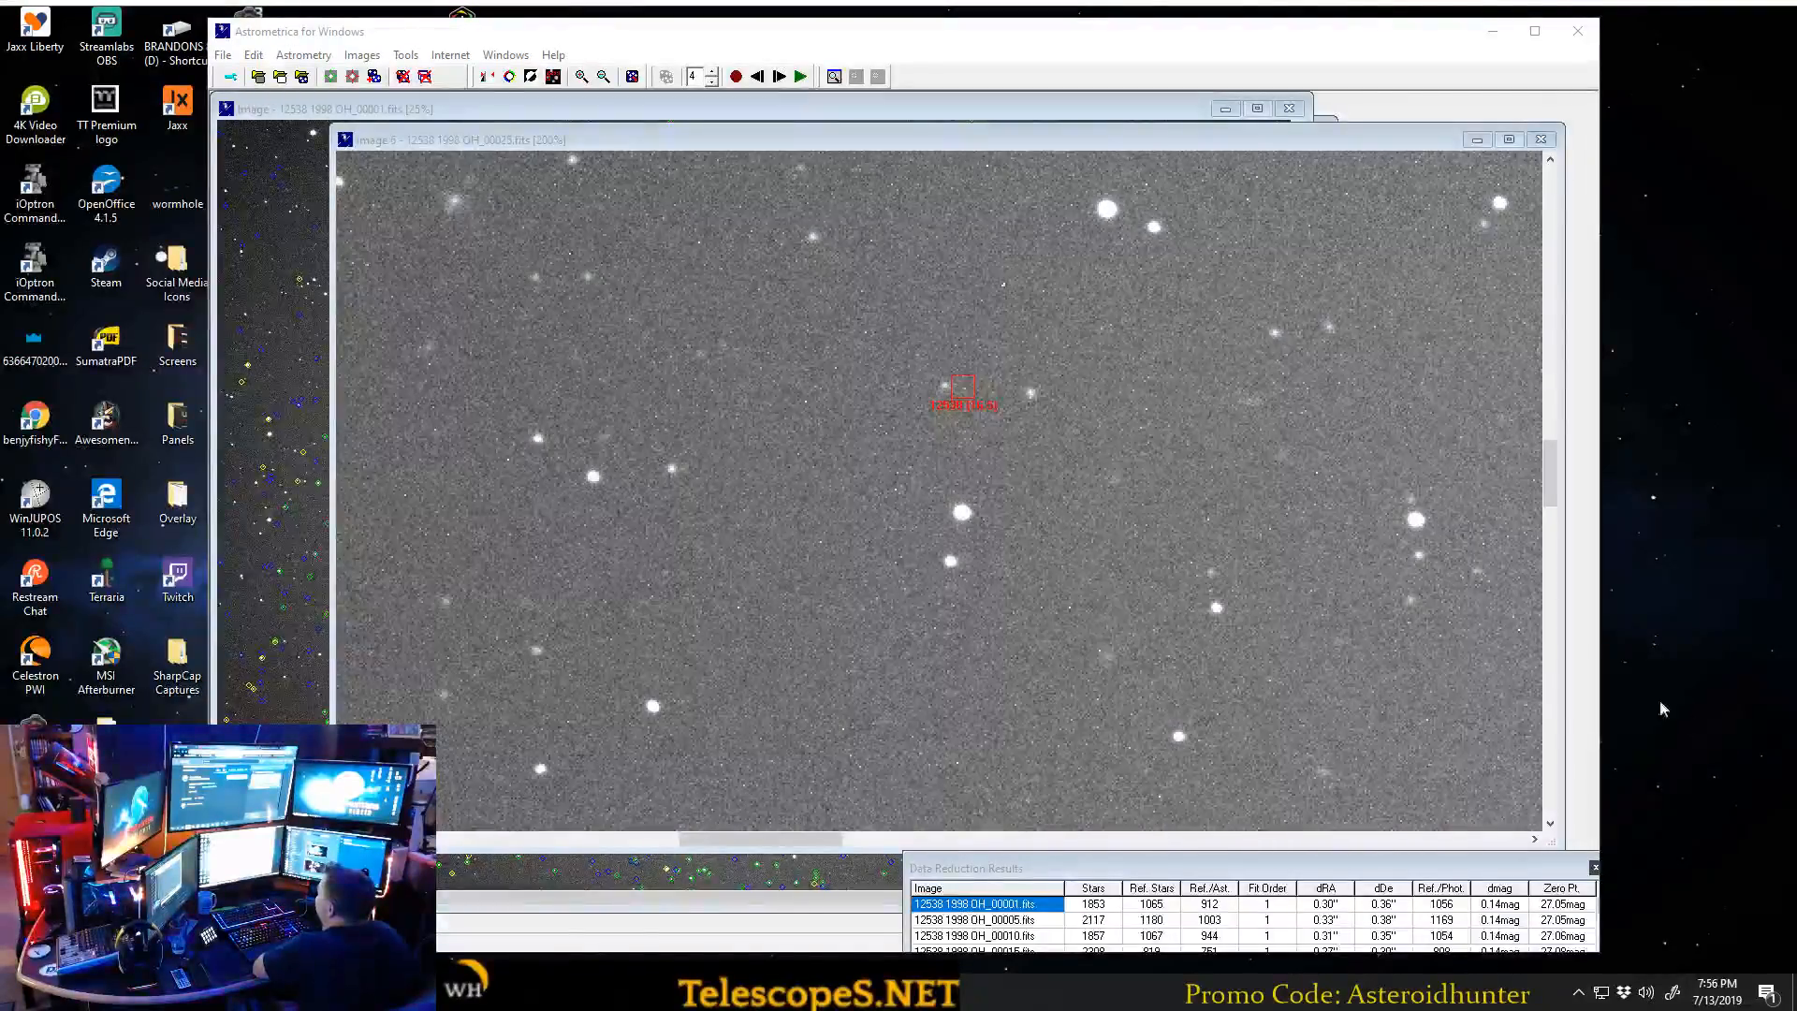
Stop the blink comparison, close it with all open 12538 1998 OH images, and exit Astrometrica.
mouse_move(1131, 39)
left_mouse_down()
mouse_move(1168, 37)
mouse_move(1014, 31)
mouse_move(1134, 36)
left_mouse_up()
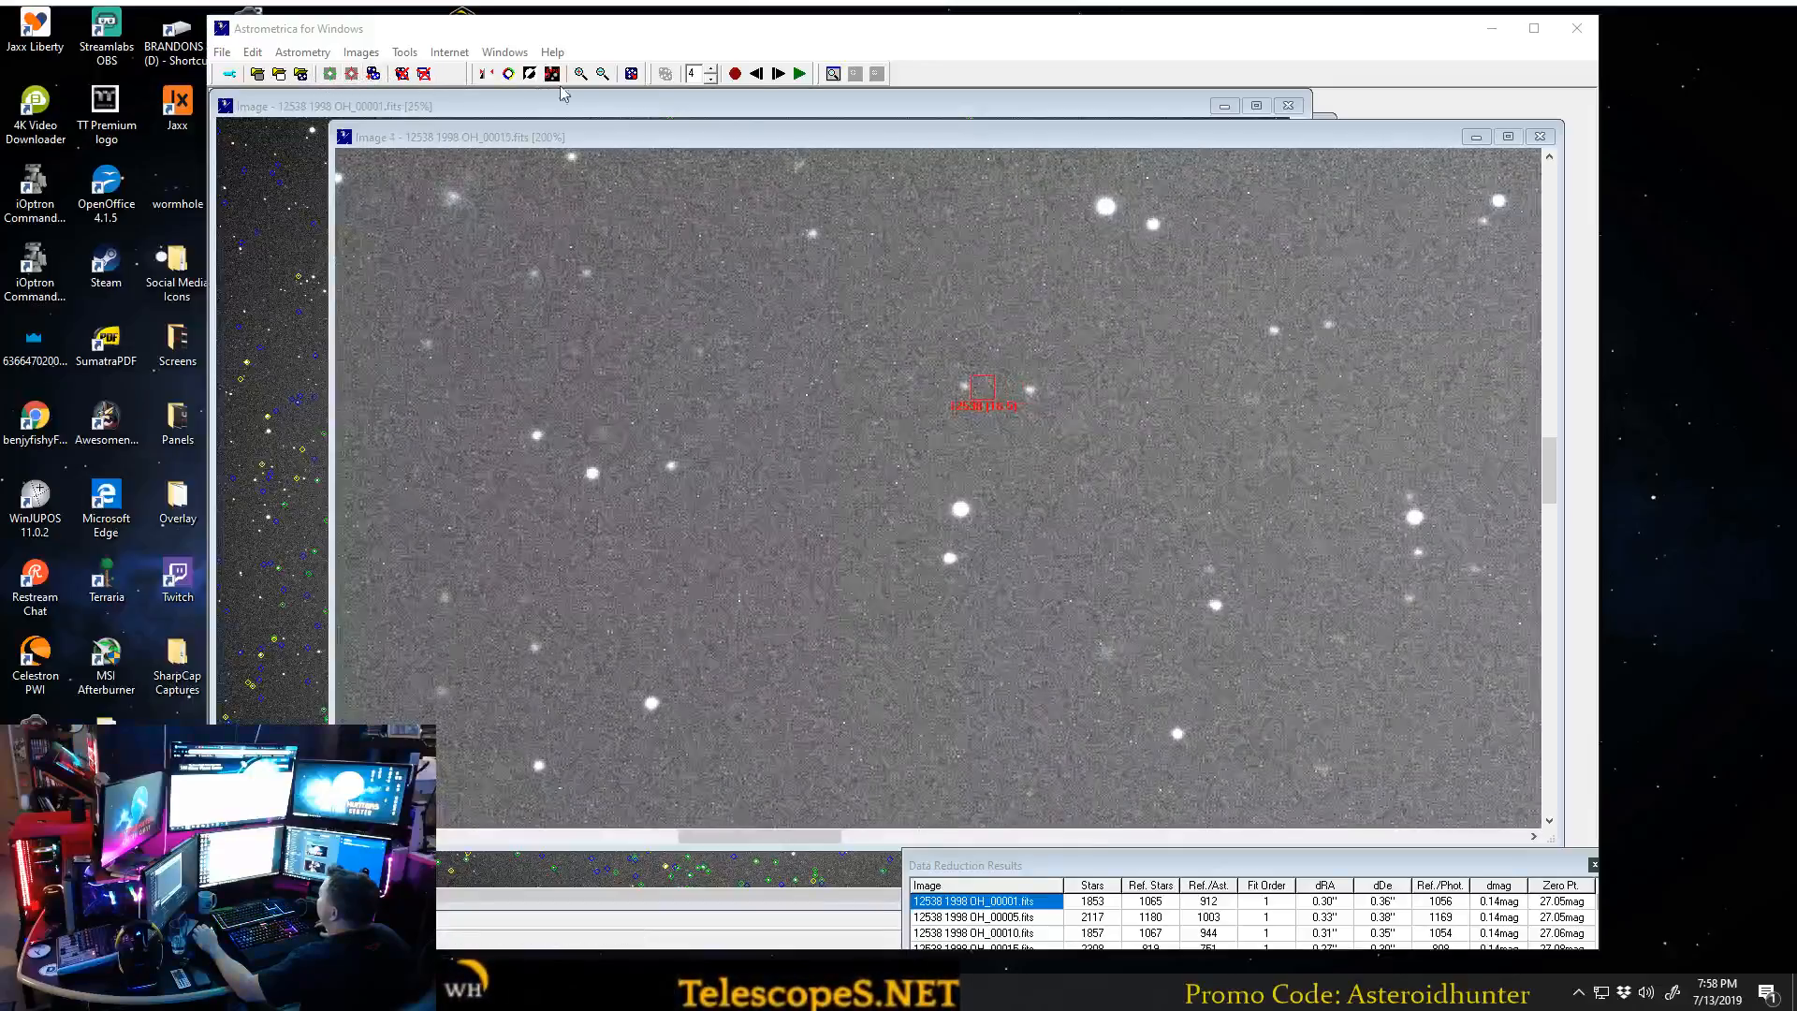
left_click(737, 76)
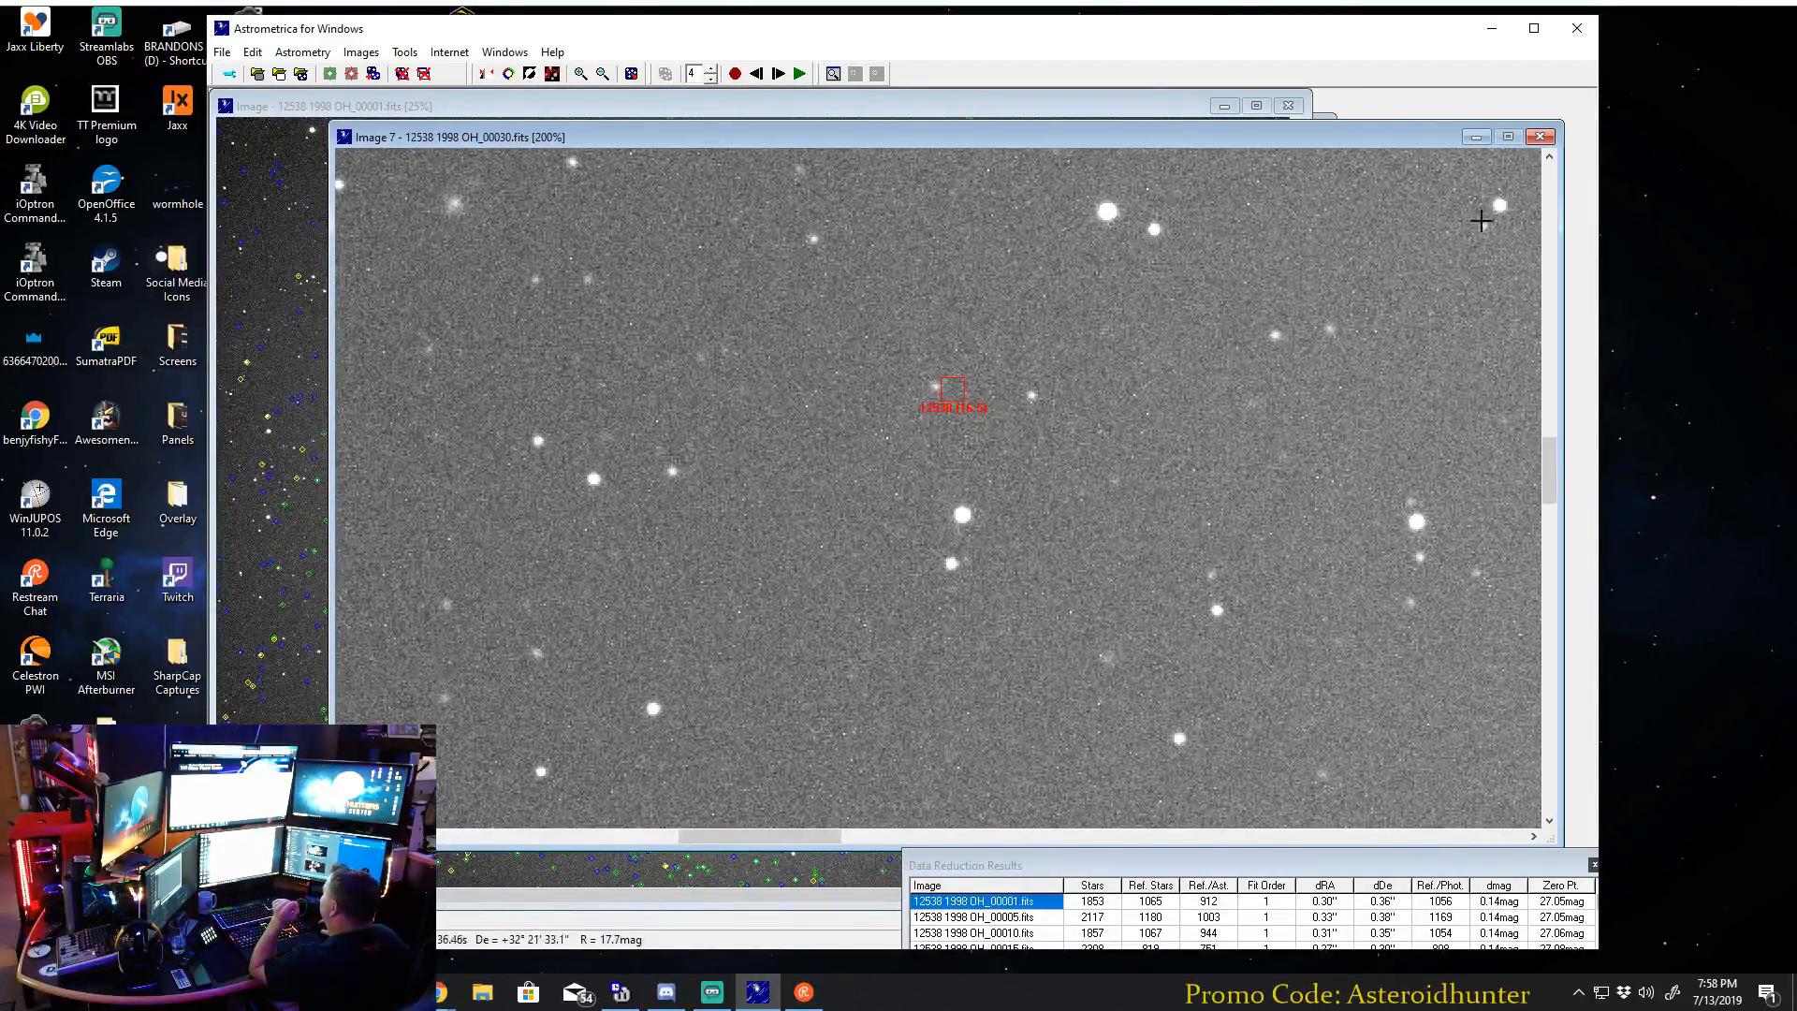
left_click(1539, 136)
left_click(1290, 106)
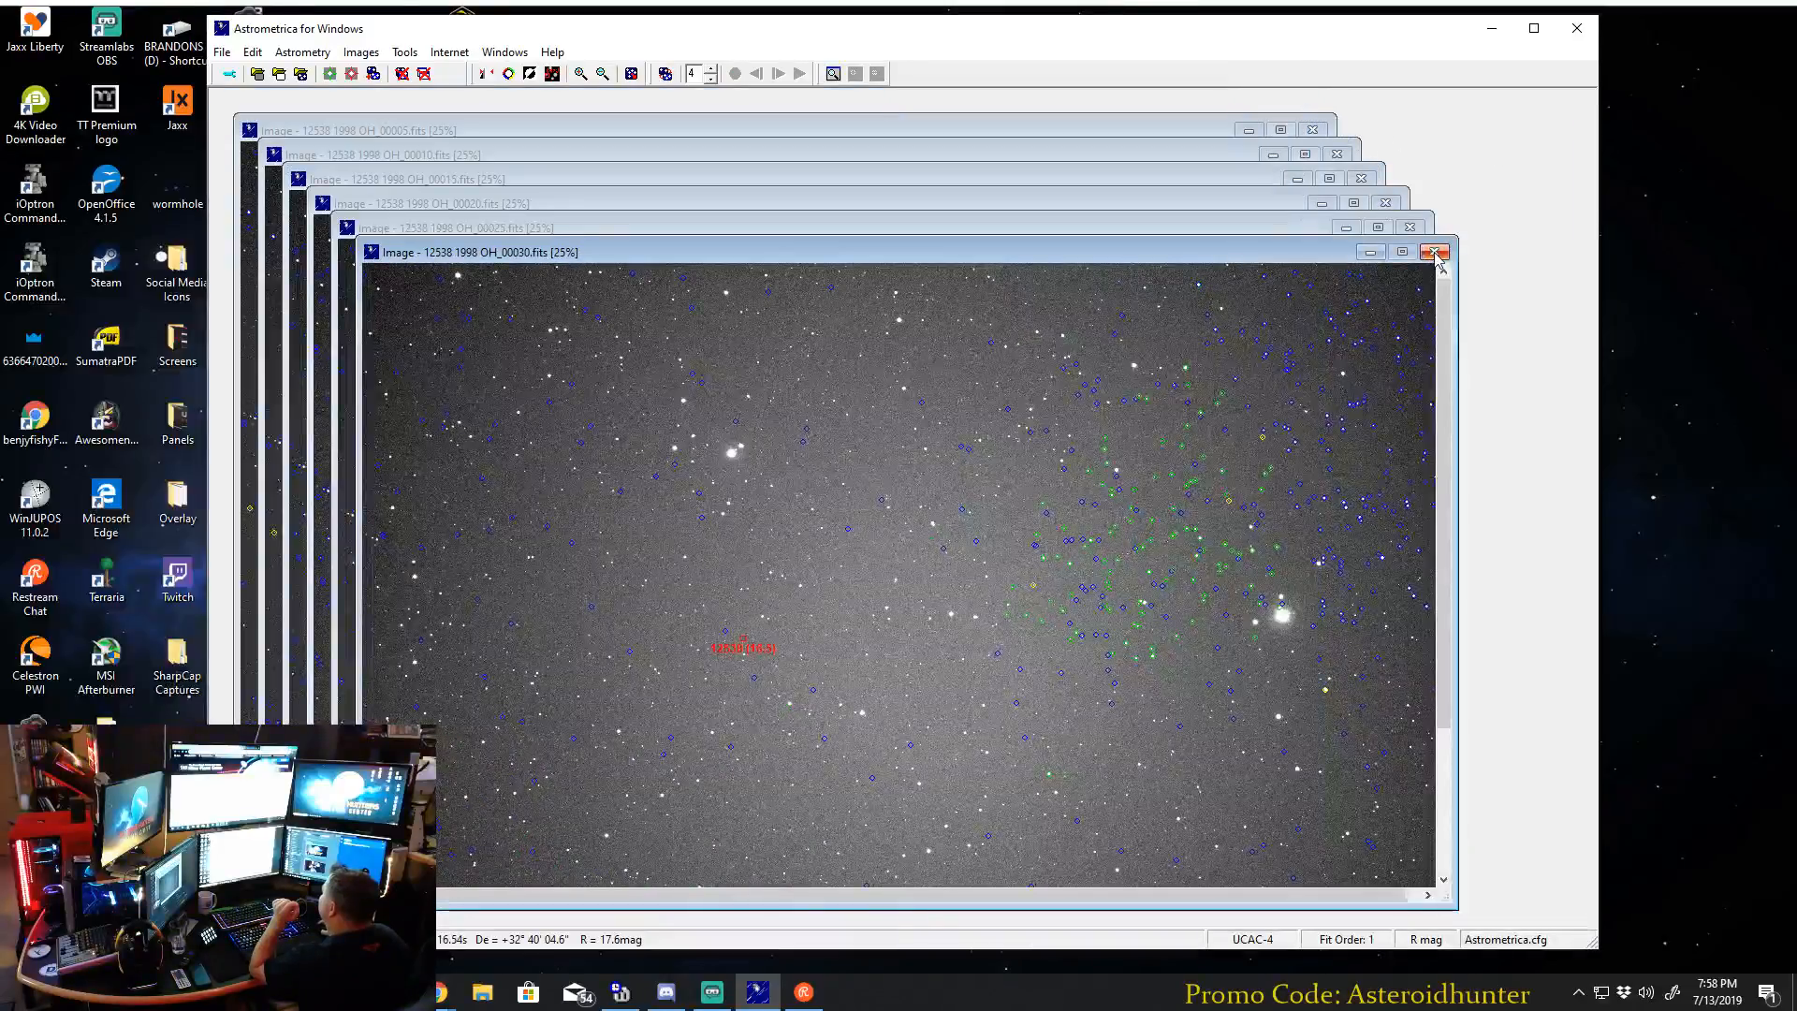
left_click(1433, 251)
left_click(1409, 227)
left_click(1385, 202)
left_click(1360, 179)
left_click(1336, 154)
left_click(1311, 129)
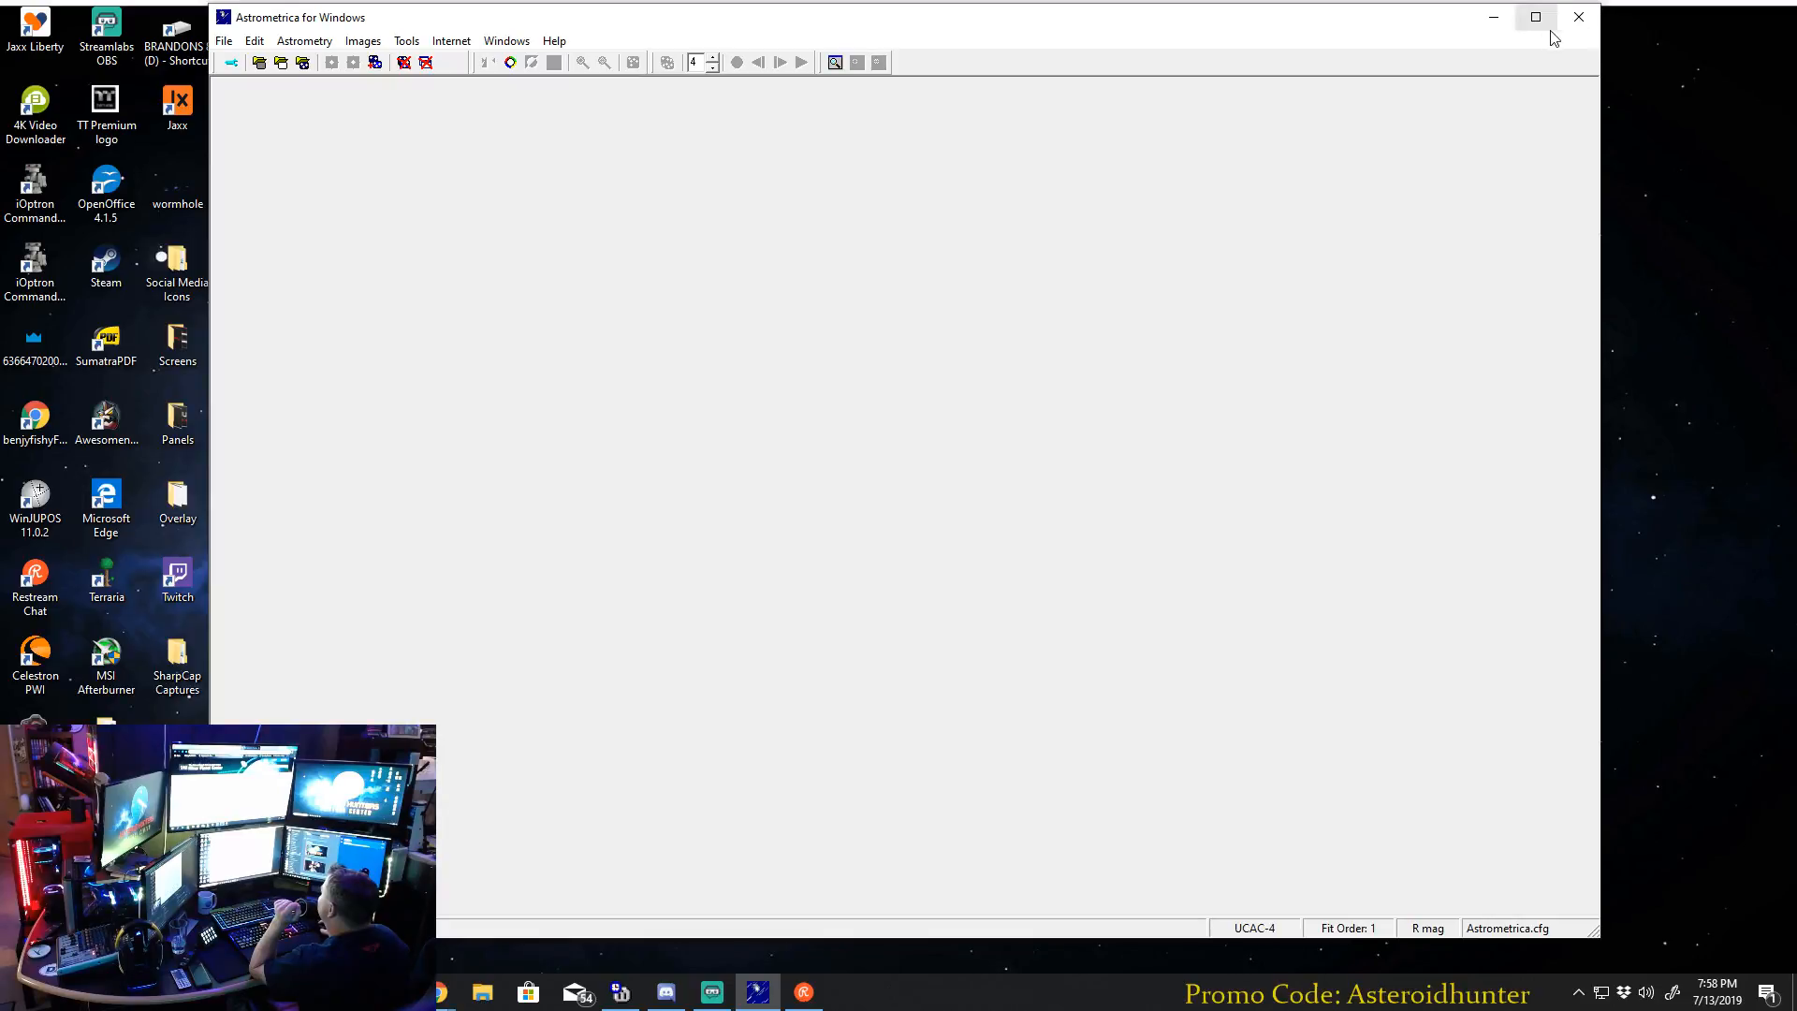
left_click(1576, 27)
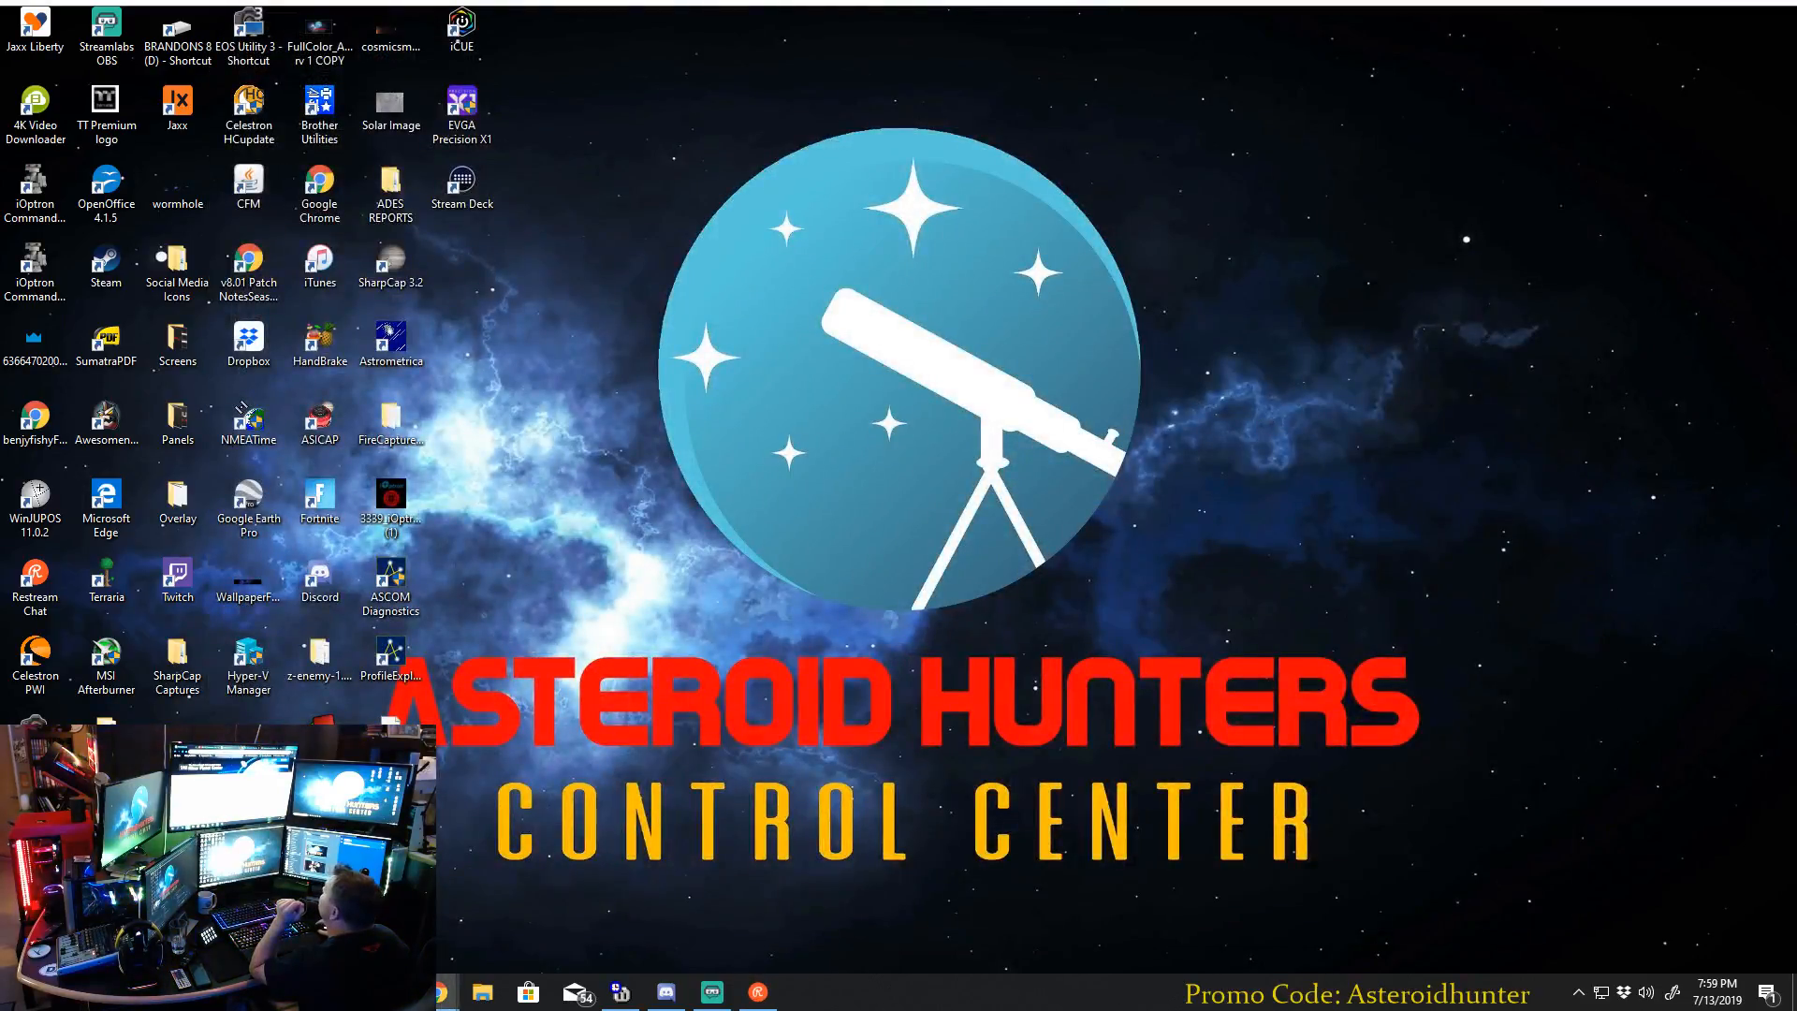
Switch to the Chrome browser and load the Minor Planet Center home page at minorplanetcenter.net.
left_click_drag(929, 4, 729, 2)
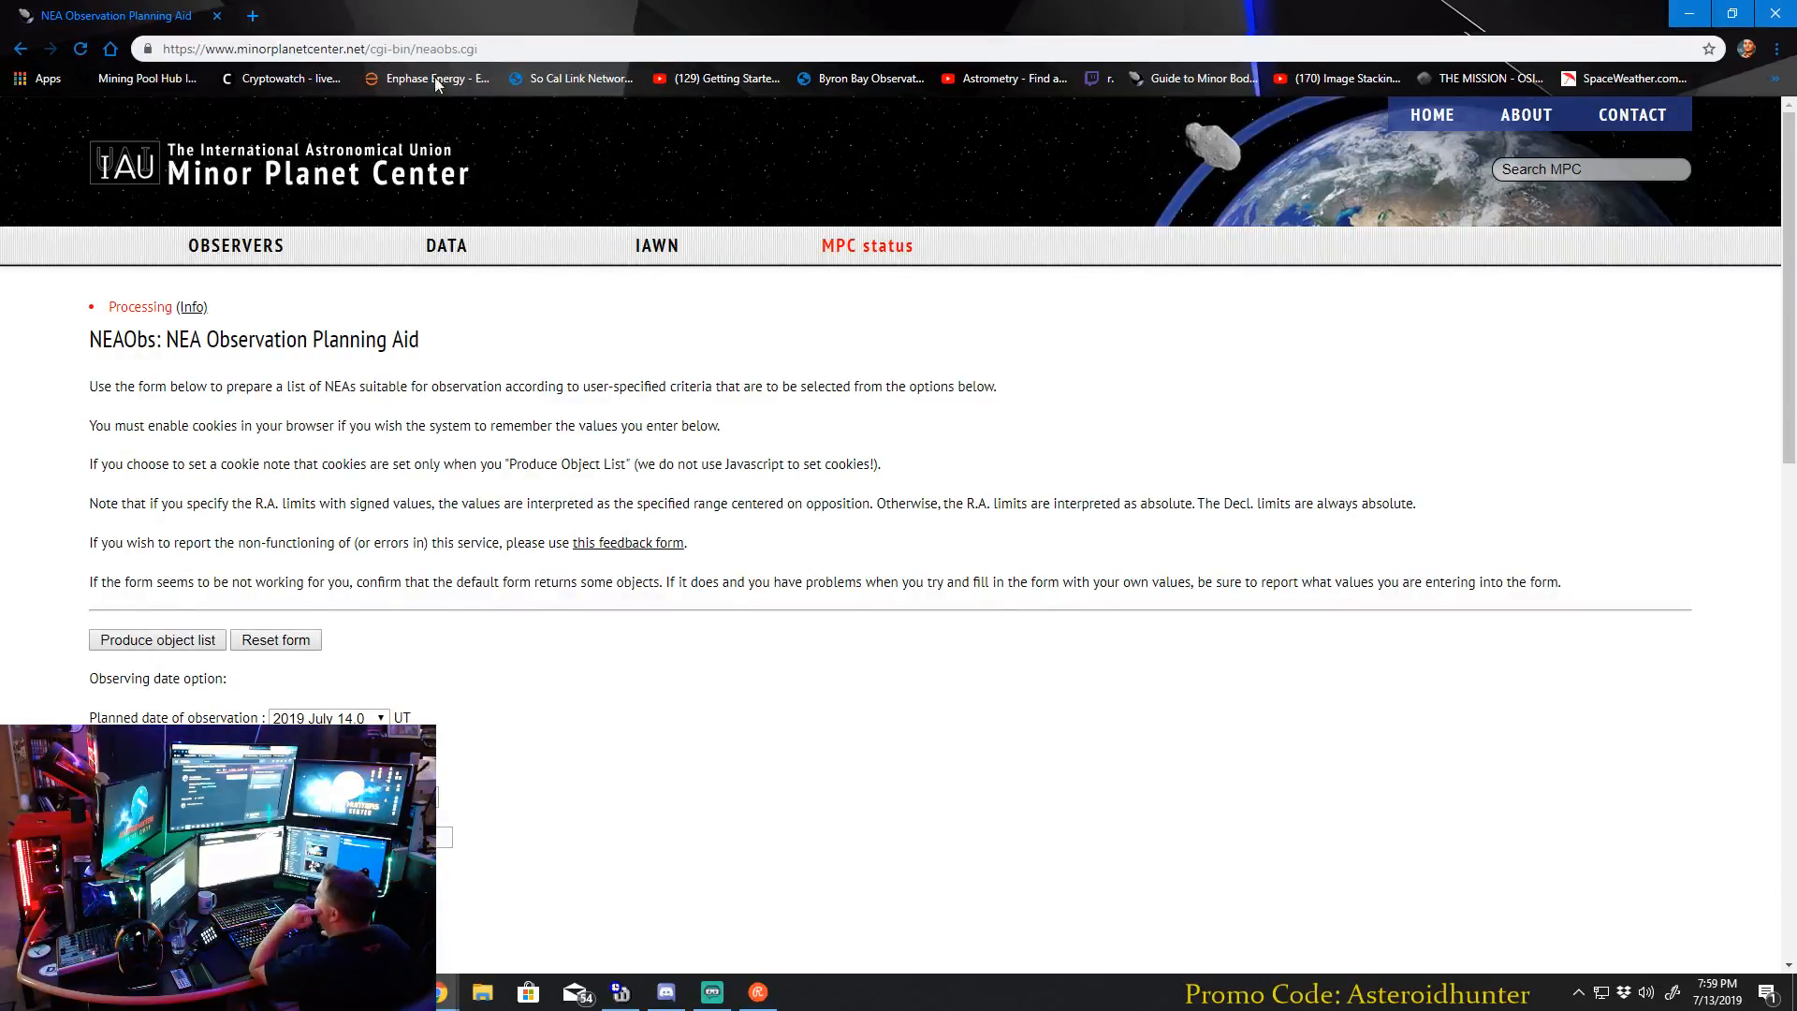
left_click(403, 51)
type("mino")
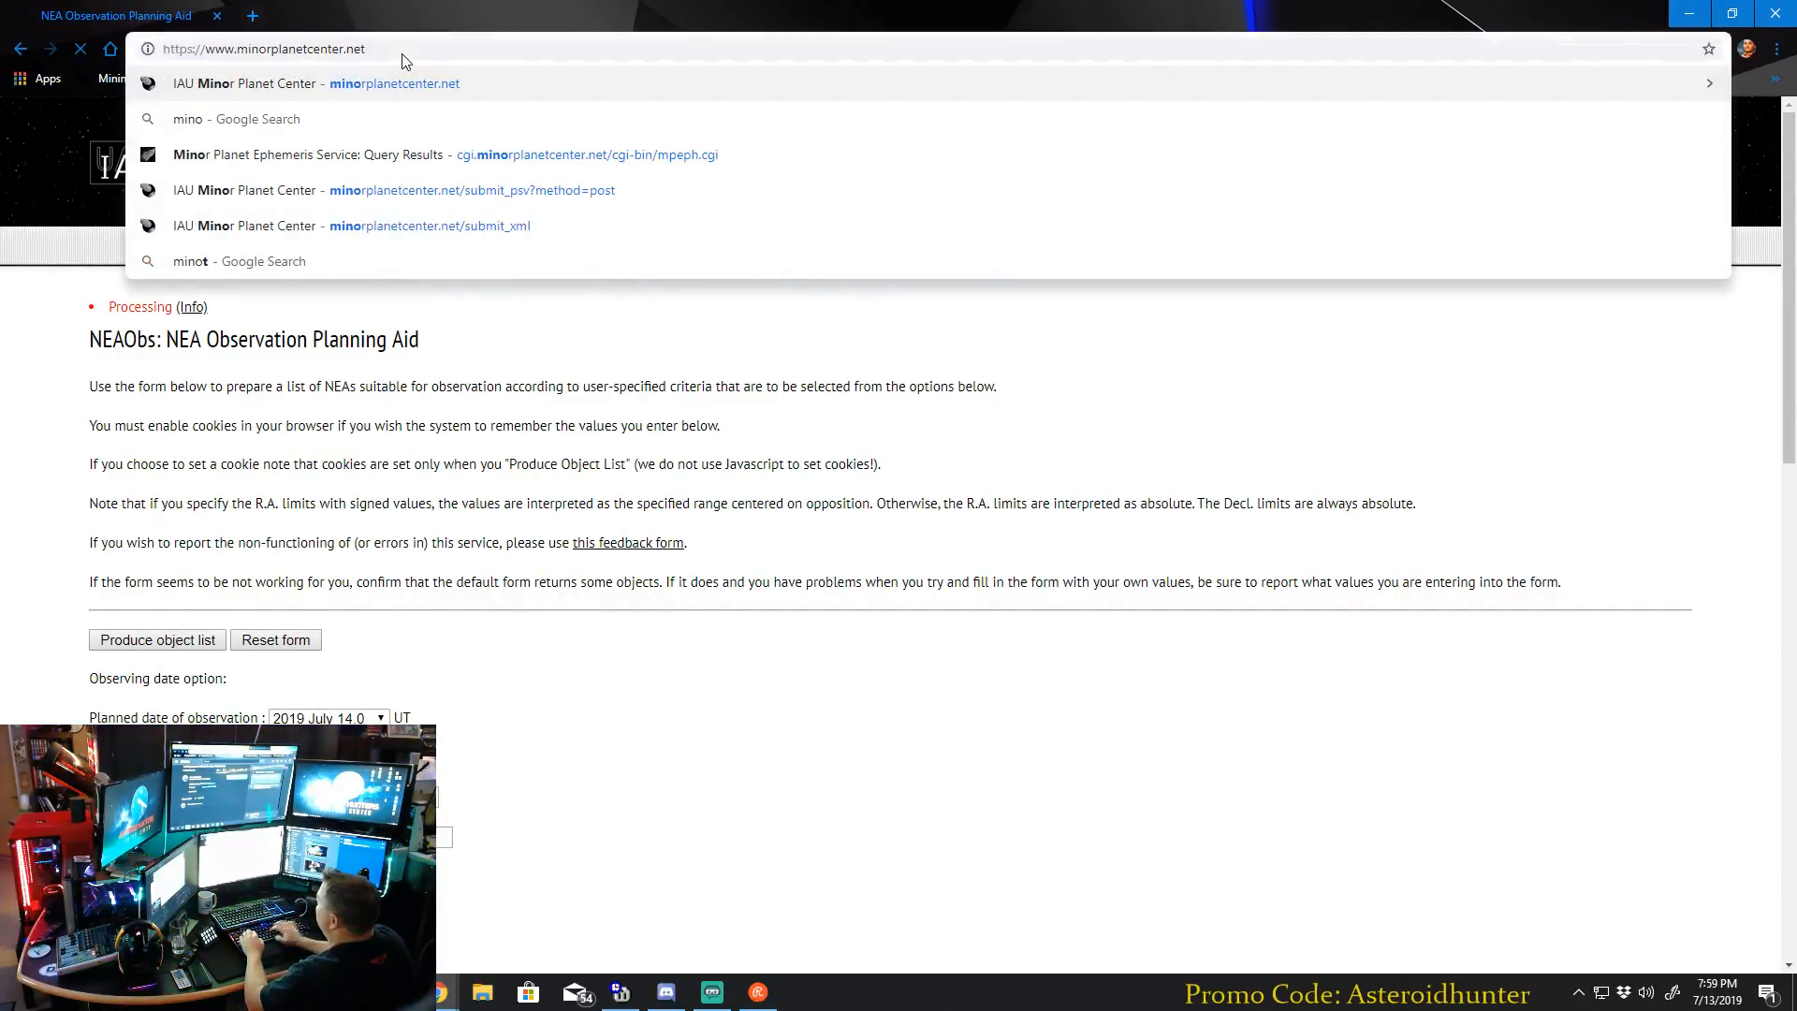
key("Return")
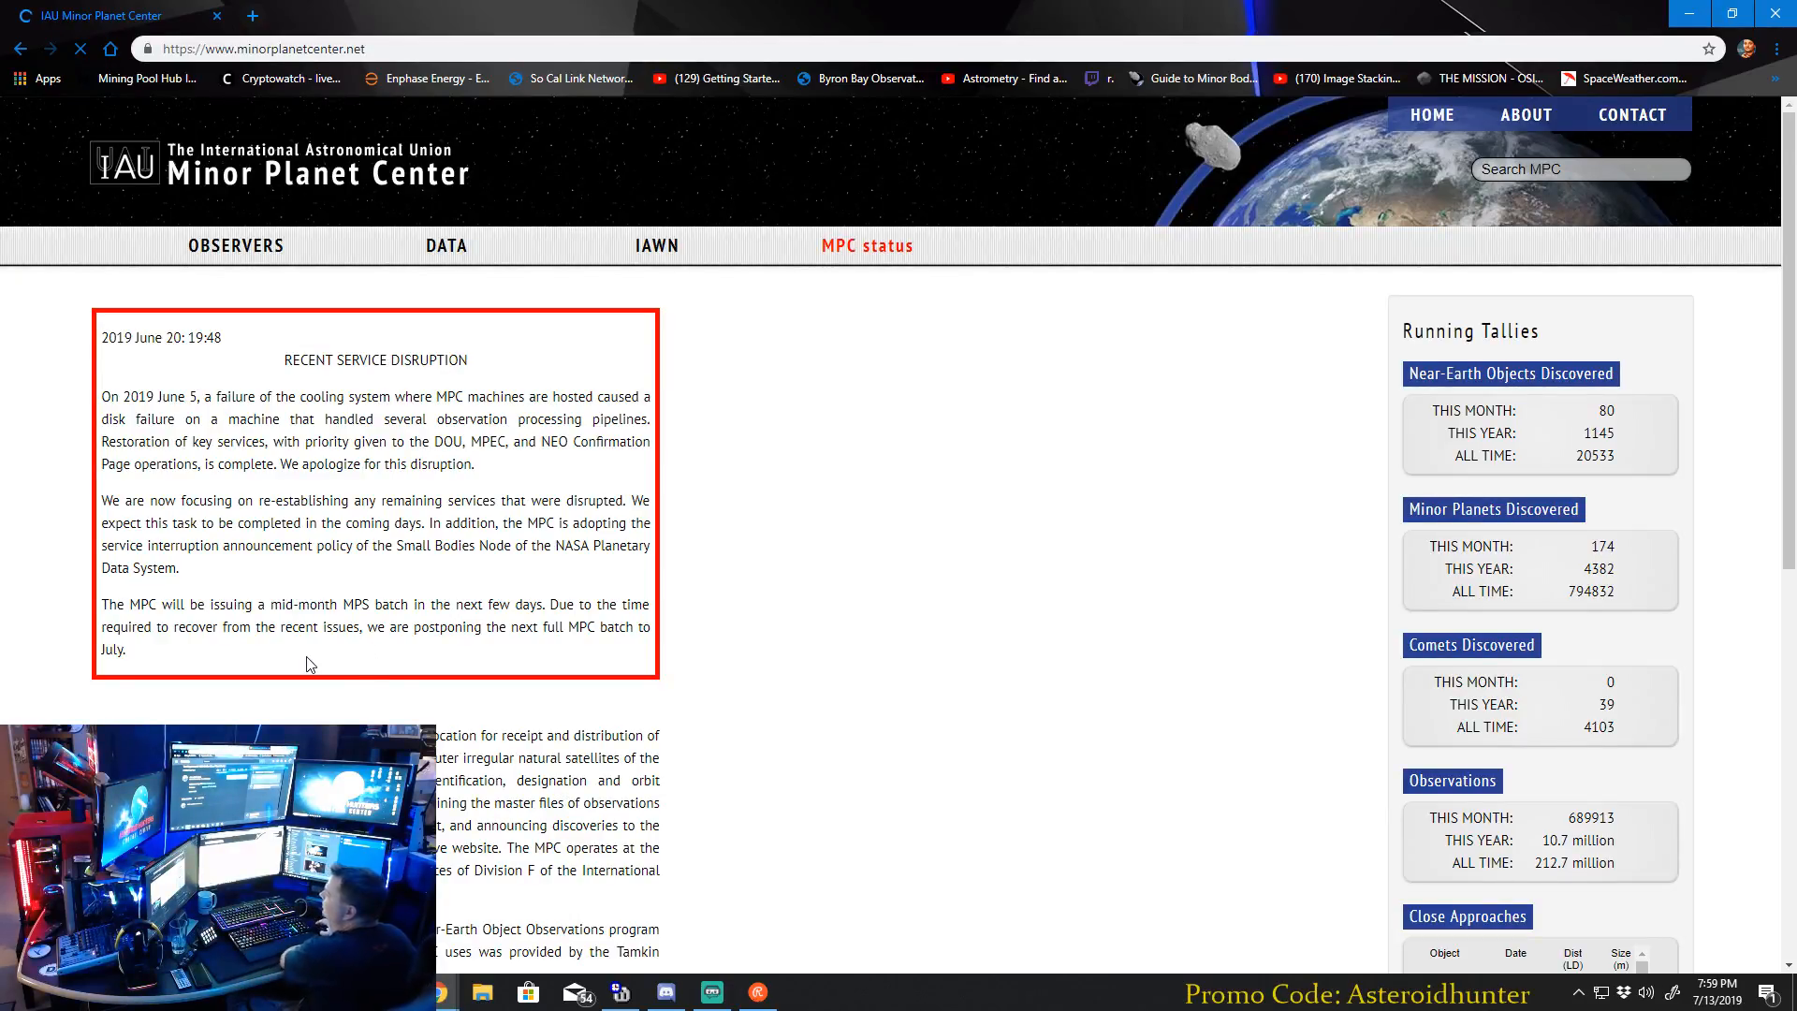
Open the Observation Planning Aid from the NEO Services for observers.
mouse_move(245, 246)
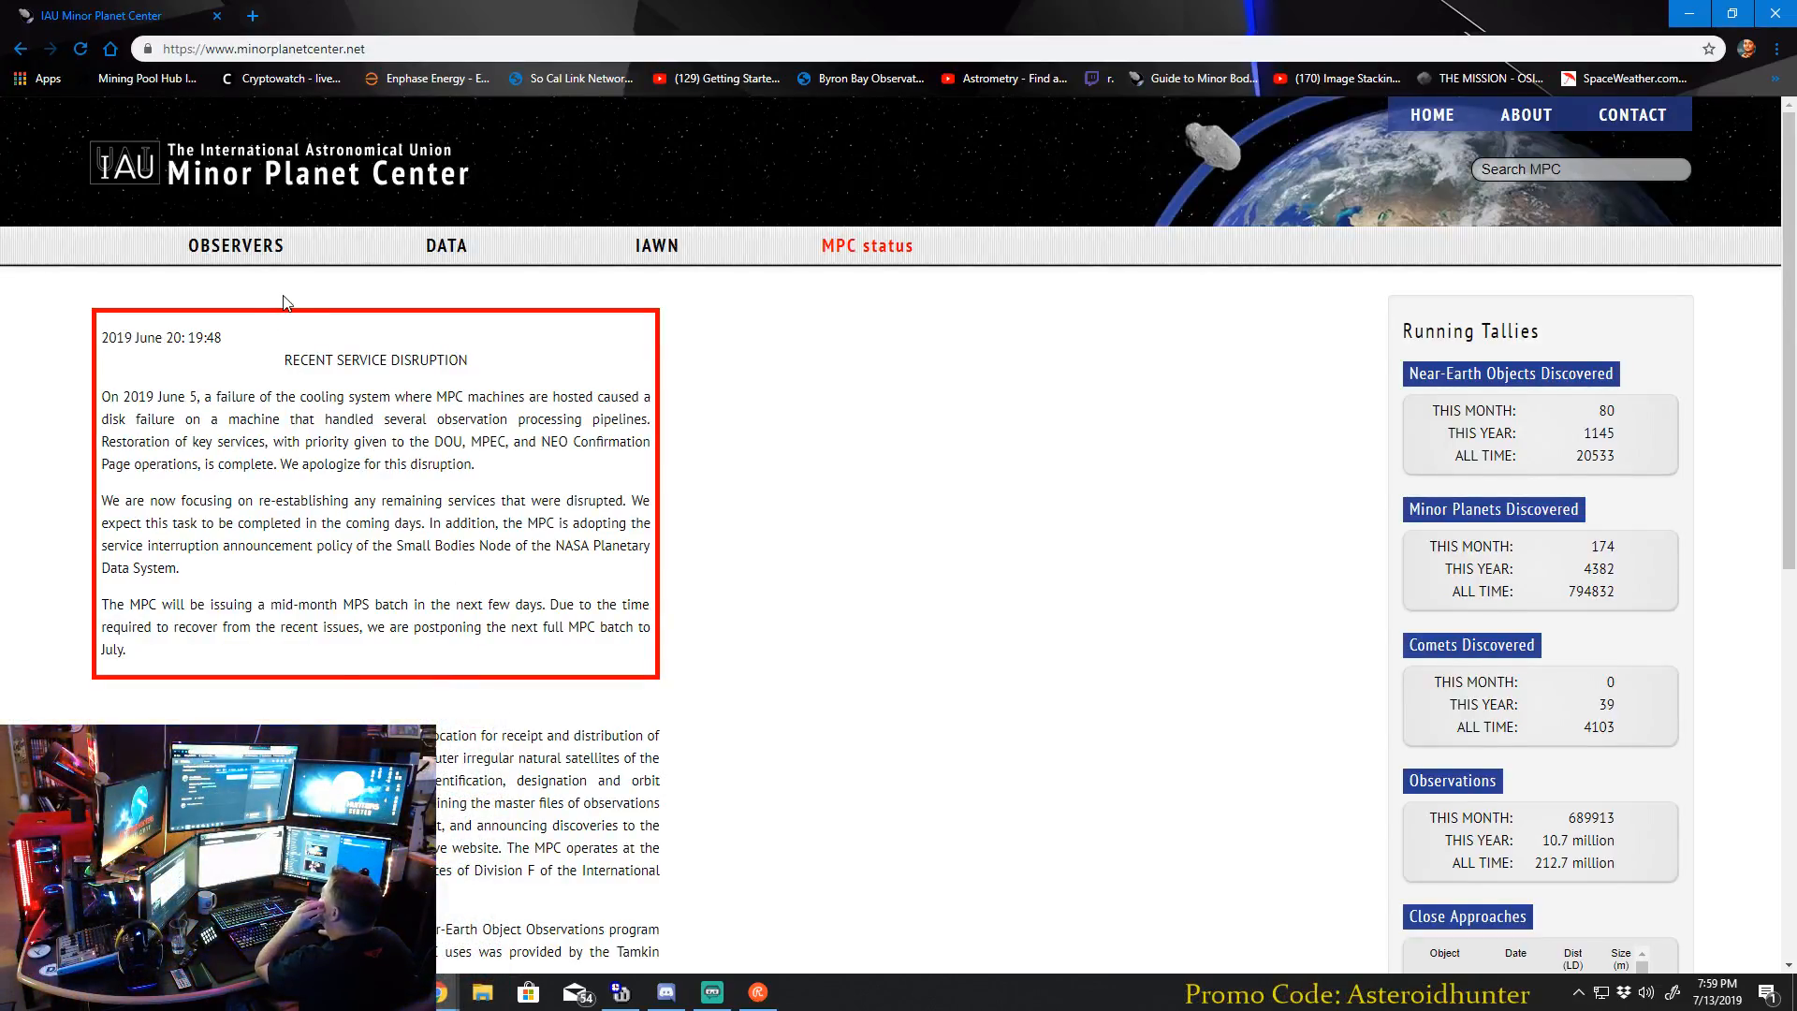
mouse_move(241, 258)
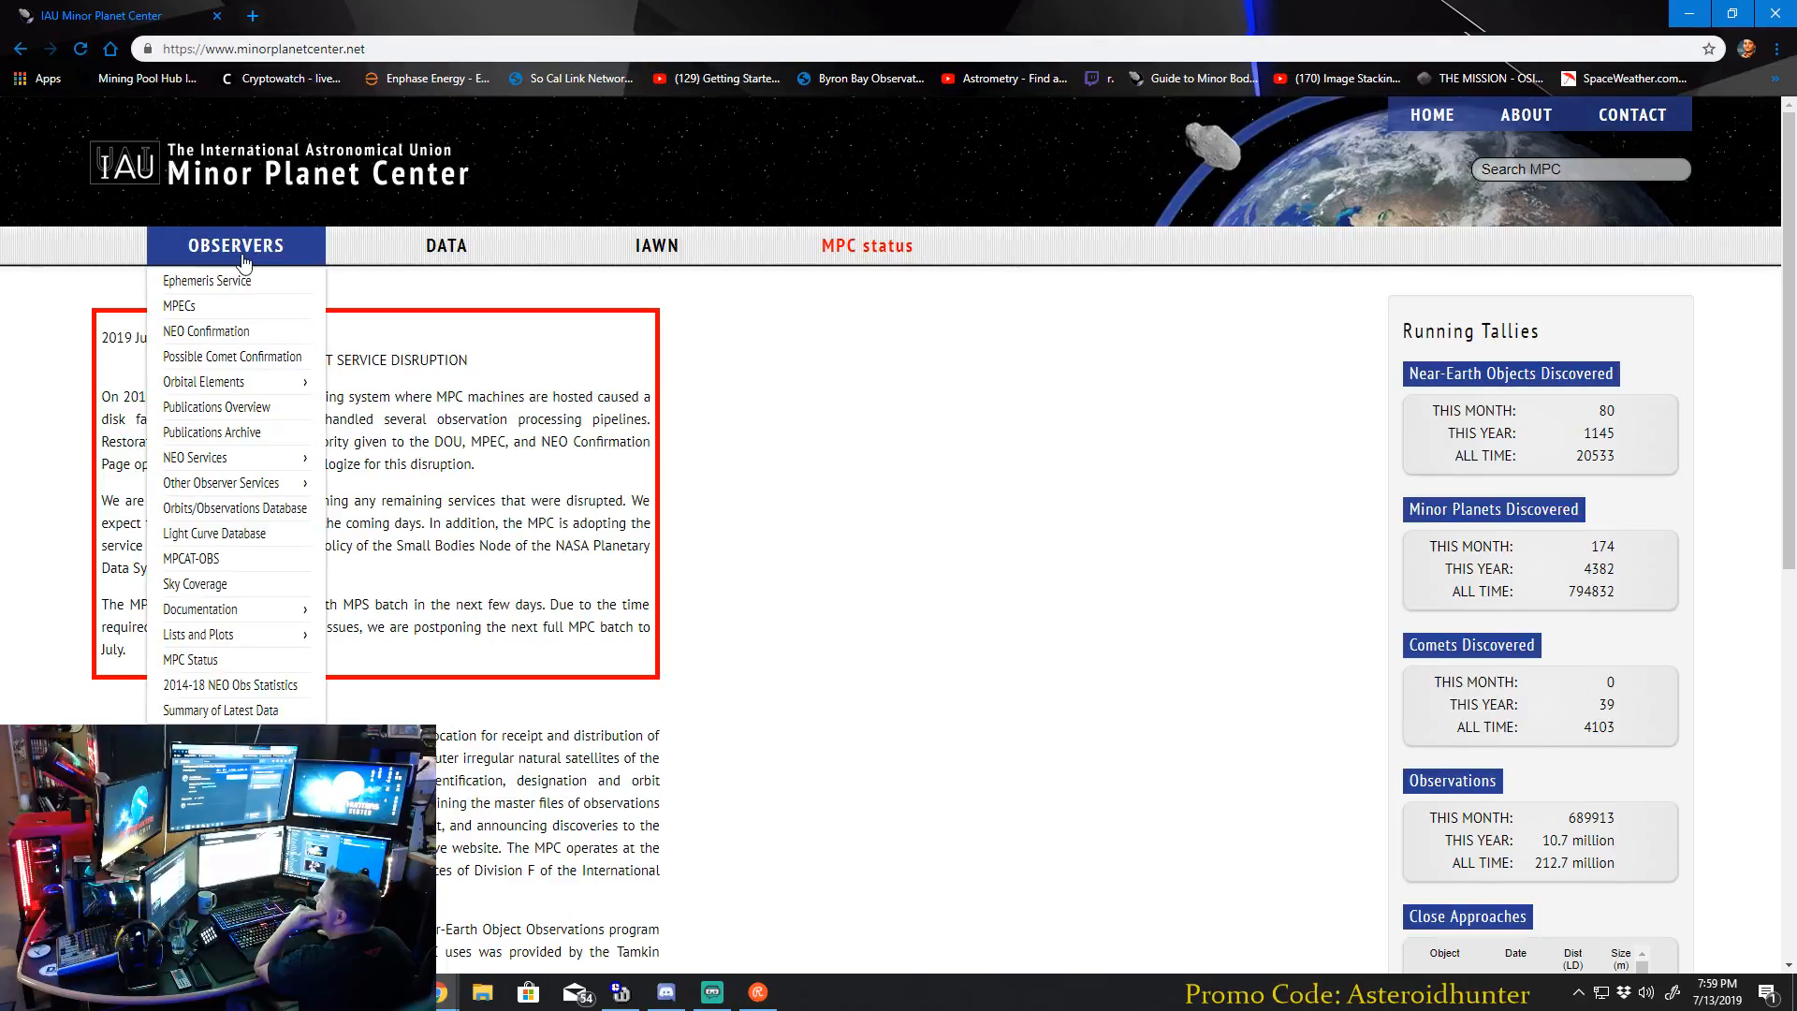
mouse_move(250, 488)
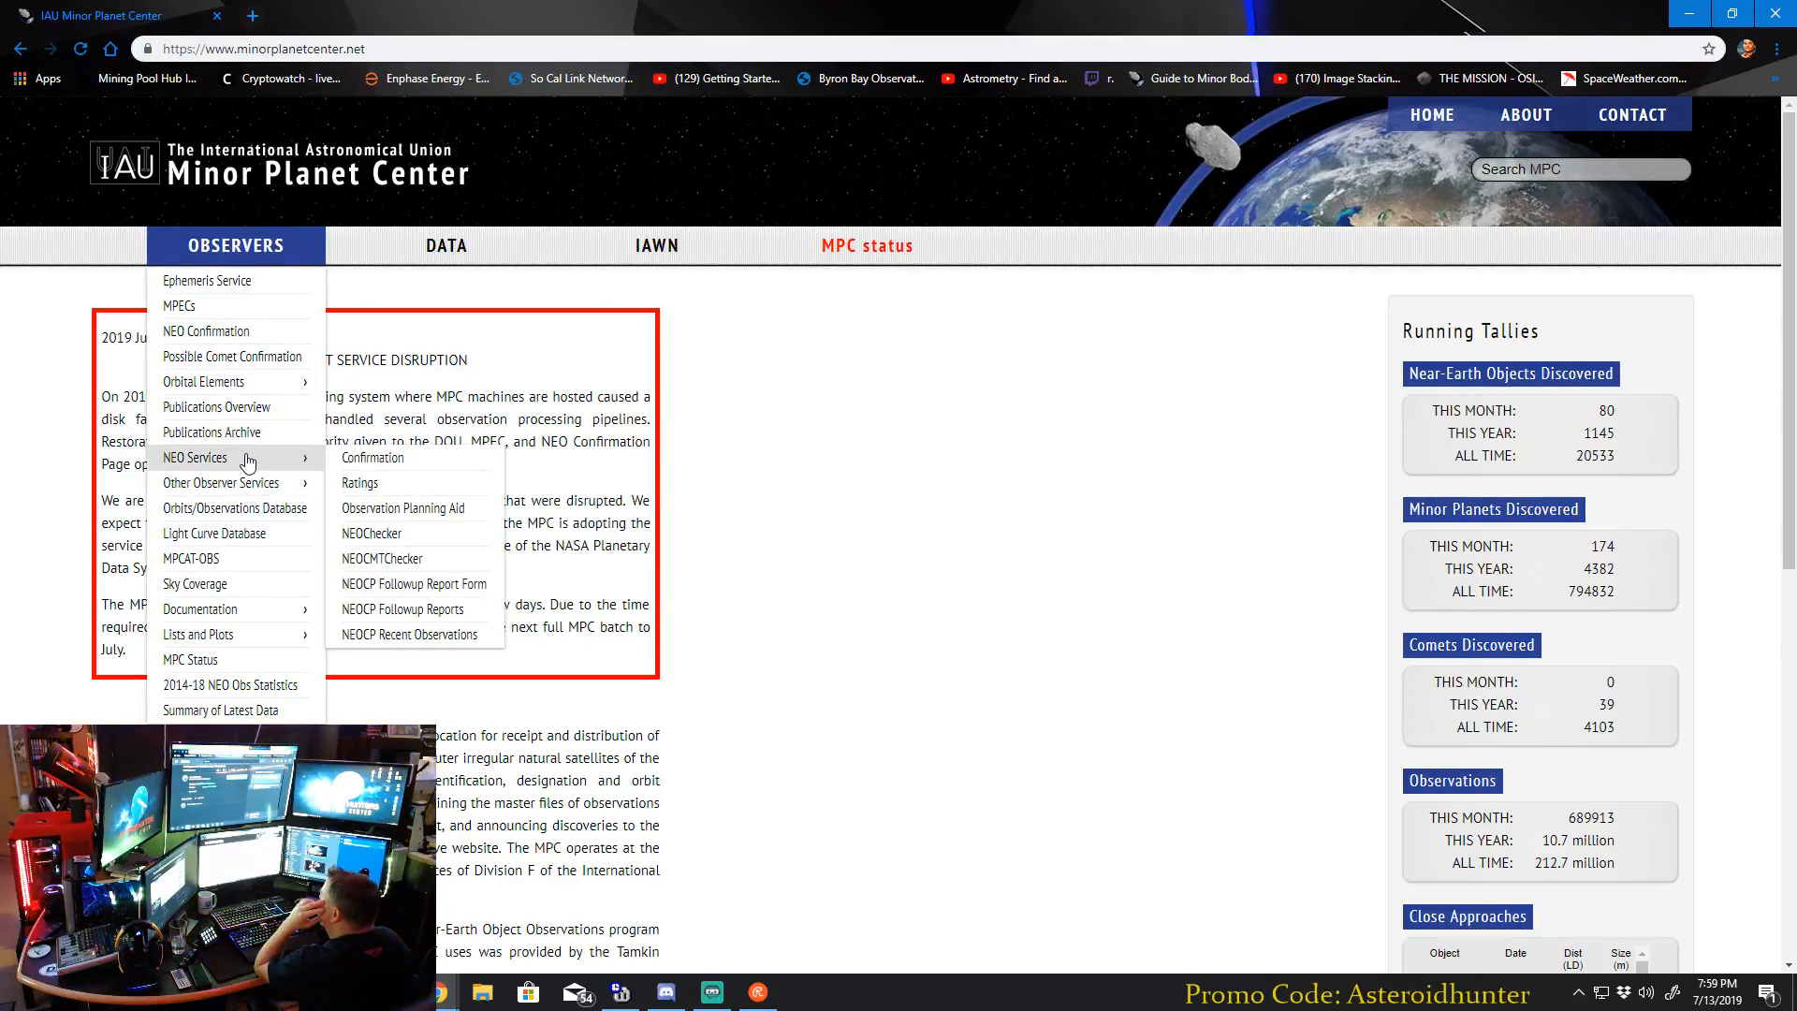
left_click(426, 513)
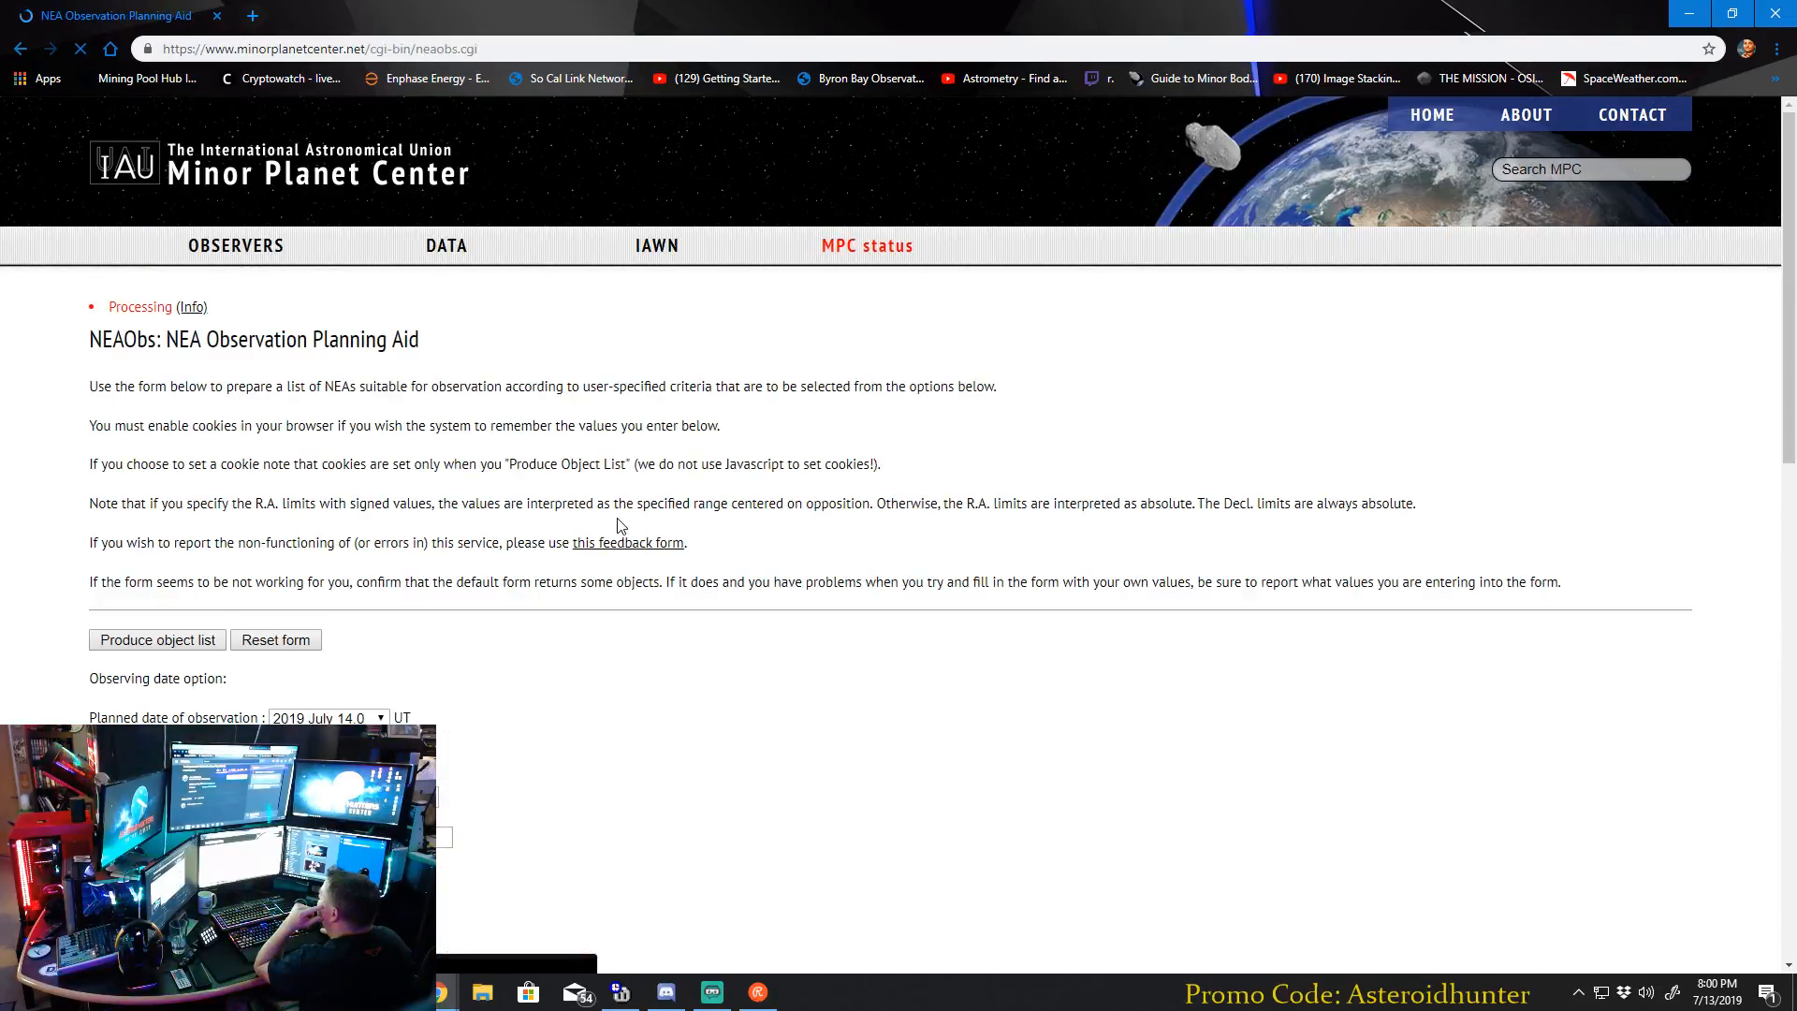
Review the planning form's date, observability, uncertainty, object type, object status and result sorting options.
scroll(740, 485, "down", 1)
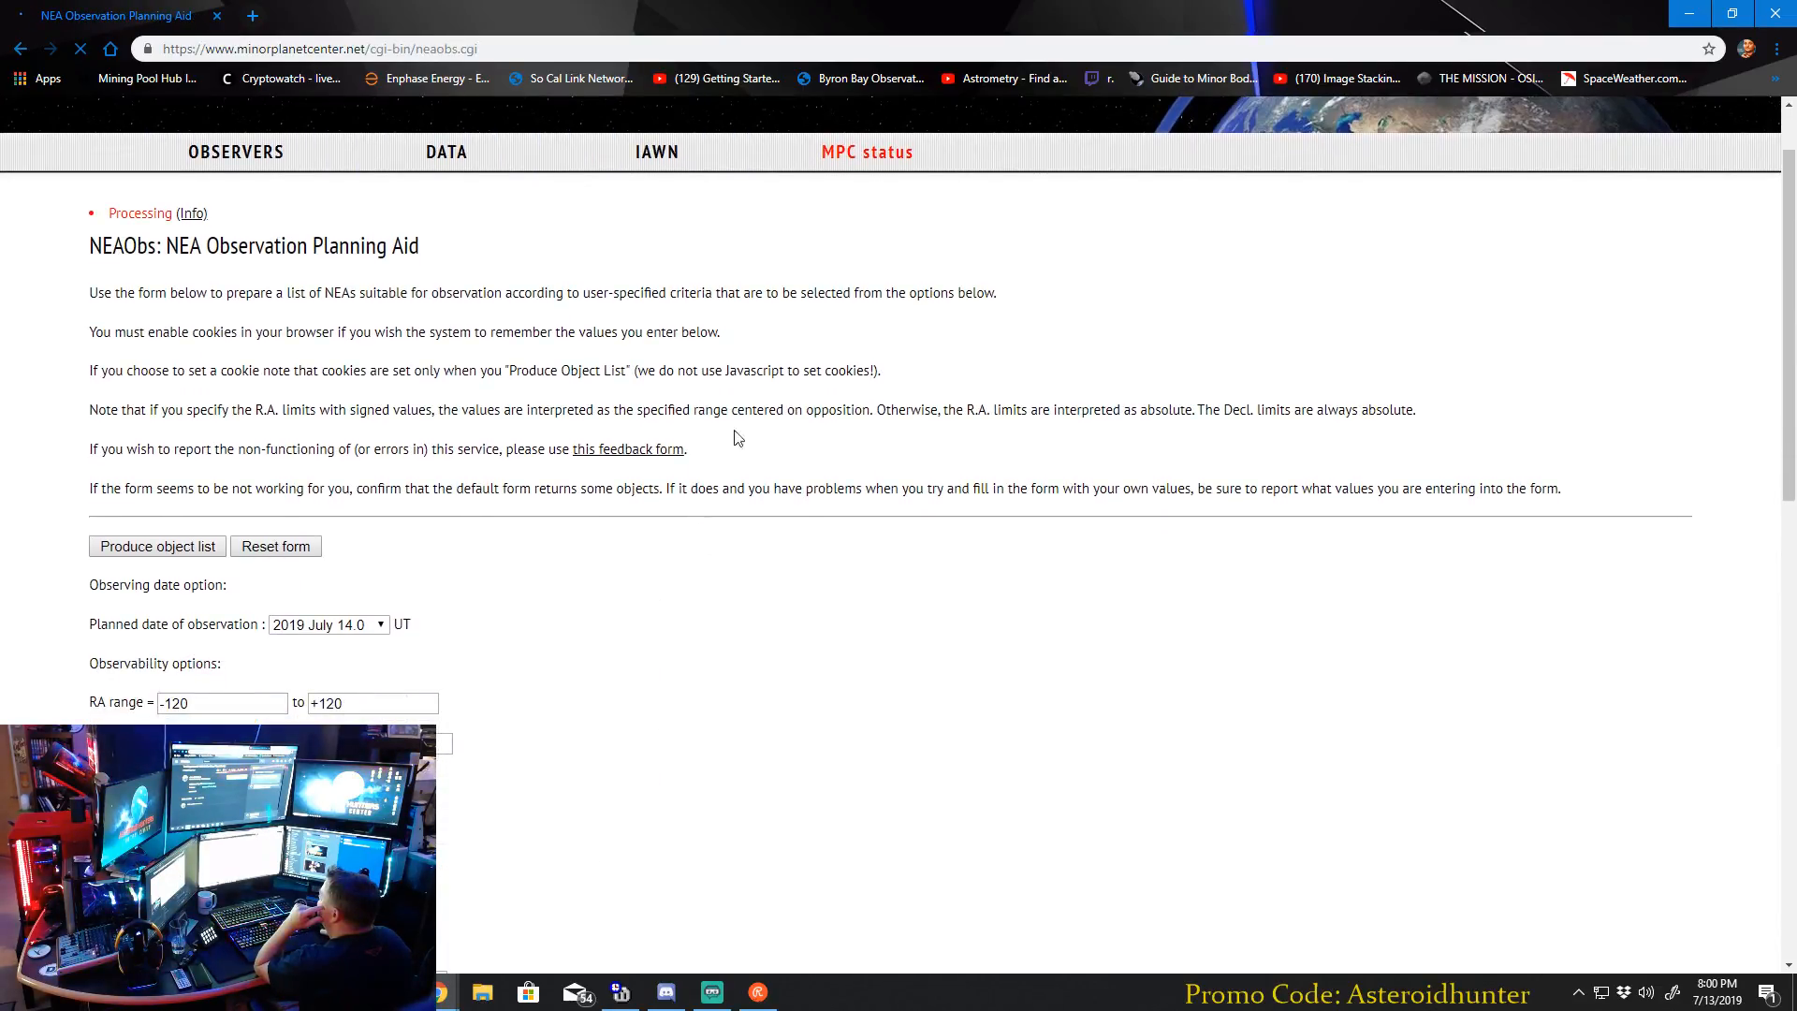
scroll(477, 608, "down", 2)
scroll(524, 561, "up", 2)
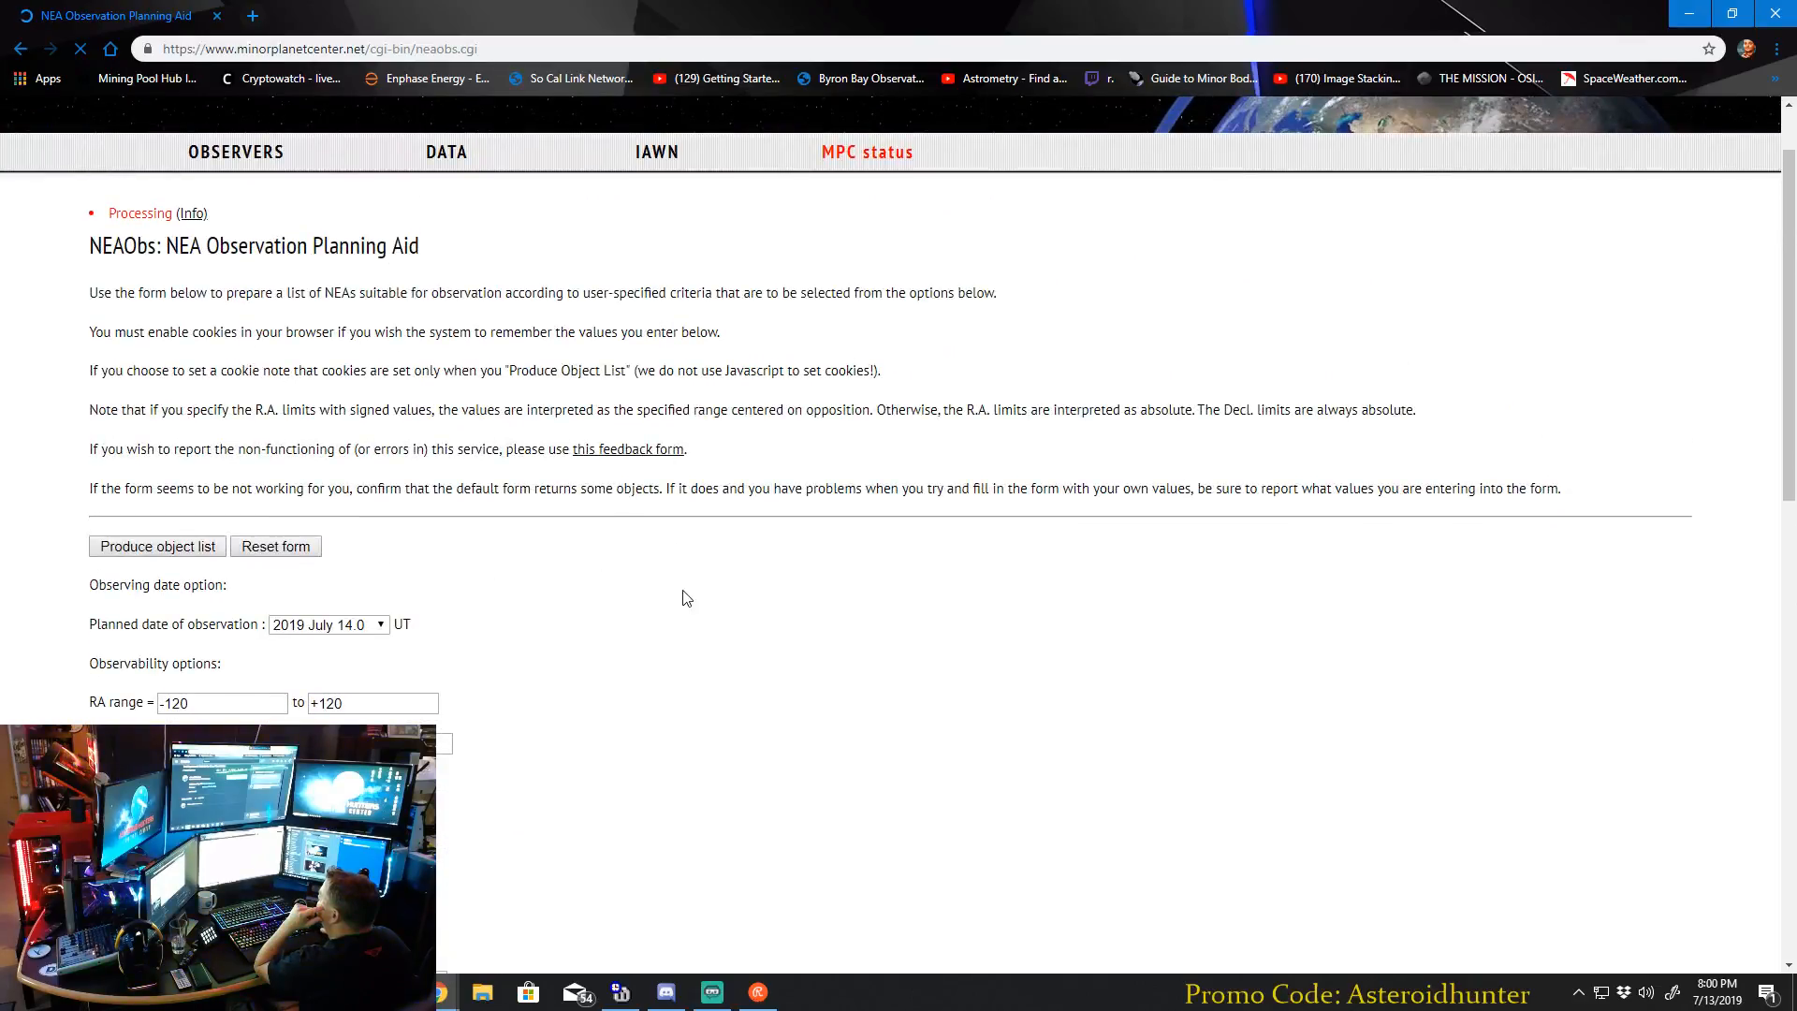
scroll(449, 515, "down", 4)
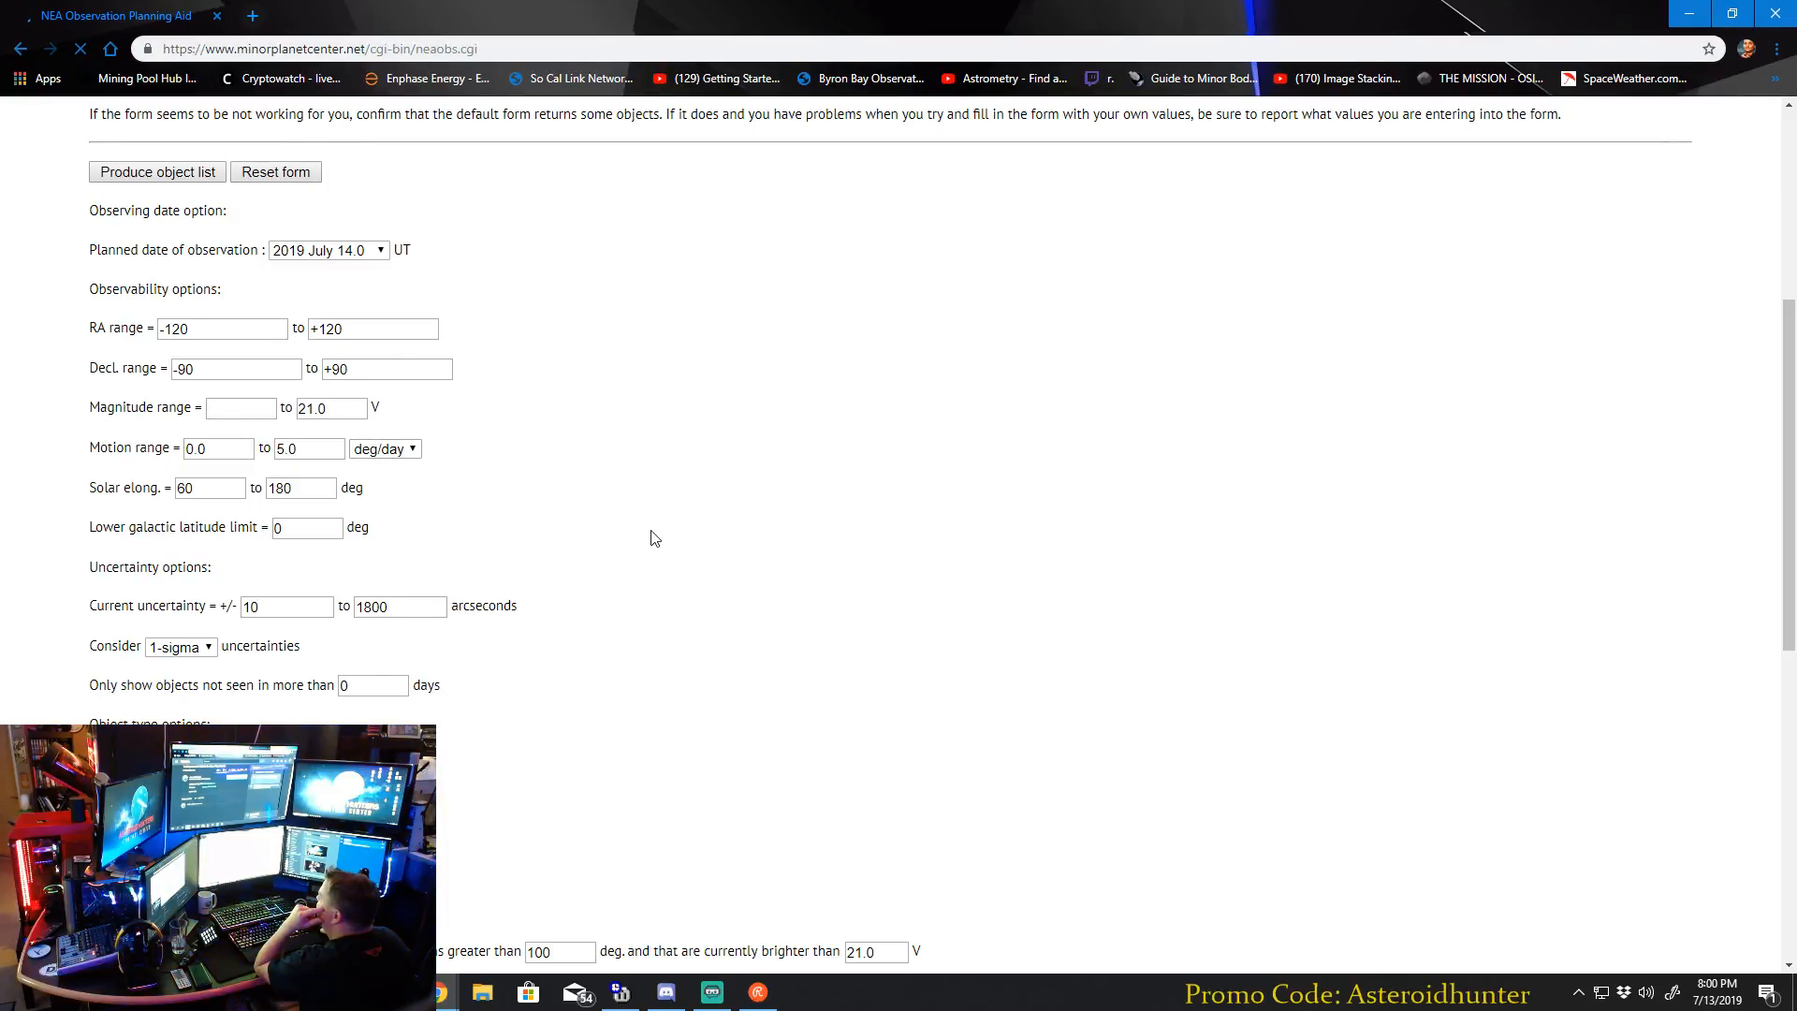
scroll(561, 421, "down", 1)
scroll(524, 534, "down", 1)
scroll(541, 531, "down", 1)
scroll(654, 513, "up", 4)
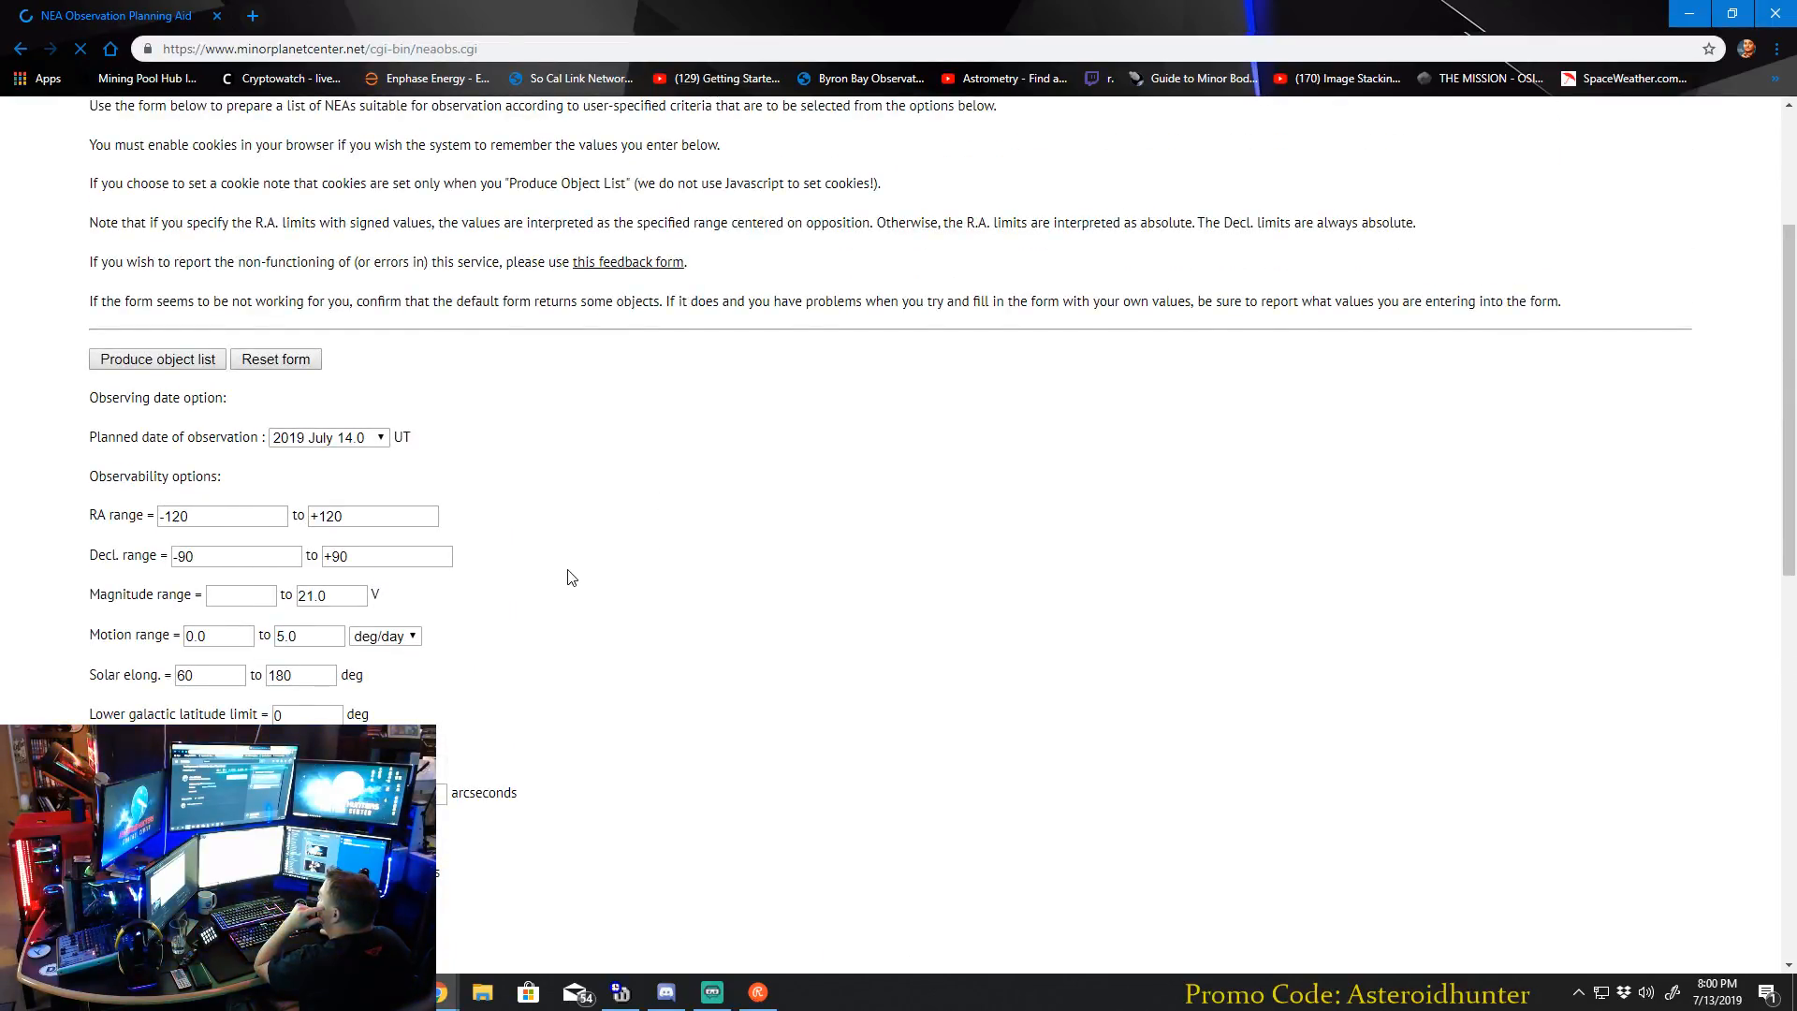
scroll(569, 575, "down", 1)
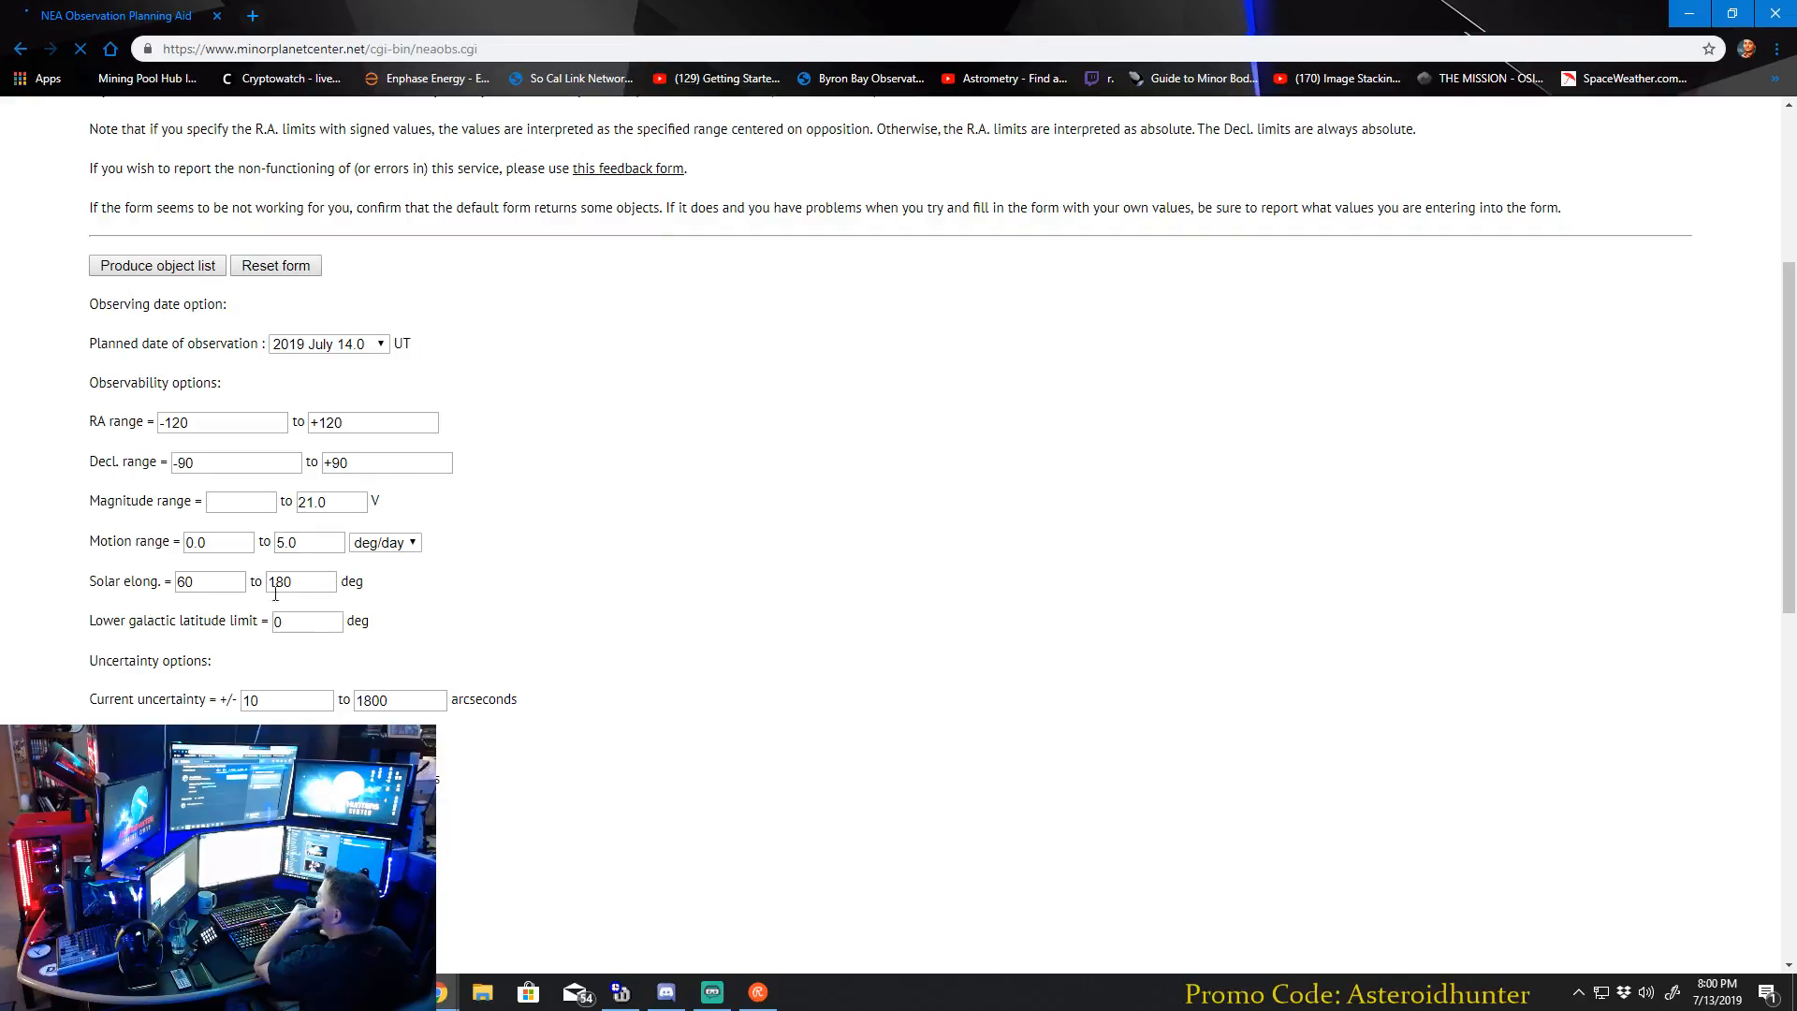
scroll(597, 565, "down", 1)
scroll(622, 526, "down", 2)
scroll(619, 538, "up", 4)
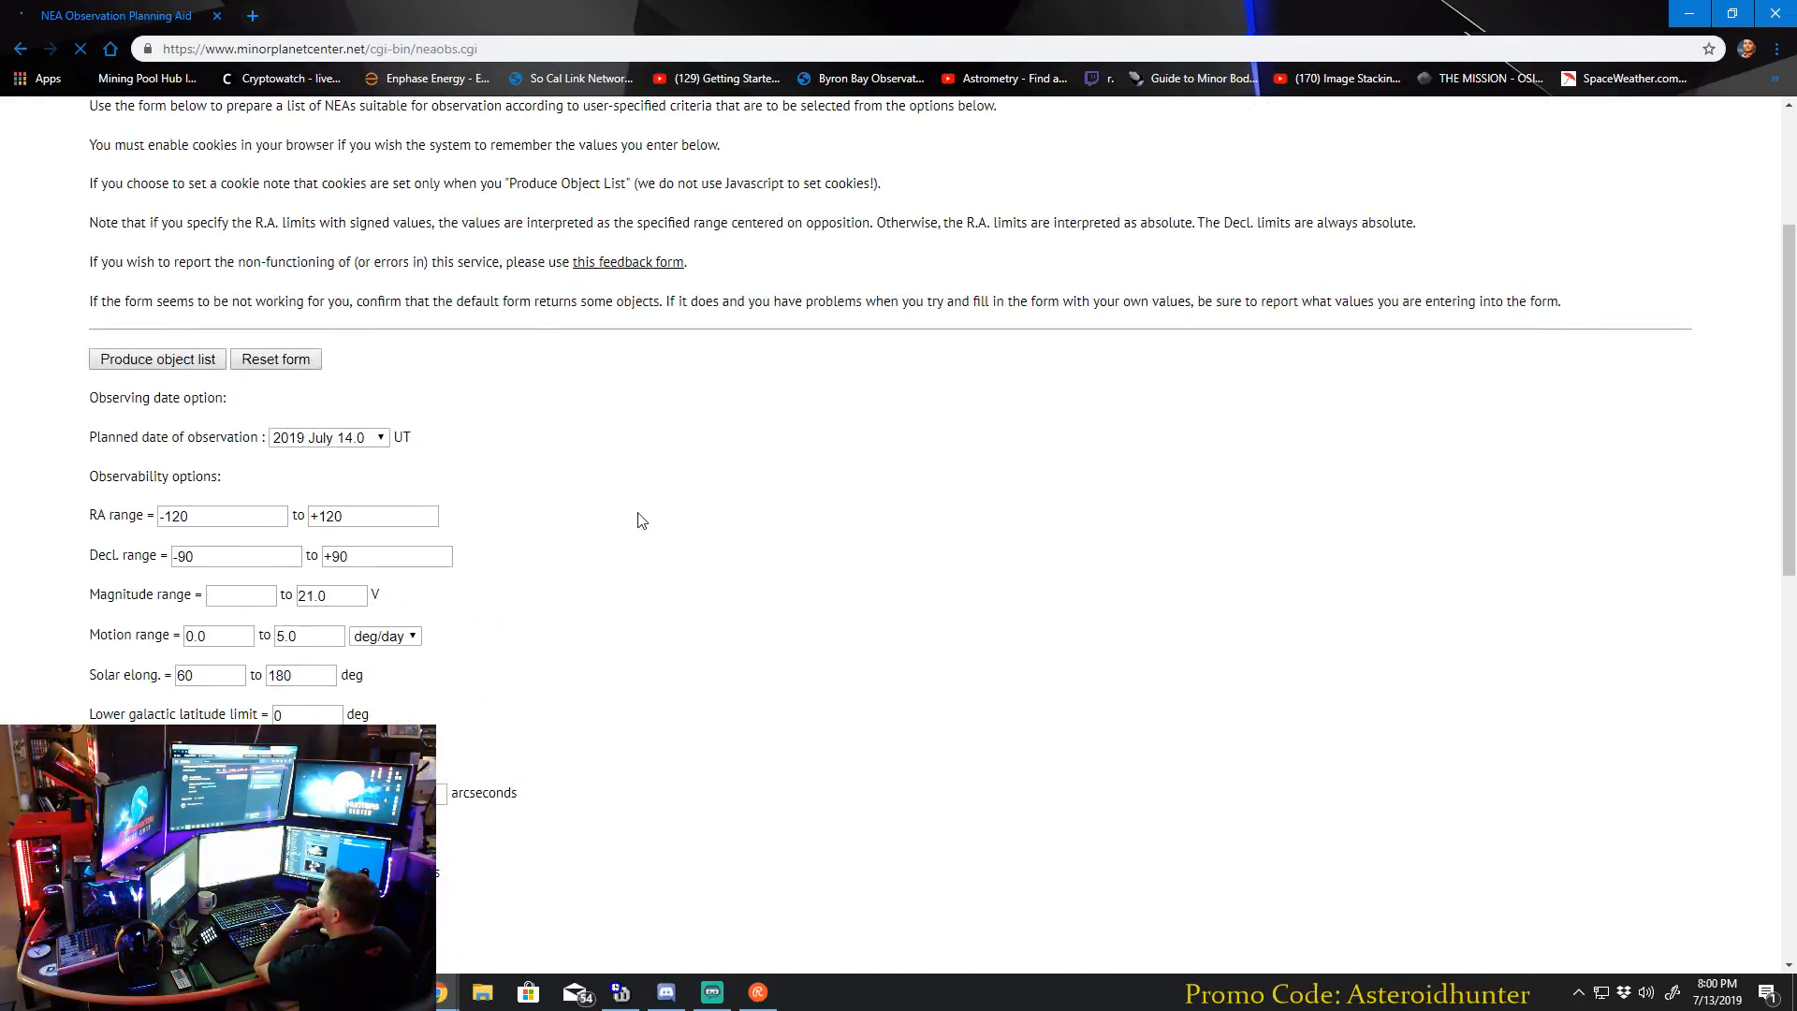
scroll(644, 516, "up", 1)
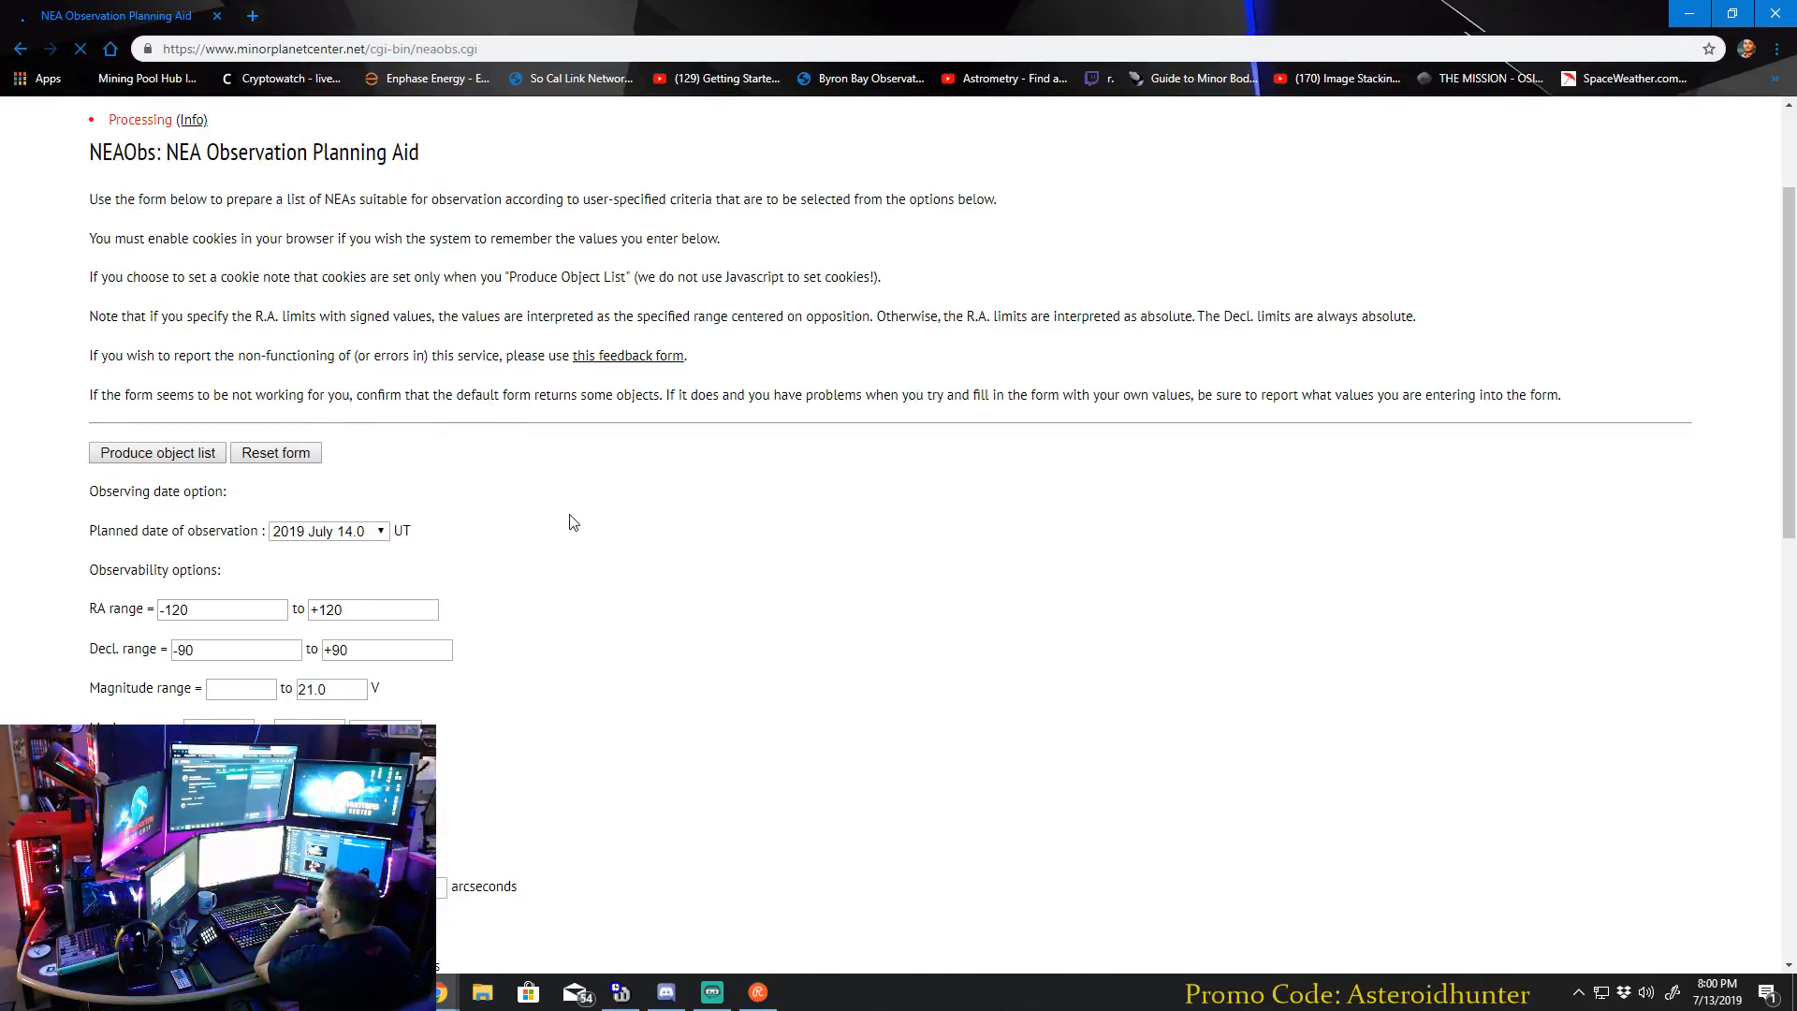
scroll(577, 522, "down", 1)
scroll(577, 522, "down", 1)
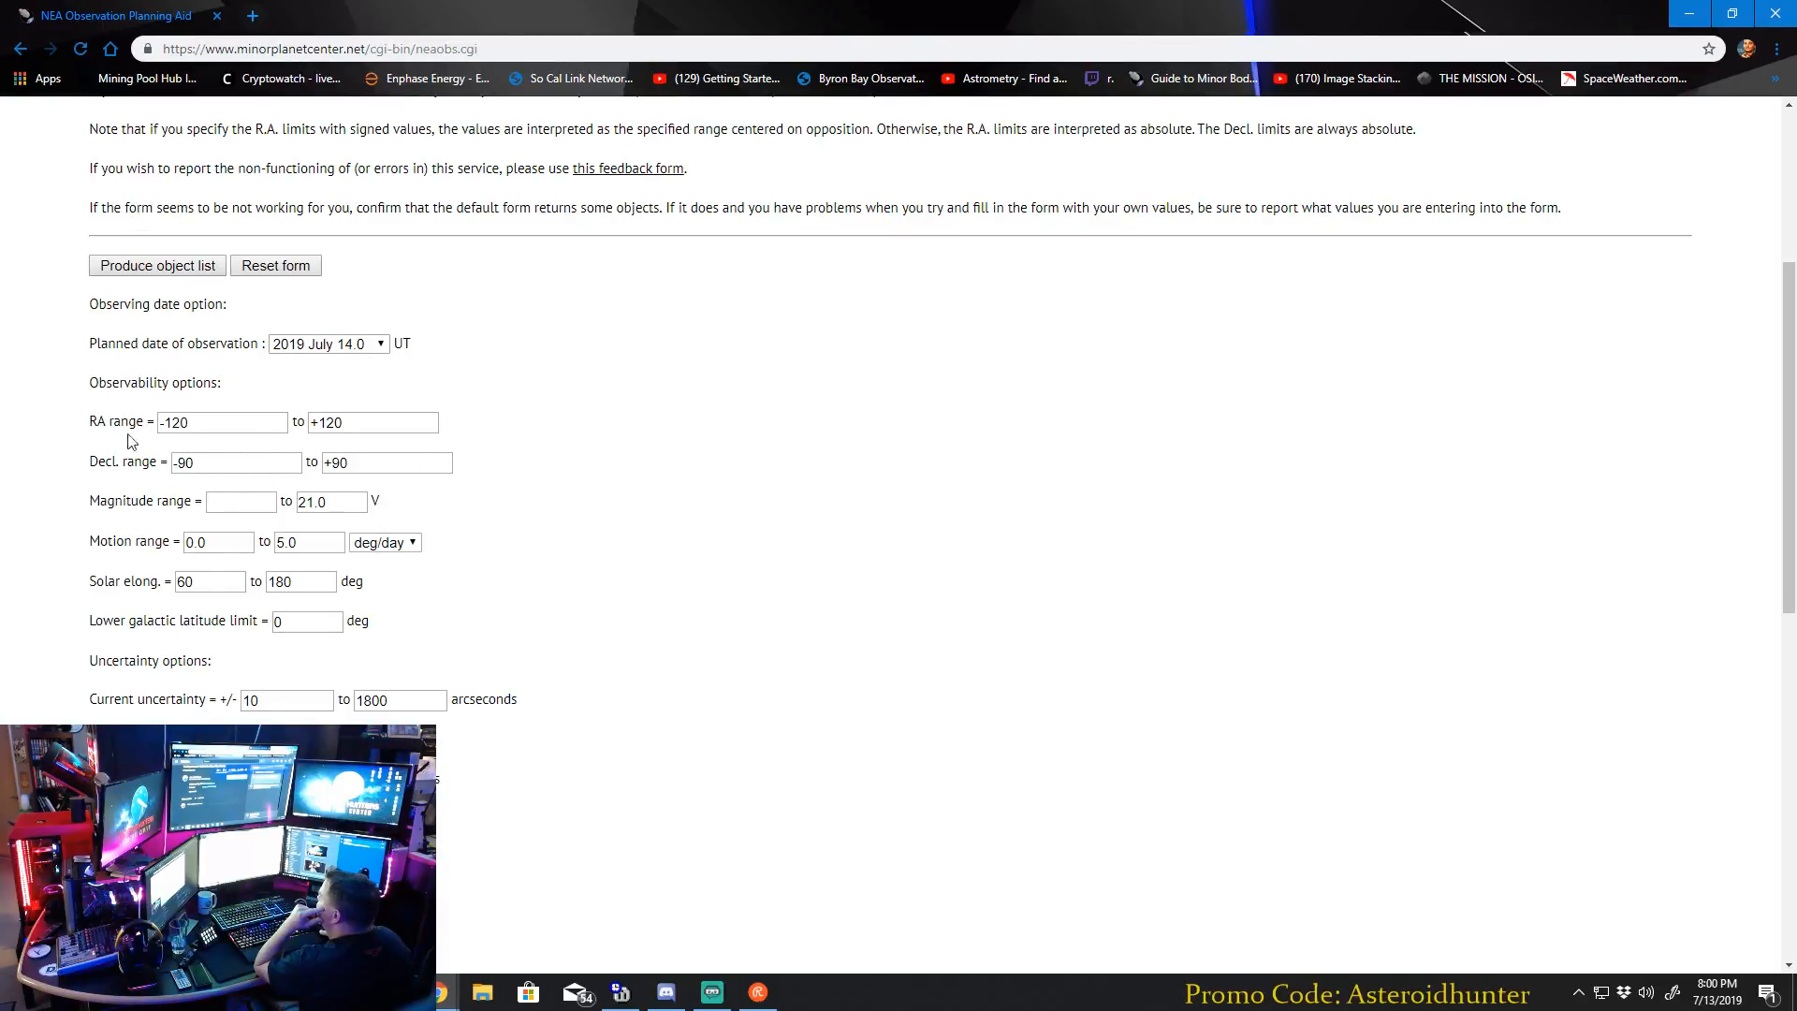
scroll(625, 464, "down", 2)
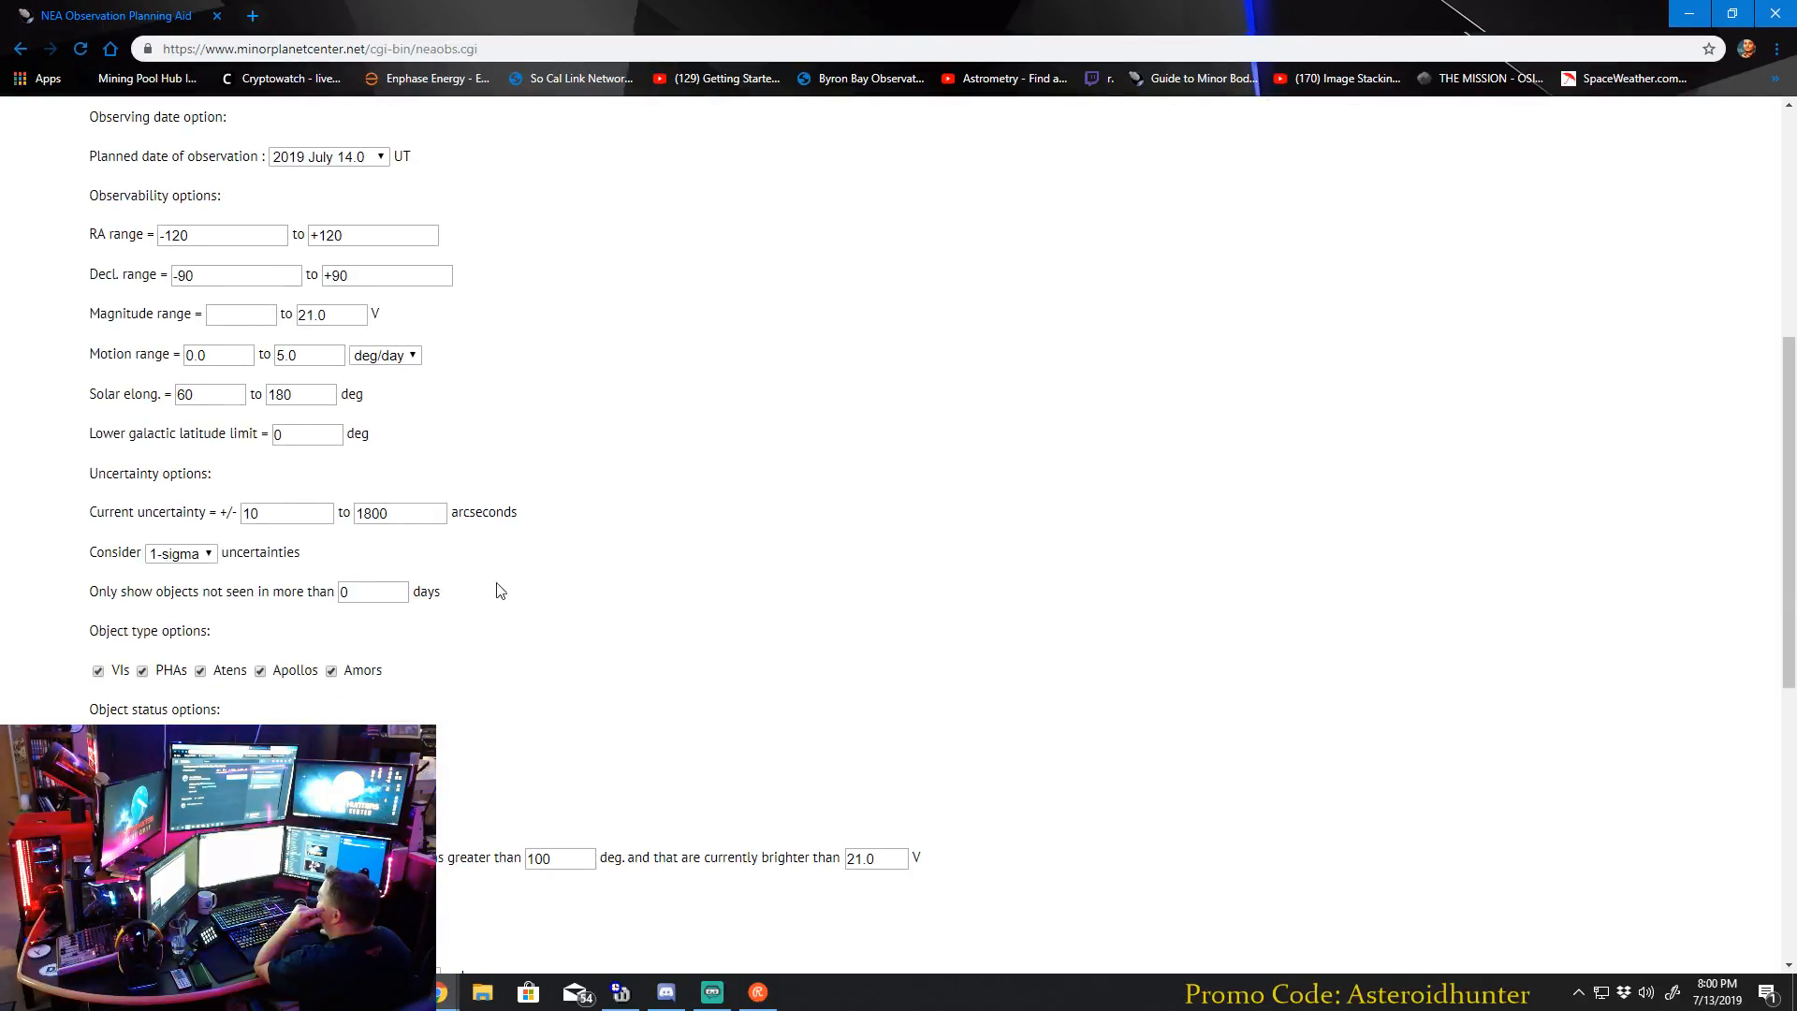
scroll(169, 646, "down", 3)
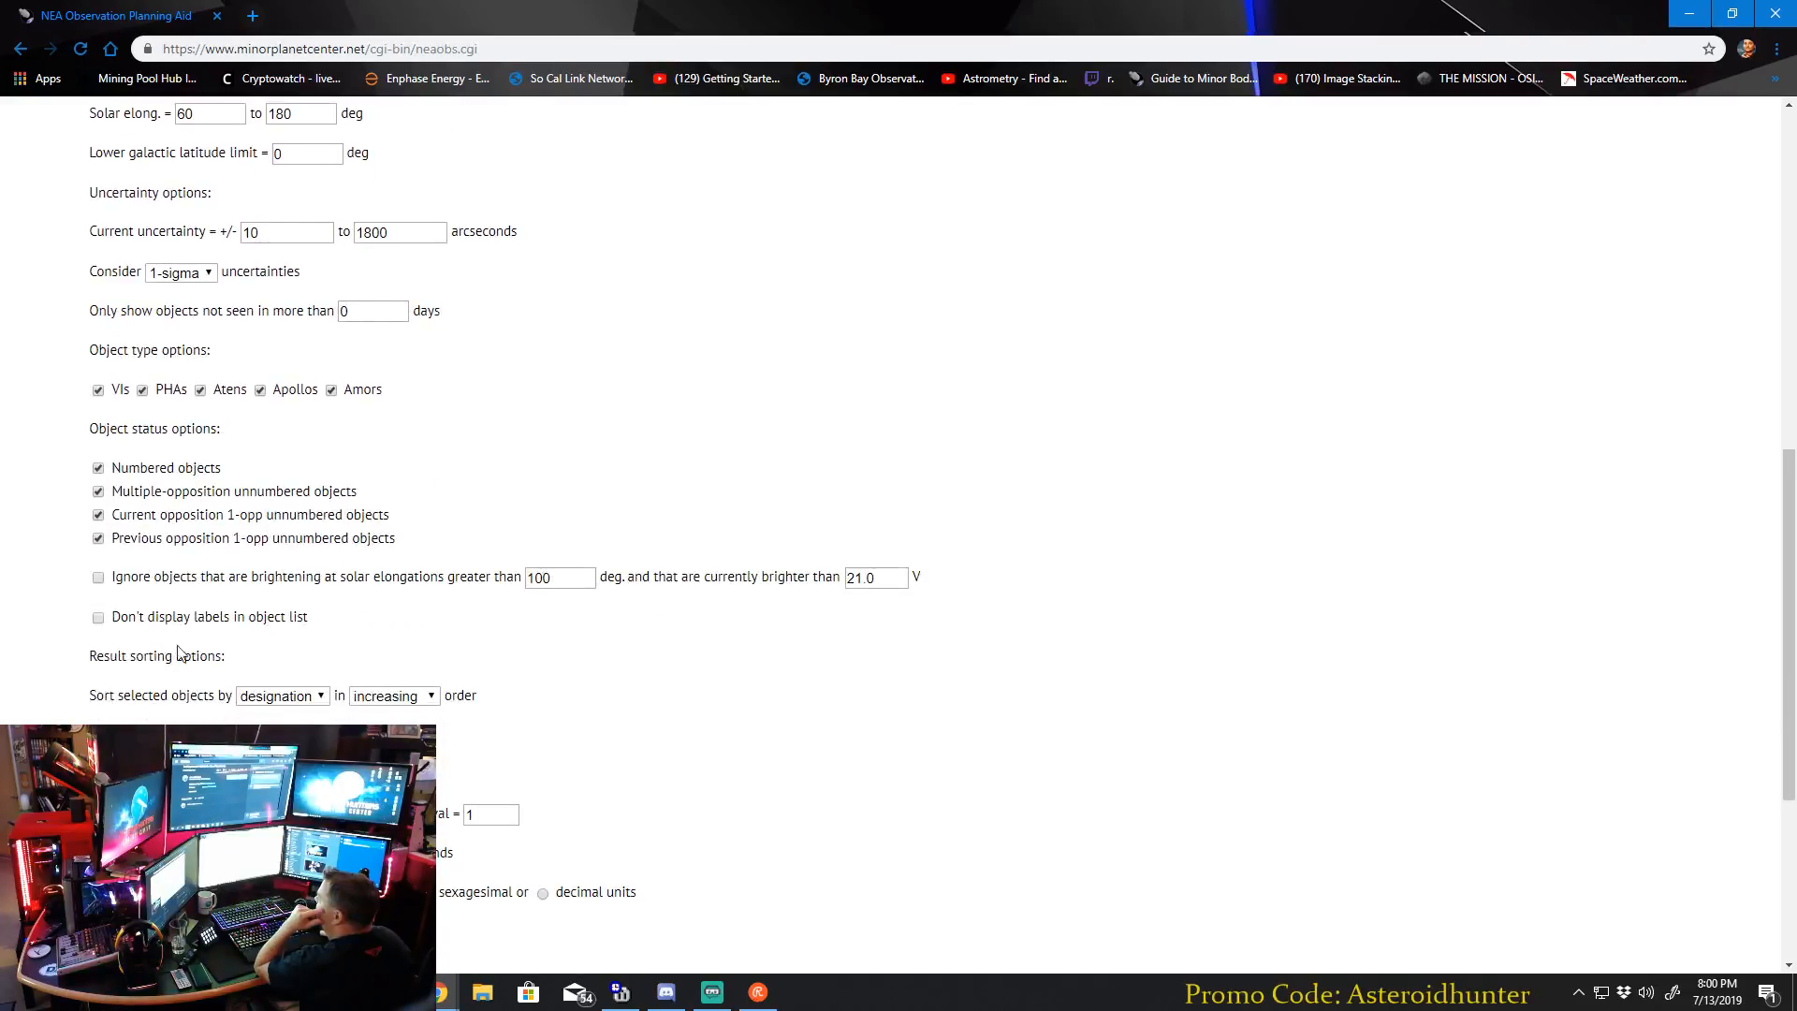
scroll(890, 469, "up", 5)
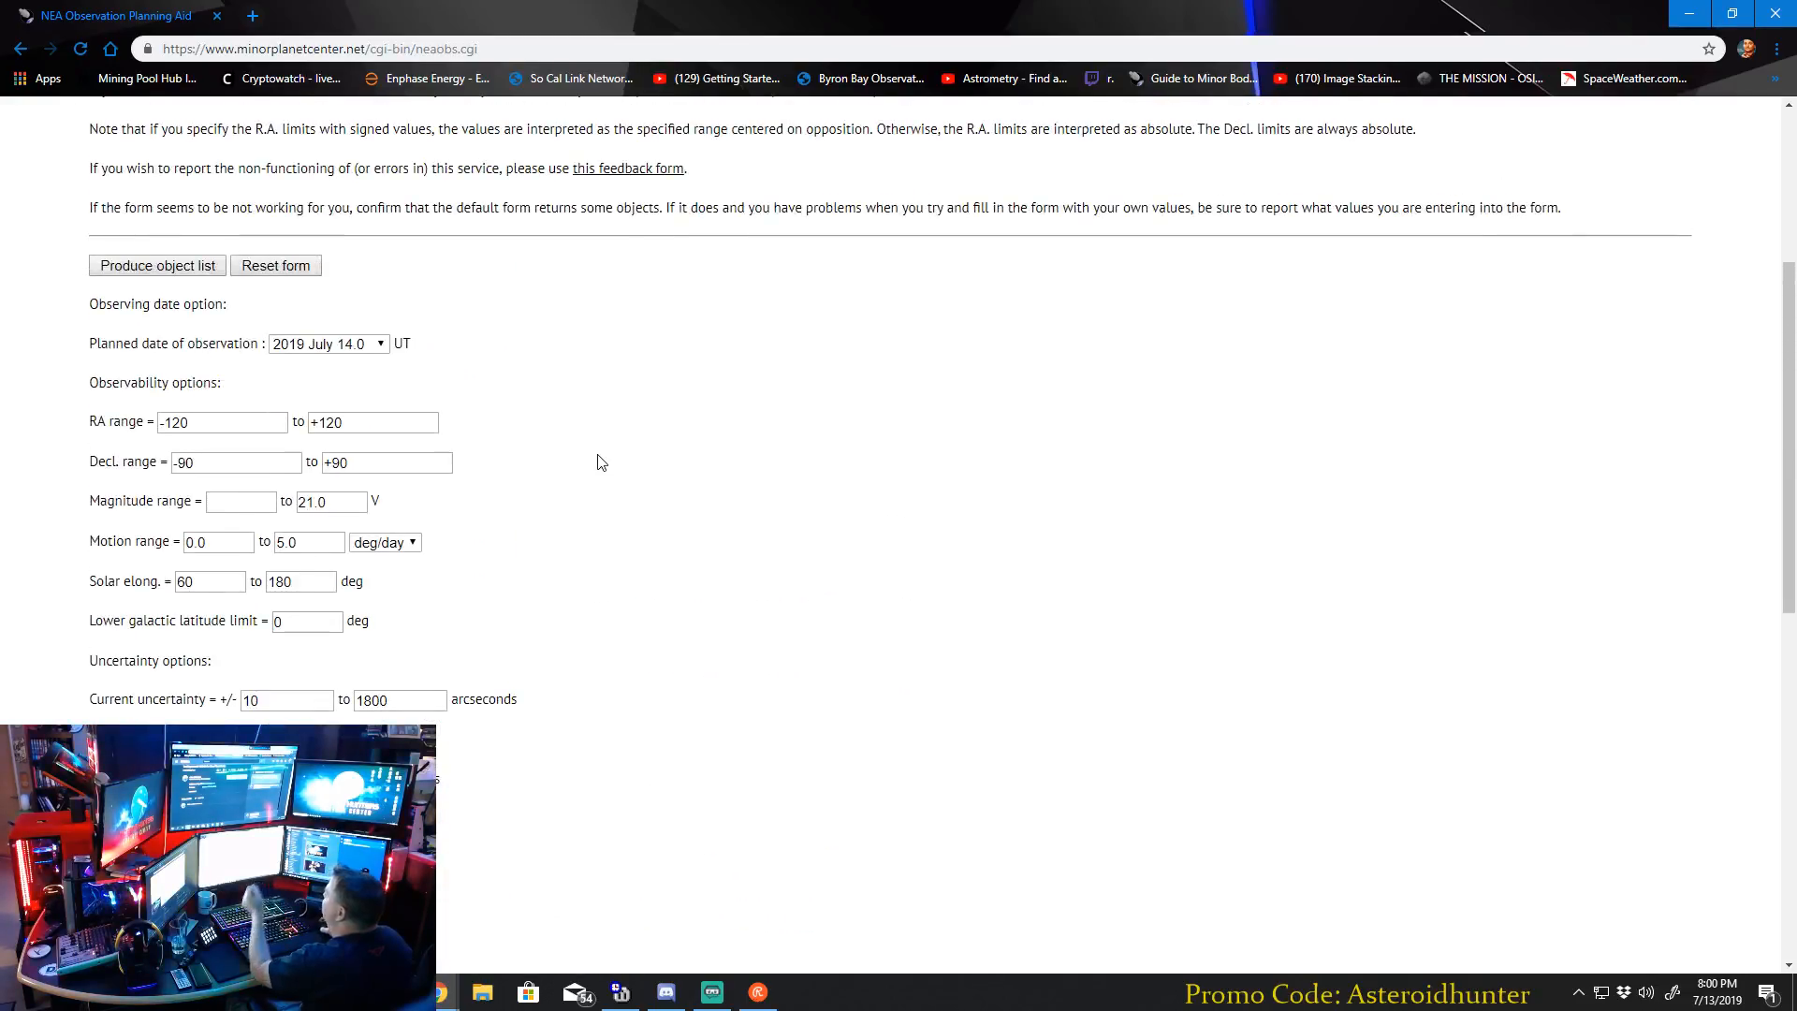
Set the RA range to 0 to 360 in the observability options.
triple_click(206, 423)
key("BackSpace")
left_click(211, 453)
triple_click(349, 425)
key("BackSpace")
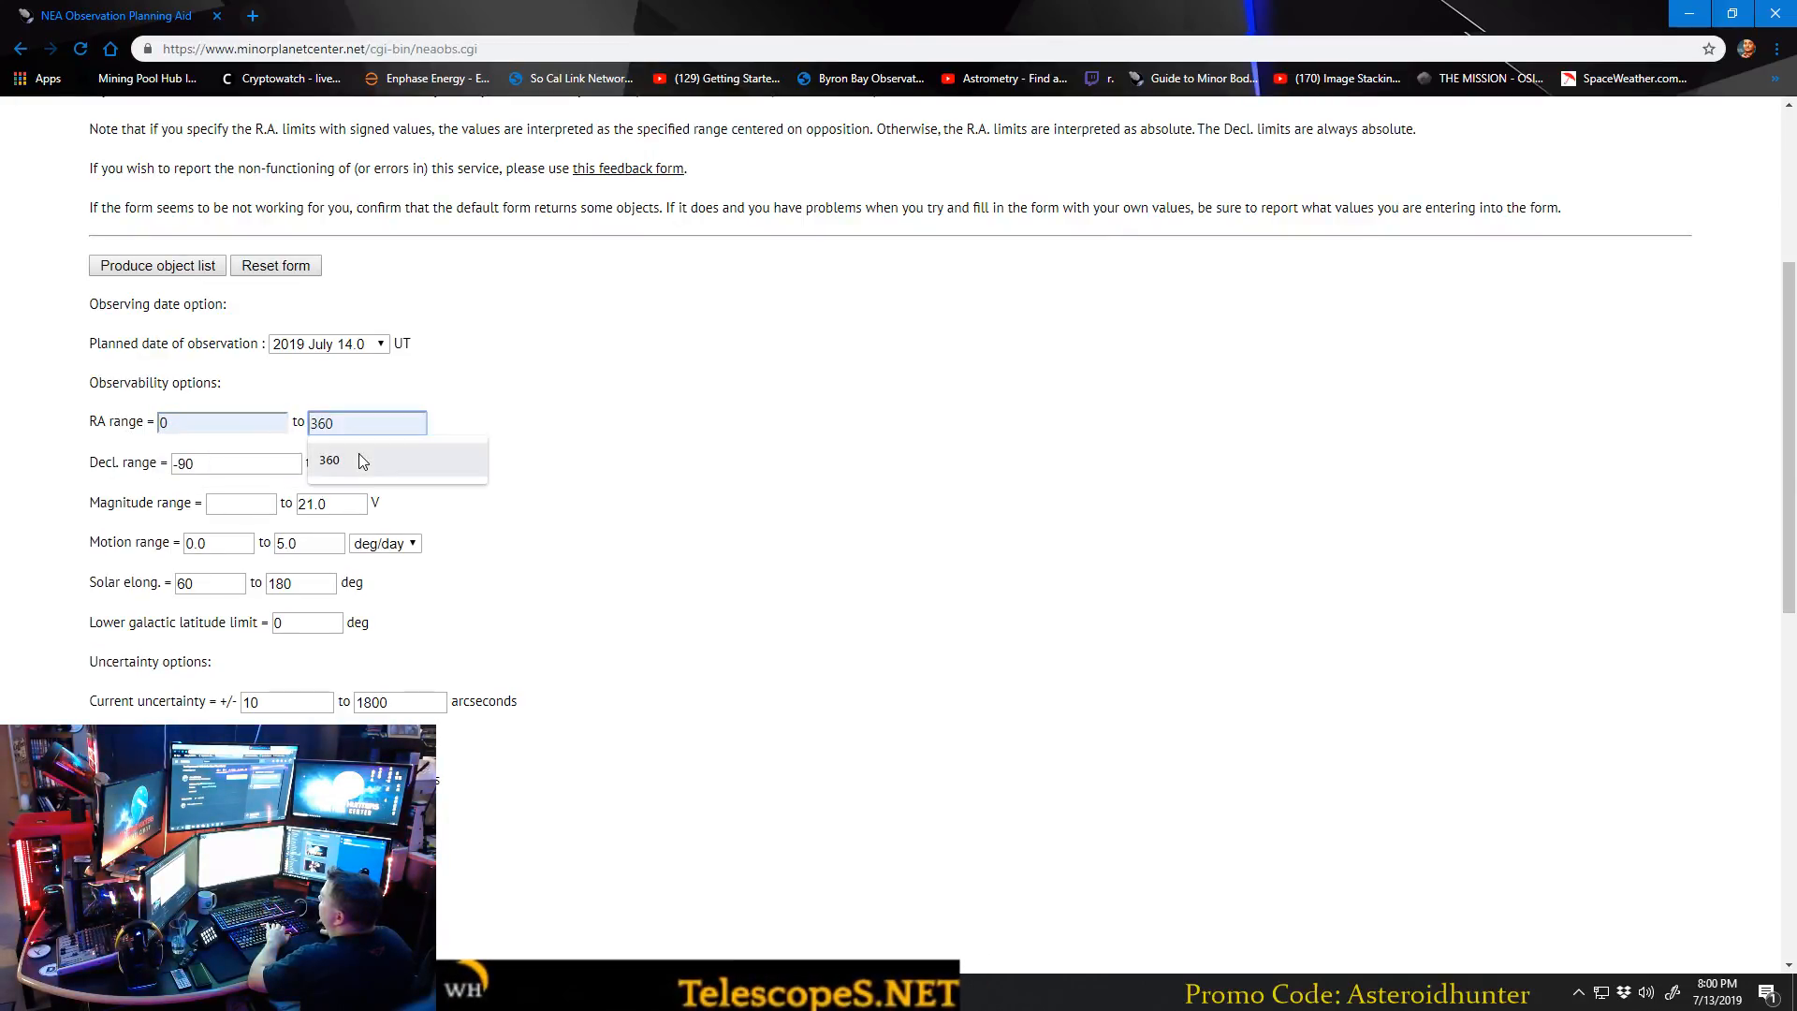
left_click(358, 453)
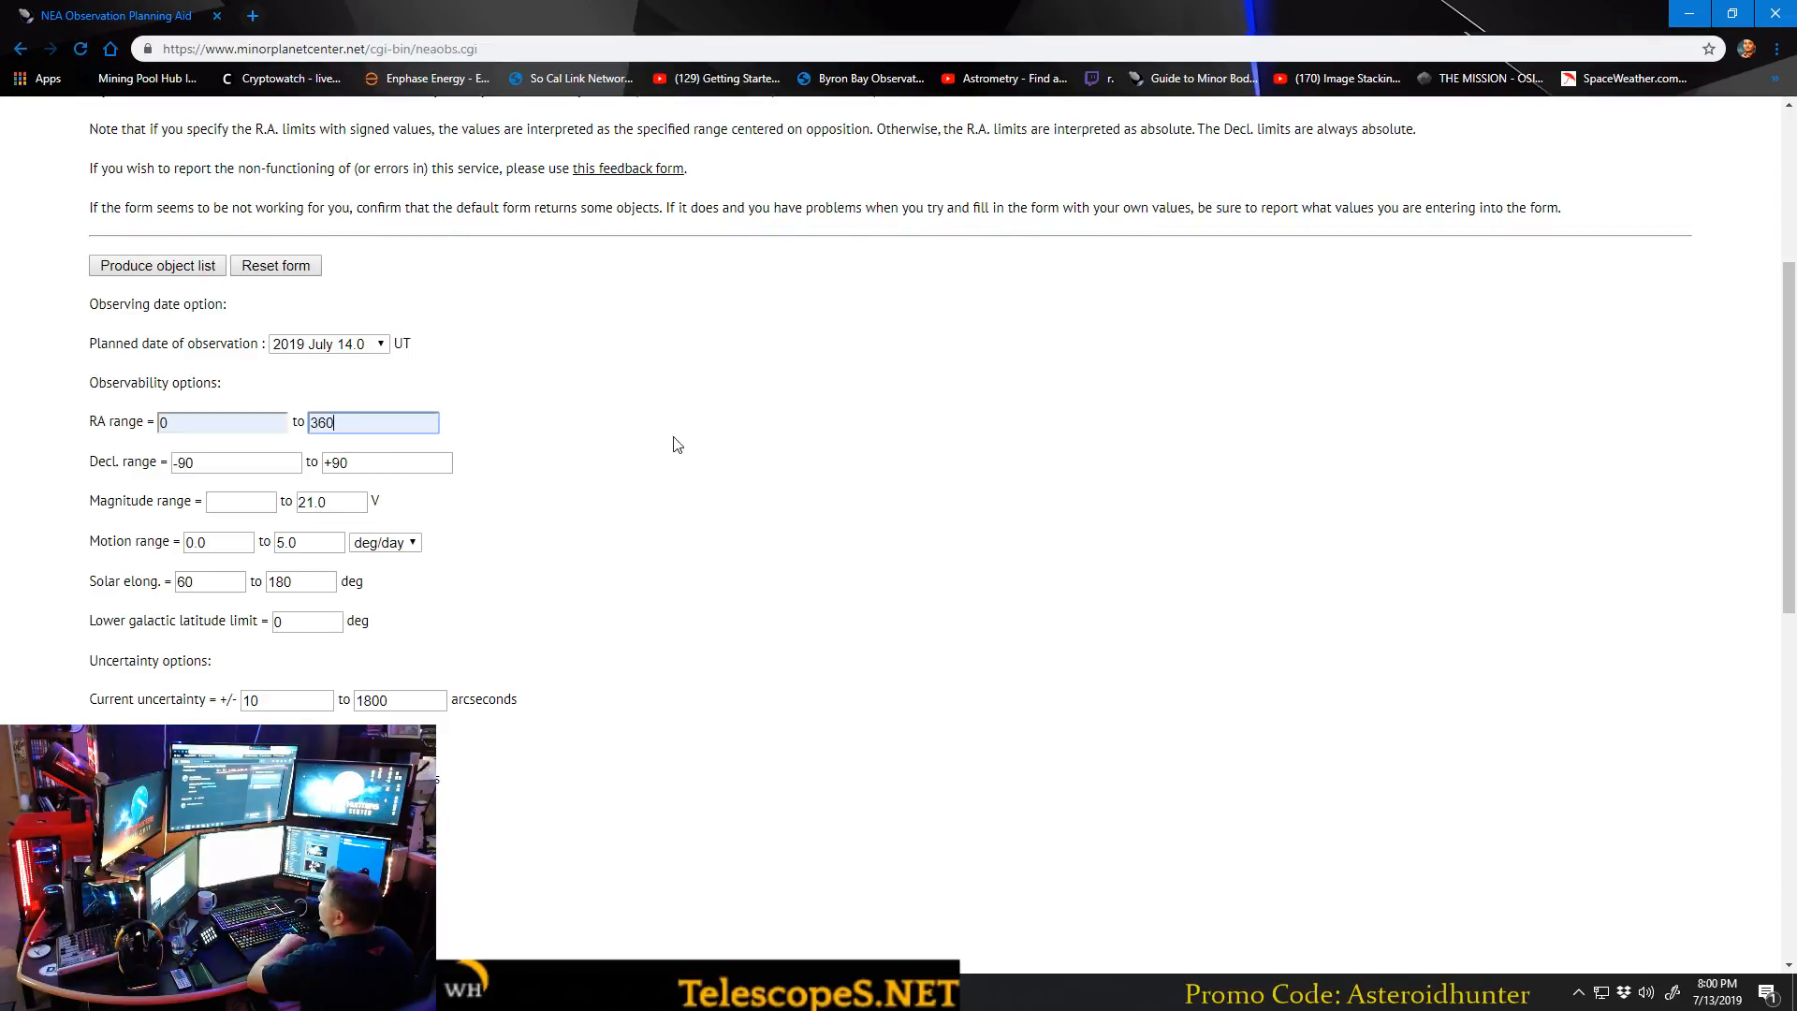
Set the lower limit of the declination range to -25.
triple_click(228, 459)
key("BackSpace")
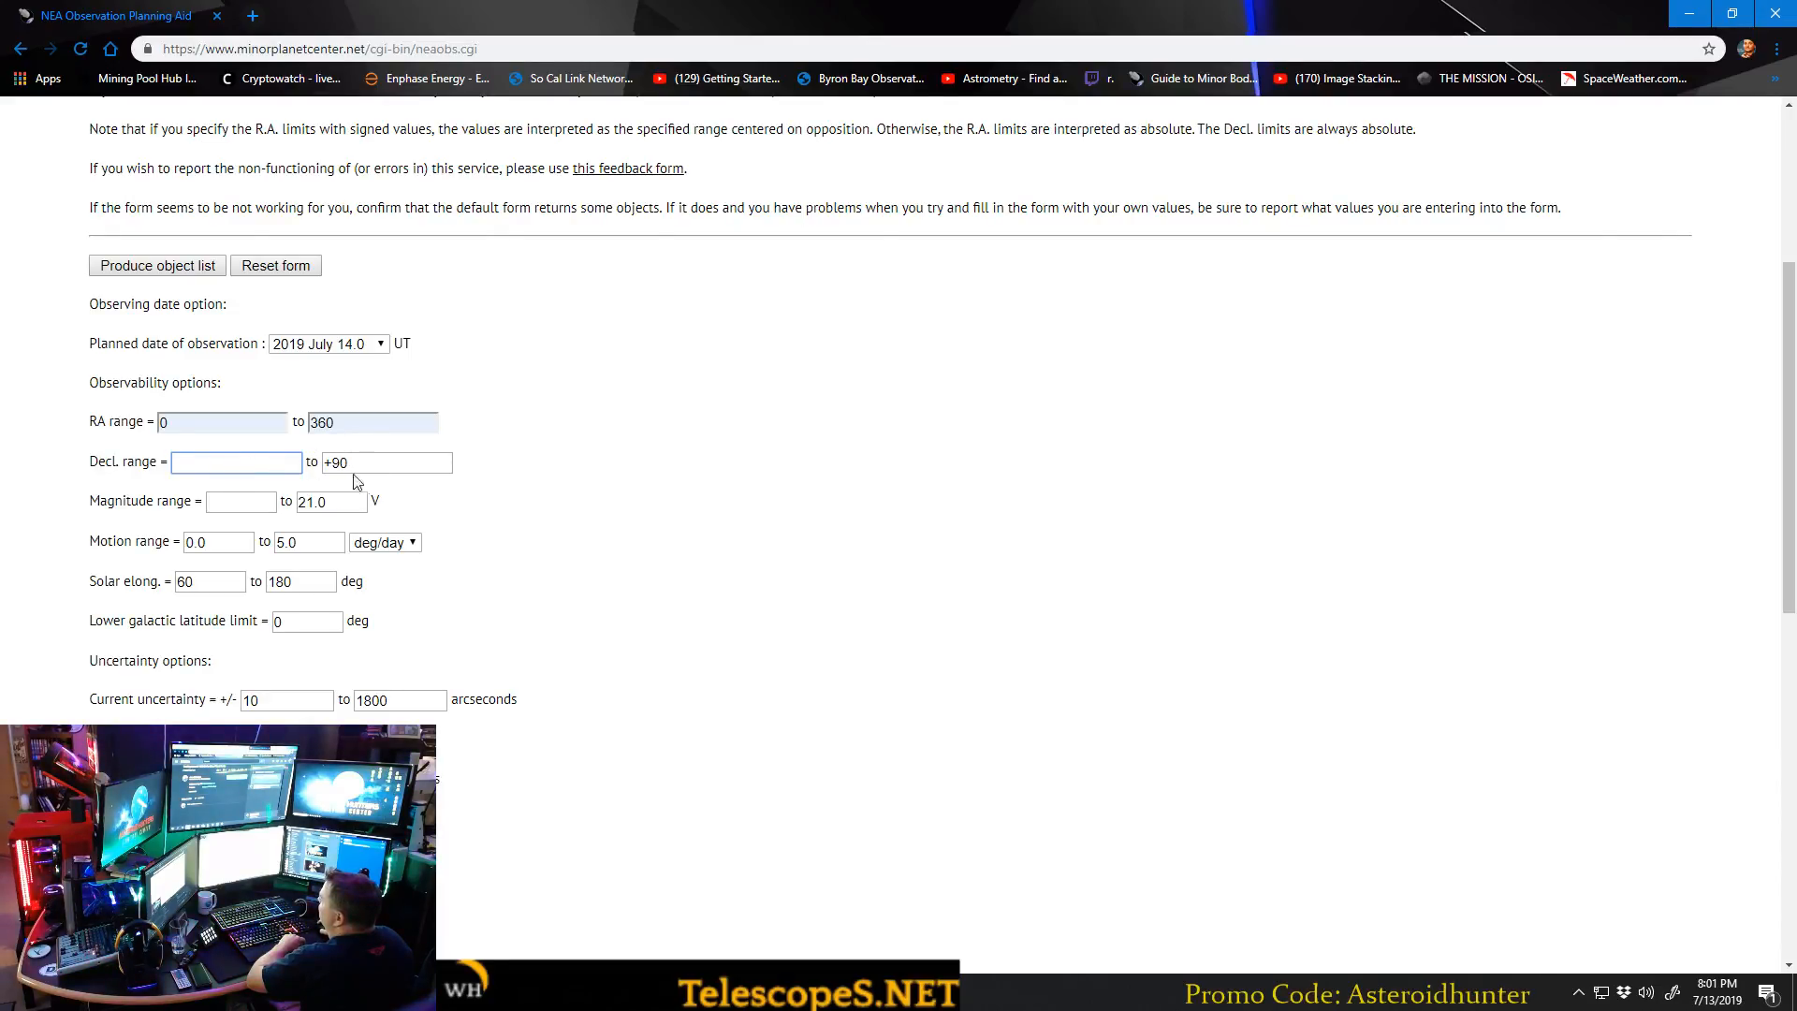
type("-25")
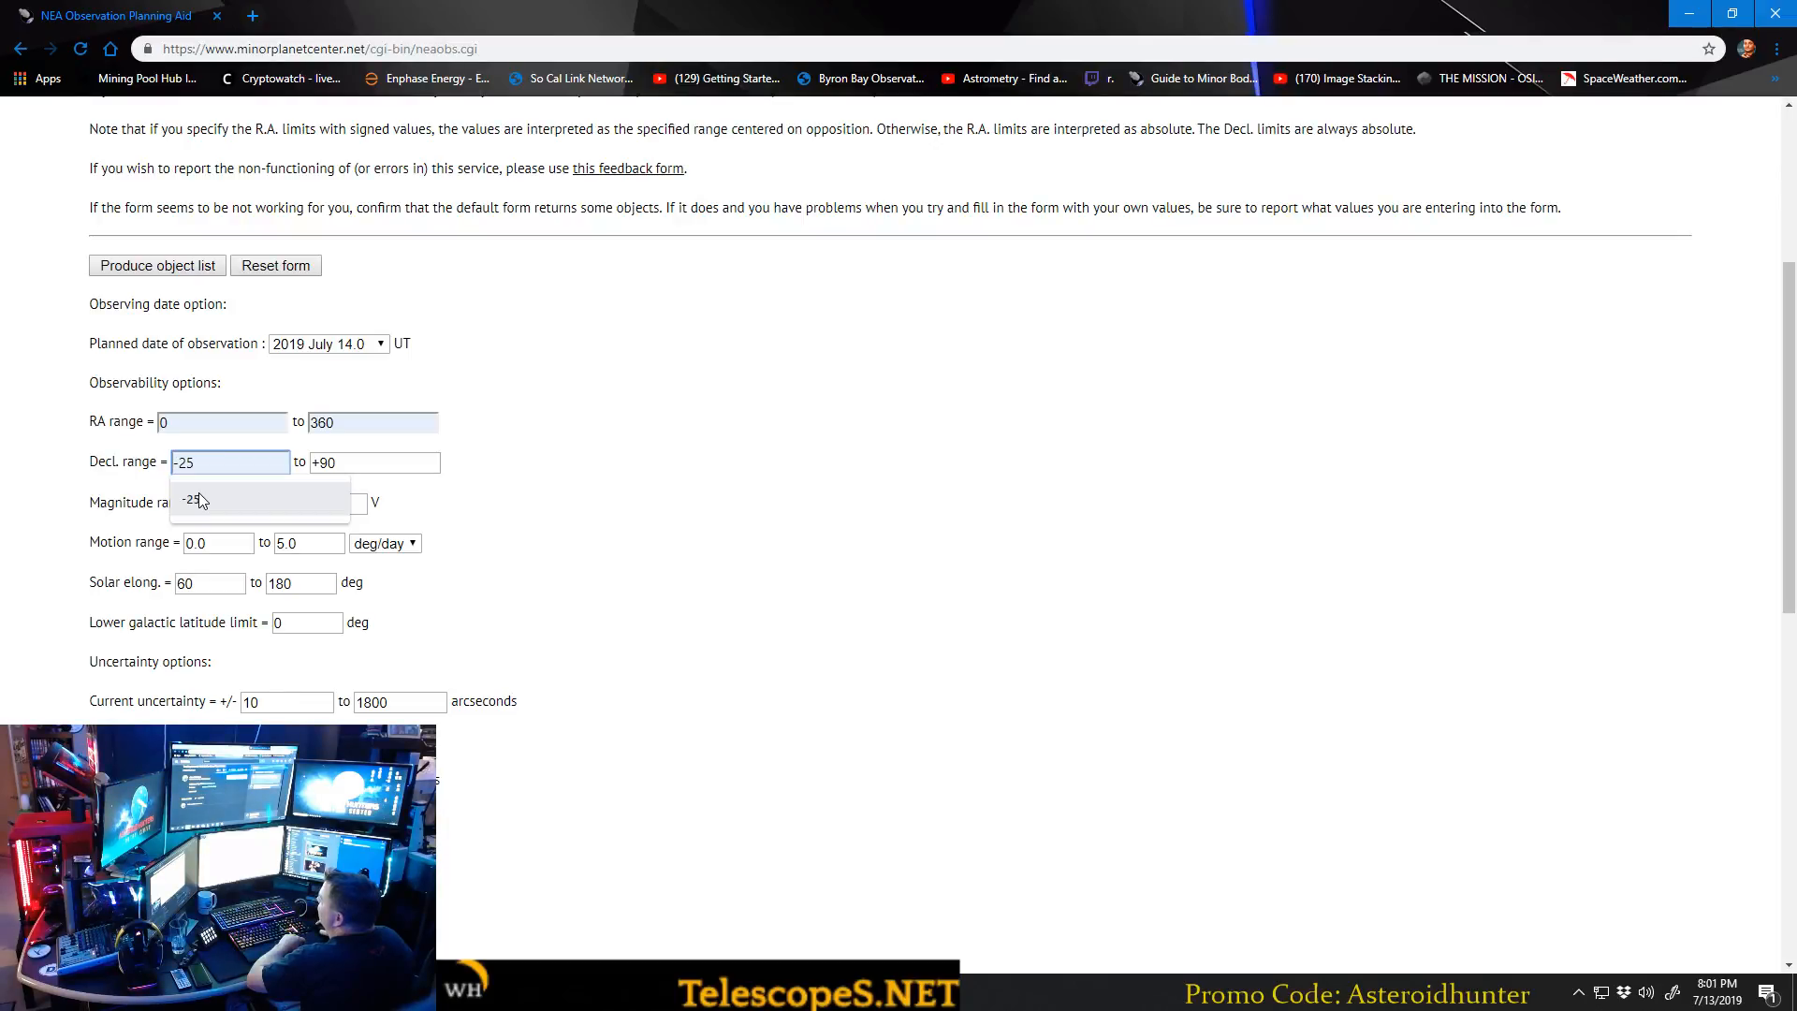
left_click(199, 501)
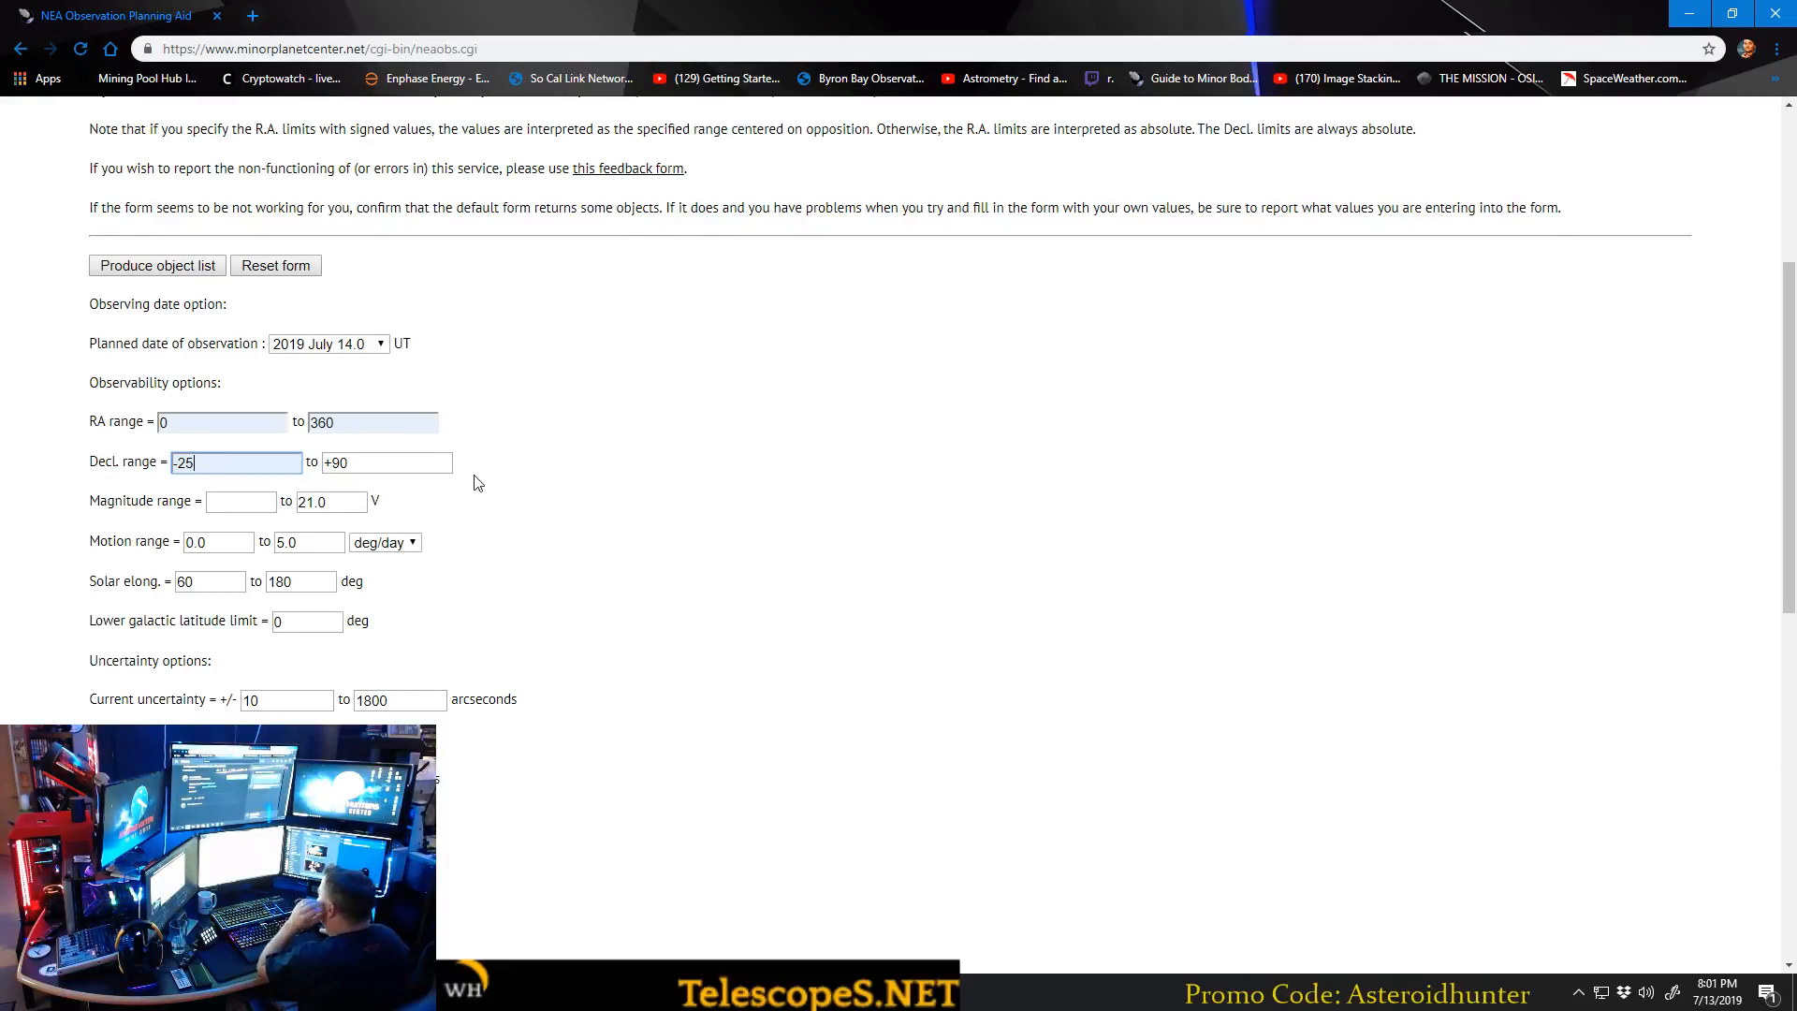
scroll(524, 487, "down", 1)
left_click(543, 487)
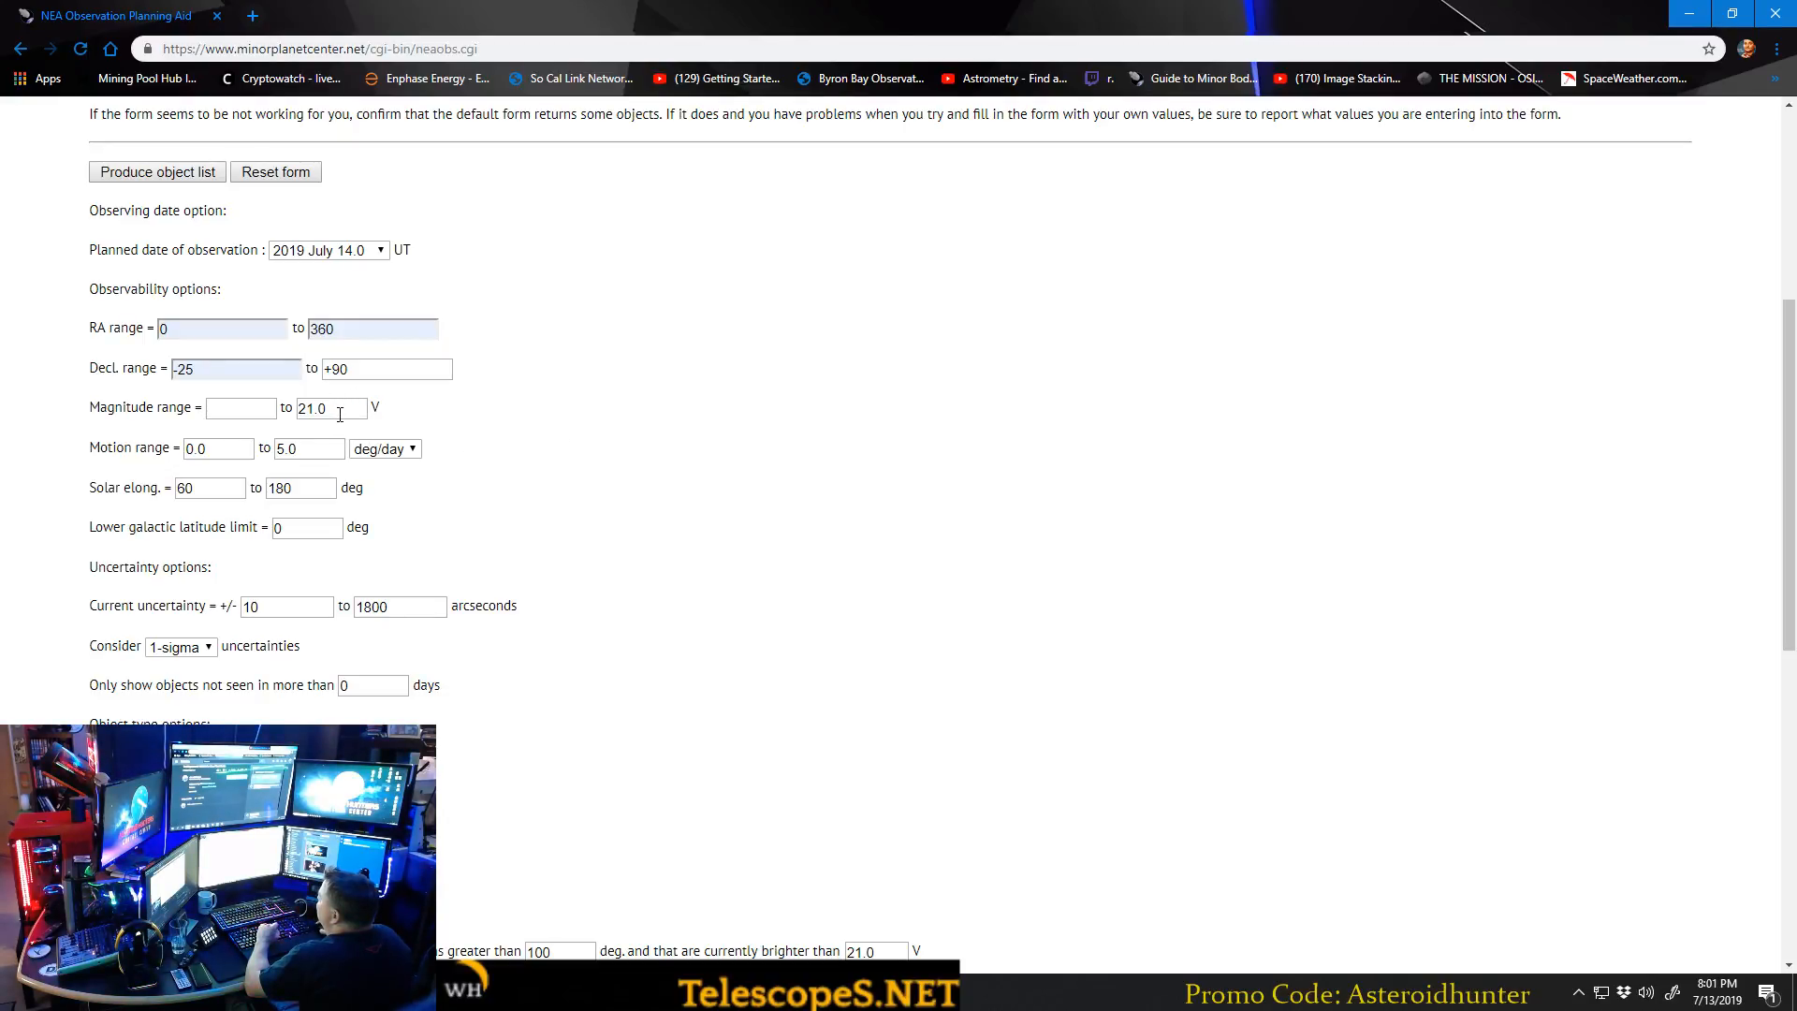
Set the upper limit of the magnitude range to 18.0 V.
left_click_drag(340, 414, 304, 404)
type("18.0")
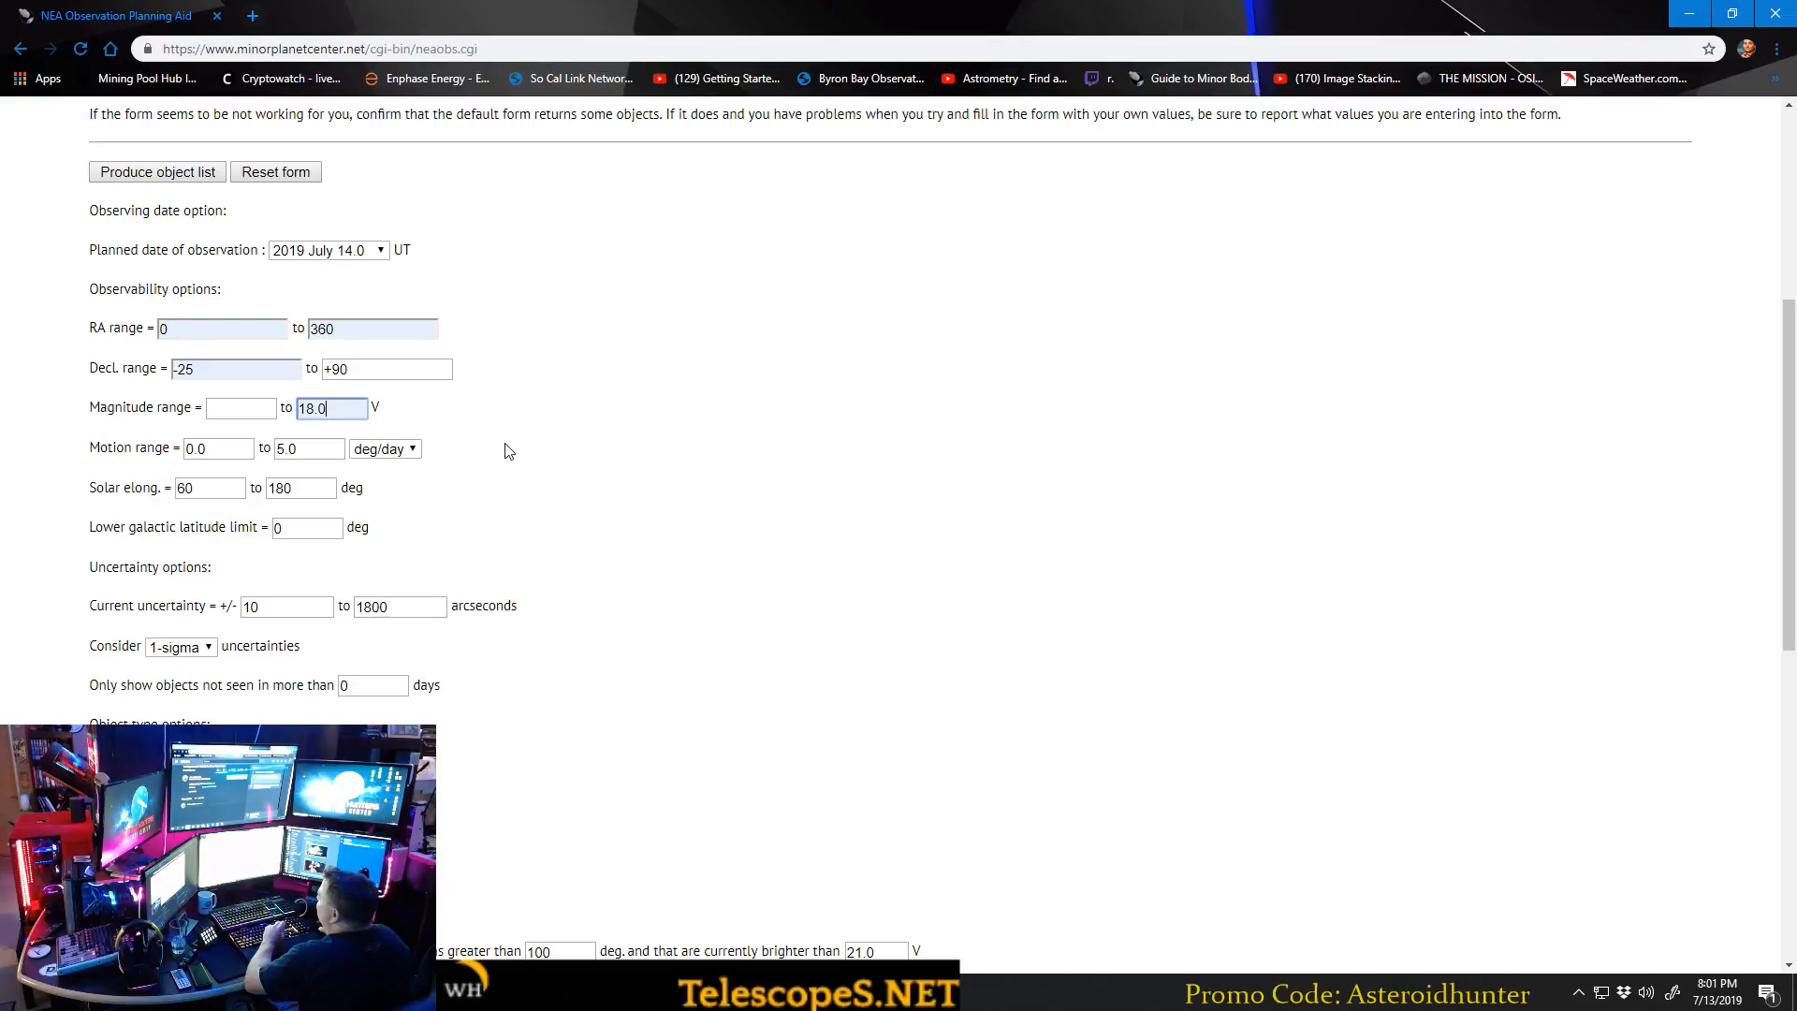
left_click(540, 461)
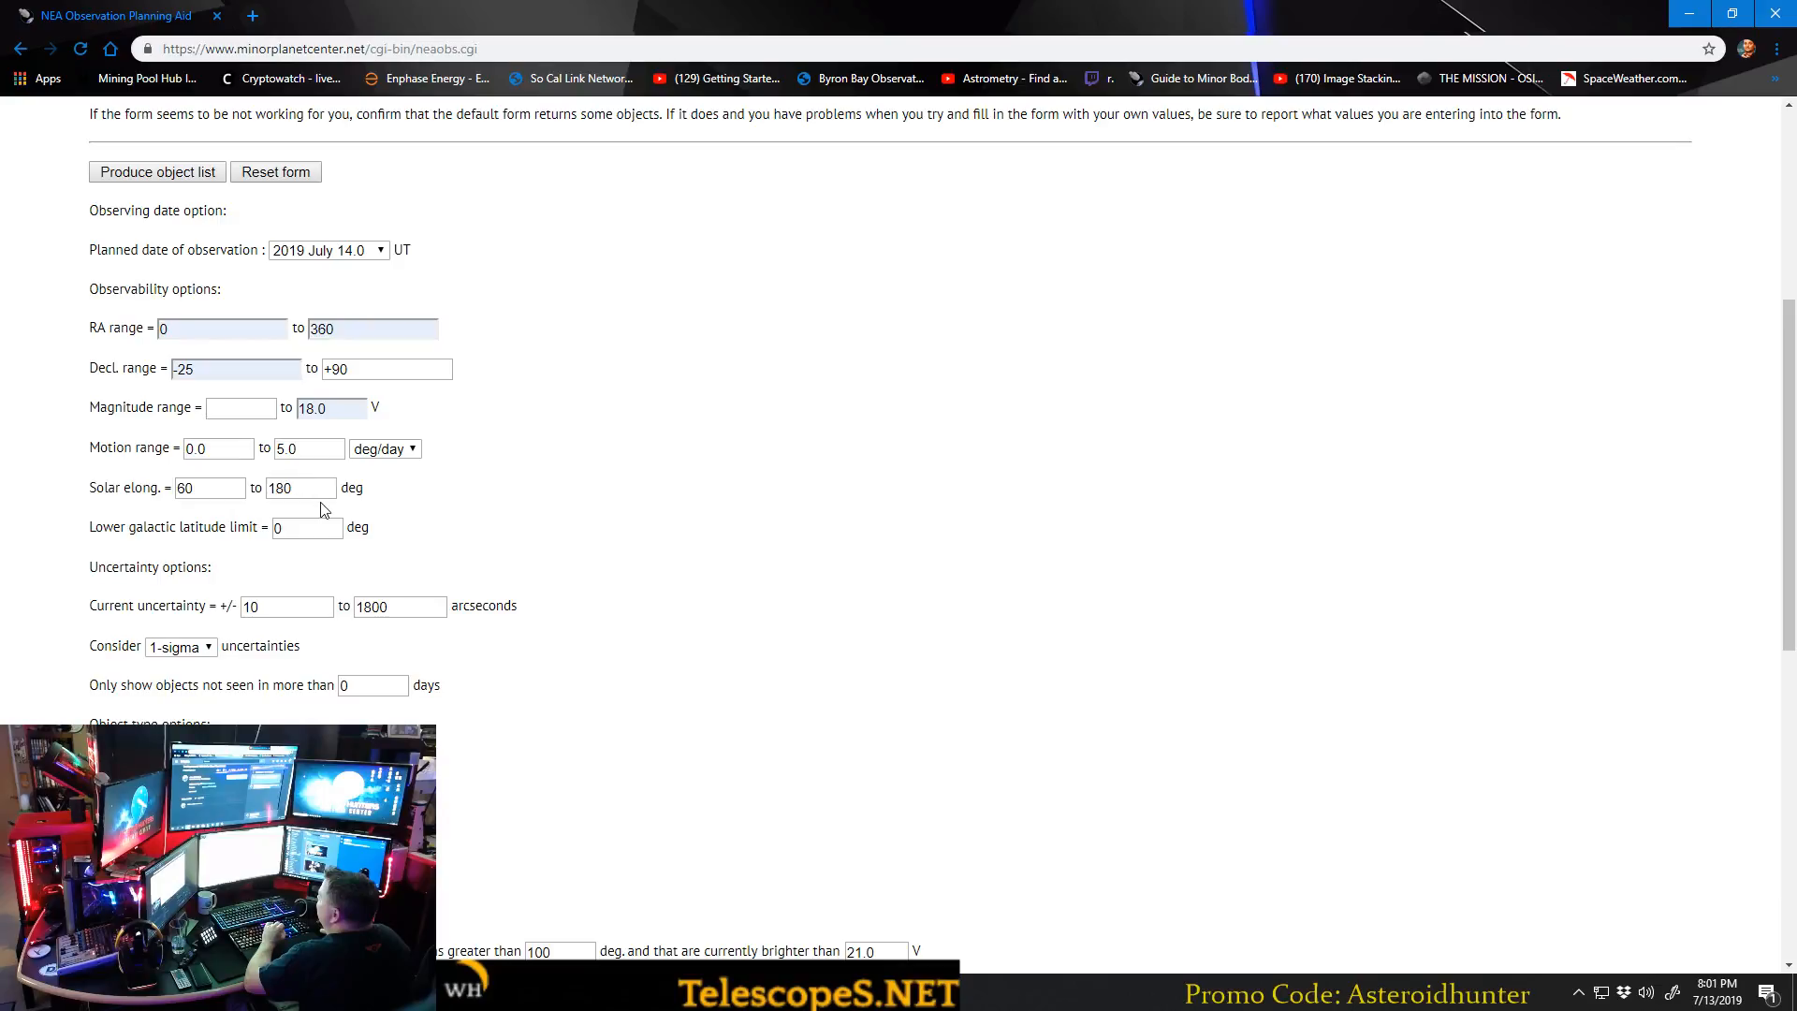
Set the upper limit of the motion range to 222 deg/day.
scroll(218, 383, "down", 1)
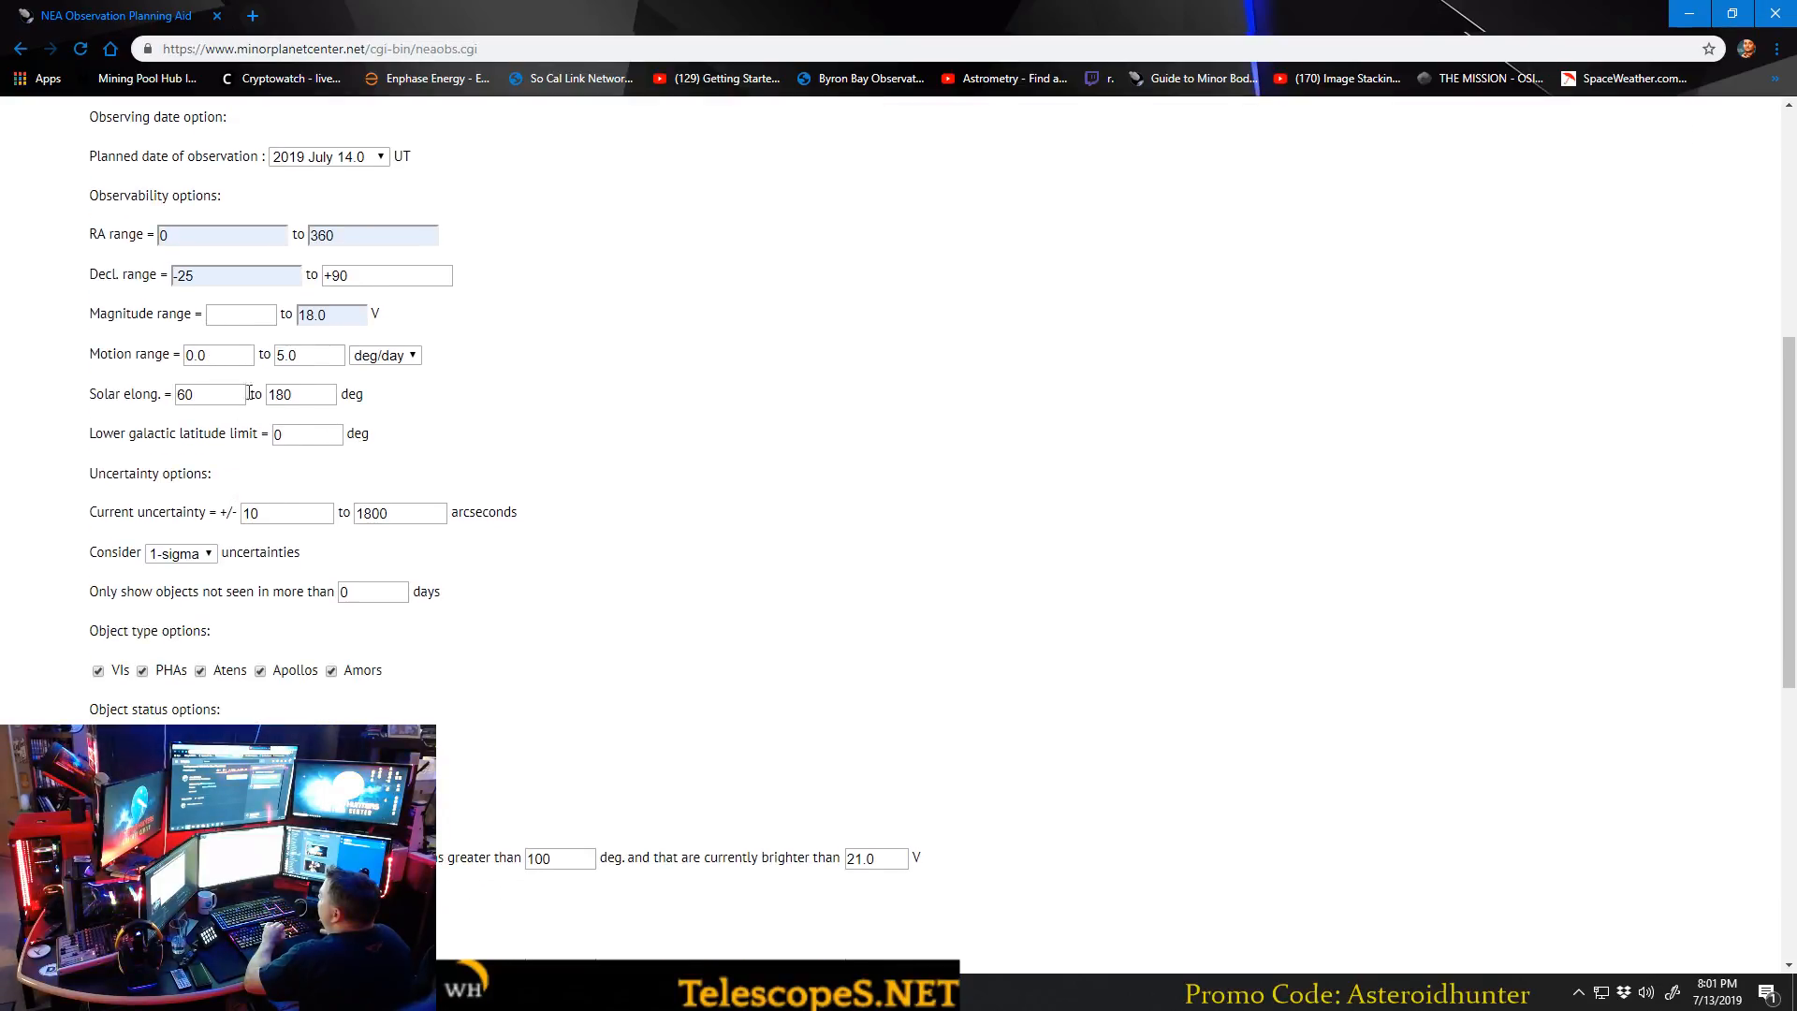
double_click(307, 359)
key("BackSpace")
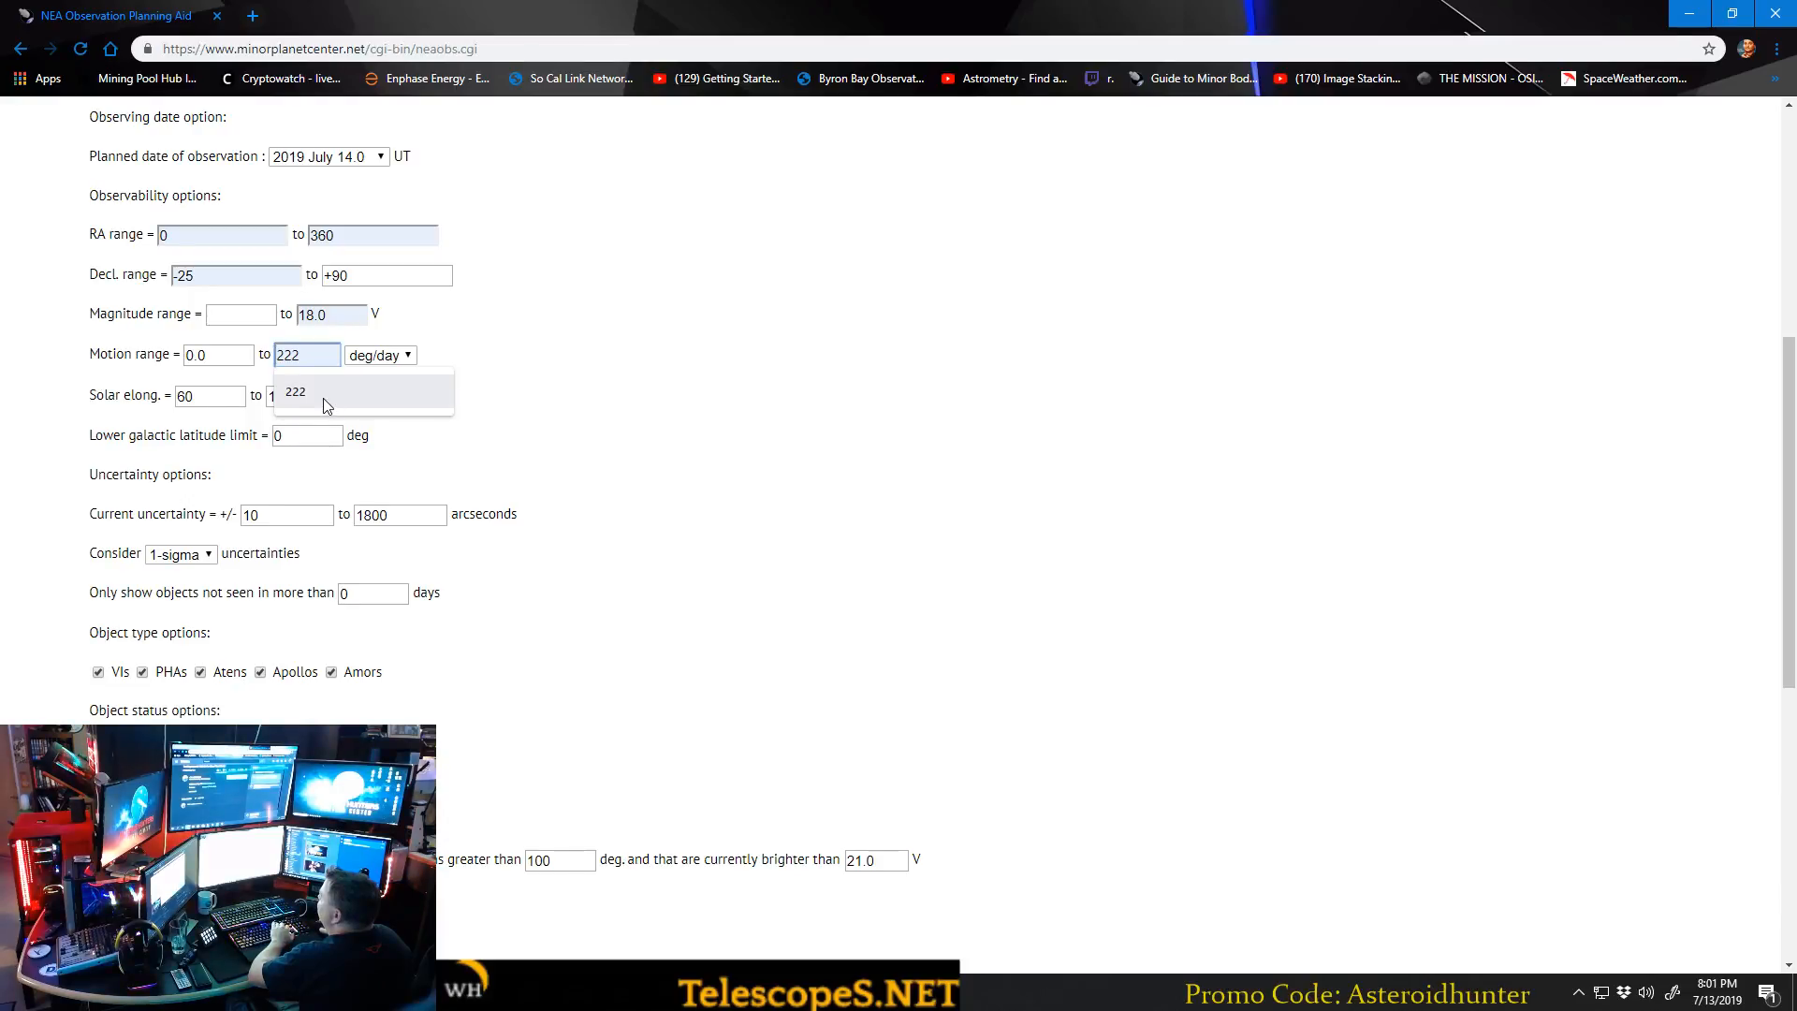
left_click(323, 396)
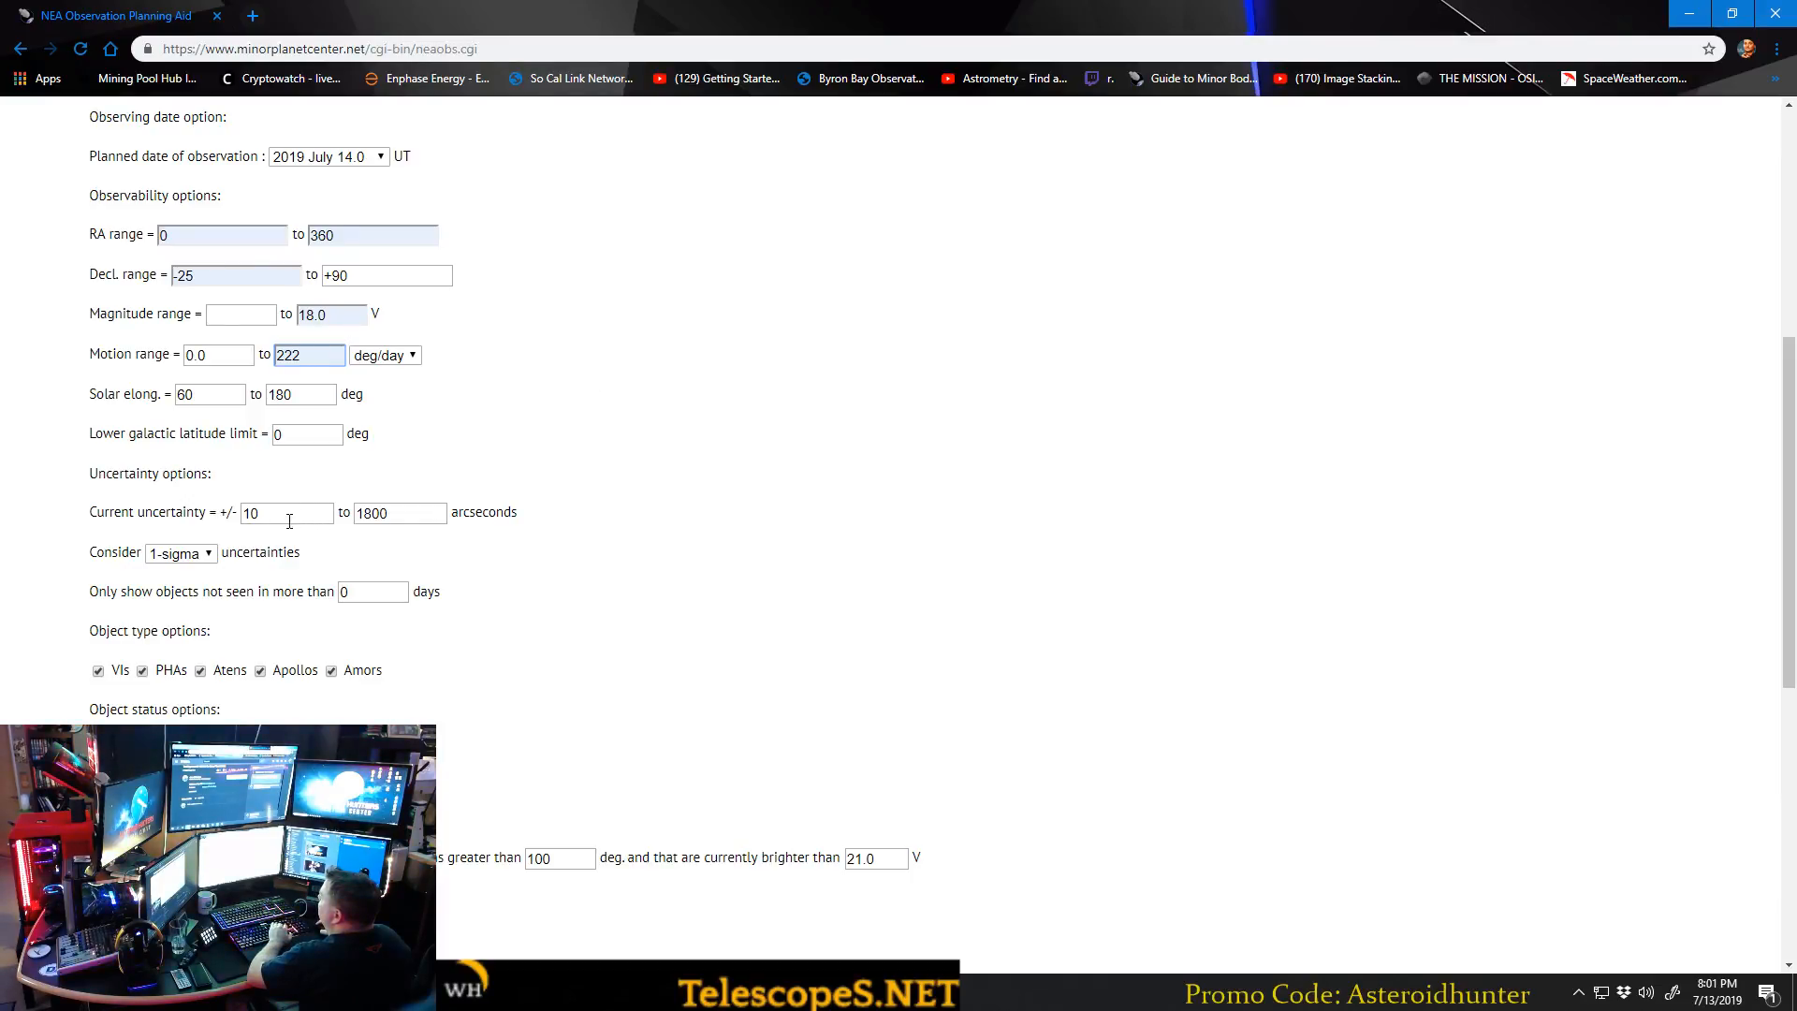
Set the lower limit of the current uncertainty to 0 arcseconds.
left_click(256, 519)
key("BackSpace")
left_click(301, 548)
left_click(577, 531)
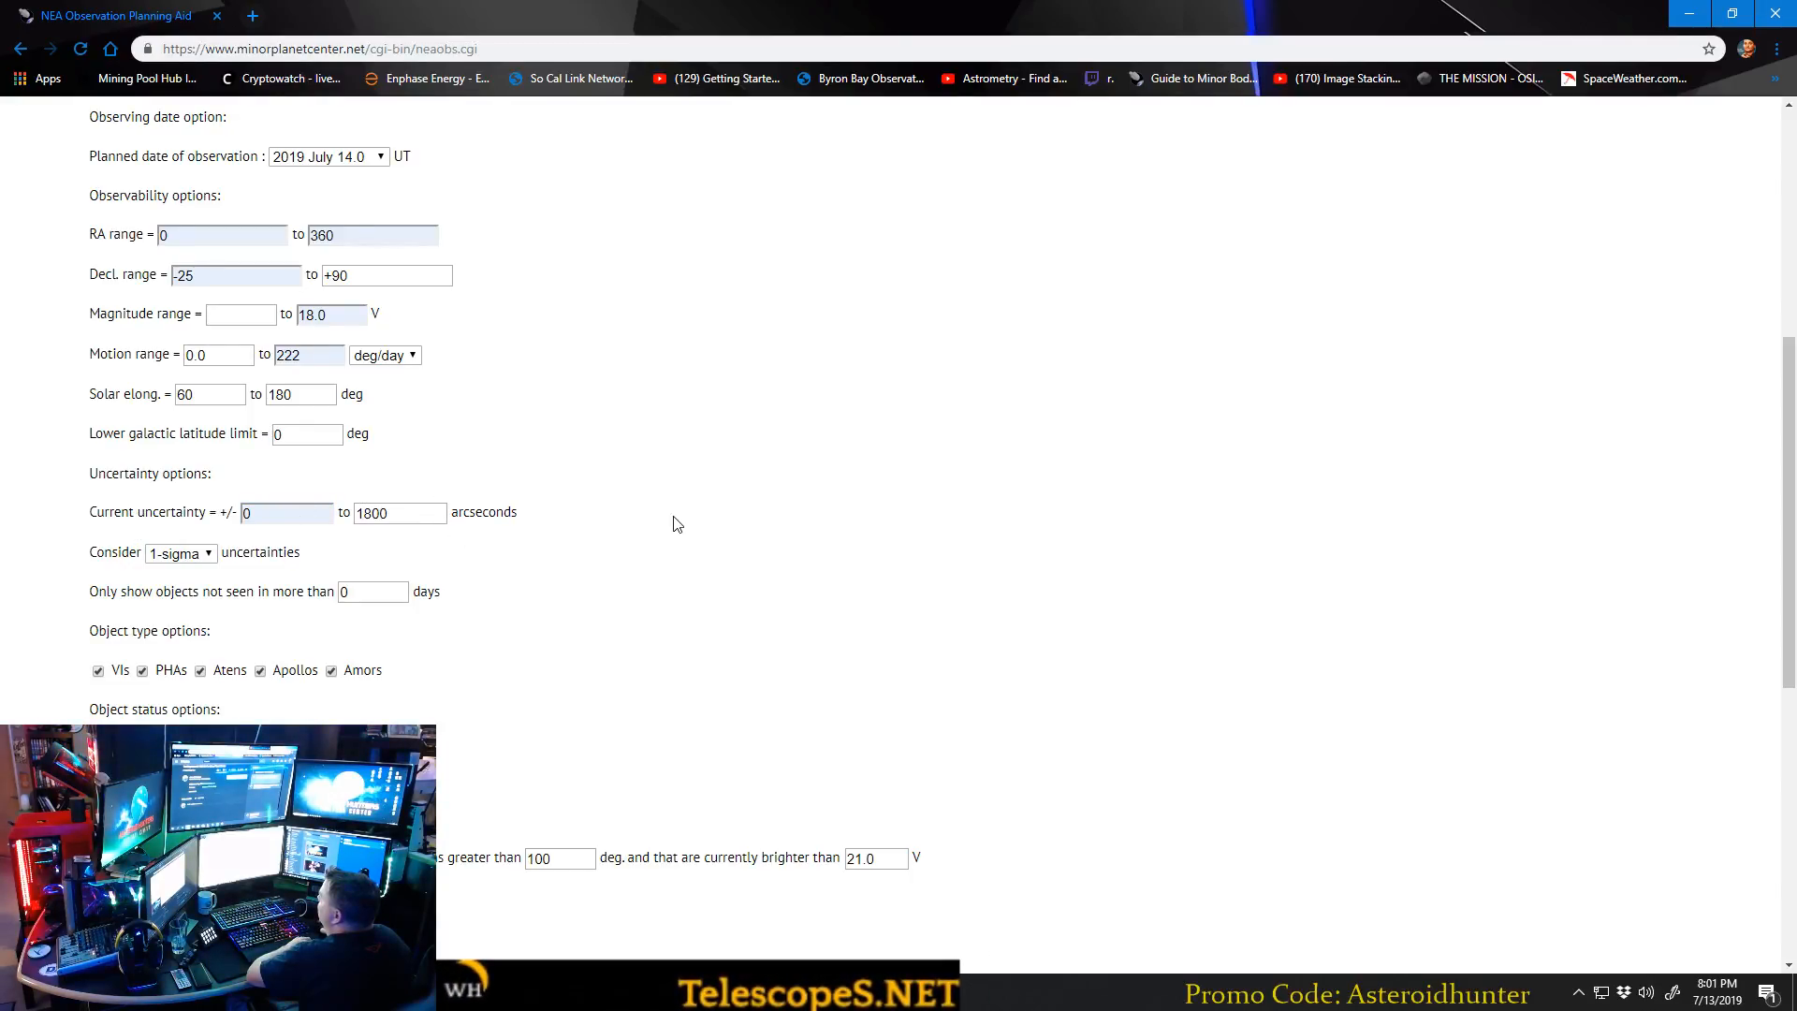
Restrict the list to objects not seen in more than 1 day.
scroll(775, 496, "down", 2)
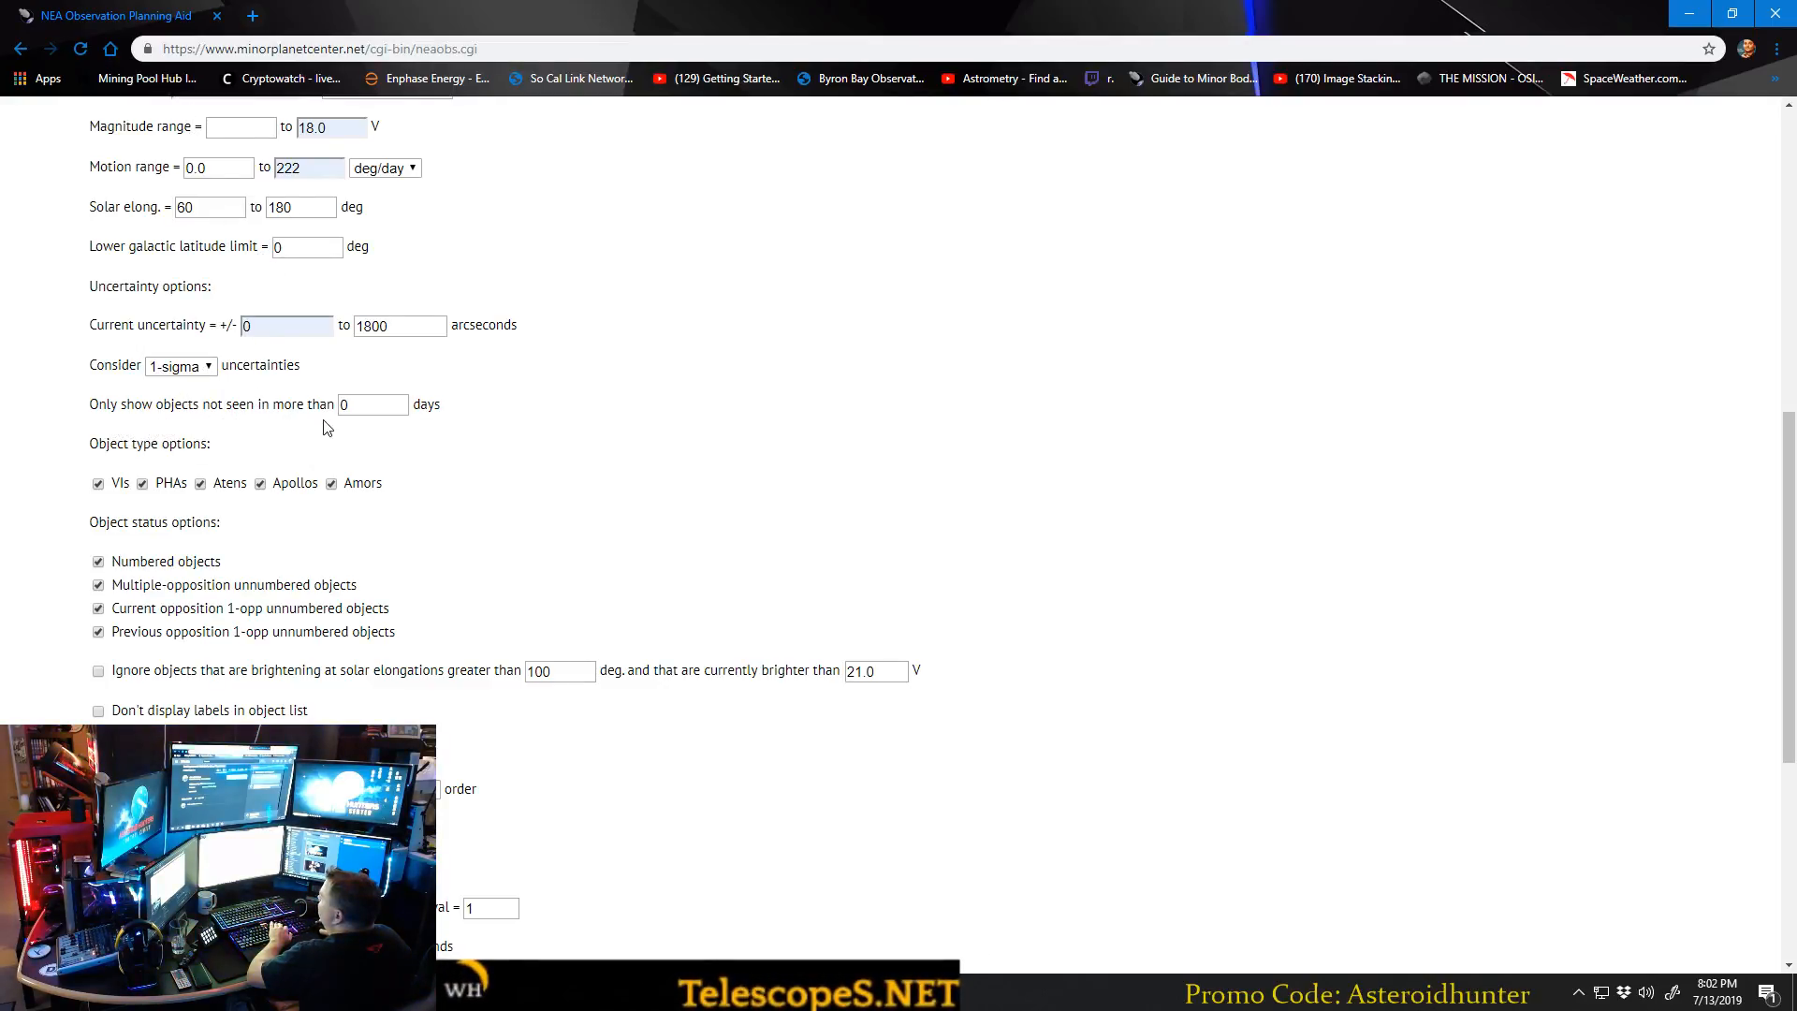
left_click(370, 404)
left_click(373, 446)
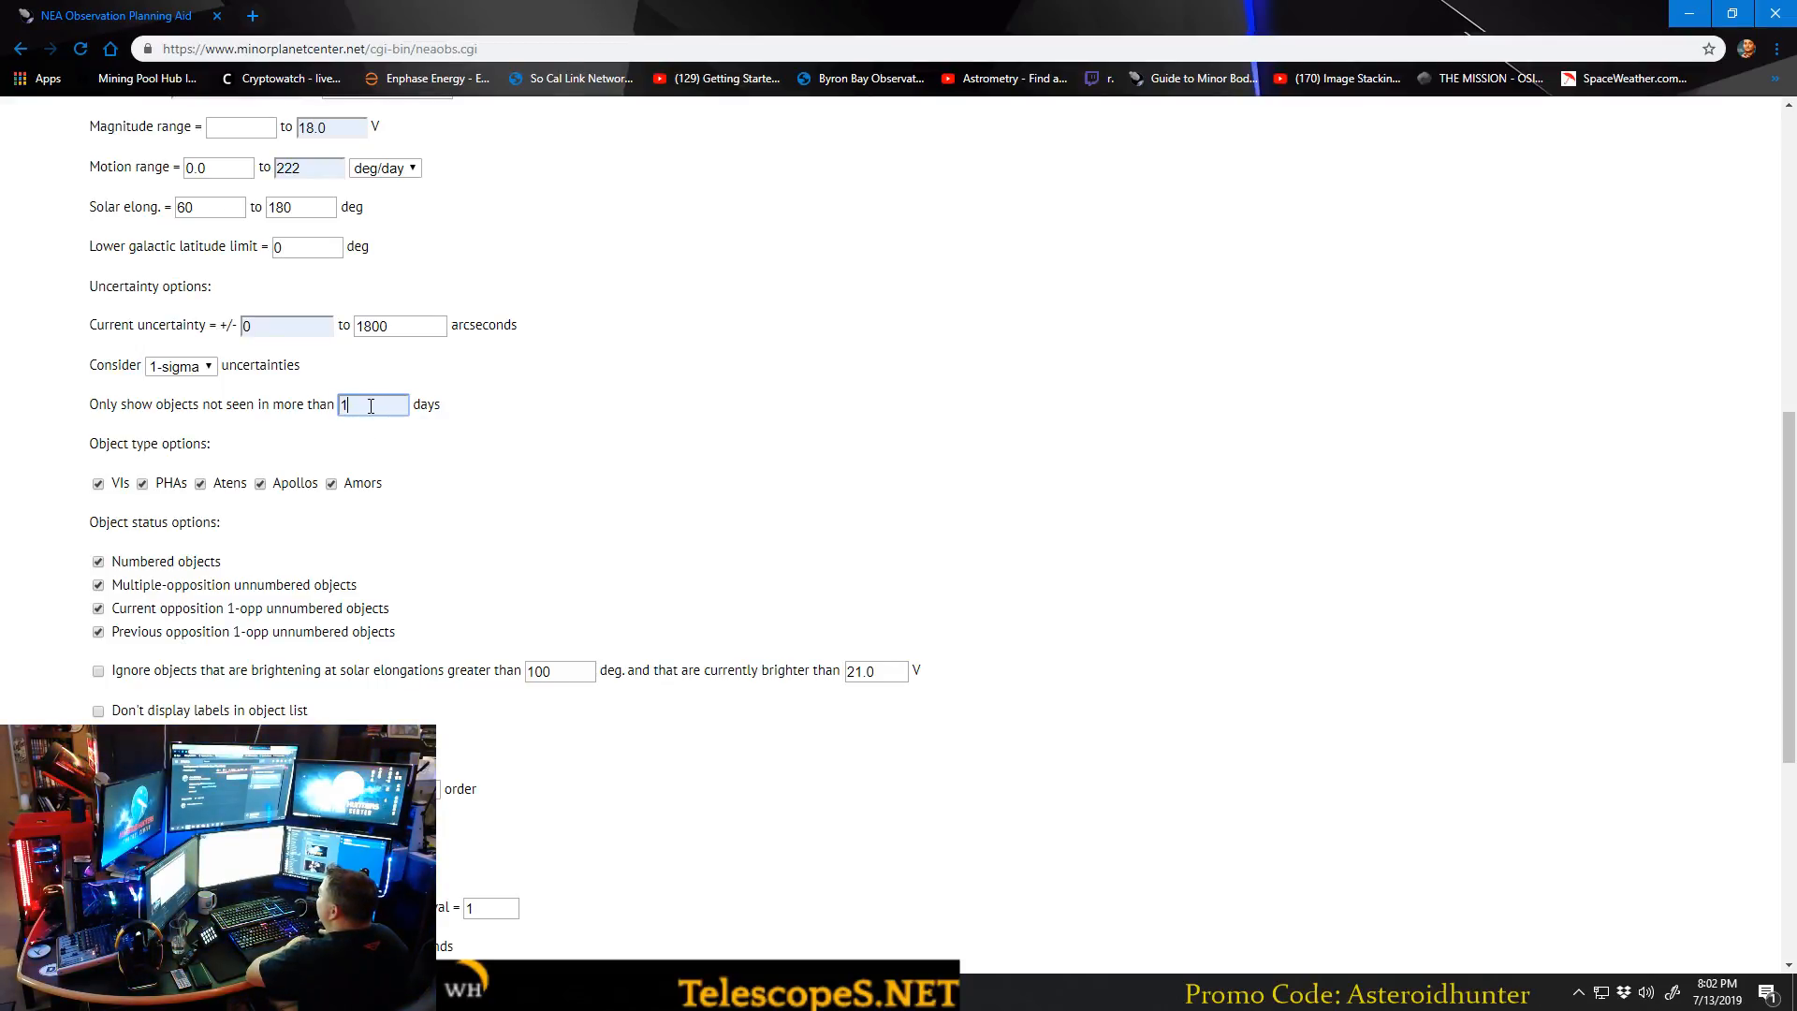
left_click(519, 459)
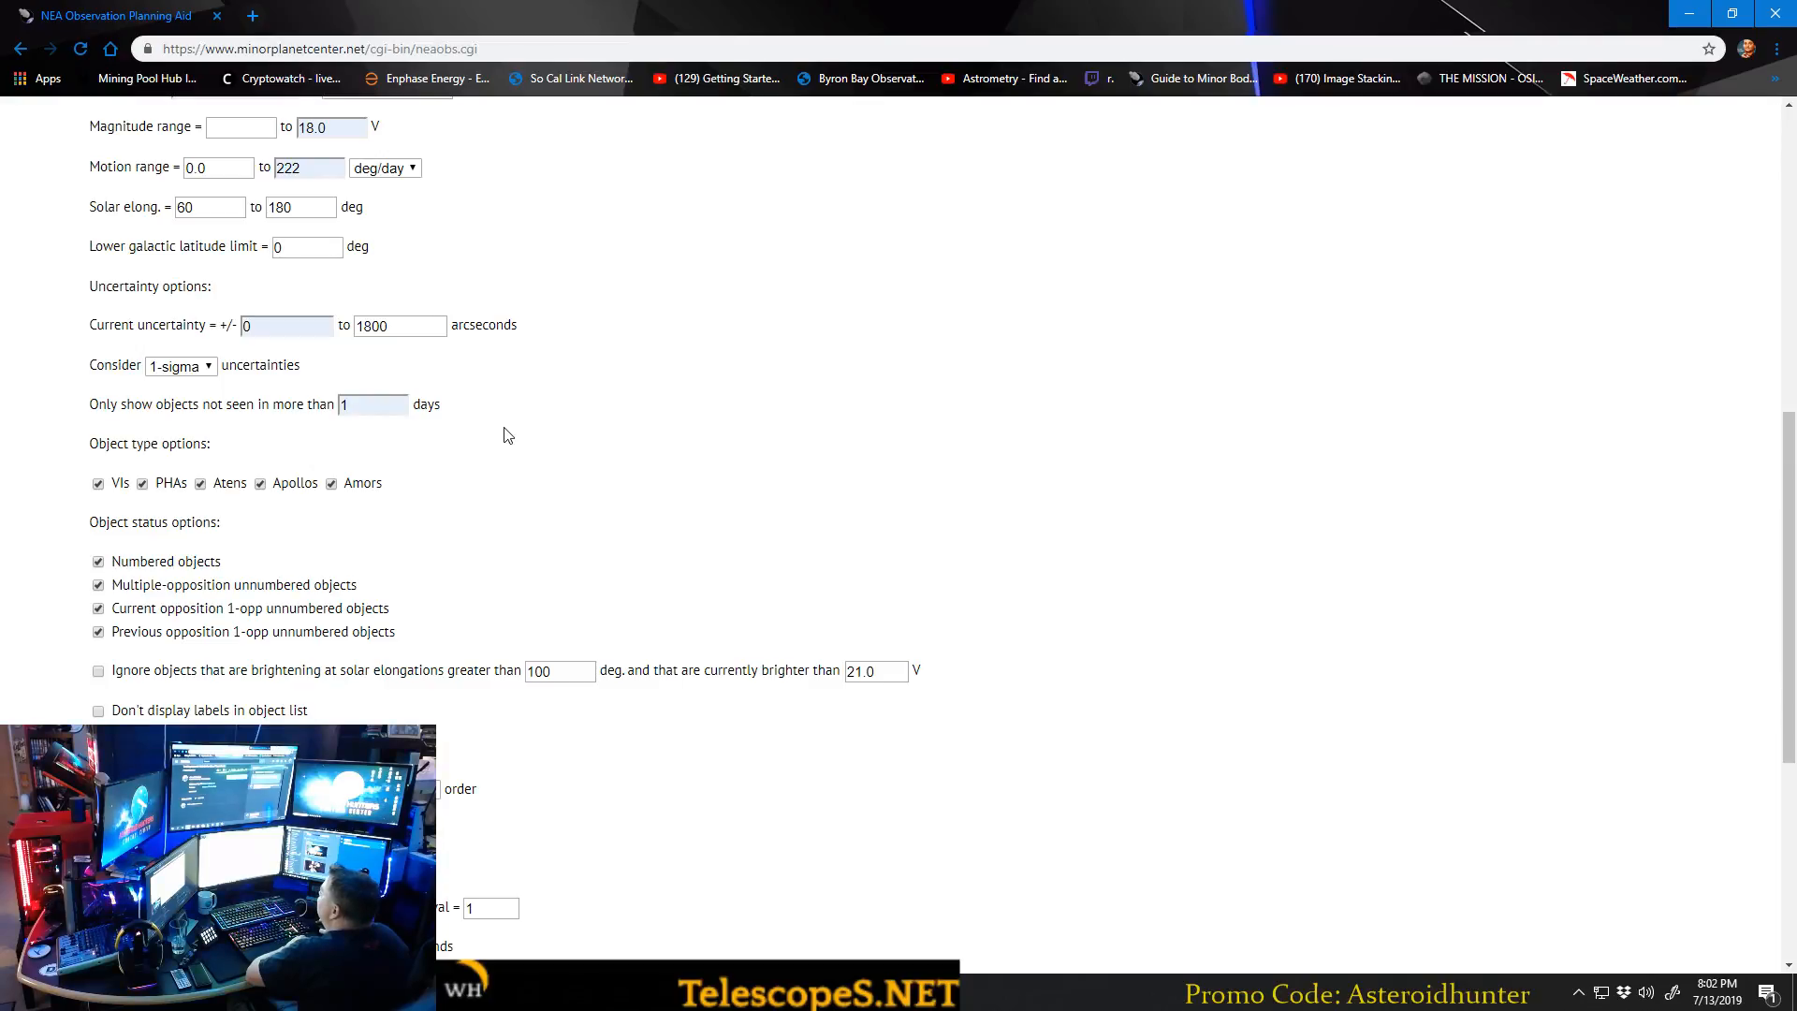
double_click(388, 408)
key("BackSpace")
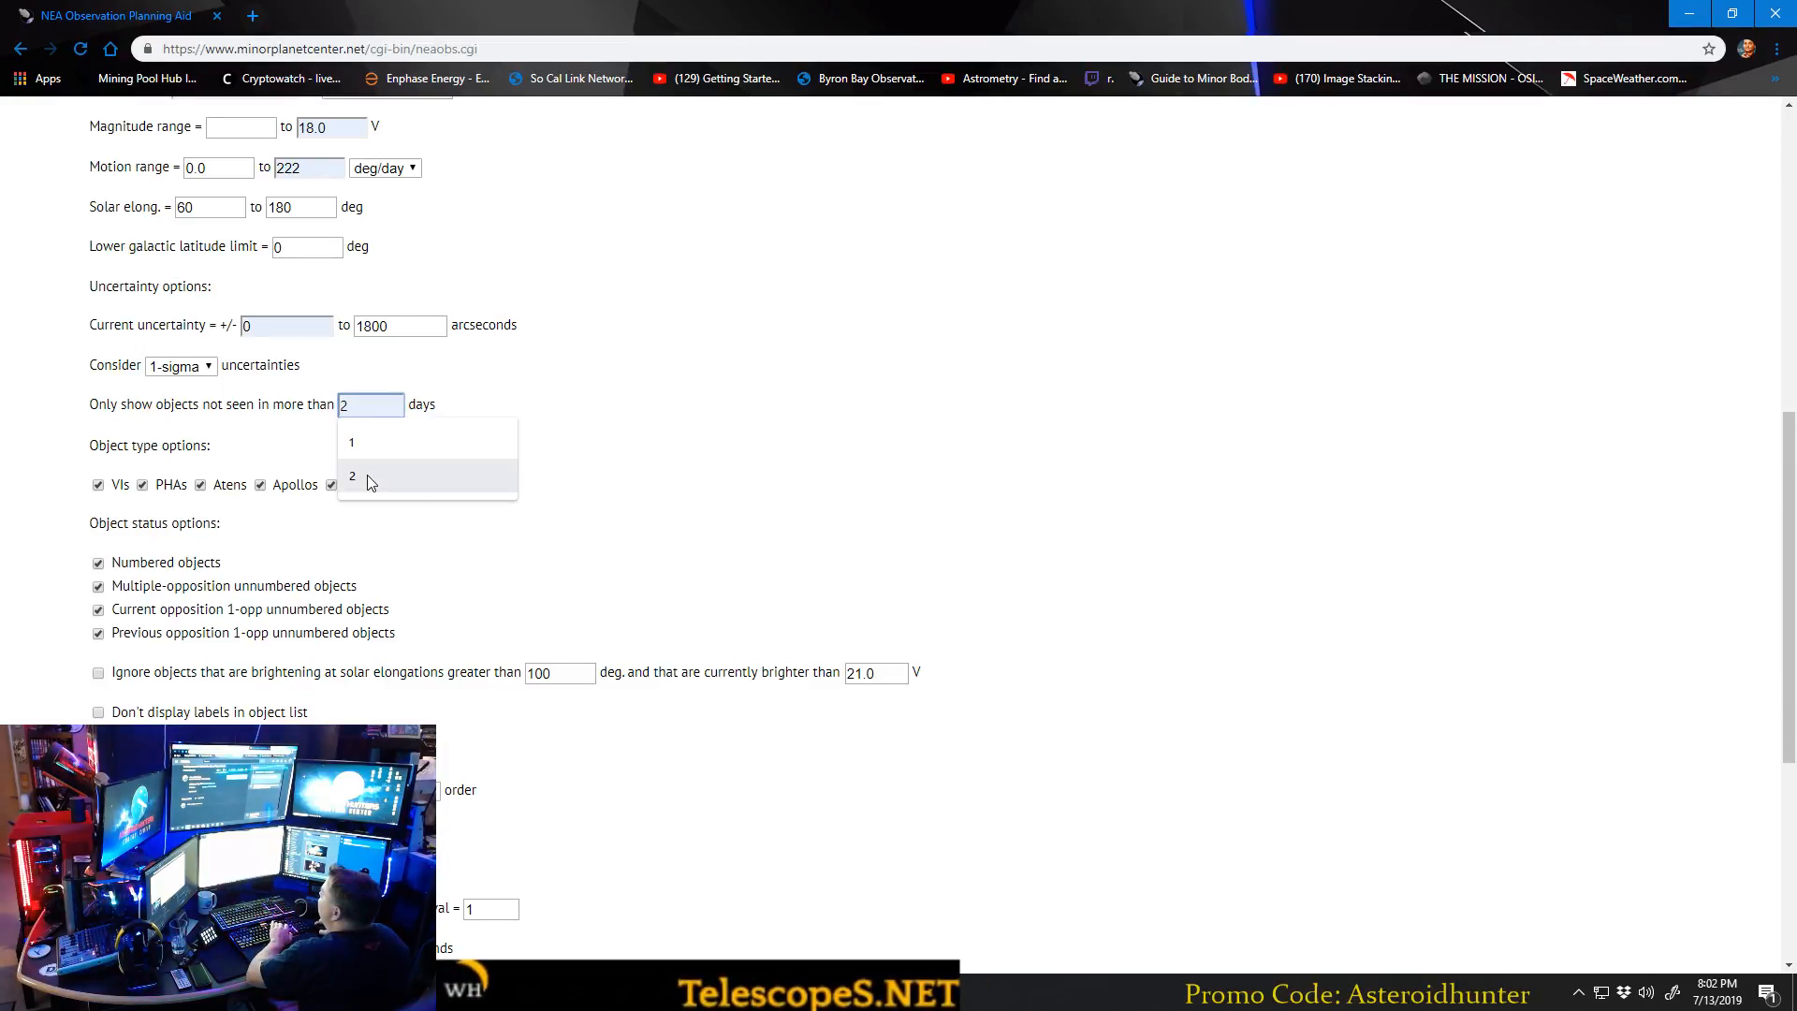
left_click(363, 455)
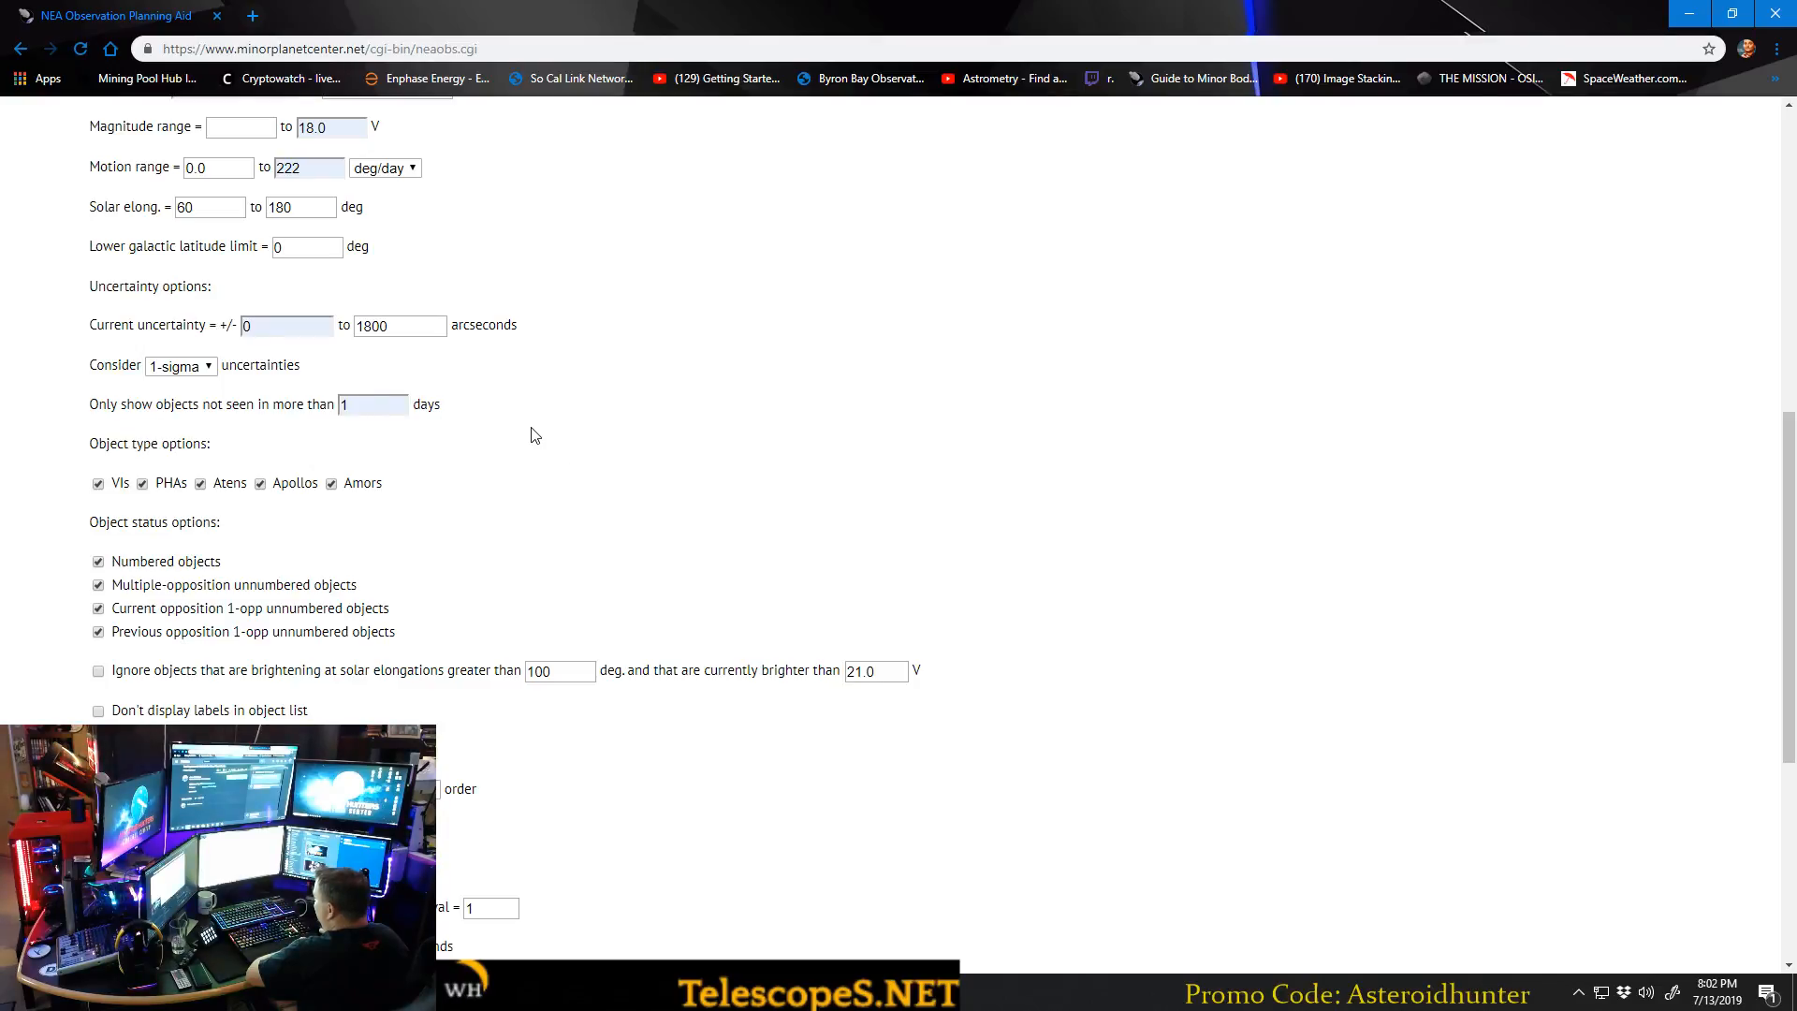
Sort the selected objects by uncertainty in decreasing order.
scroll(557, 440, "down", 2)
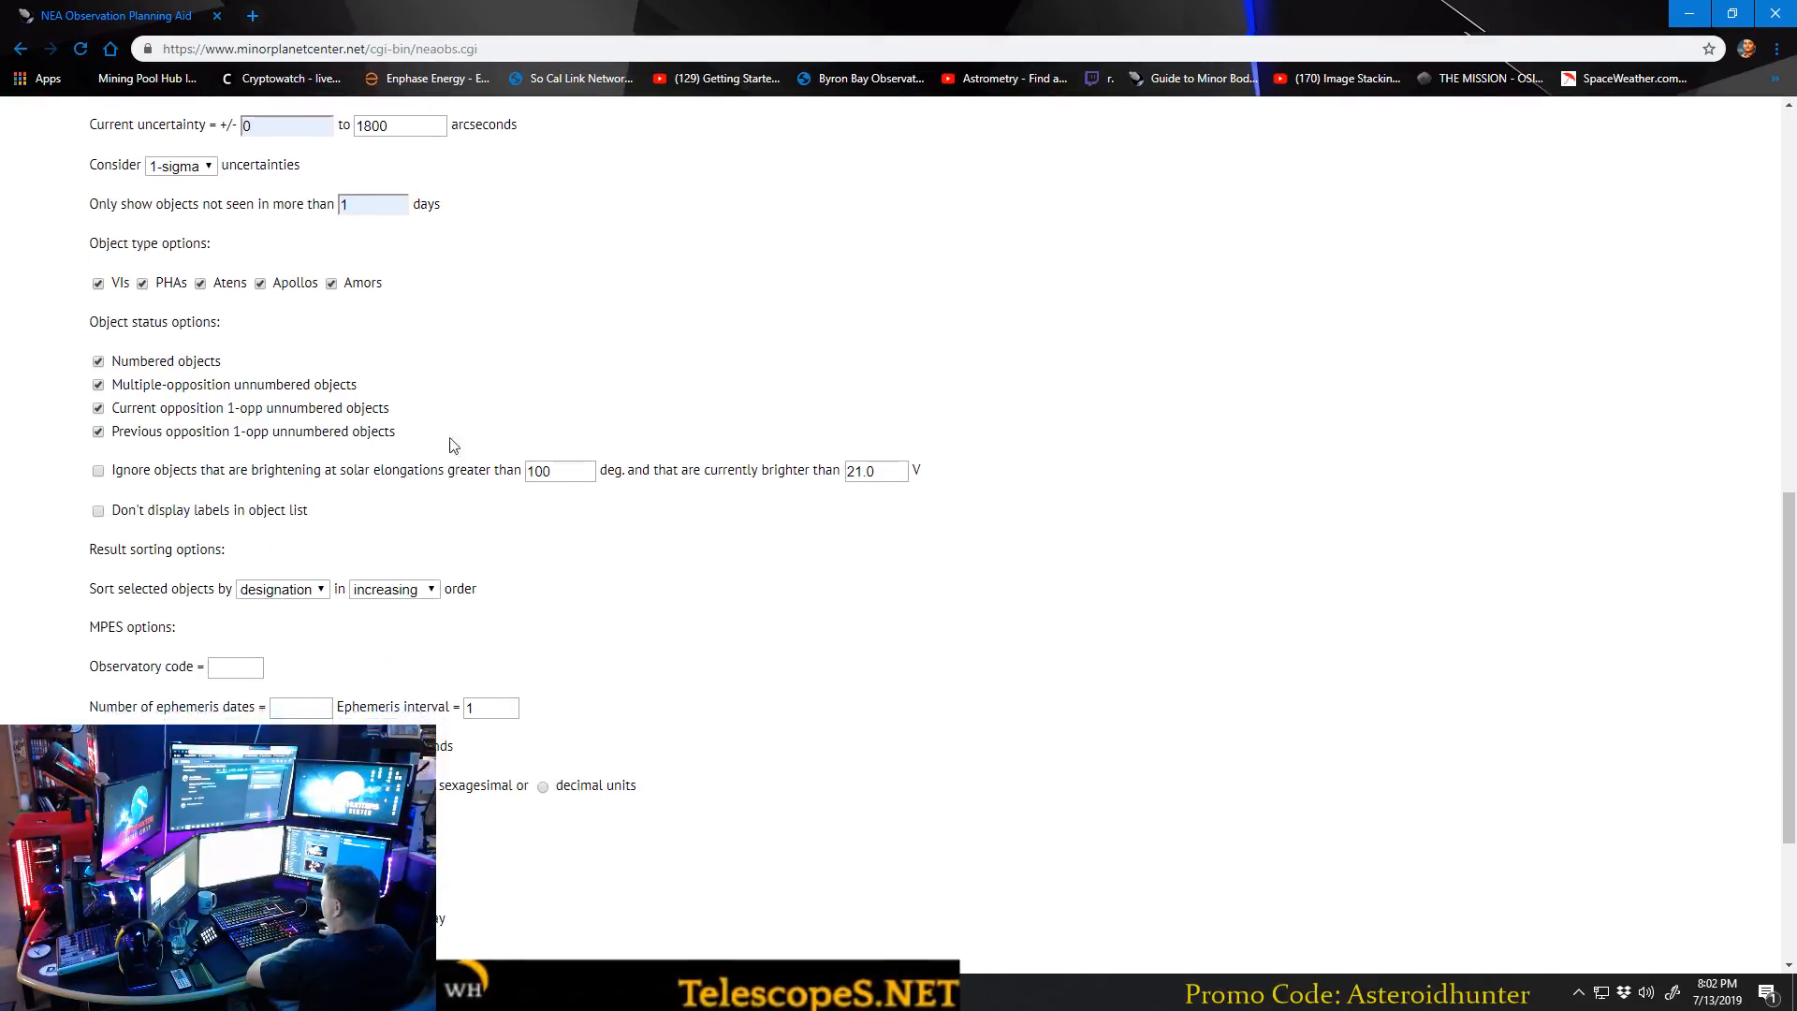
scroll(395, 339, "down", 2)
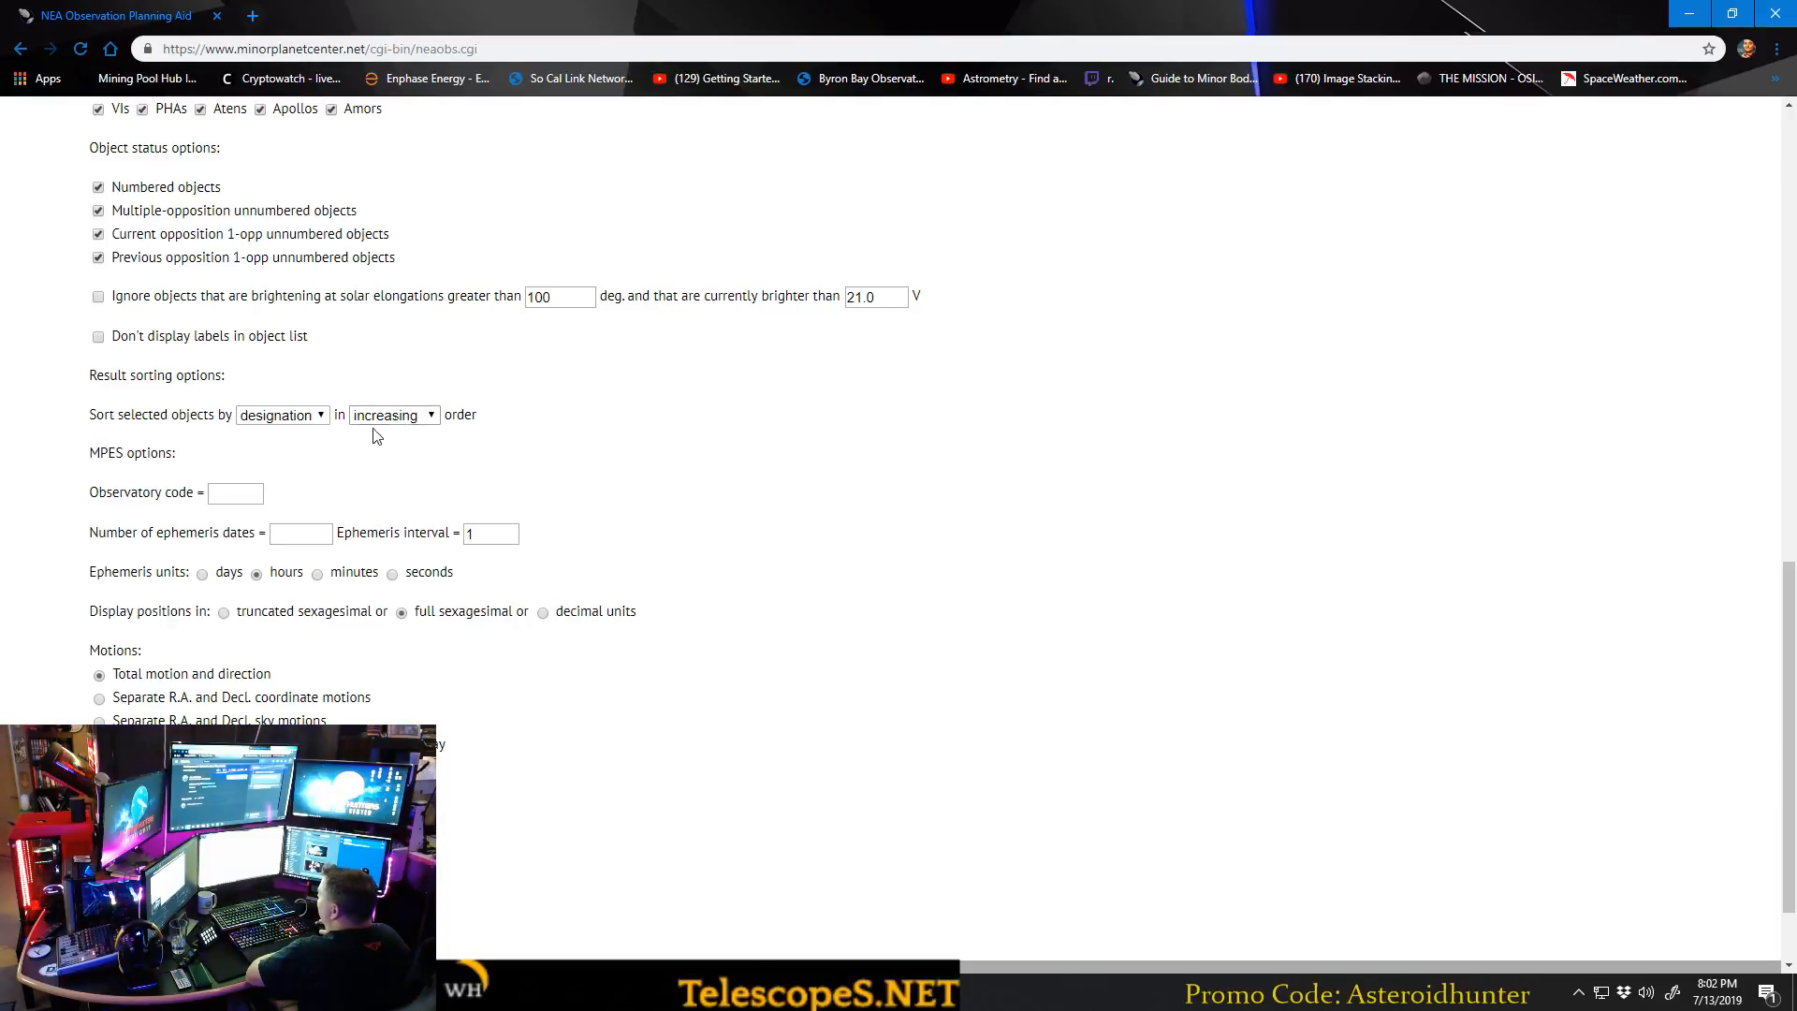
left_click(319, 418)
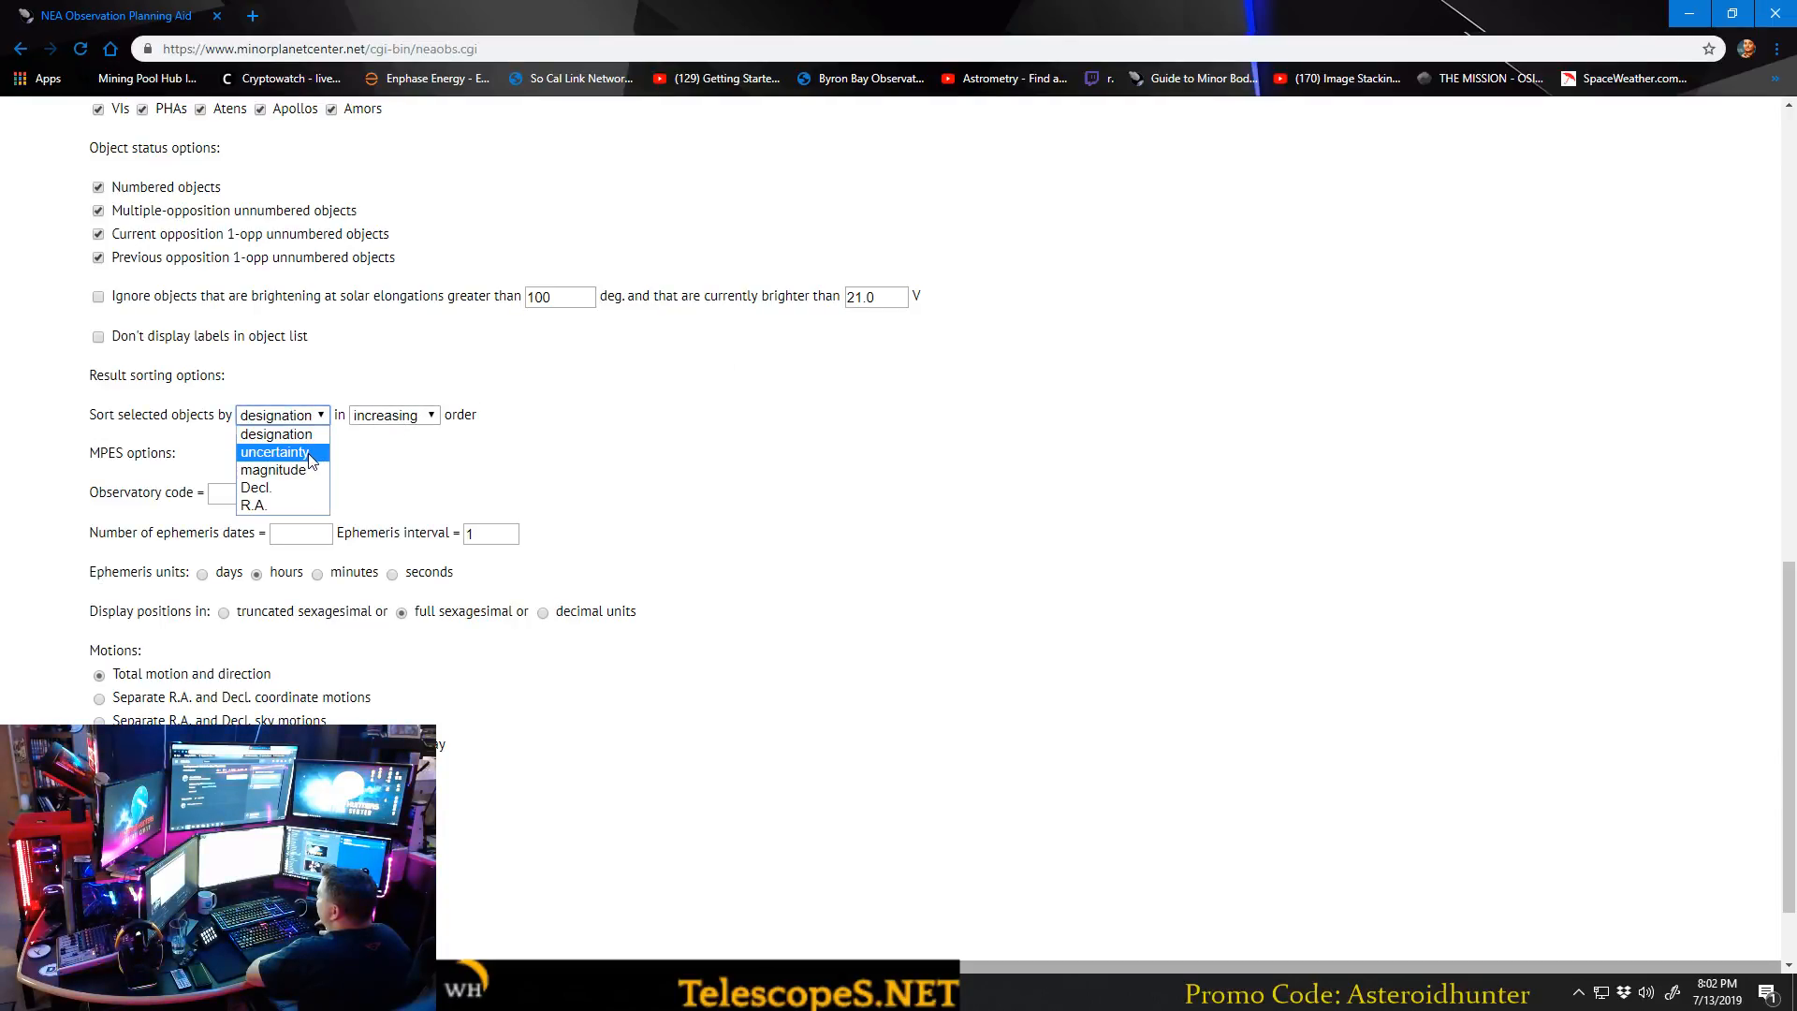
left_click(310, 455)
left_click(393, 415)
left_click(388, 453)
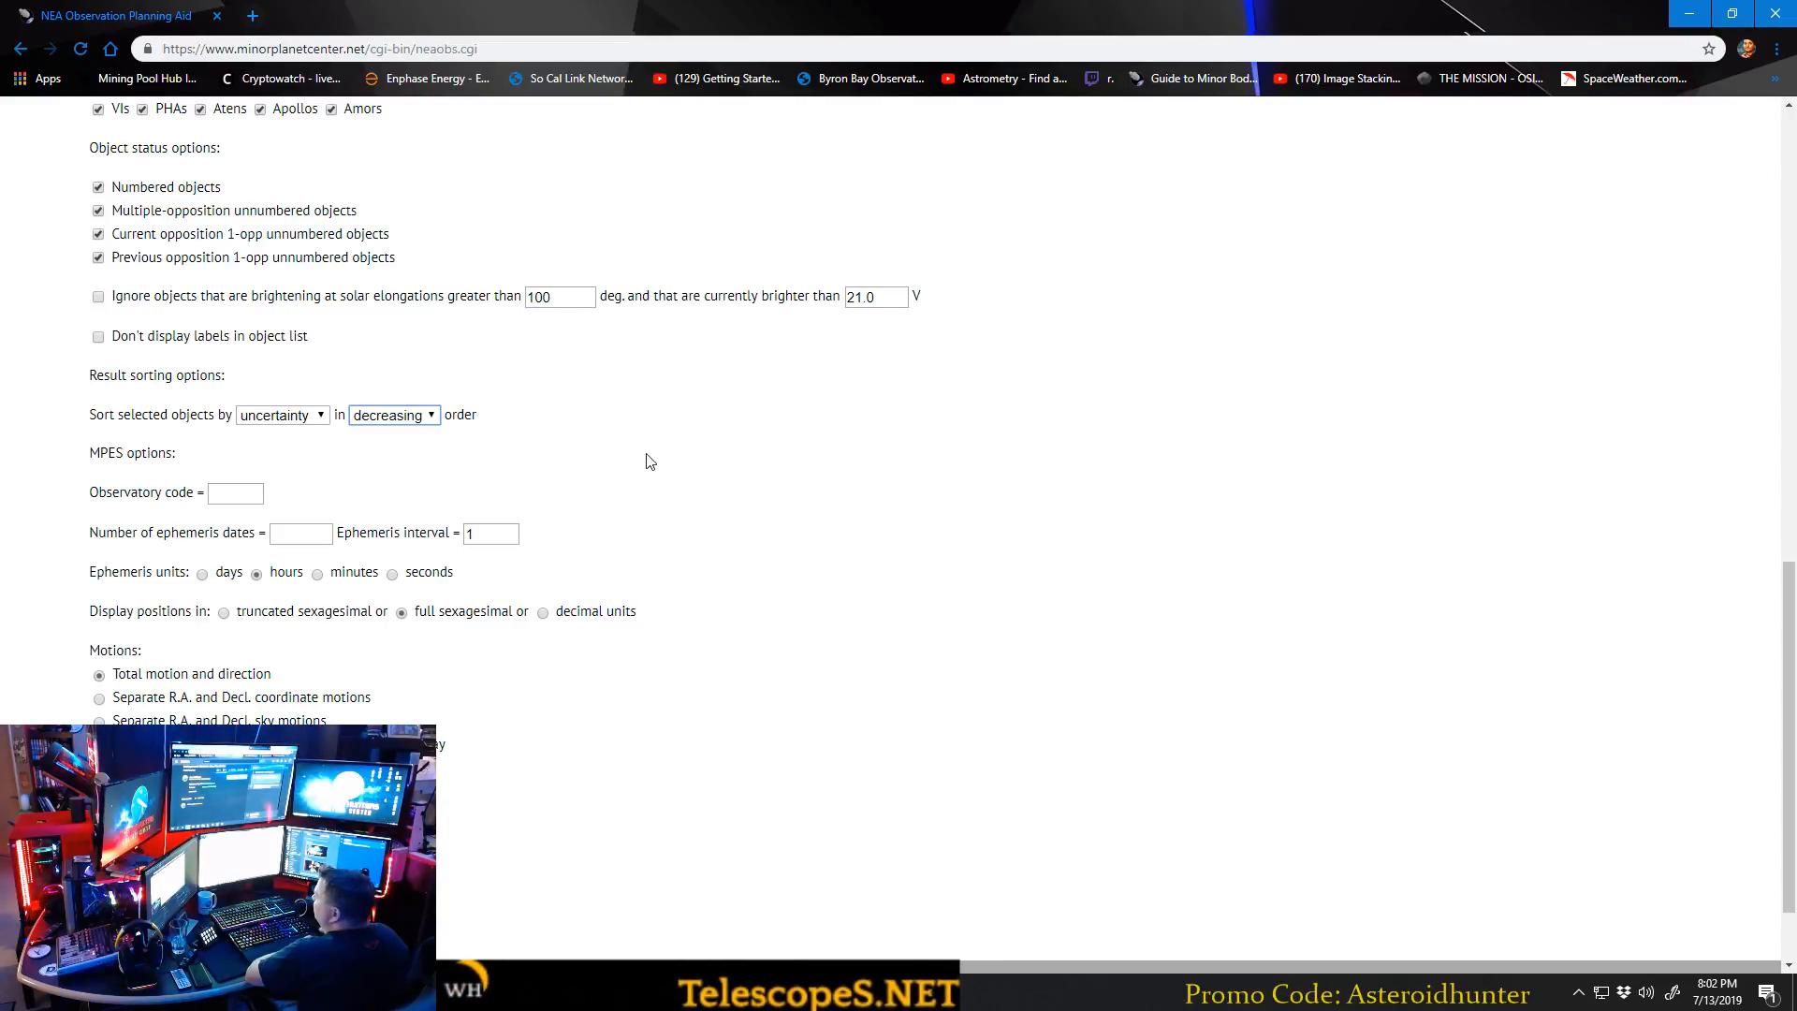
Produce the object list and look through the asteroids selected by the criteria.
scroll(642, 458, "down", 2)
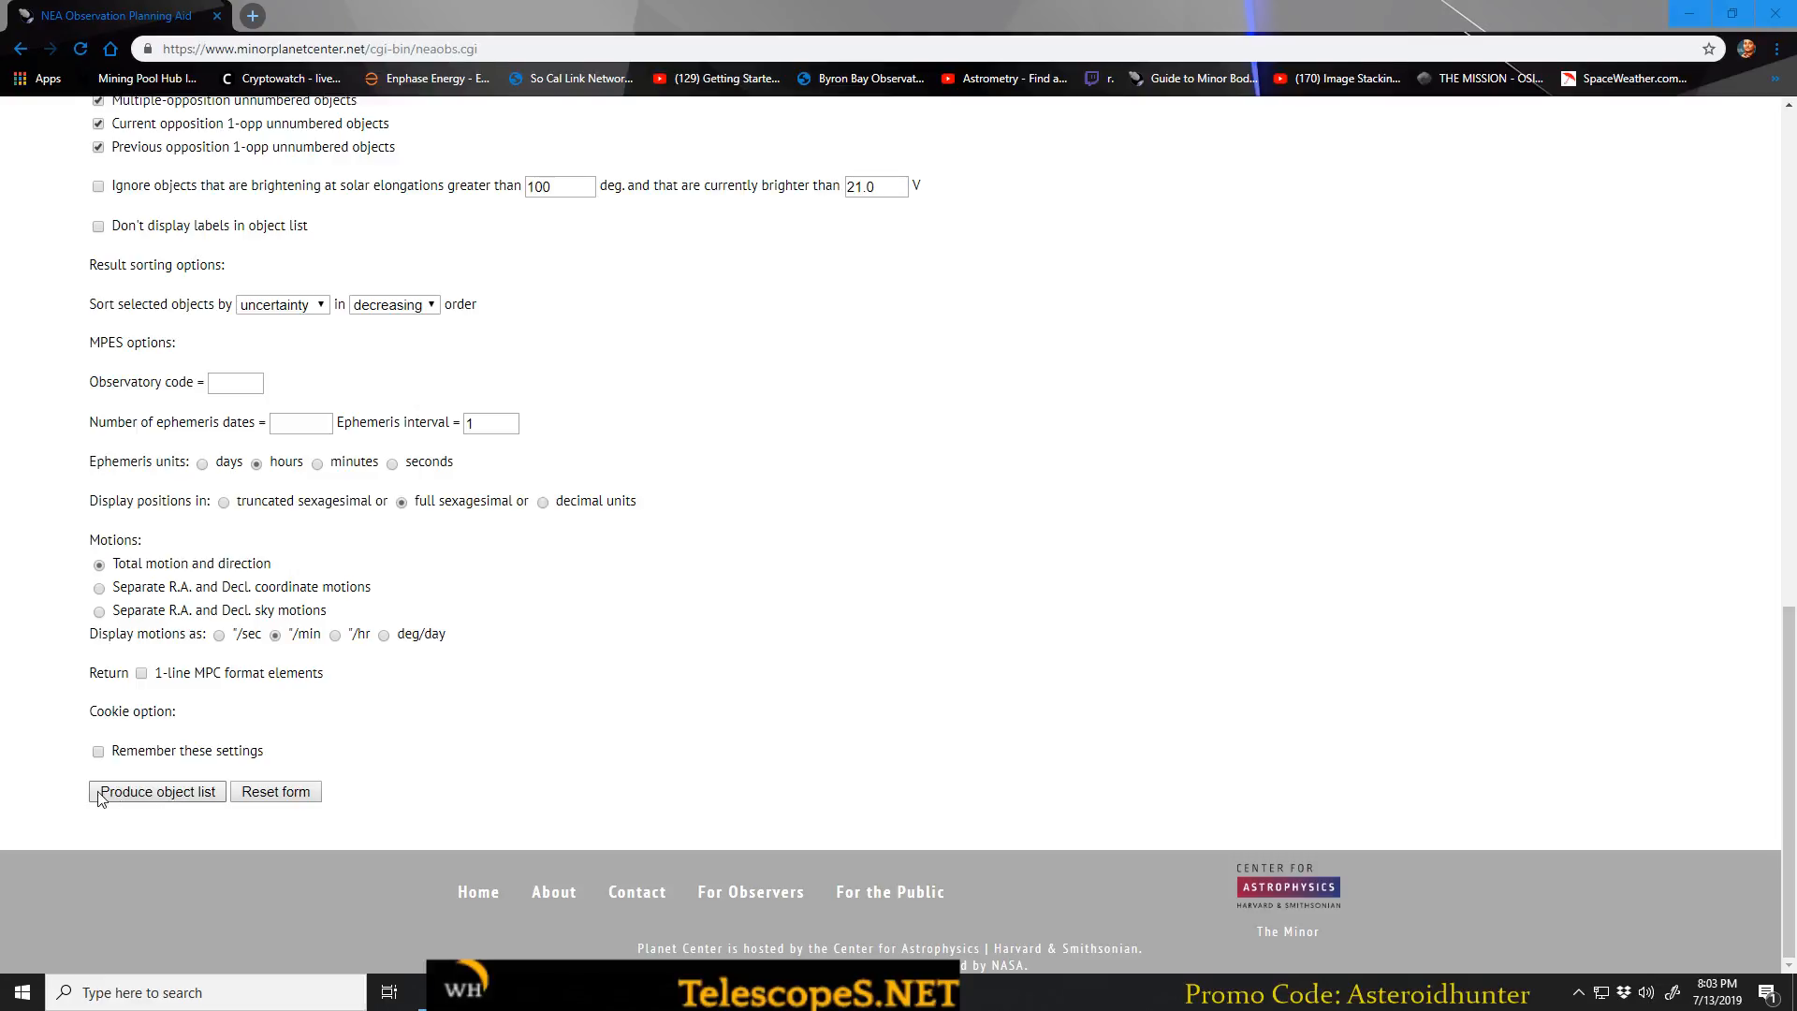
left_click(176, 796)
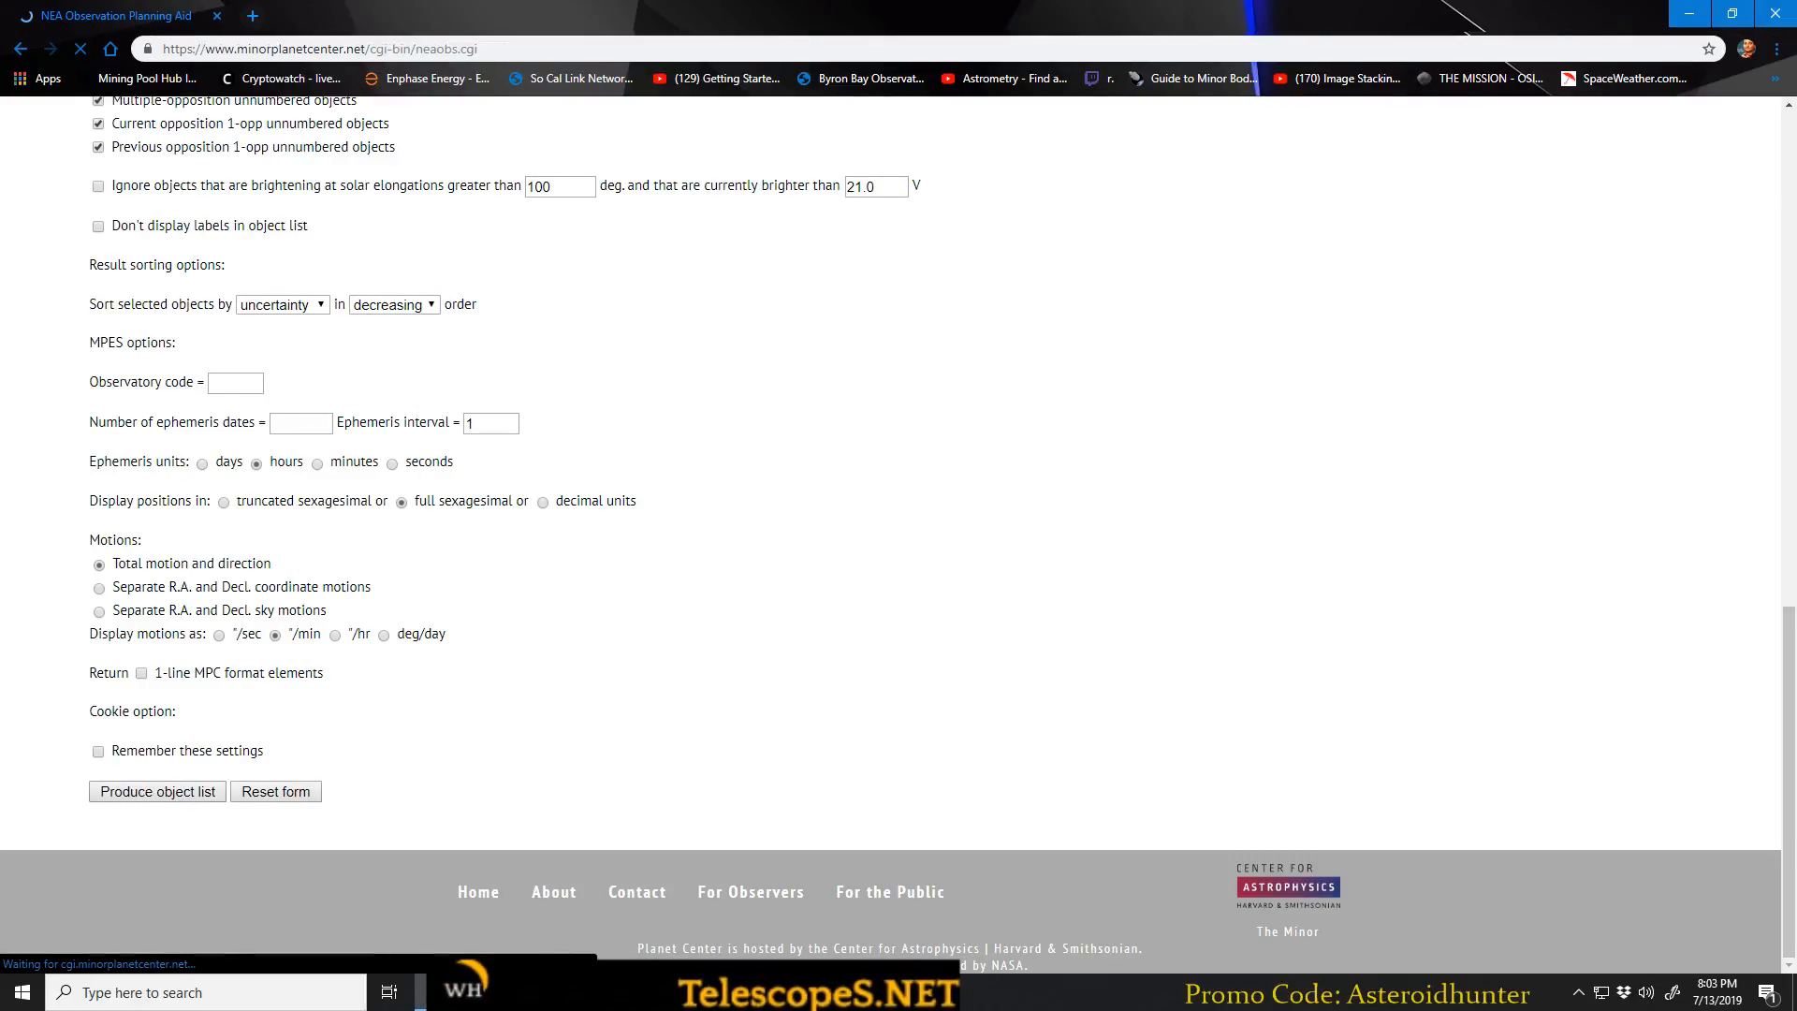
scroll(365, 428, "down", 2)
scroll(365, 428, "up", 2)
scroll(16, 393, "down", 1)
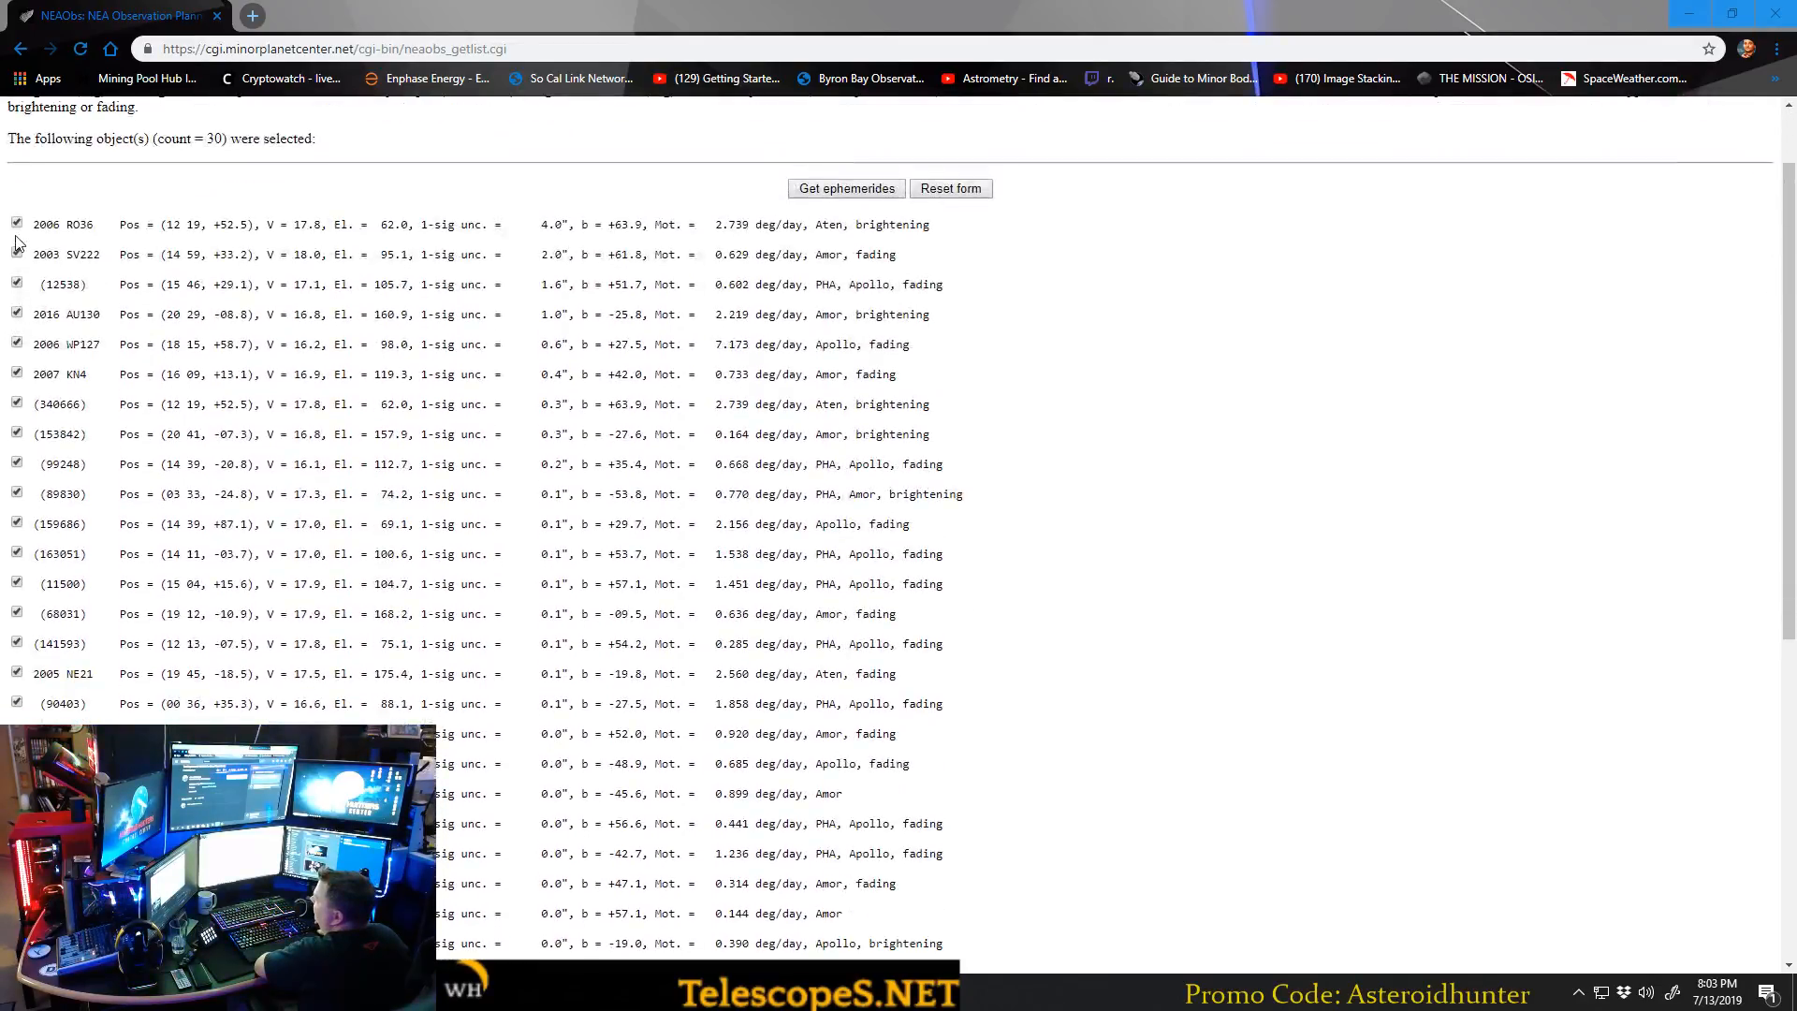
scroll(34, 262, "up", 1)
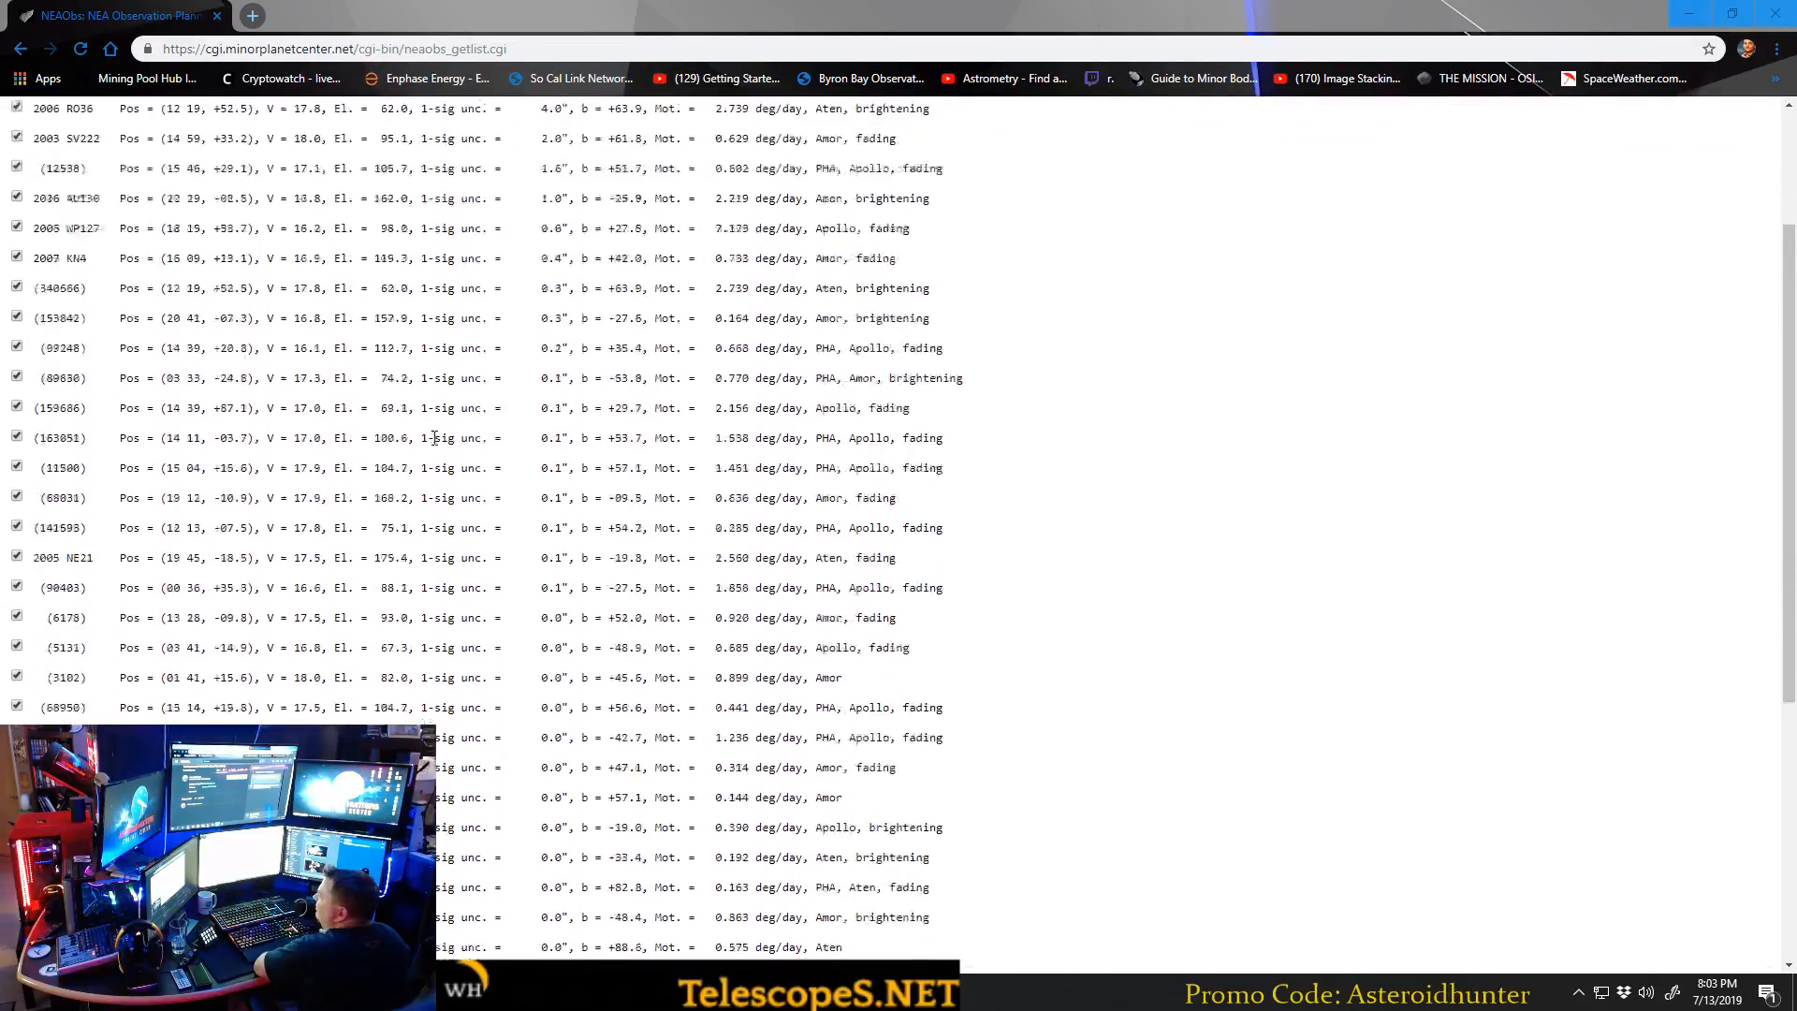
scroll(132, 241, "down", 5)
scroll(945, 543, "up", 6)
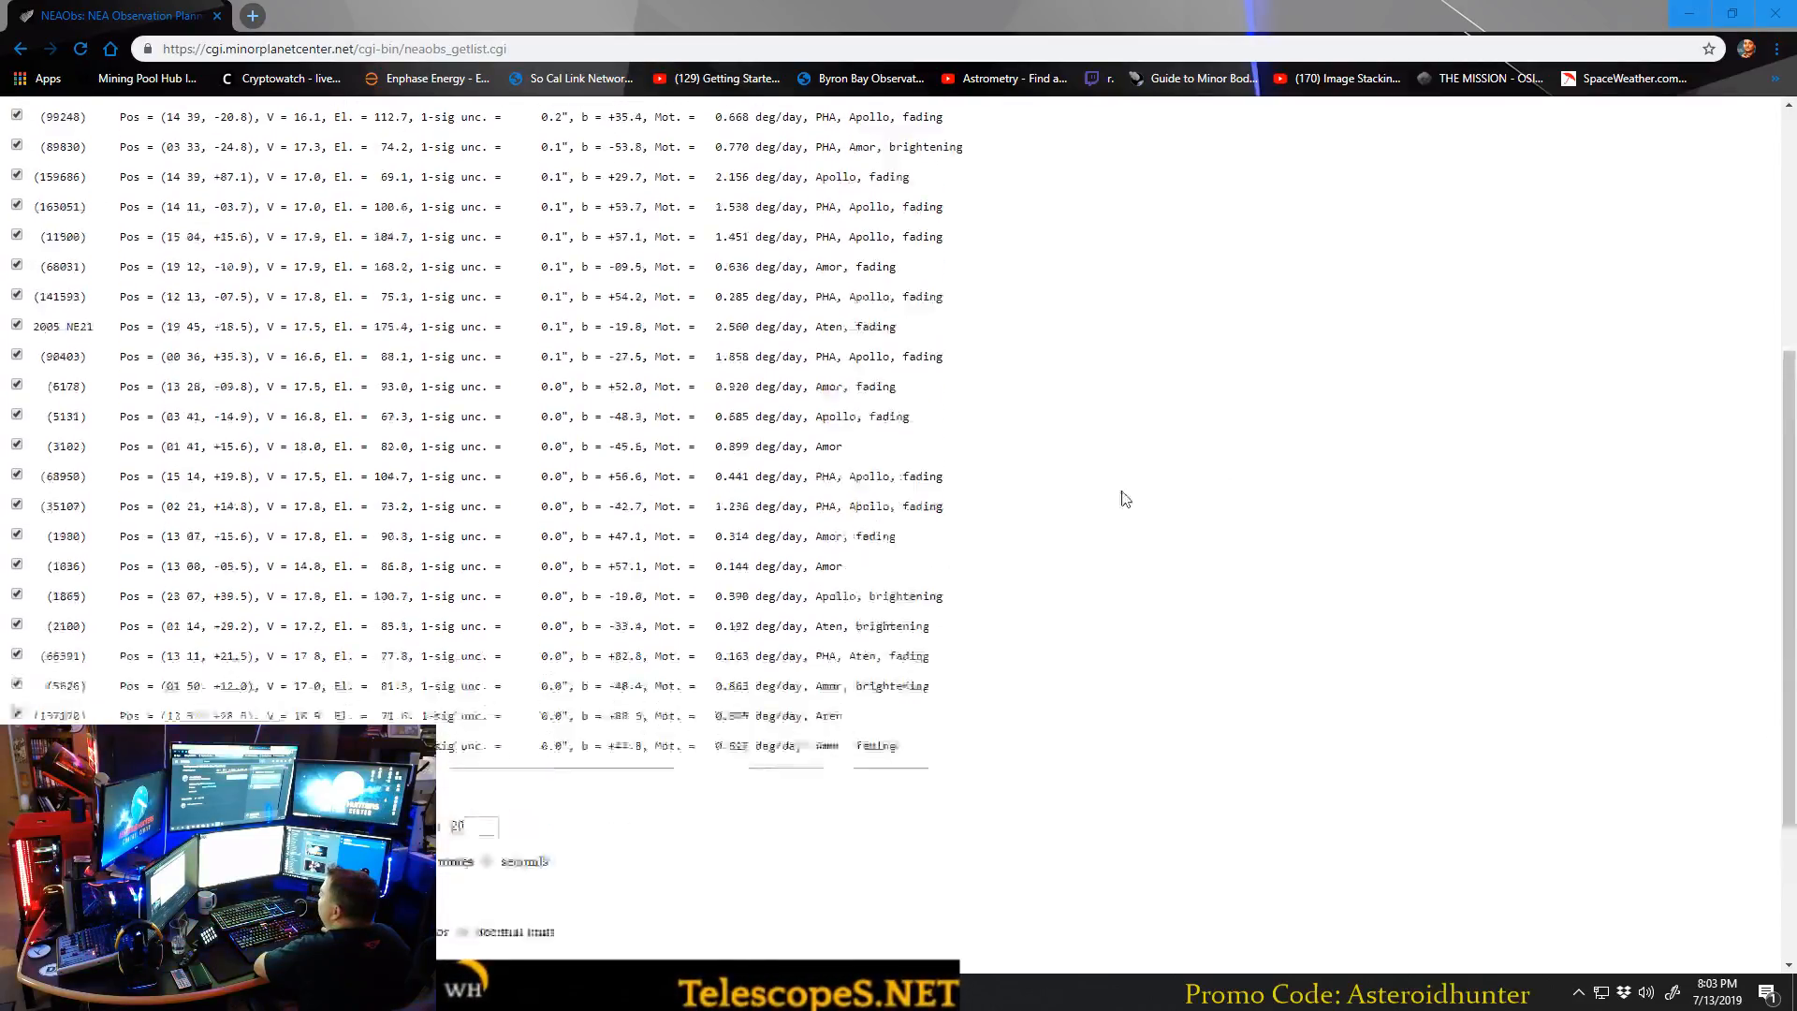
Get the ephemerides for all the selected objects and show the results in a maximized window.
left_click(847, 284)
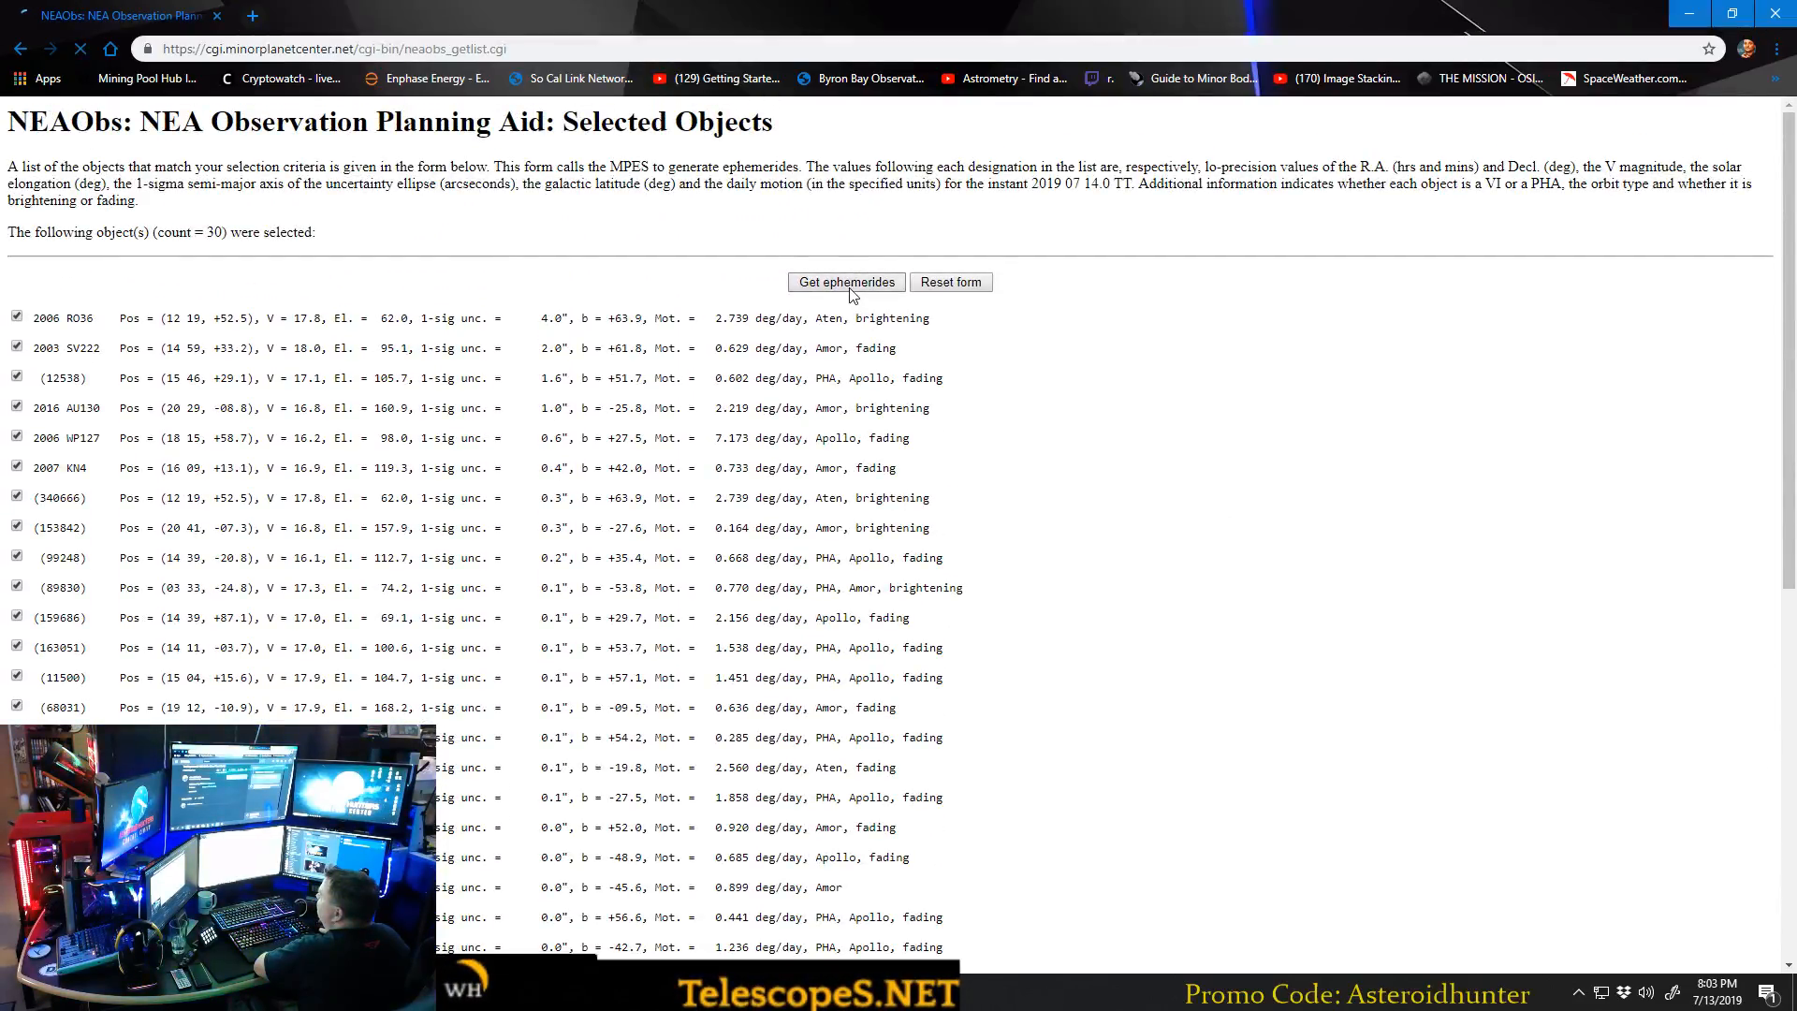
left_click_drag(601, 15, 889, 34)
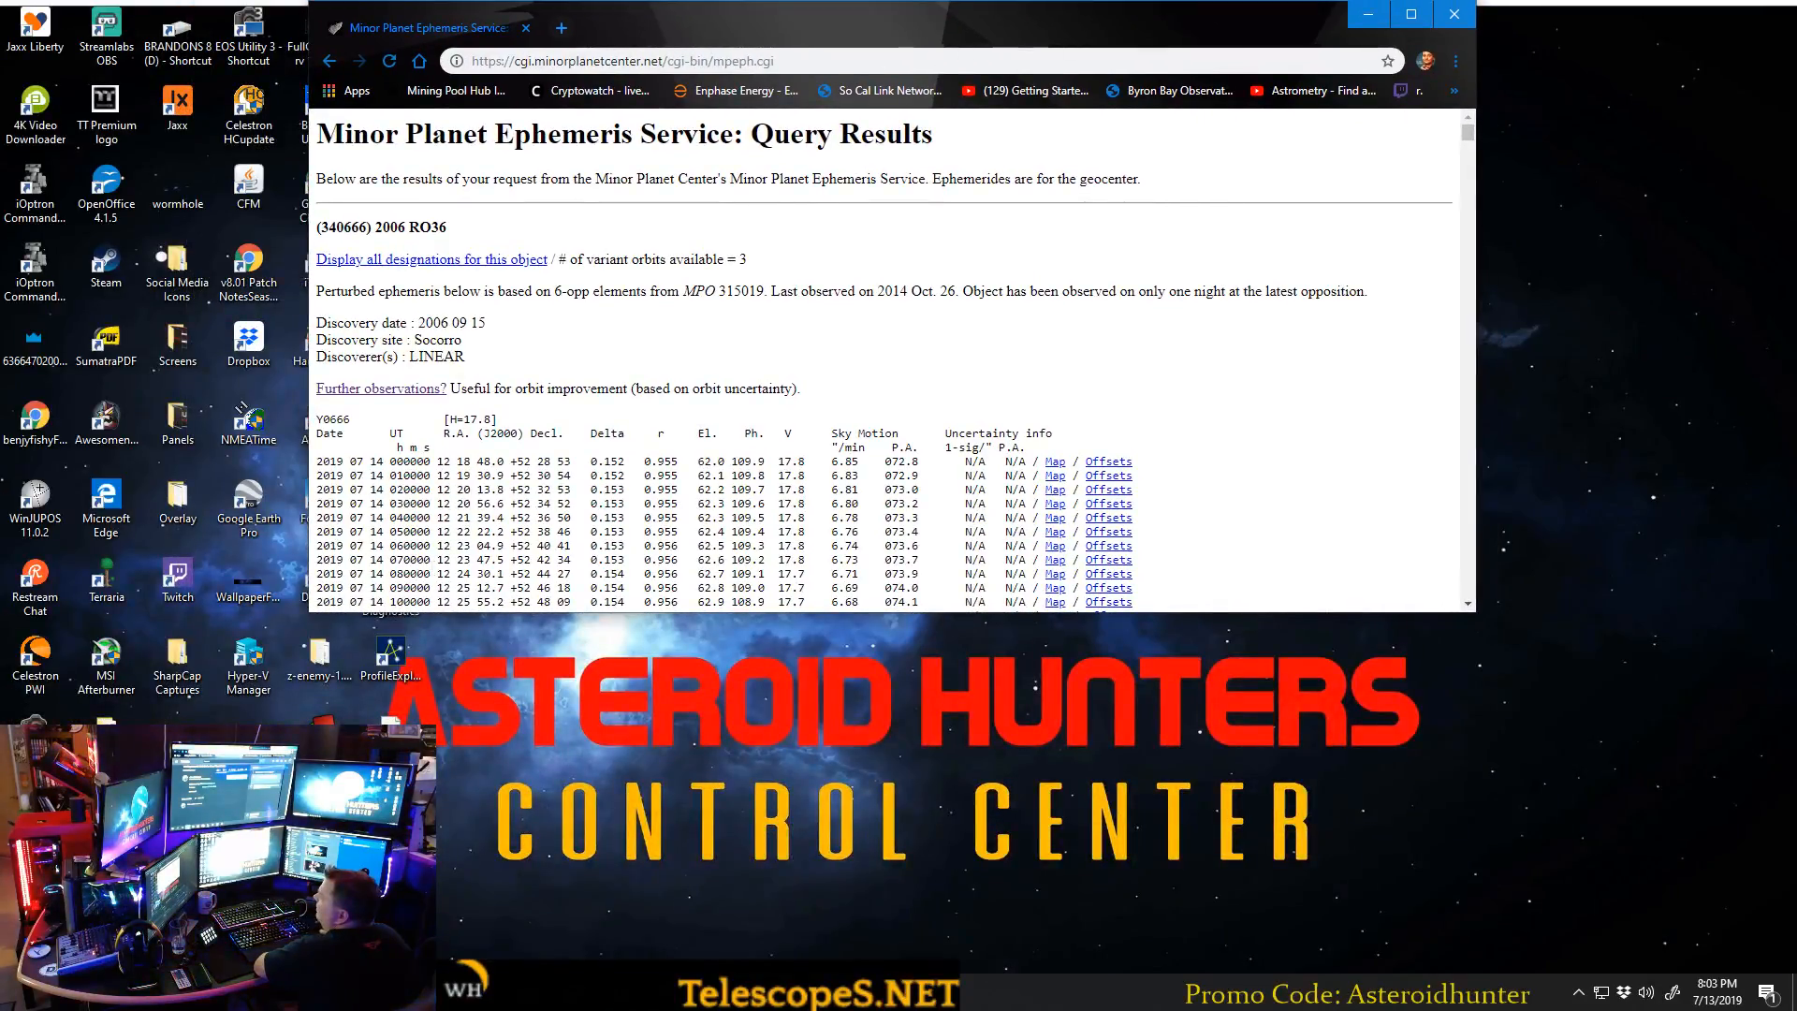
left_click_drag(613, 44, 608, 0)
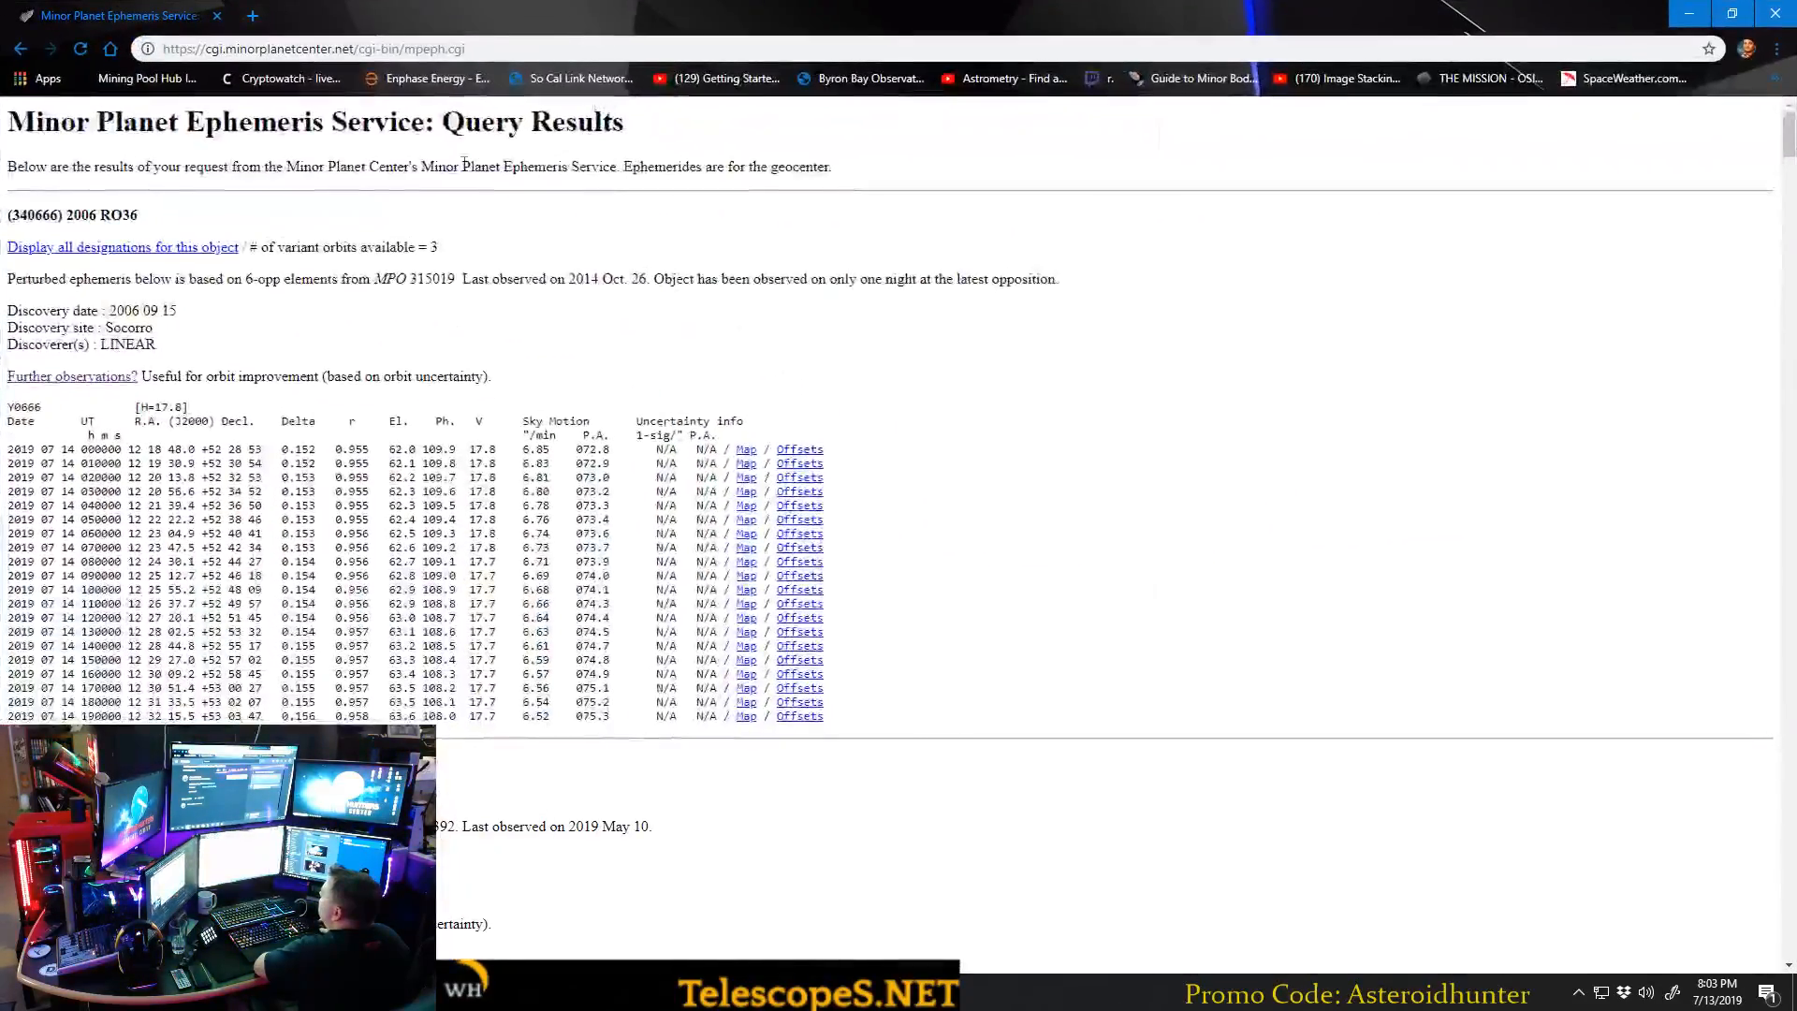
Examine the first ephemeris entry, 2006 RO36, including its note on whether further observations are useful.
scroll(206, 349, "down", 3)
scroll(187, 365, "up", 3)
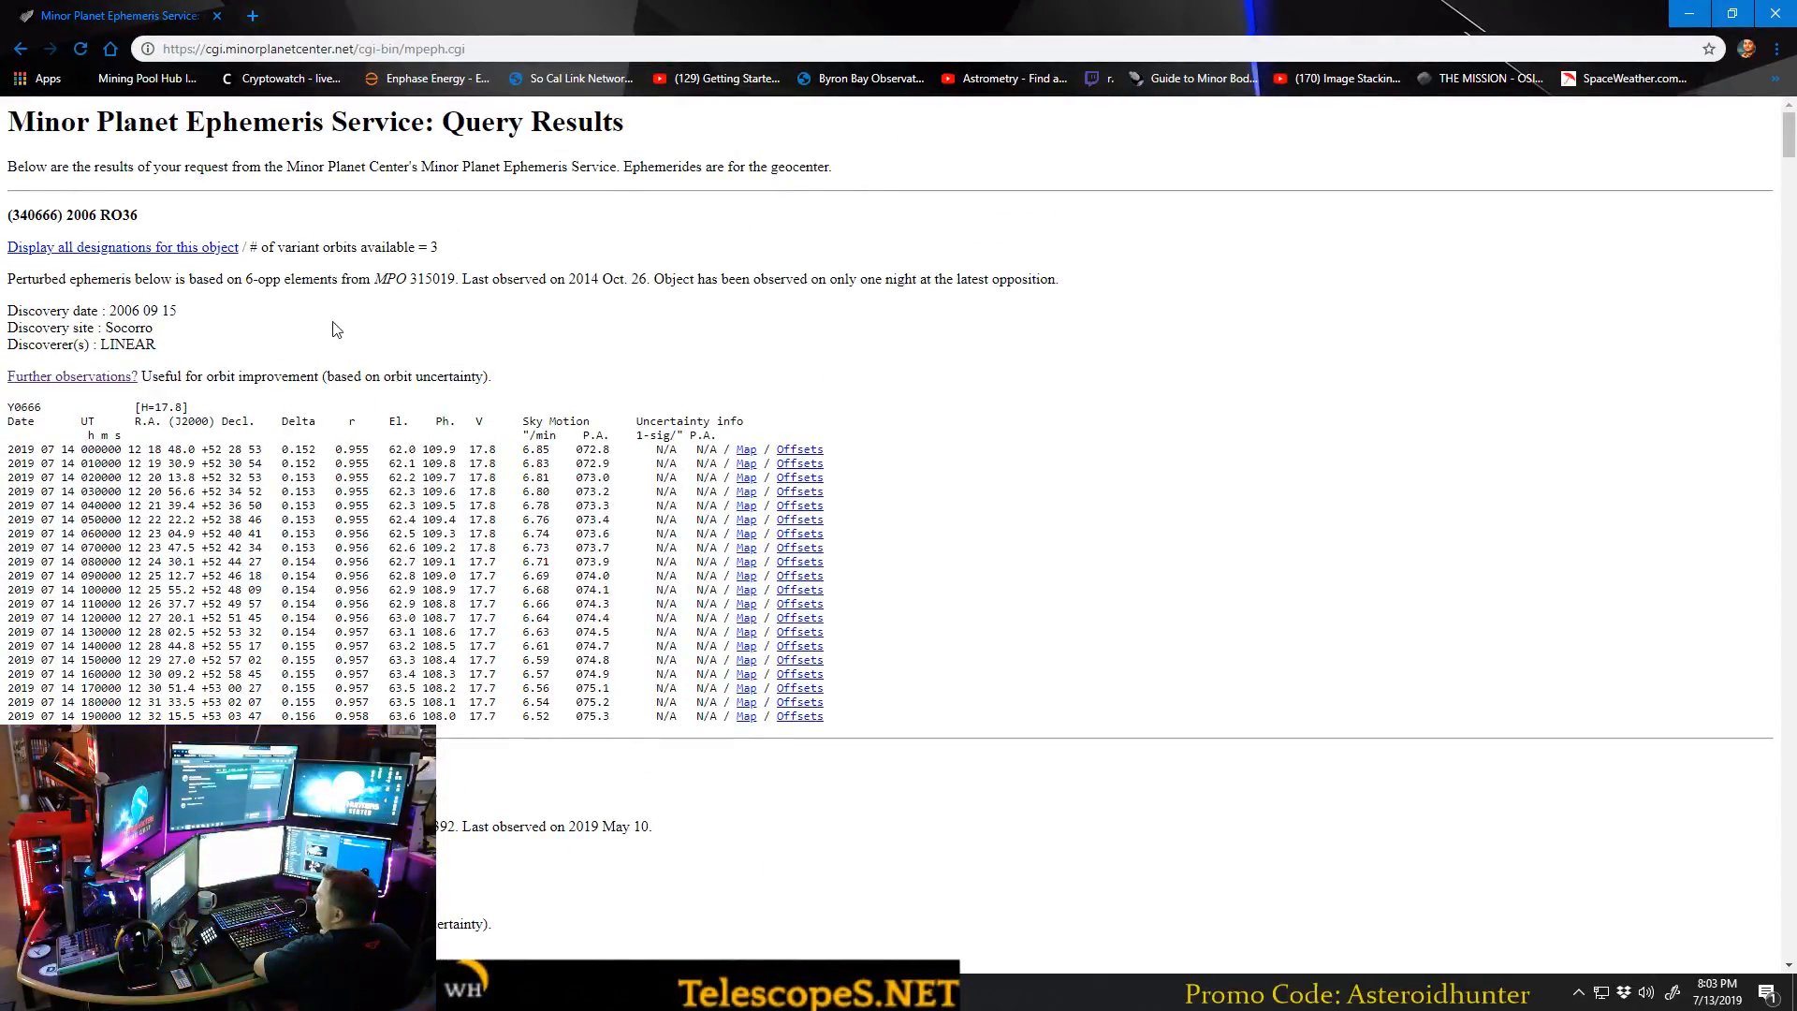
scroll(619, 353, "down", 1)
scroll(574, 369, "up", 1)
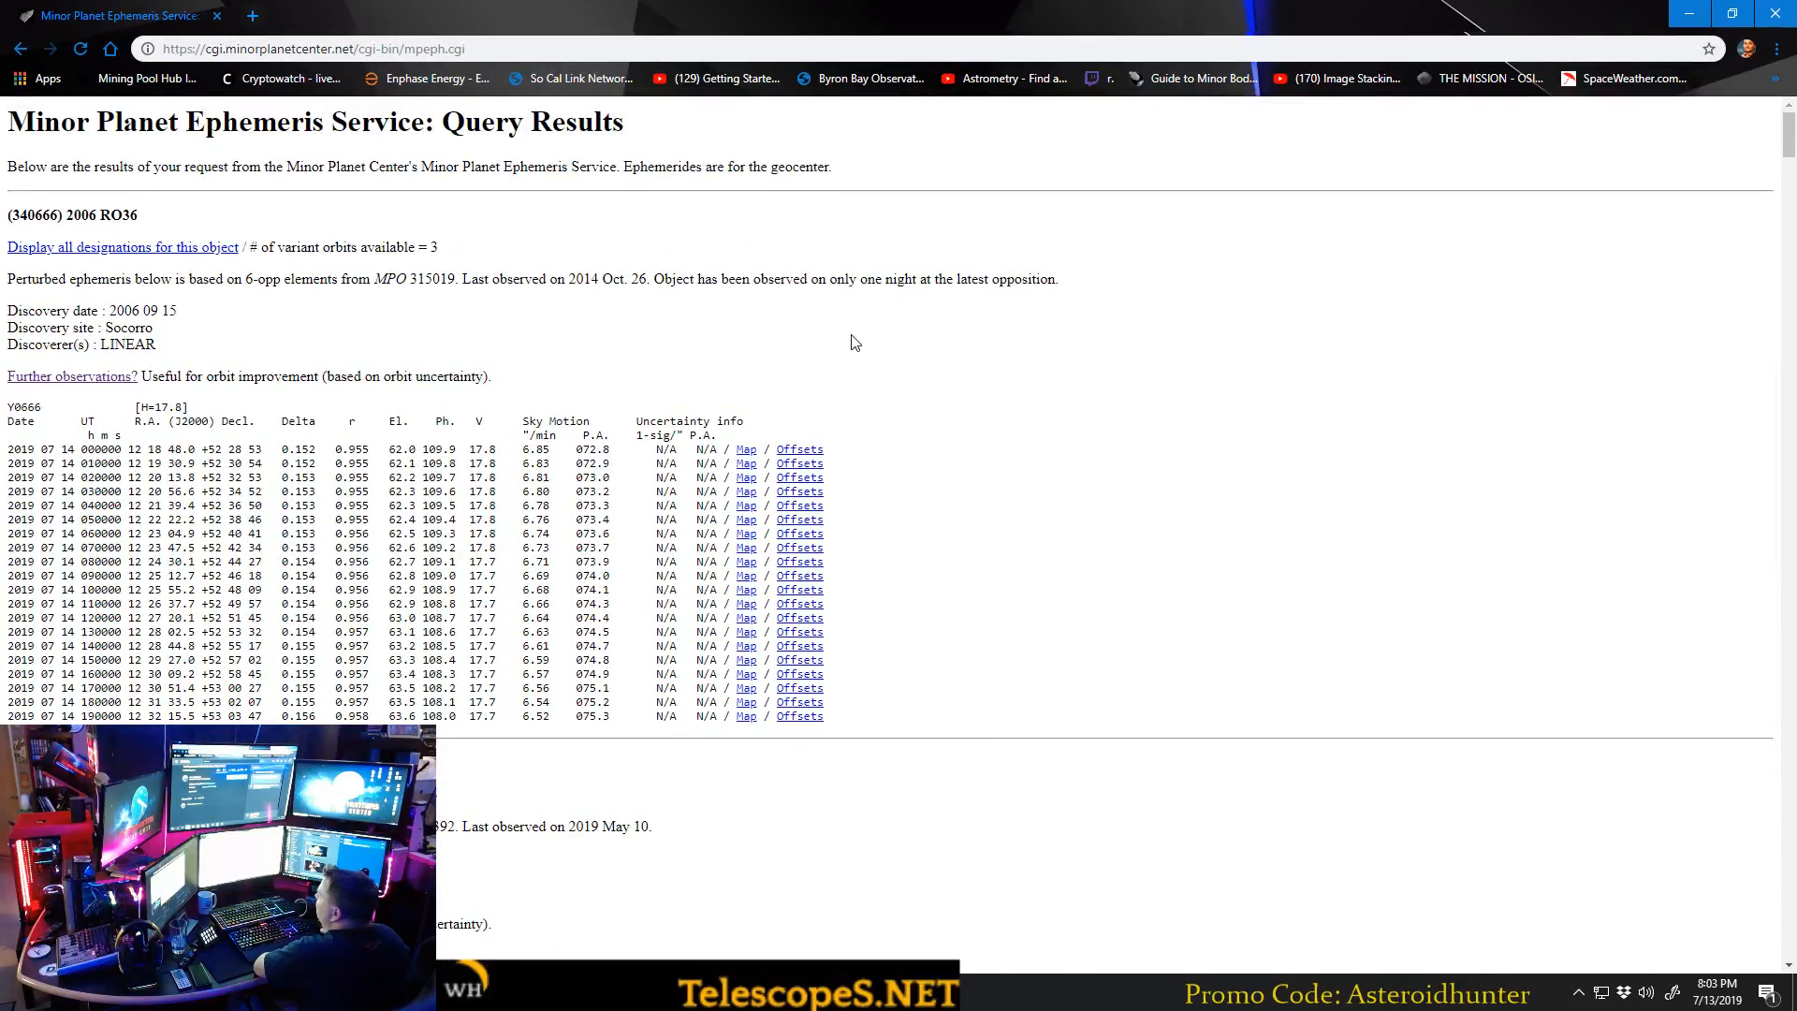
scroll(581, 415, "down", 1)
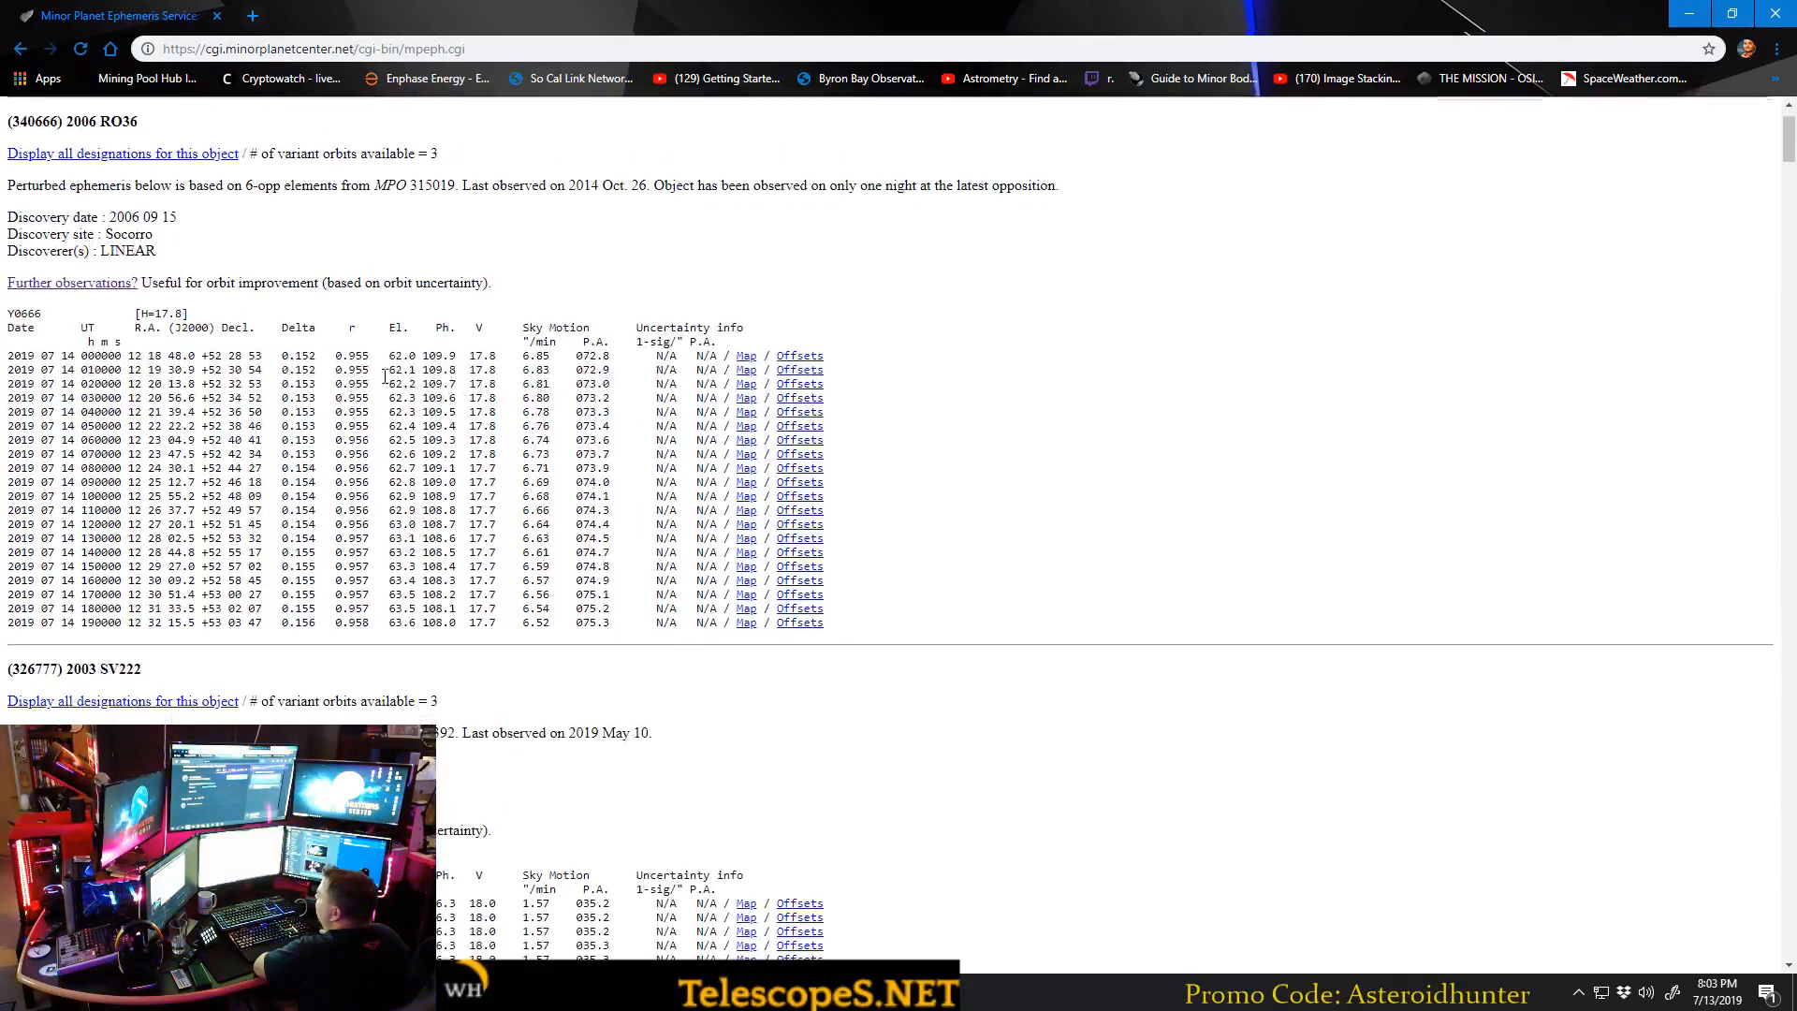
left_click_drag(142, 282, 313, 280)
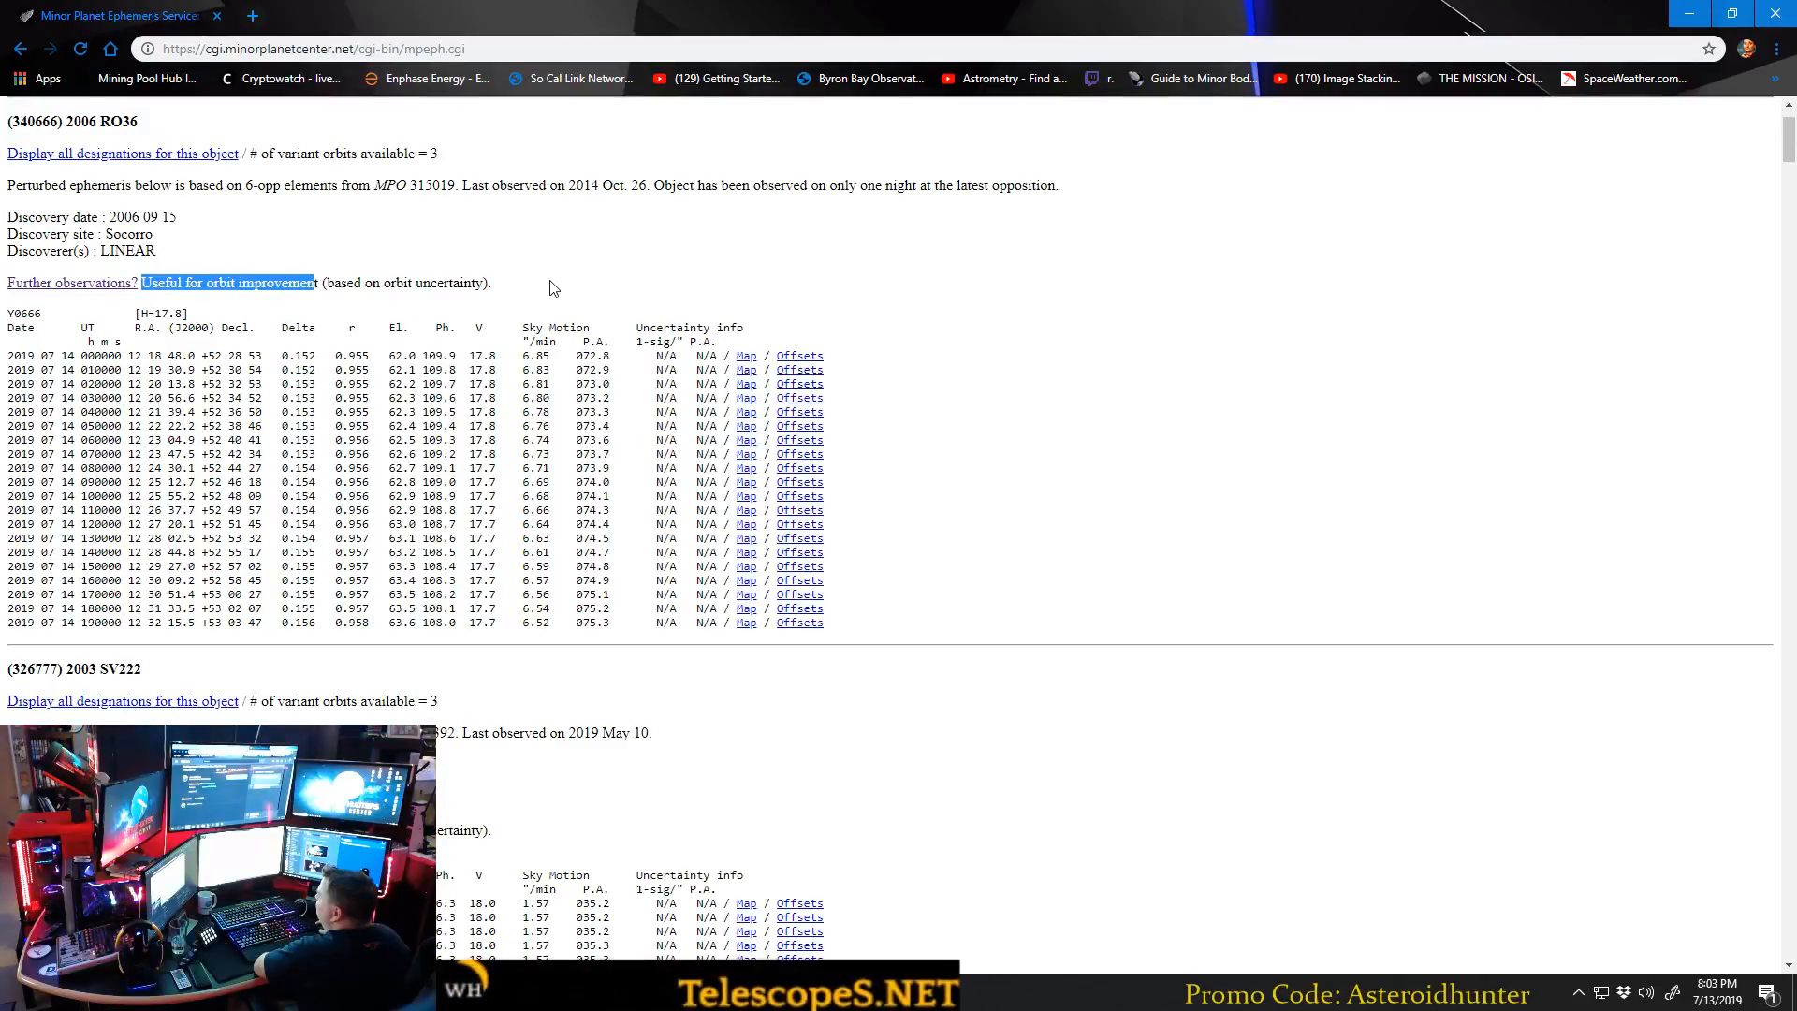
left_click(236, 335)
Check the further-observations notes for 2003 SV222 and 1998 OH.
scroll(234, 336, "down", 6)
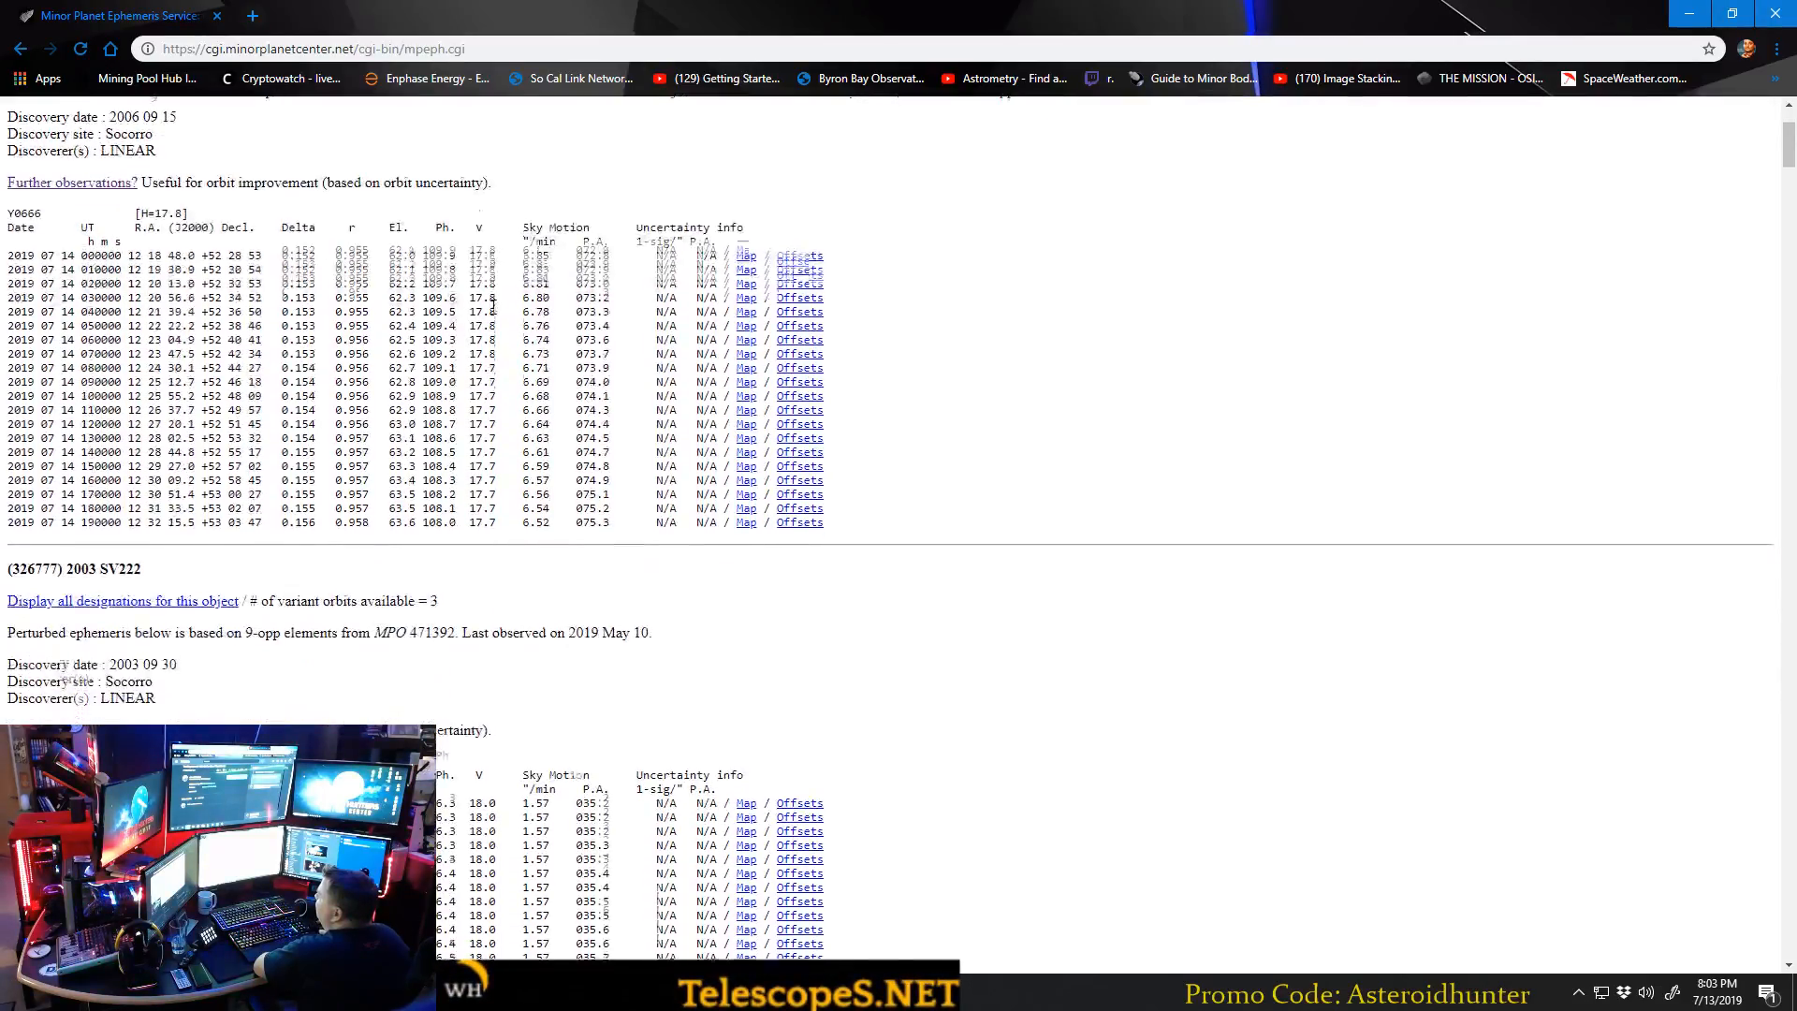
scroll(151, 364, "down", 2)
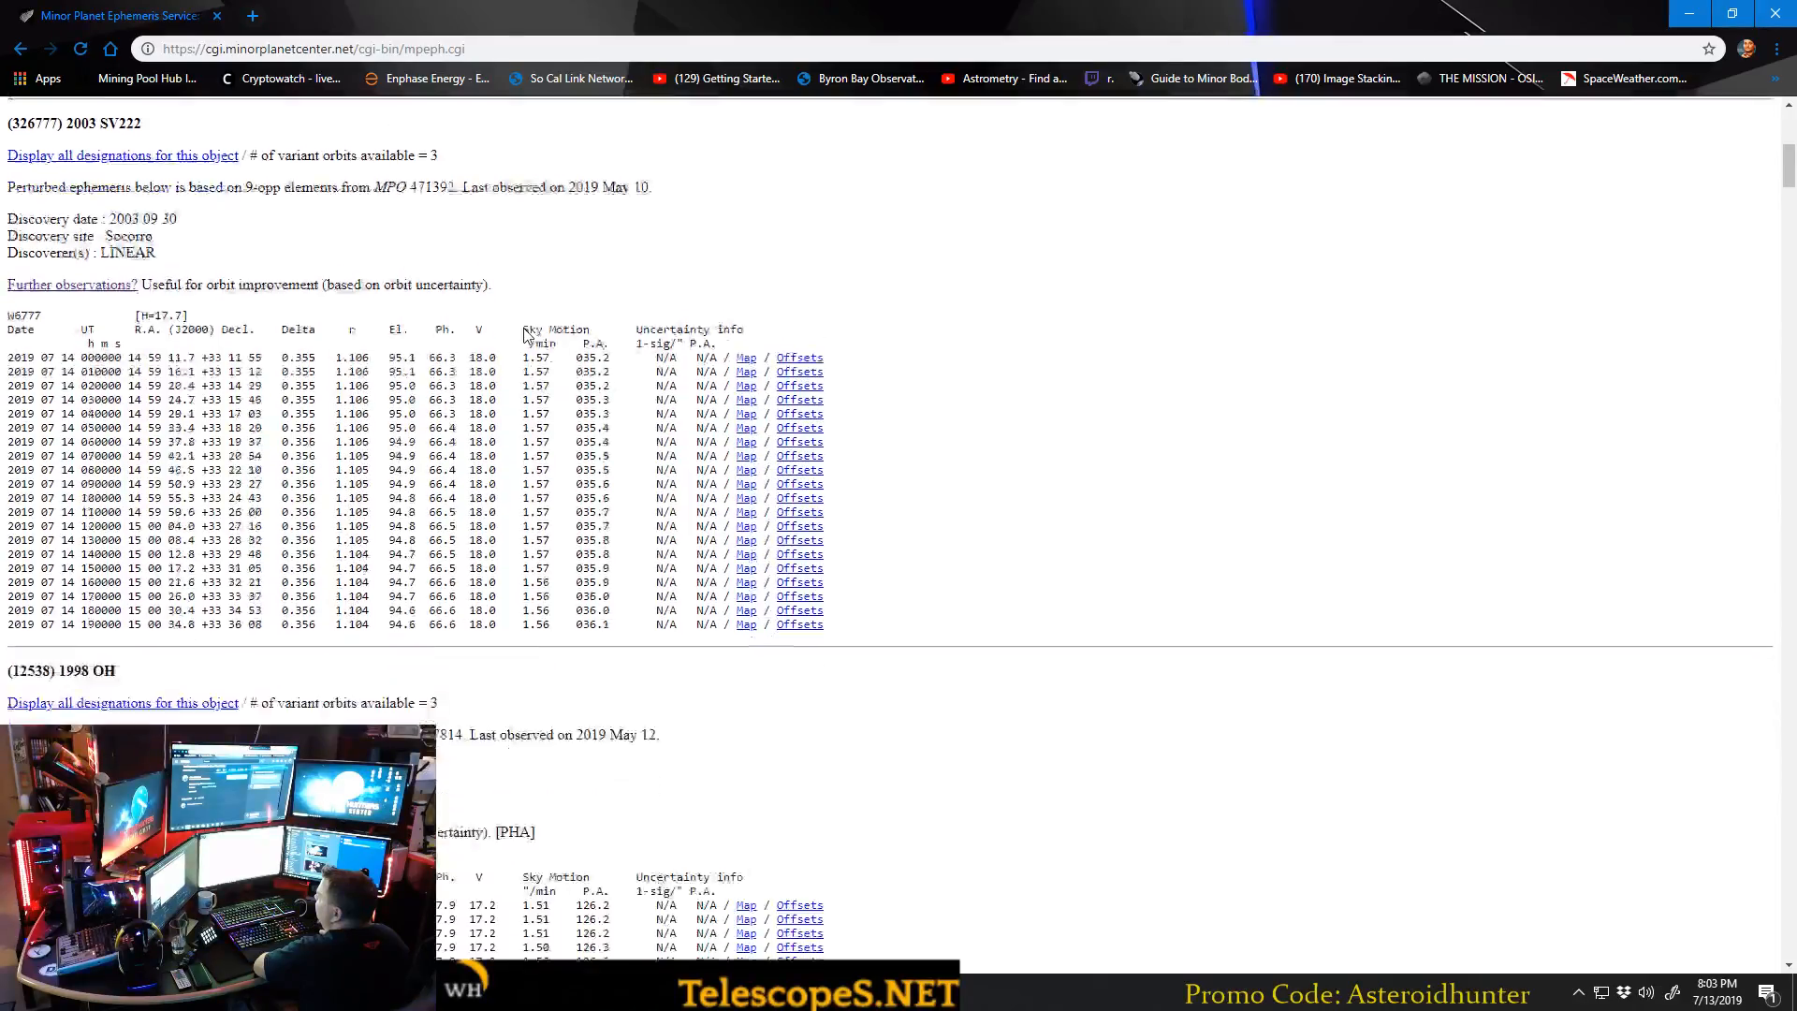
scroll(553, 219, "down", 4)
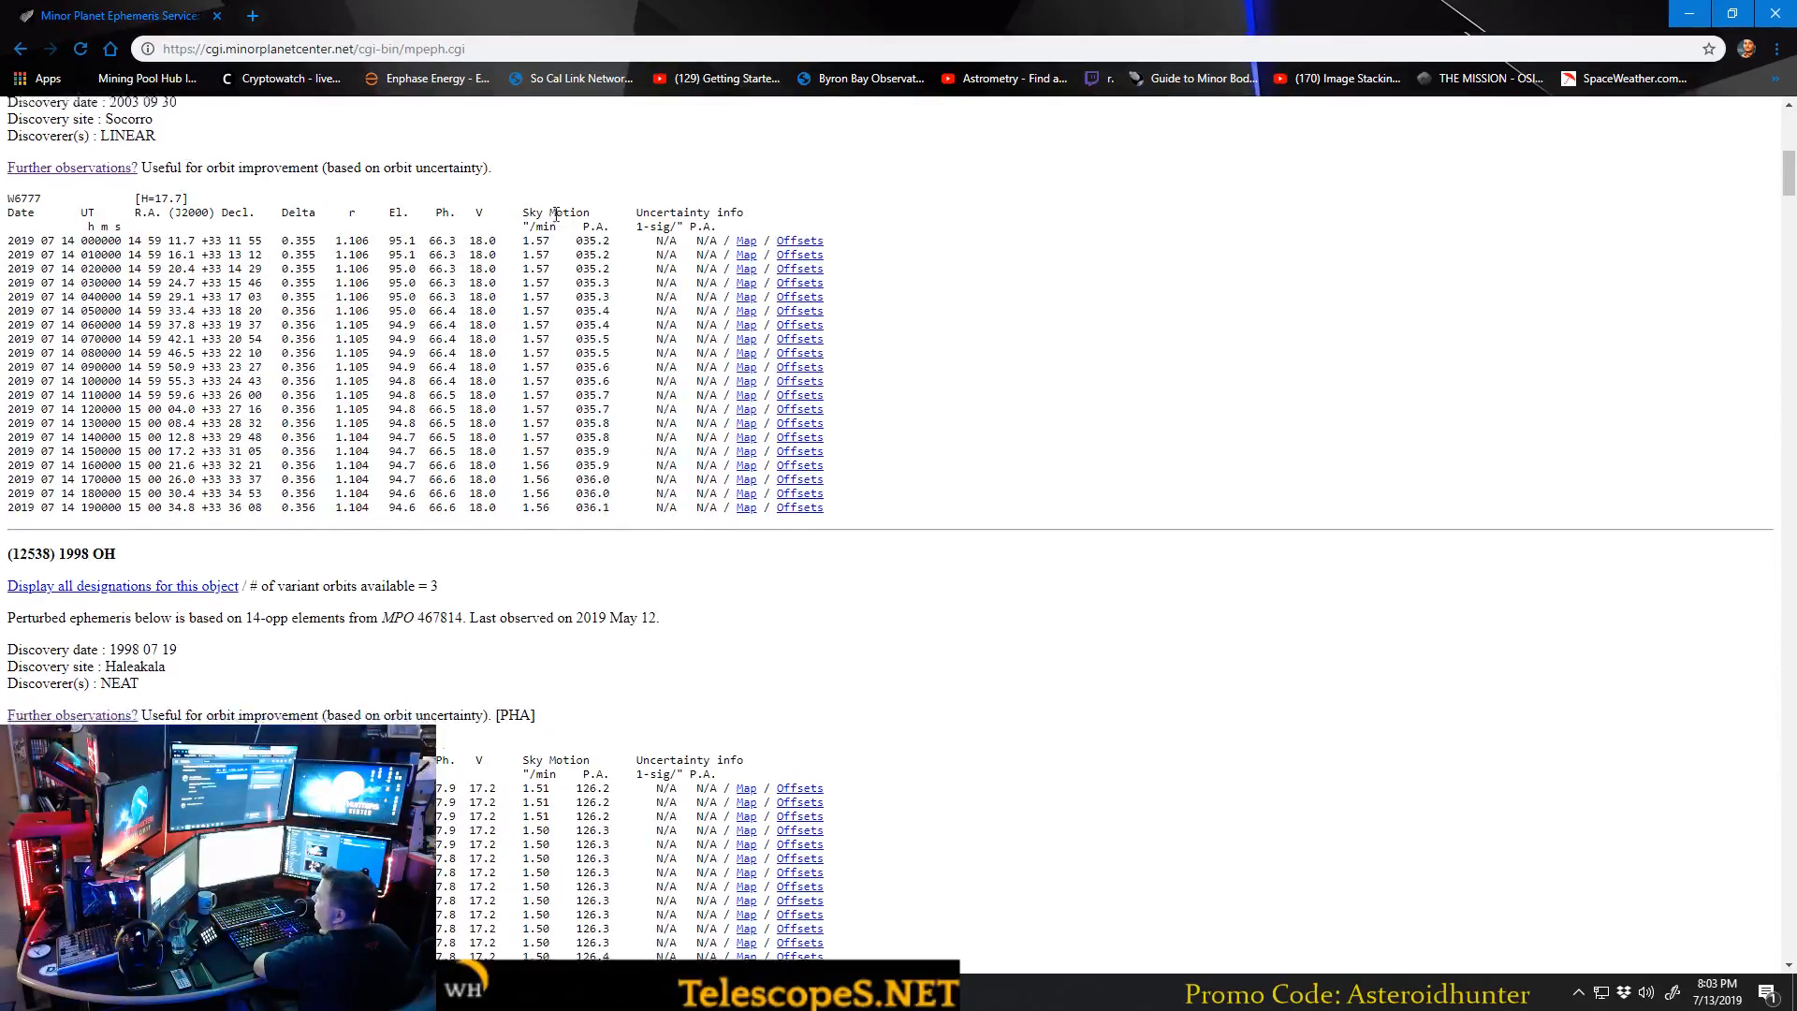
scroll(554, 222, "down", 3)
scroll(227, 388, "up", 3)
left_click_drag(156, 353, 418, 349)
left_click(437, 359)
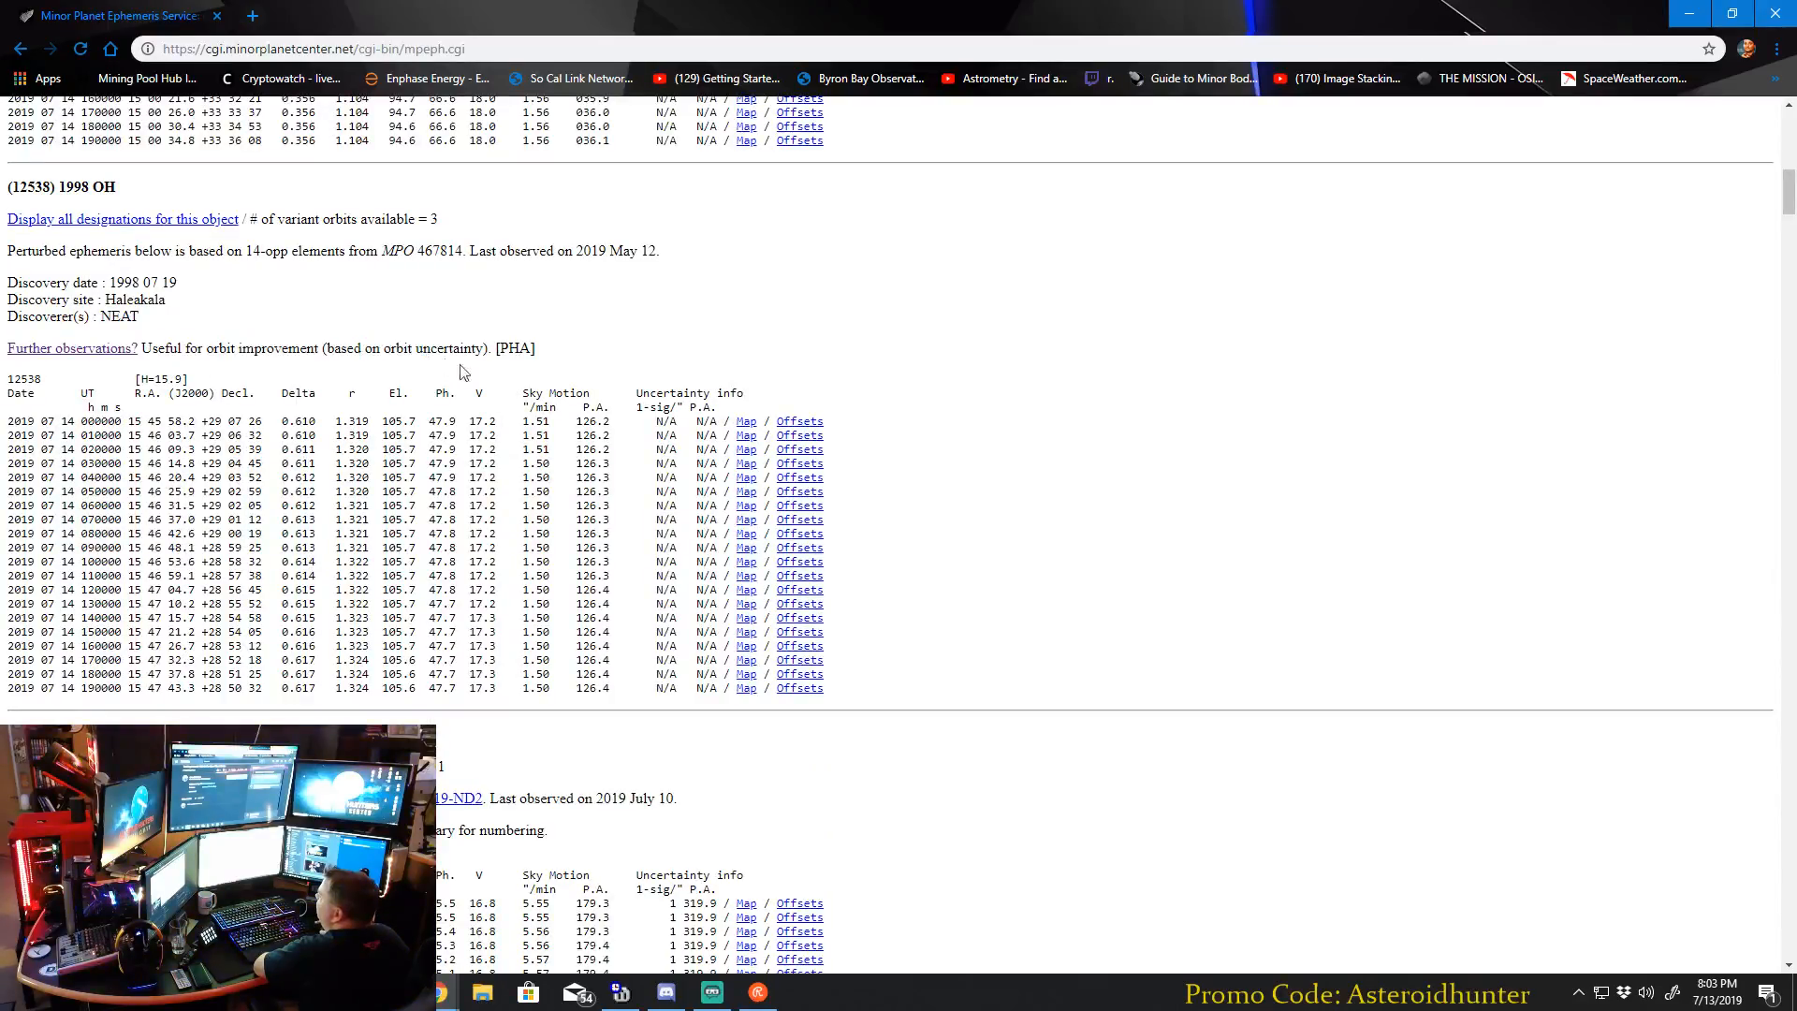
Compare the further-observations notes of the entries from 2016 AU130 down to the repeated 2006 RO36 entry.
scroll(438, 321, "up", 6)
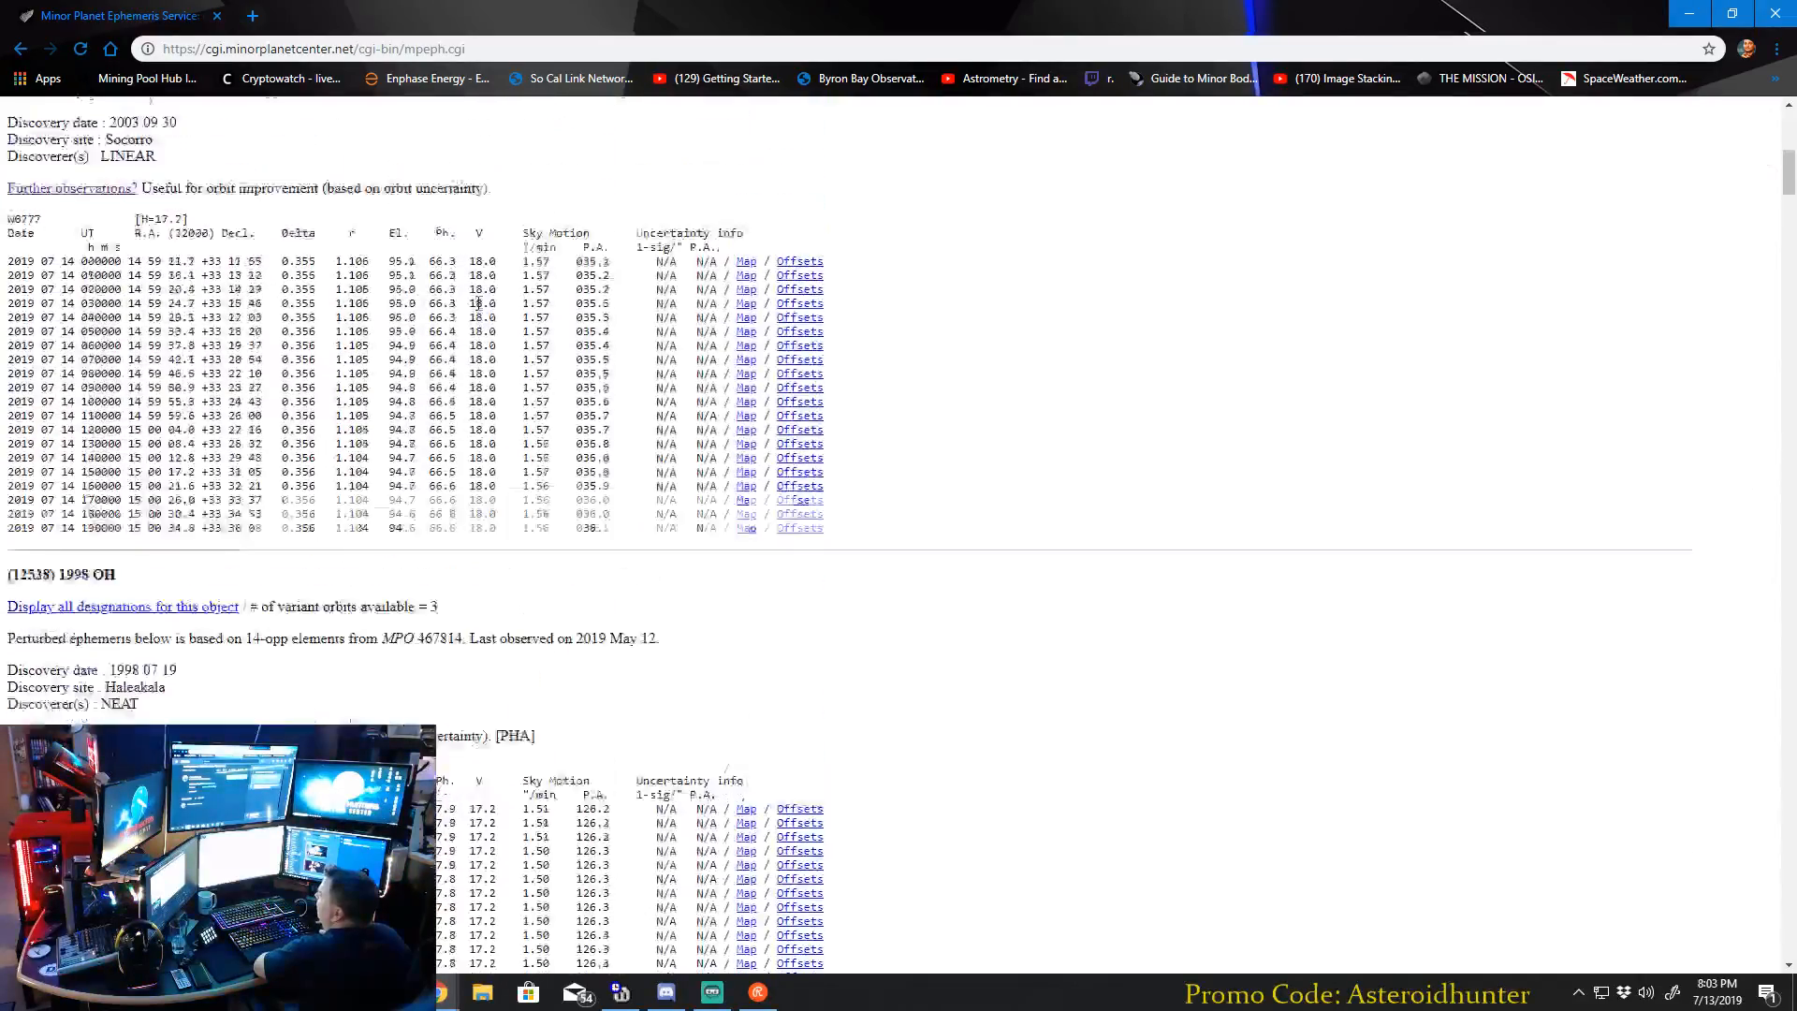
scroll(548, 369, "down", 8)
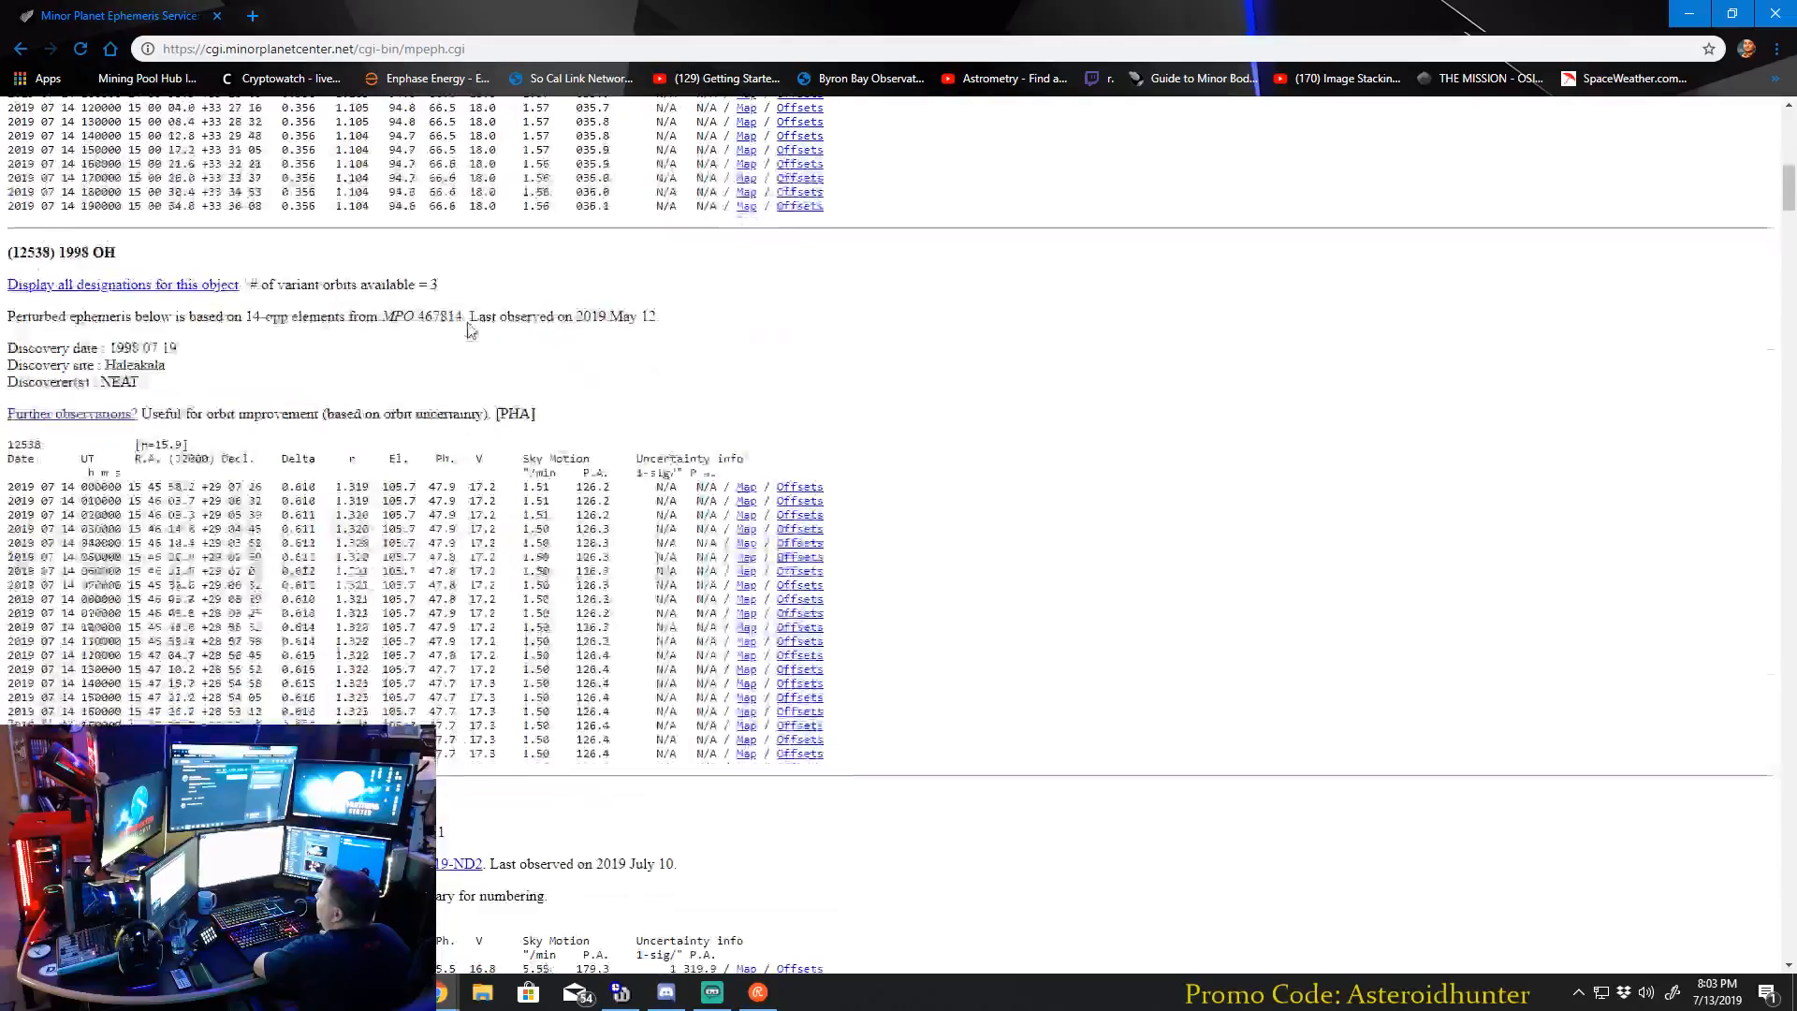
scroll(552, 374, "down", 3)
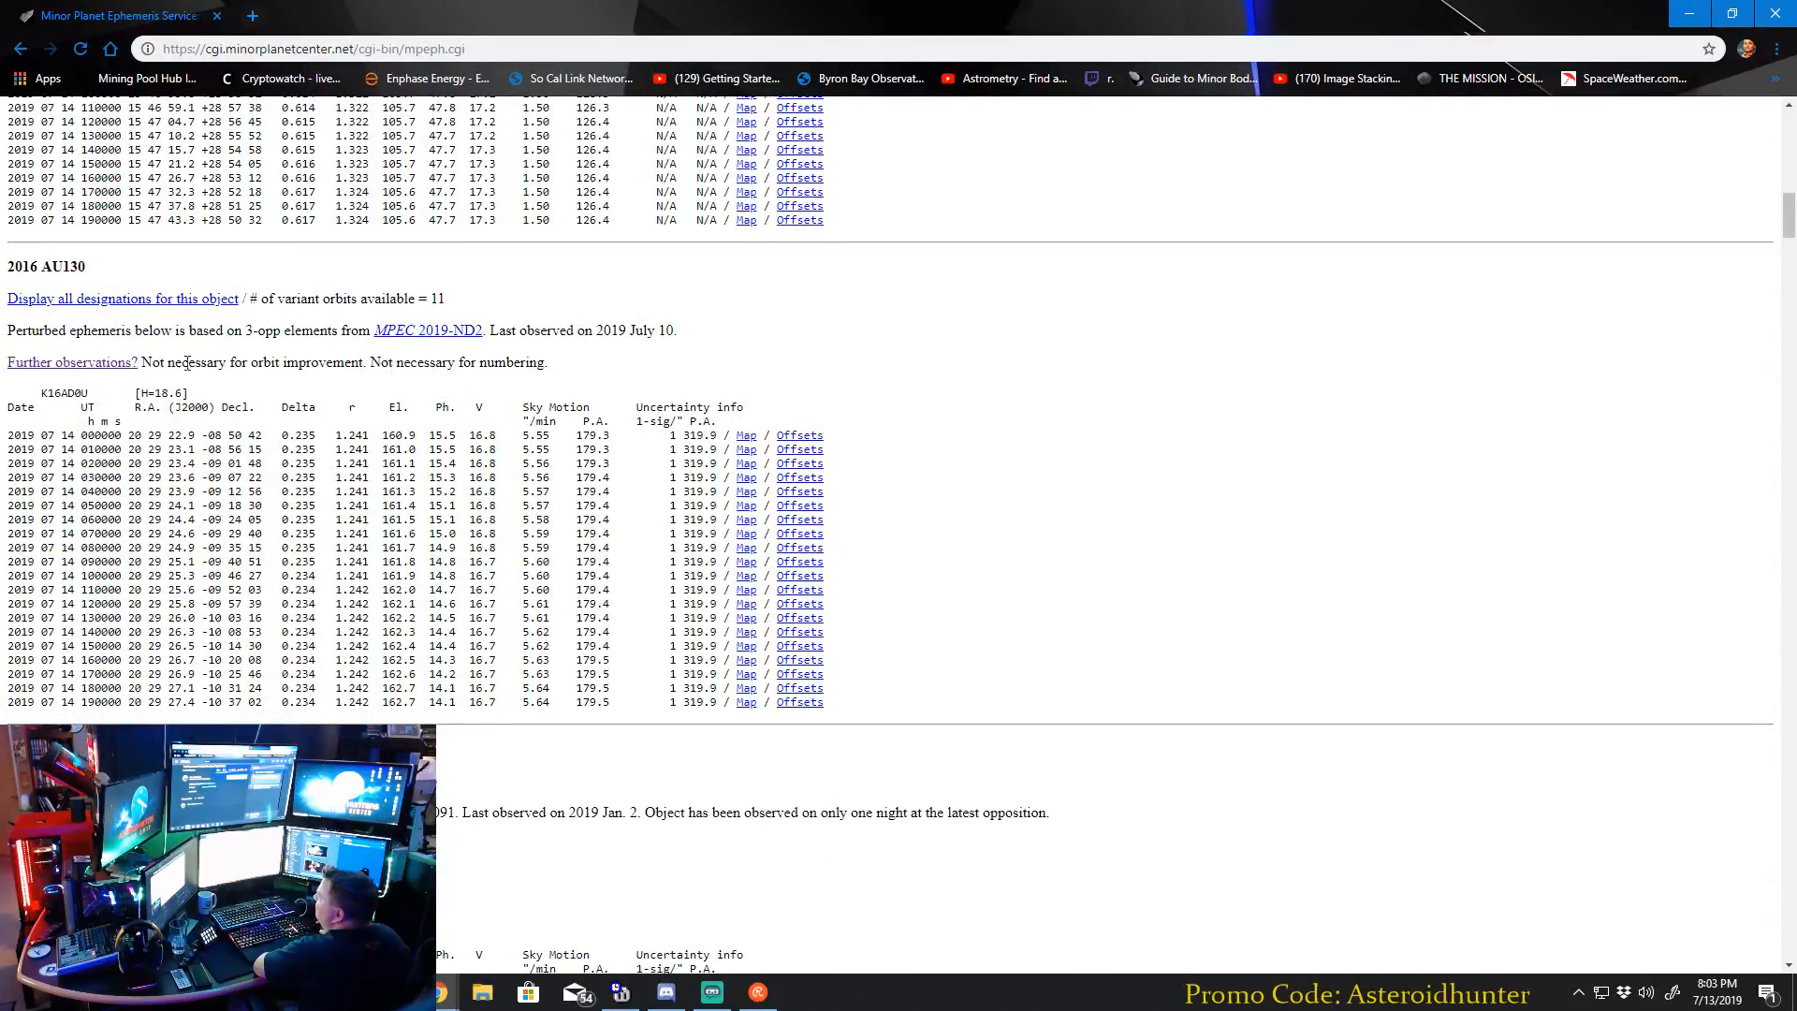
scroll(580, 383, "down", 5)
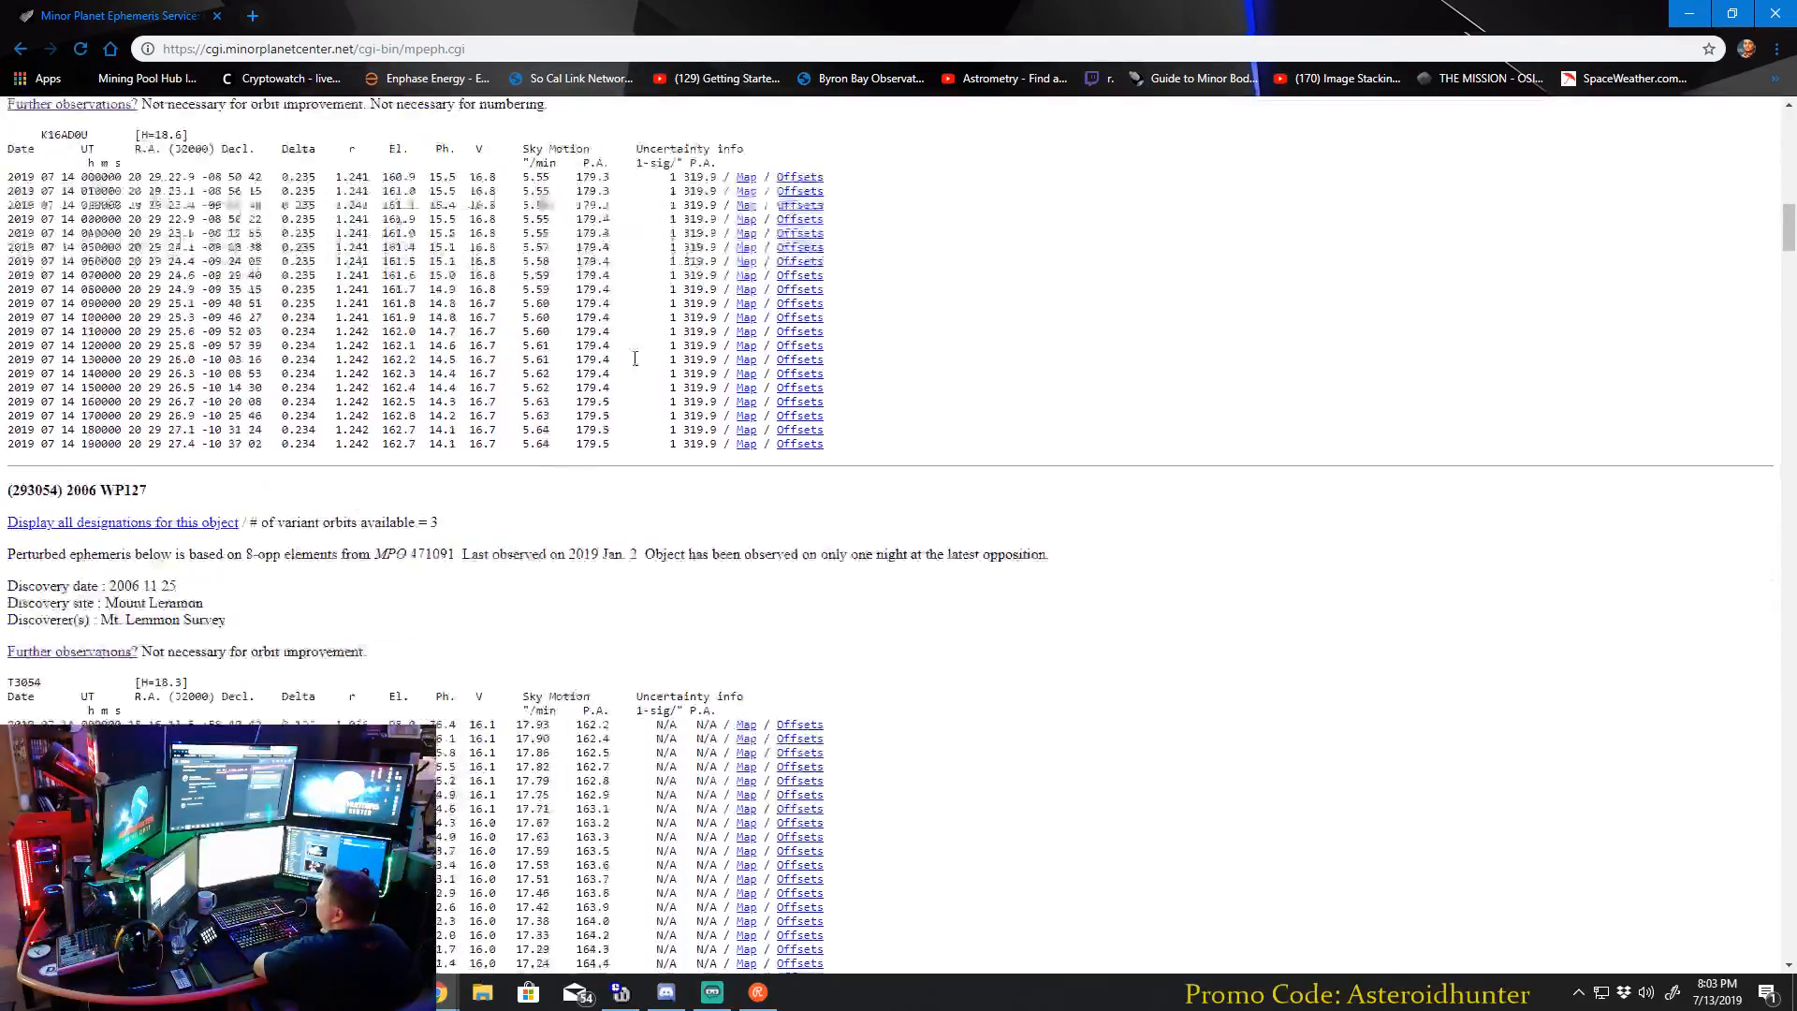
scroll(597, 419, "down", 7)
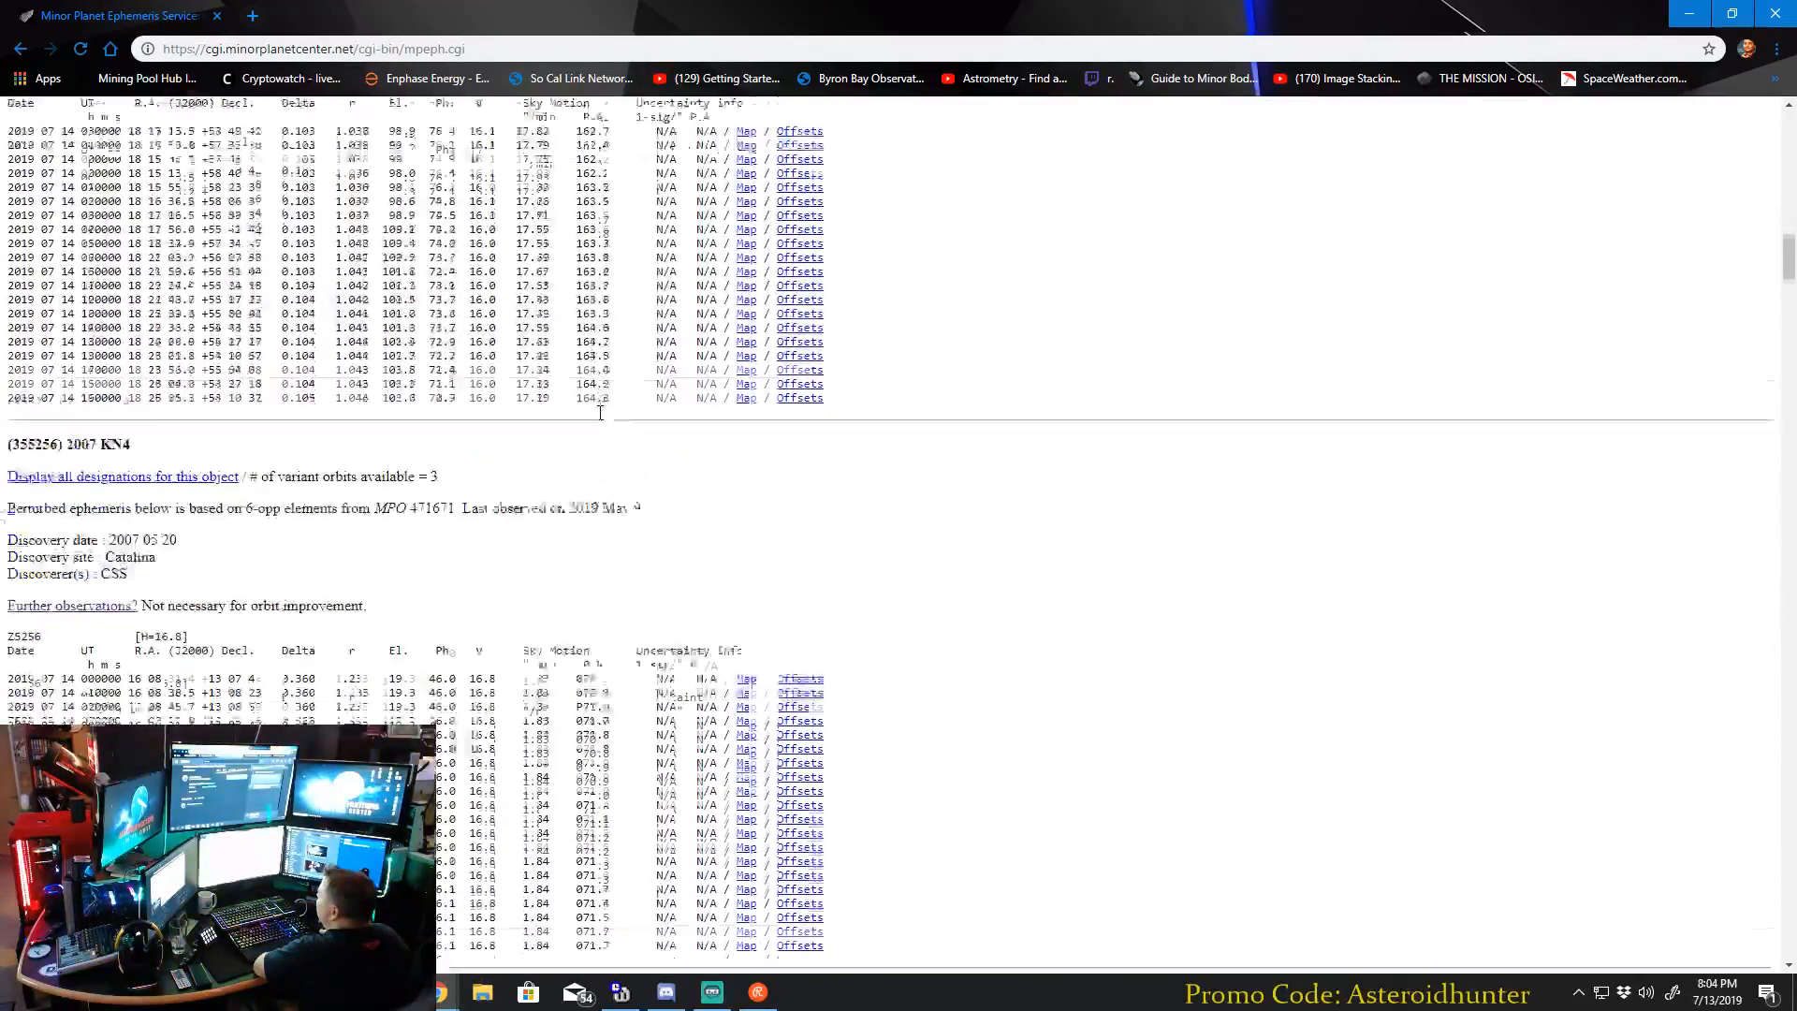
scroll(693, 468, "down", 5)
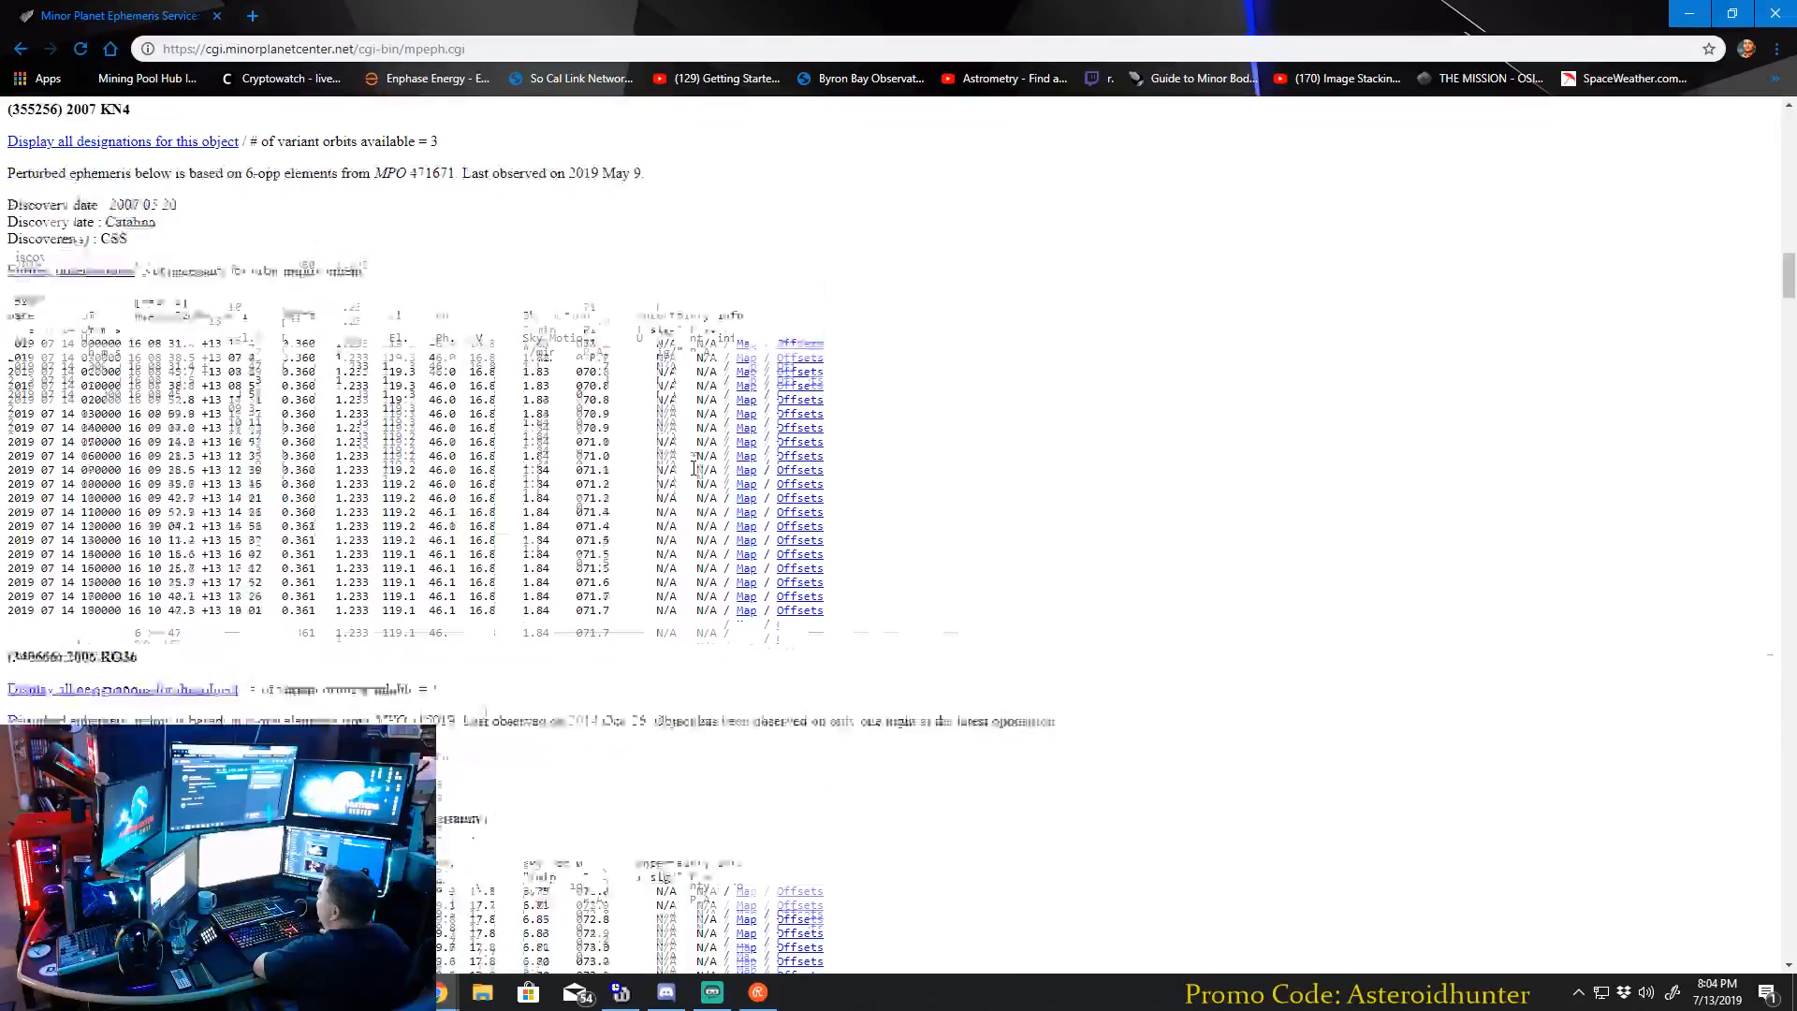
scroll(147, 359, "down", 1)
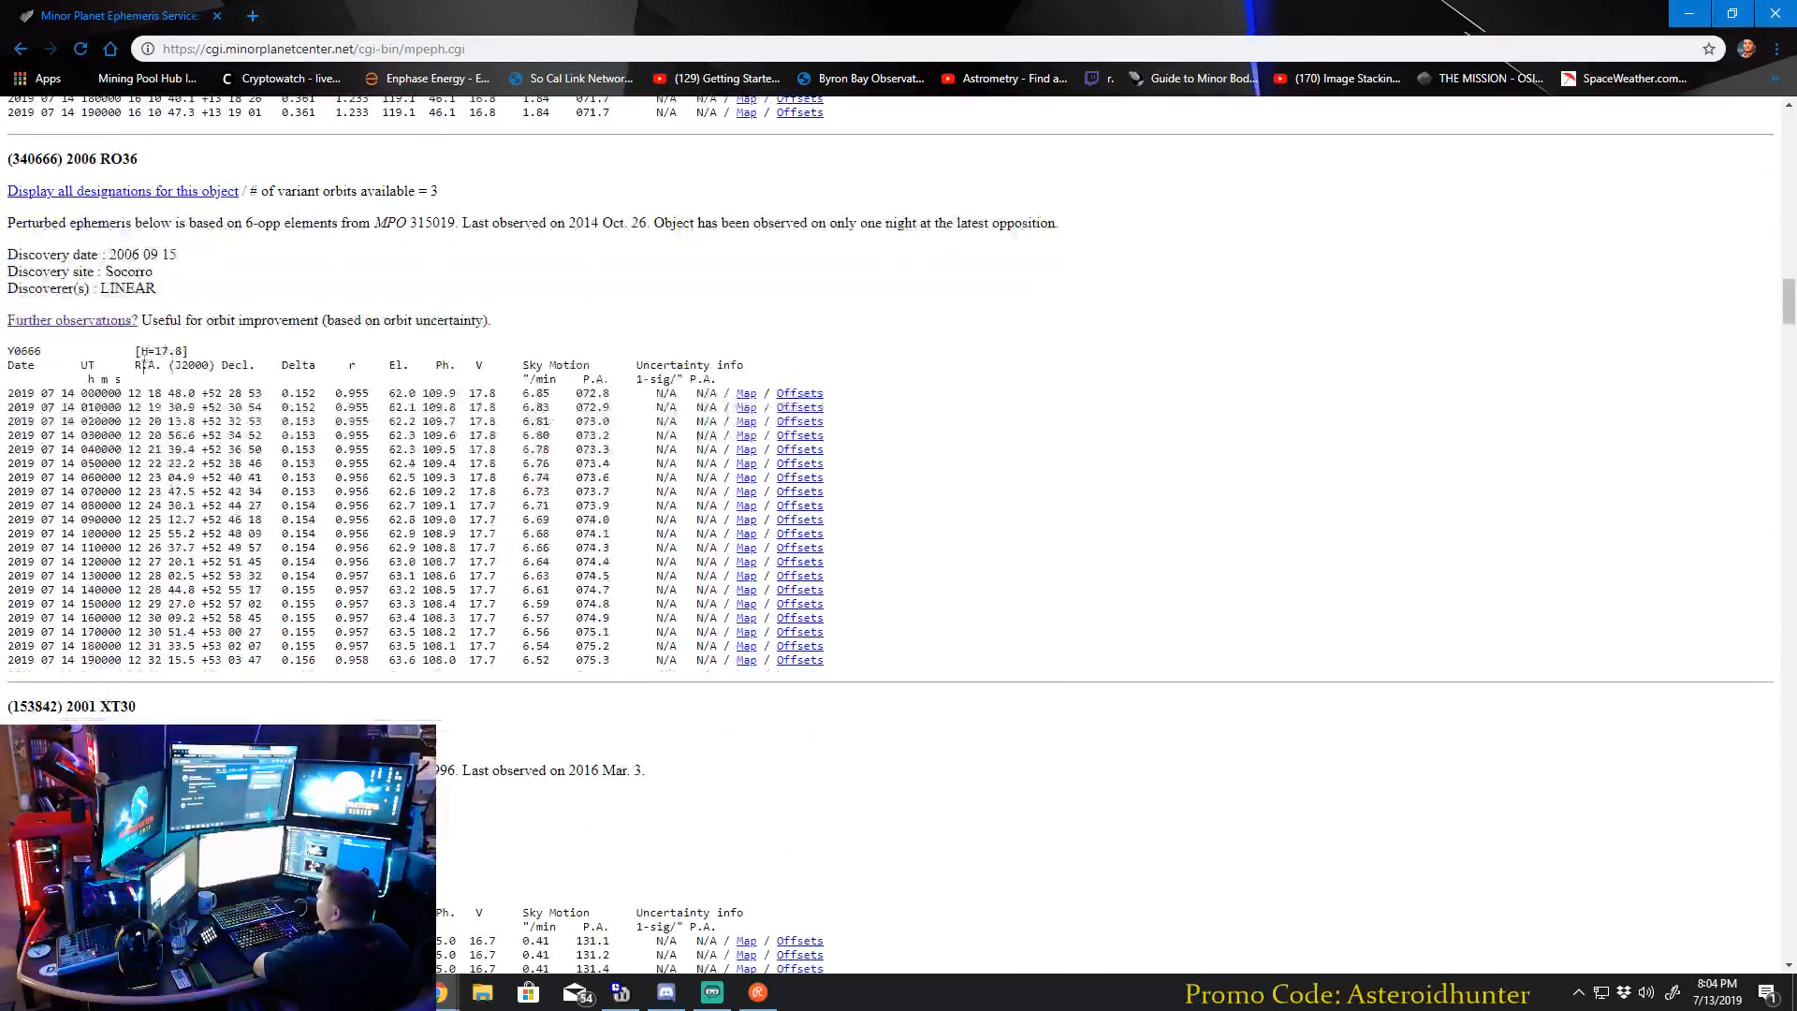
left_click_drag(141, 323, 297, 327)
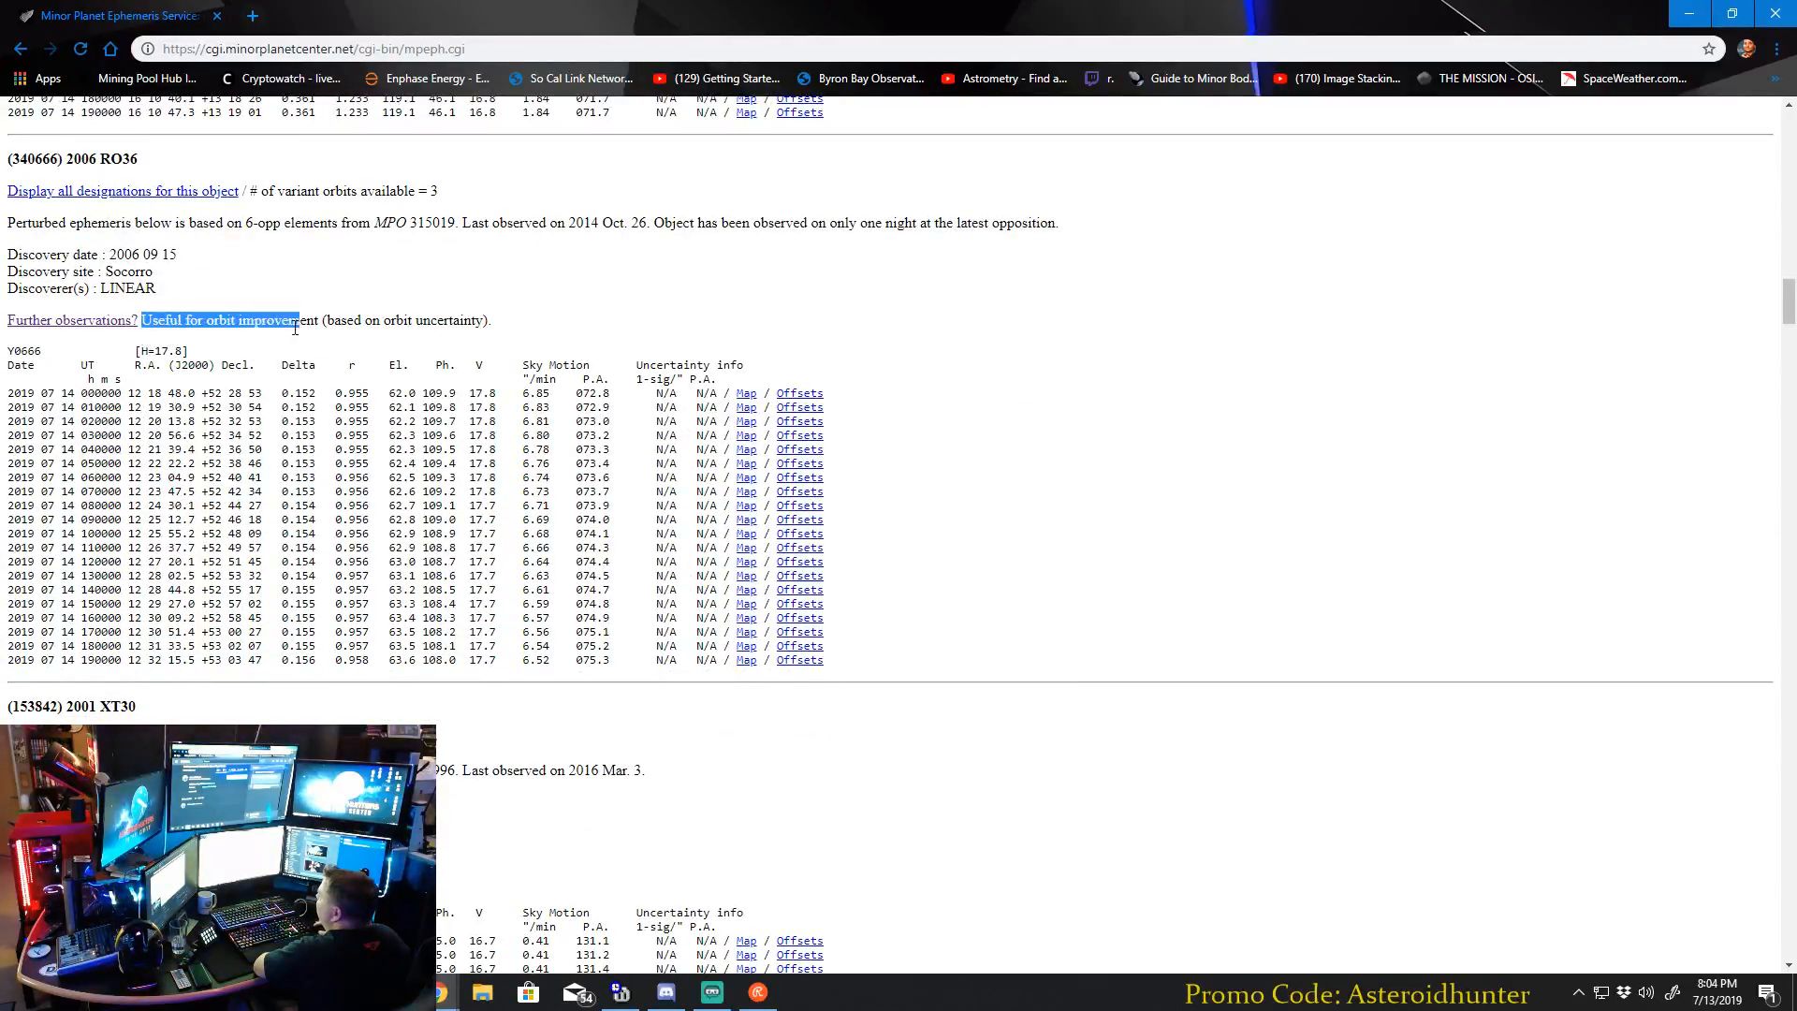
left_click(500, 412)
Return to the first 2006 RO36 entry and examine the V magnitude column of its ephemeris.
scroll(502, 413, "up", 18)
scroll(503, 413, "up", 10)
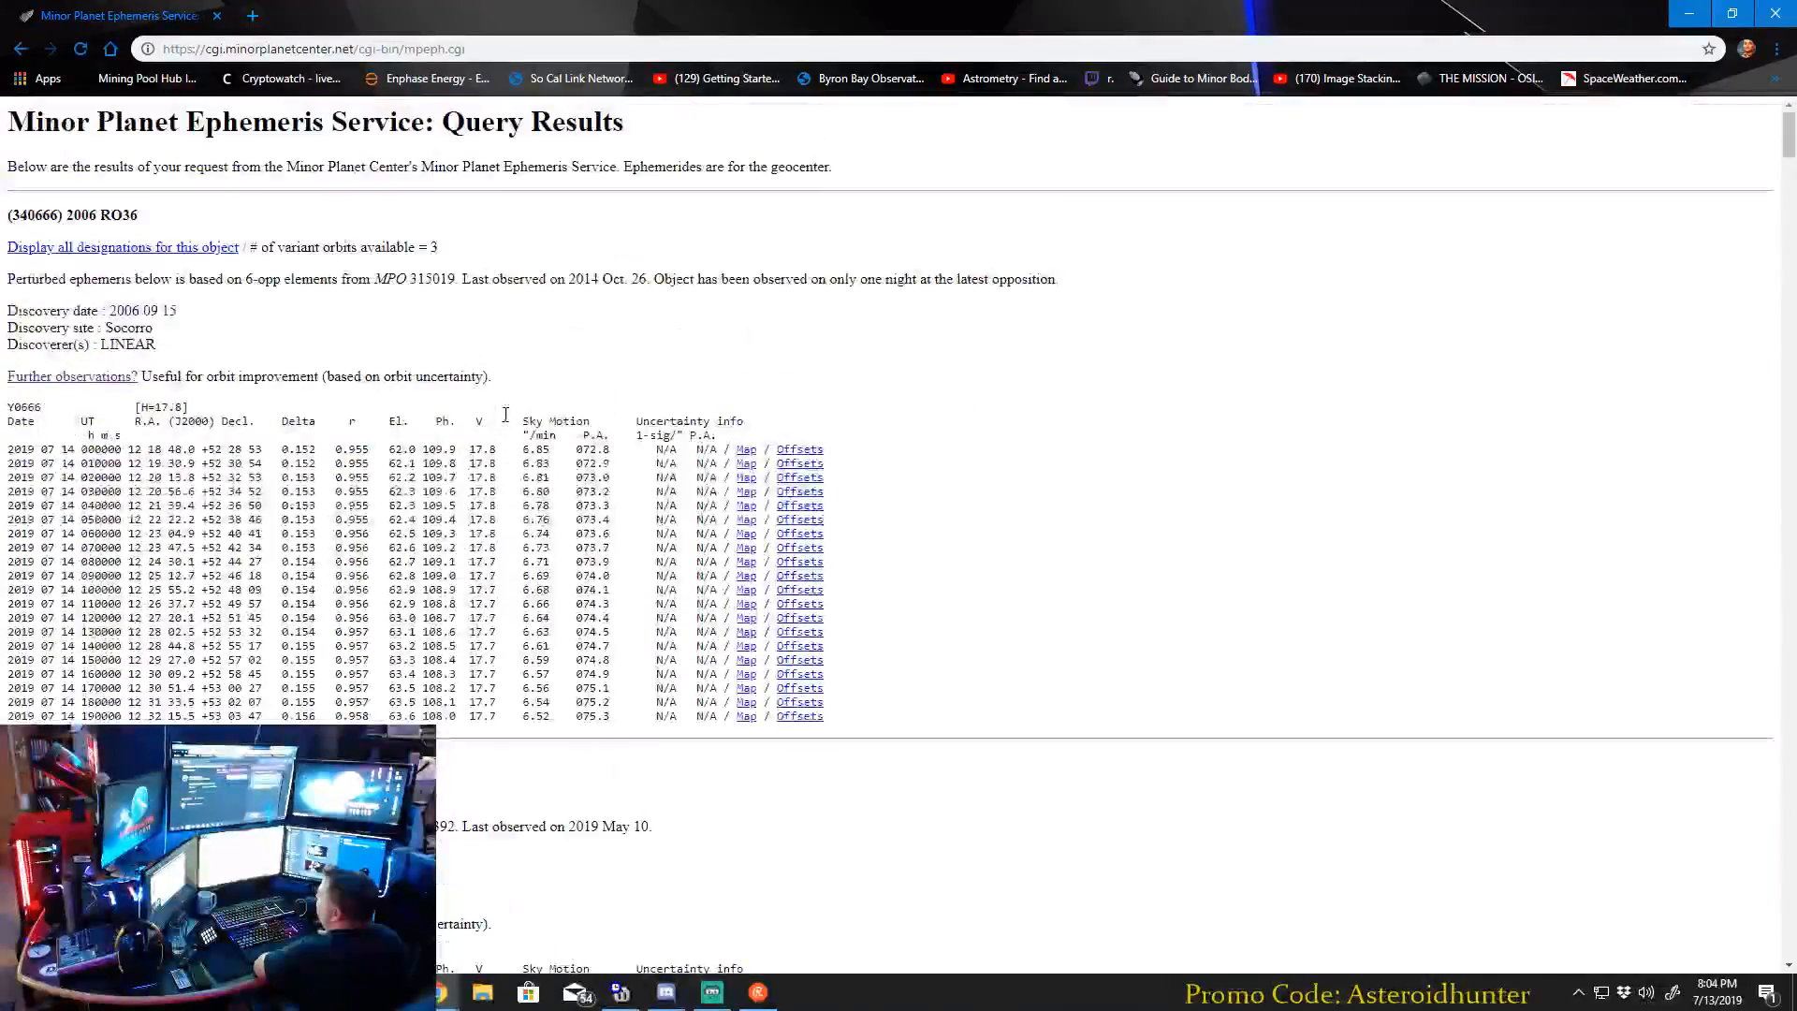
scroll(546, 481, "down", 1)
left_click_drag(471, 356, 496, 566)
left_click(482, 347)
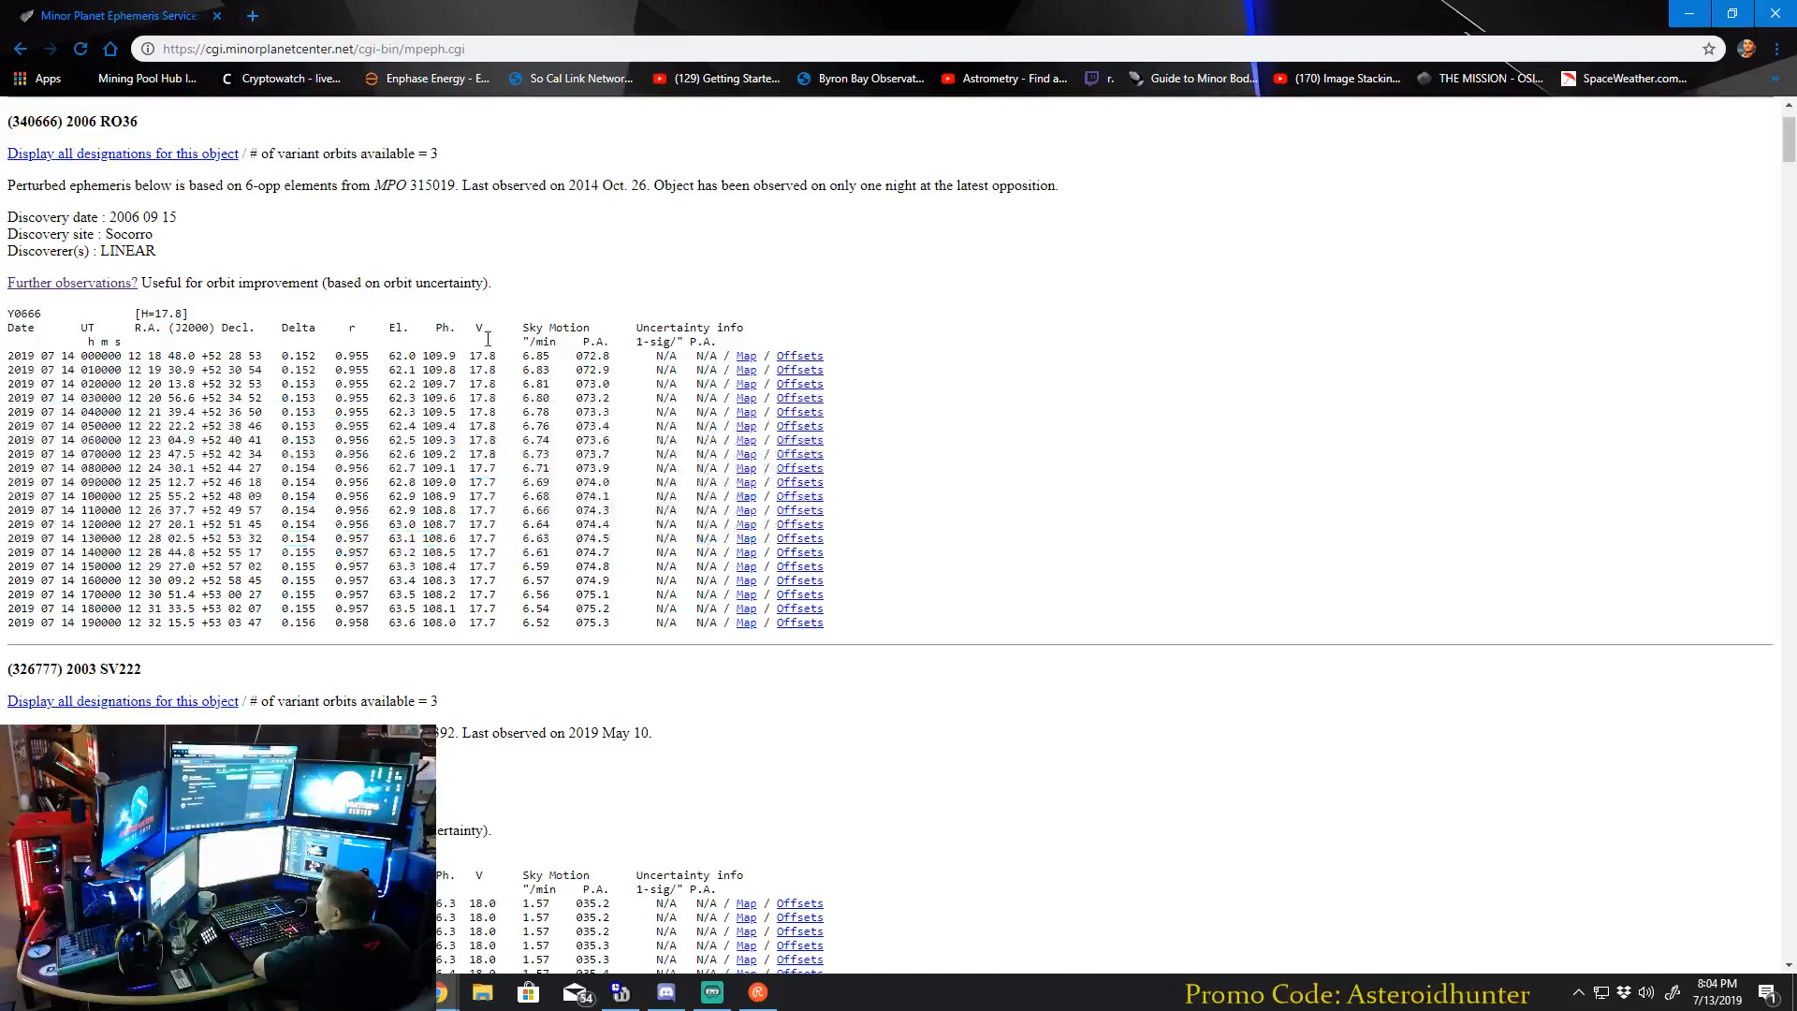
Check the V magnitude and sky motion columns in the first 2006 RO36 ephemeris.
left_click_drag(483, 363, 488, 363)
left_click(478, 328)
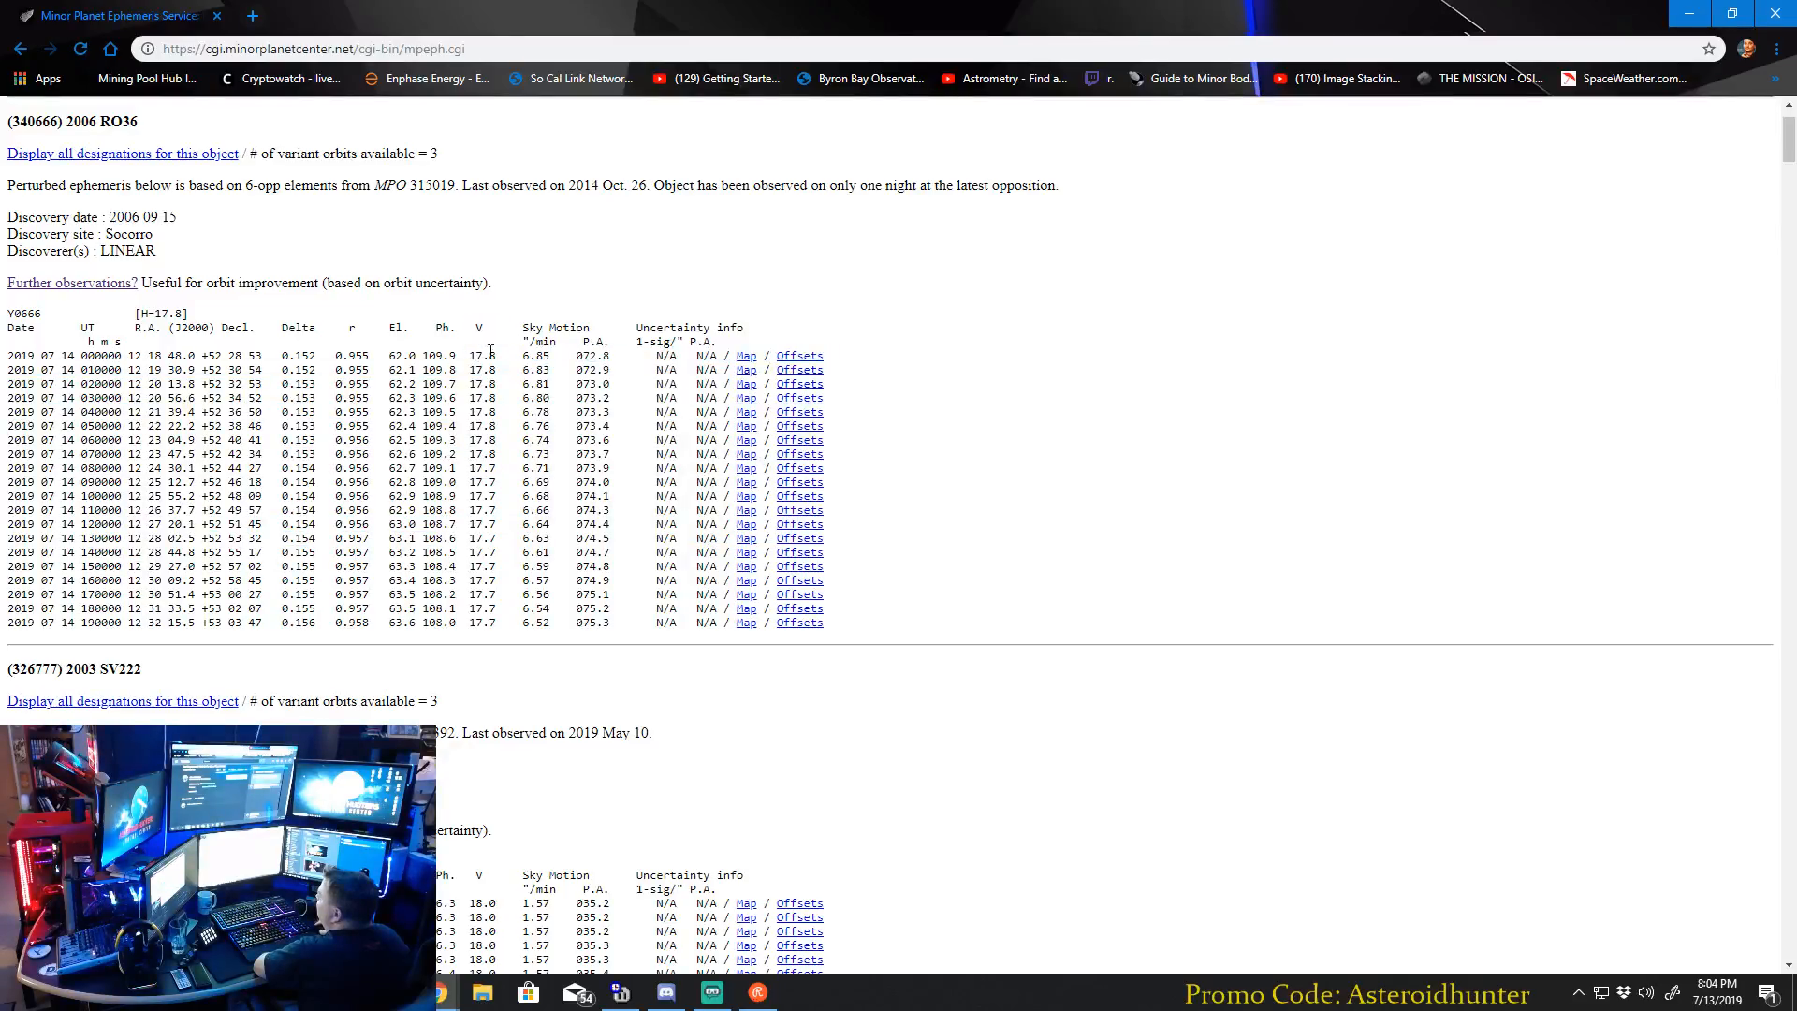
scroll(475, 500, "down", 2)
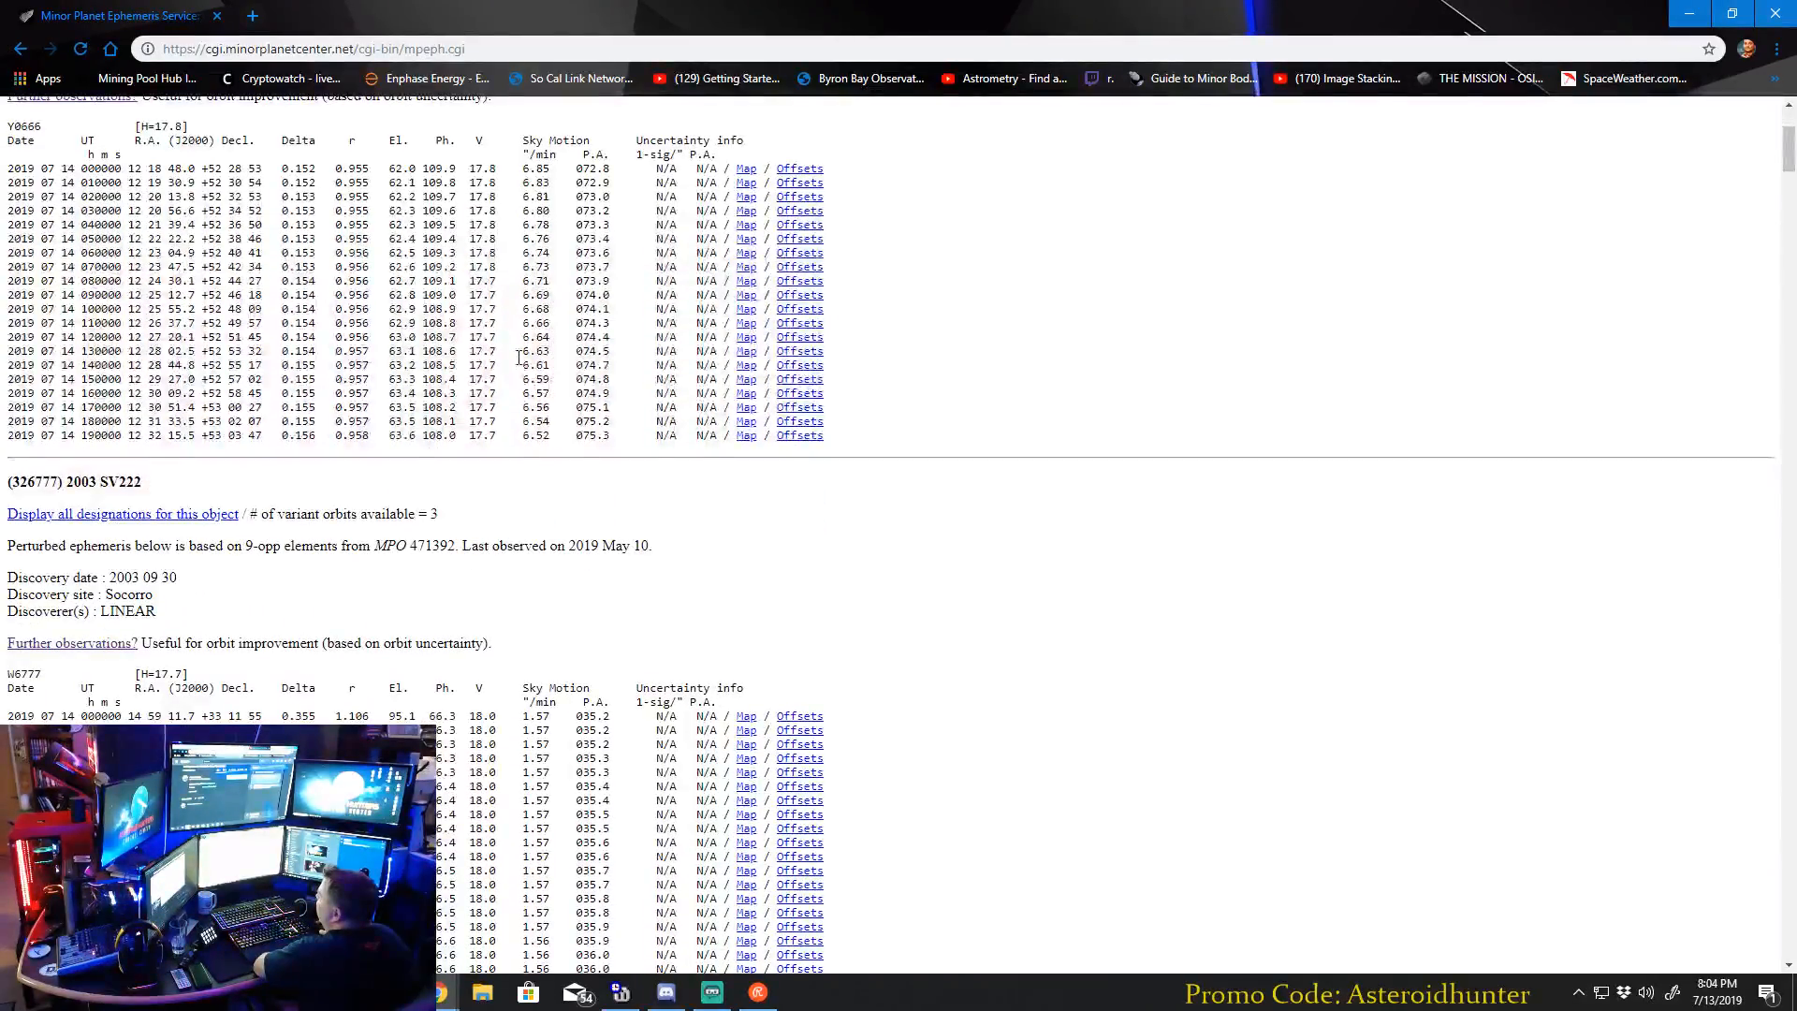
scroll(476, 353, "up", 2)
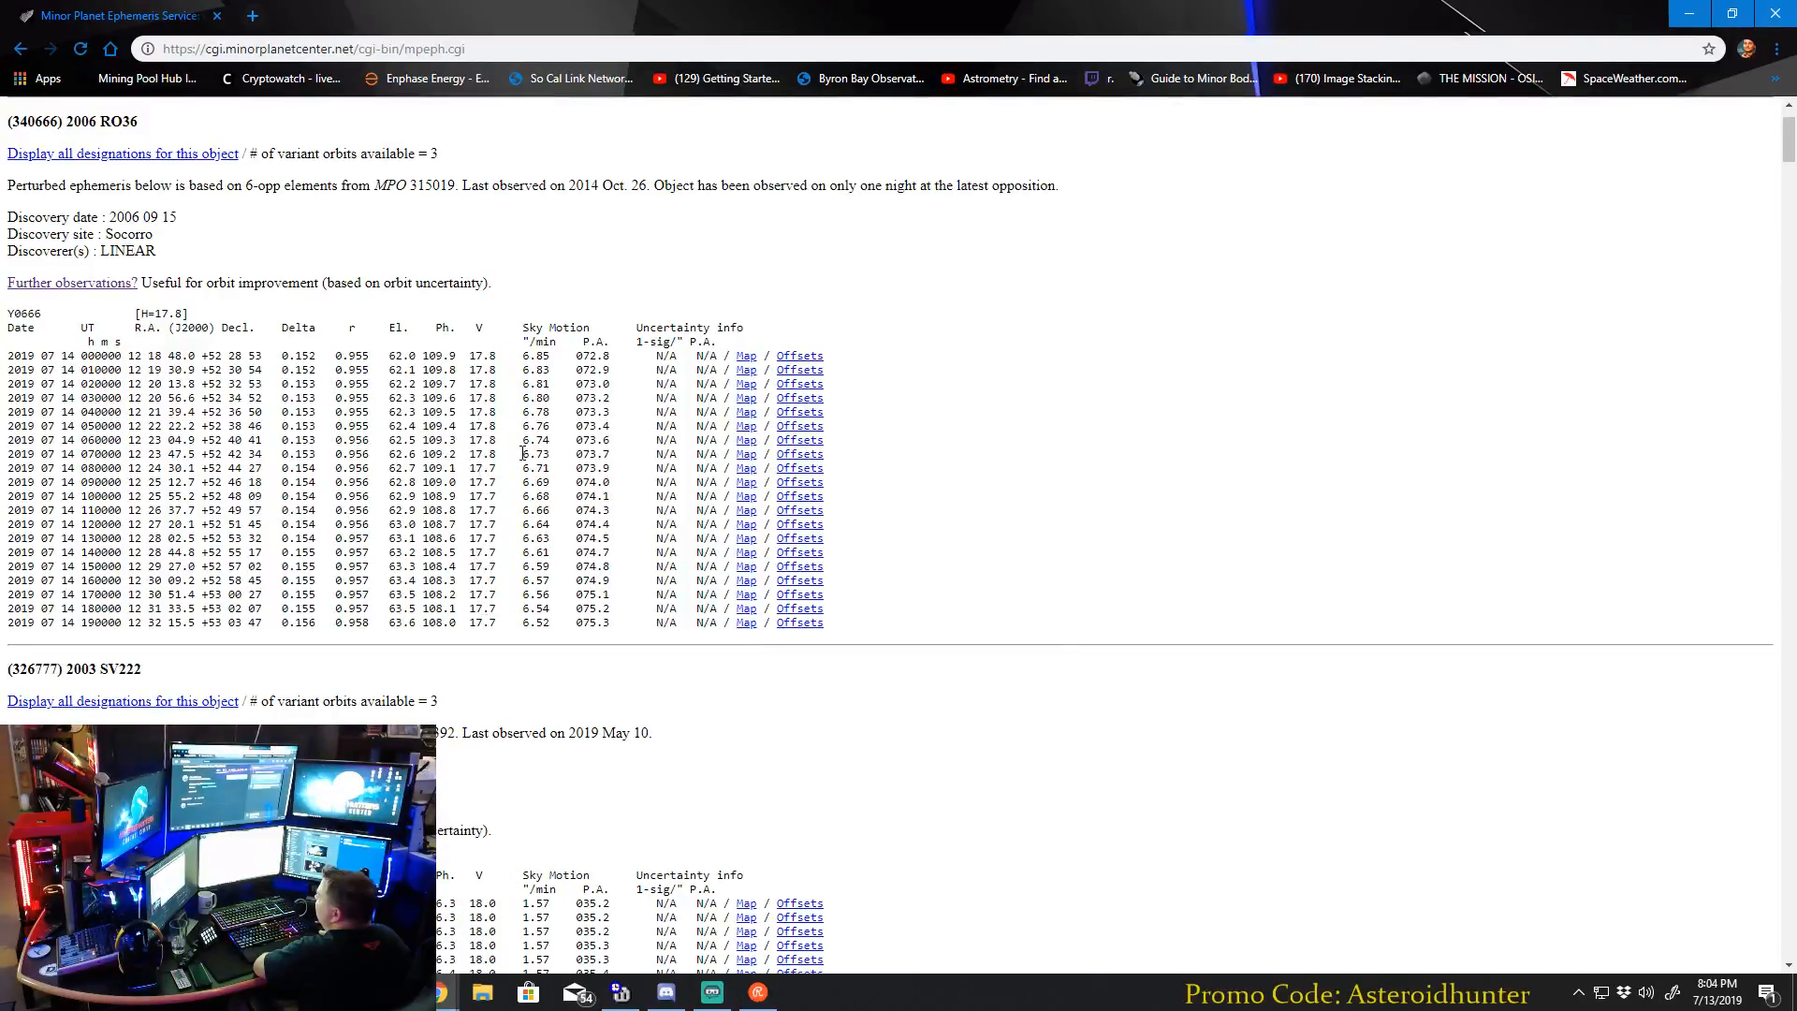
scroll(522, 453, "down", 2)
scroll(523, 463, "up", 2)
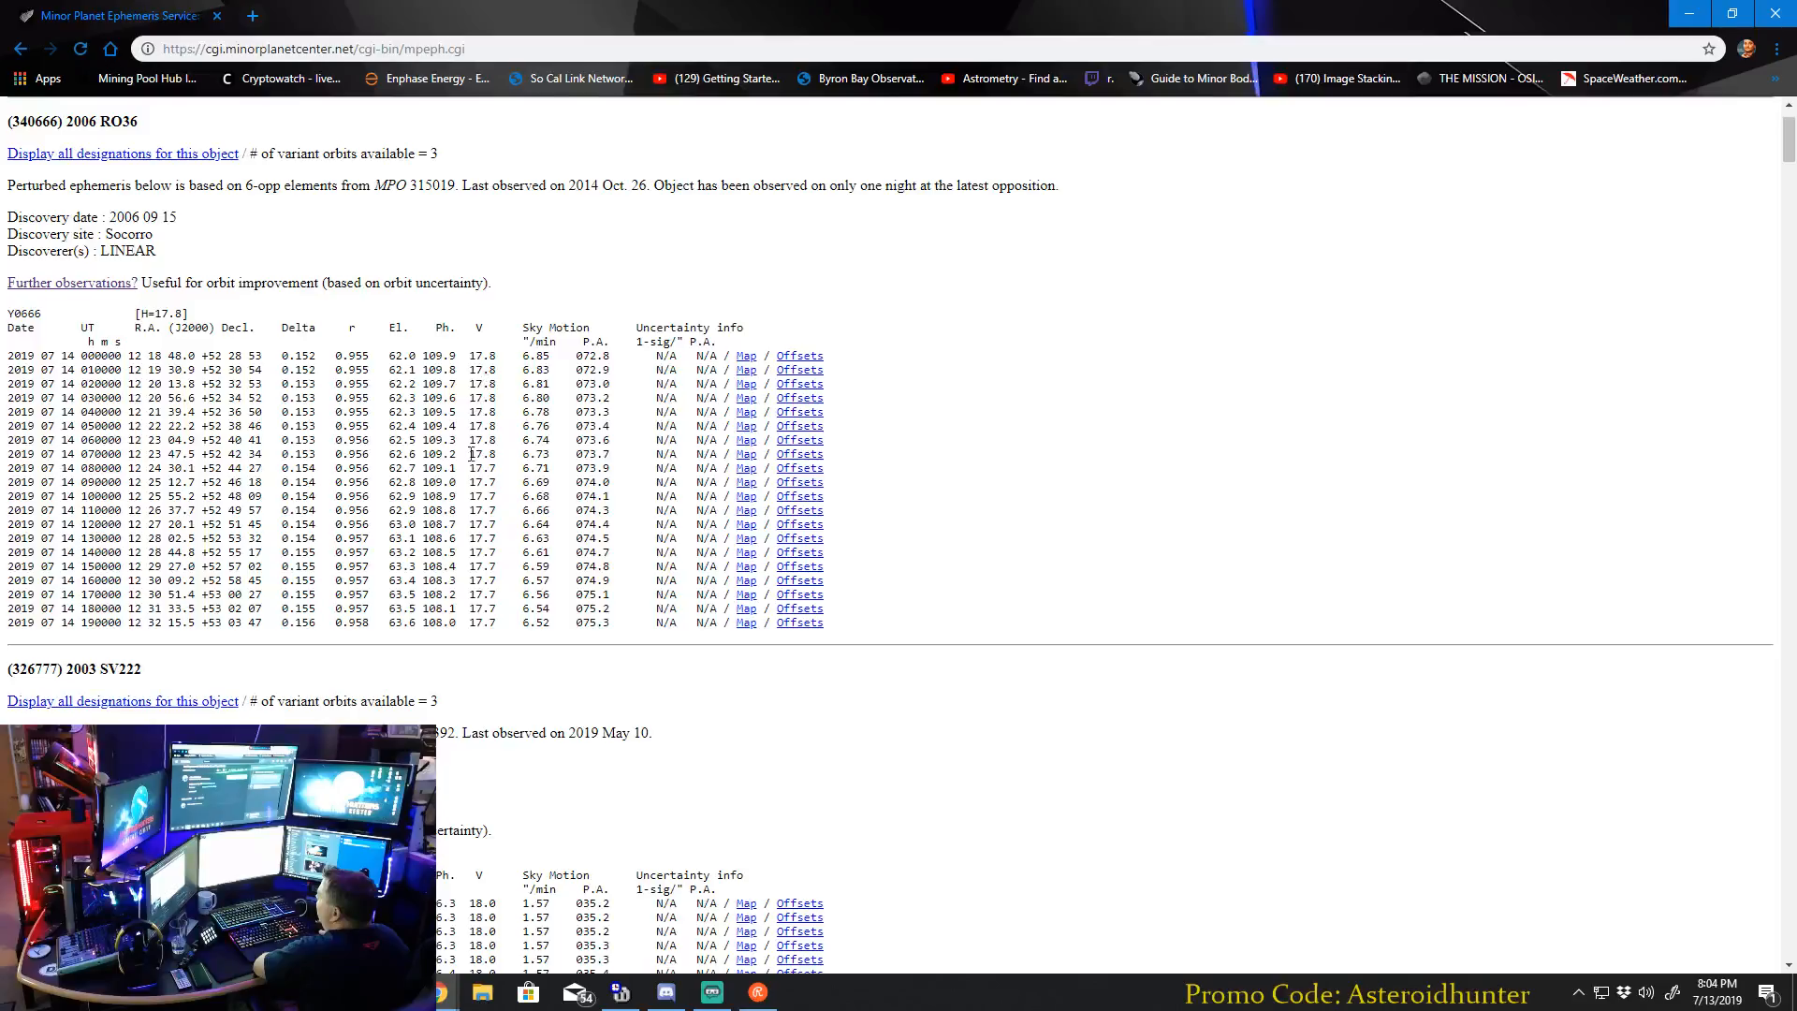
Examine the right ascension and declination coordinates in the first 2006 RO36 ephemeris, starting from the 000000 UT row.
left_click_drag(126, 361, 140, 371)
left_click(131, 358)
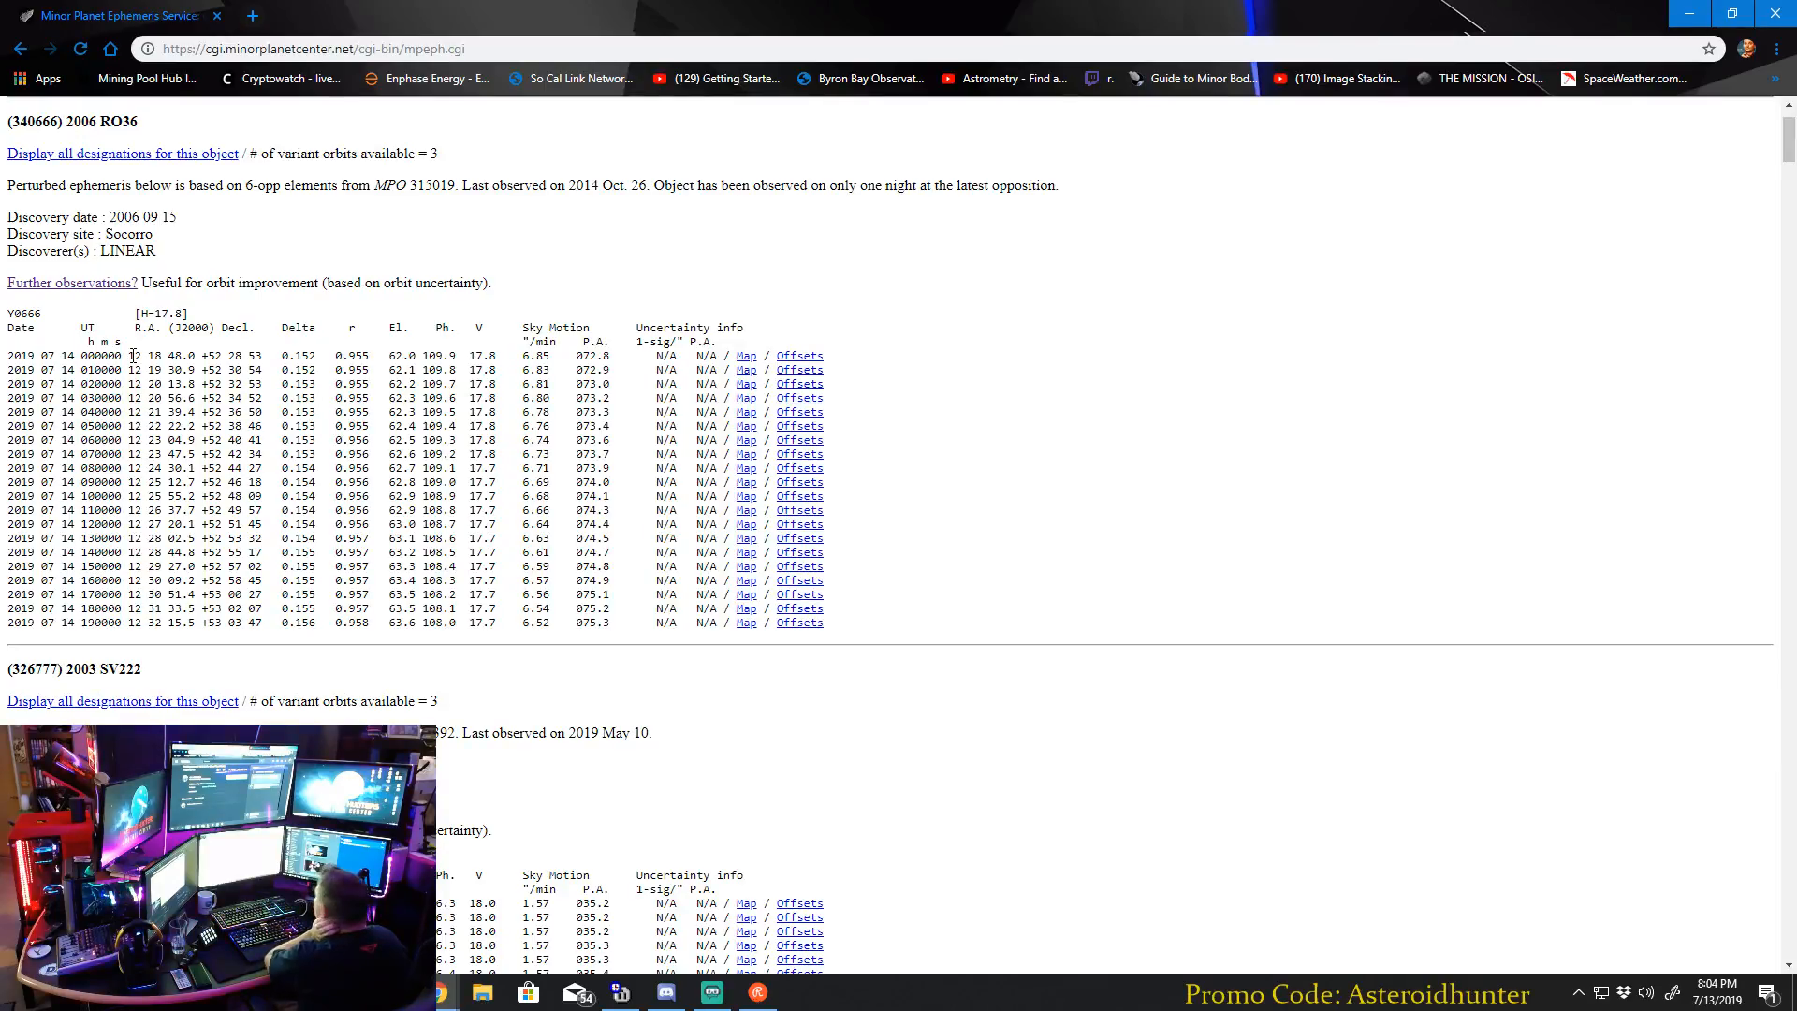
left_click_drag(129, 358, 131, 362)
left_click(131, 359)
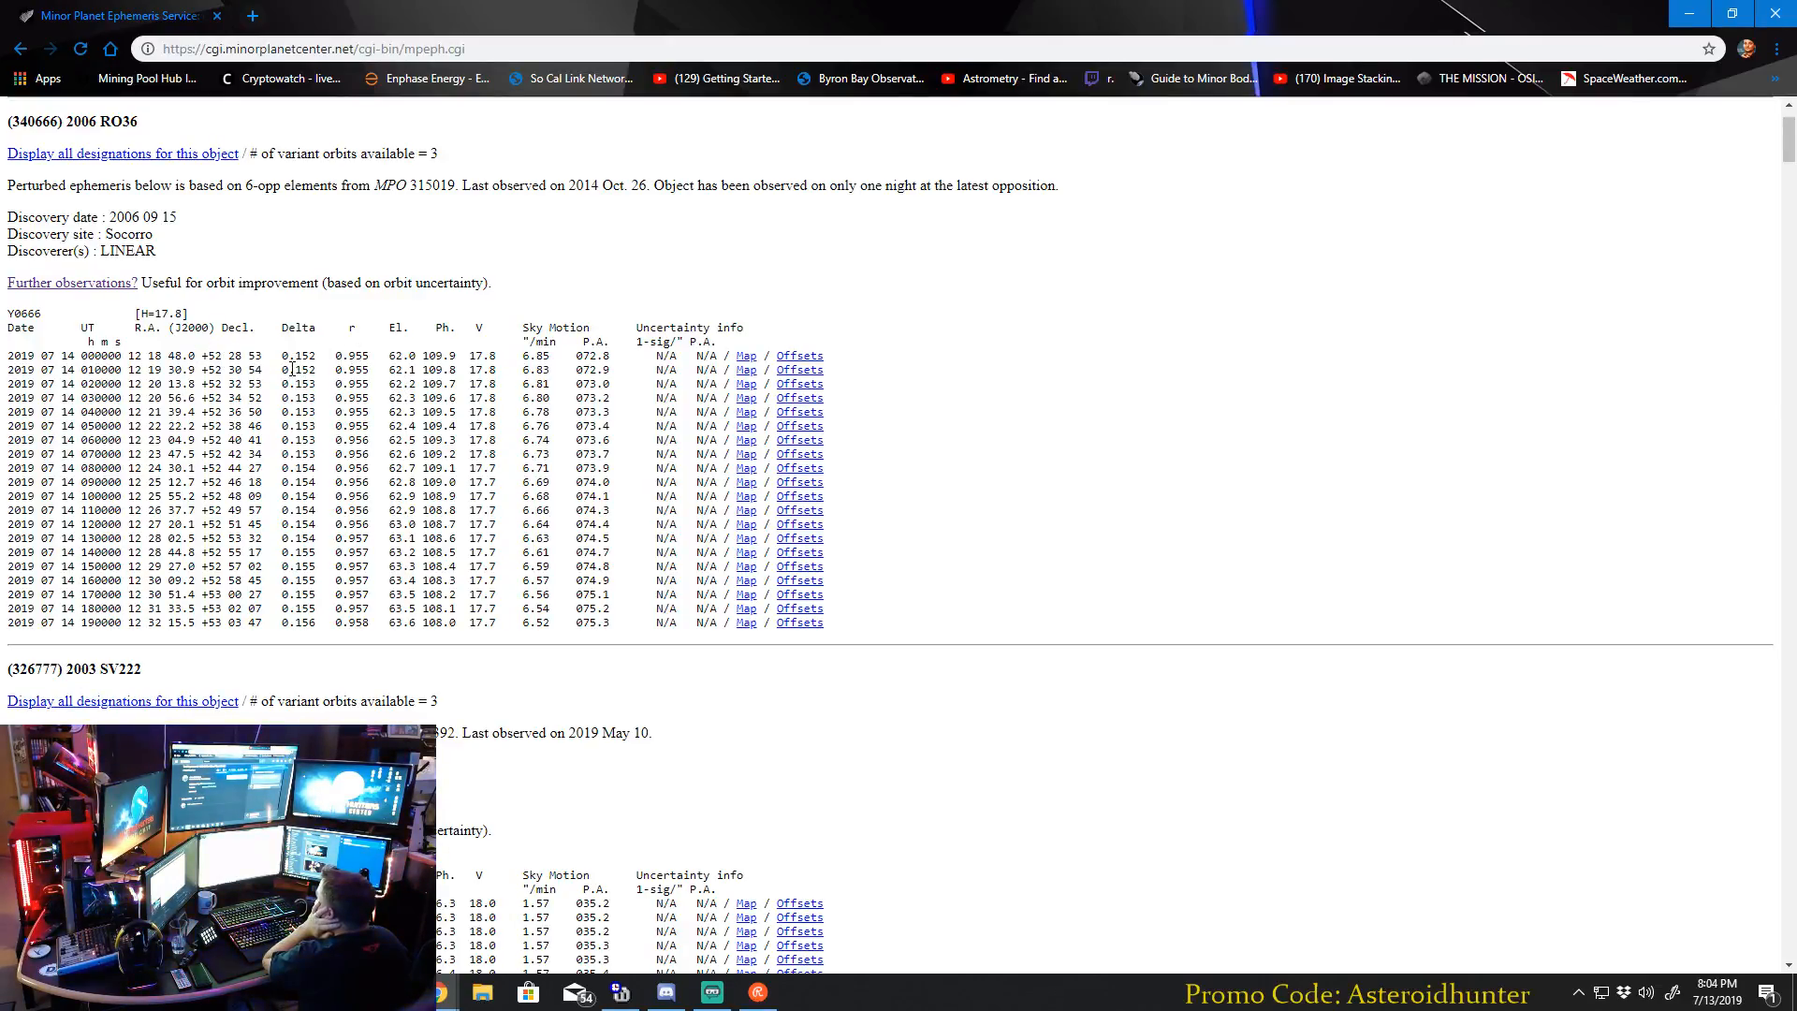
scroll(690, 358, "down", 1)
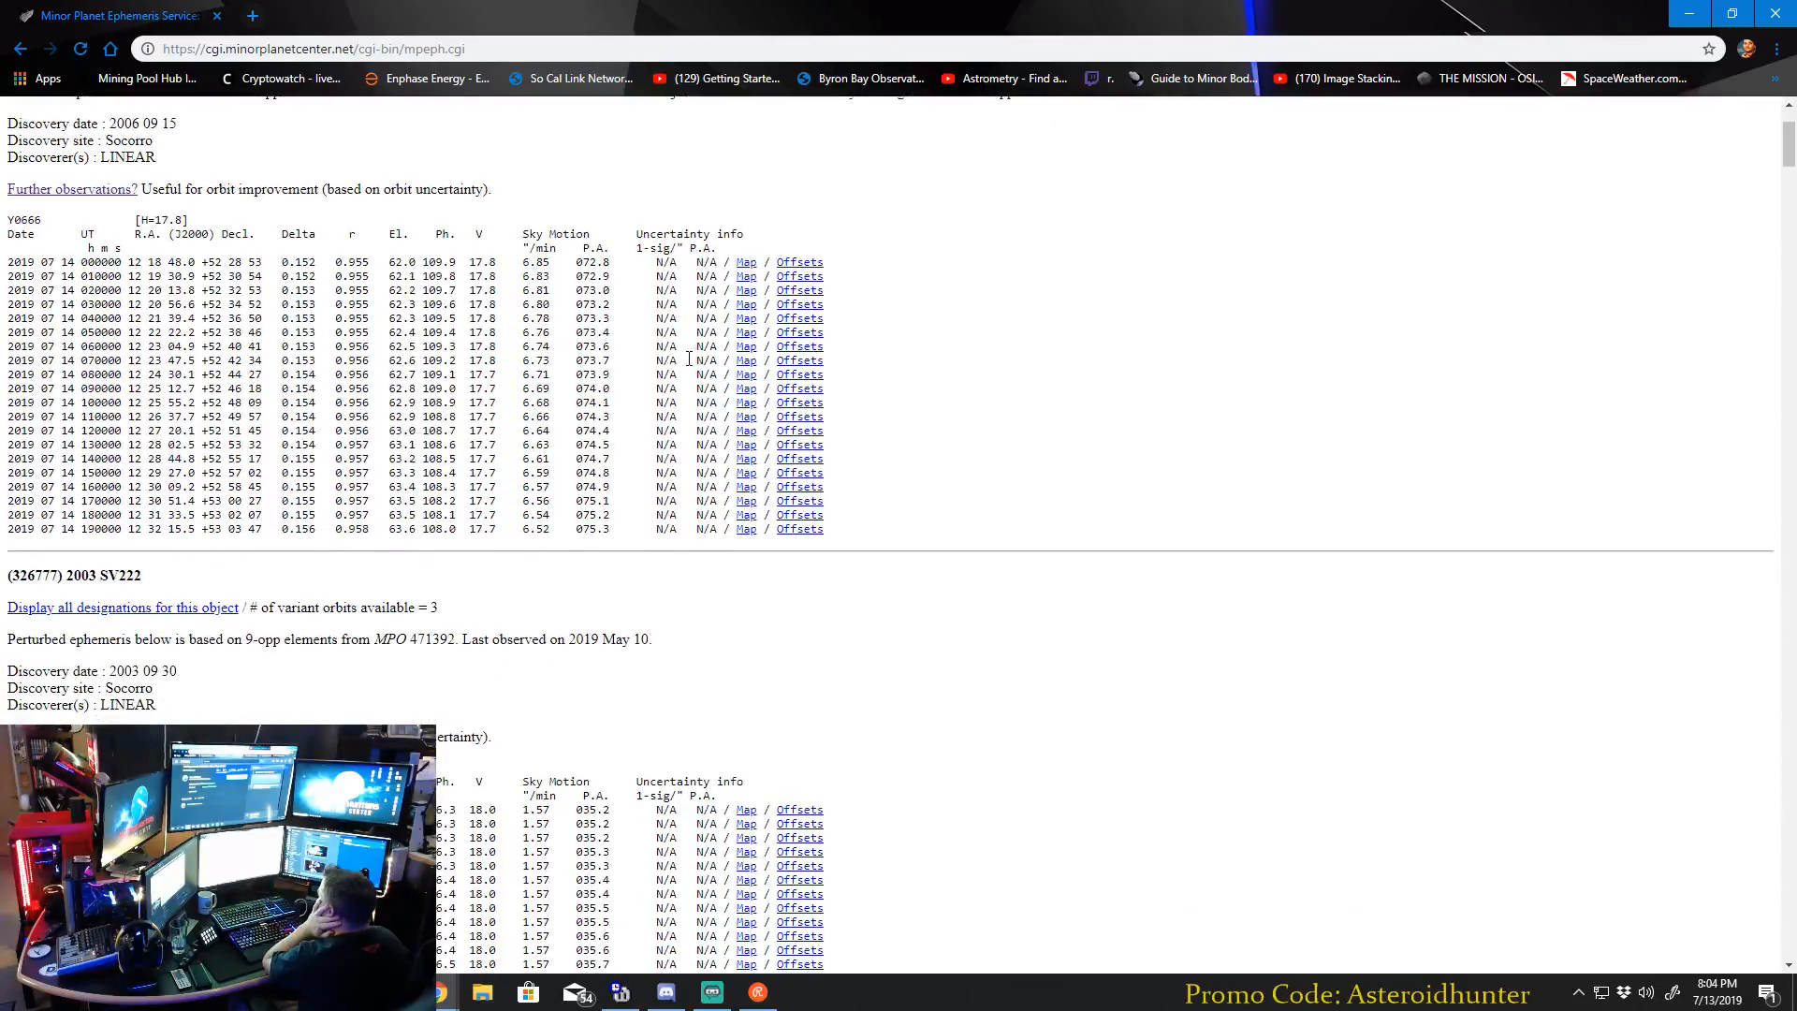
scroll(484, 421, "up", 1)
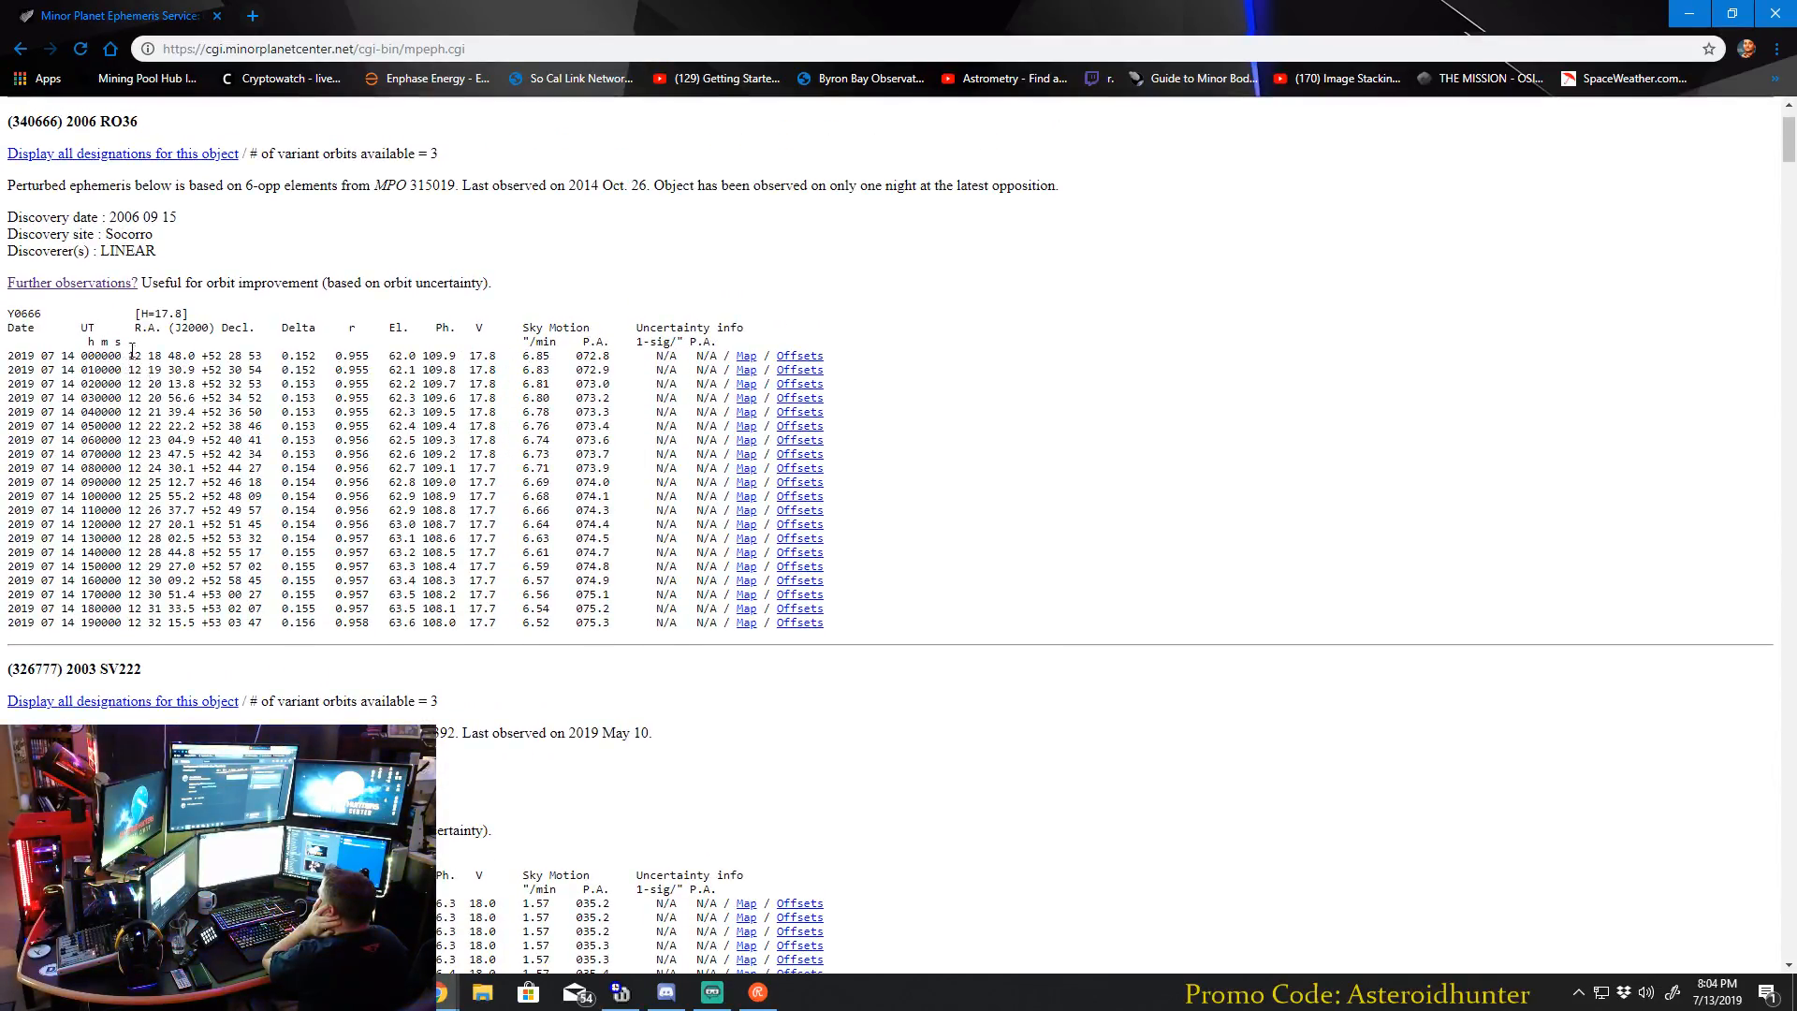
scroll(748, 398, "down", 3)
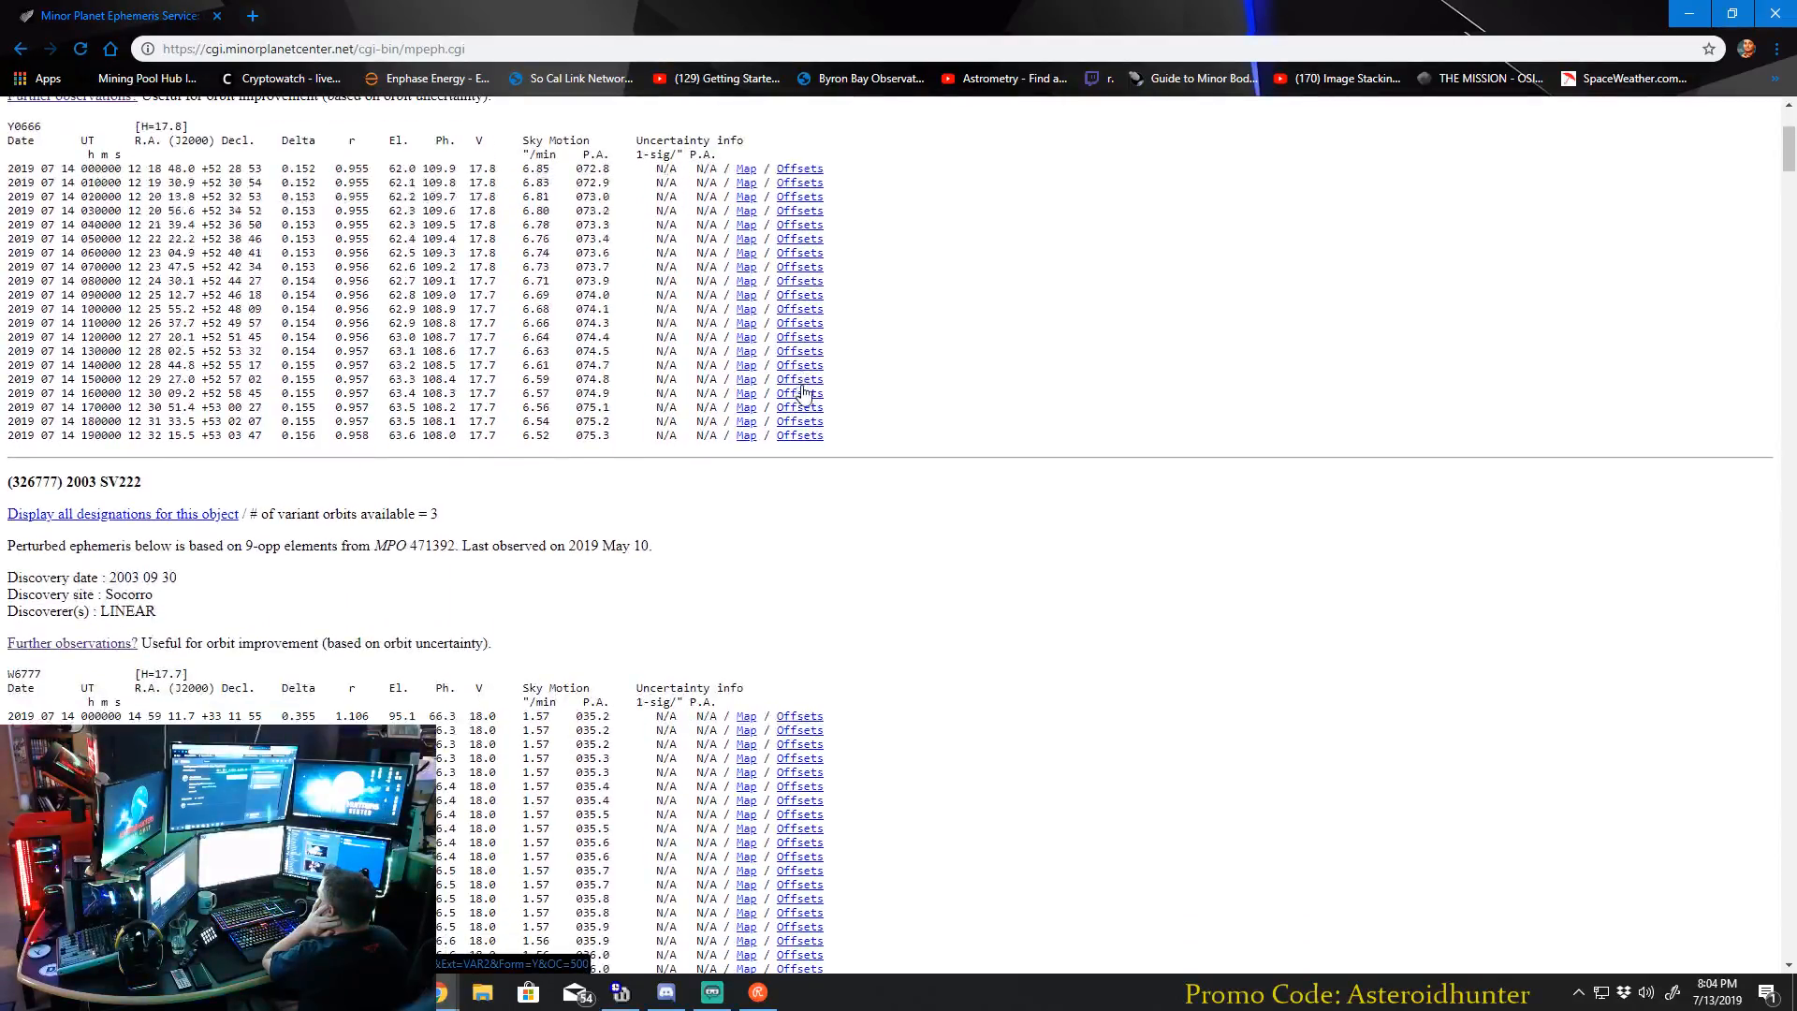
scroll(726, 454, "up", 2)
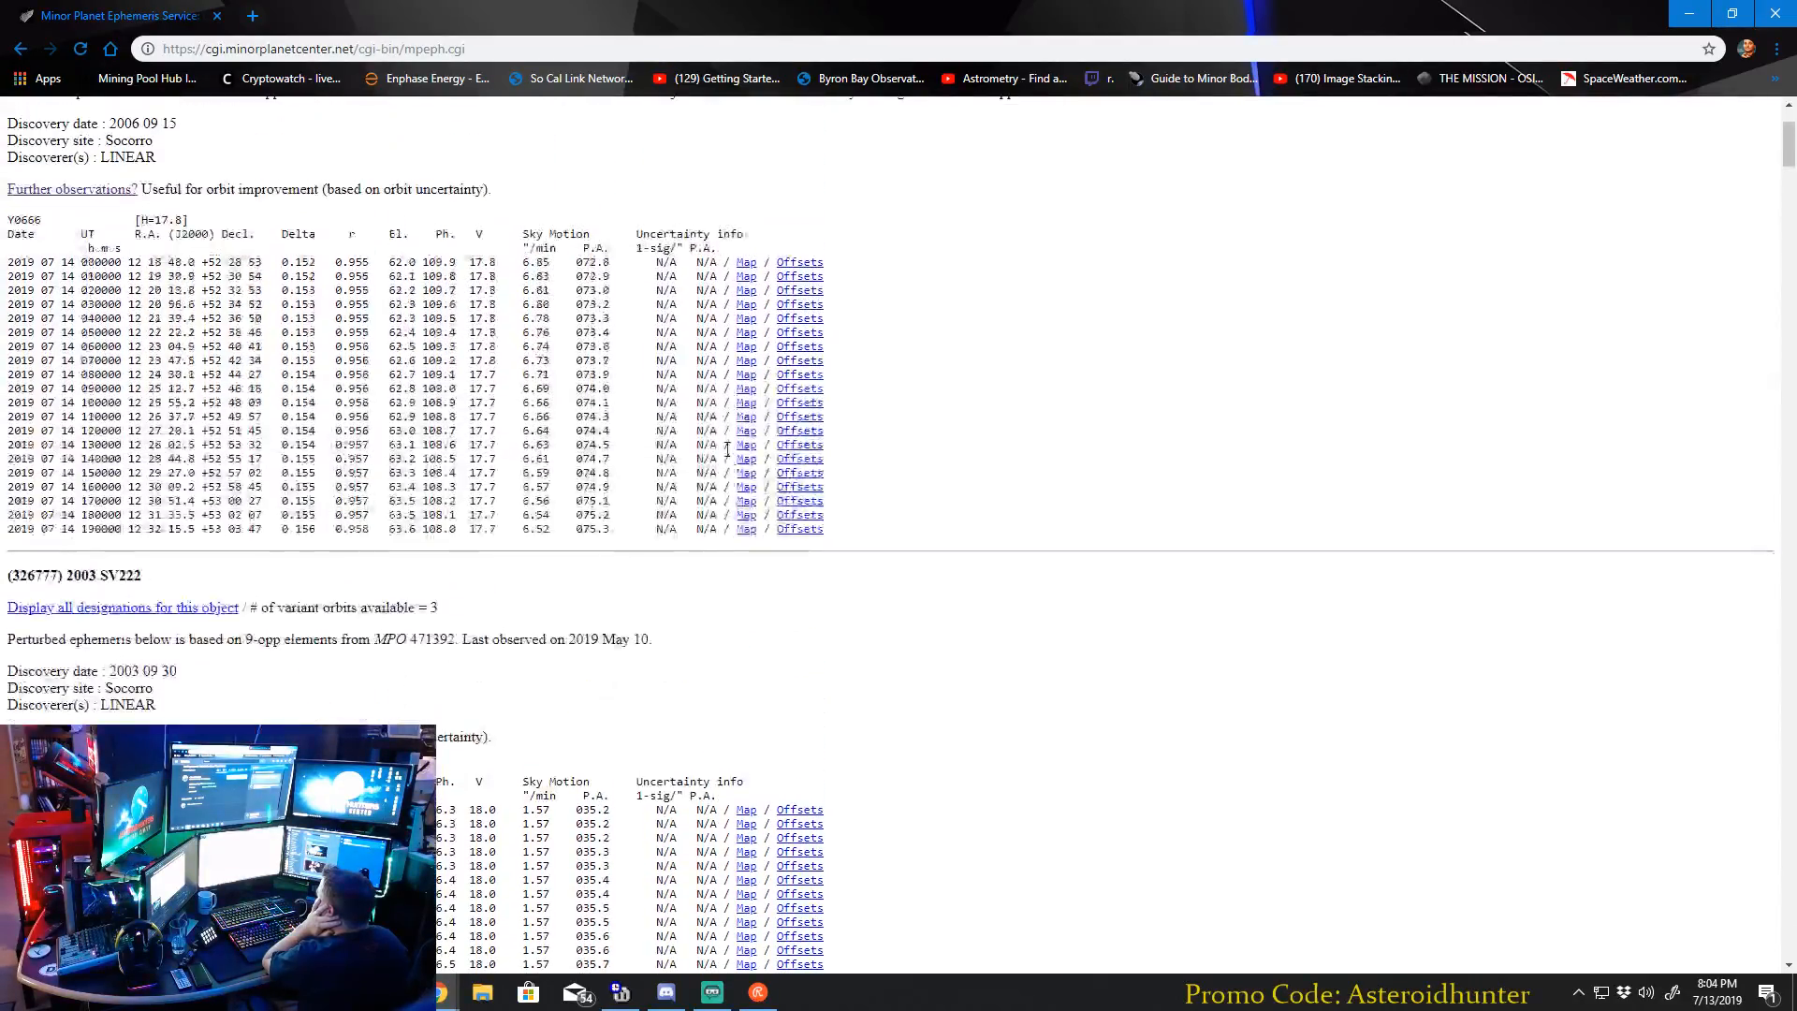
Examine the V magnitude and sky motion values of 2003 SV222 and 1998 OH.
scroll(538, 393, "down", 3)
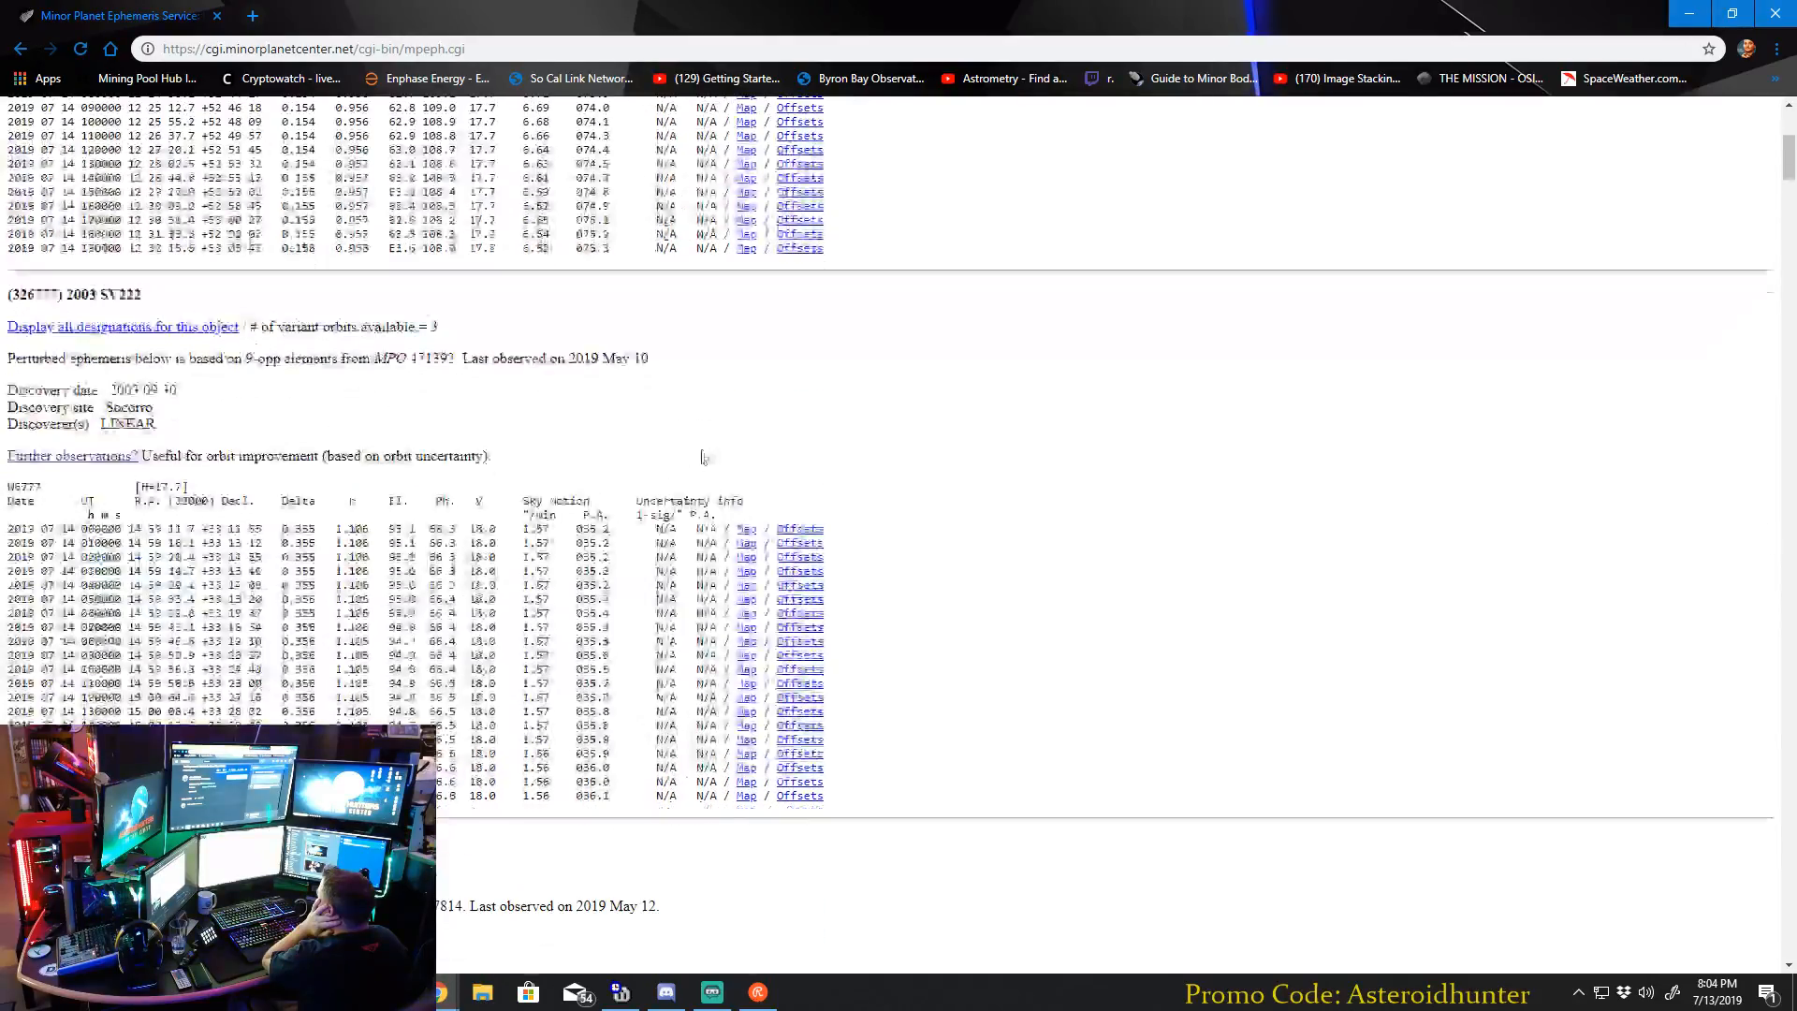
scroll(555, 400, "down", 1)
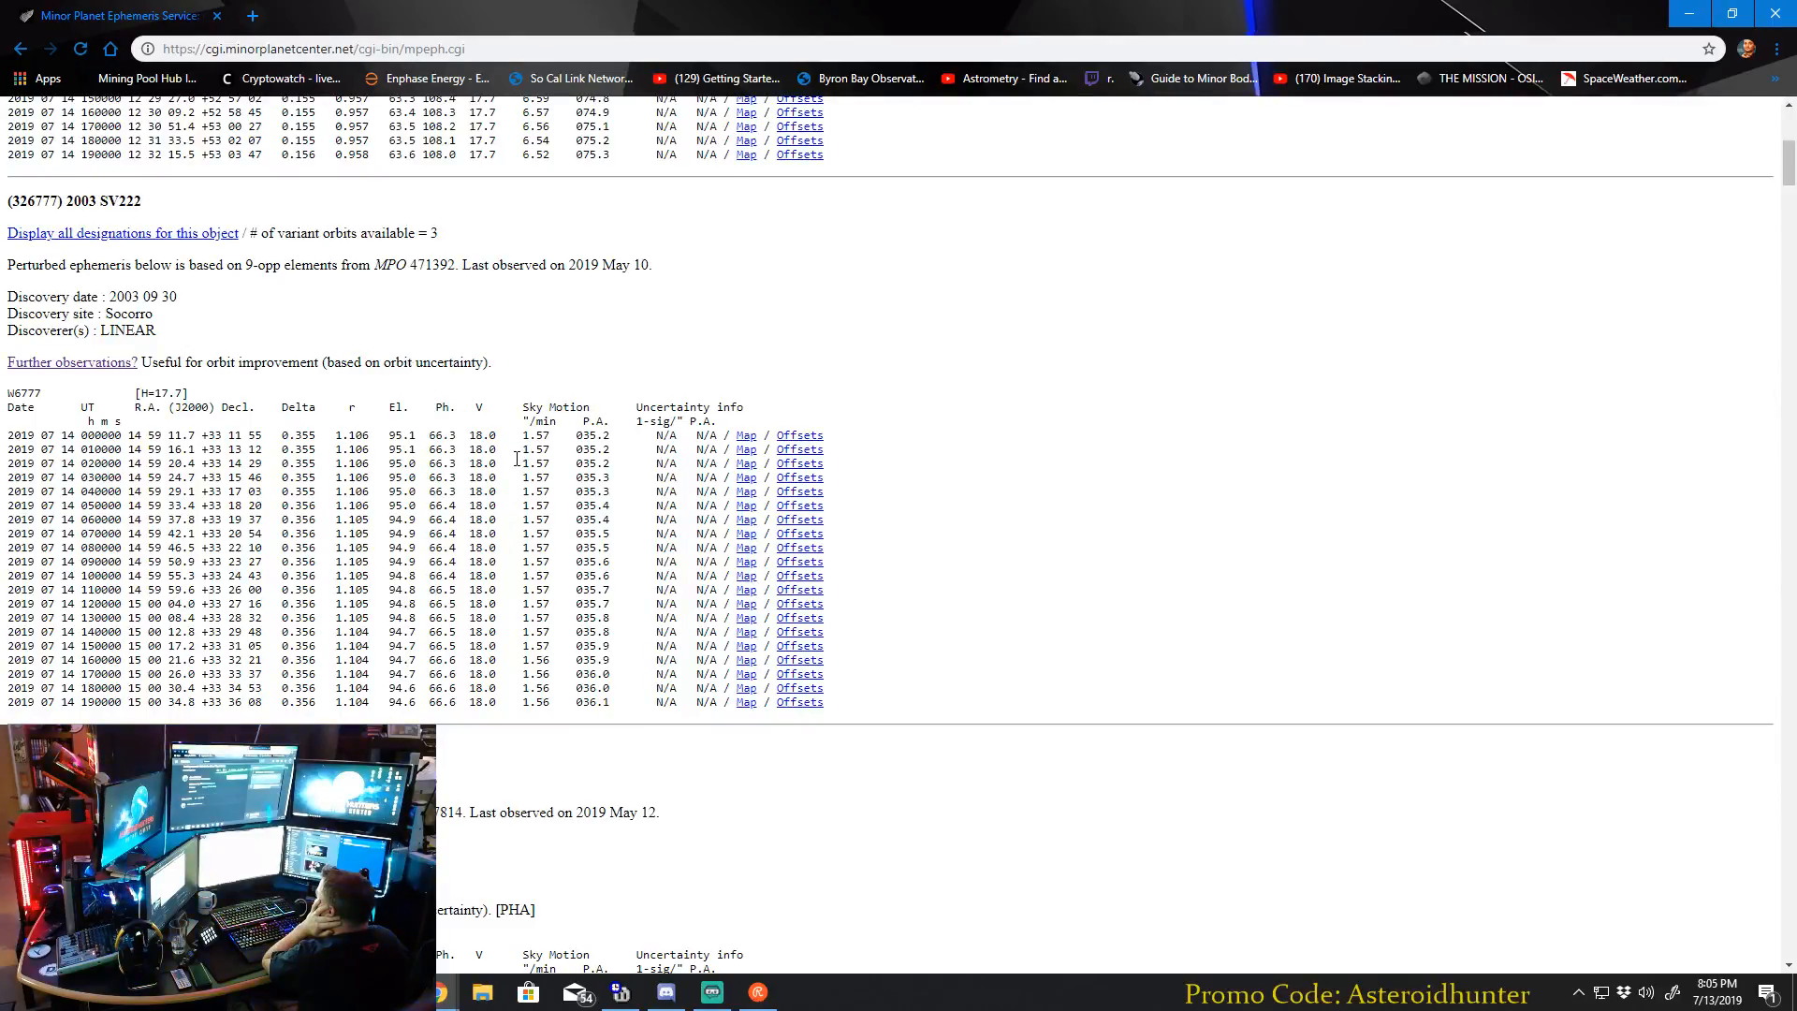
scroll(565, 398, "down", 1)
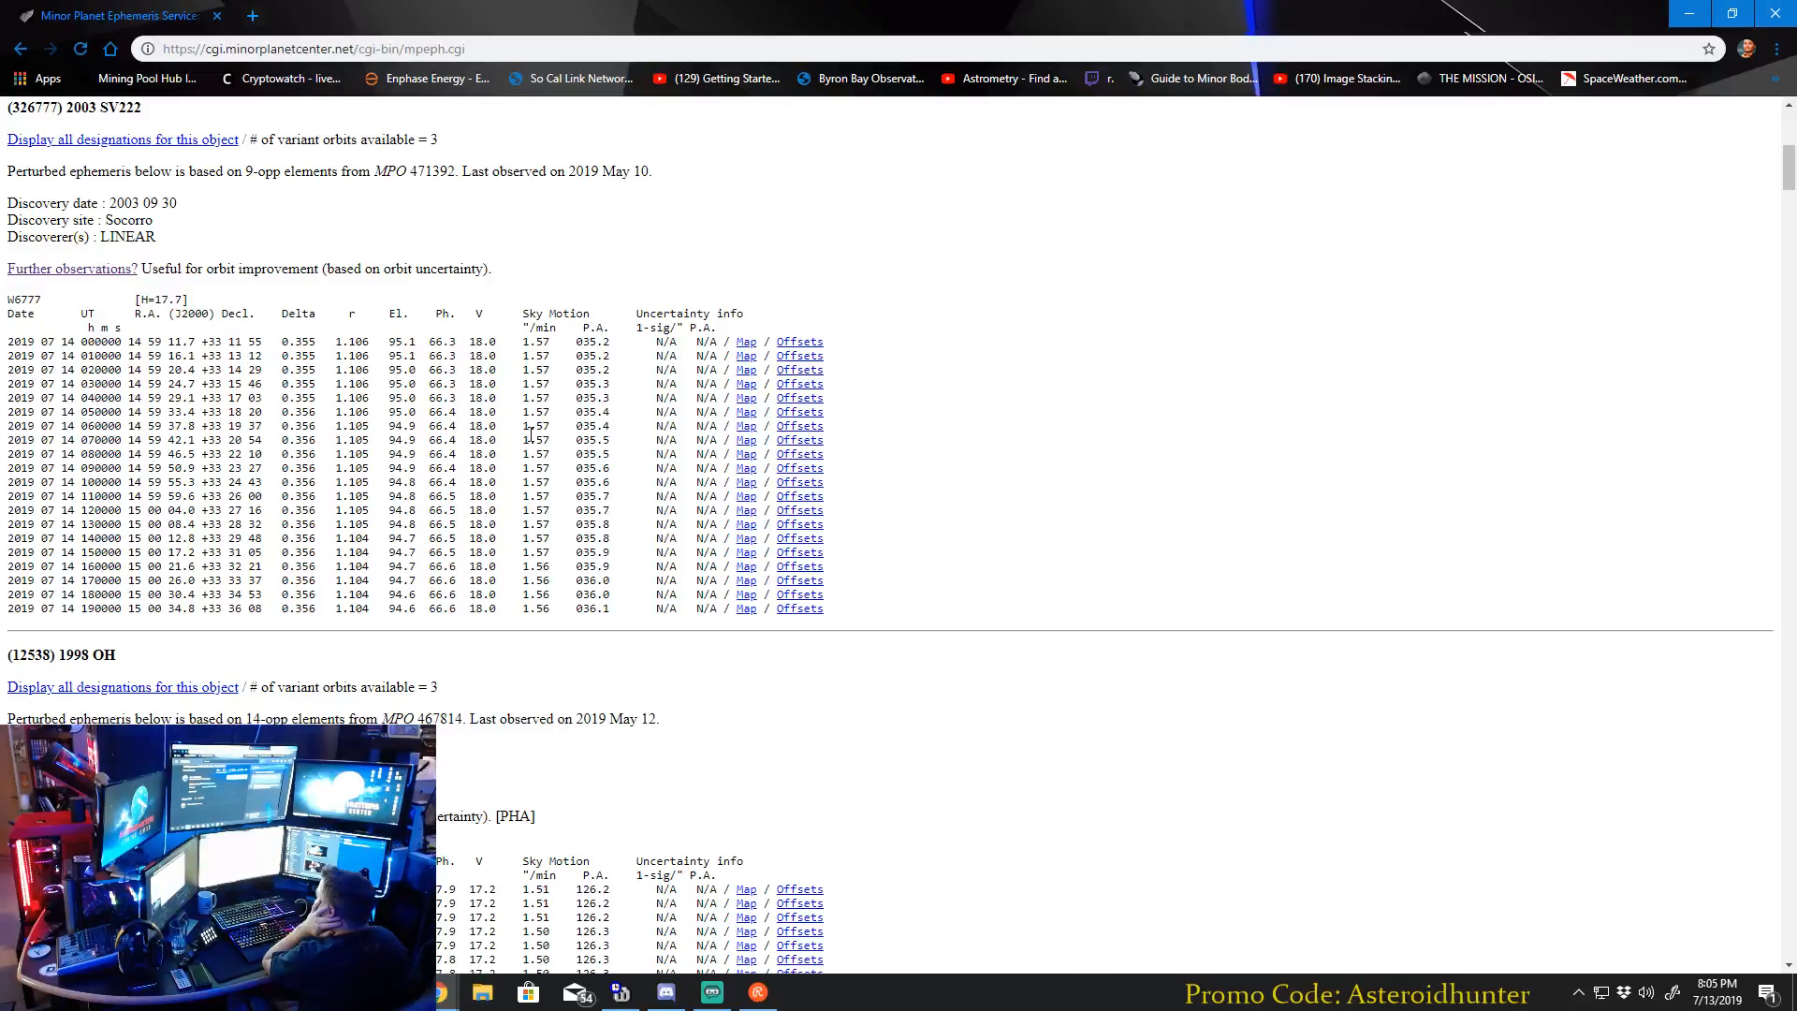
scroll(489, 438, "down", 5)
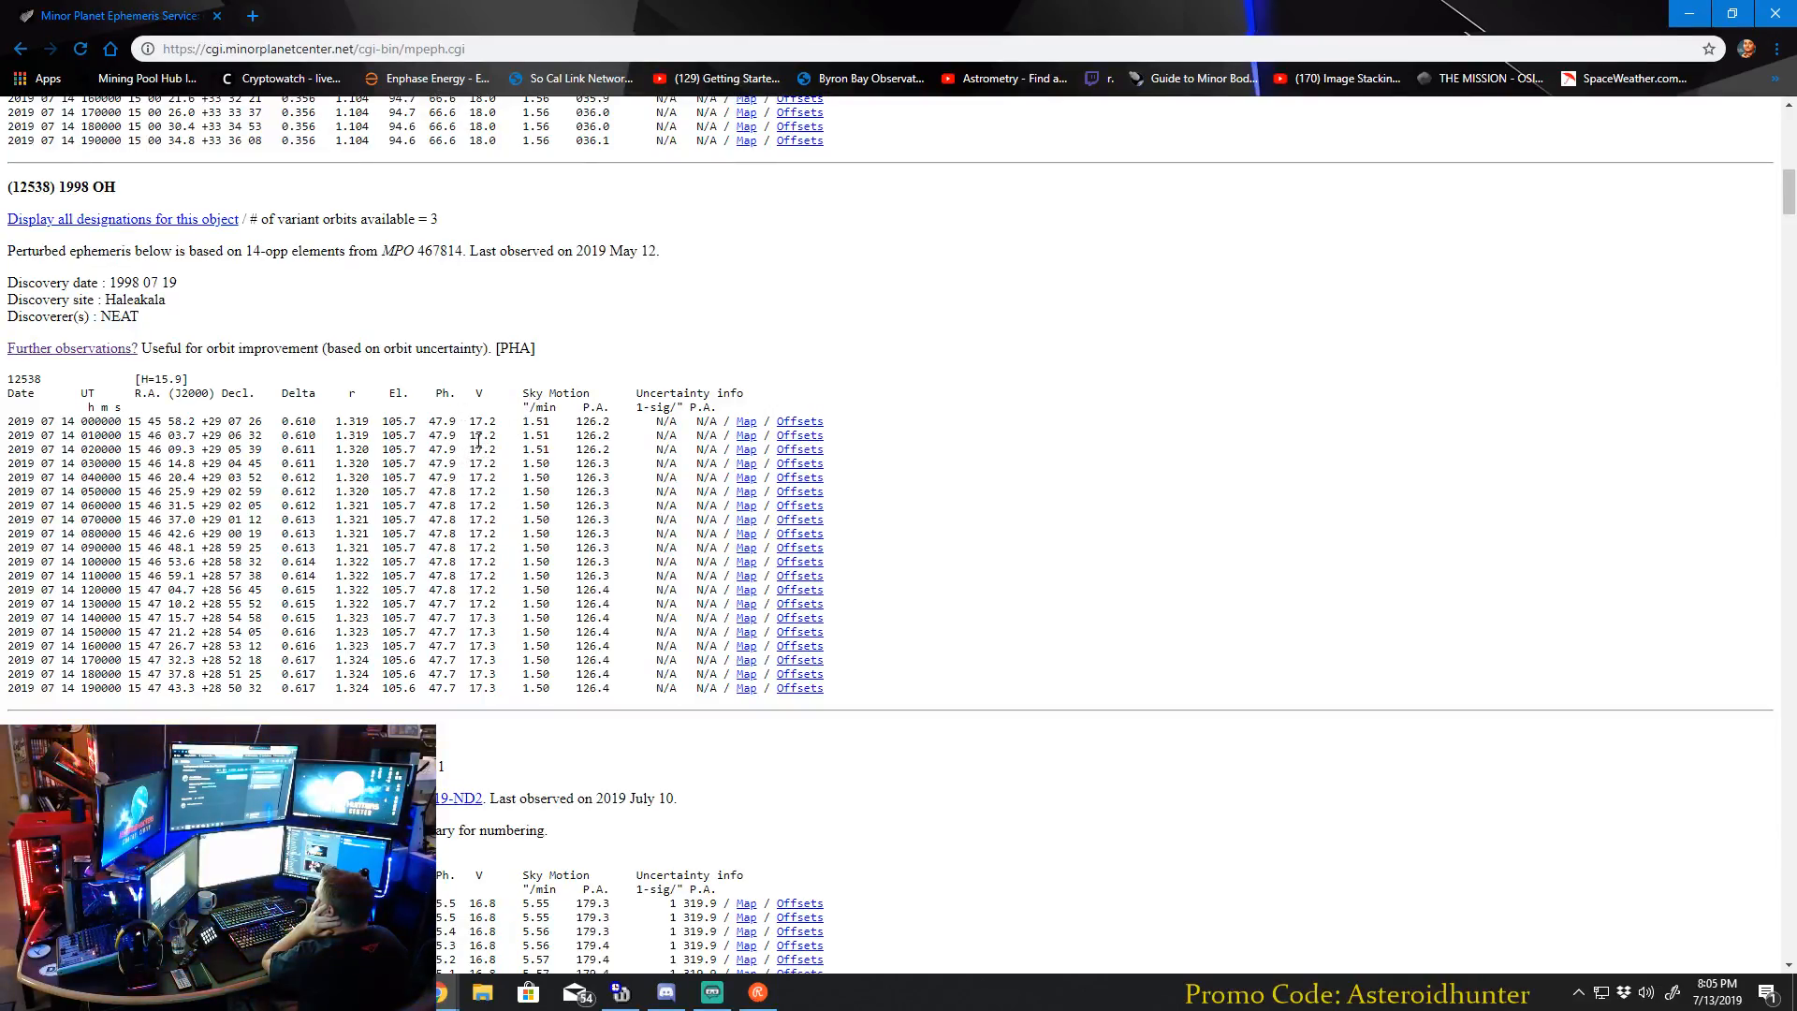
Compare the ephemerides from 2016 AU130 down to the repeated 2006 RO36 entry, and go back to 2016 AU130.
scroll(478, 439, "down", 5)
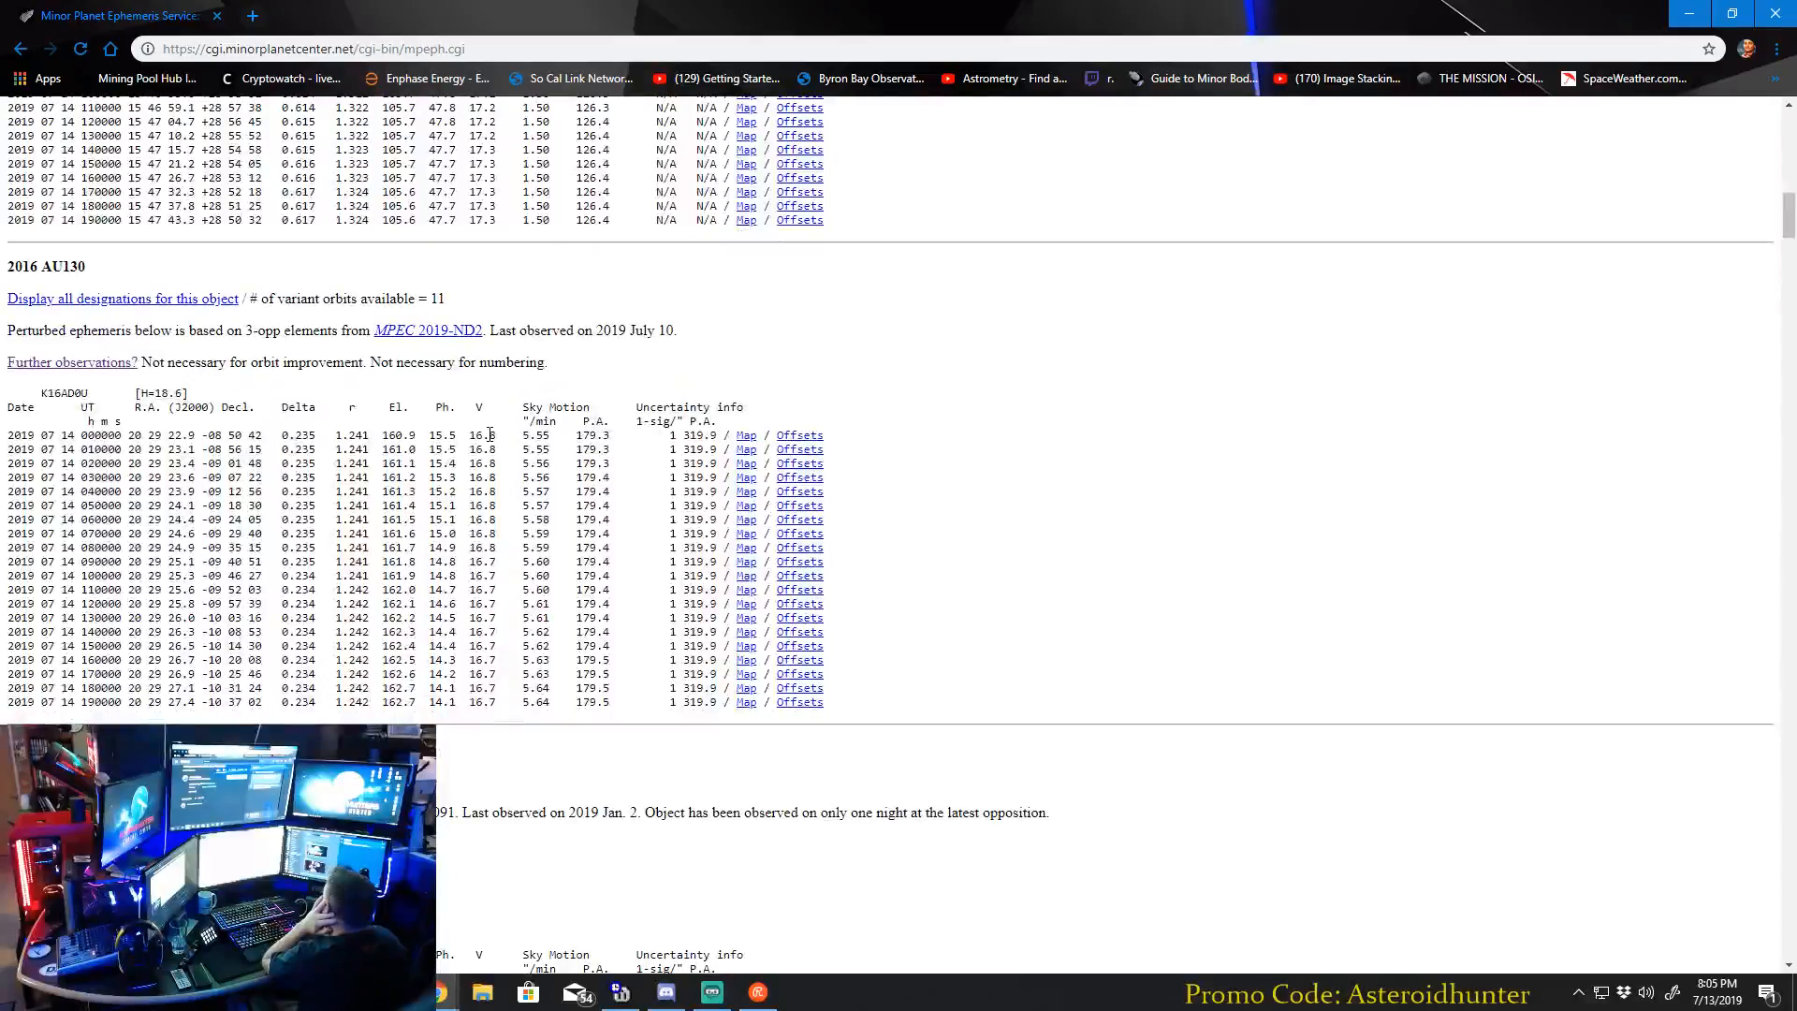
scroll(490, 434, "down", 1)
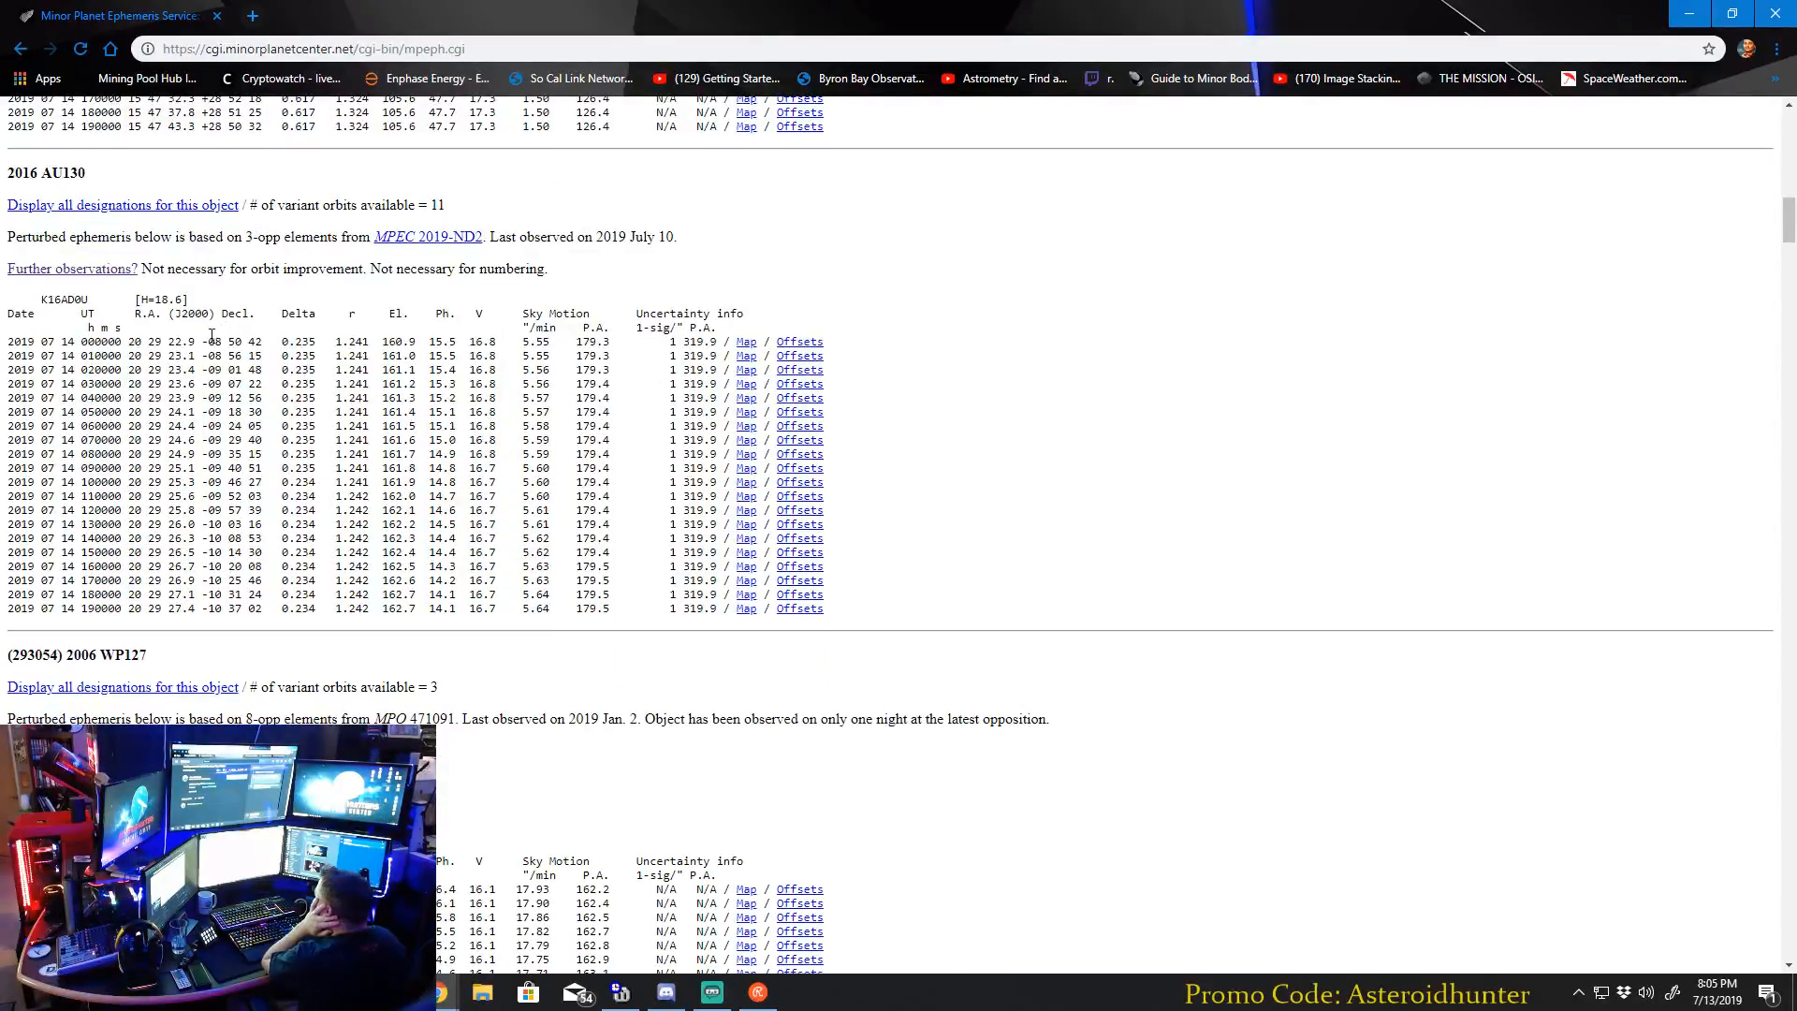
scroll(271, 334, "down", 15)
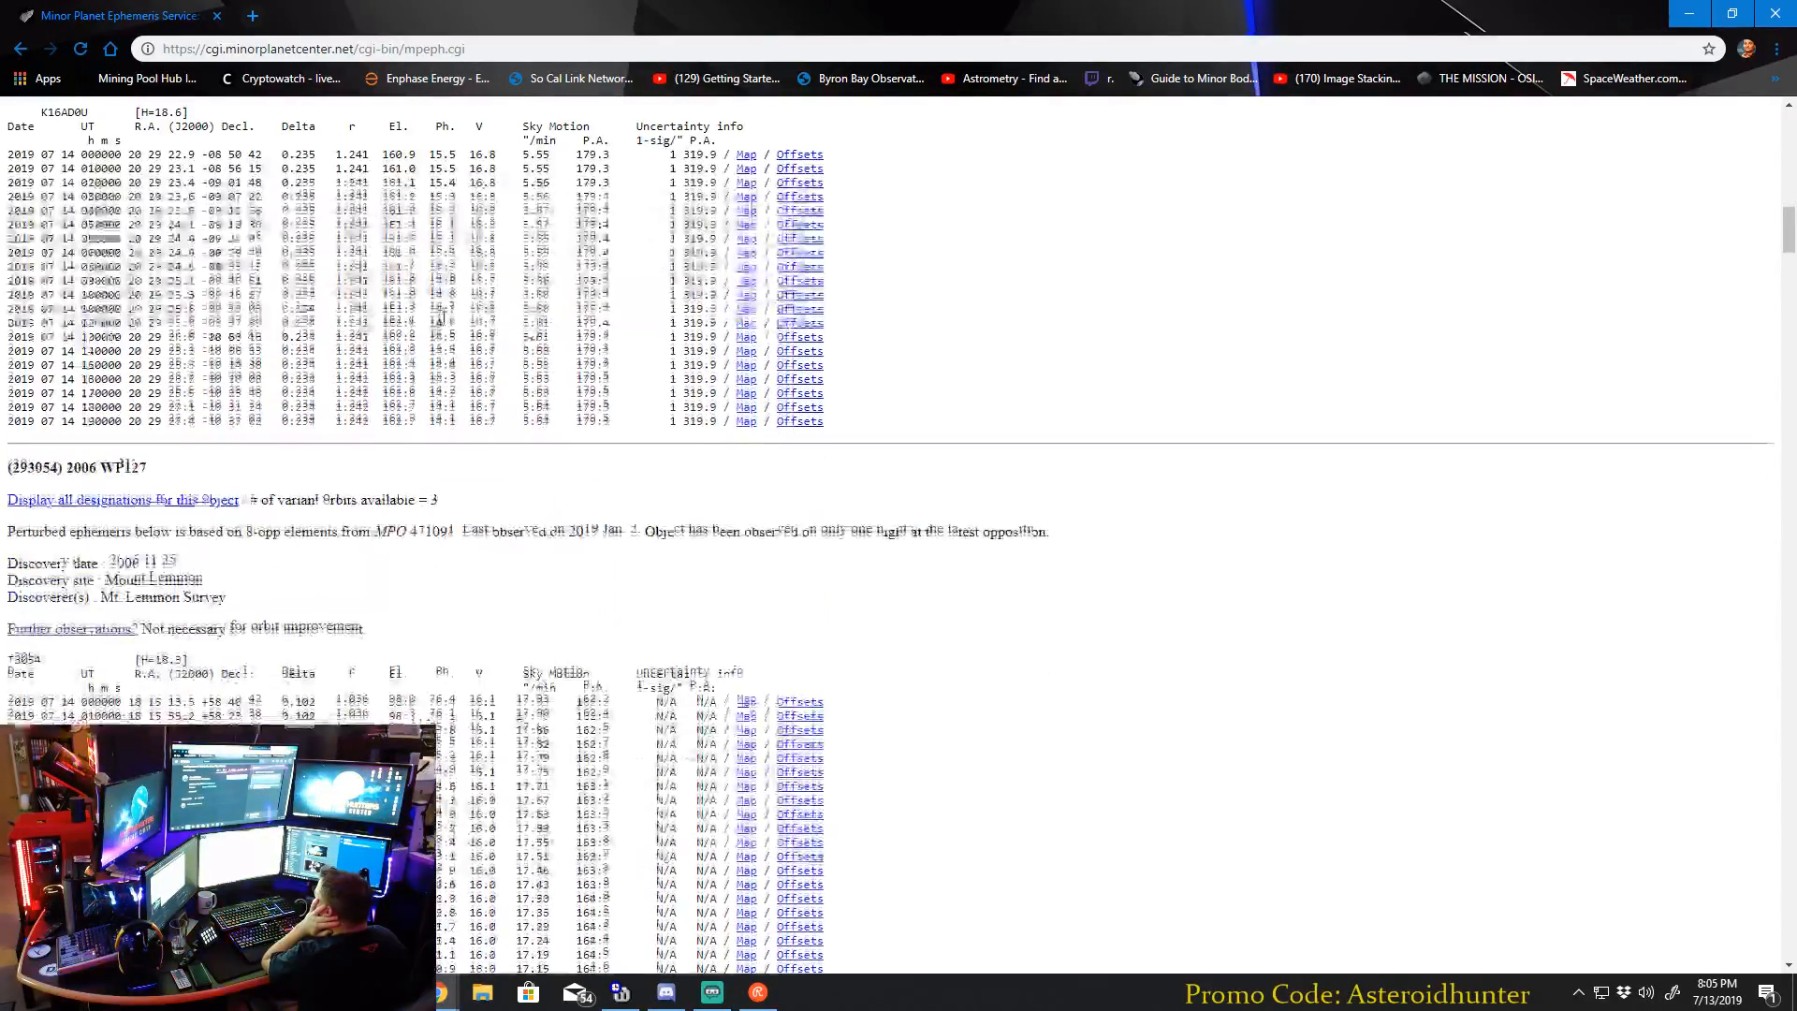
scroll(439, 322, "down", 5)
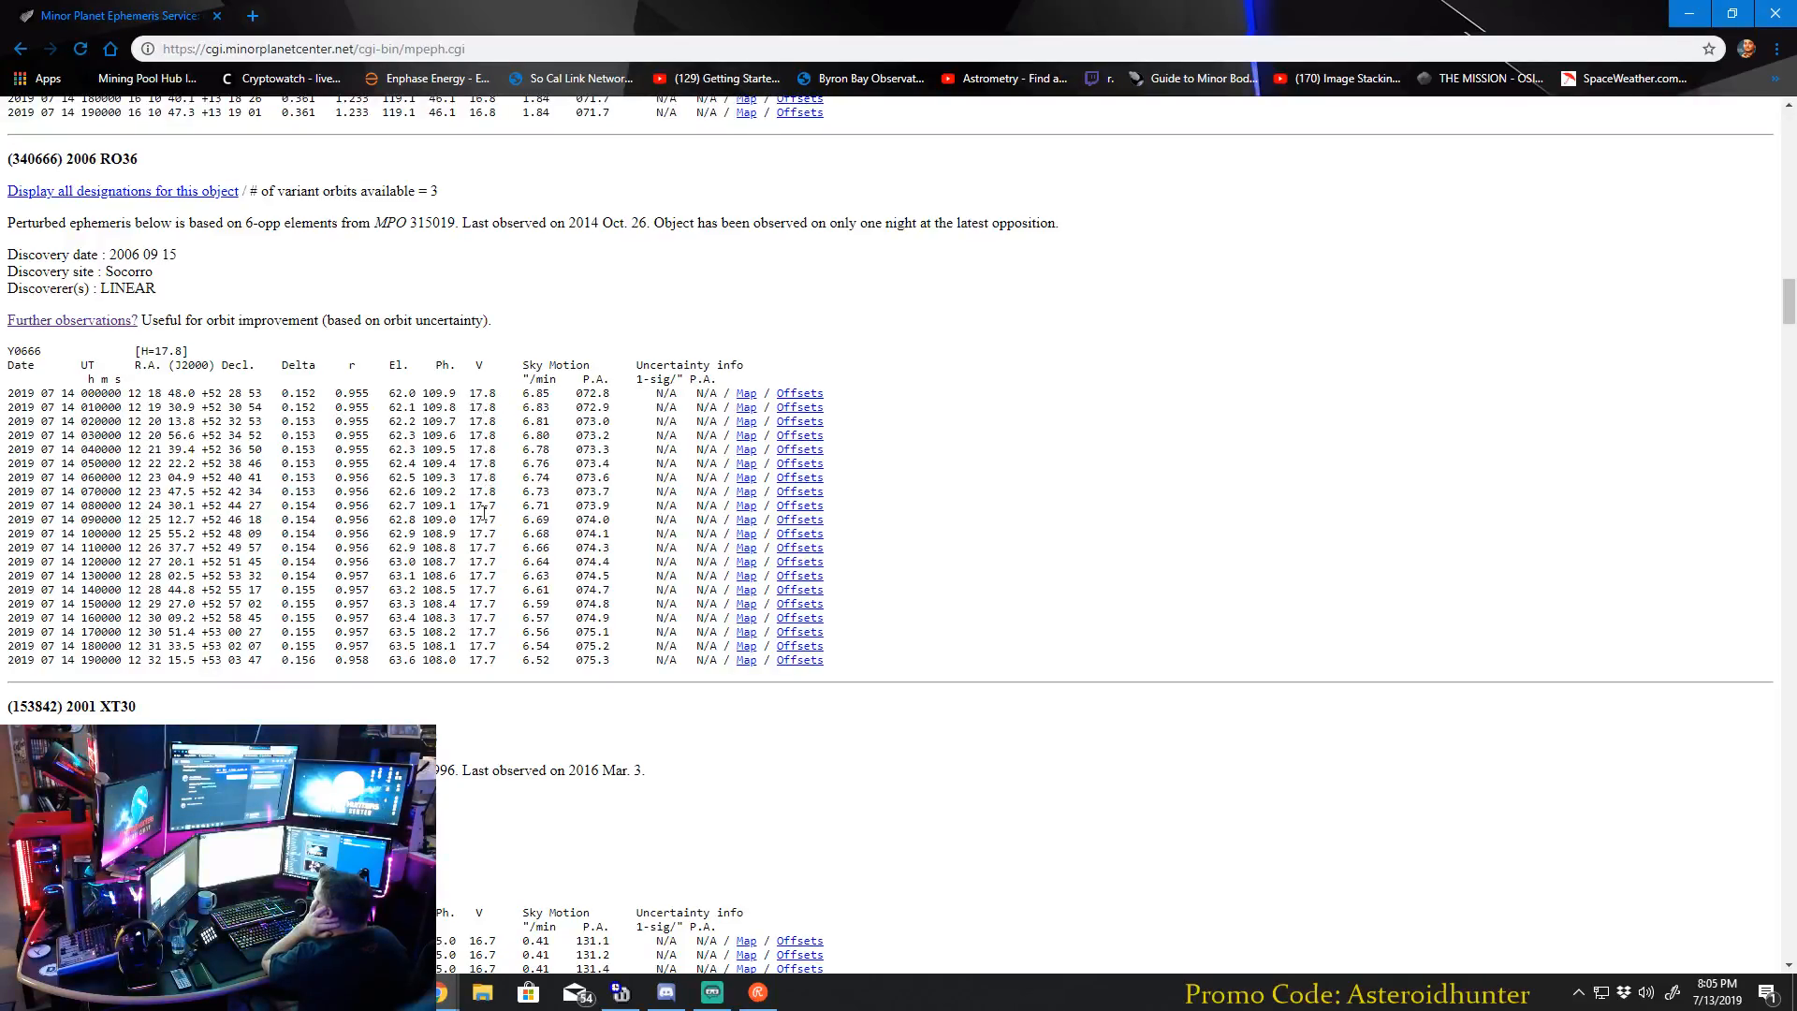
scroll(559, 458, "down", 14)
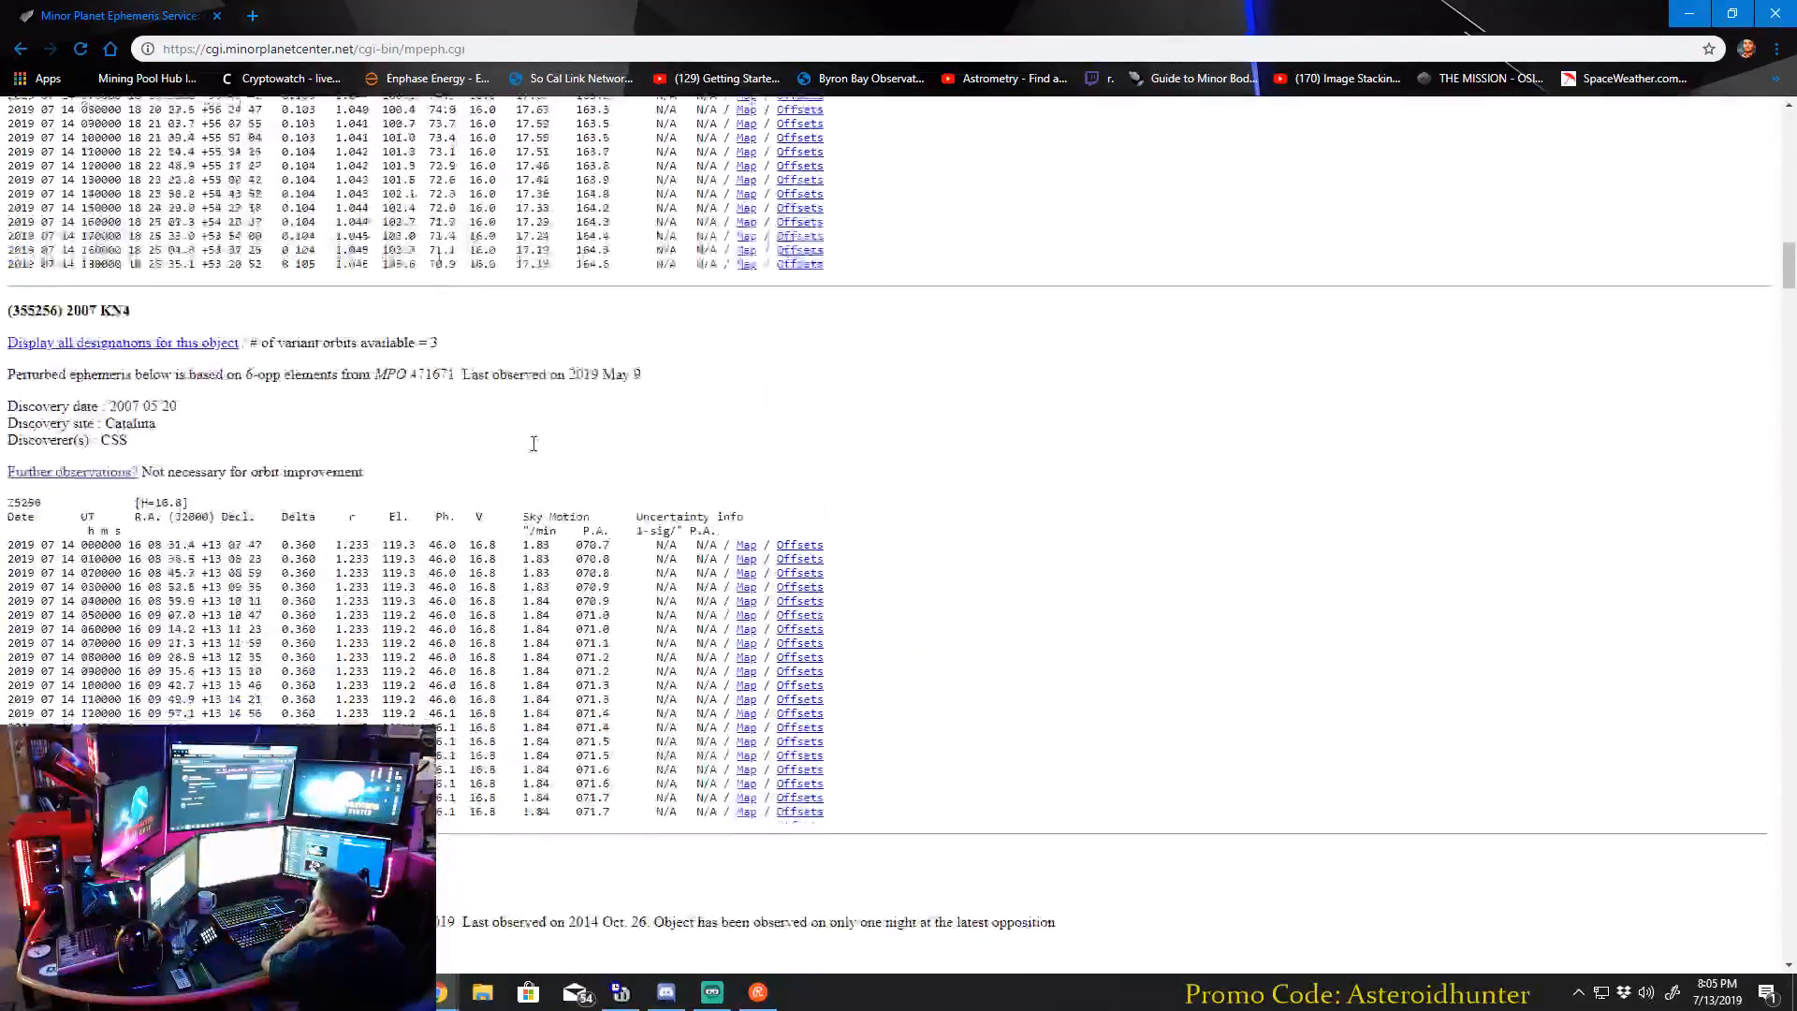
scroll(533, 447, "down", 15)
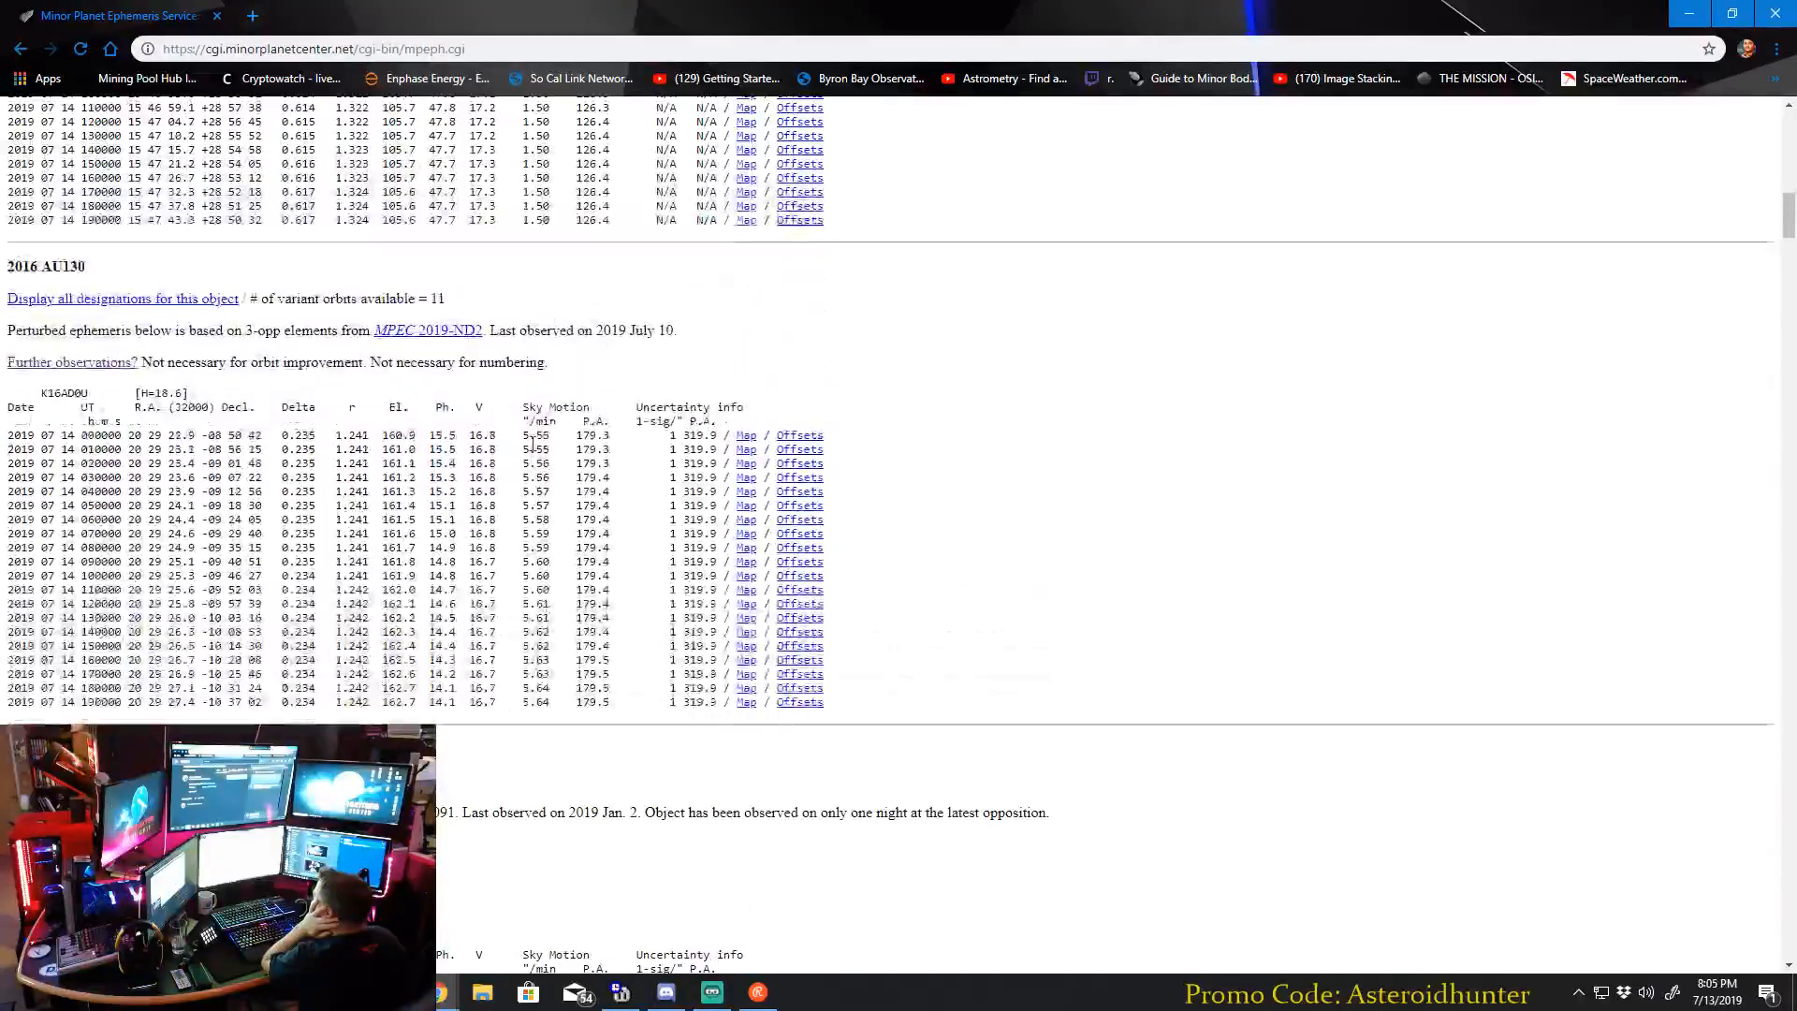
Inspect the 000000 UT row of the 2016 AU130 ephemeris, from the time across its coordinates to Delta.
scroll(532, 451, "down", 1)
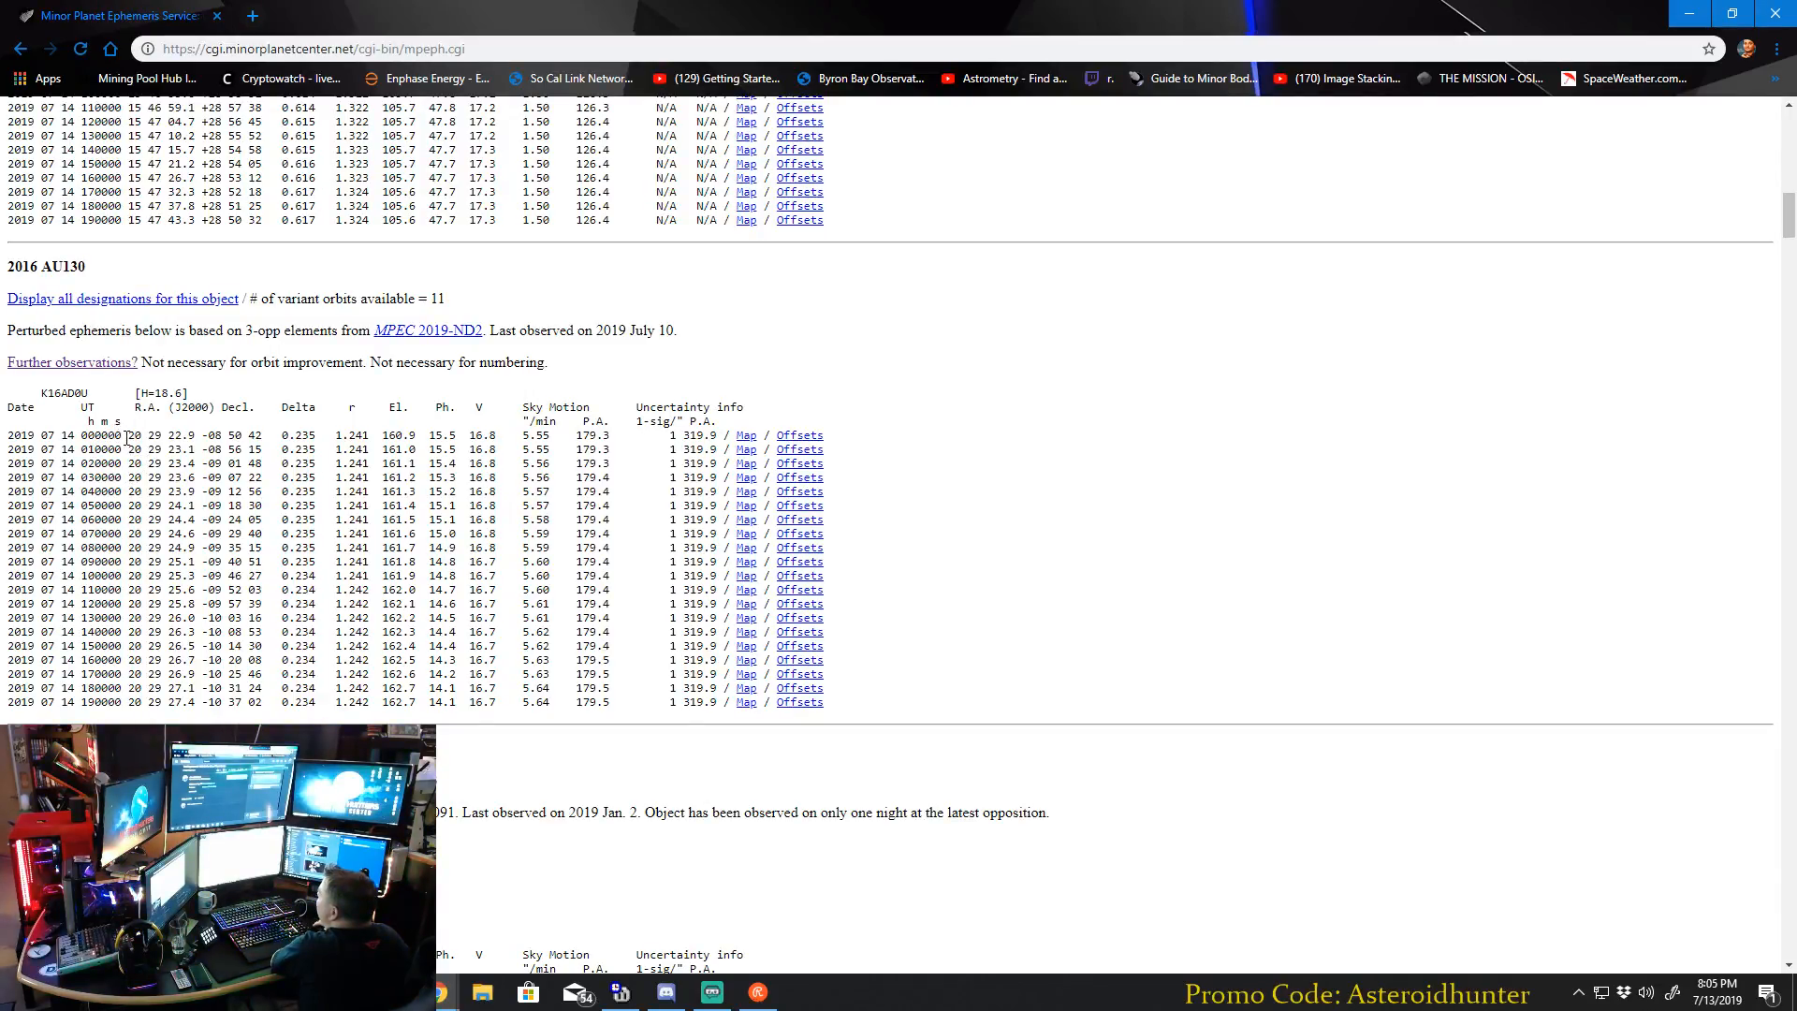
left_click_drag(108, 436, 309, 436)
left_click(327, 453)
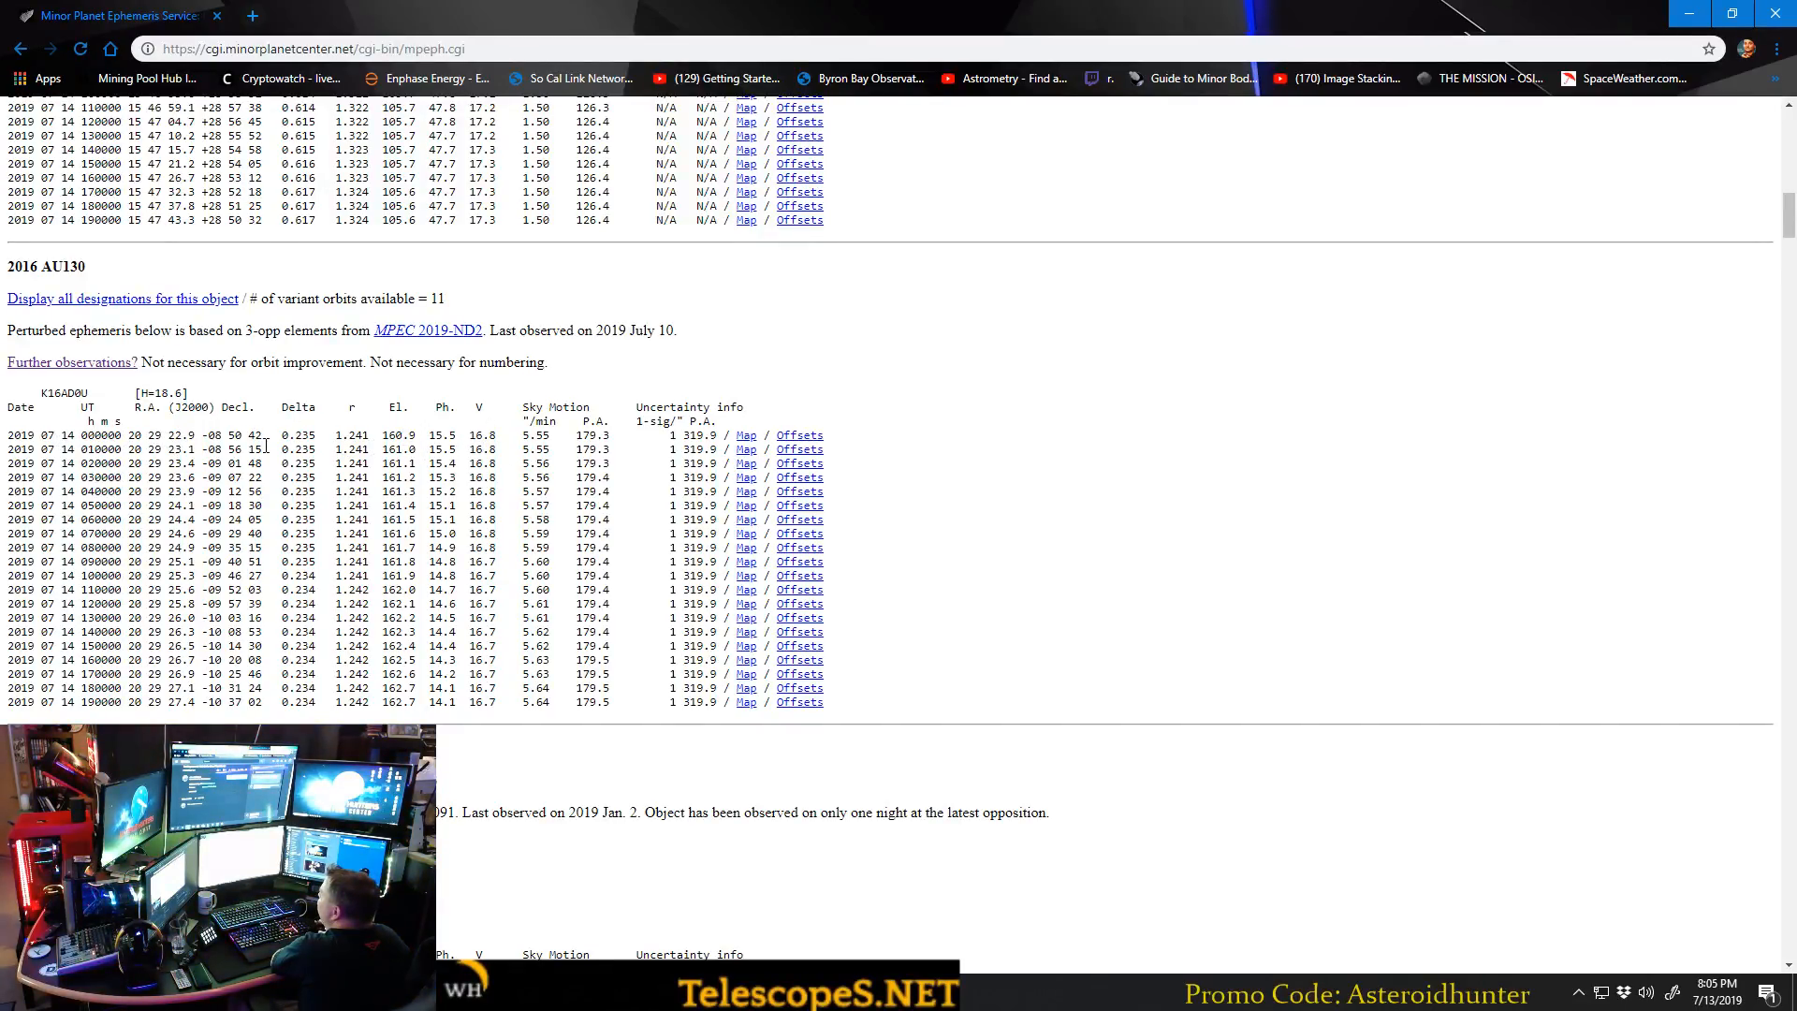
Go back to 1998 OH and inspect the date, coordinates and distances in its 000000 UT row.
scroll(266, 446, "up", 9)
scroll(81, 358, "down", 2)
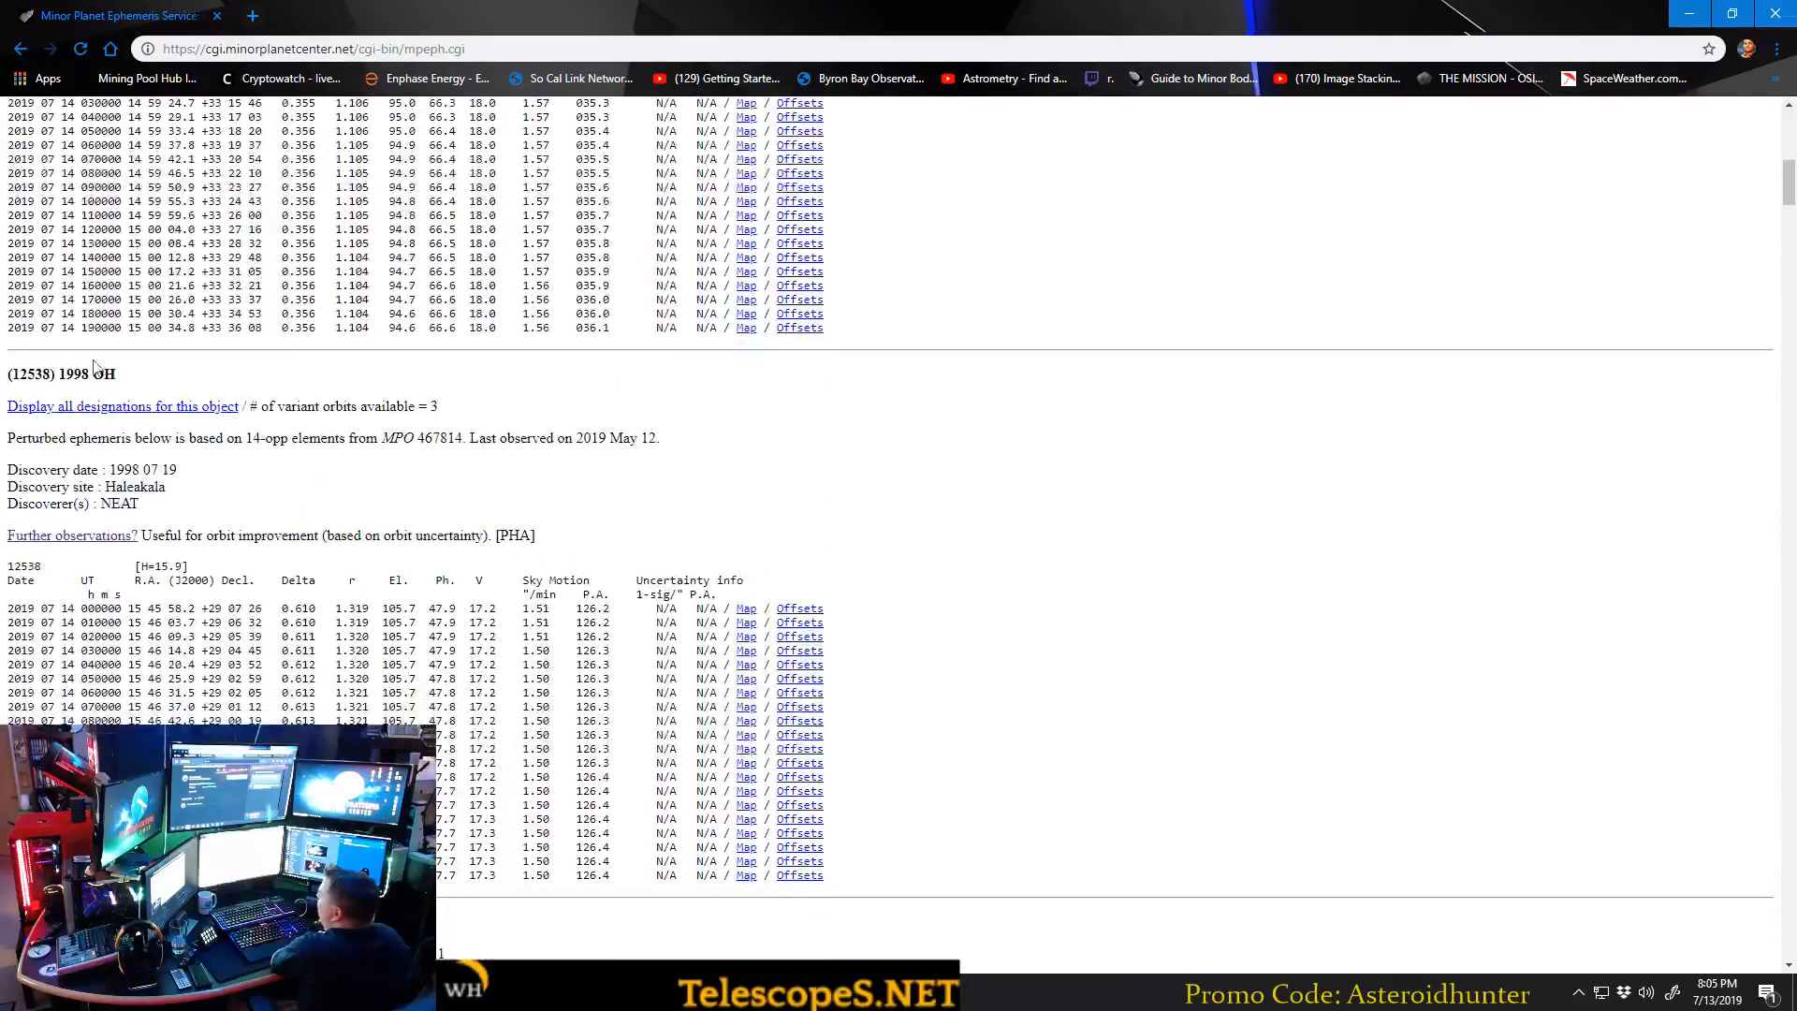
scroll(182, 514, "down", 1)
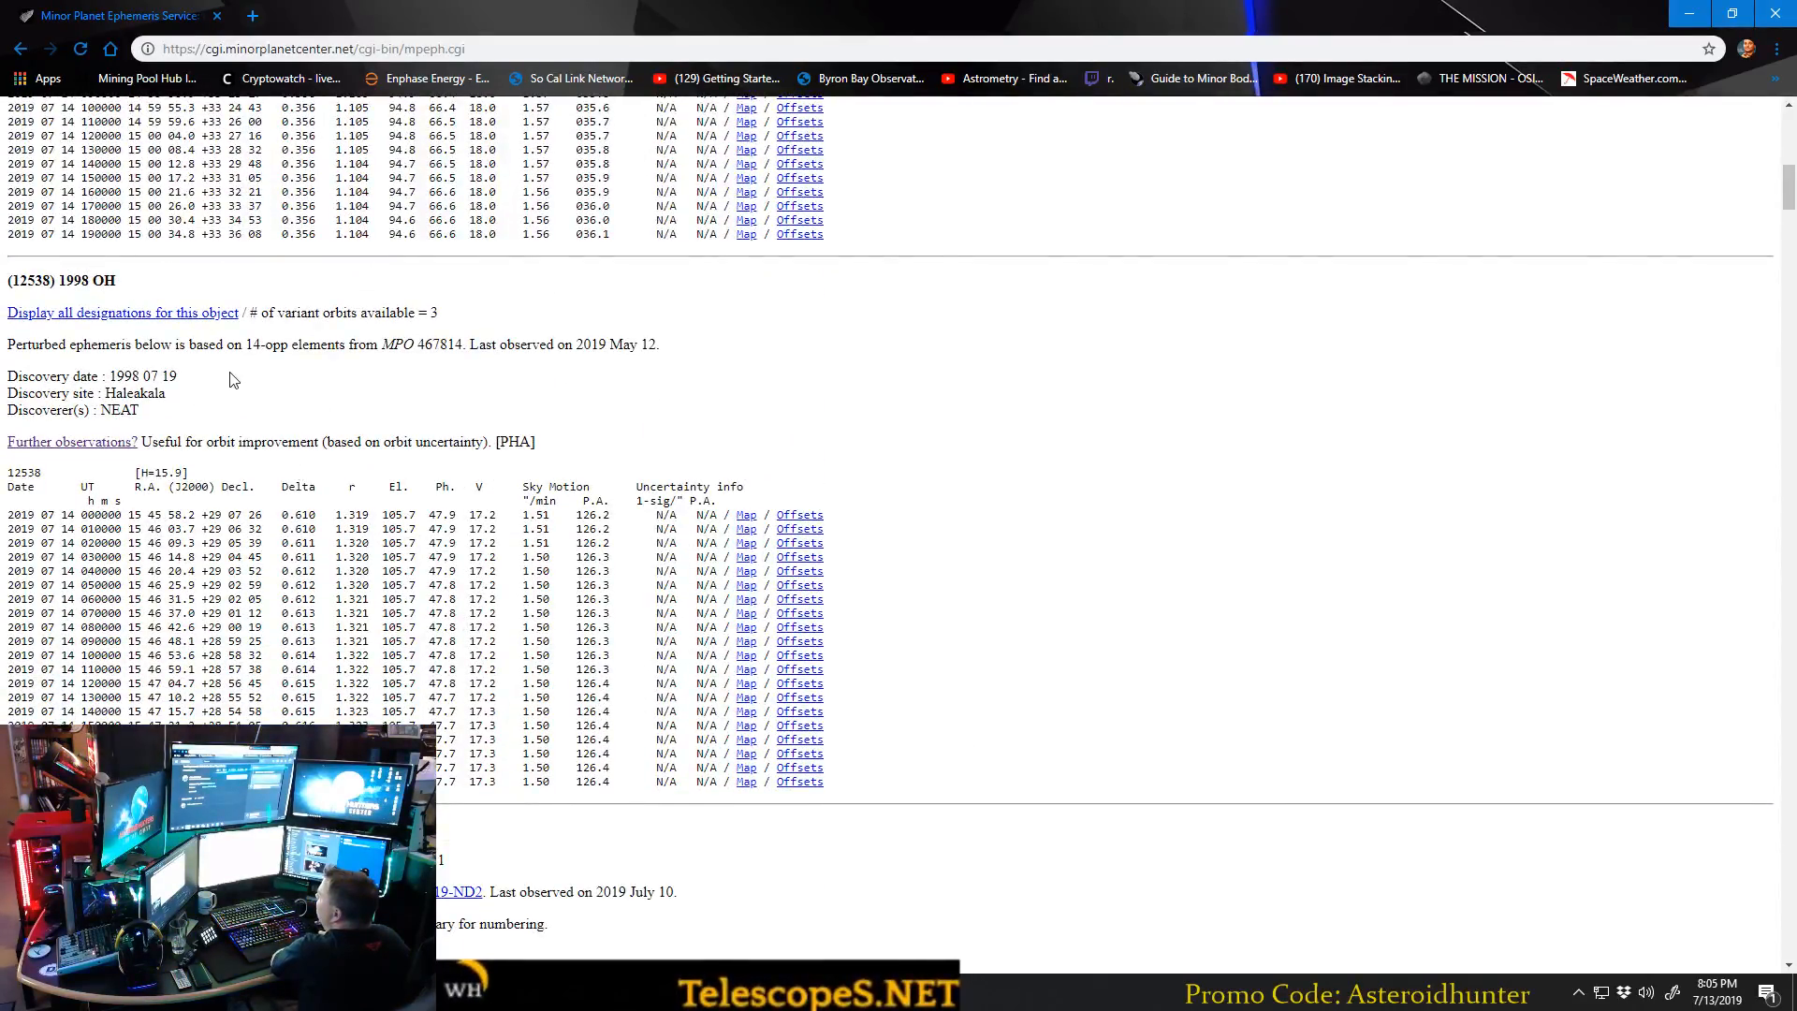
left_click_drag(35, 513, 363, 511)
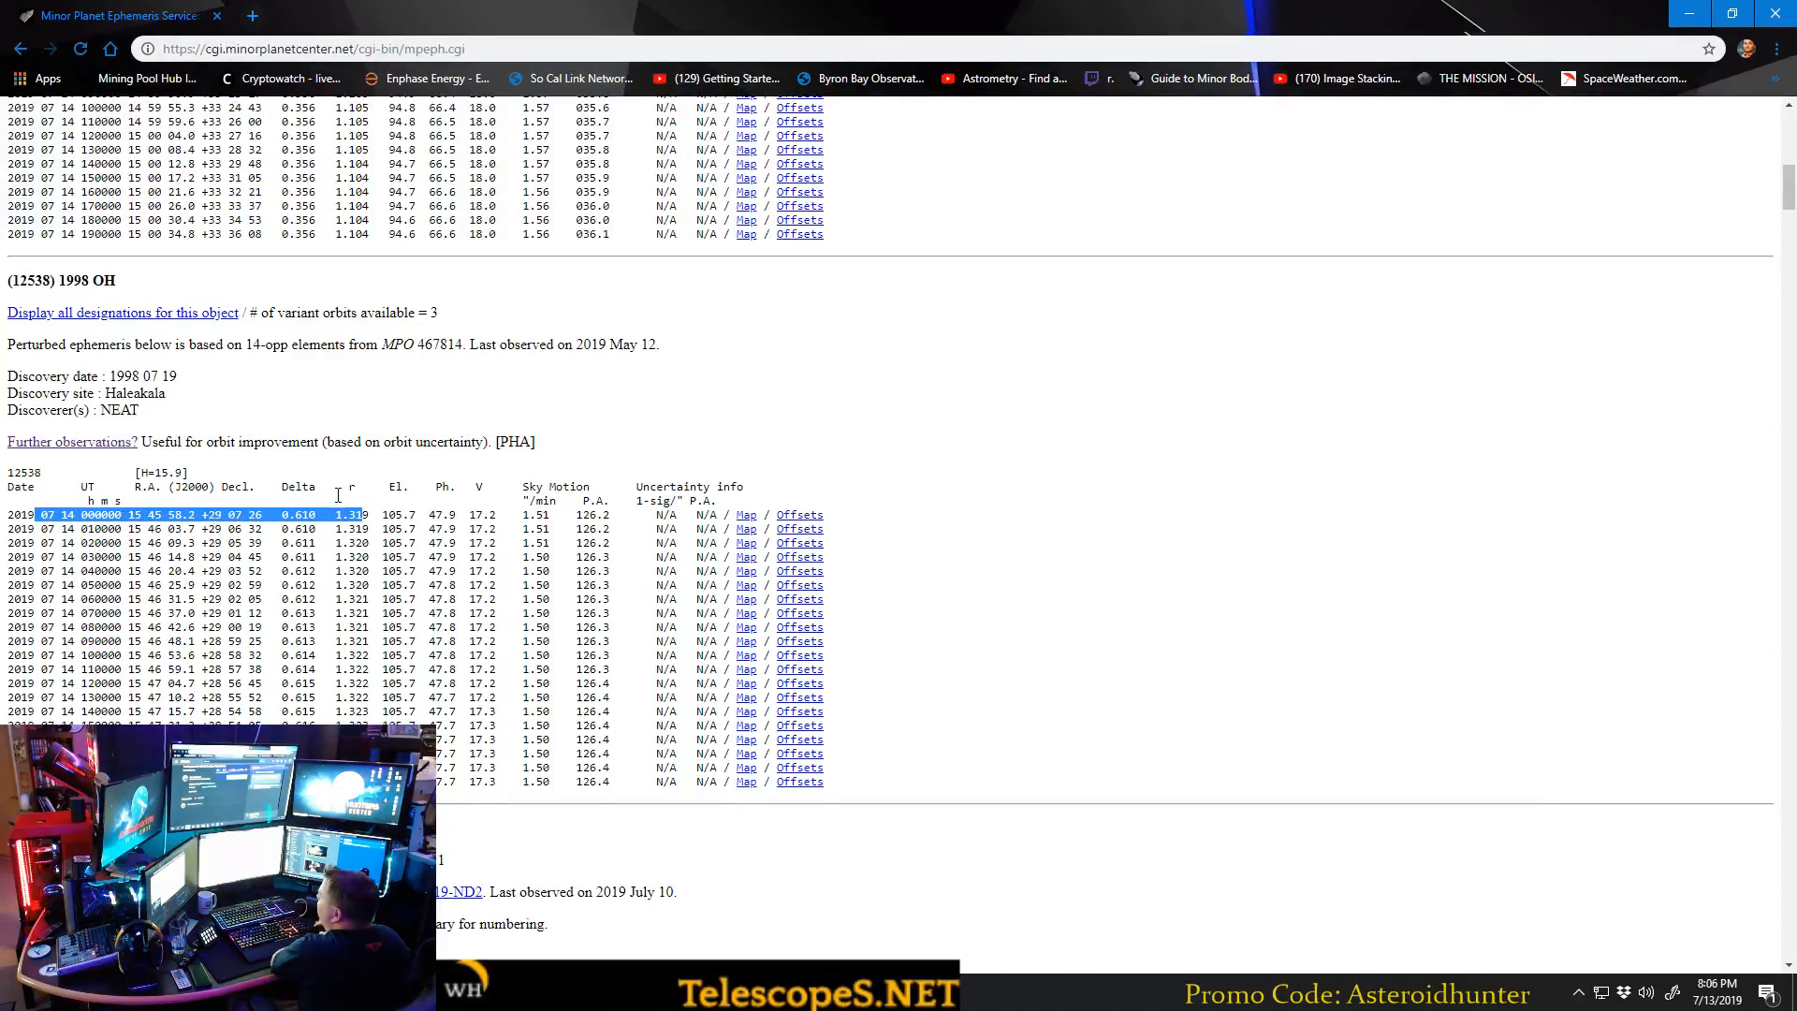
left_click(361, 505)
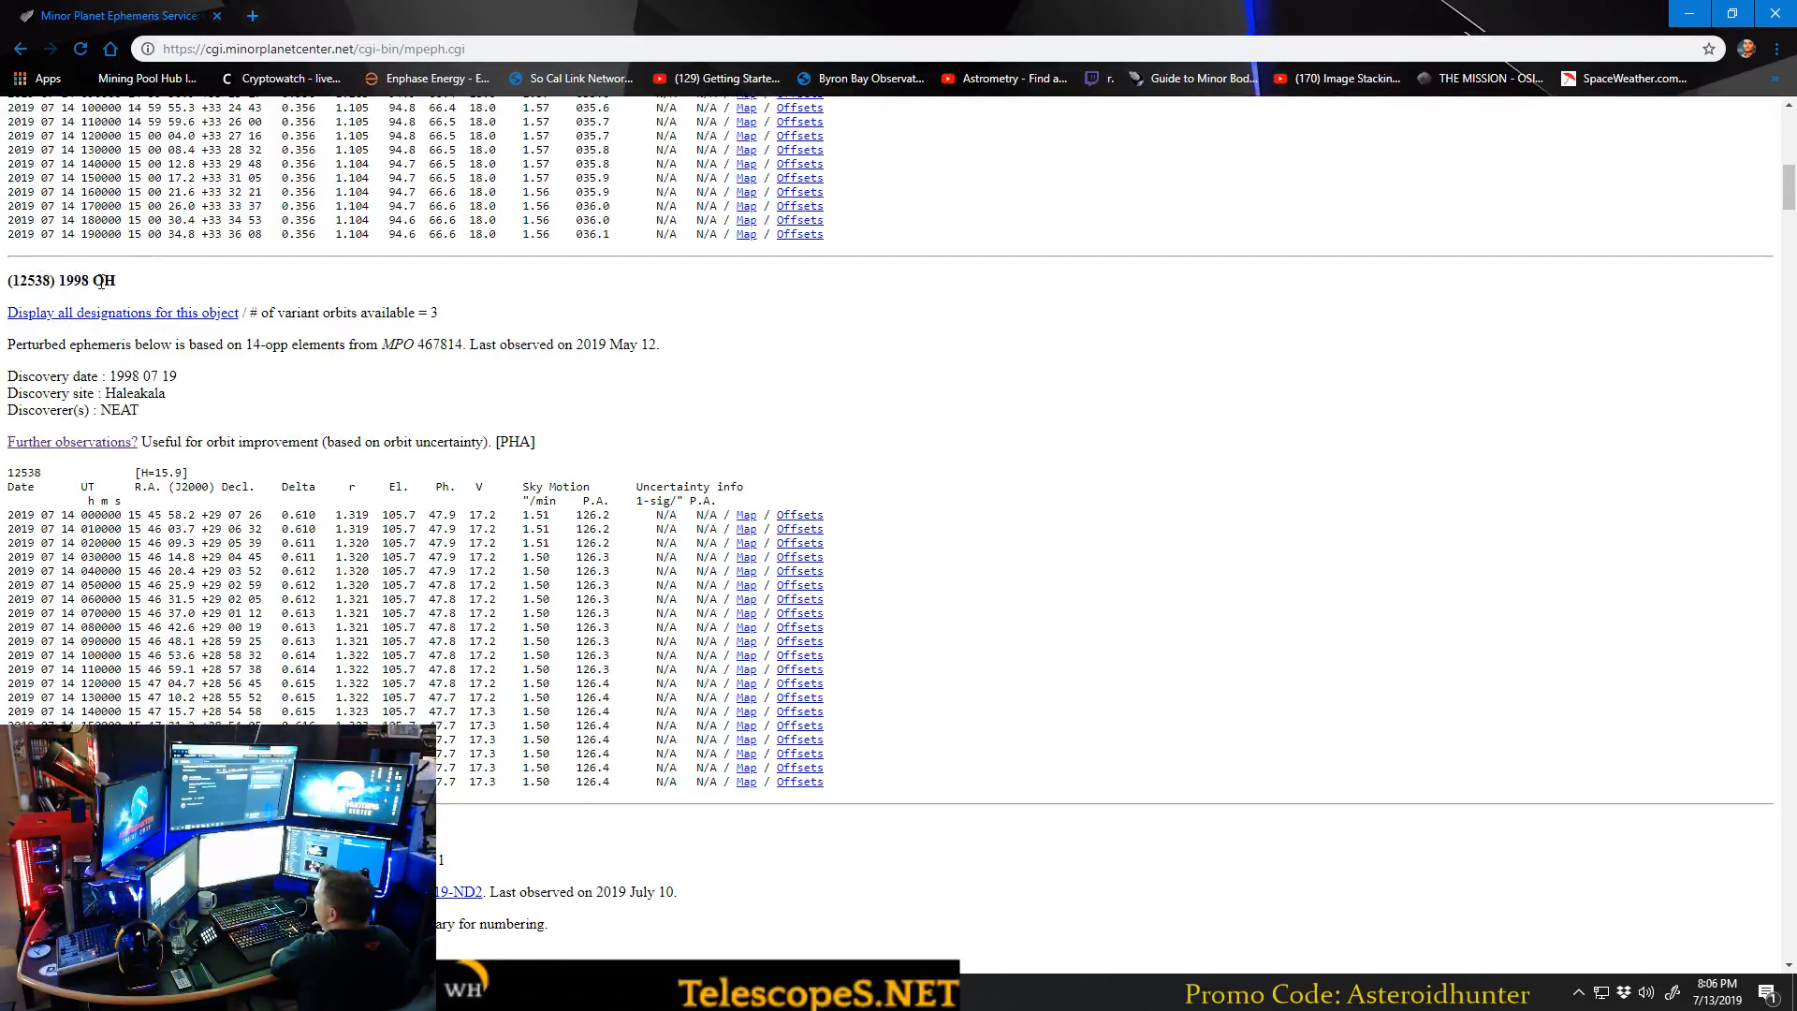
Review the 2003 SV222 entry again and return to the 1998 OH entry.
scroll(136, 332, "up", 5)
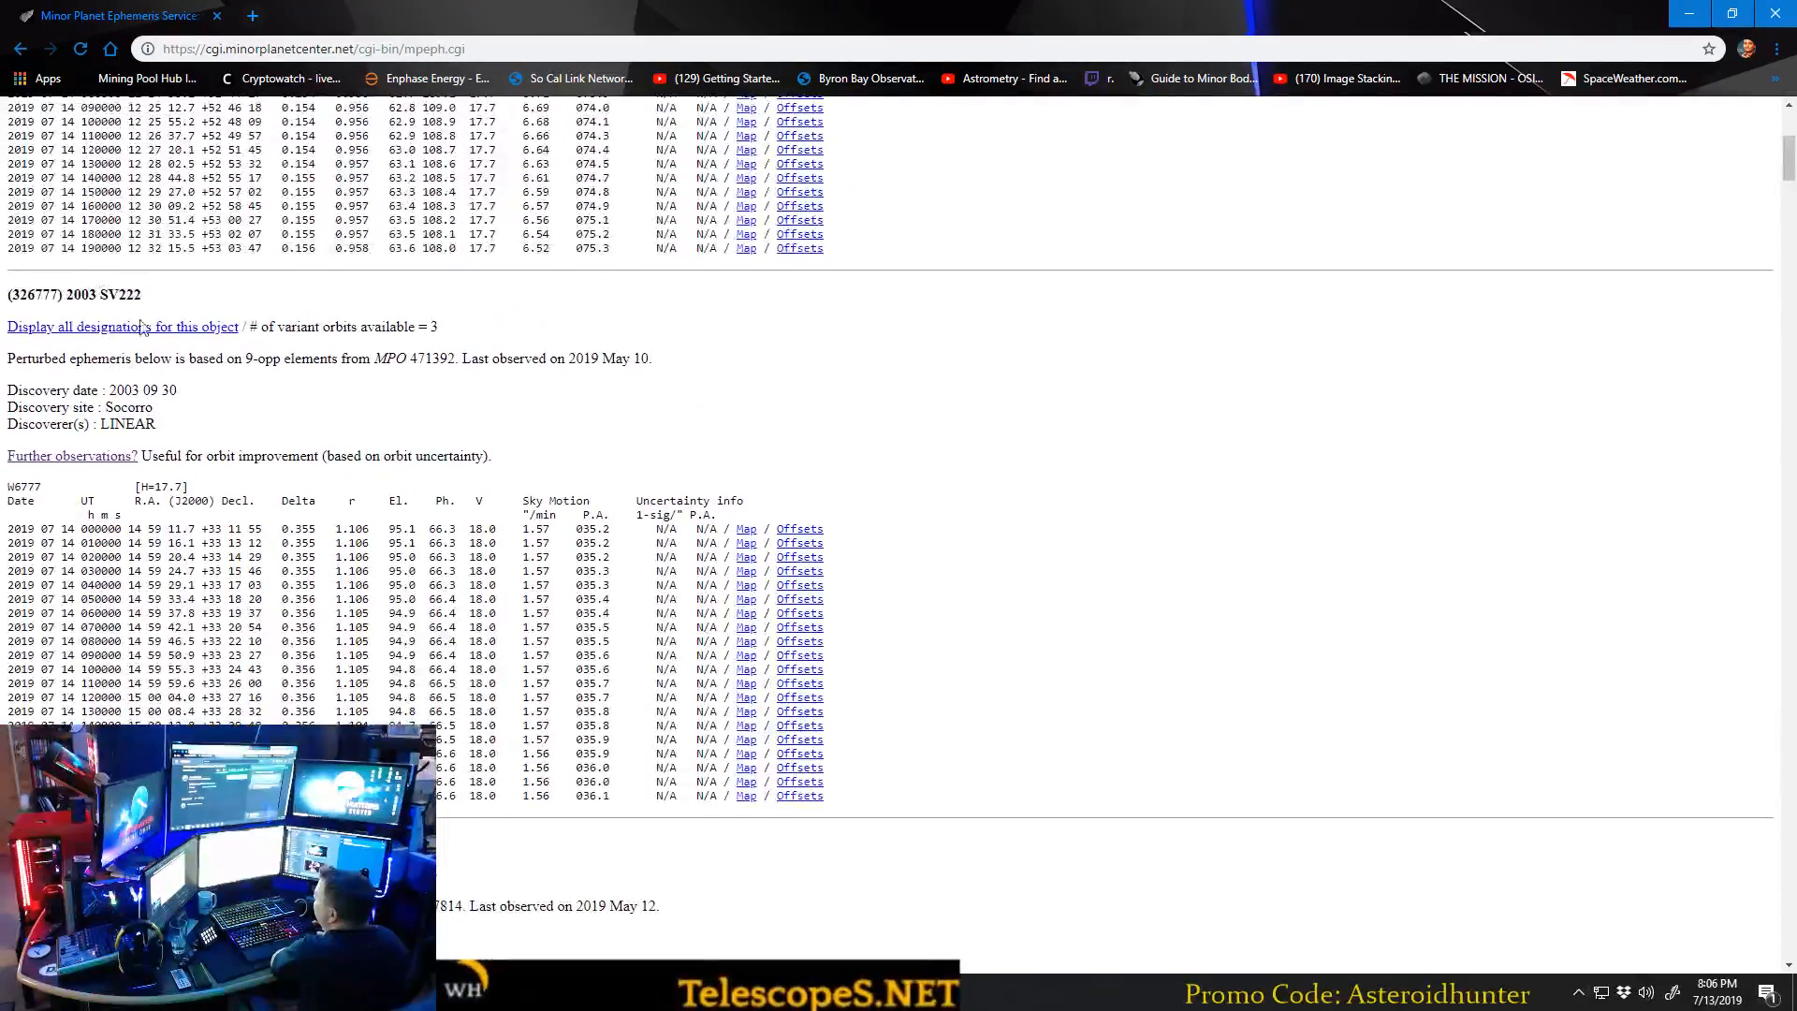
scroll(207, 417, "down", 5)
left_click_drag(140, 377, 77, 368)
left_click(78, 370)
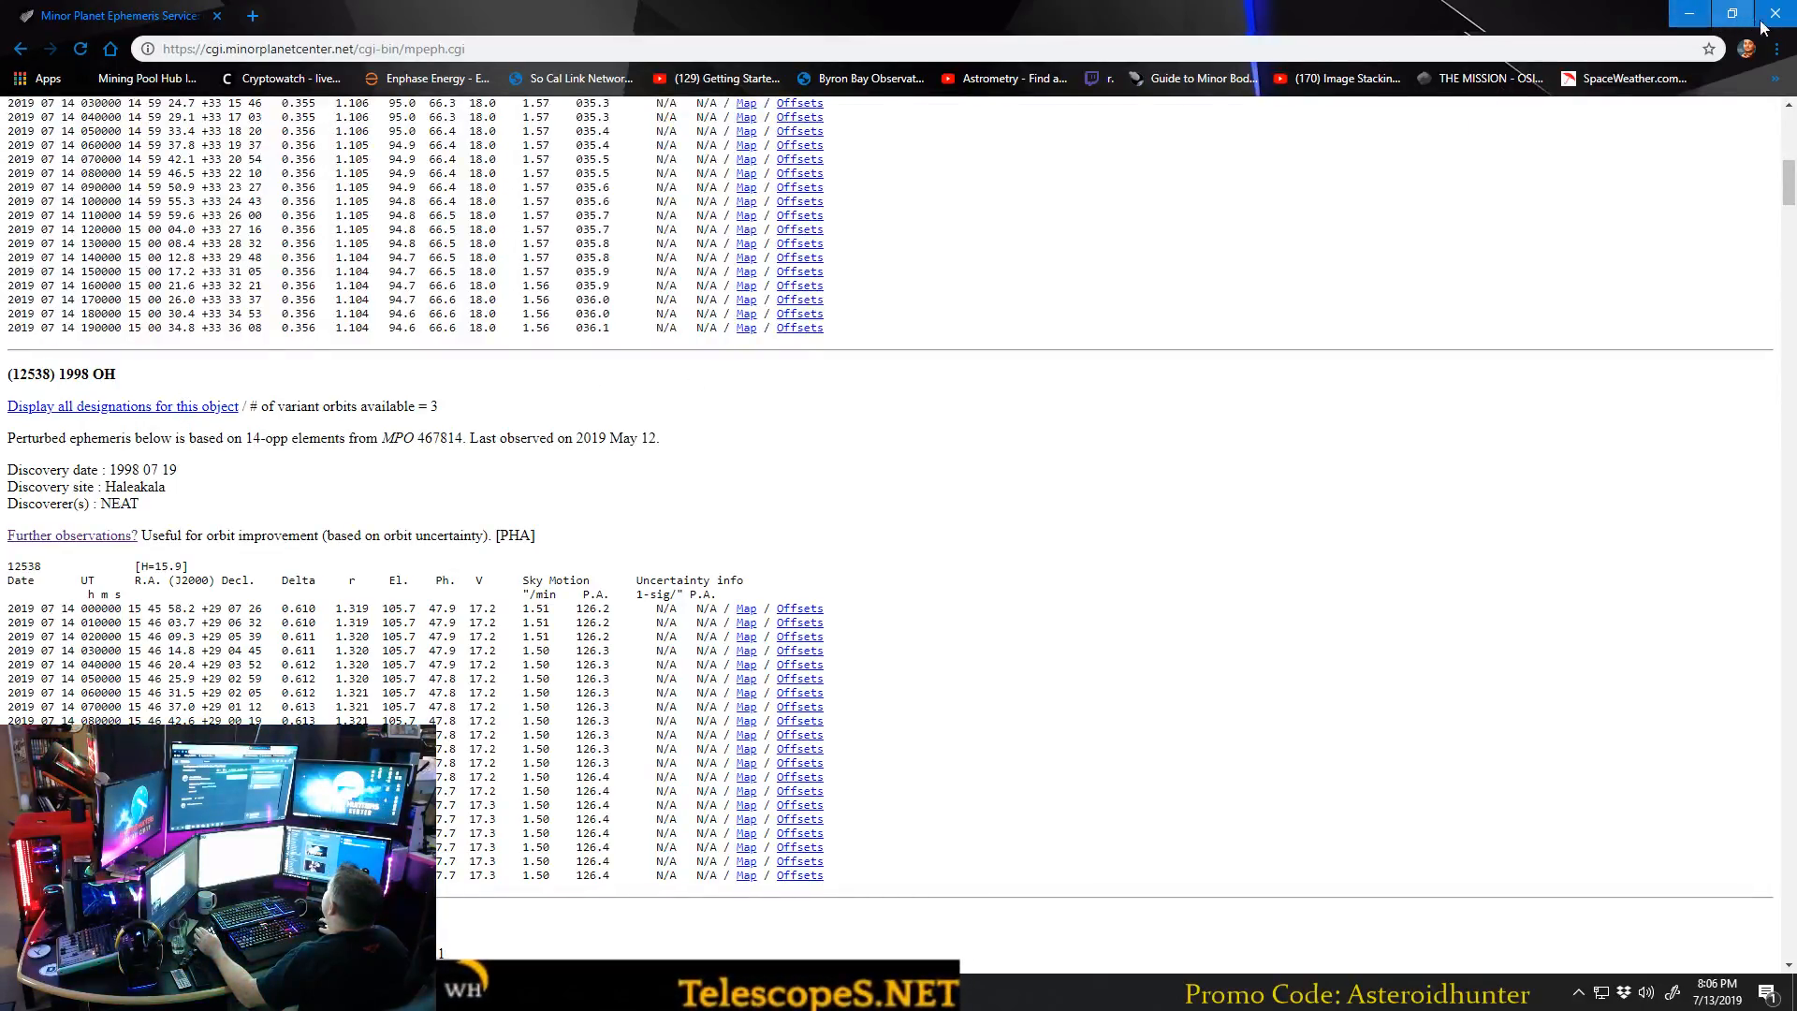
Minimize the browser, open Remote Desktop Connection and start a connection to 192.168.0.26.
left_click(1690, 15)
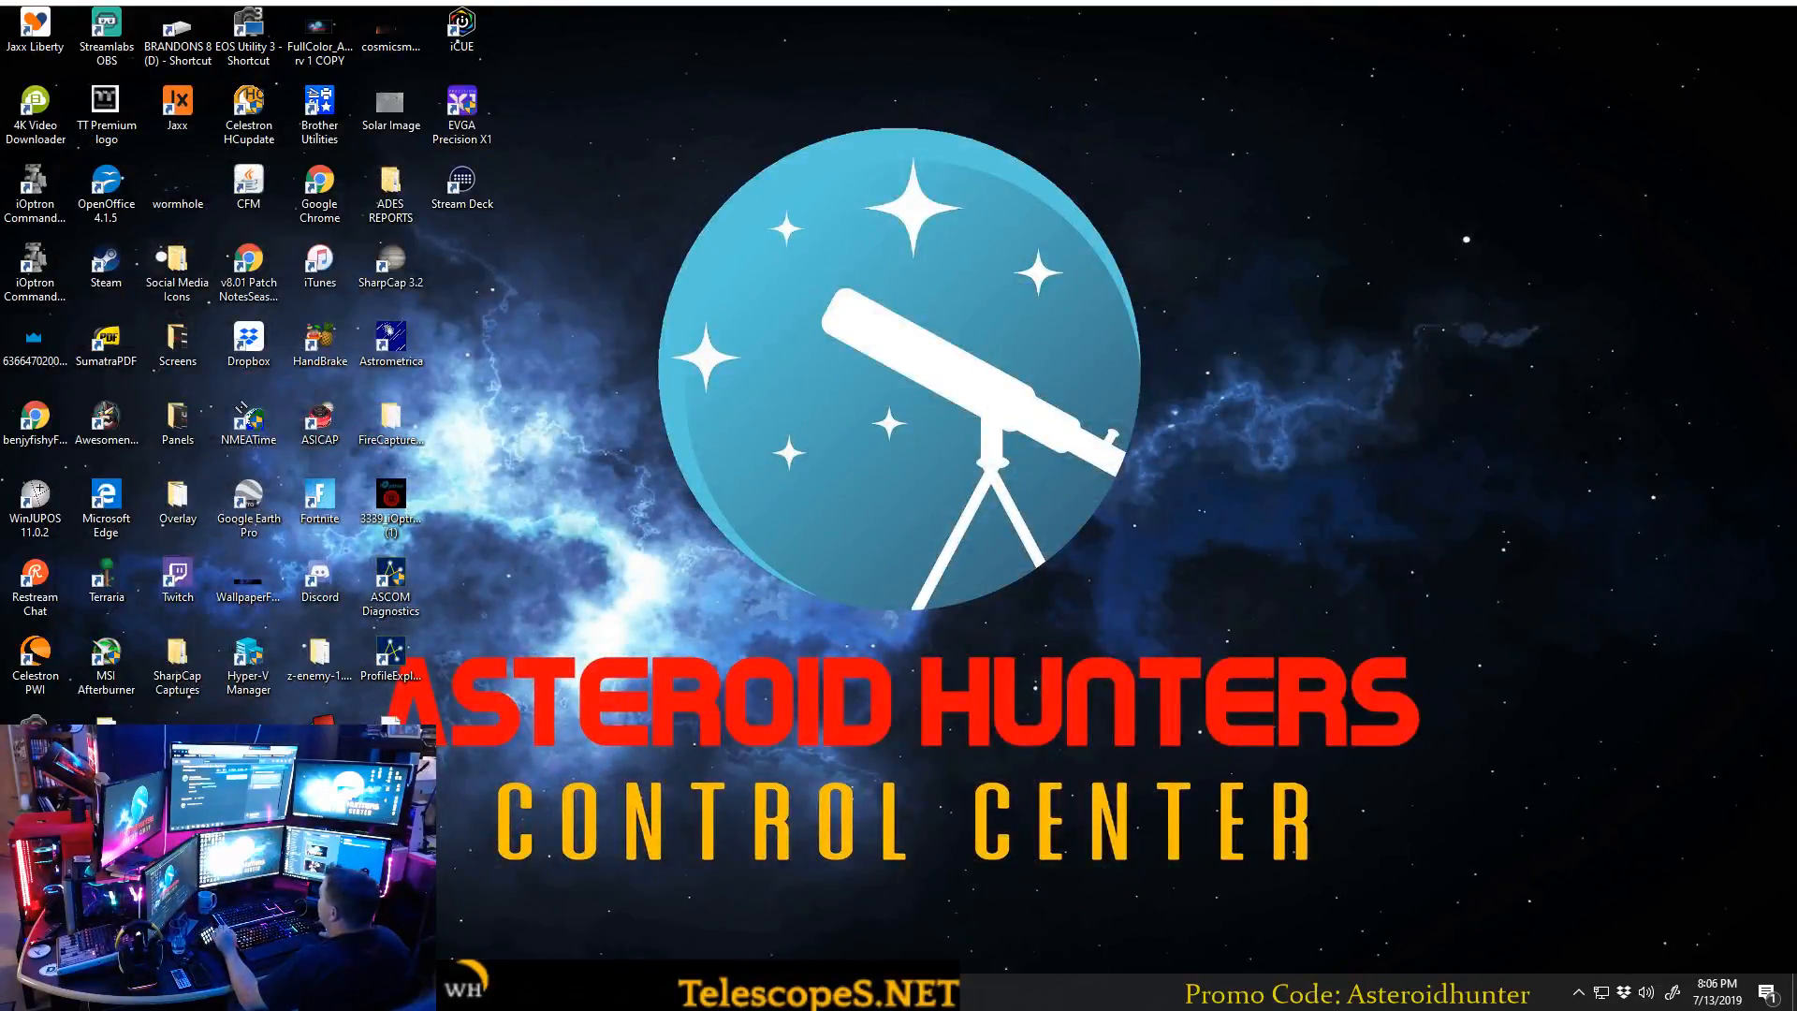
key("super")
type("remote")
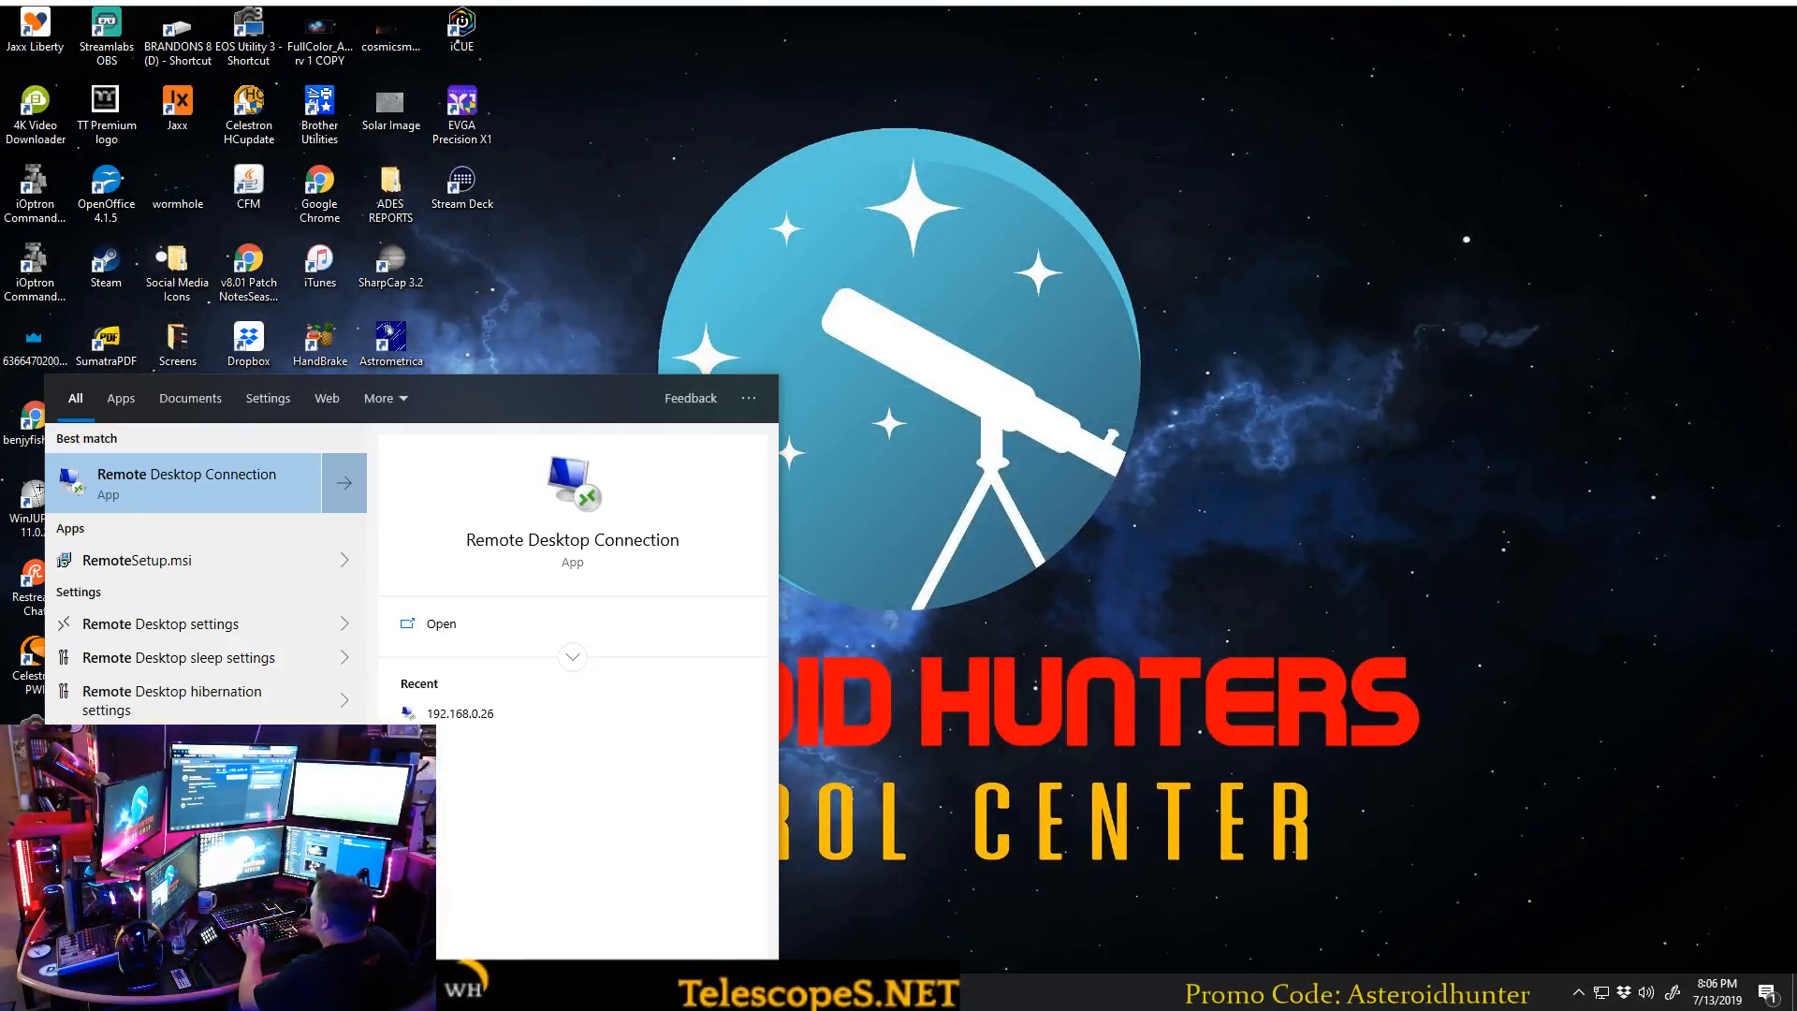
left_click(194, 497)
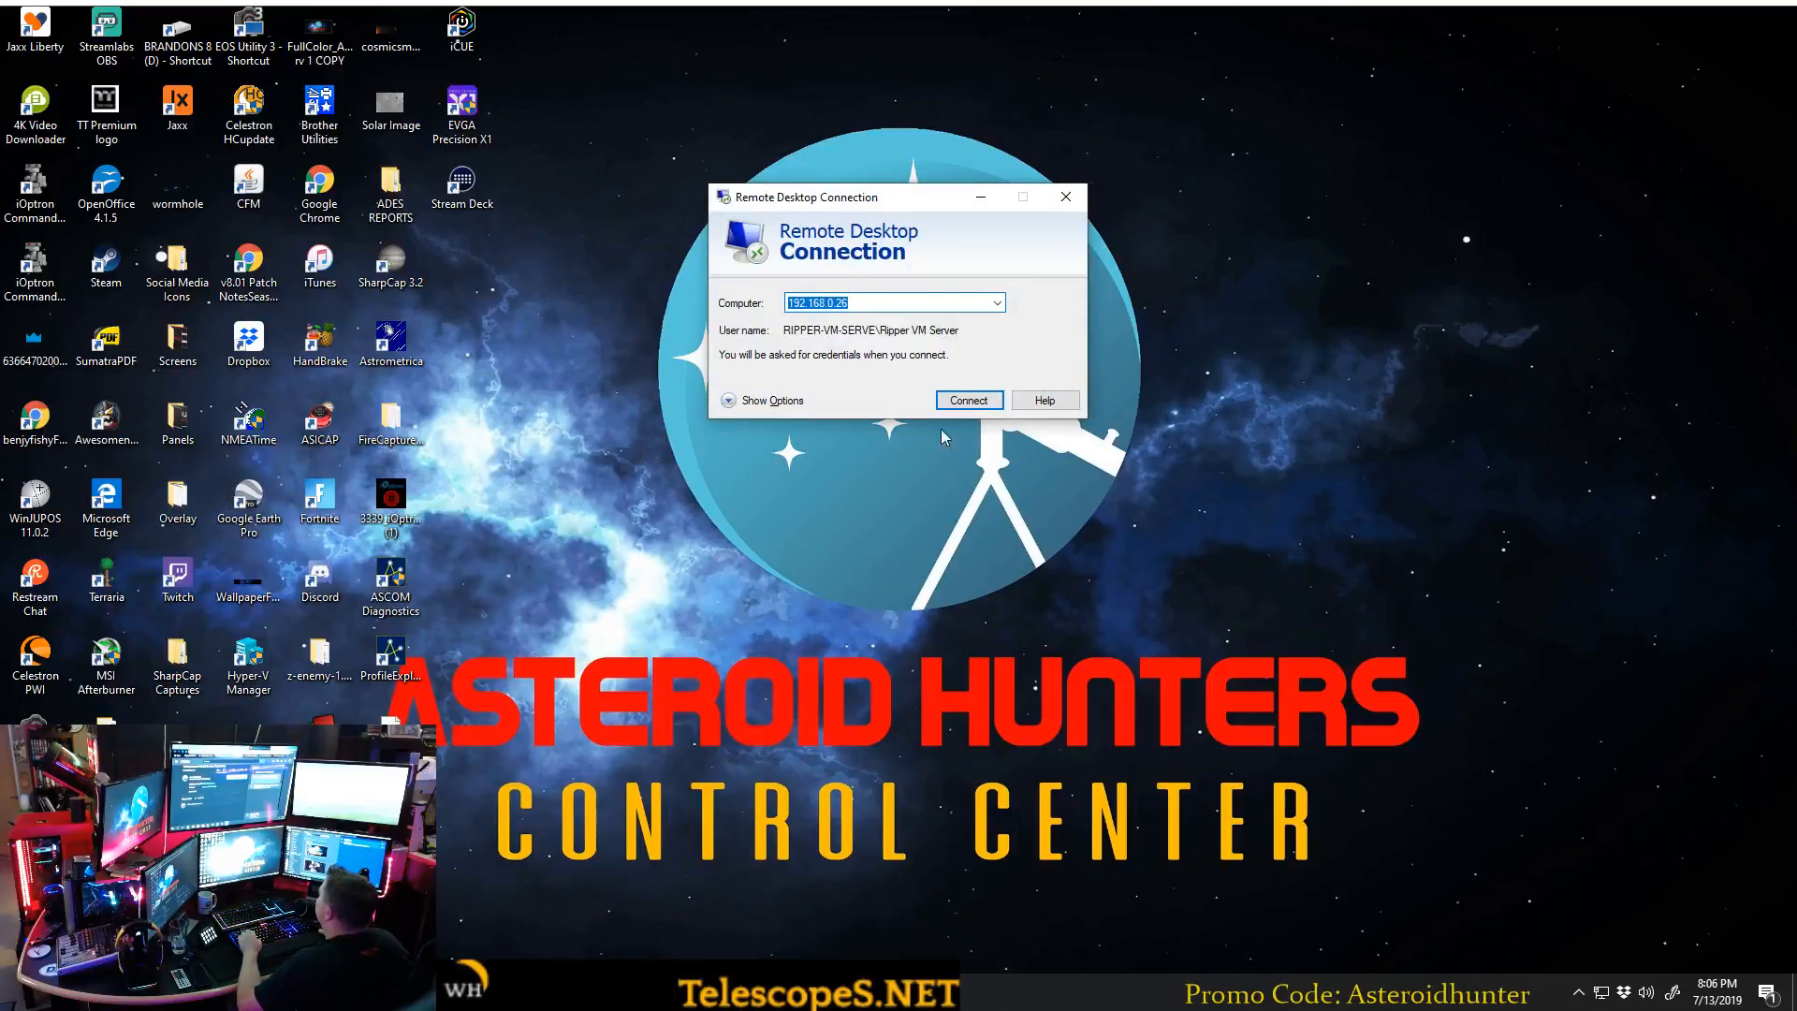
left_click(973, 399)
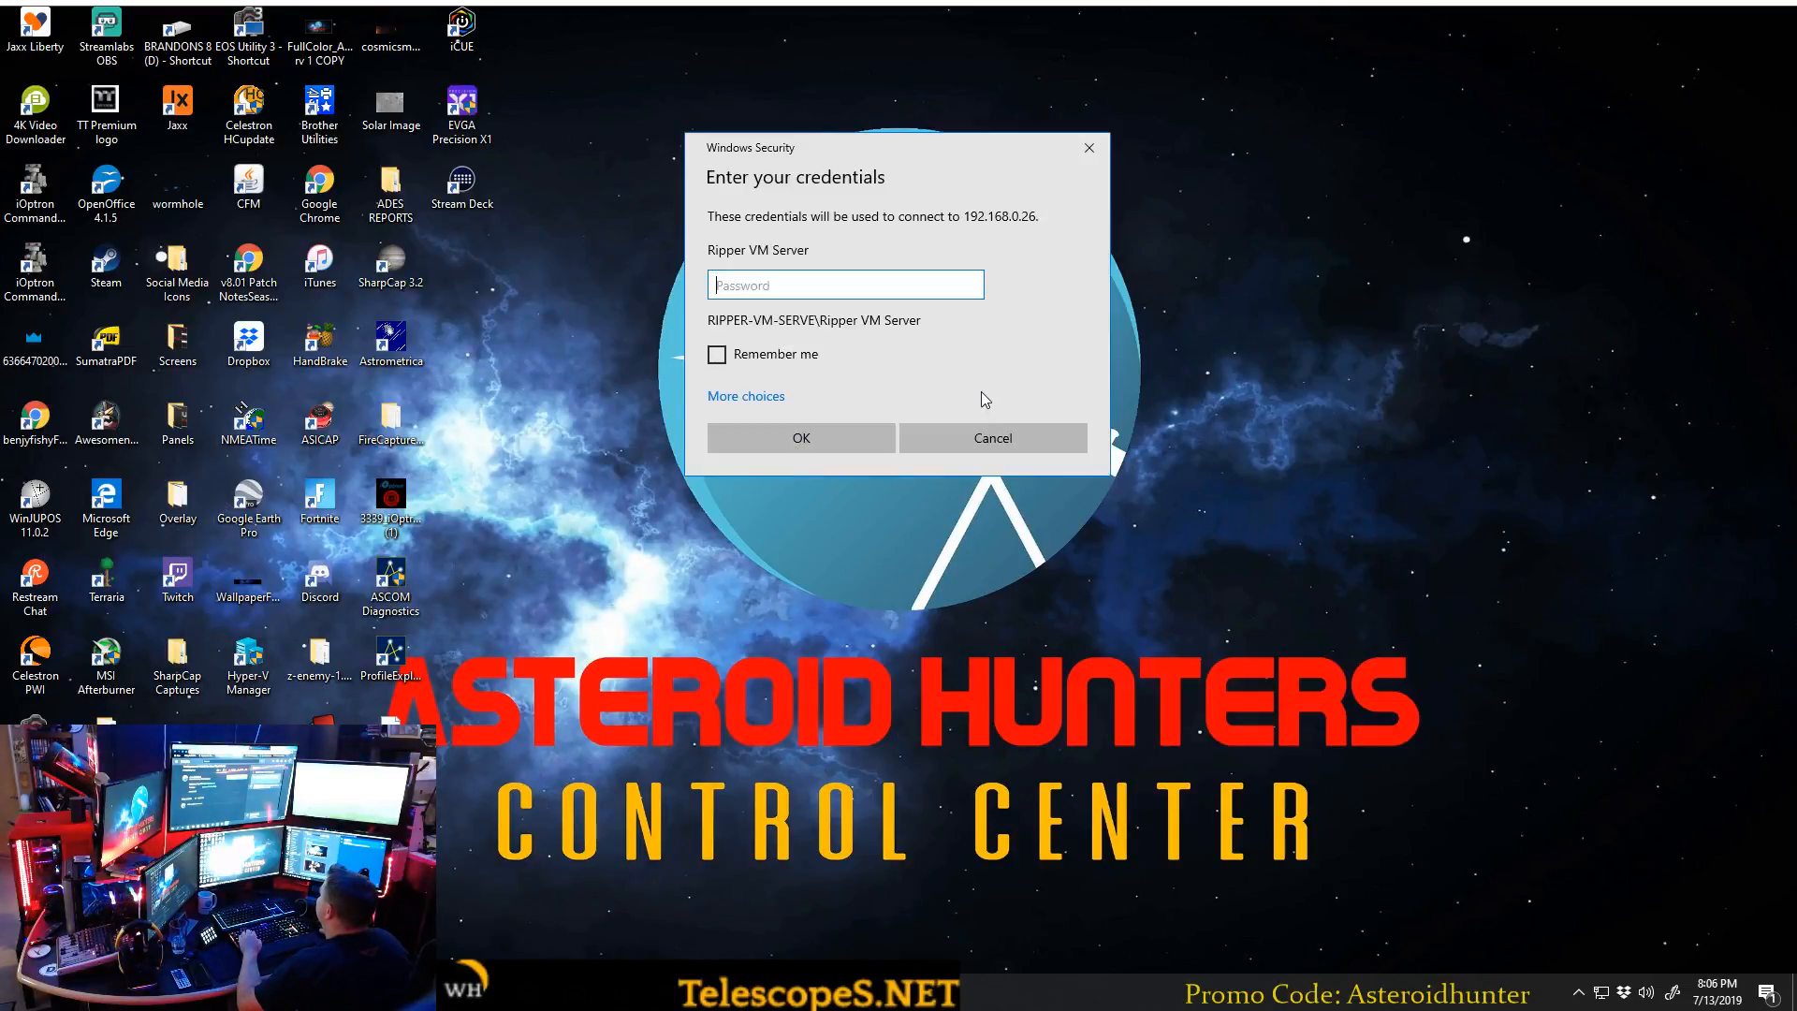
Enter the account password for the remote computer and log in to the remote desktop.
type("••")
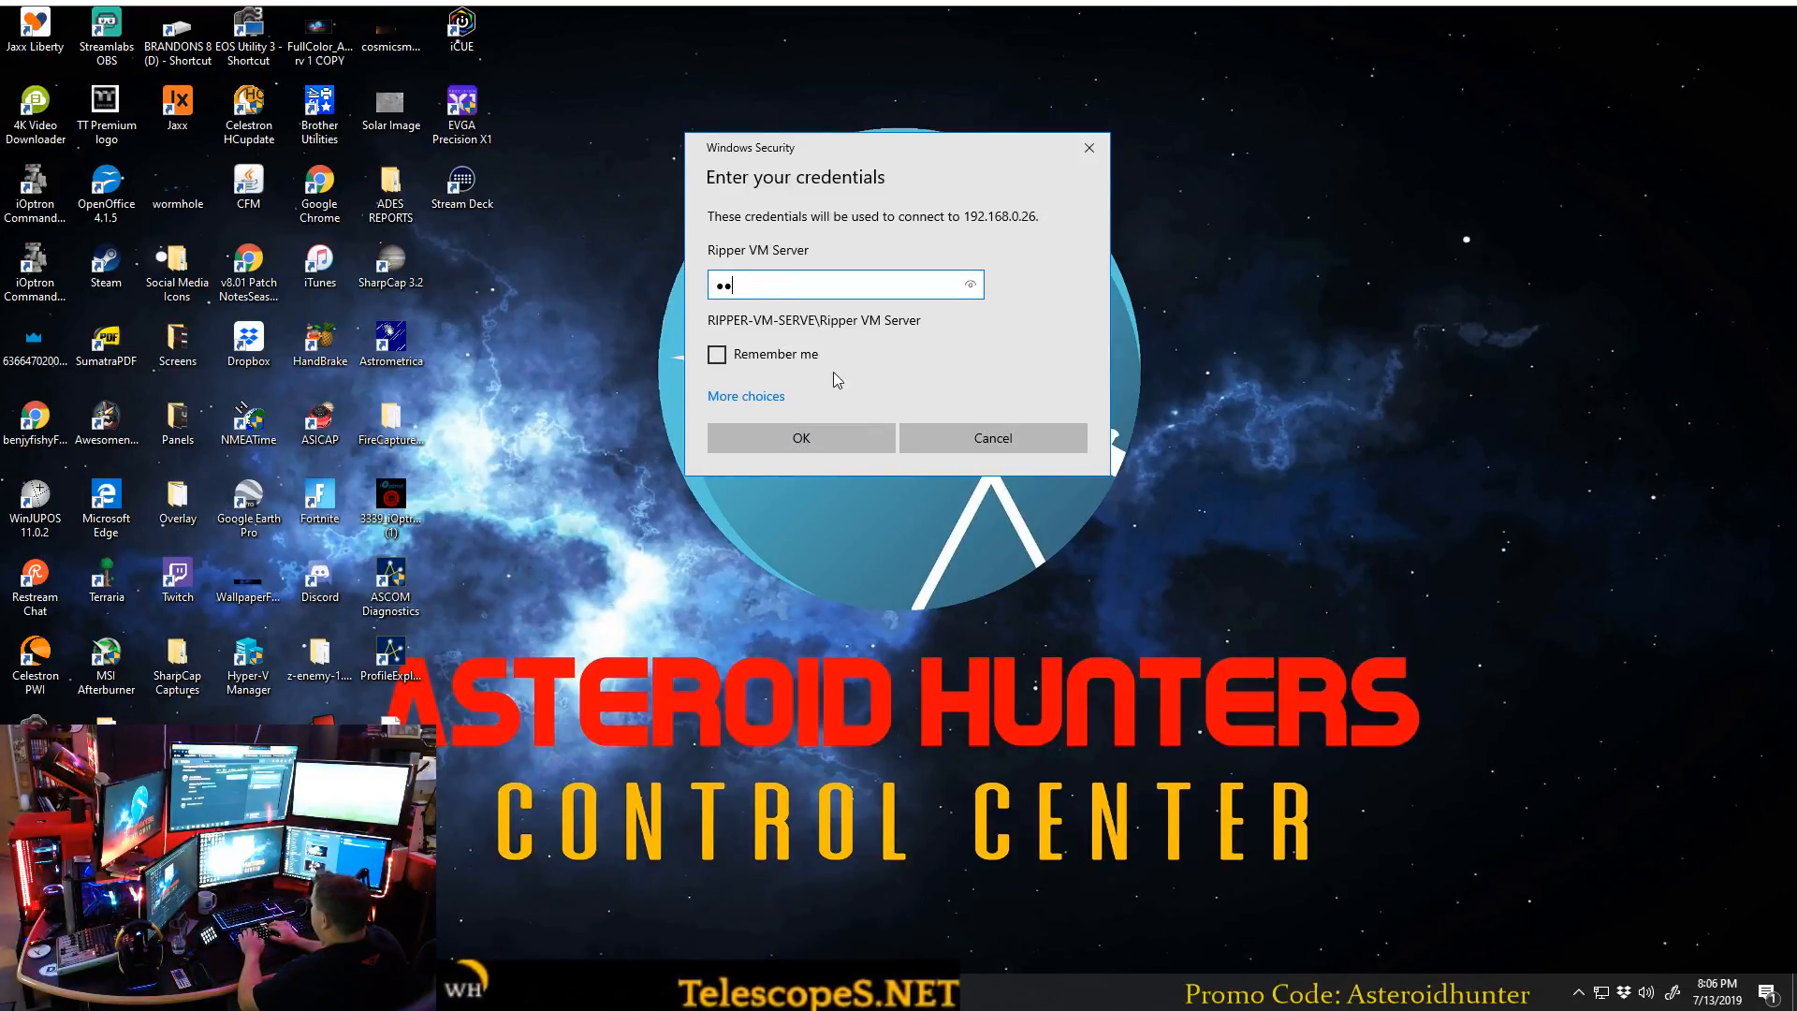
type("••••••••")
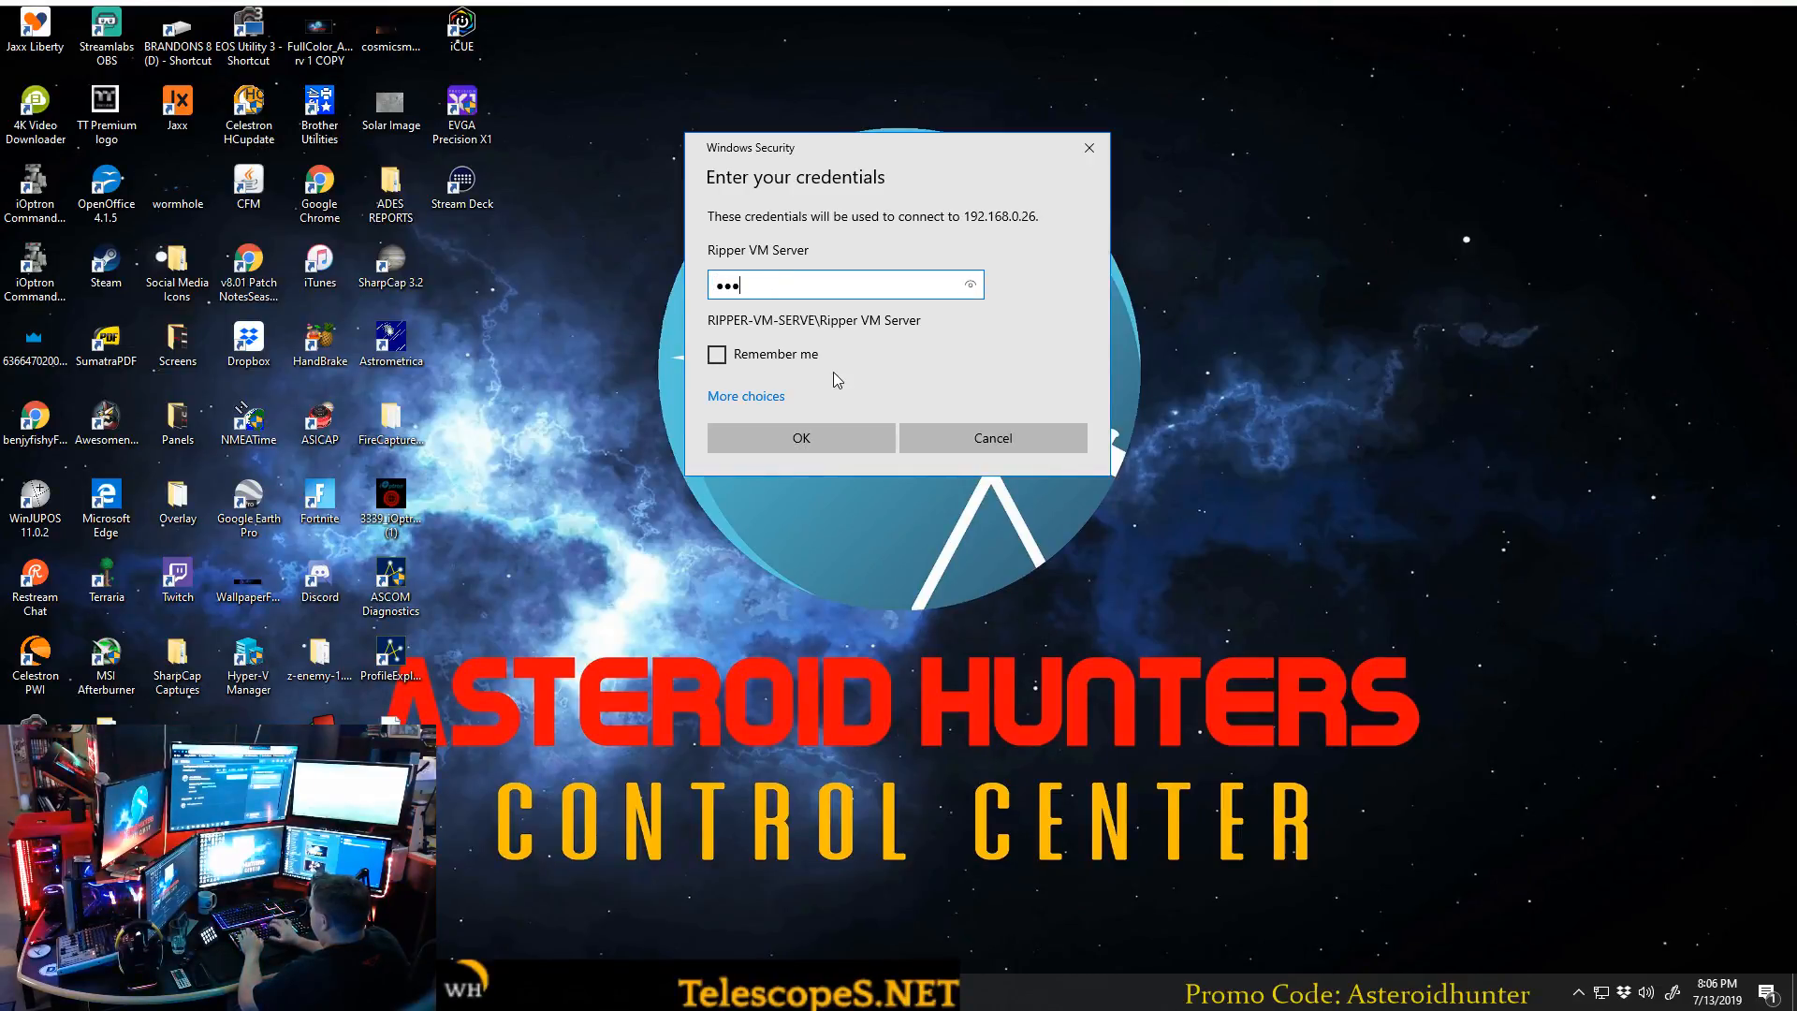
key("Return")
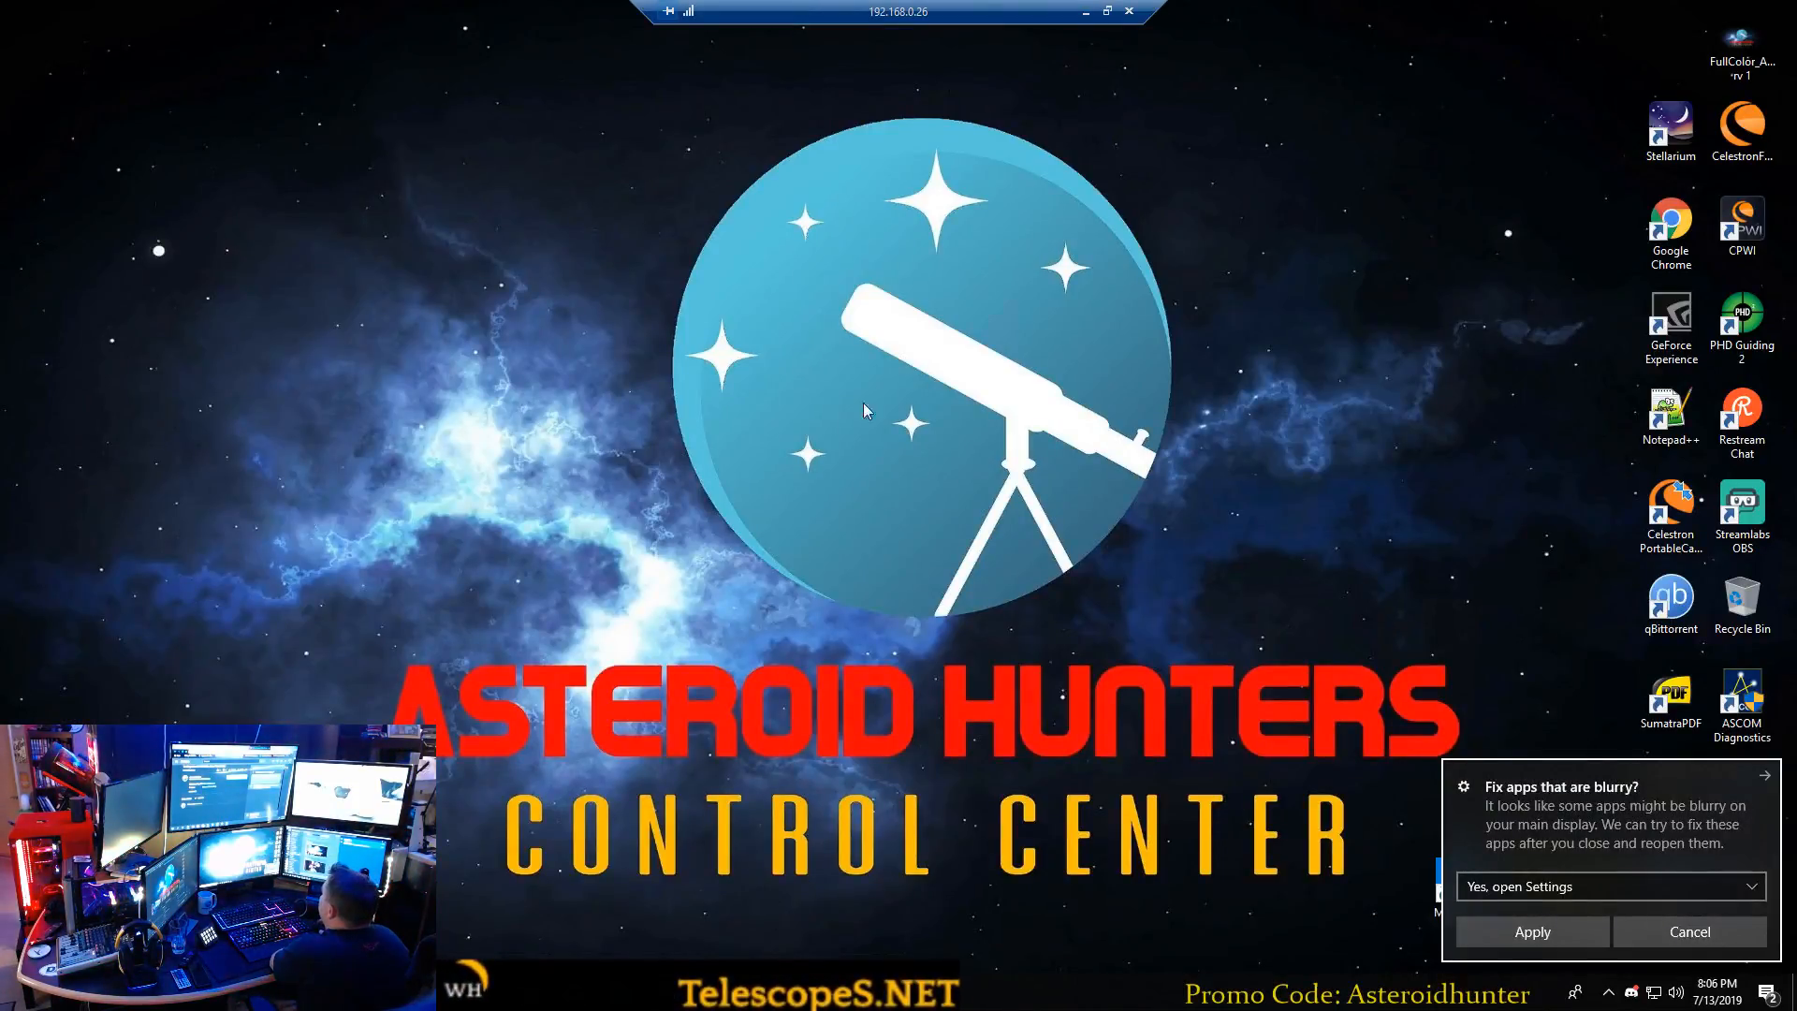
Return the remote session to full screen and clear the blurry-apps notice, closing the scaling settings it opens.
left_click(1107, 13)
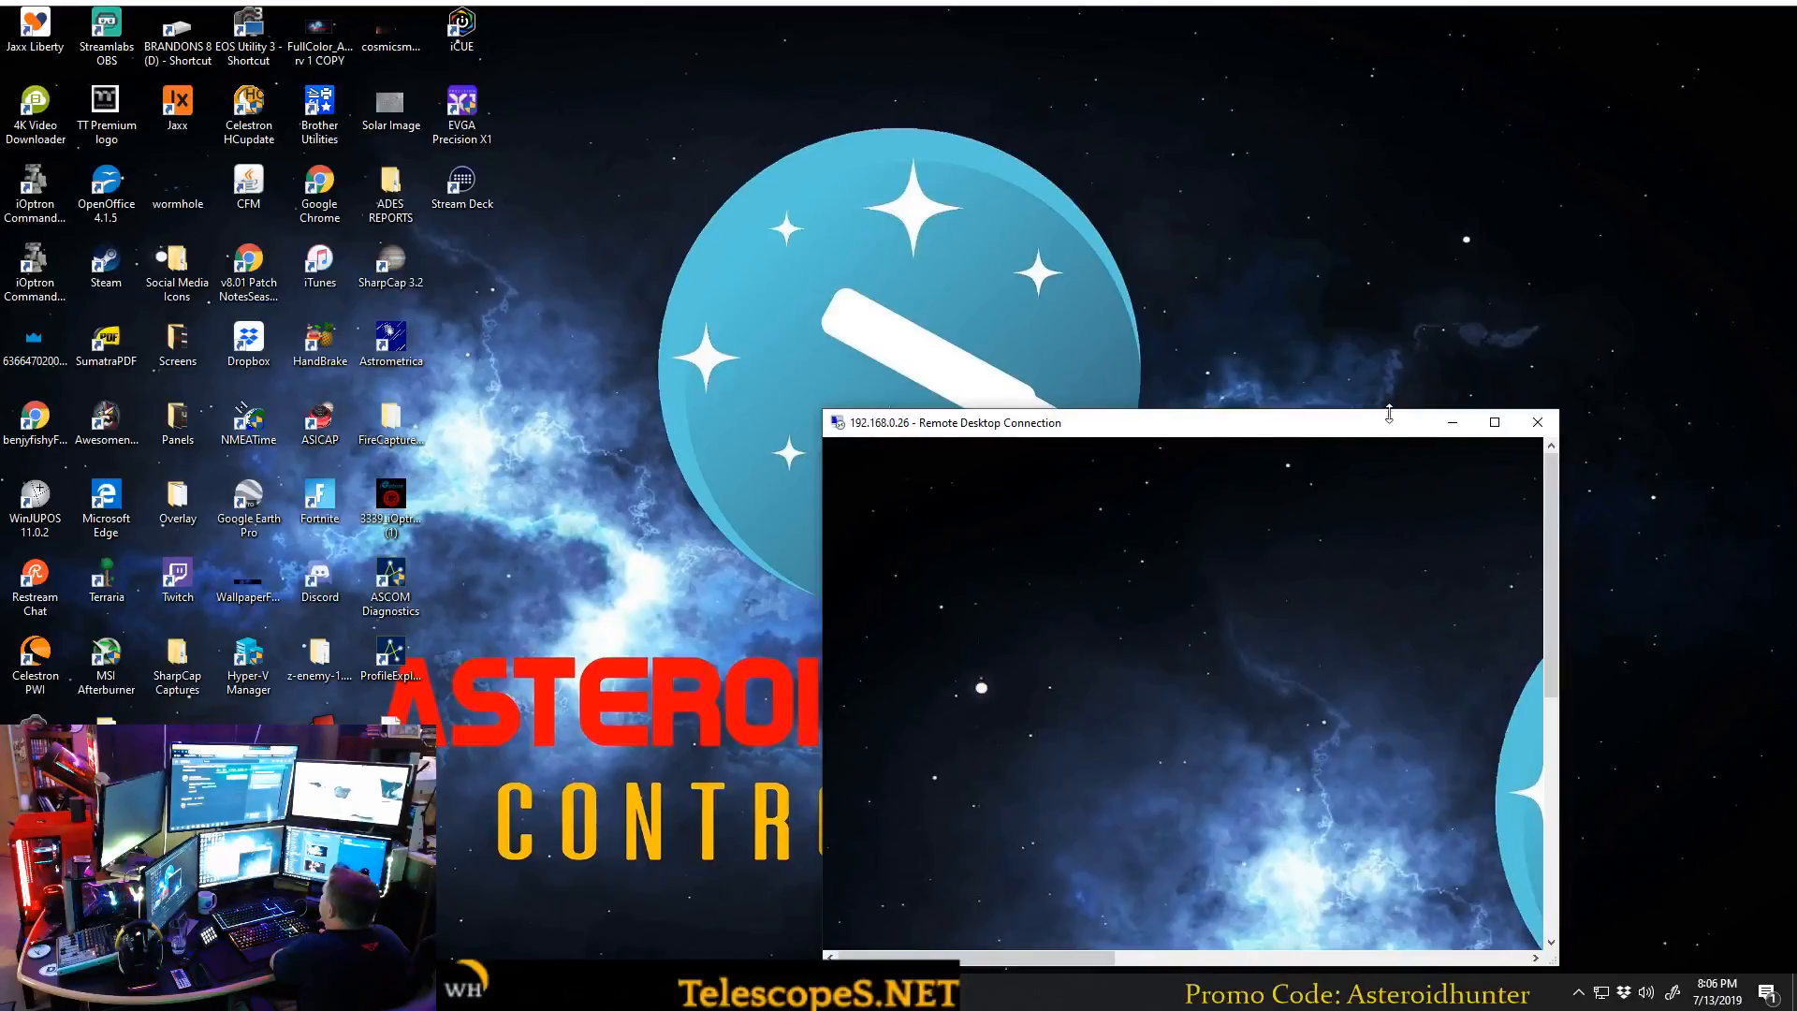
left_click(1494, 422)
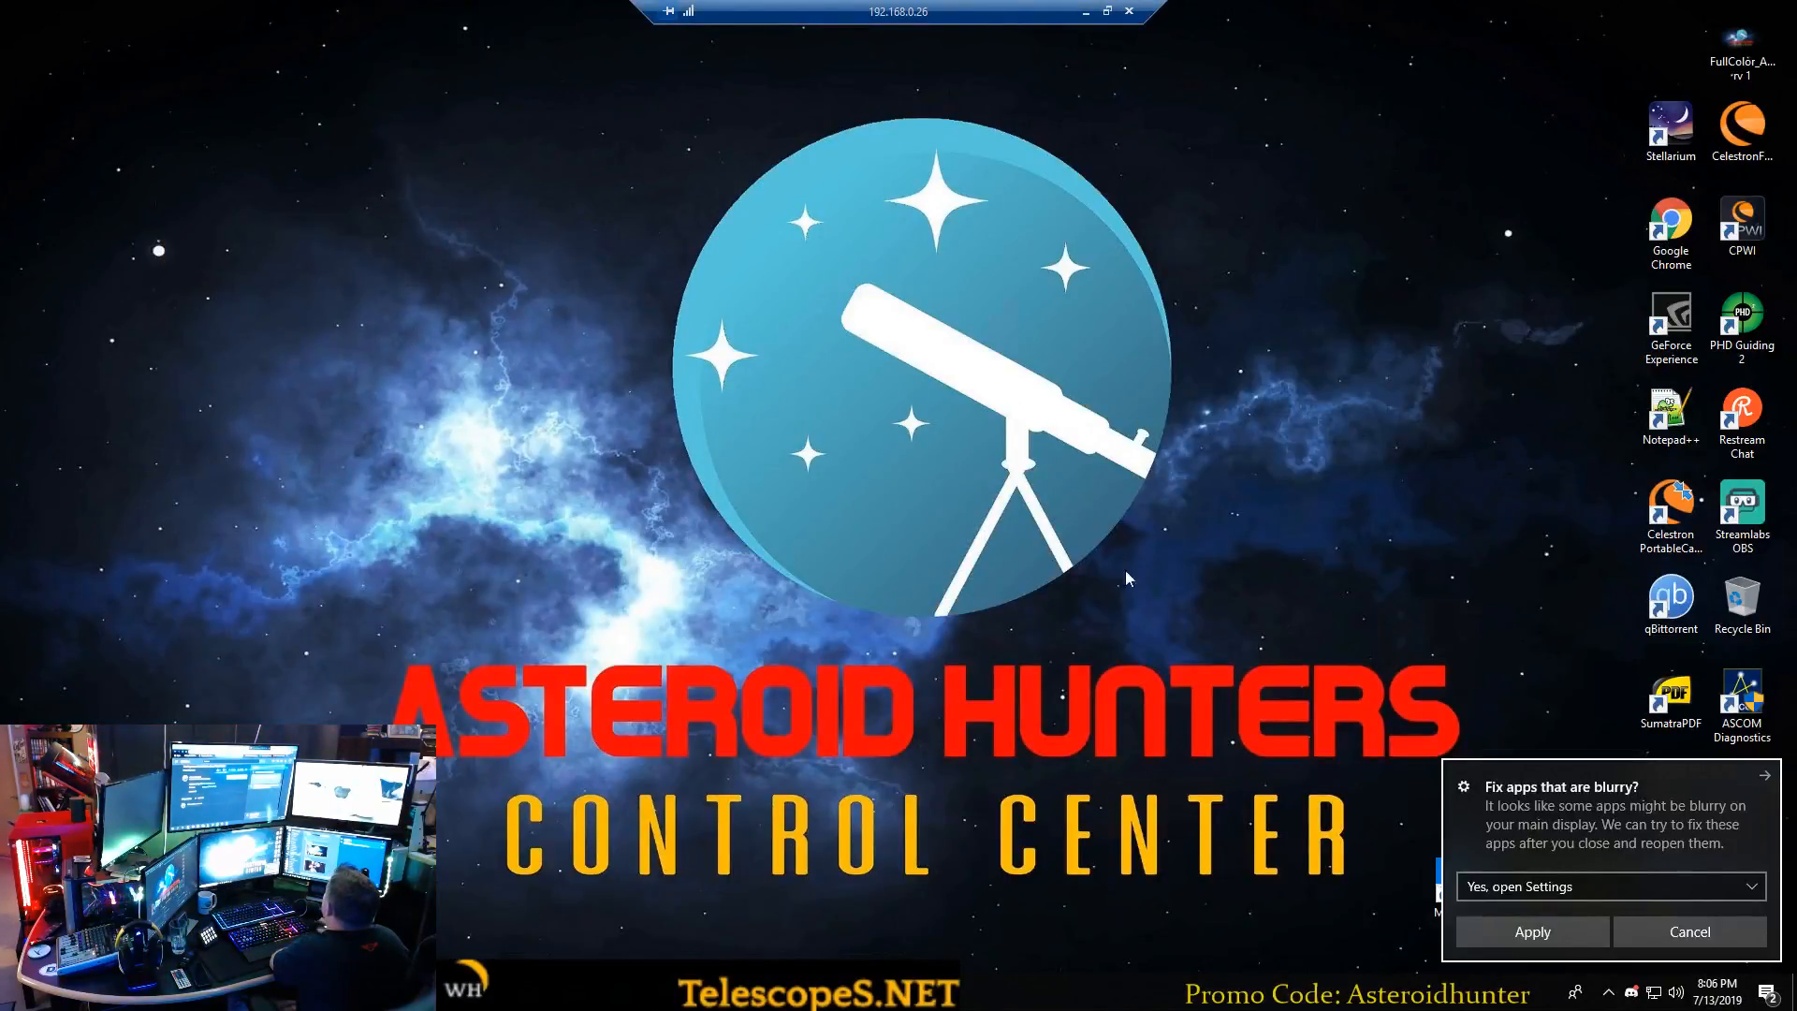
left_click(1531, 931)
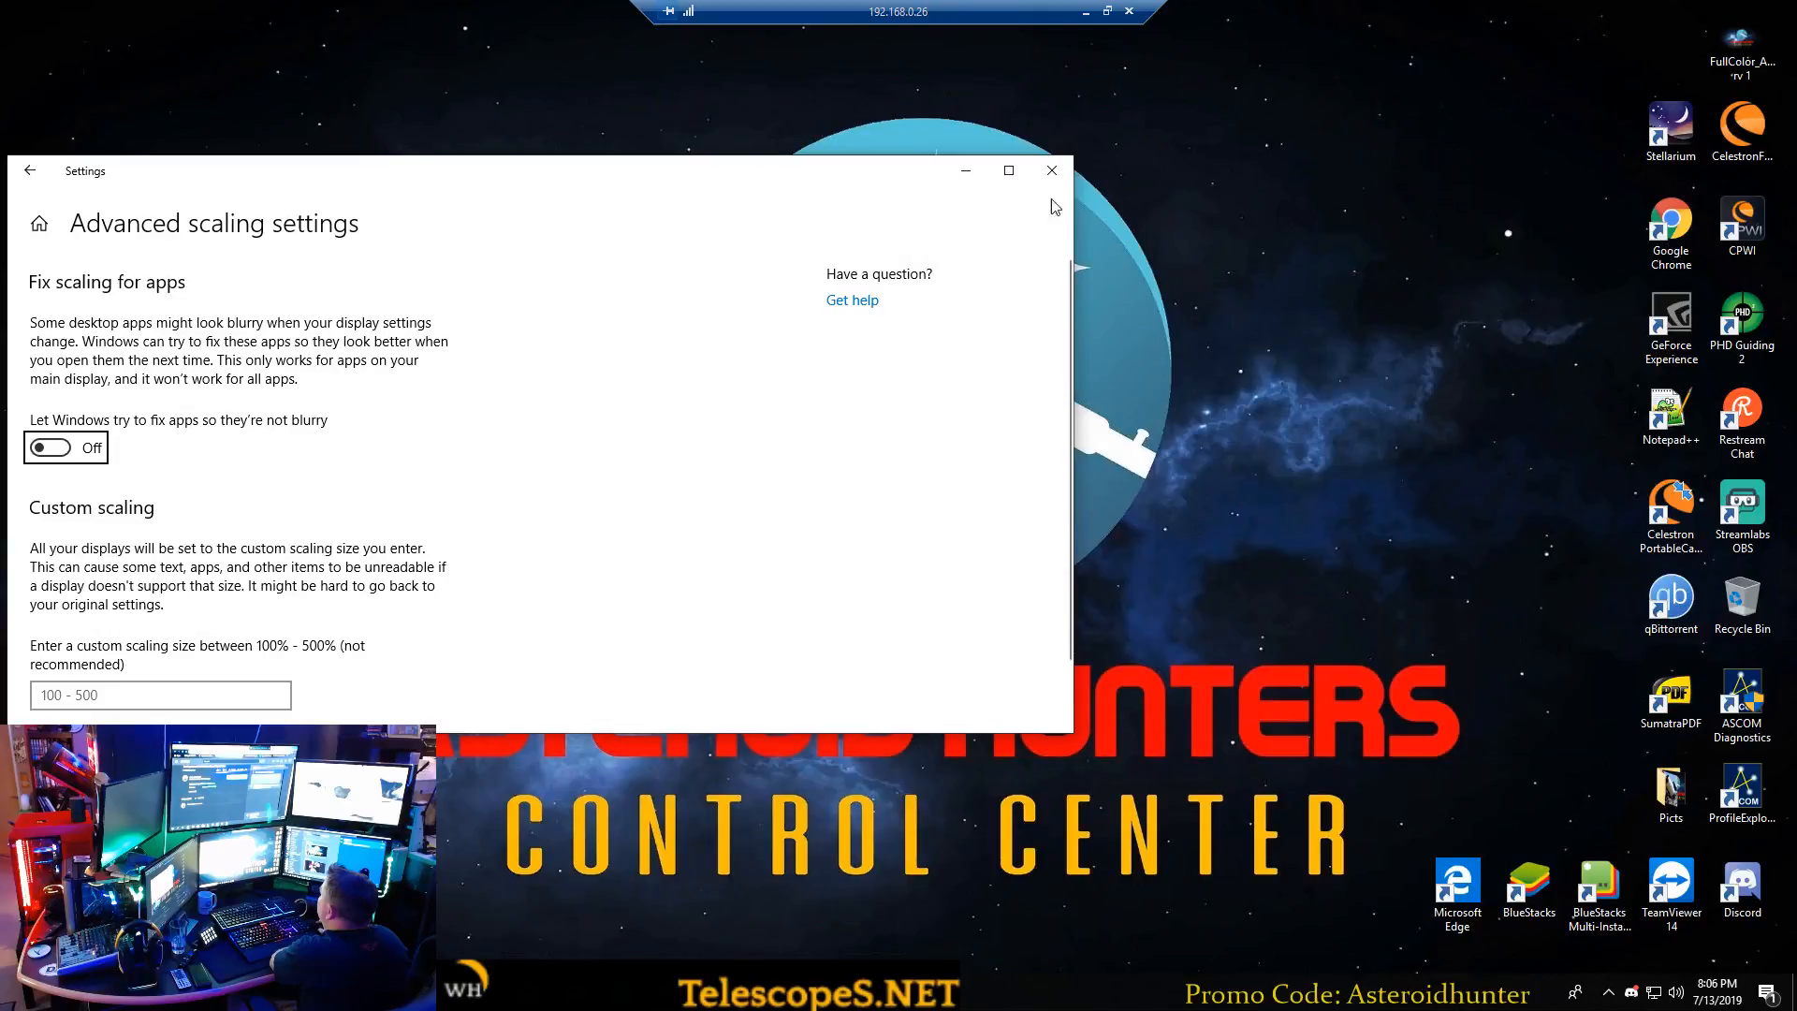
left_click(1051, 169)
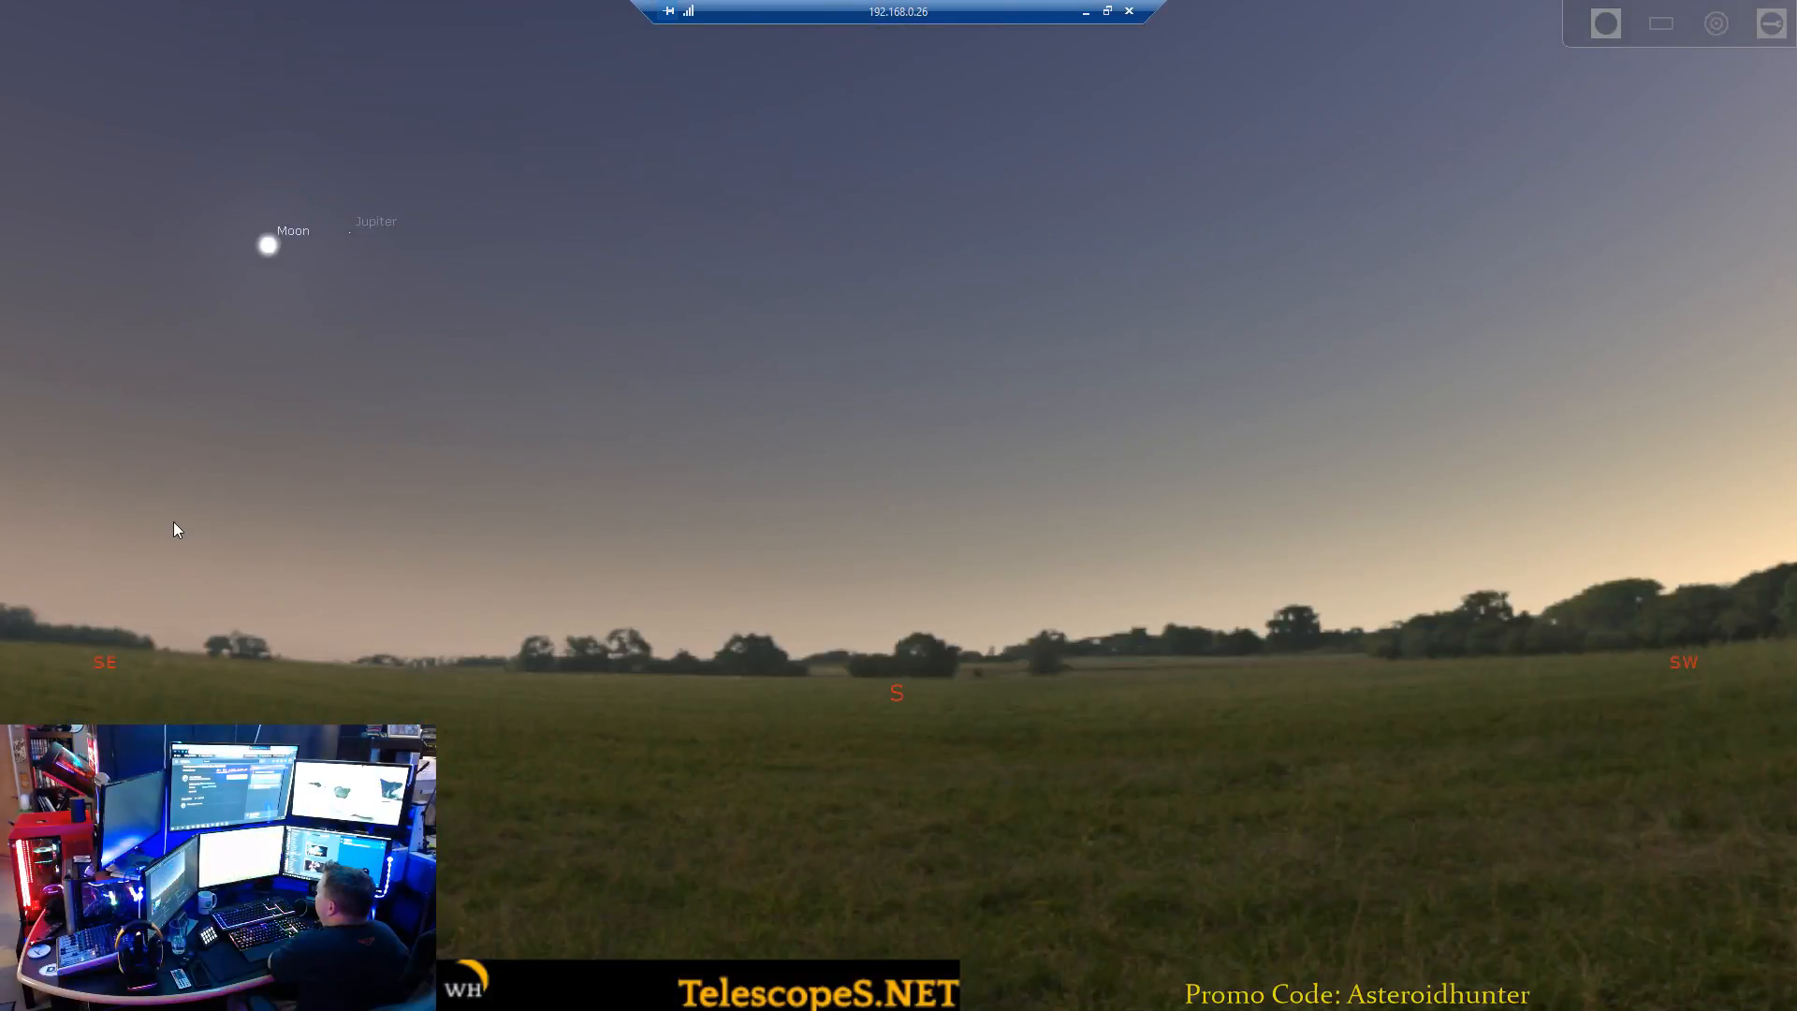
Switch to Stellarium, open its configuration on the plugins list and move the window higher on the screen.
mouse_move(28, 659)
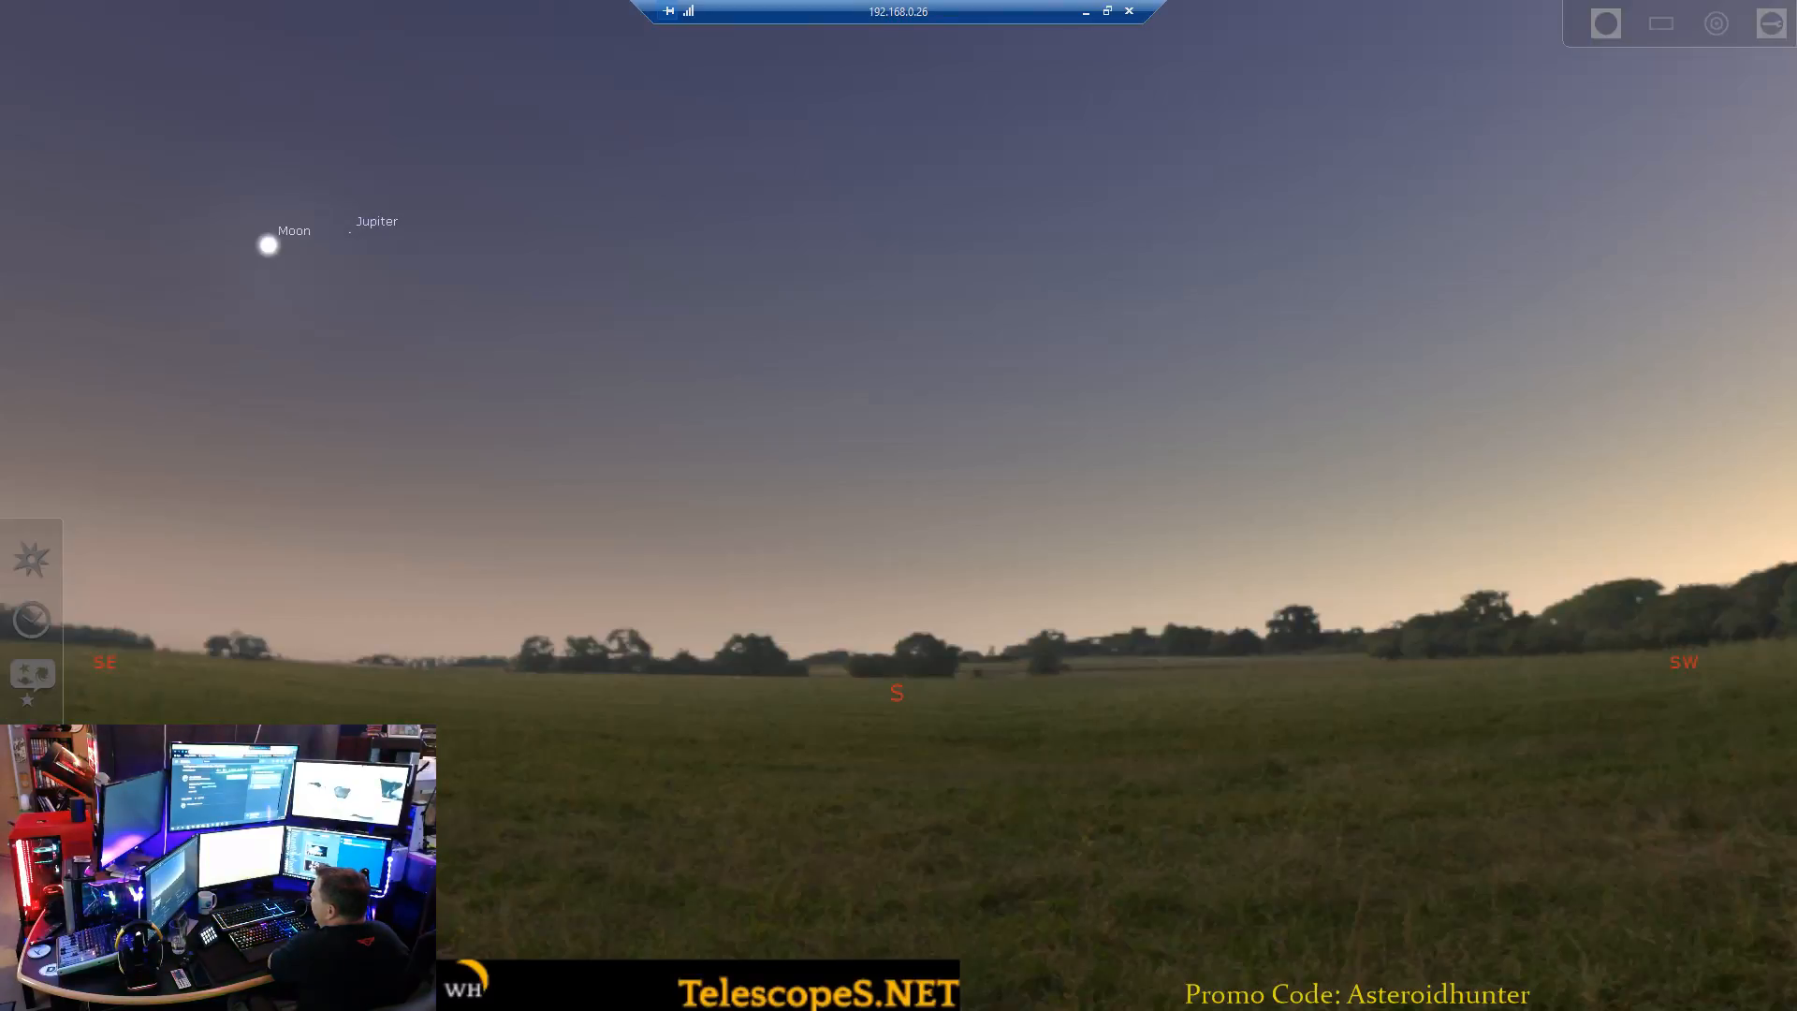
key("F2")
left_click_drag(1205, 481, 1065, 413)
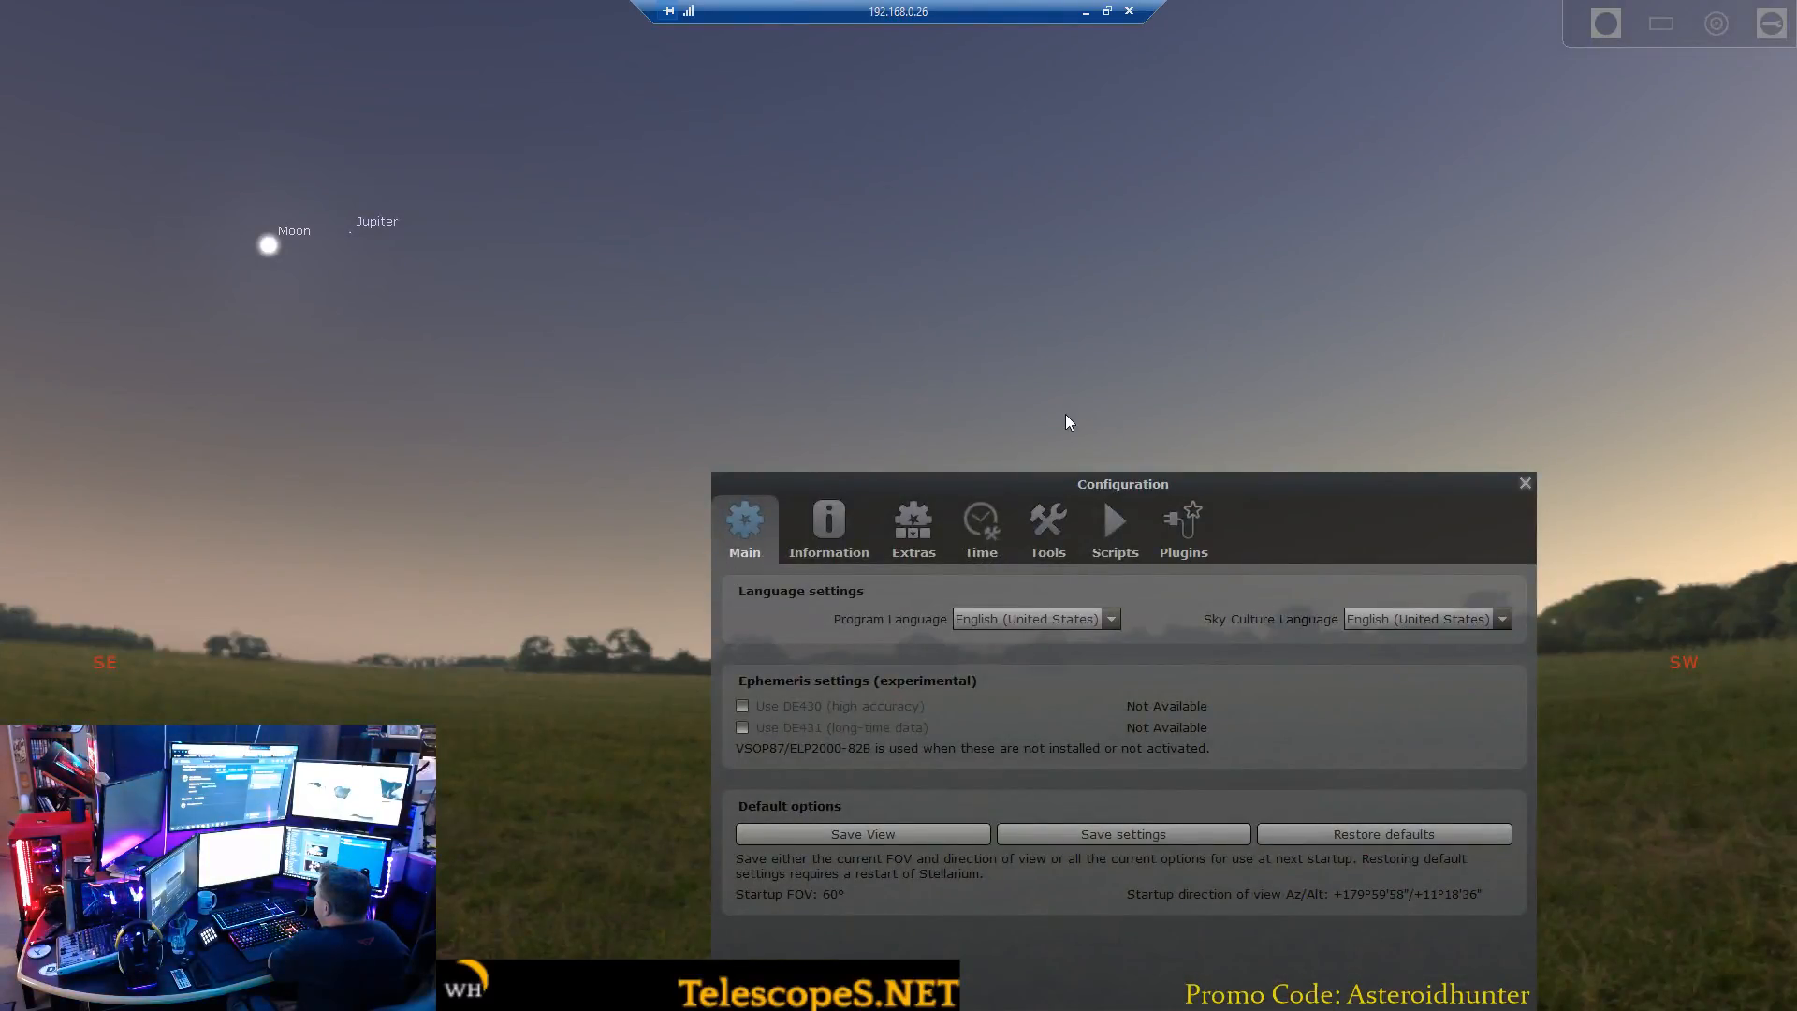
left_click(1052, 468)
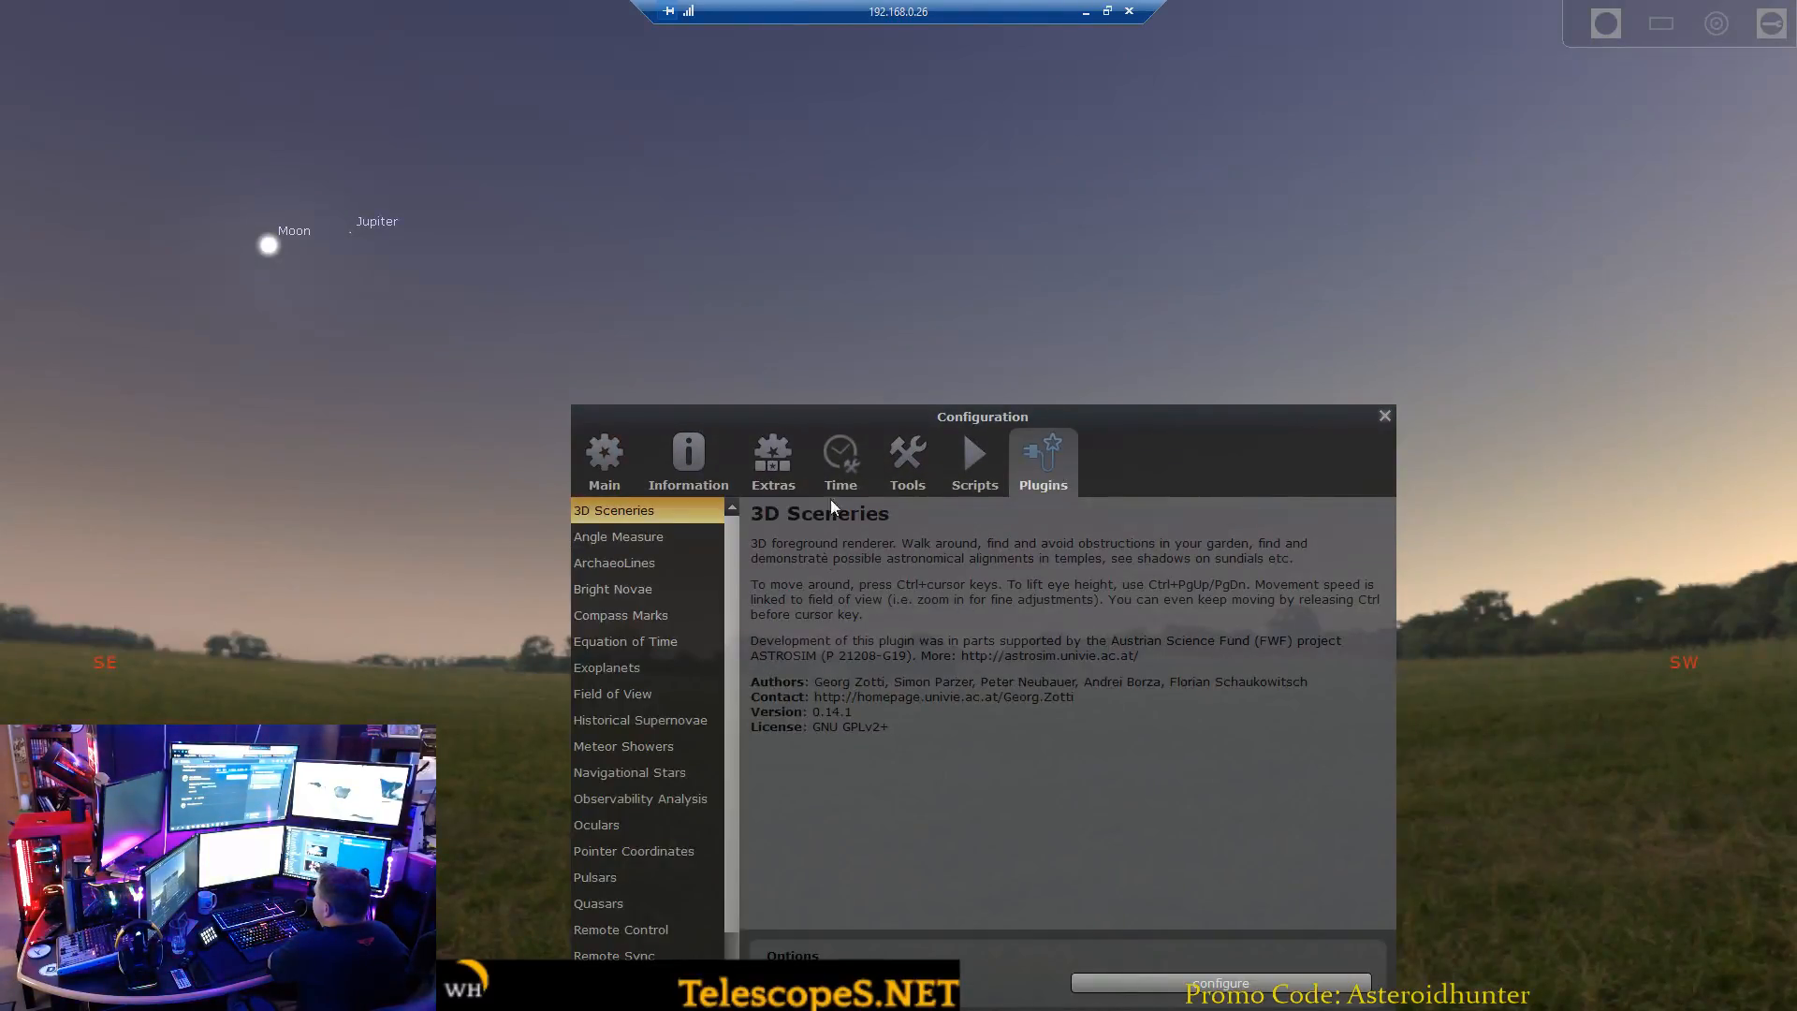
left_click_drag(805, 417, 705, 278)
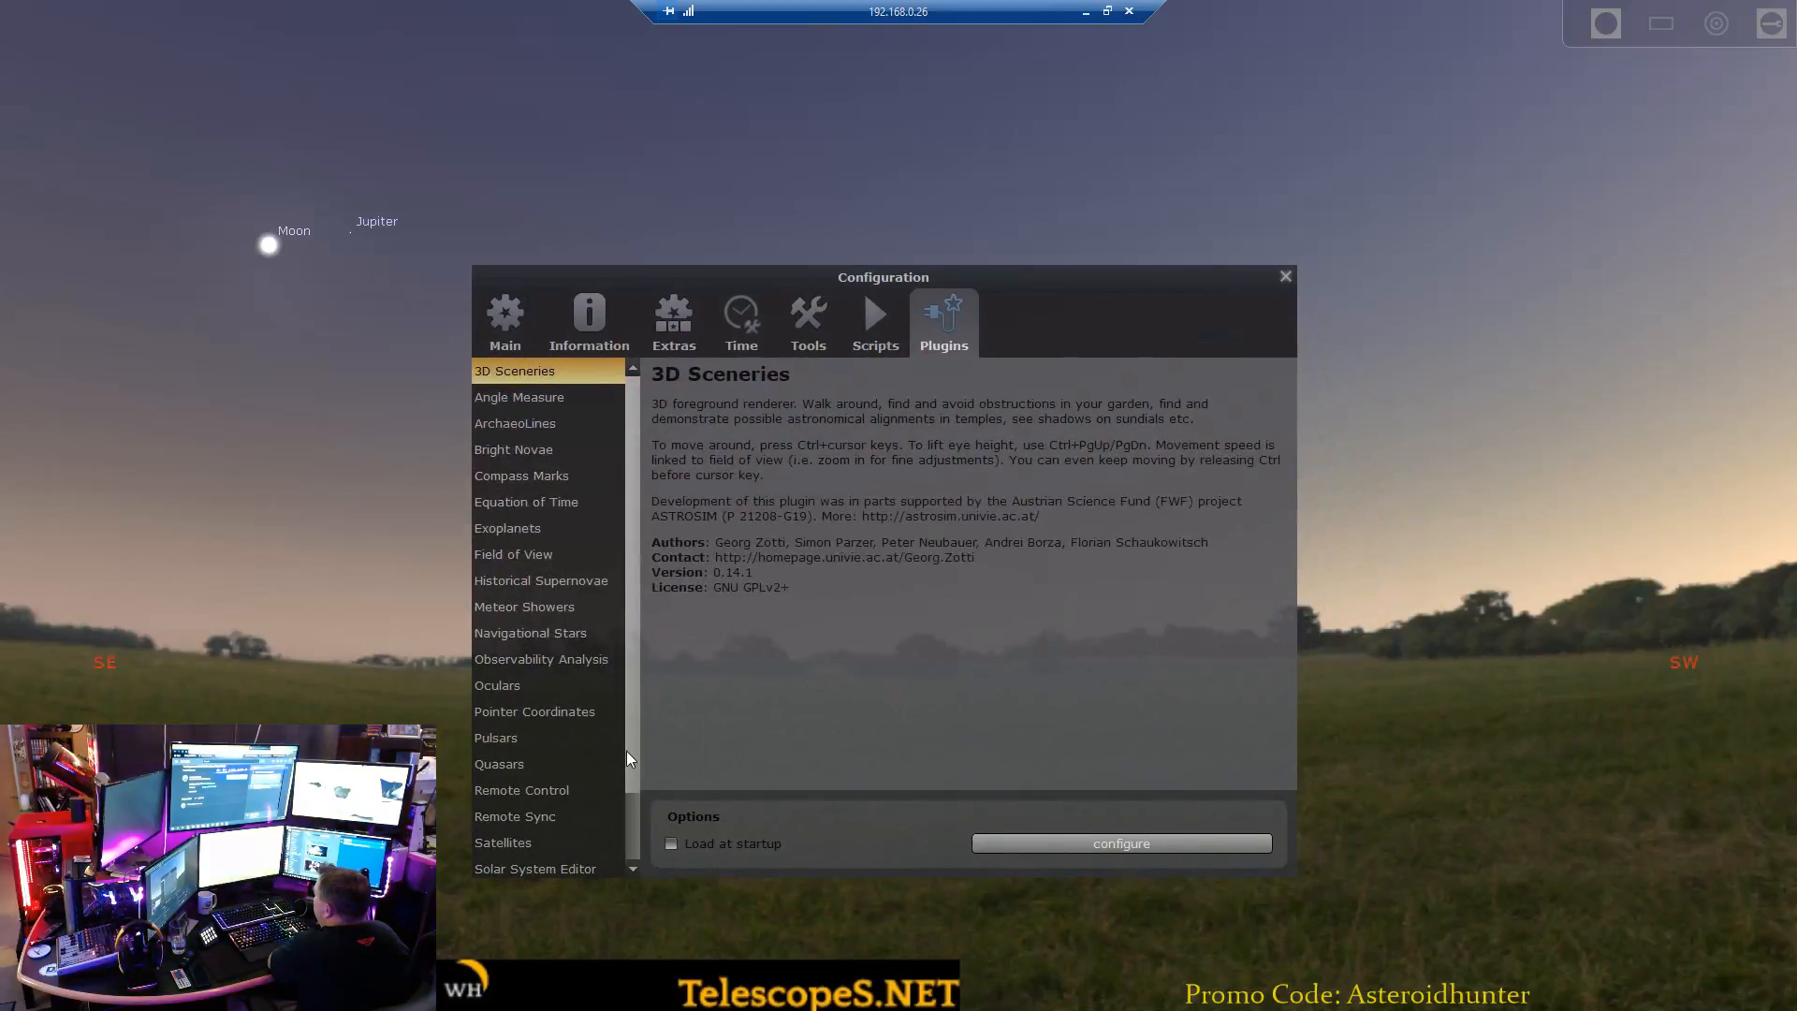
Find the Solar System Editor plugin and open its configuration.
scroll(631, 812, "down", 1)
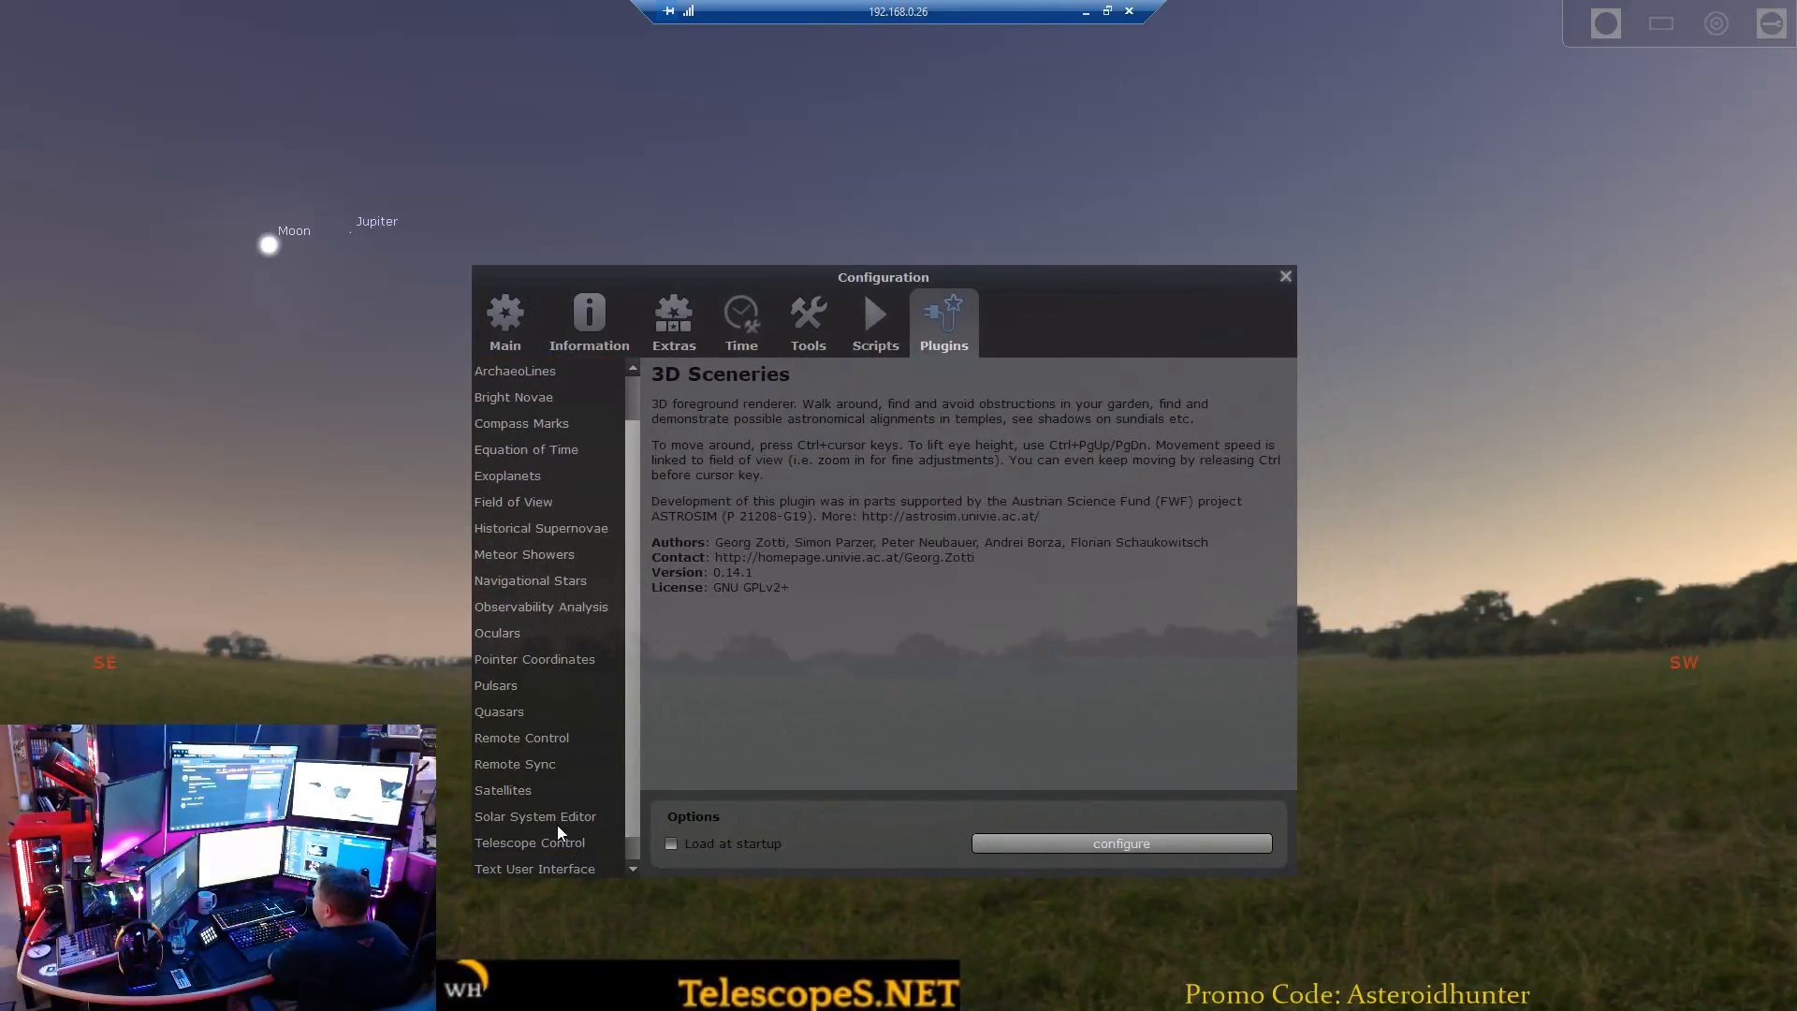
scroll(558, 820, "down", 1)
left_click(558, 817)
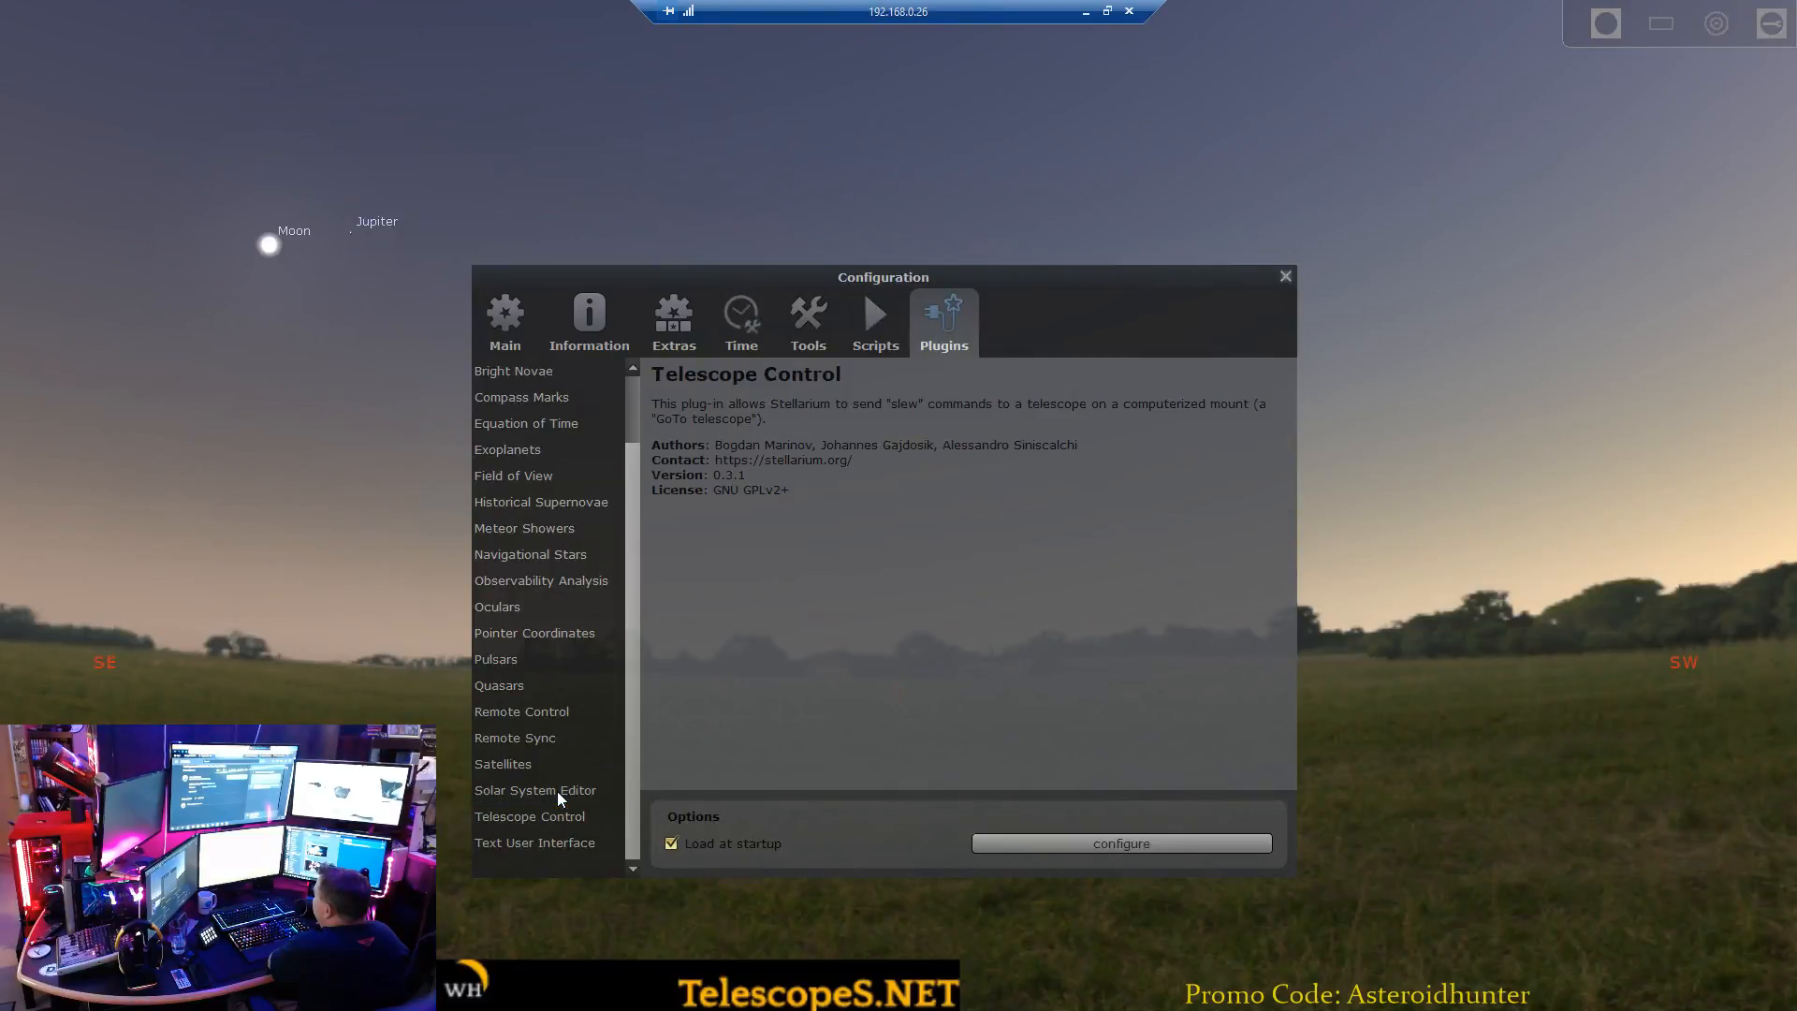
left_click(558, 790)
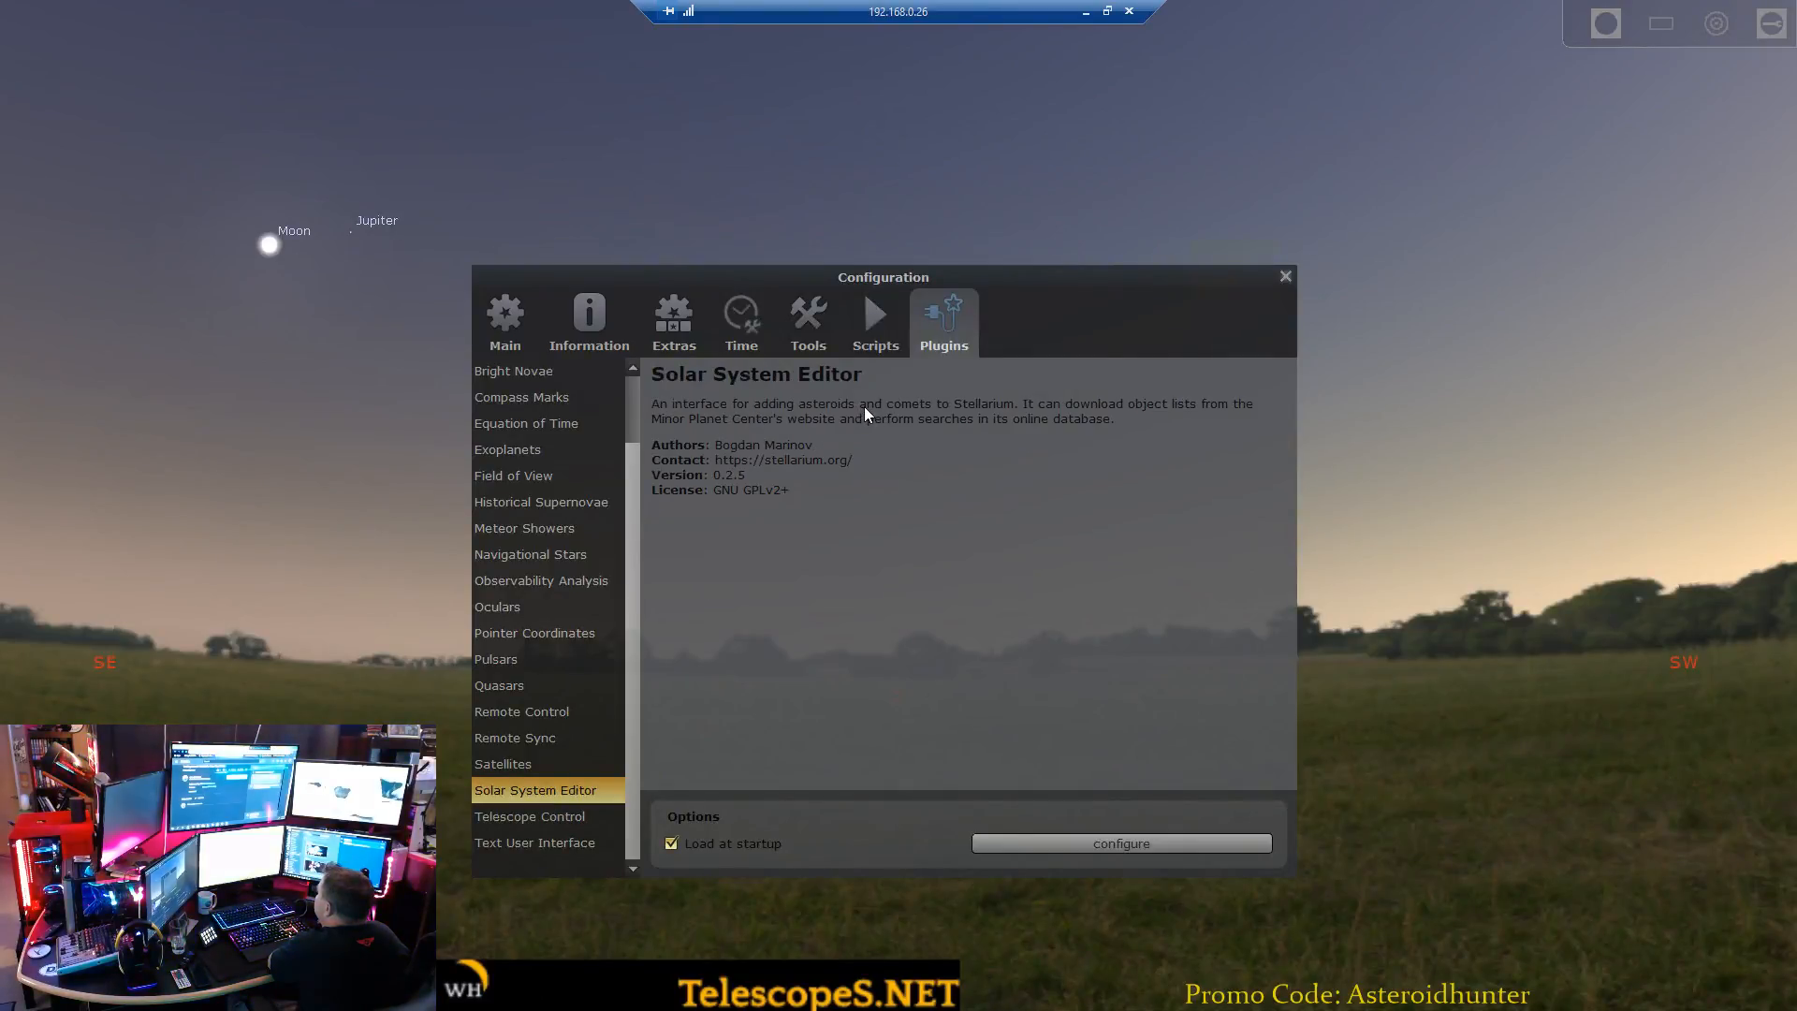
left_click(1087, 840)
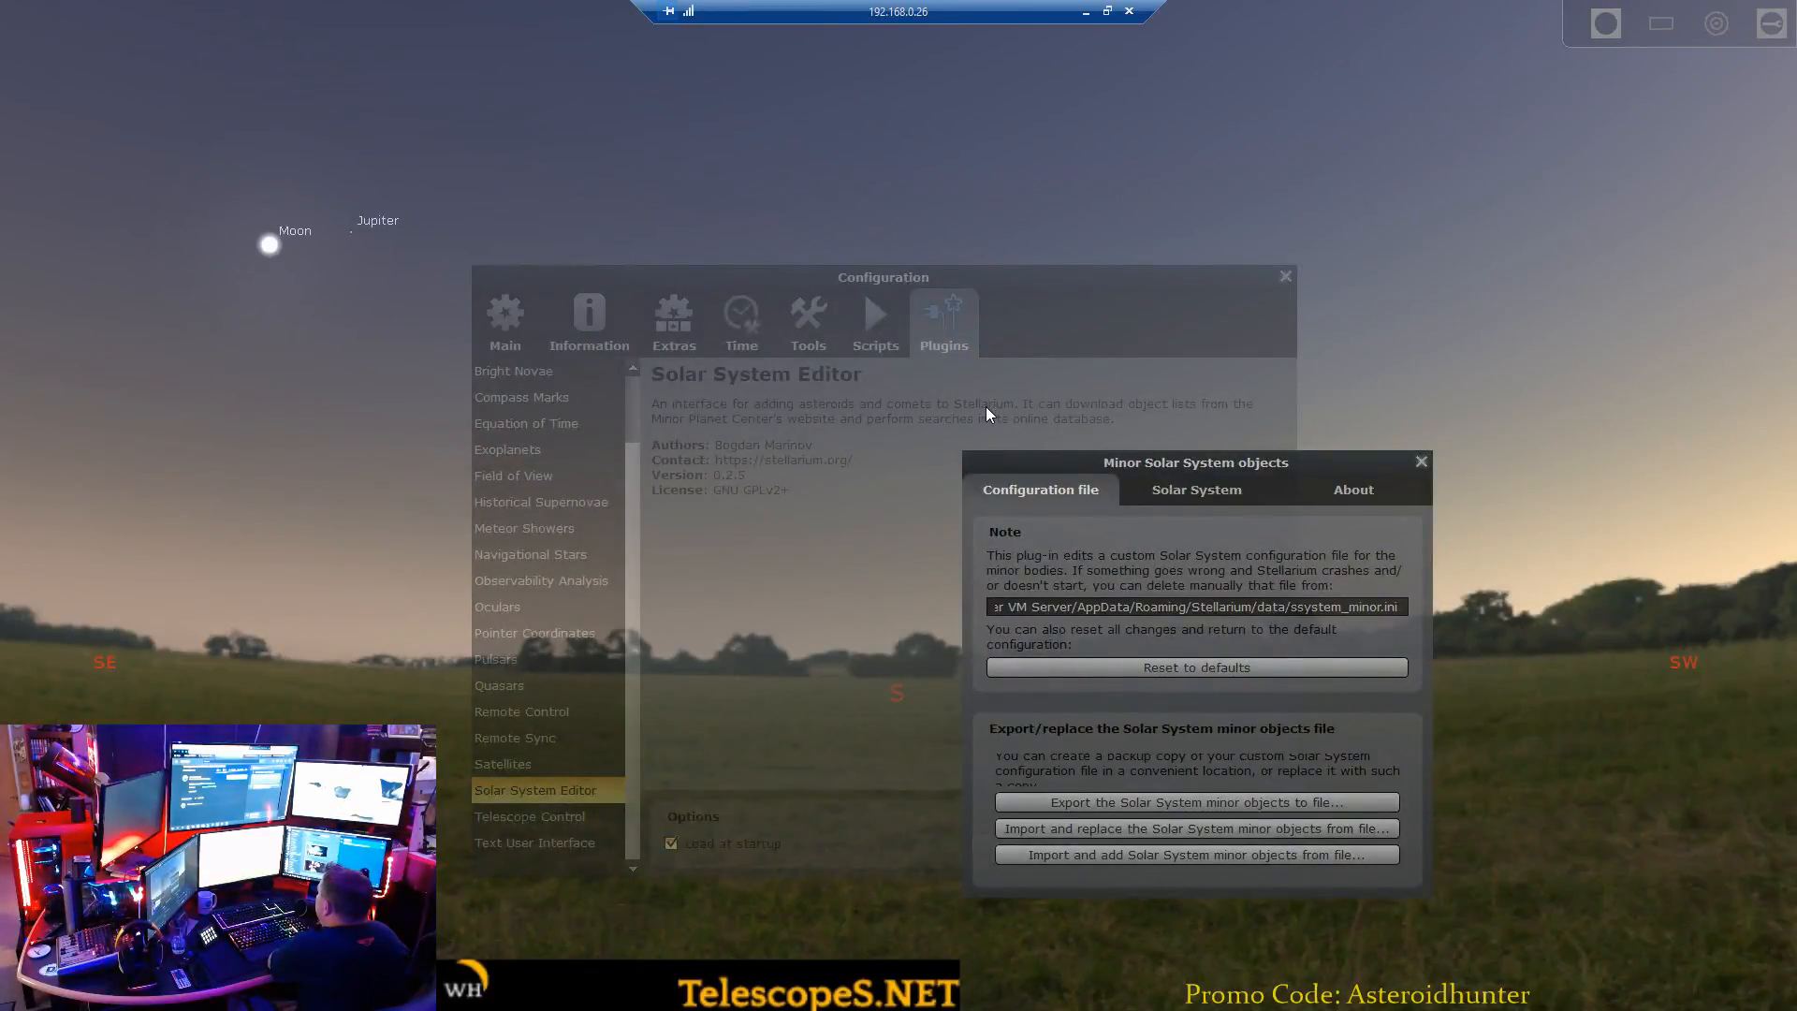
Open the import of MPC-format orbital elements and examine the available asteroid list sources down to the MPCORB entries.
left_click(1003, 435)
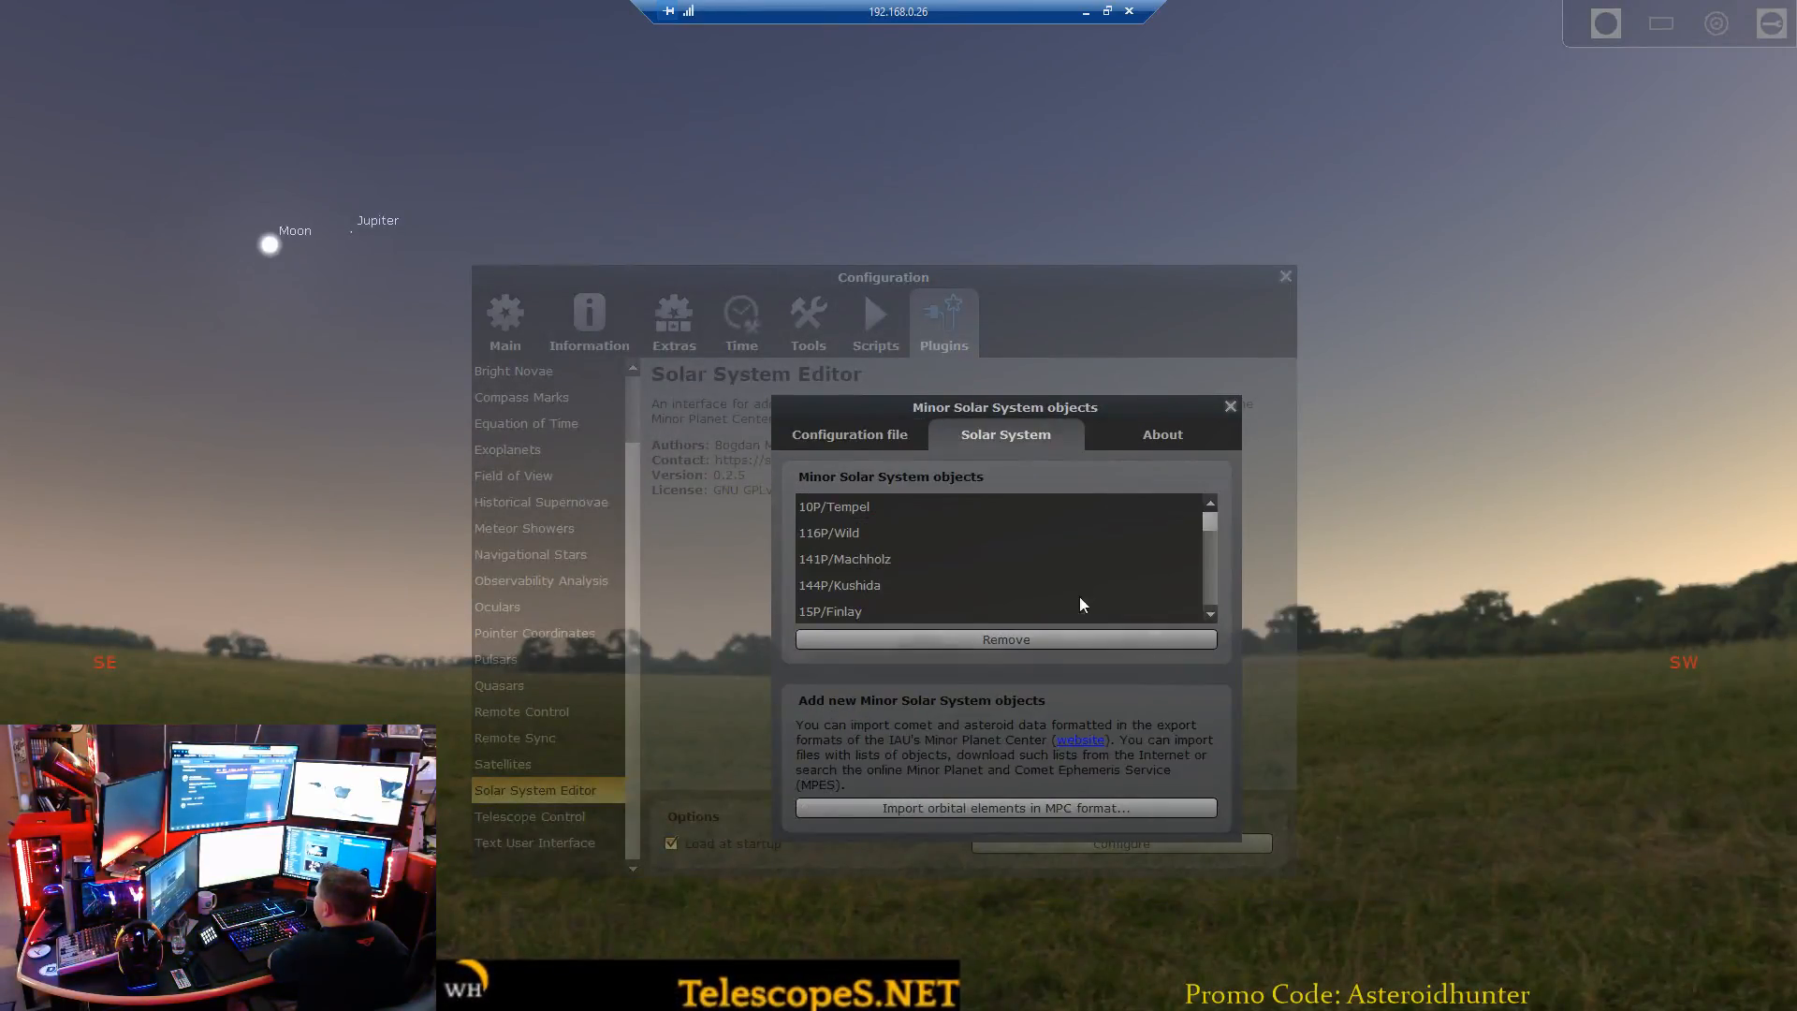
left_click(1078, 811)
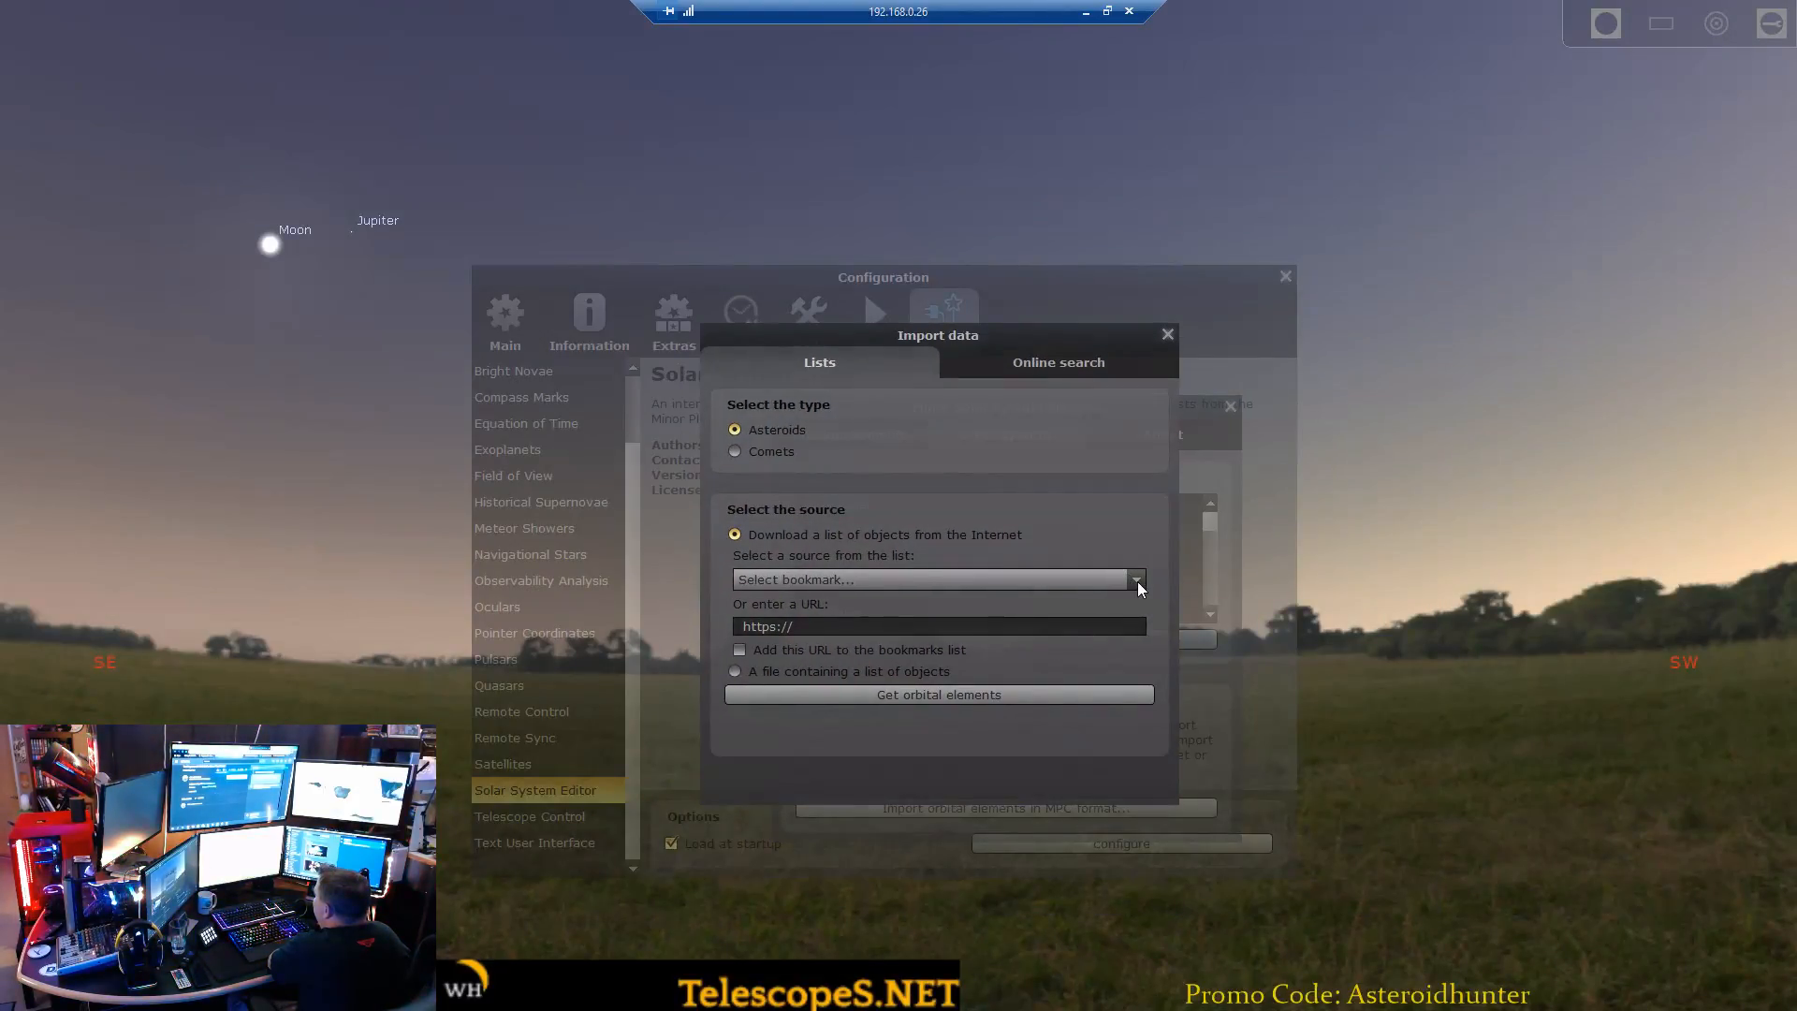
left_click(1137, 582)
left_click_drag(1138, 625, 1149, 728)
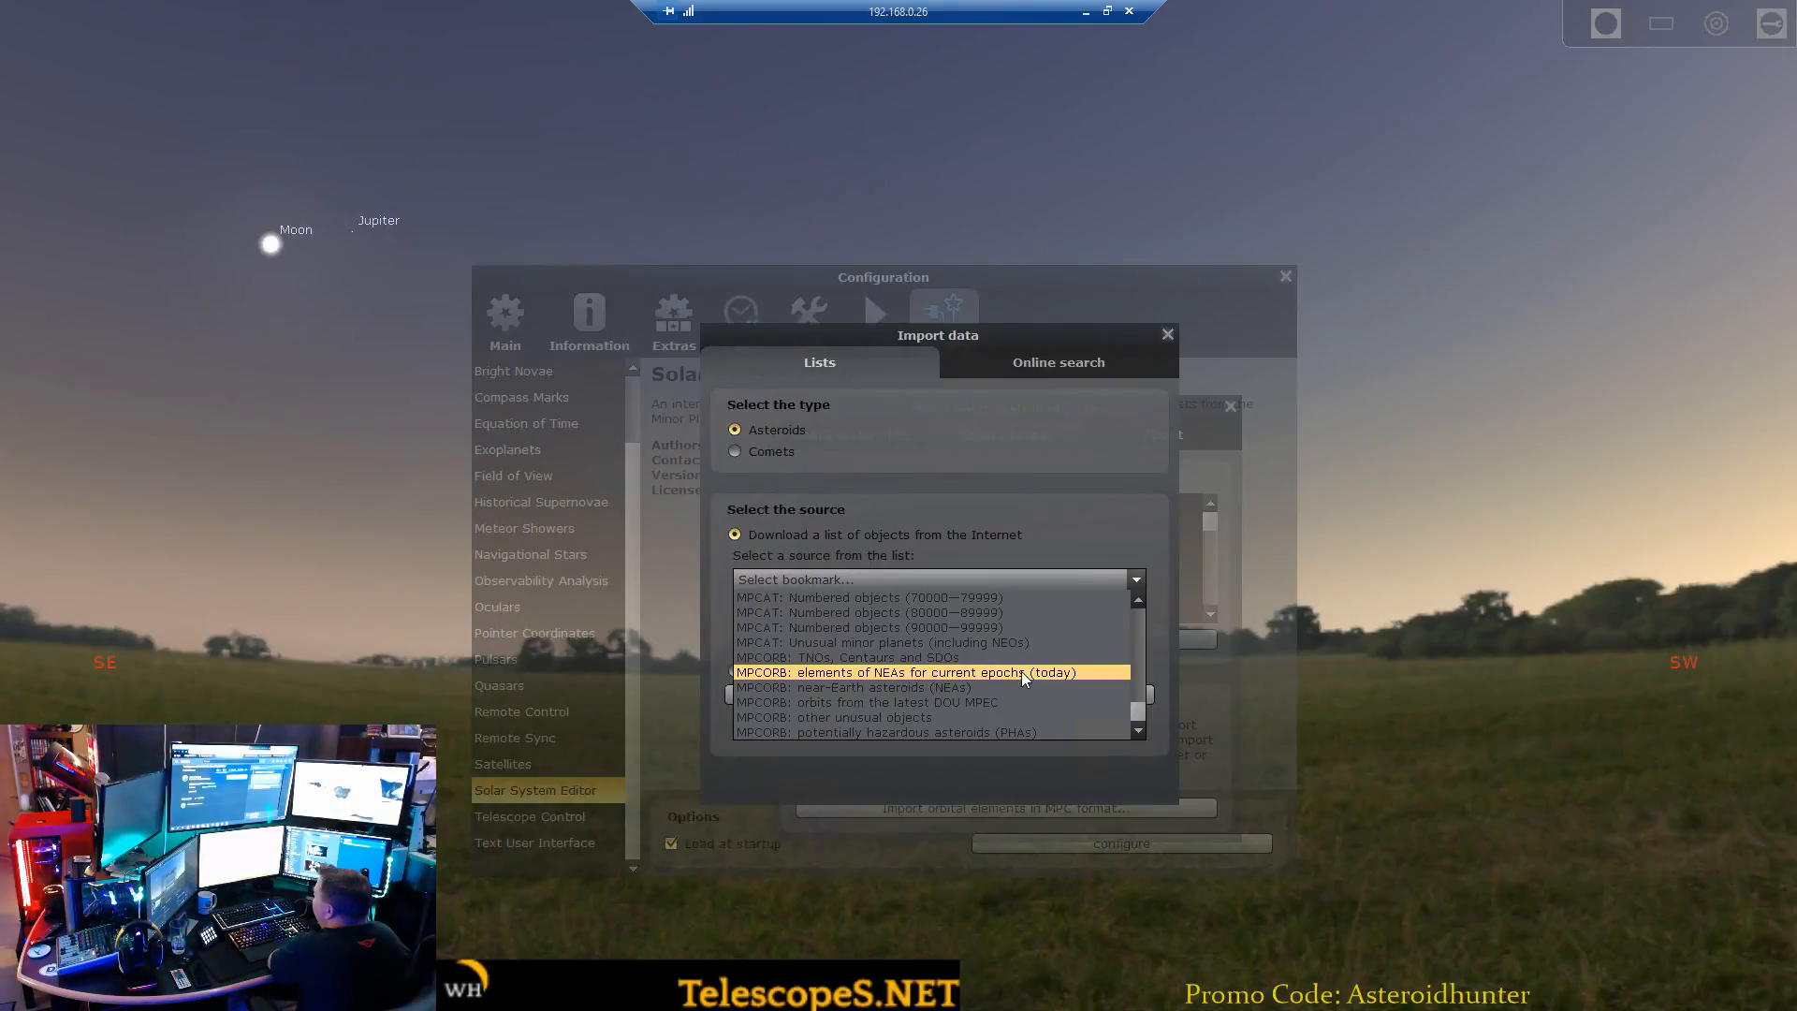
Close the minor-object import, Solar System Editor and configuration windows without importing anything.
left_click(1170, 333)
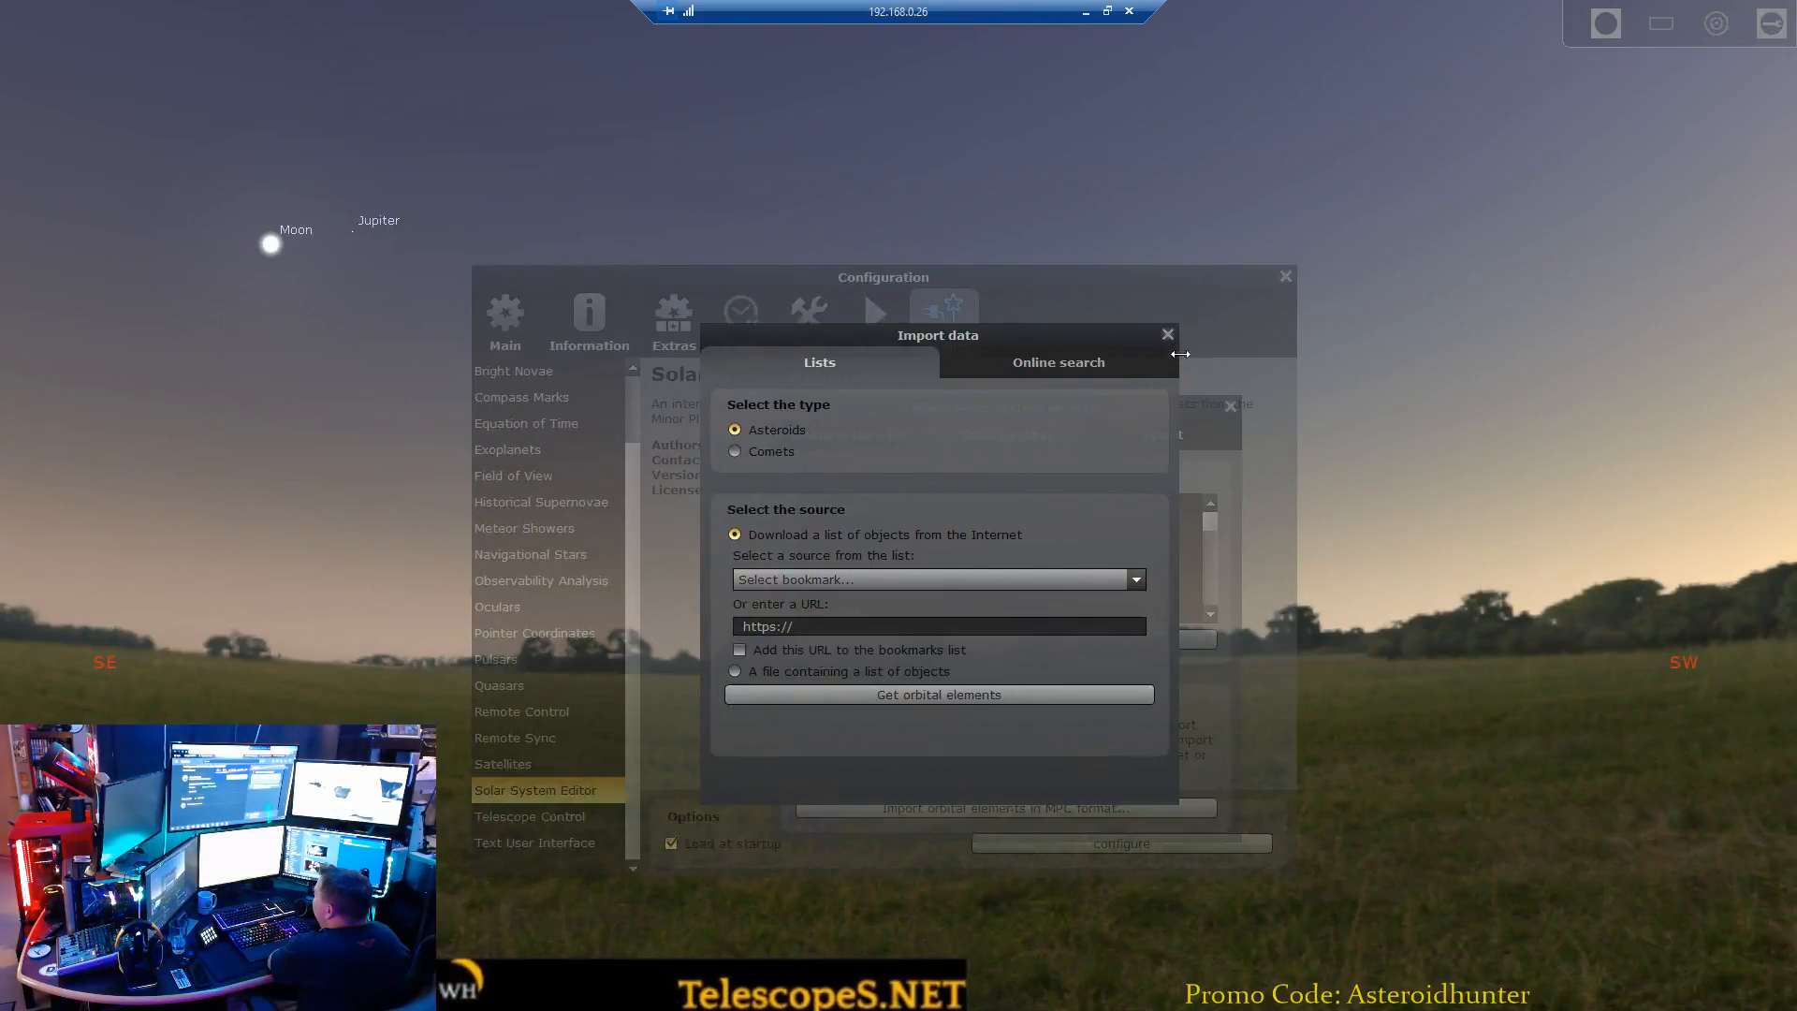
left_click(1231, 407)
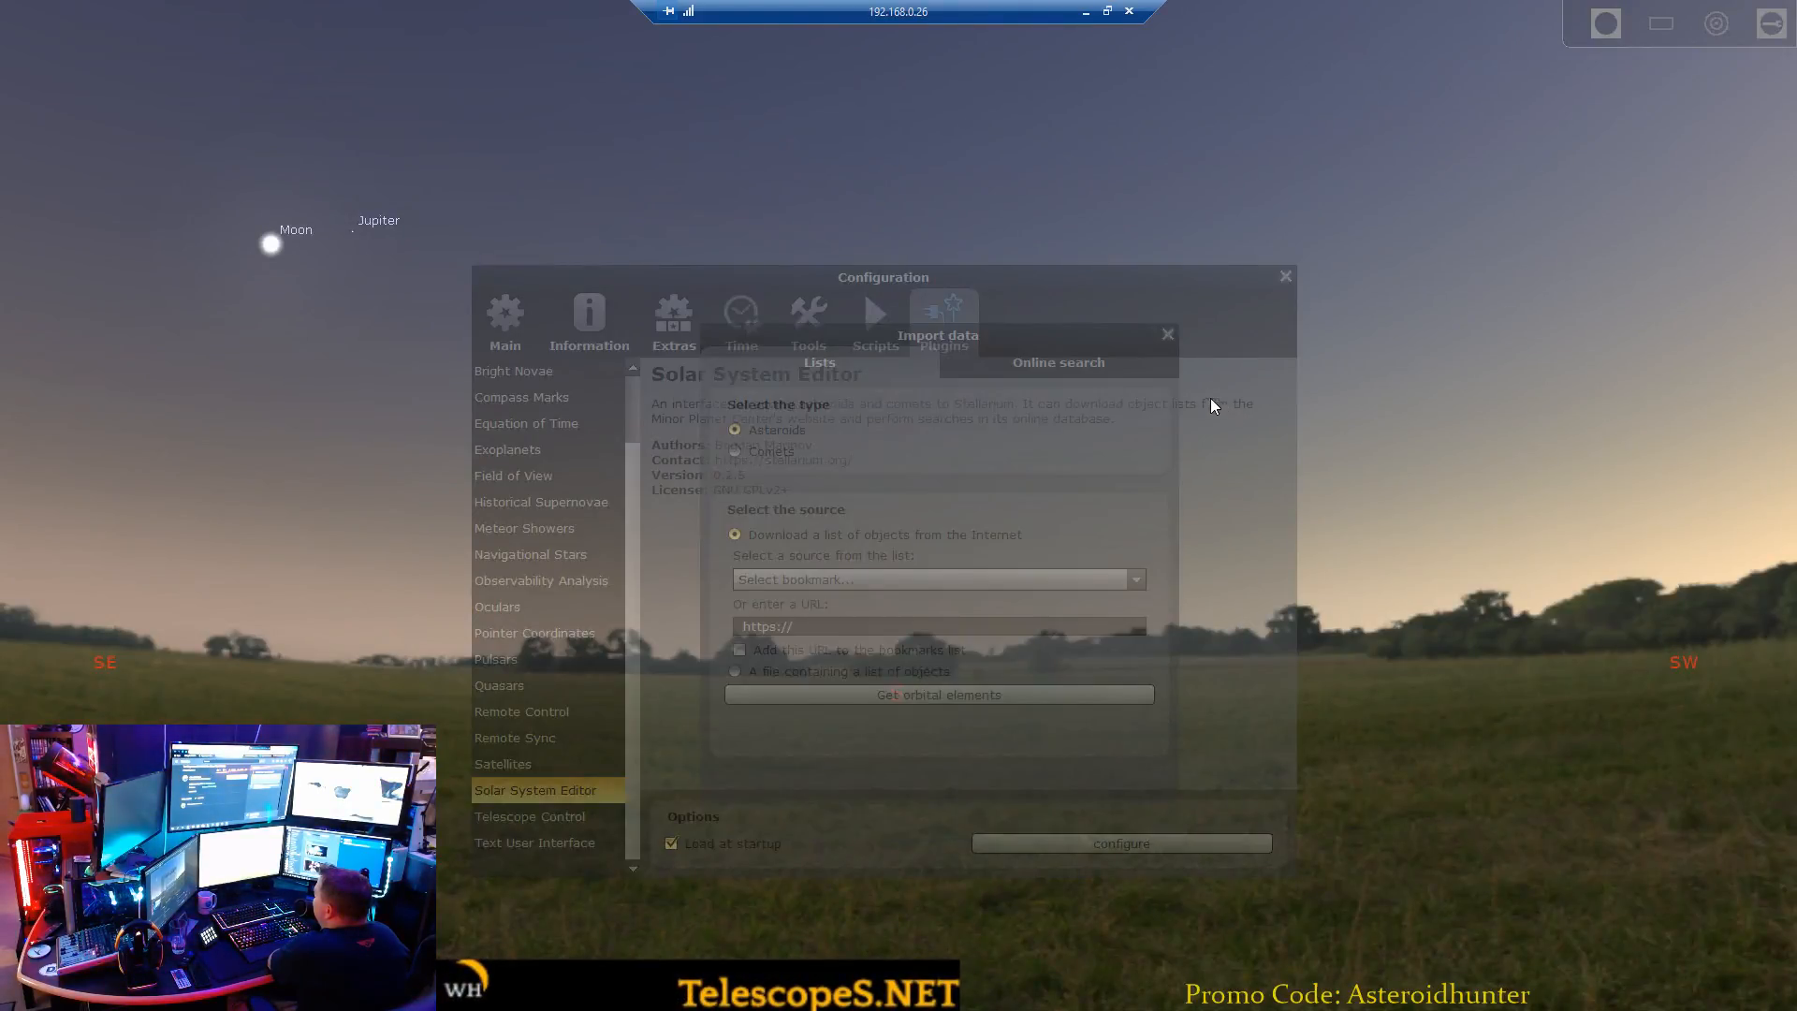
left_click(1282, 276)
left_click(1168, 333)
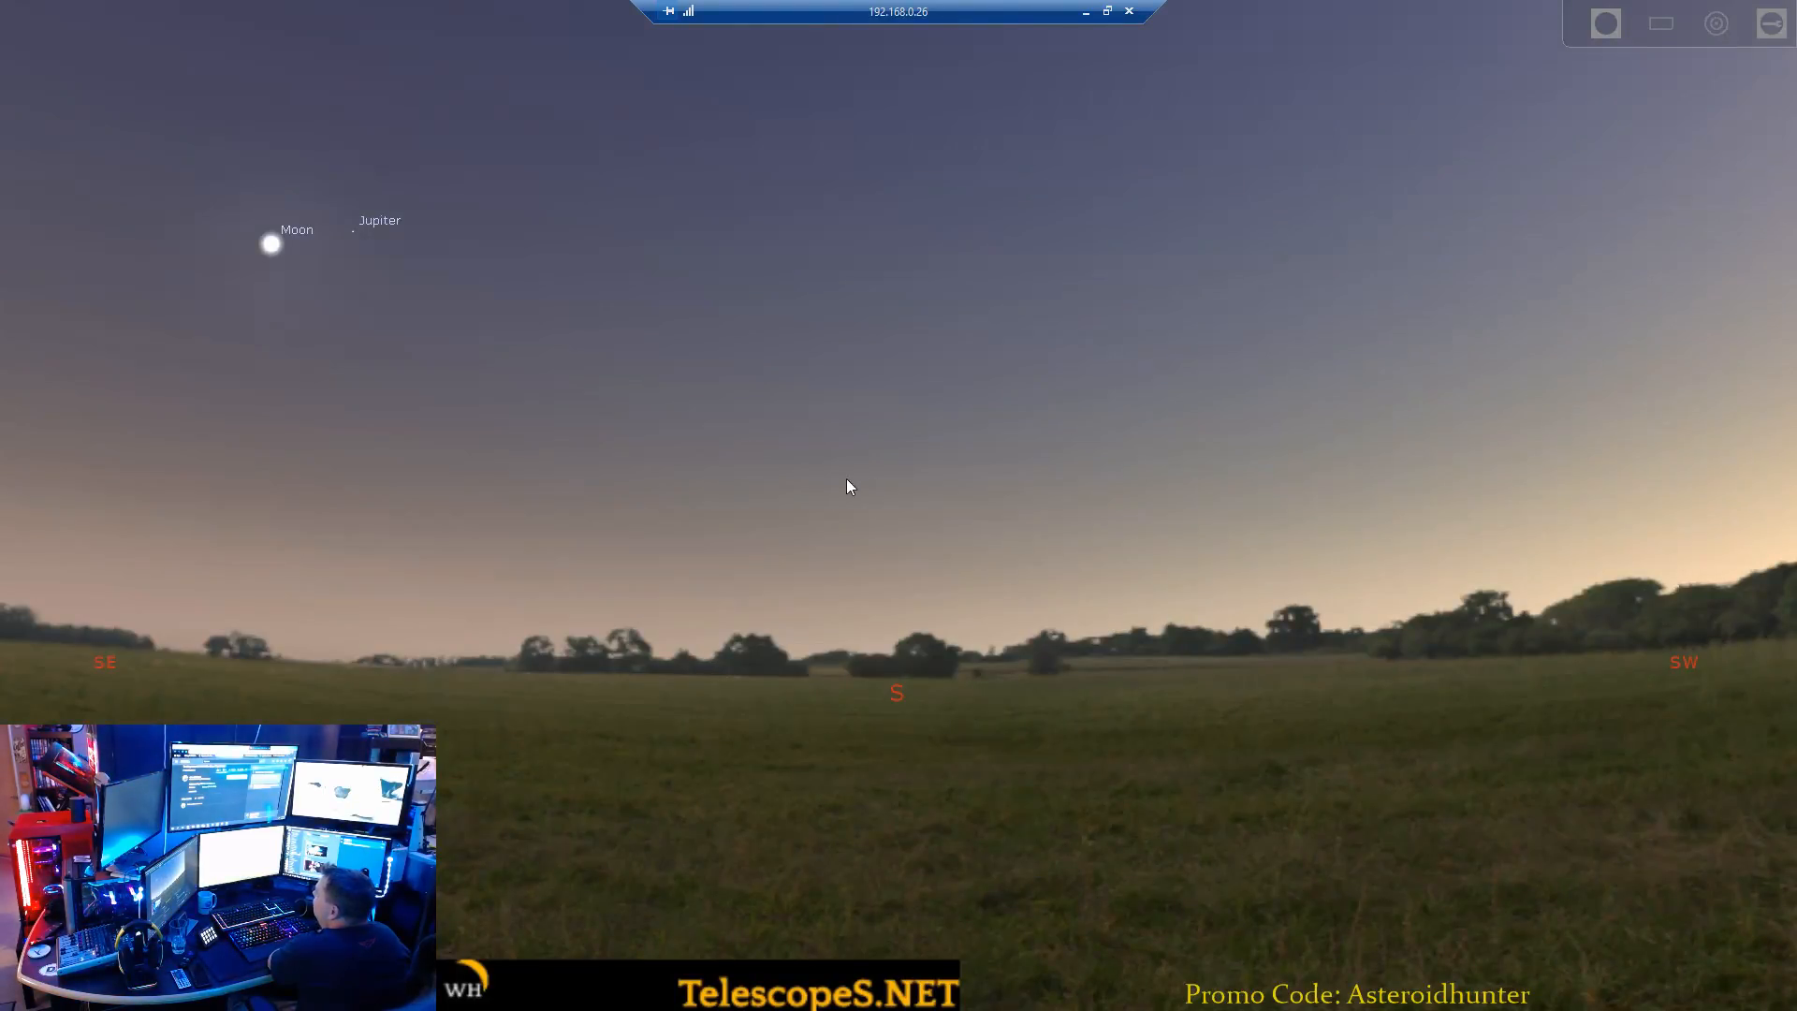
Search for the asteroid 1998 OH and center the sky view on it.
mouse_move(30, 795)
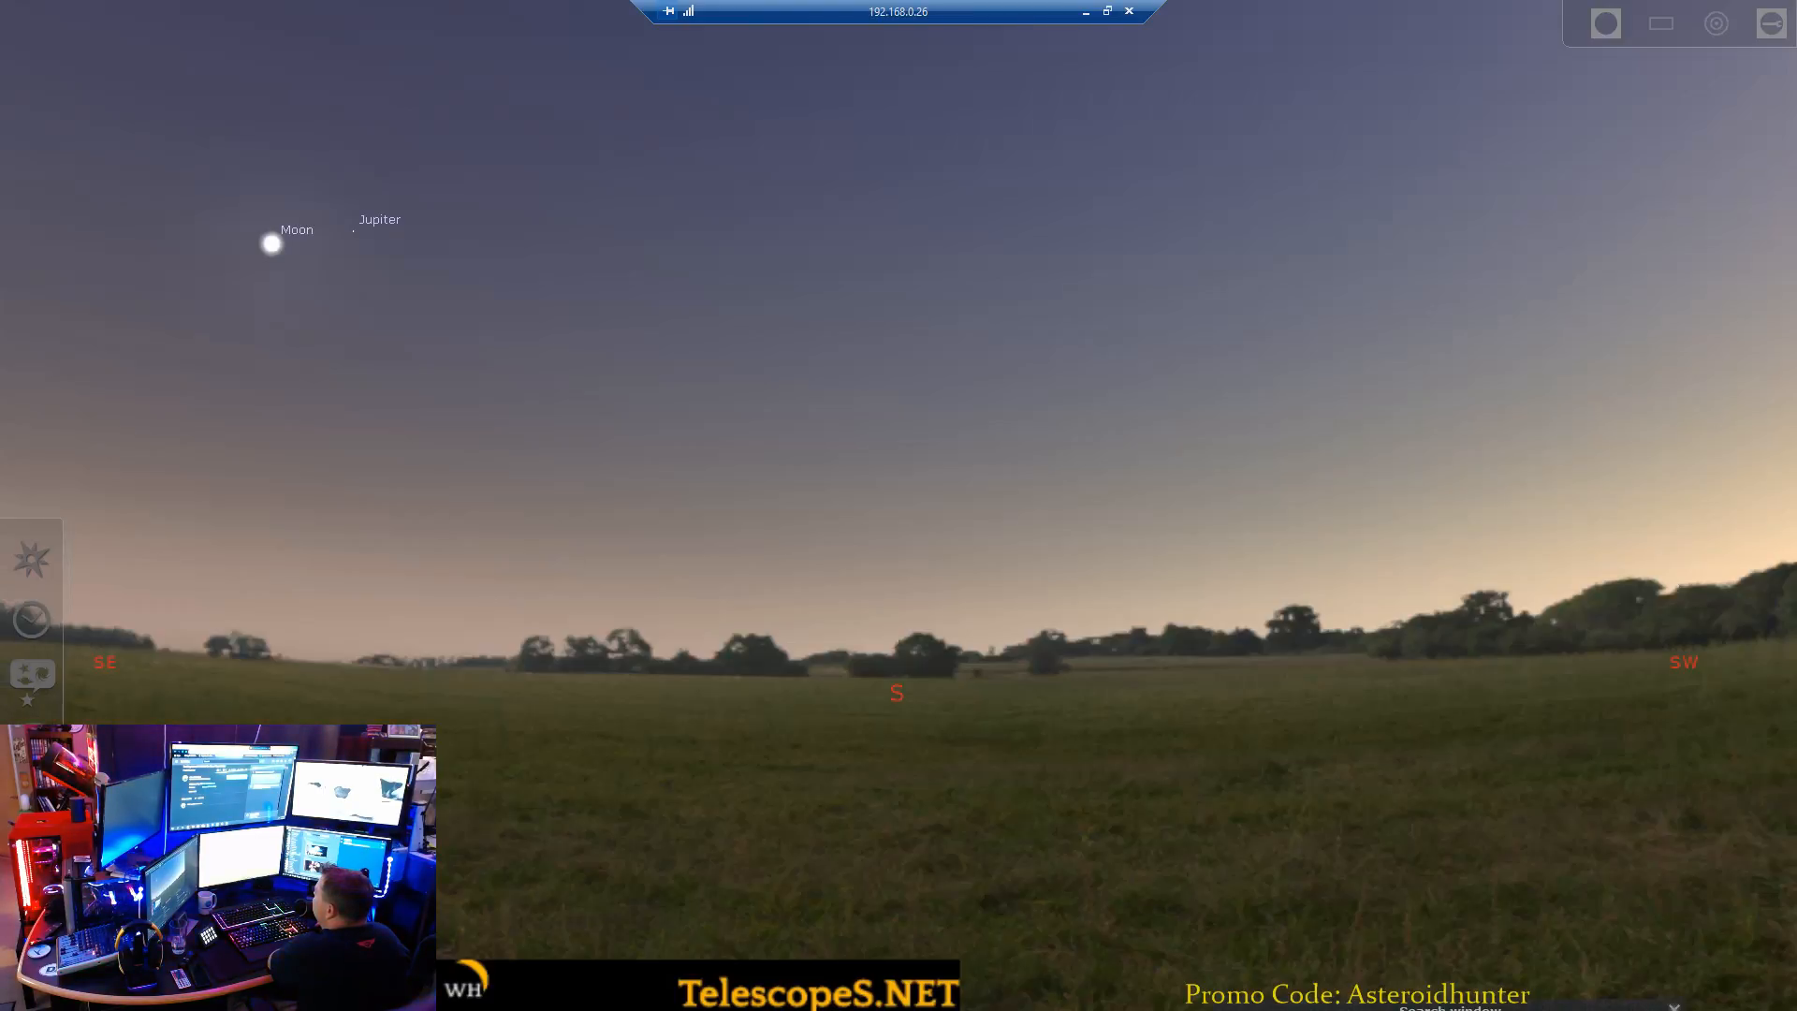
key("F3")
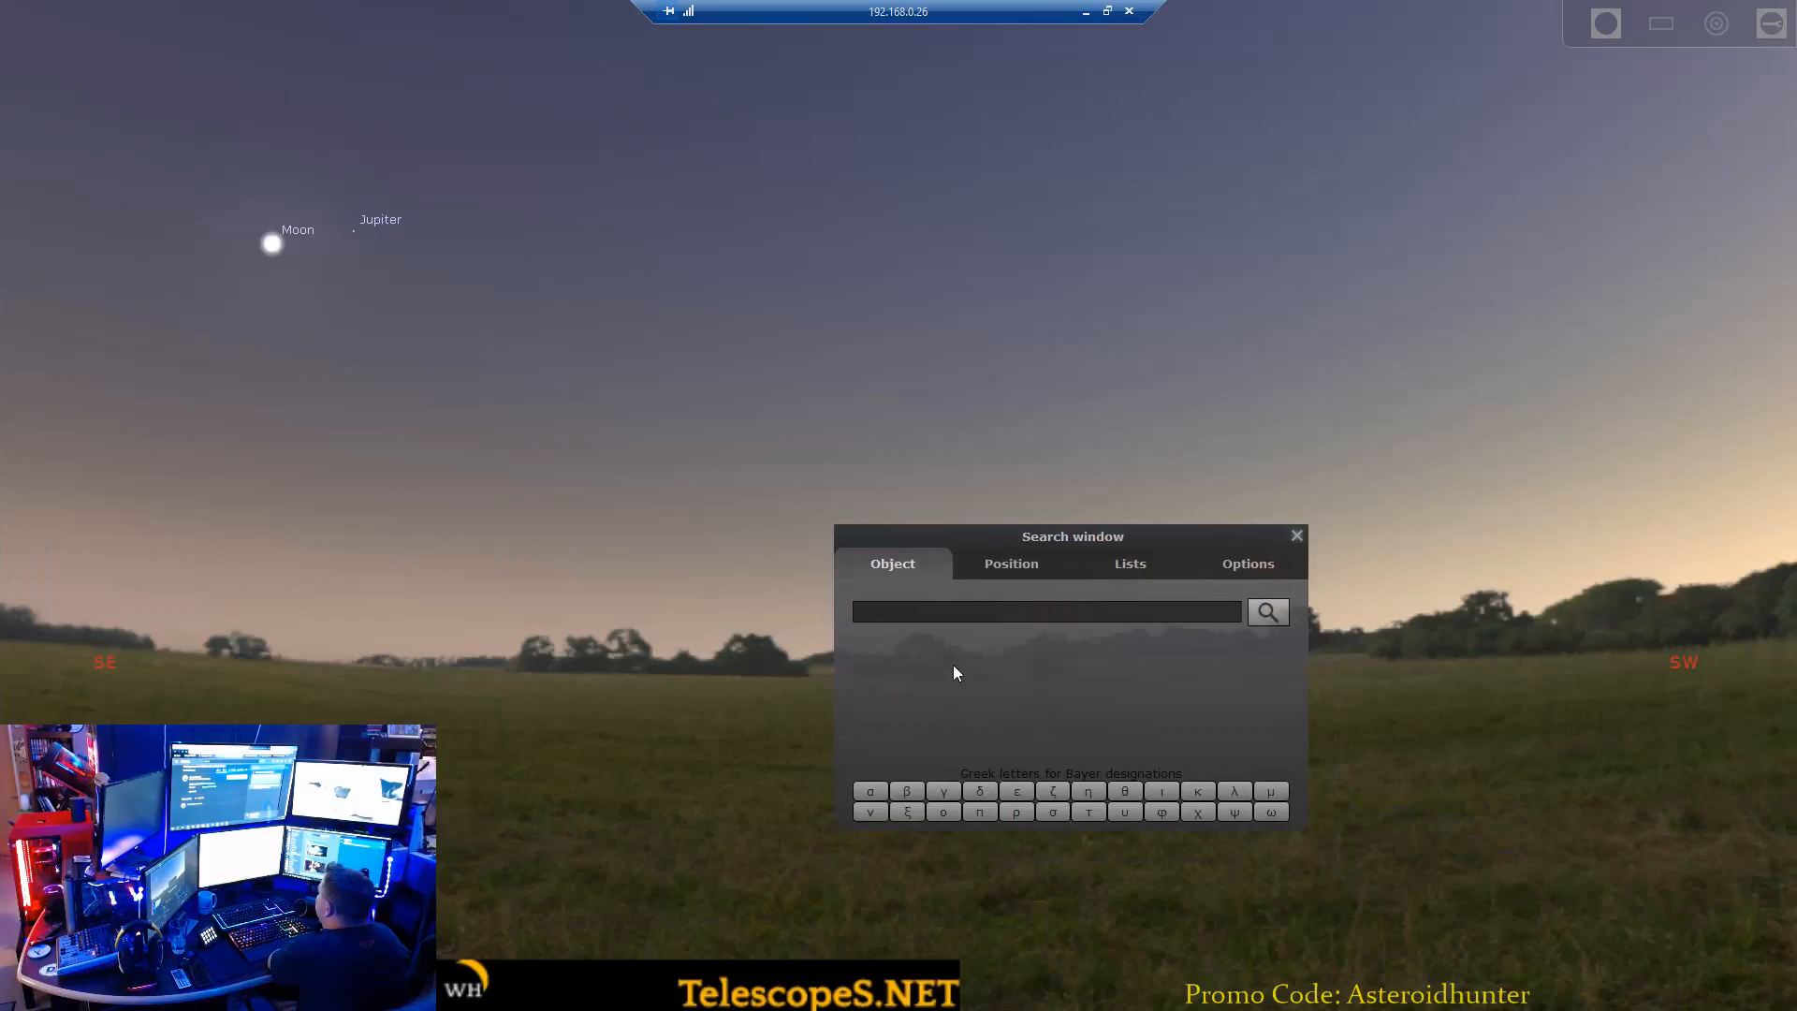
type("1998OH")
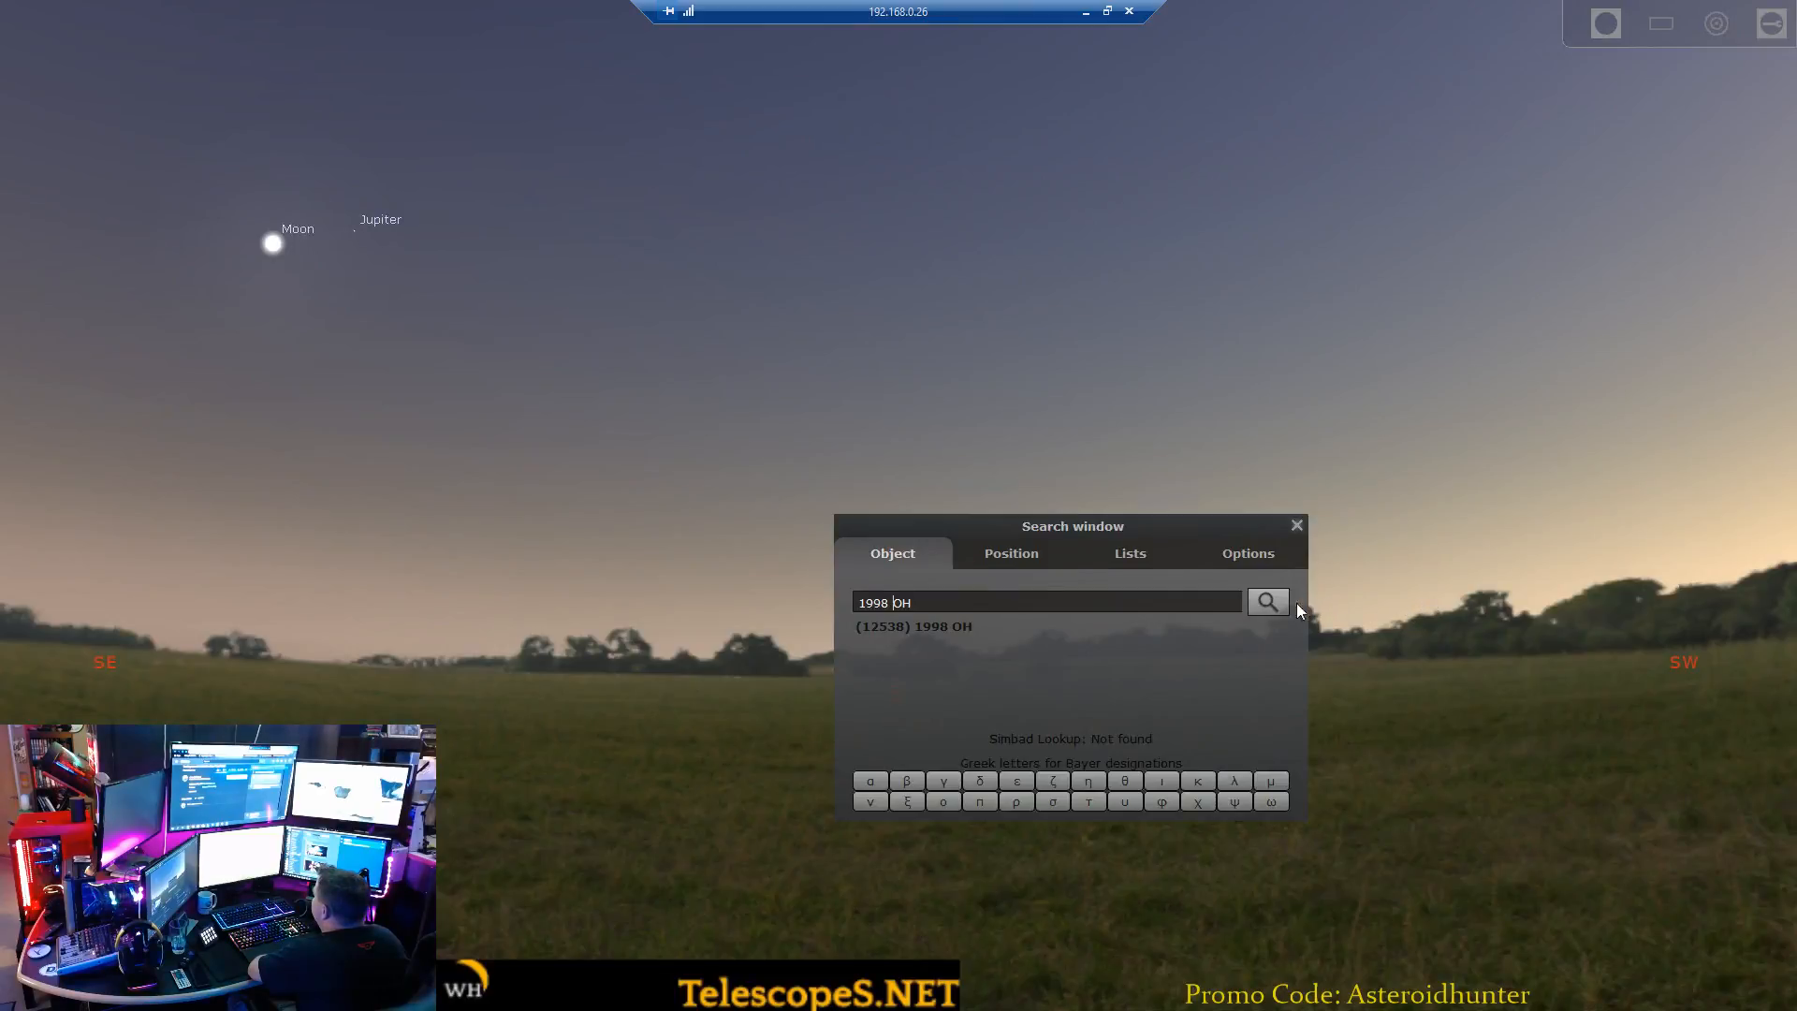
left_click(1267, 603)
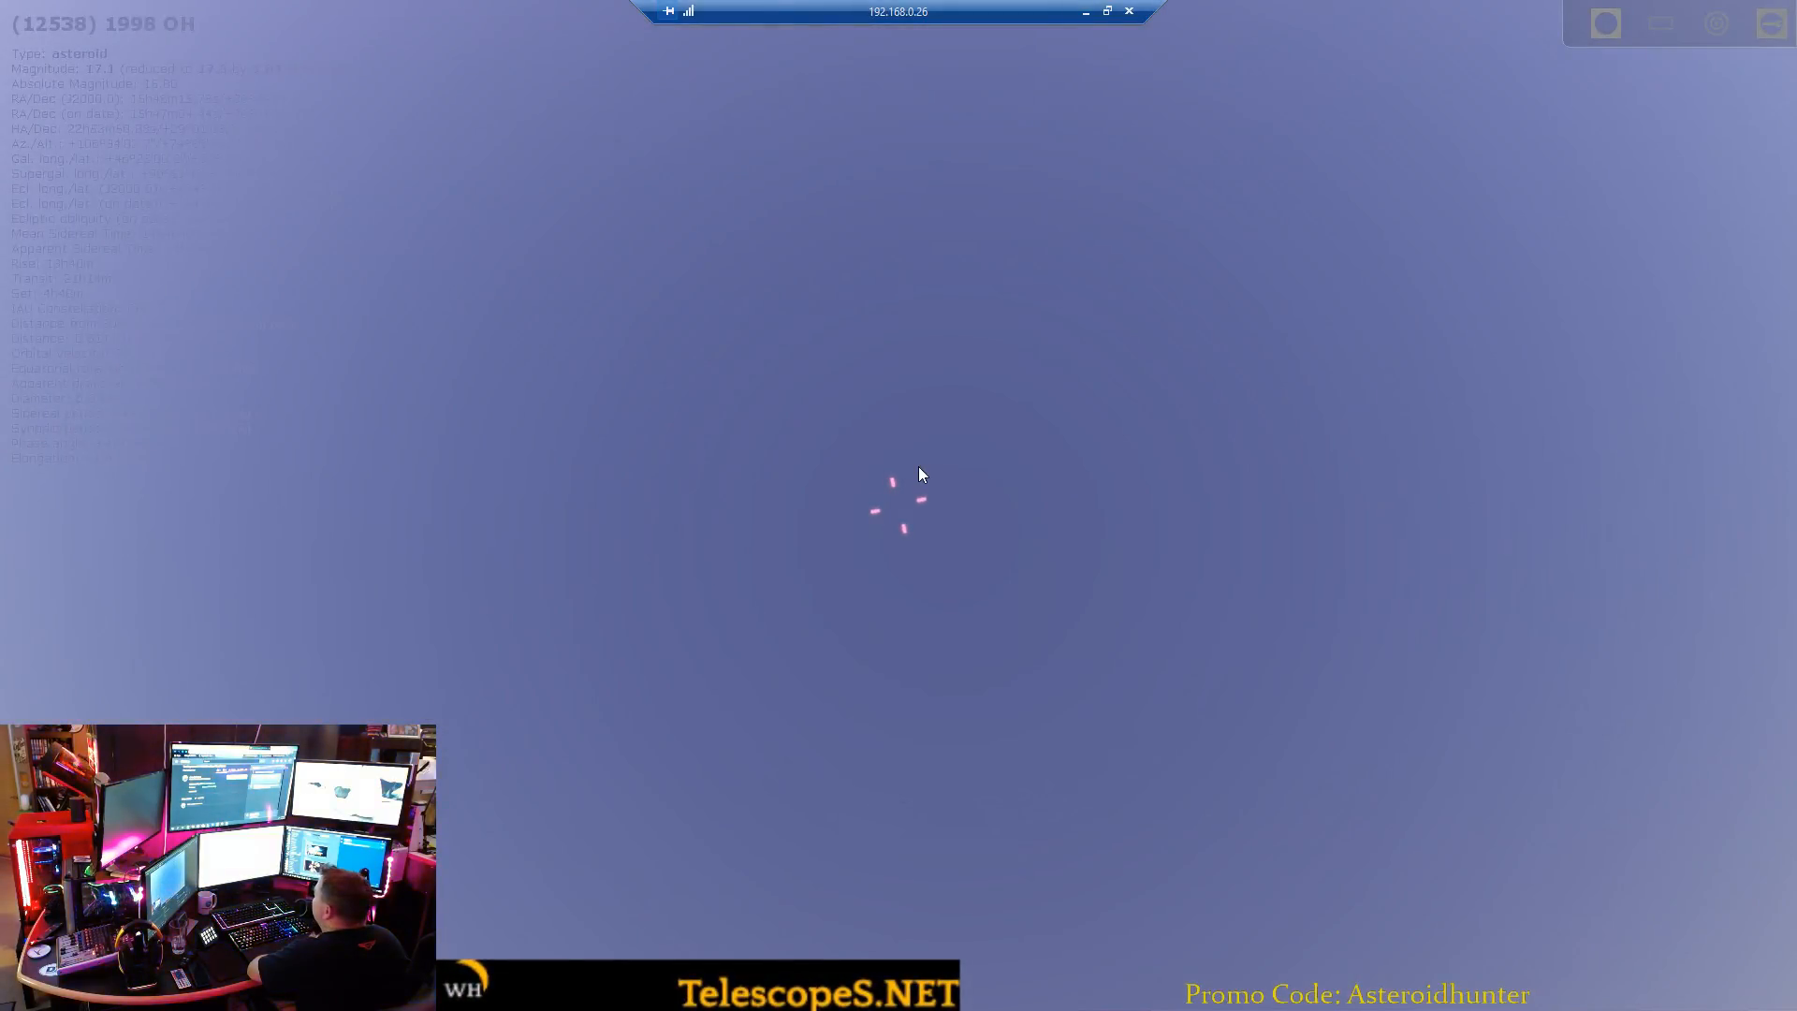
Examine where 1998 OH lies in the sky relative to the horizon, the Moon and Jupiter.
scroll(1003, 627, "down", 5)
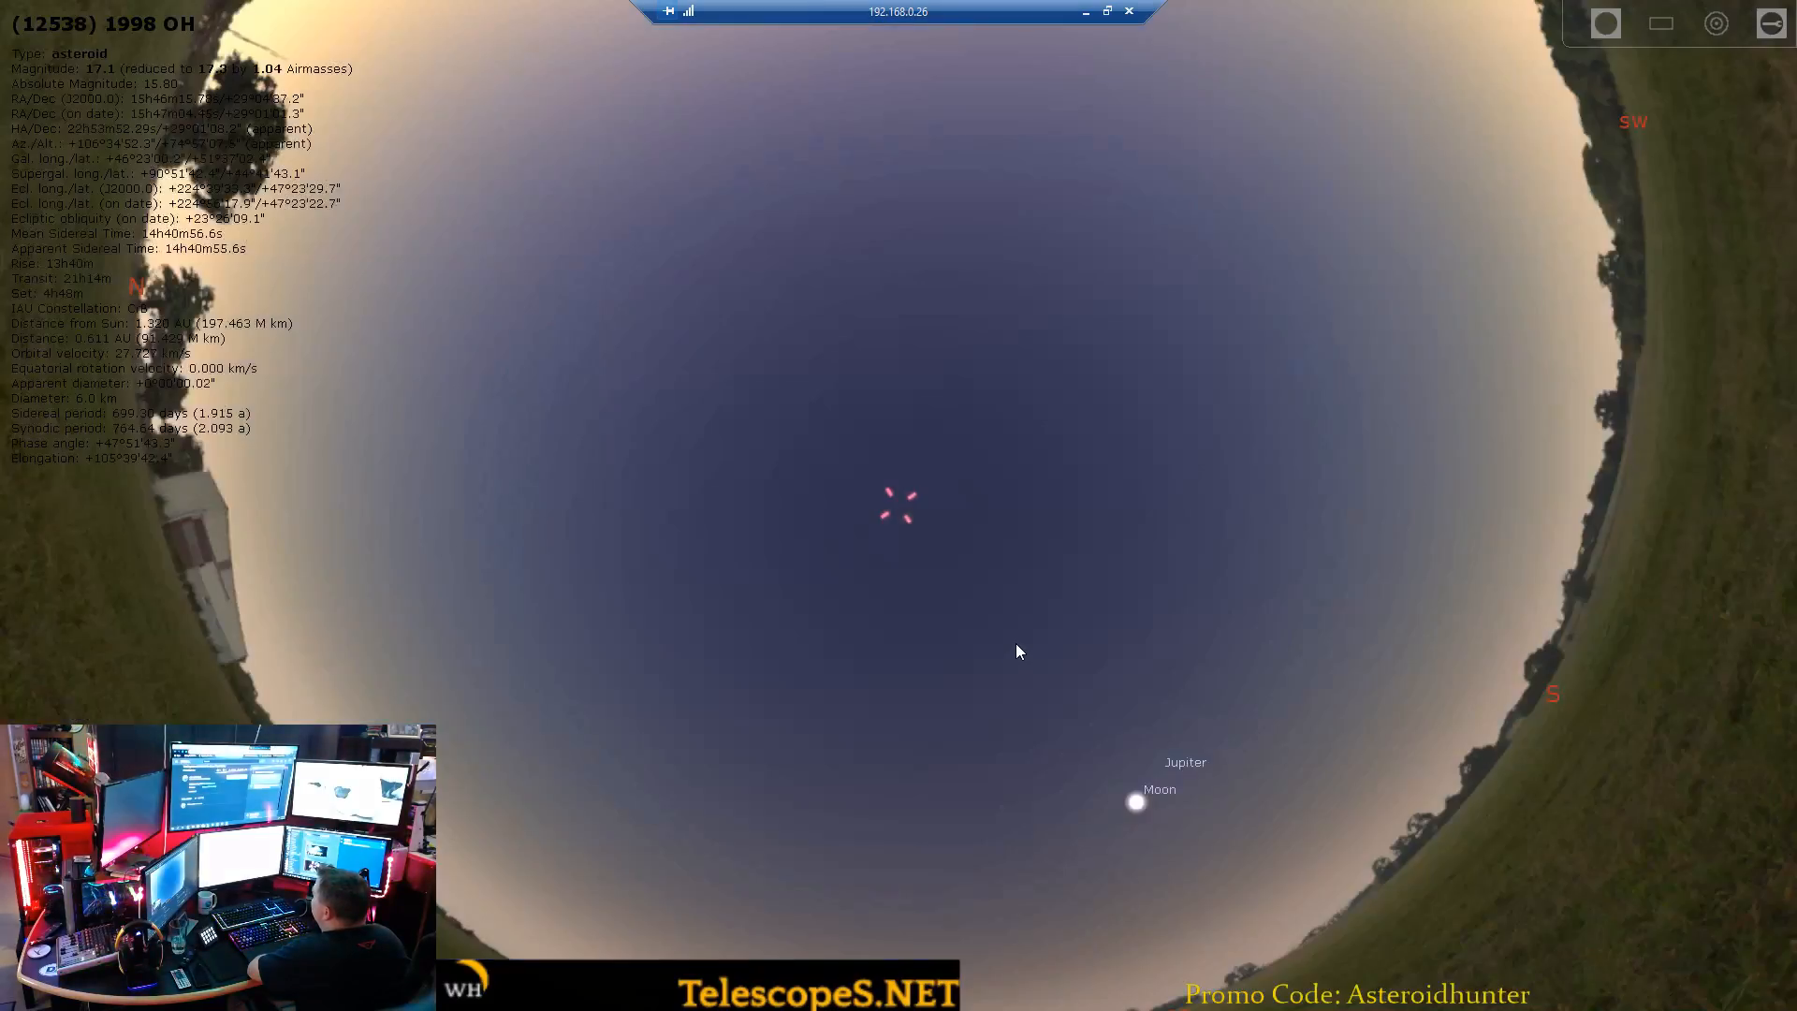
scroll(1013, 642, "up", 1)
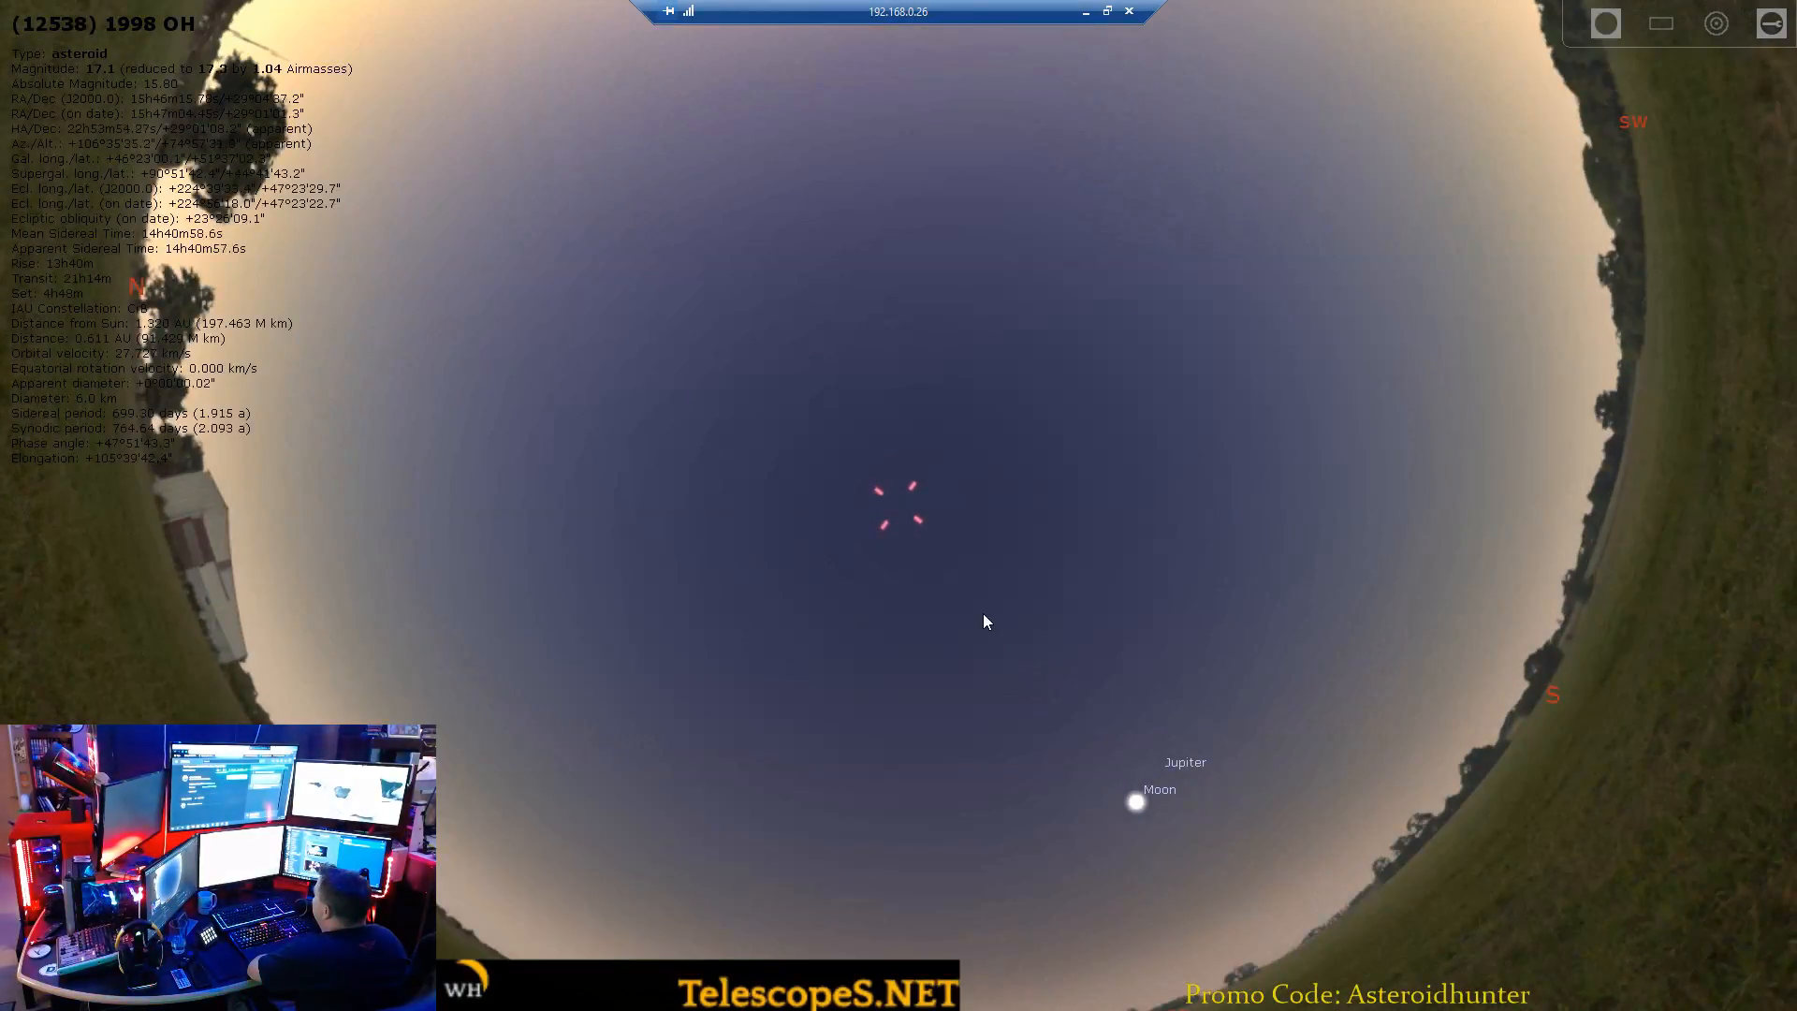
scroll(987, 618, "up", 2)
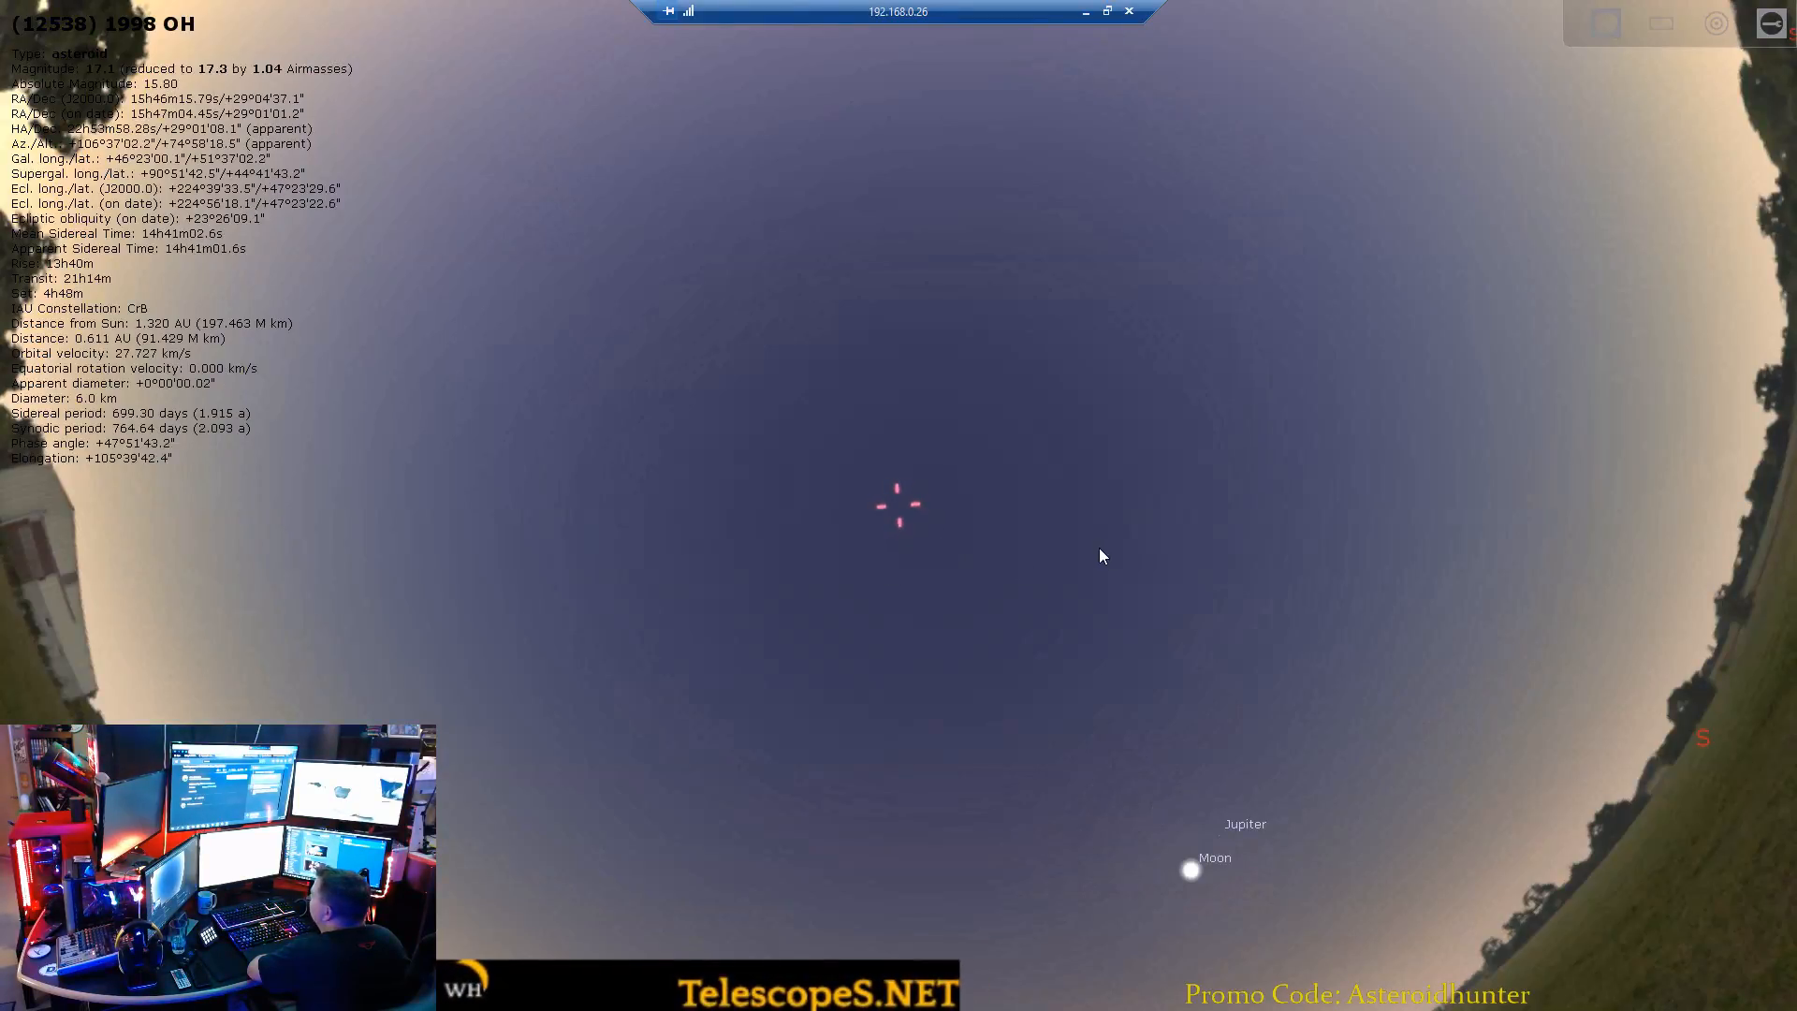
scroll(1029, 538, "up", 1)
left_click_drag(912, 576, 929, 357)
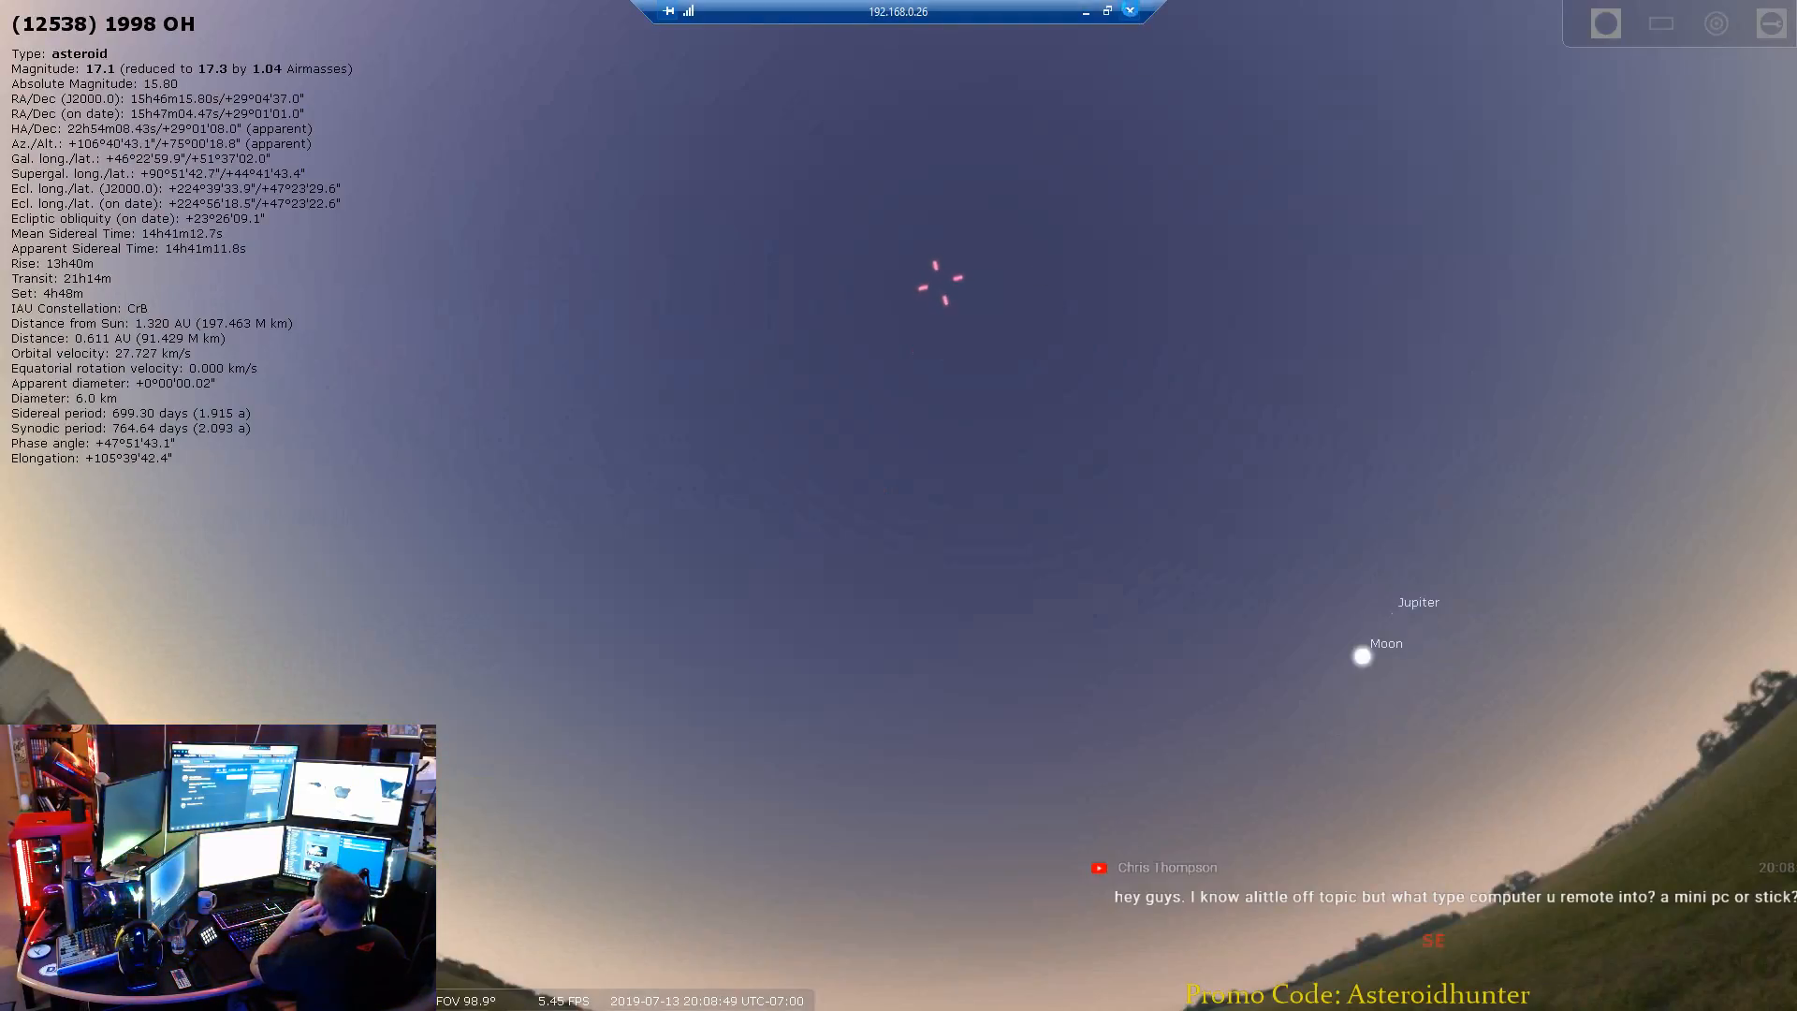
Disconnect the remote desktop session and return to the local desktop.
left_click(1129, 12)
left_click(970, 535)
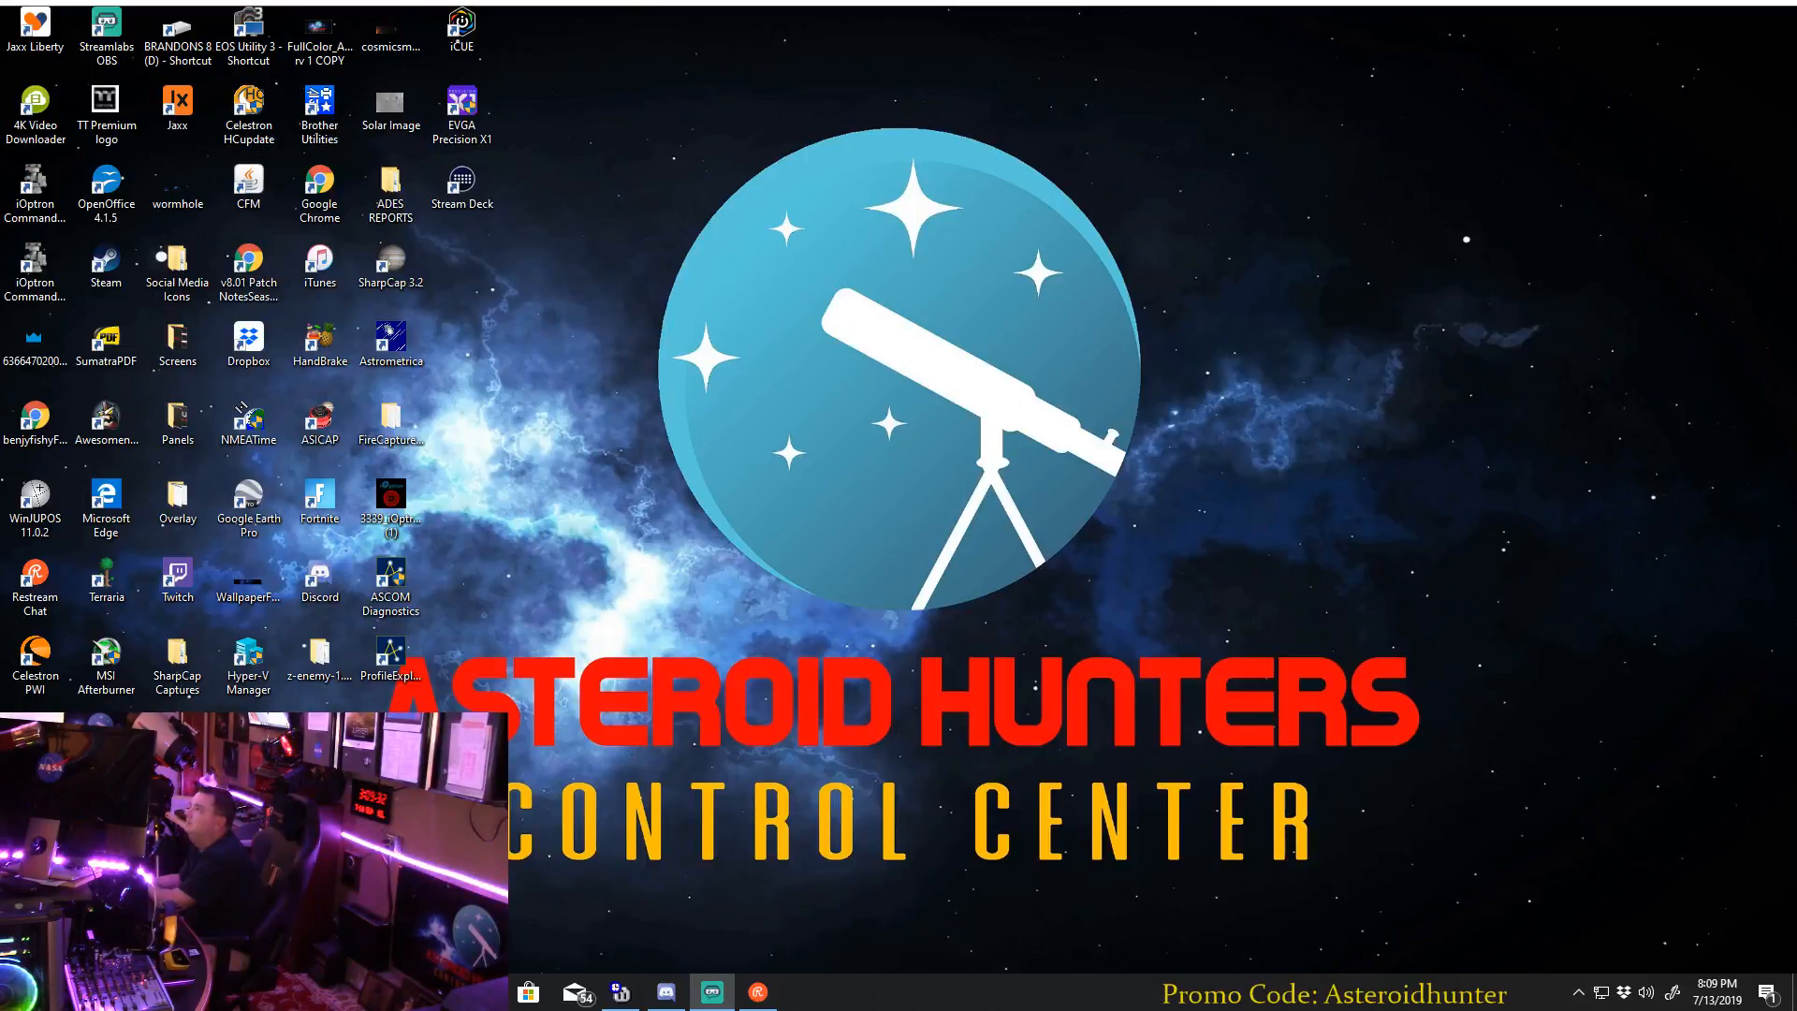
Bring the Astrometry.net browser window into view and look over its home page and recently submitted images.
left_click_drag(646, 224, 673, 0)
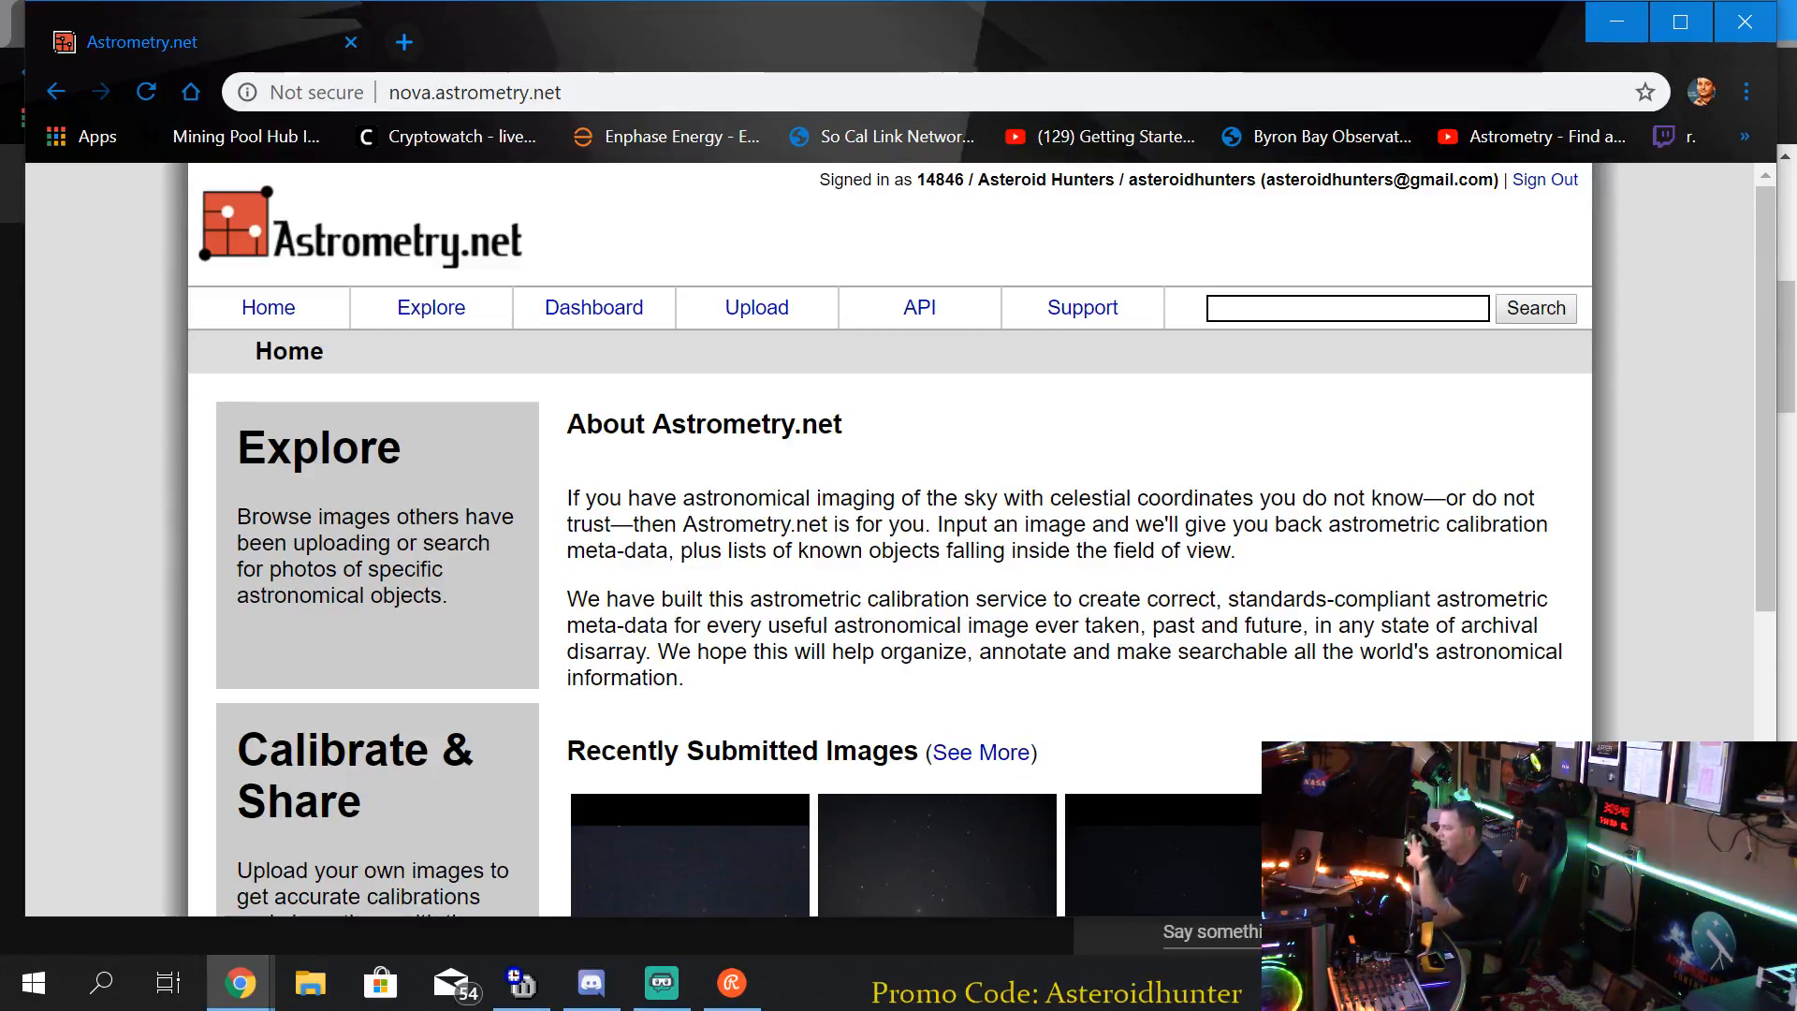
scroll(868, 599, "down", 2)
scroll(875, 580, "up", 2)
scroll(881, 557, "down", 2)
scroll(890, 528, "up", 2)
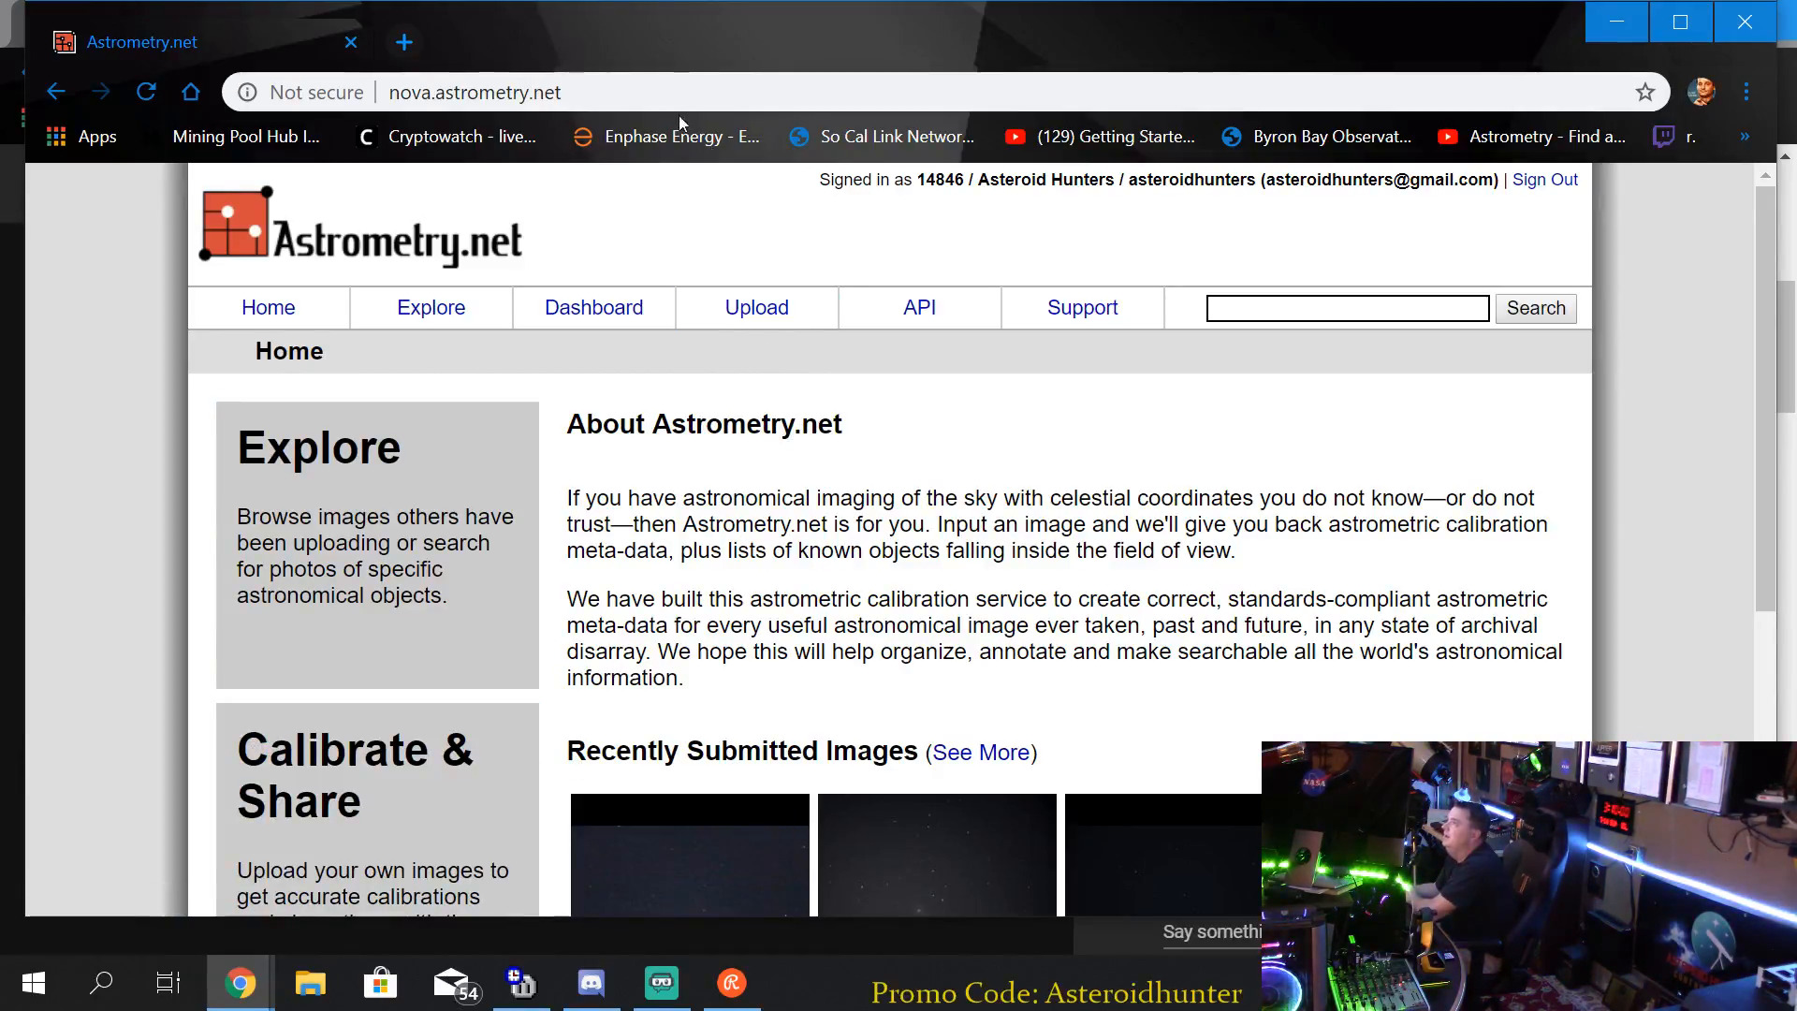
left_click_drag(698, 54, 687, 38)
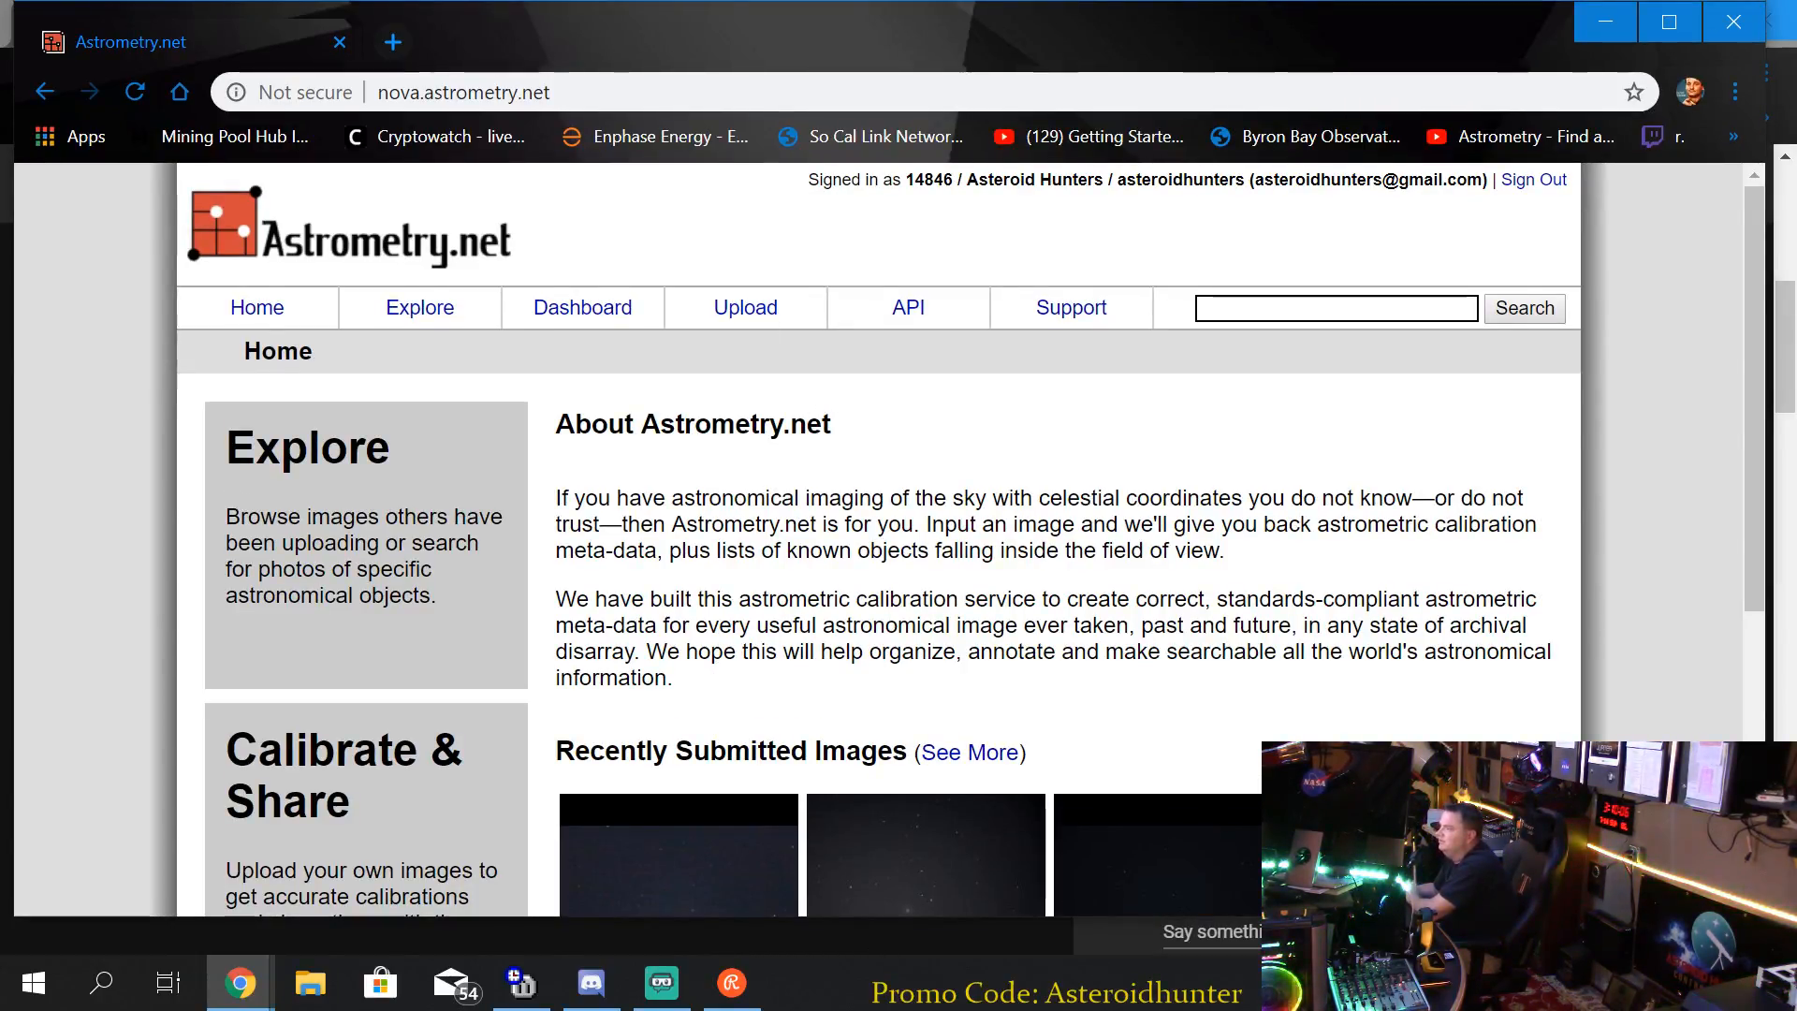
scroll(889, 478, "down", 5)
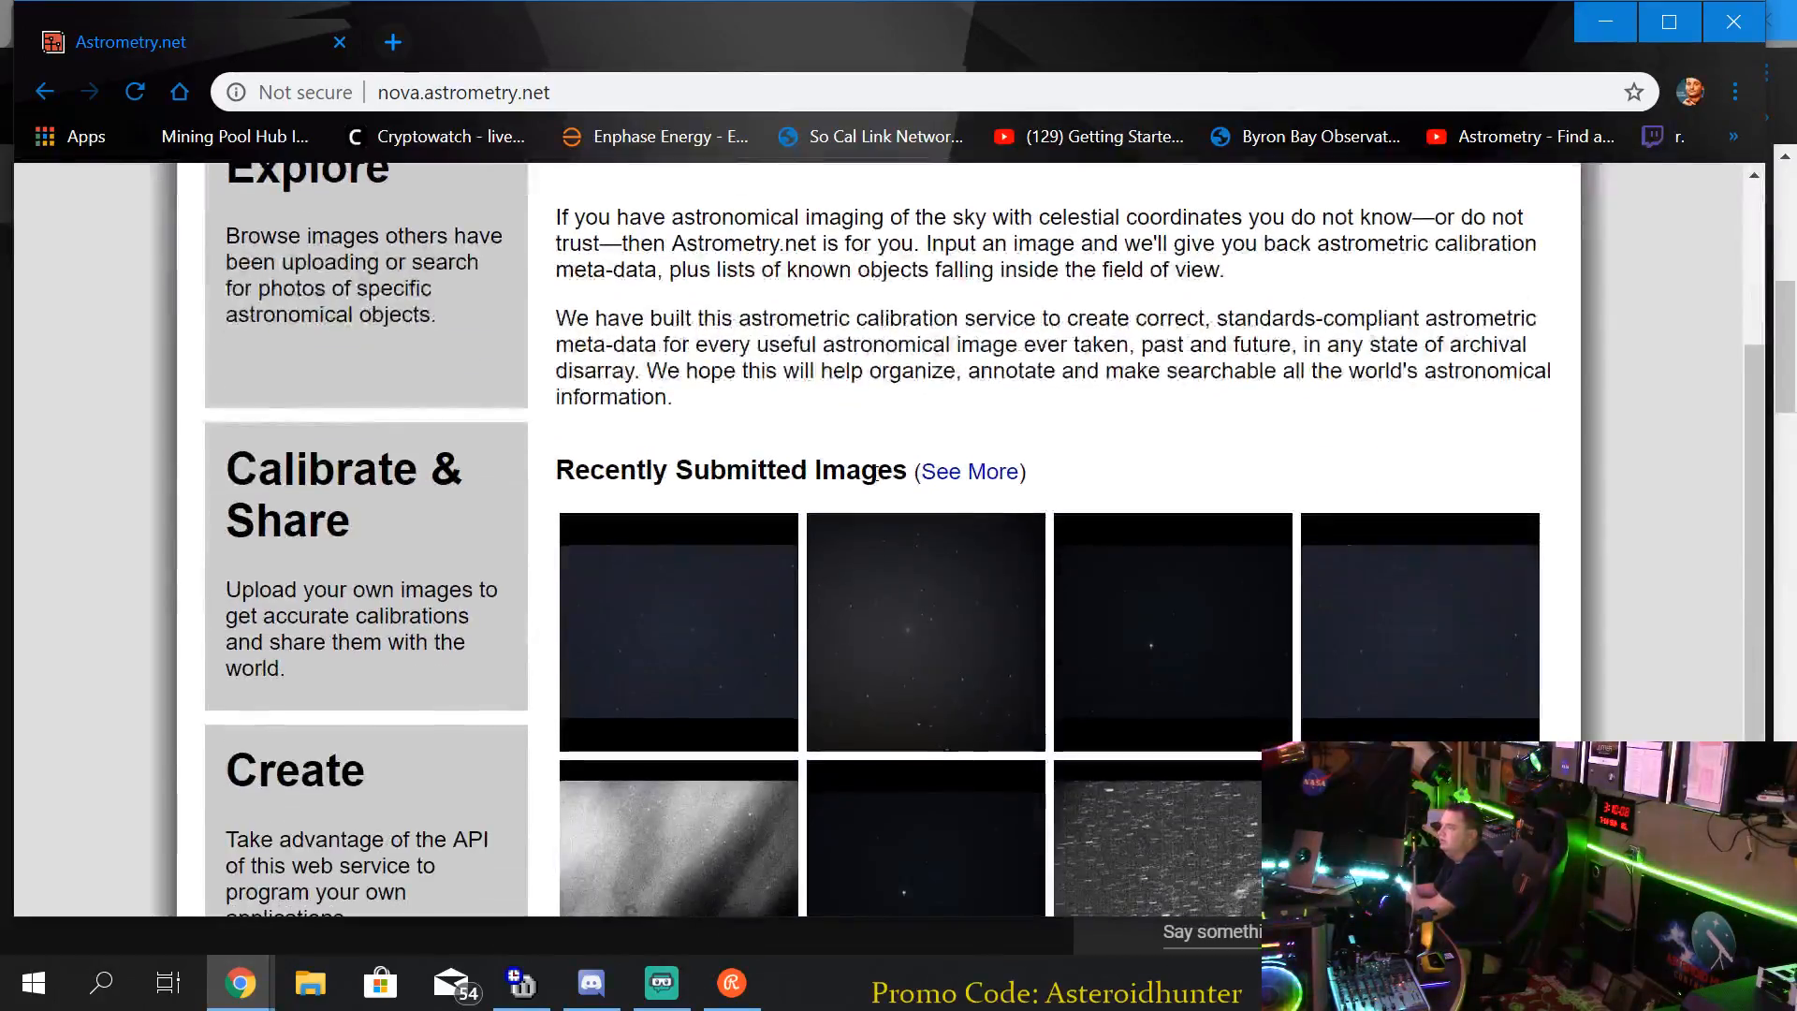
scroll(877, 477, "up", 5)
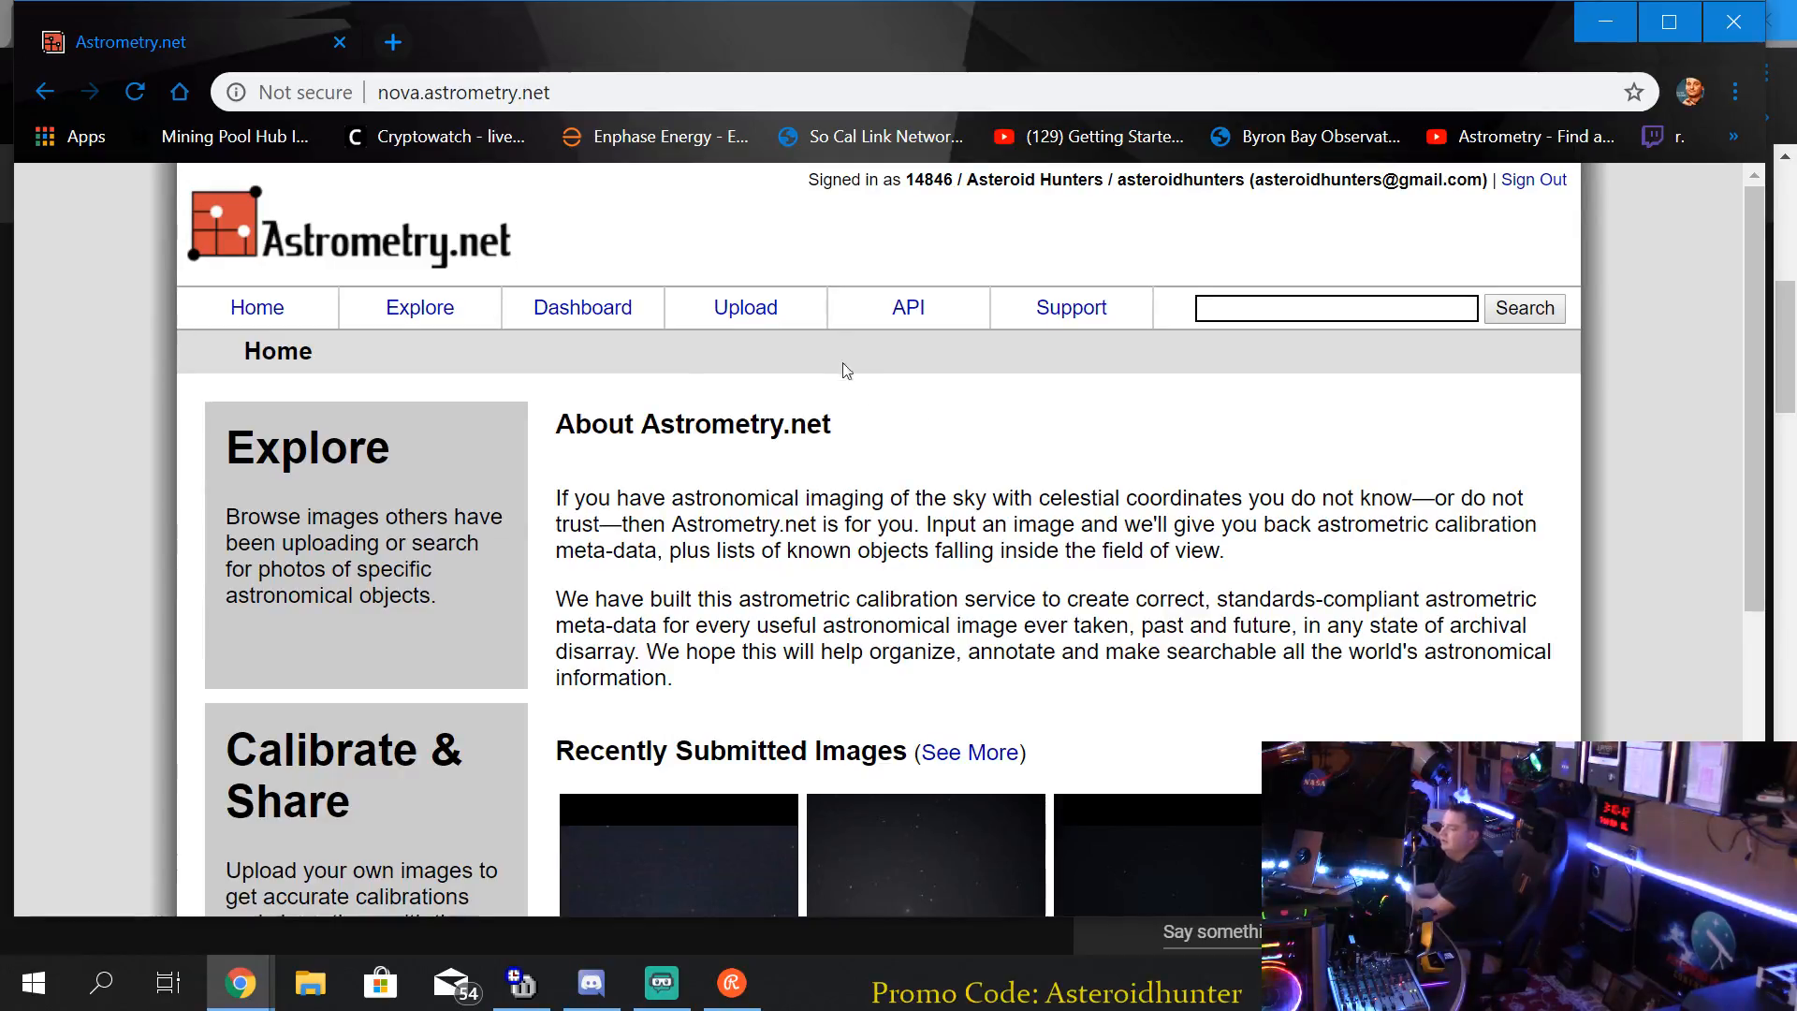
Upload the image 12538 1998 OH_00001.fits from the 04_38_43Z folder to Astrometry.net for plate solving.
left_click(763, 309)
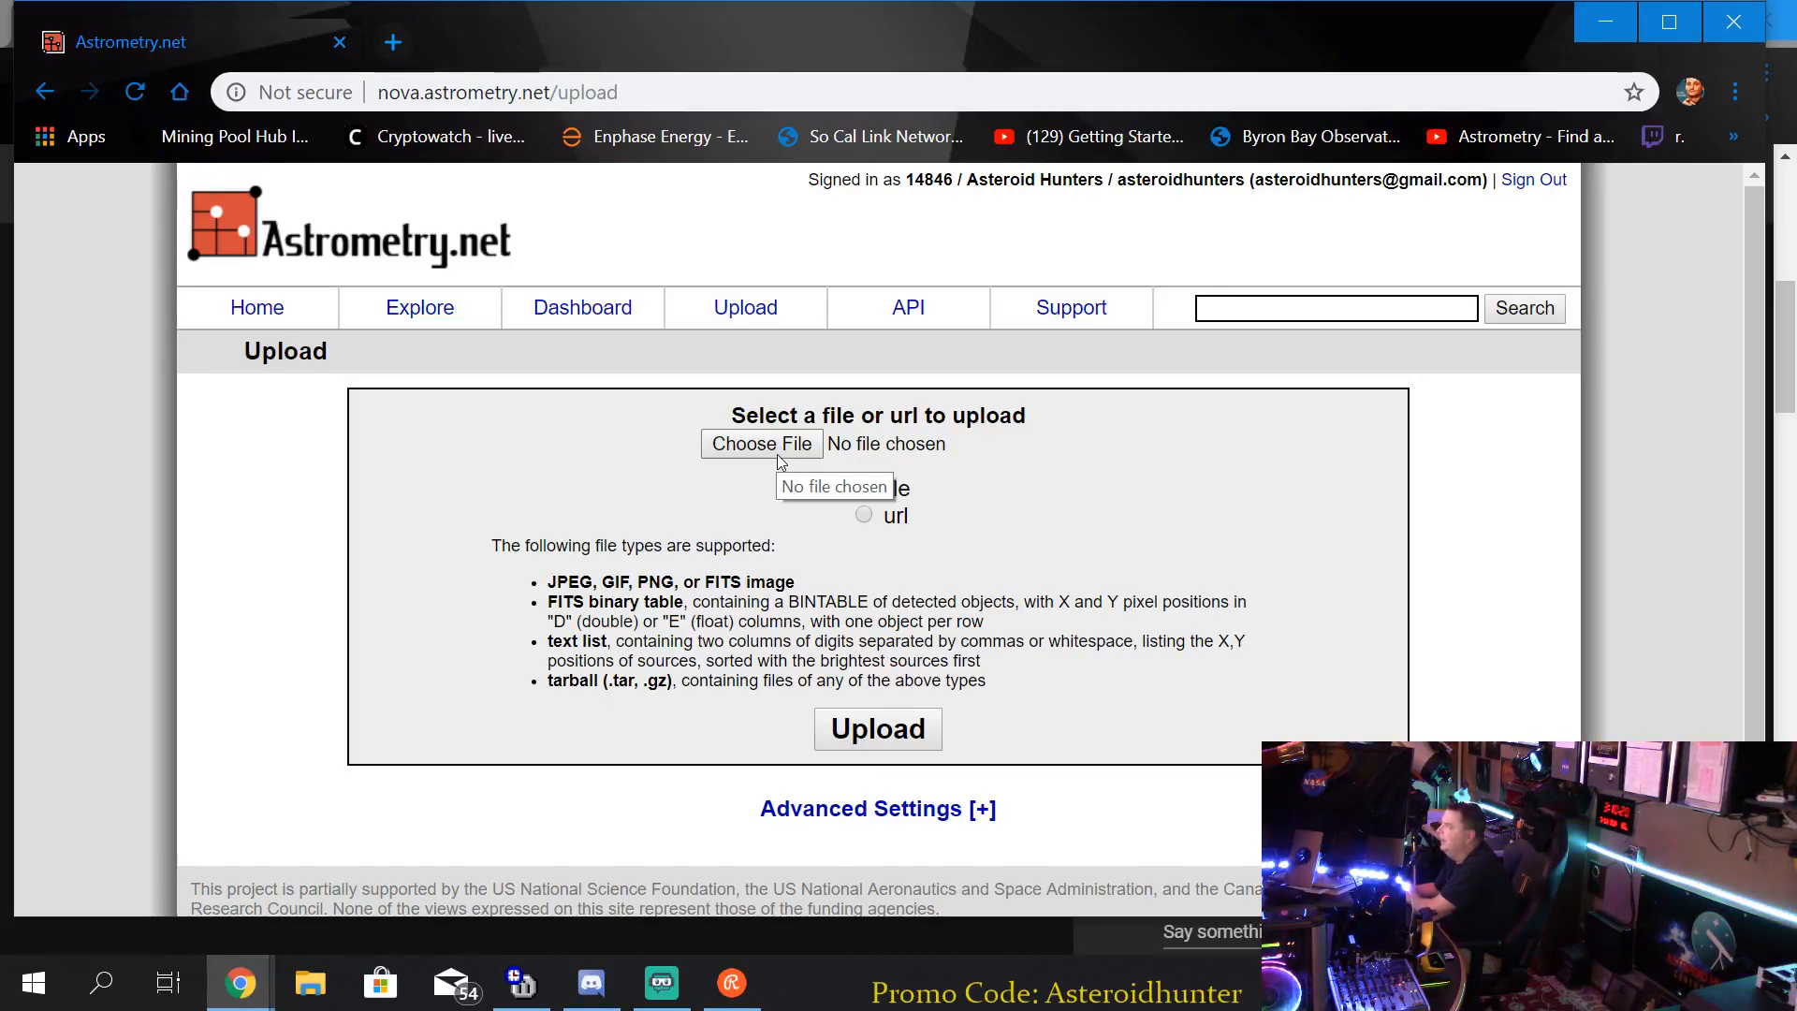
left_click(777, 453)
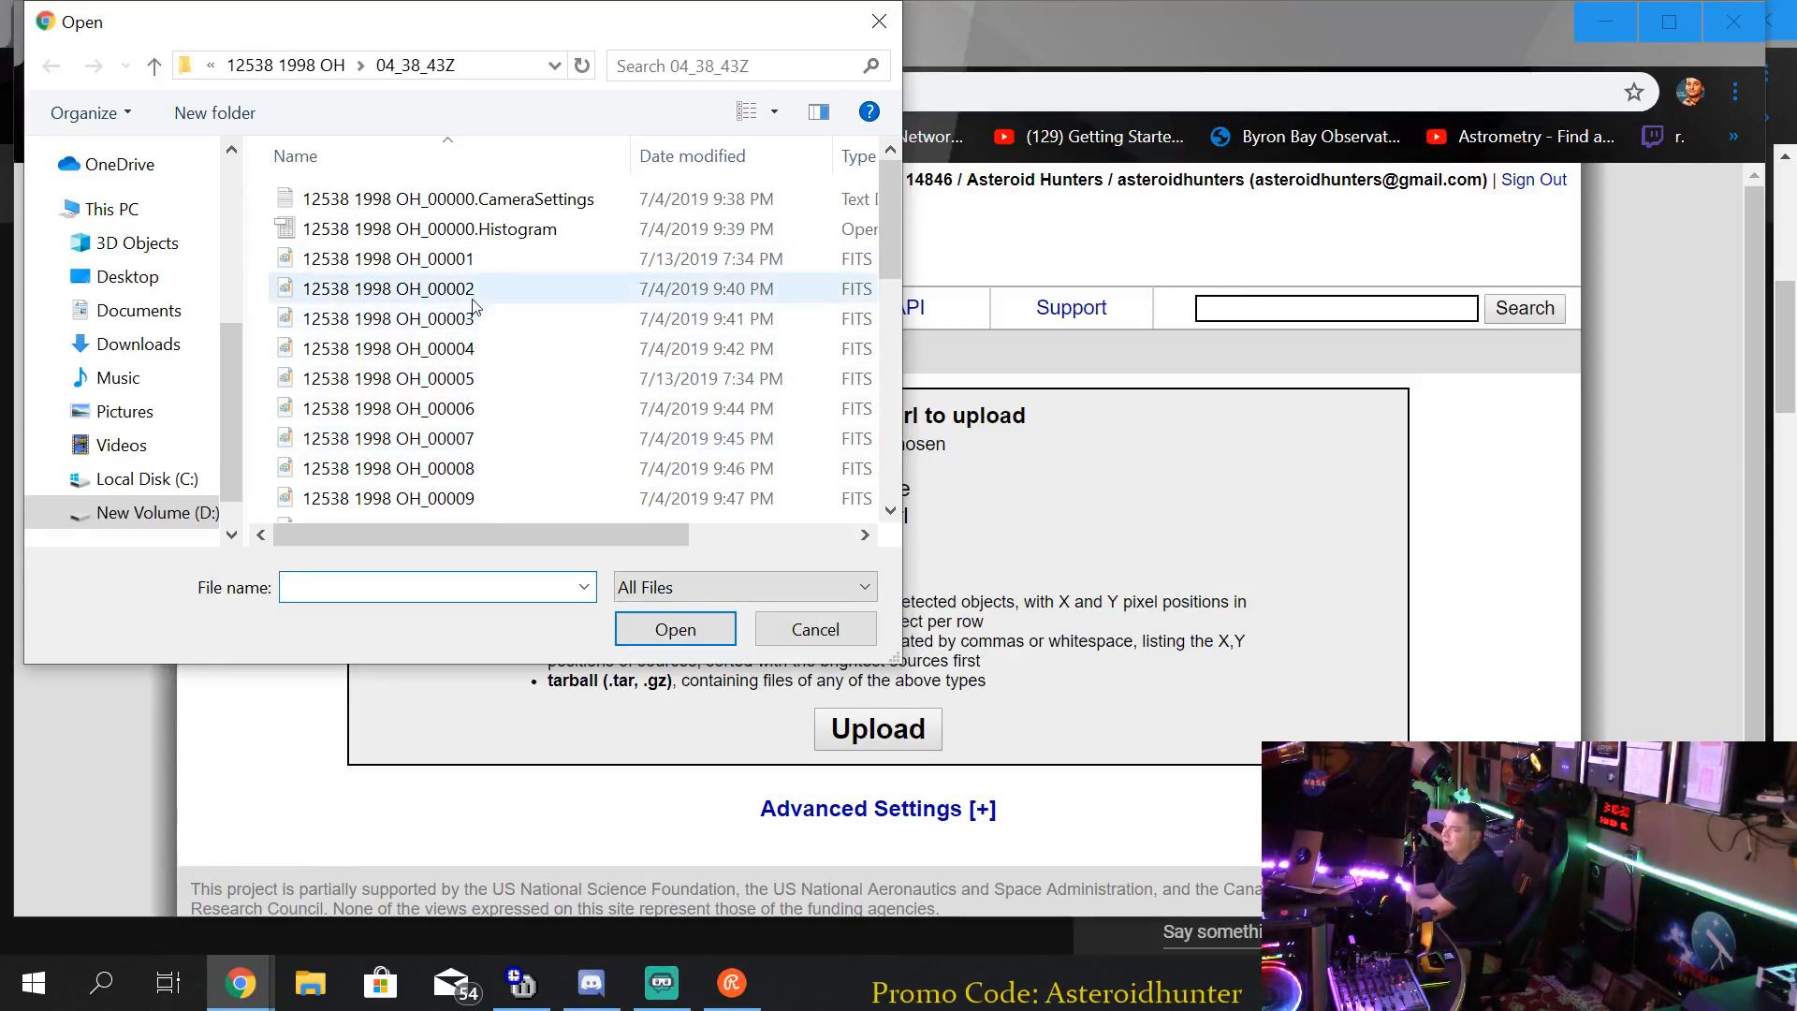
left_click(461, 258)
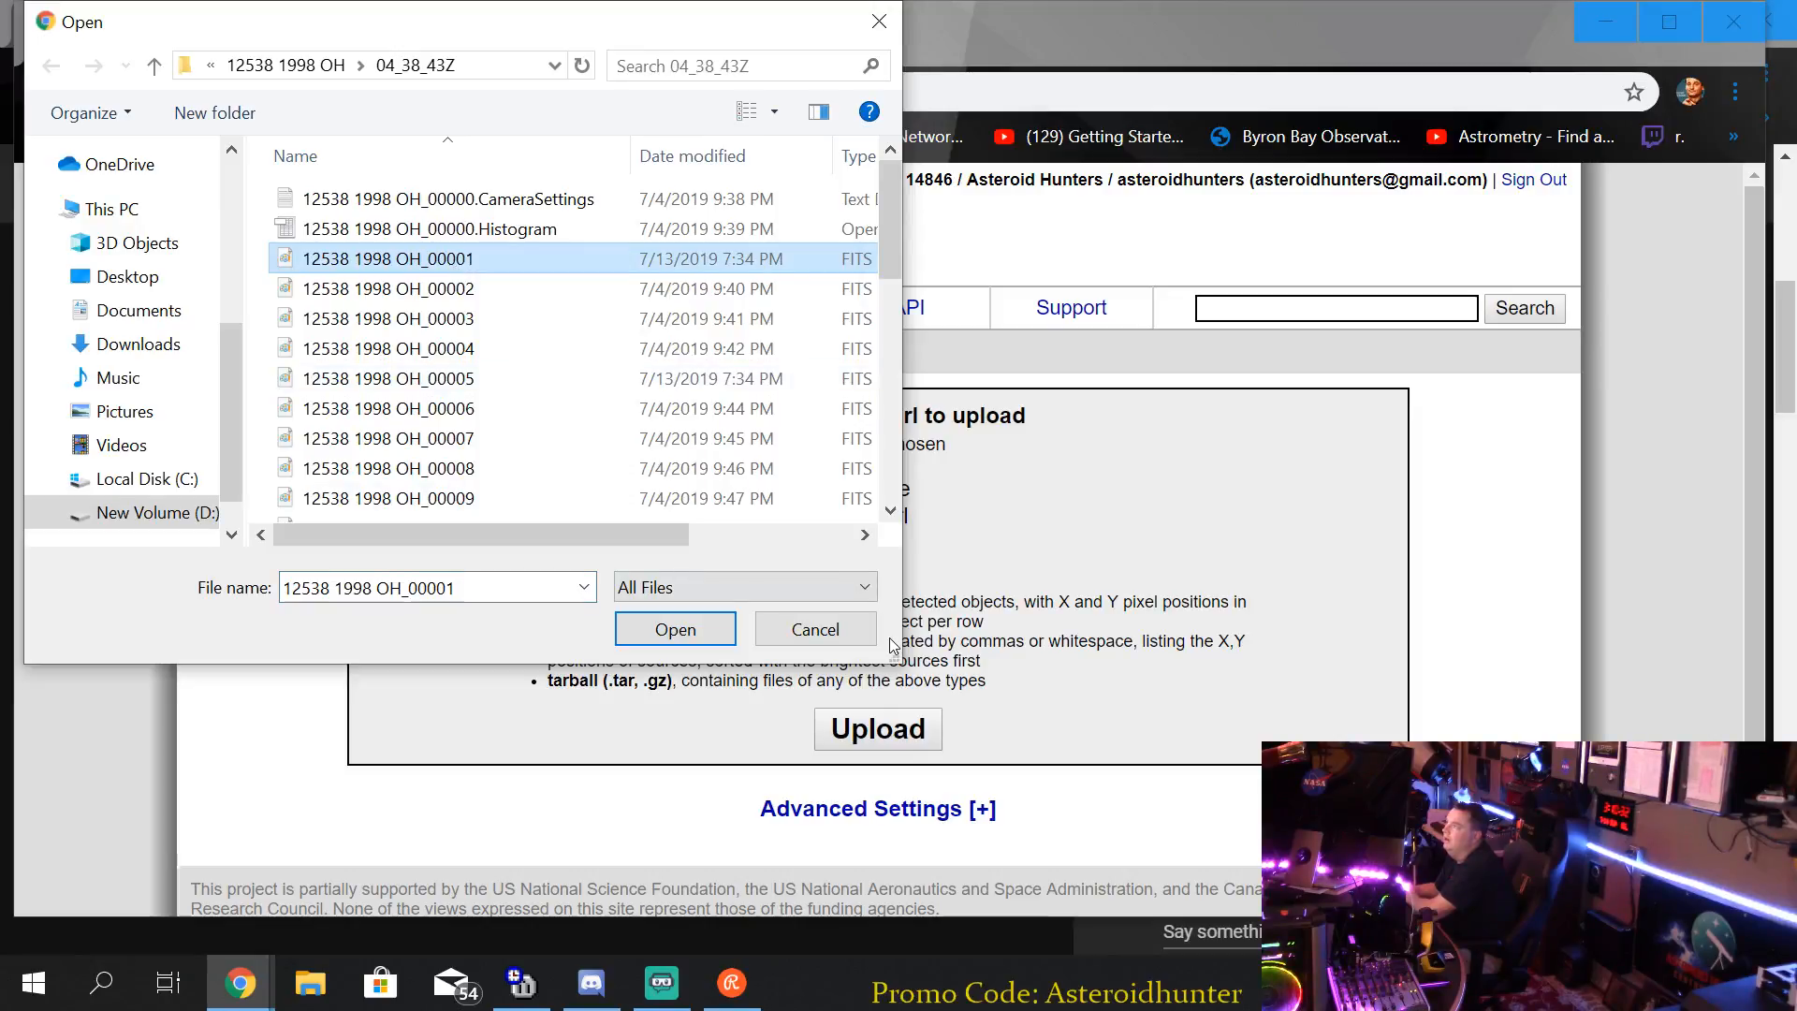
left_click(688, 625)
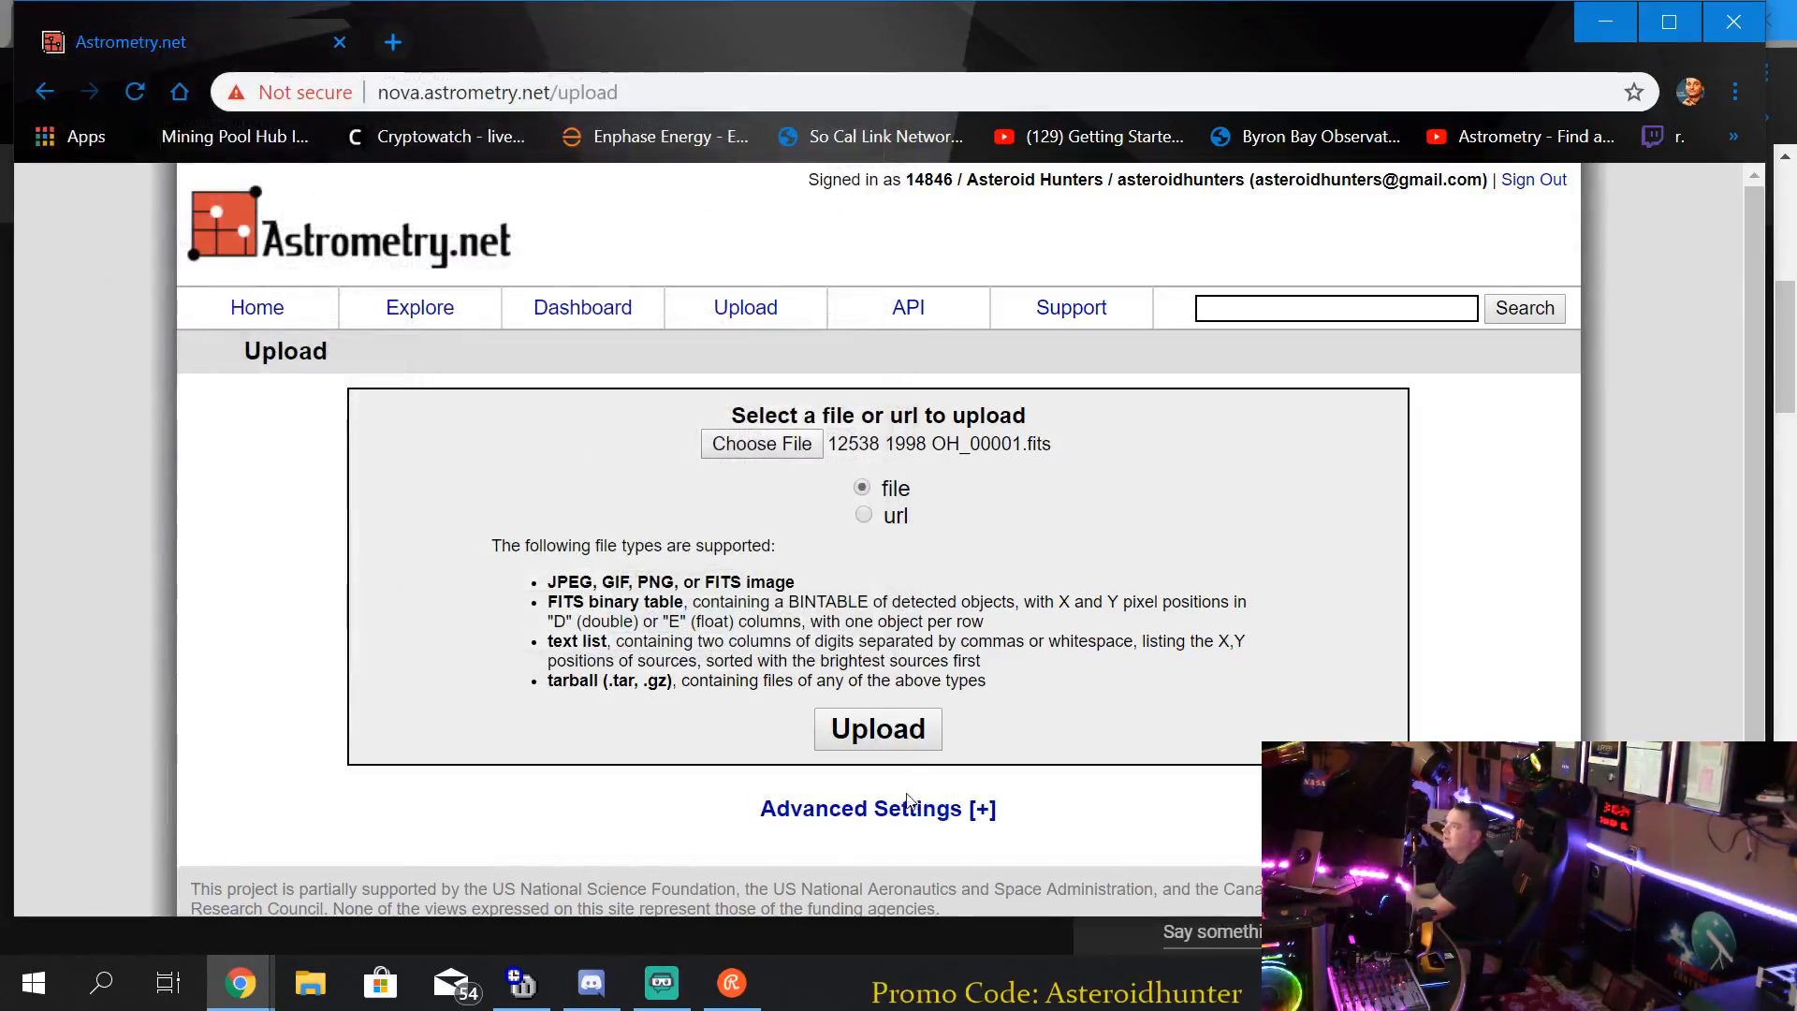
left_click(896, 734)
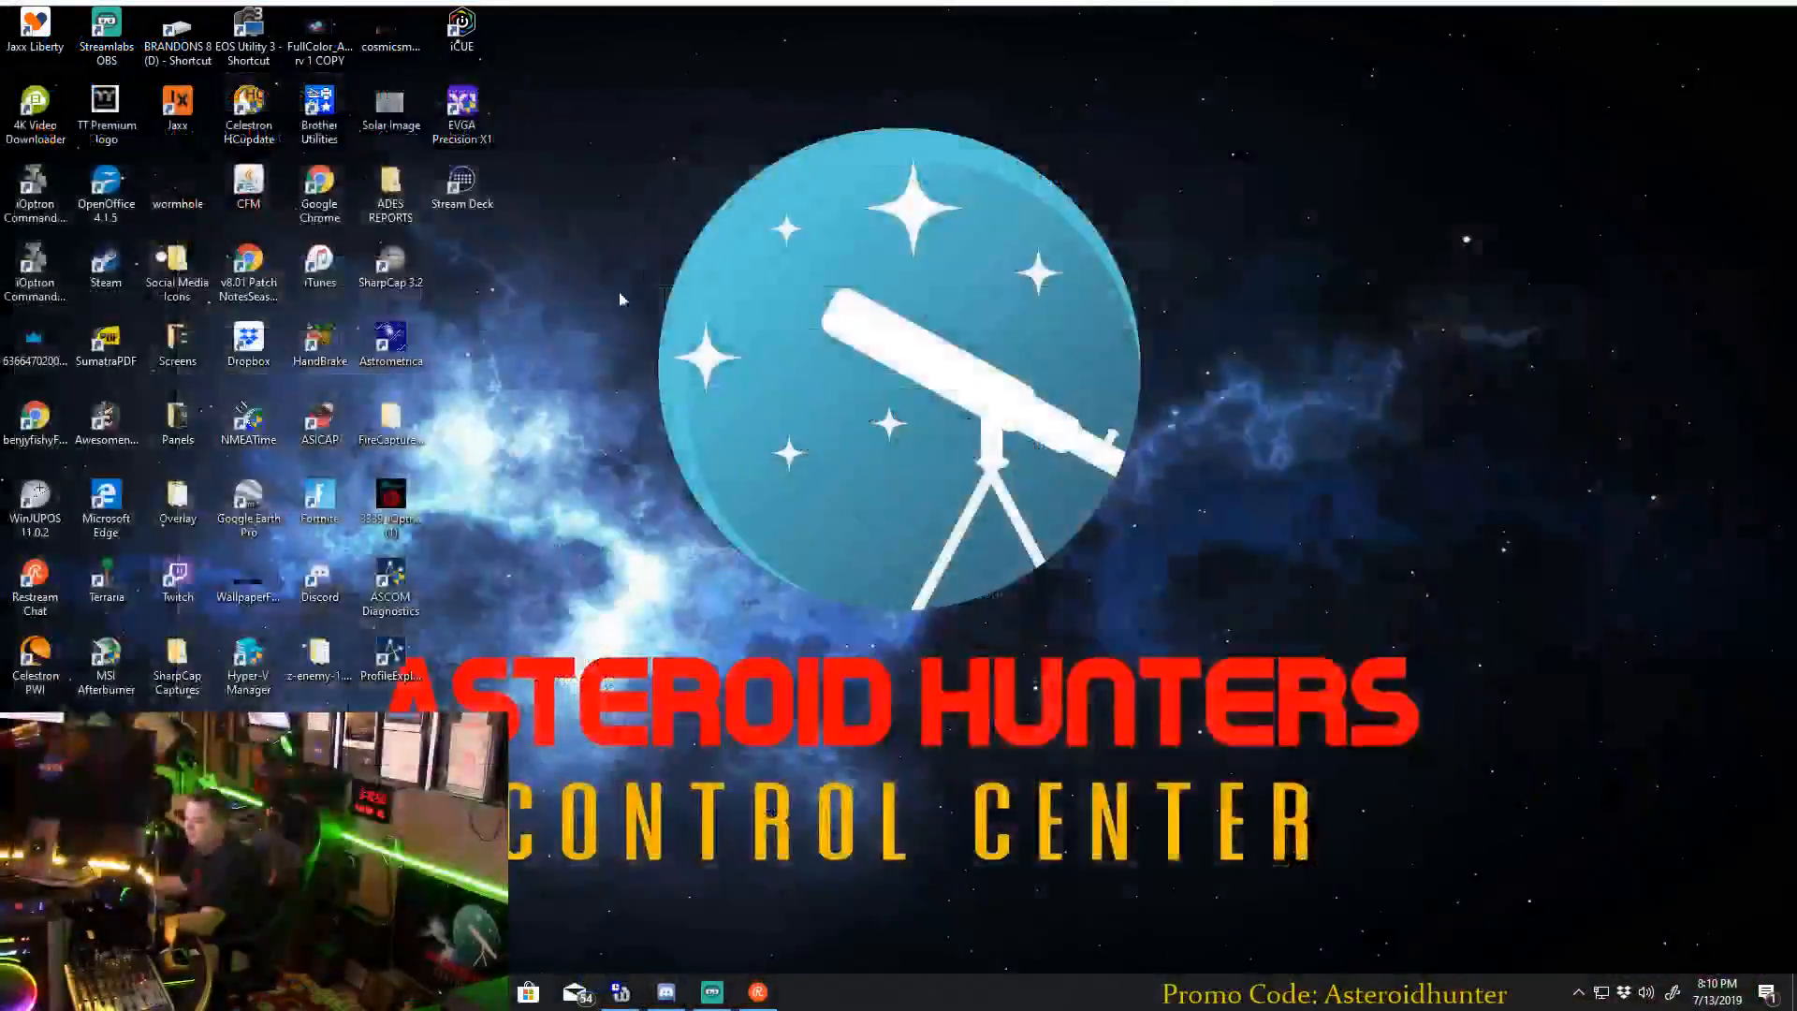
Bring up the Dimension 4 clock synchronization window, review its time server and sync status, and minimize it.
left_click(620, 992)
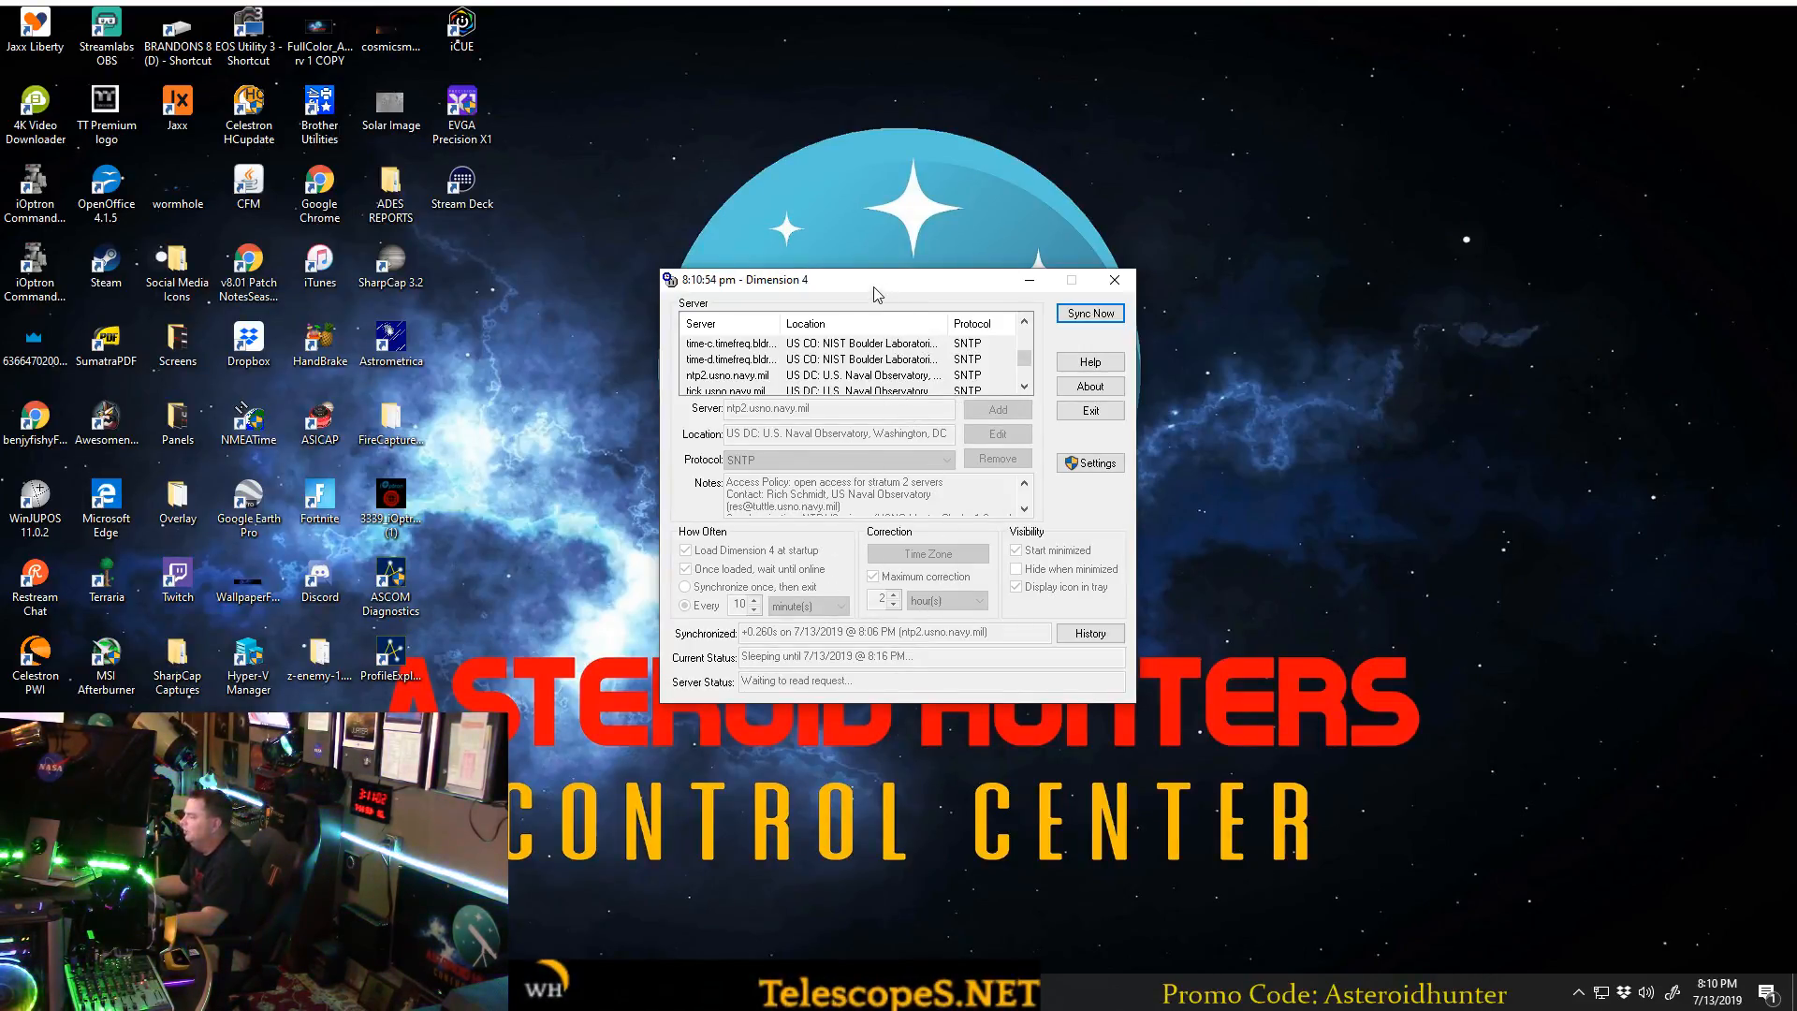
left_click_drag(877, 294, 902, 279)
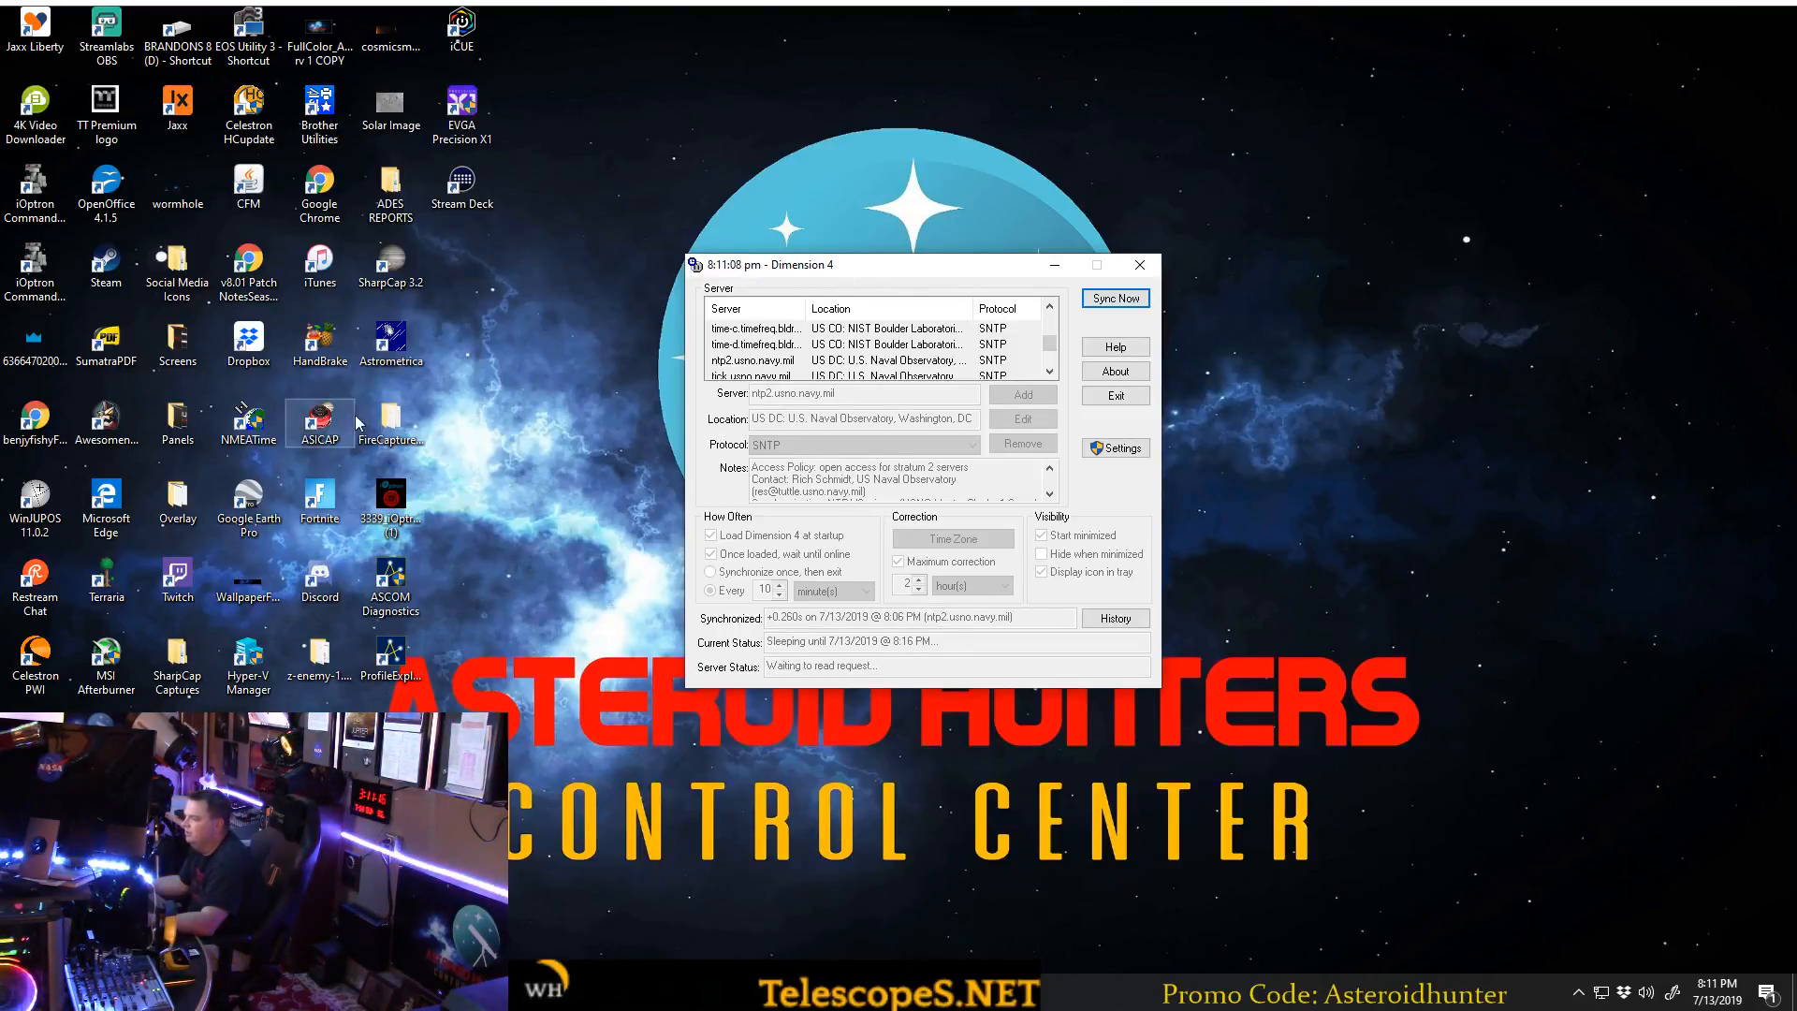
left_click(254, 447)
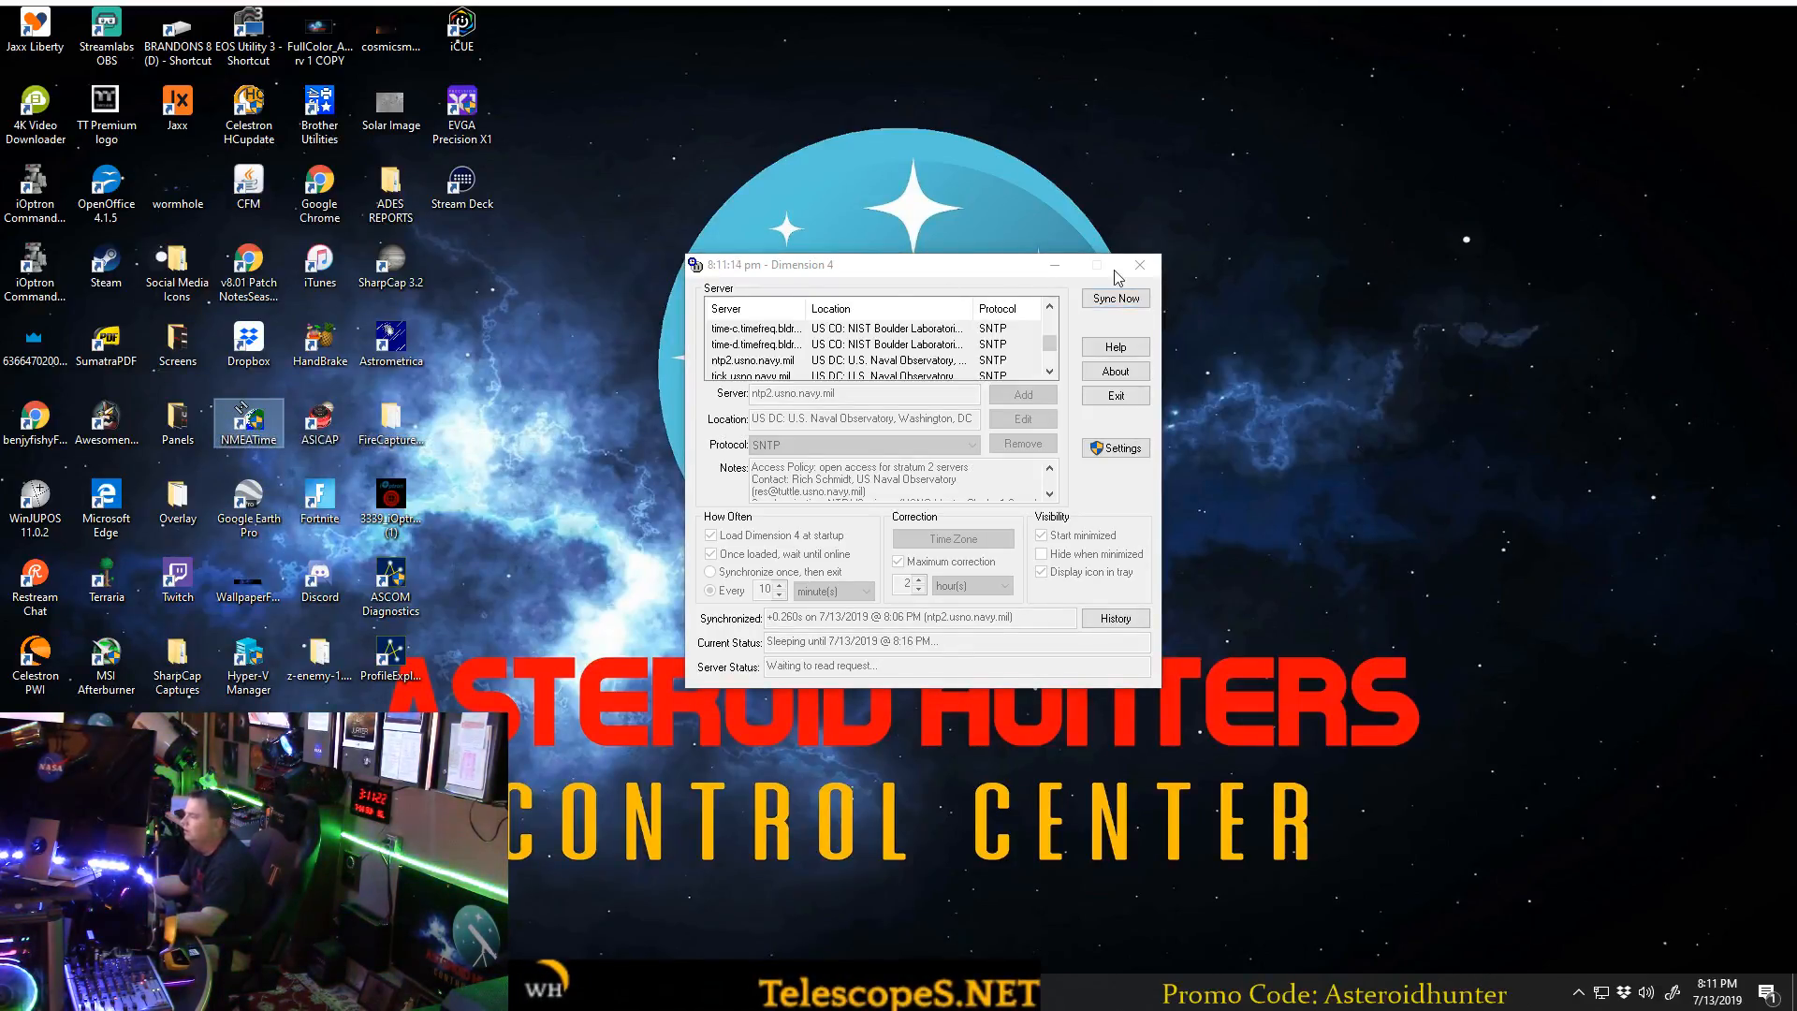
left_click(1058, 267)
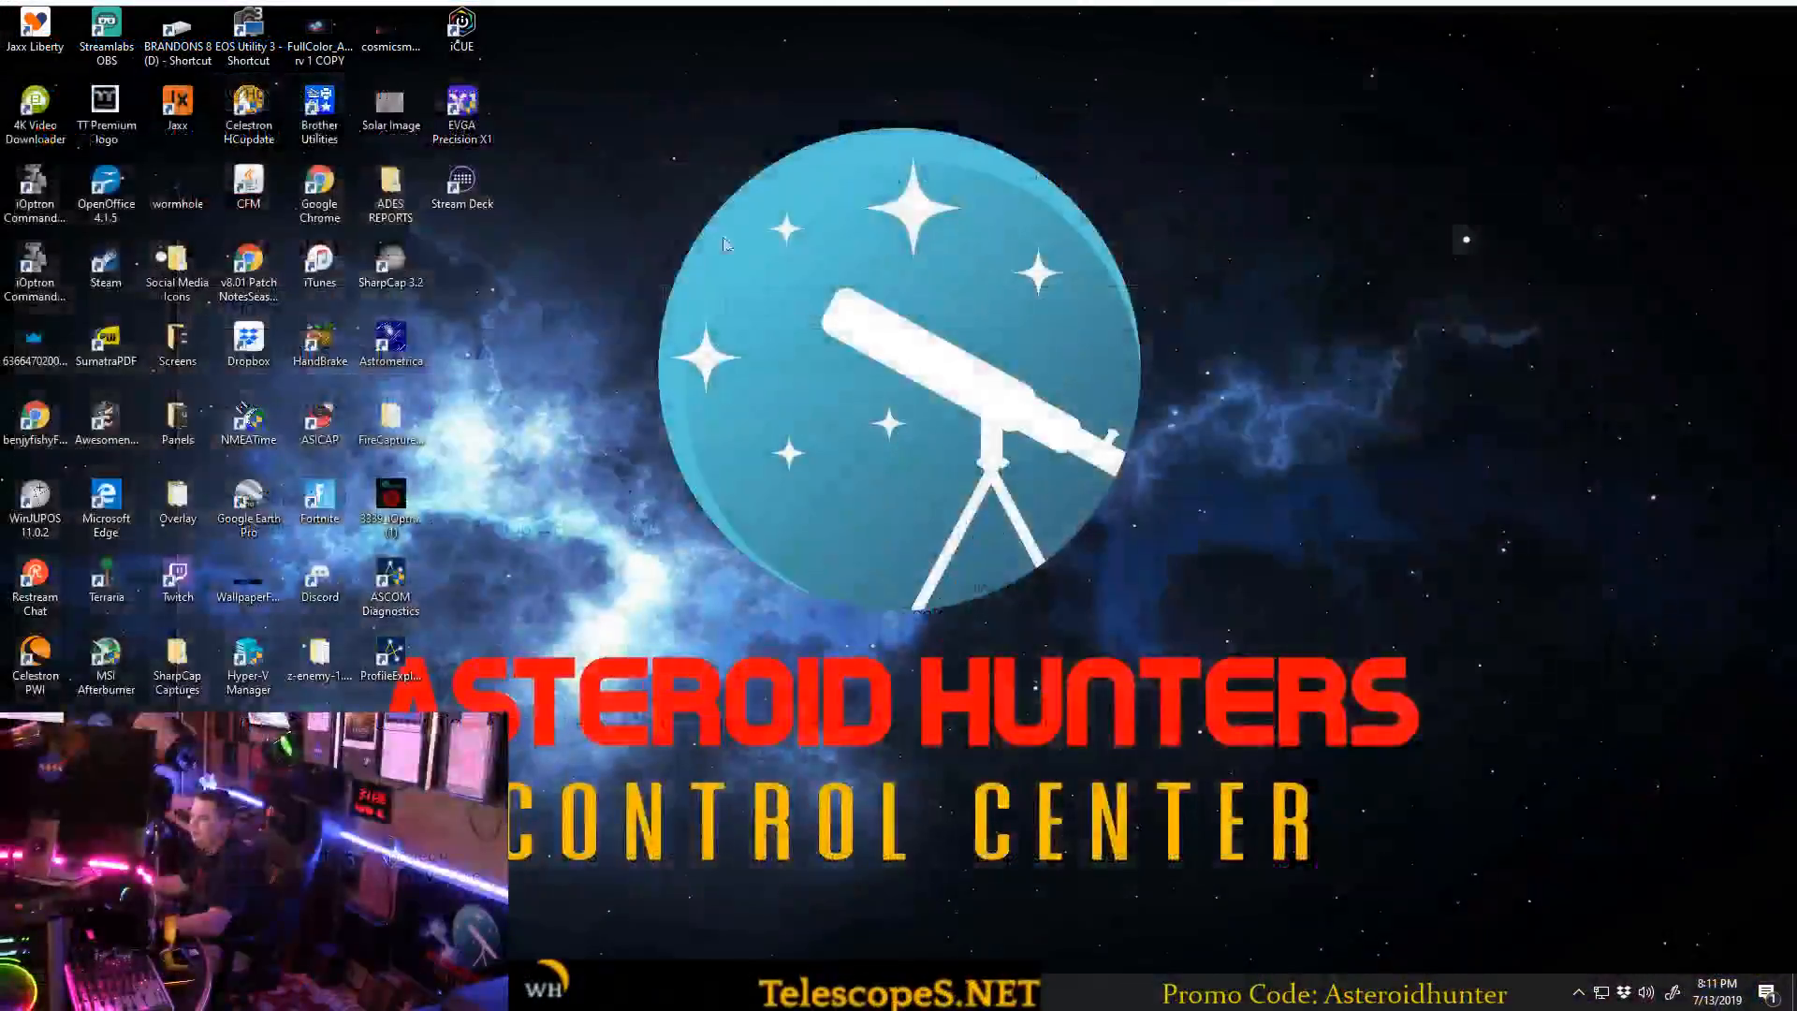
Launch Astrometrica, agree to replace the existing report and log files, and shift its window slightly aside.
double_click(384, 339)
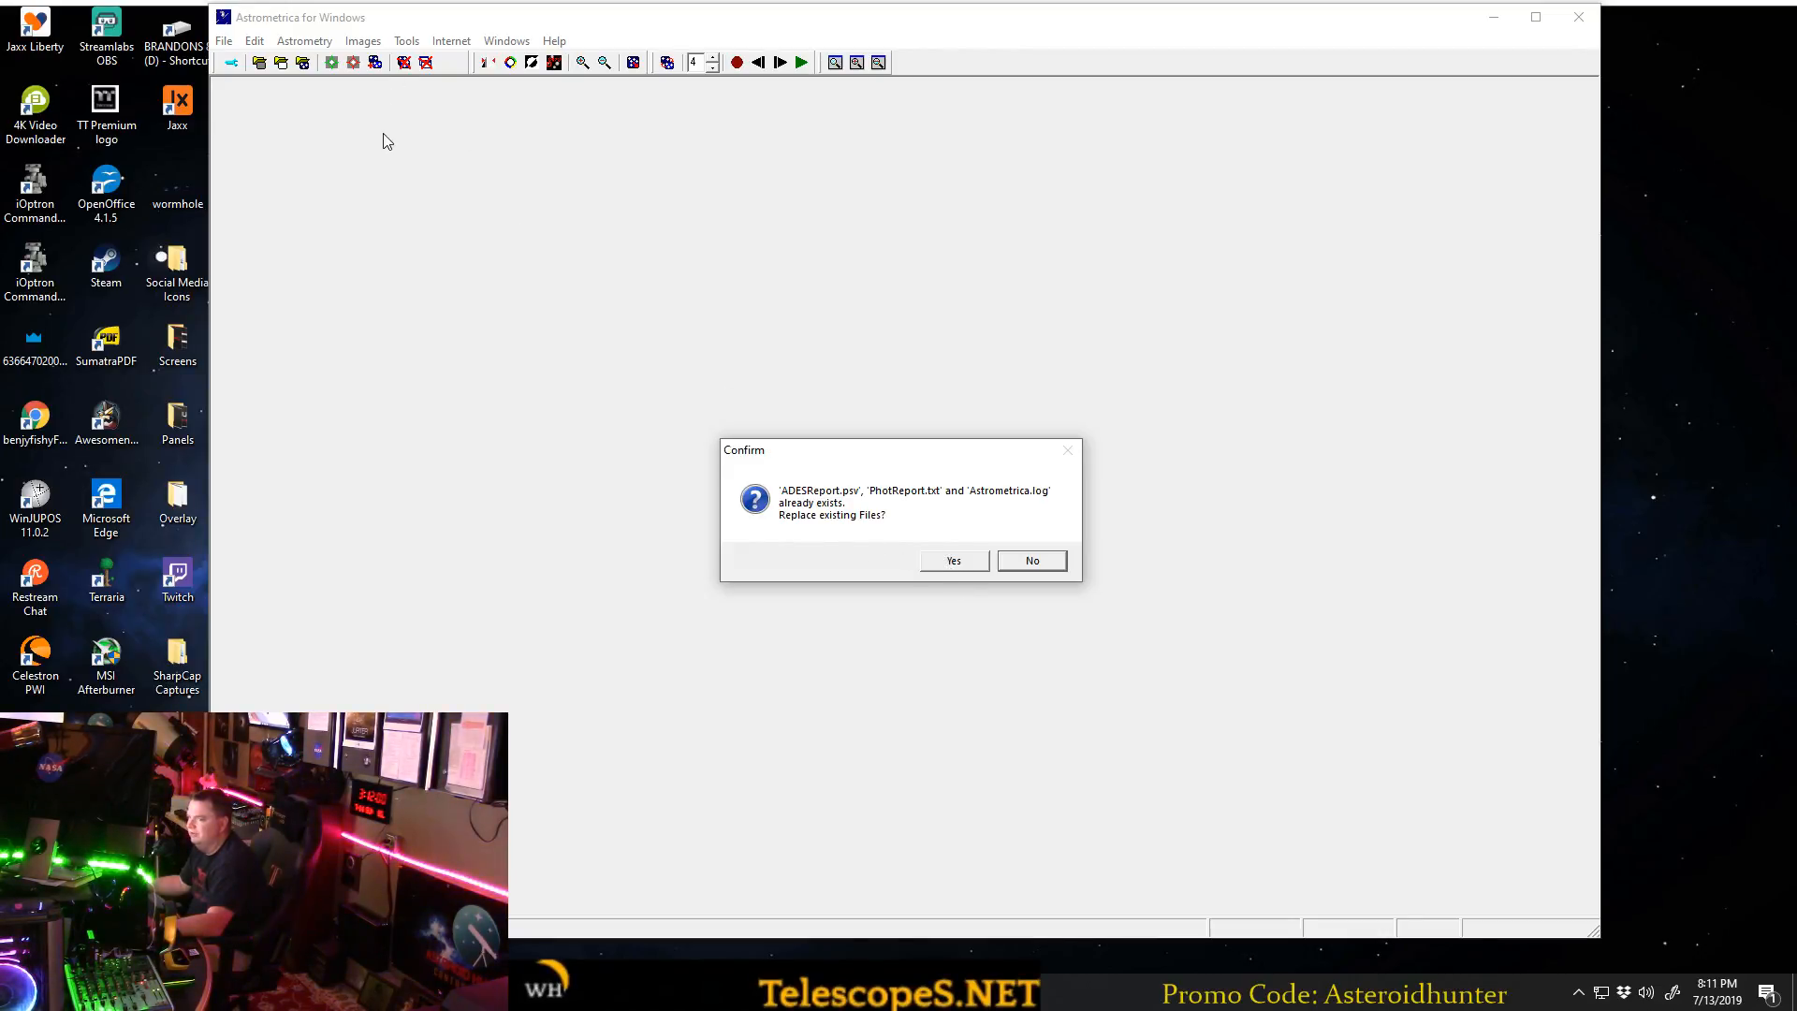
left_click(953, 562)
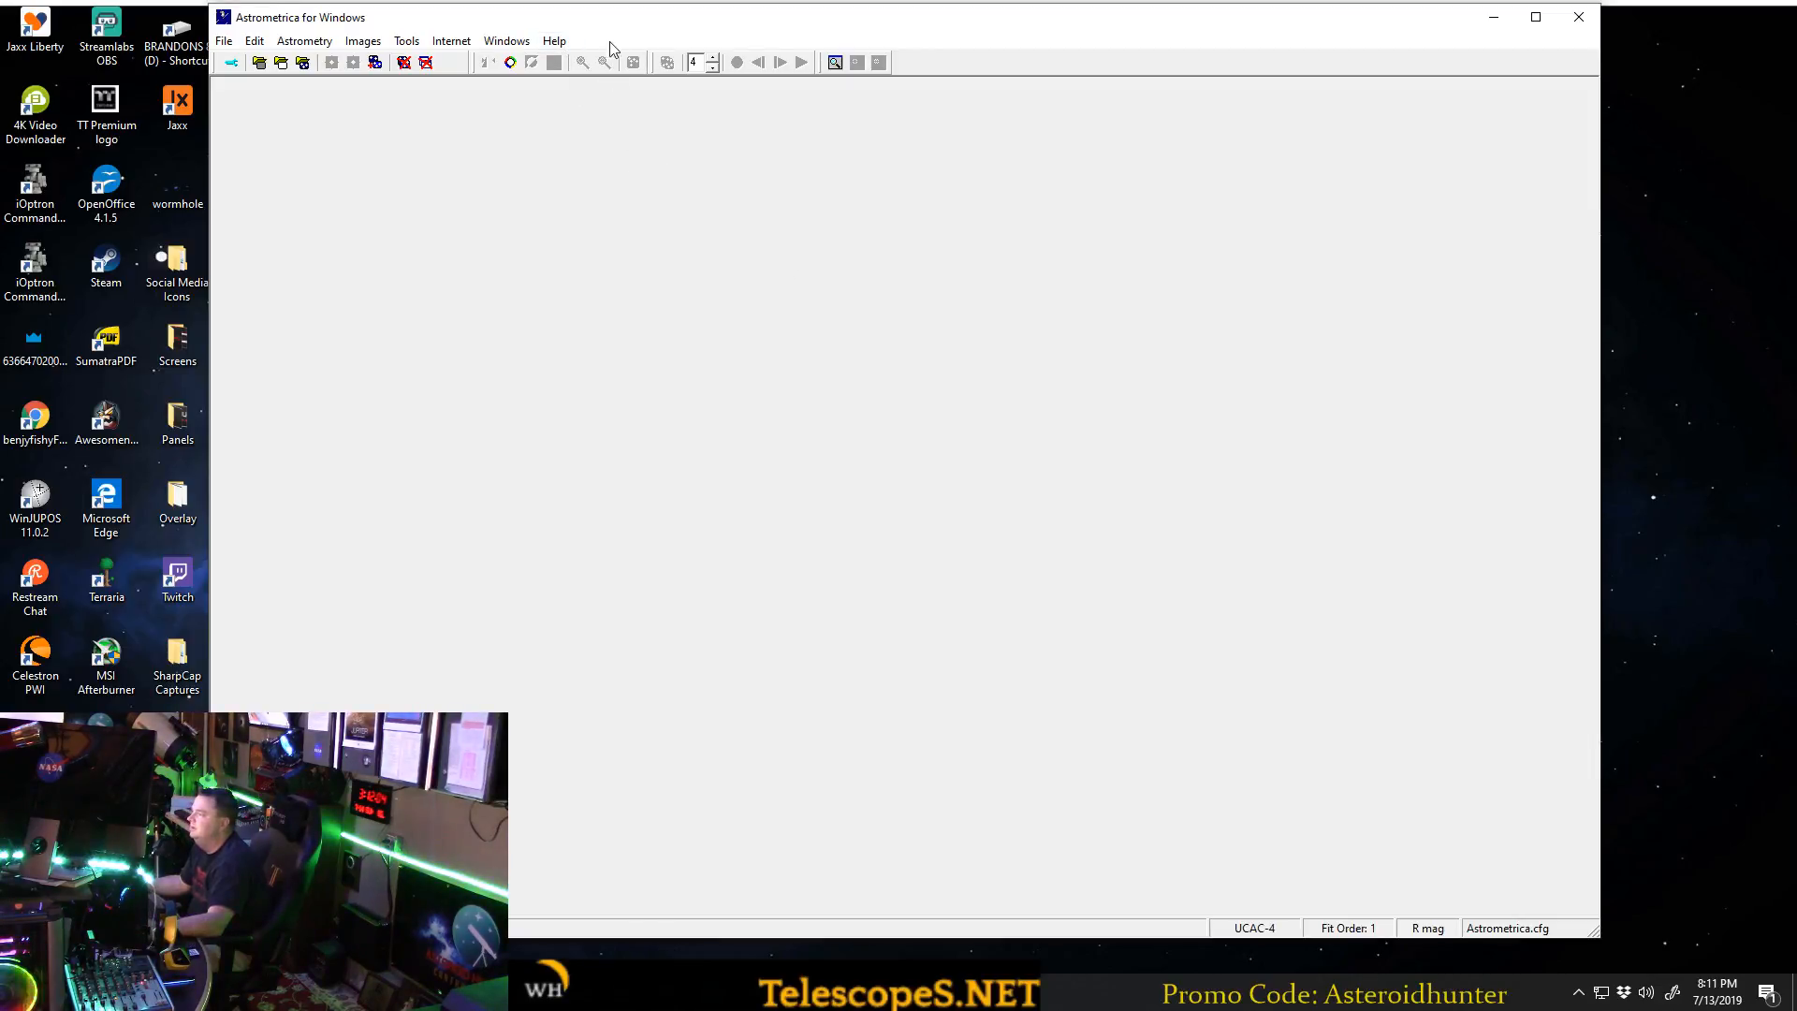
left_click_drag(610, 21, 686, 22)
Start loading images and browse on drive D: through Sharp Cap Captures, 2019-07-05 and 12538 1998 OH to the 04_38_43Z folder.
left_click(302, 45)
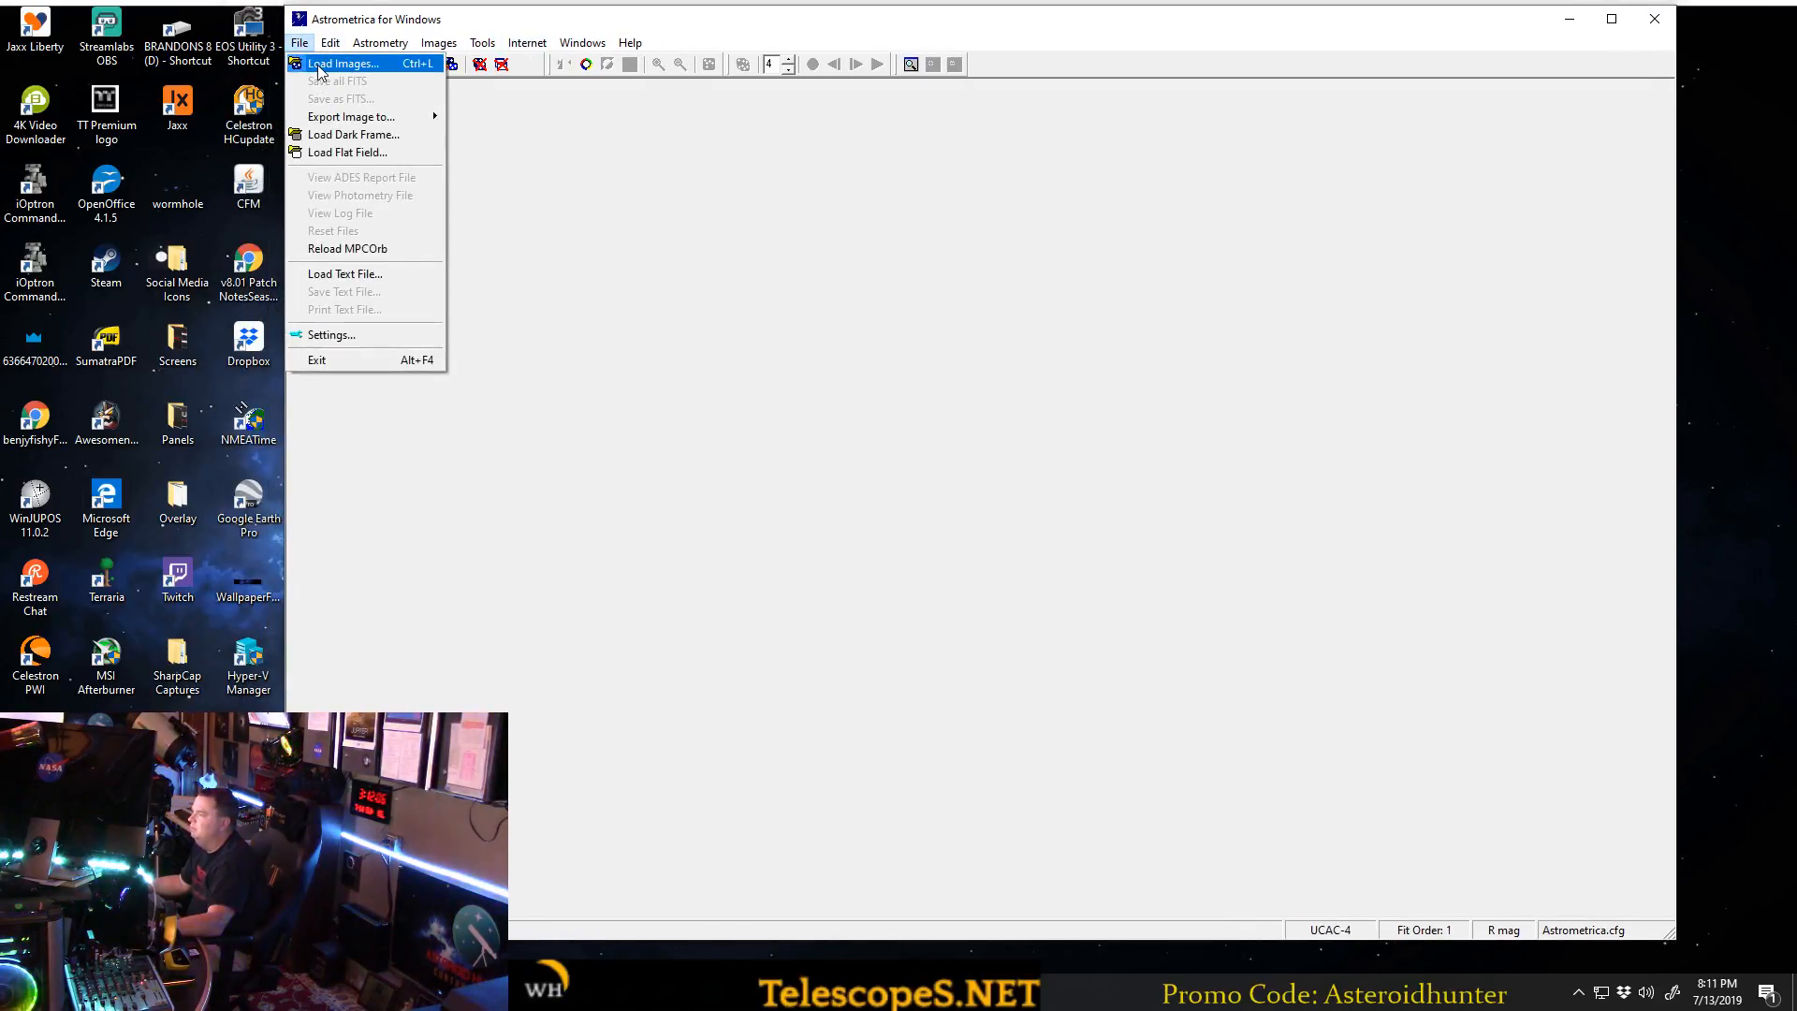
left_click(342, 64)
left_click(682, 394)
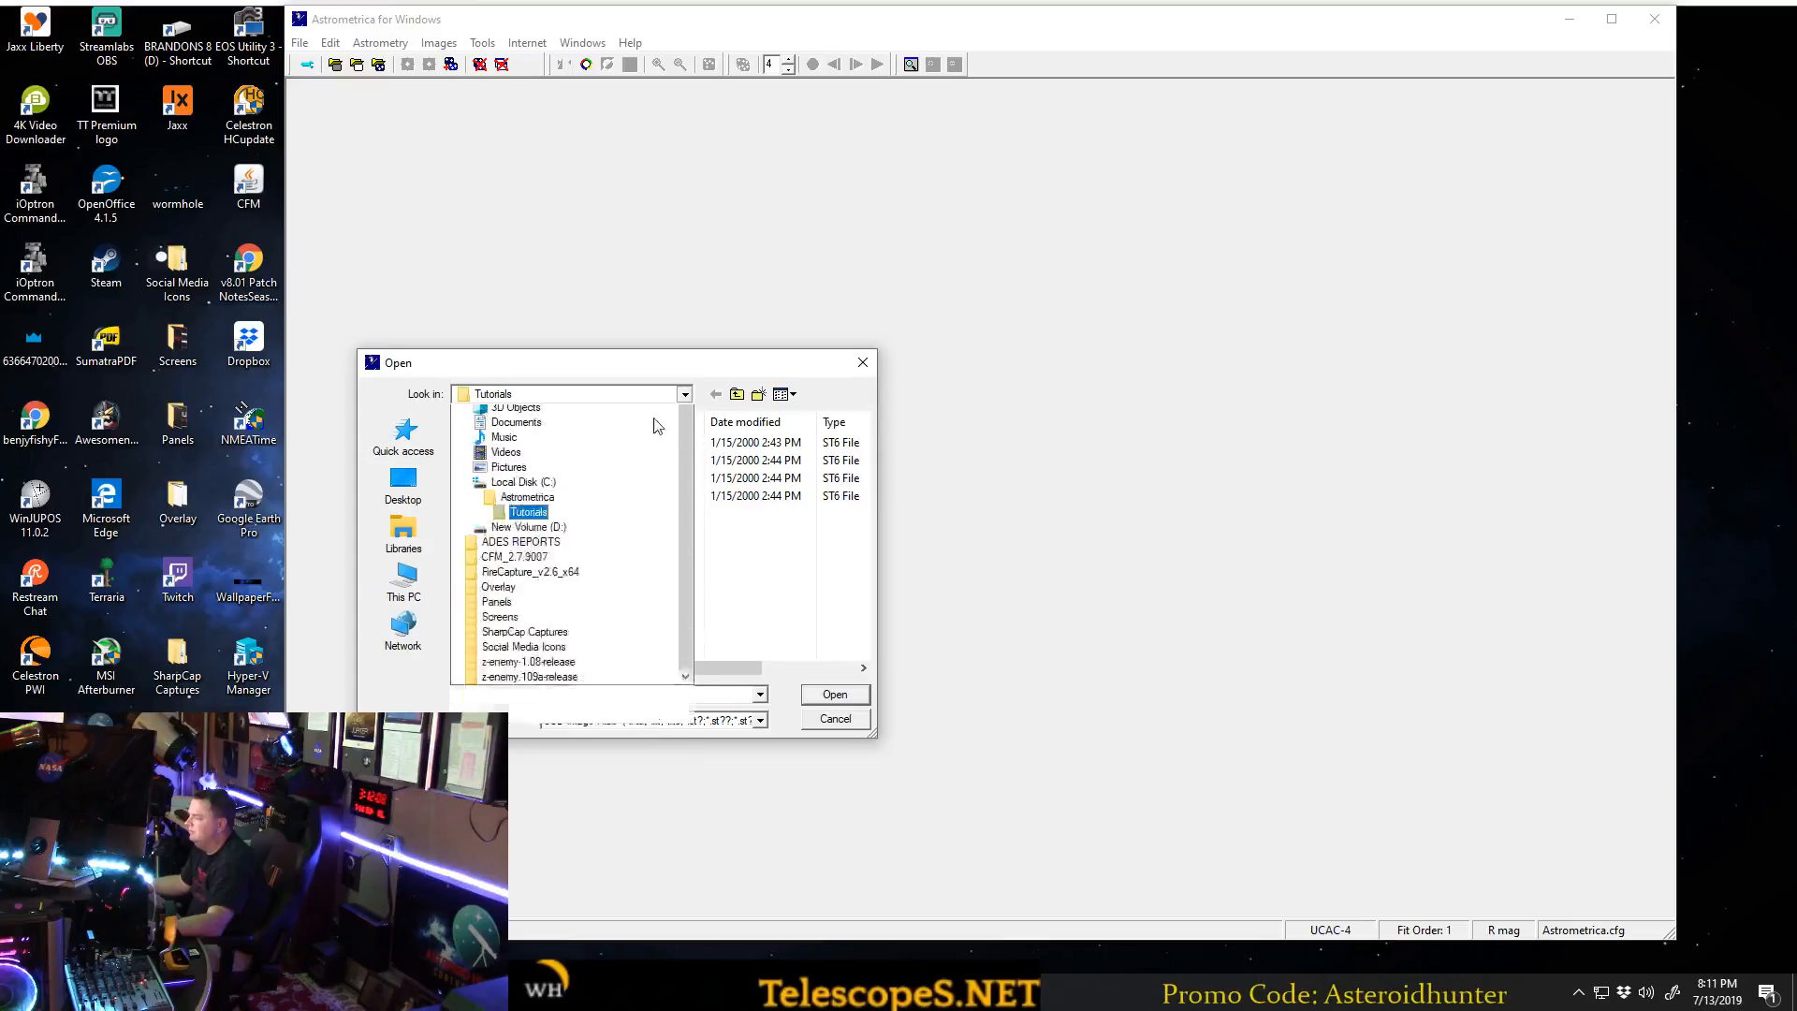
left_click(555, 674)
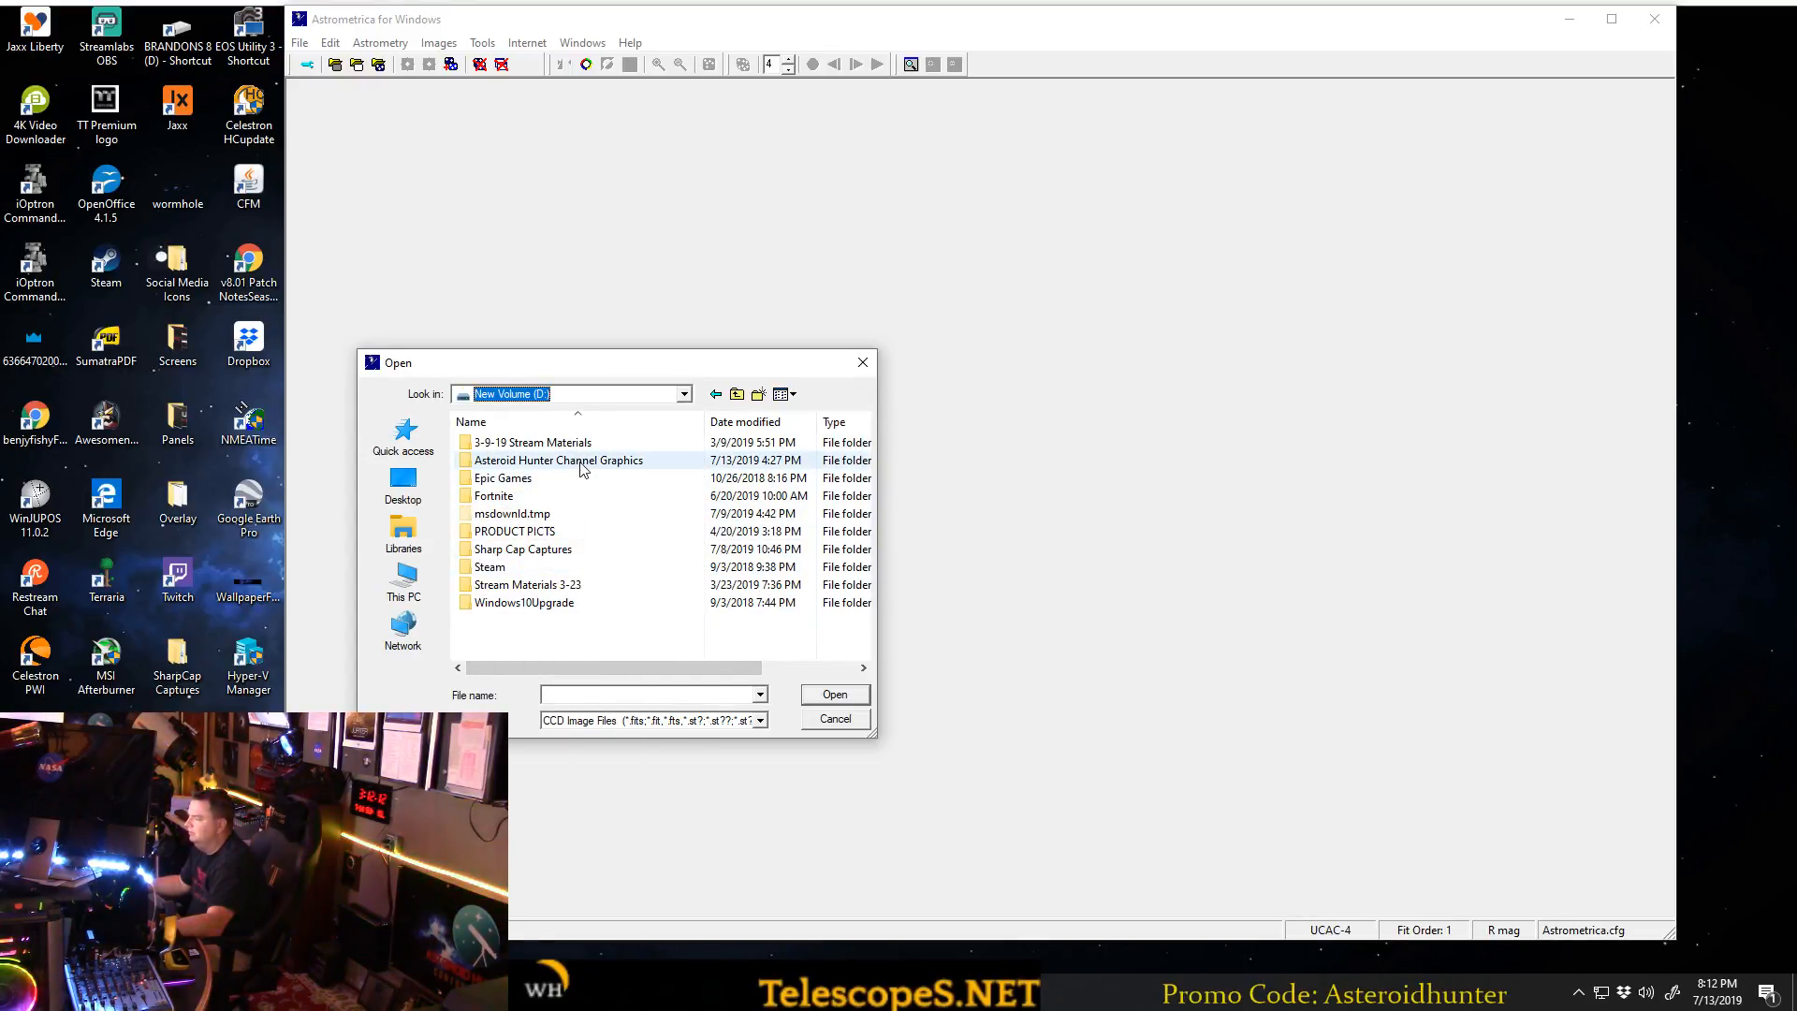
double_click(566, 550)
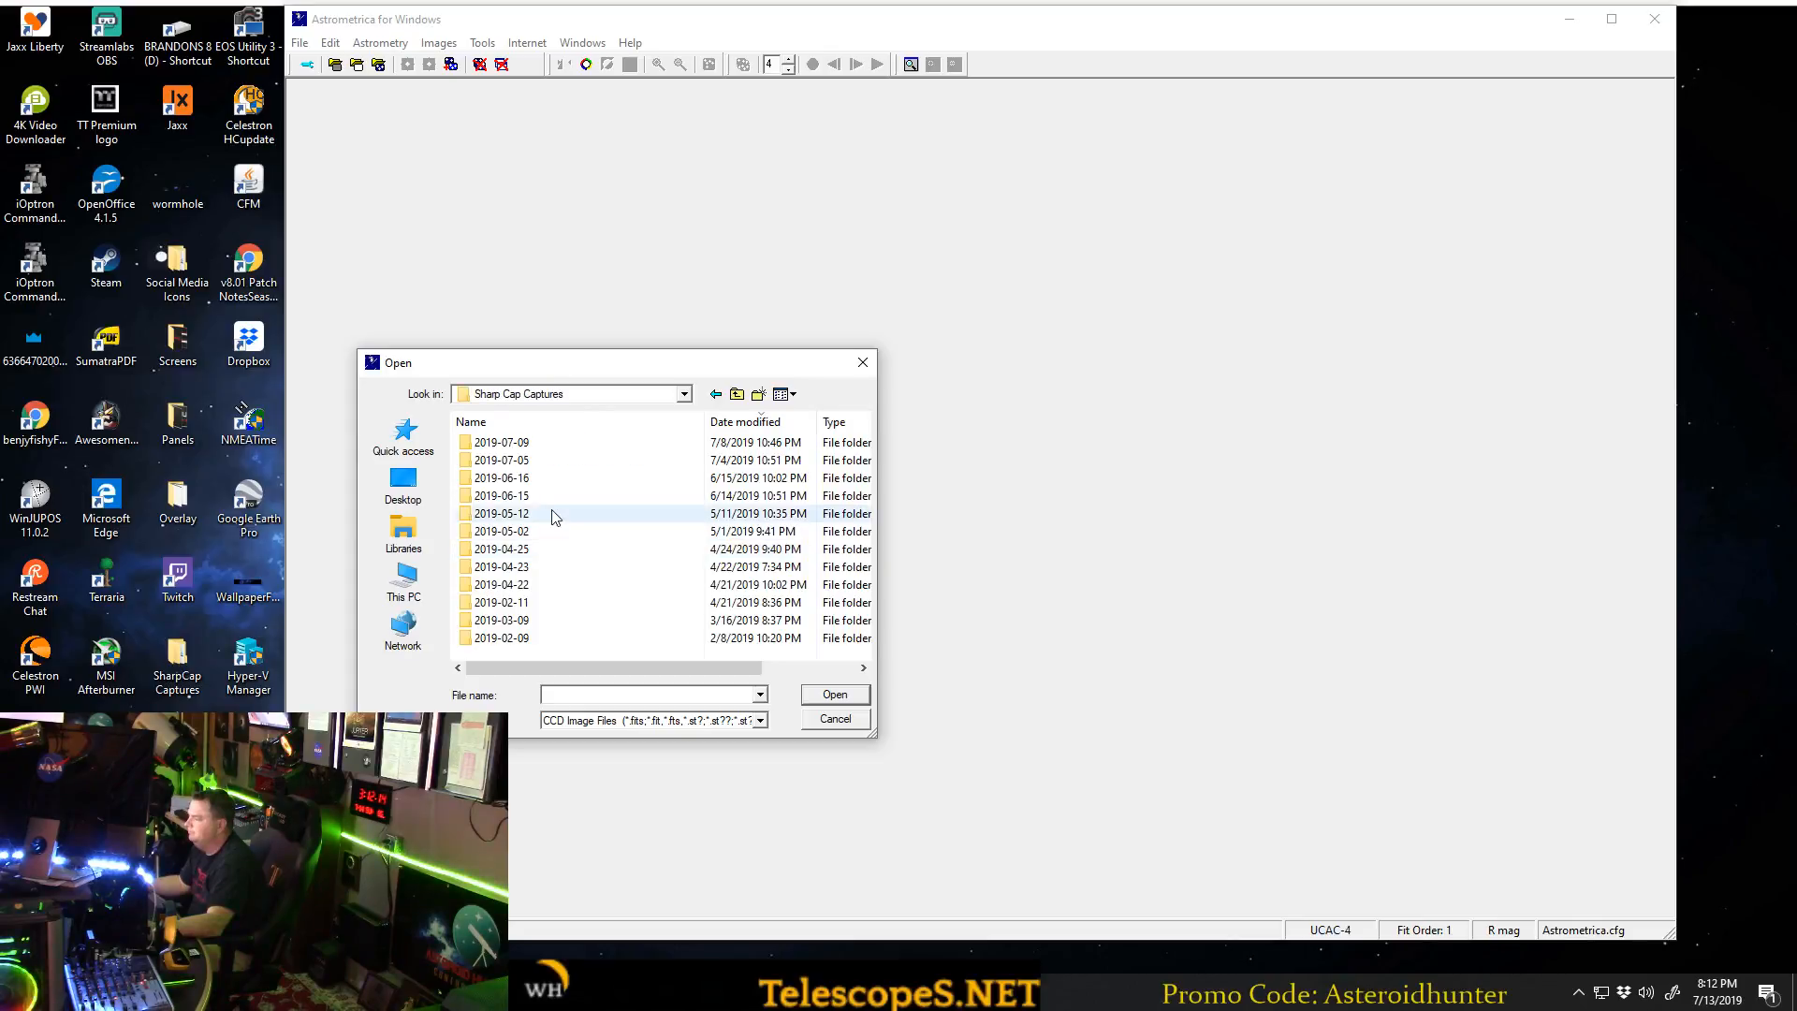
double_click(557, 461)
left_click(555, 462)
double_click(555, 463)
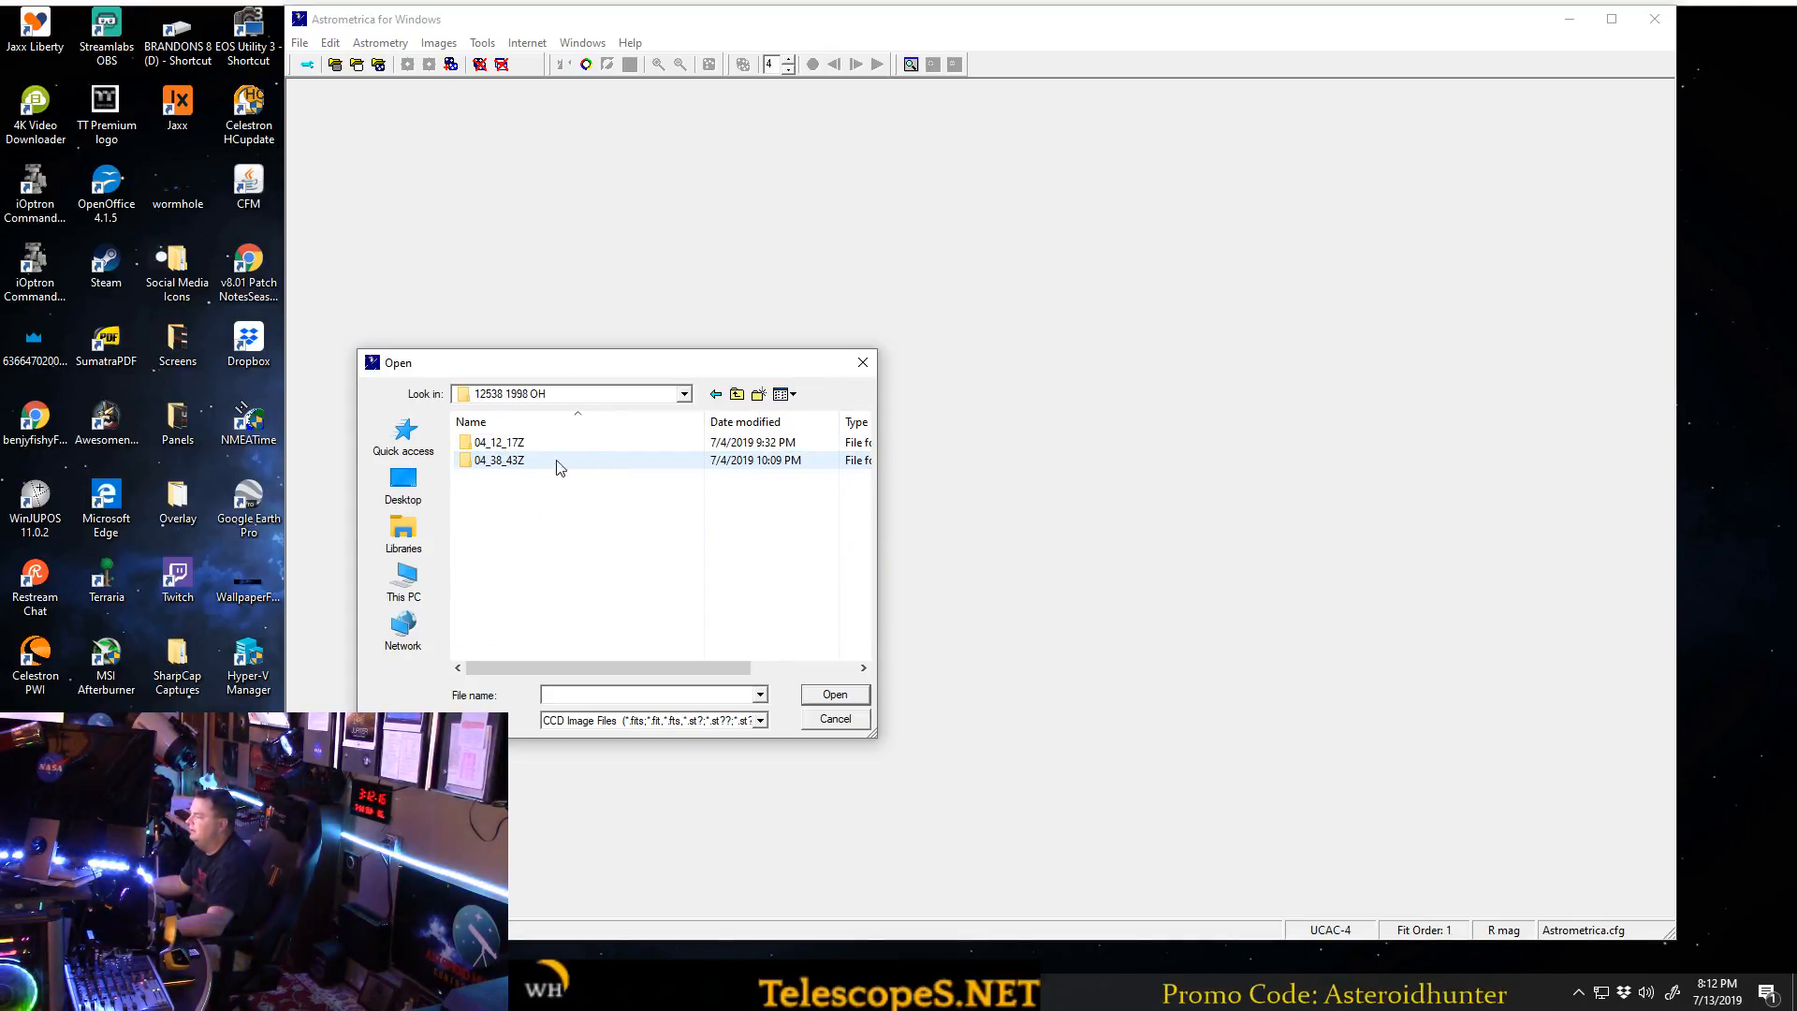
double_click(555, 460)
Load the image 12538 1998 OH_00001 and accept its date and mid-exposure time.
left_click(592, 446)
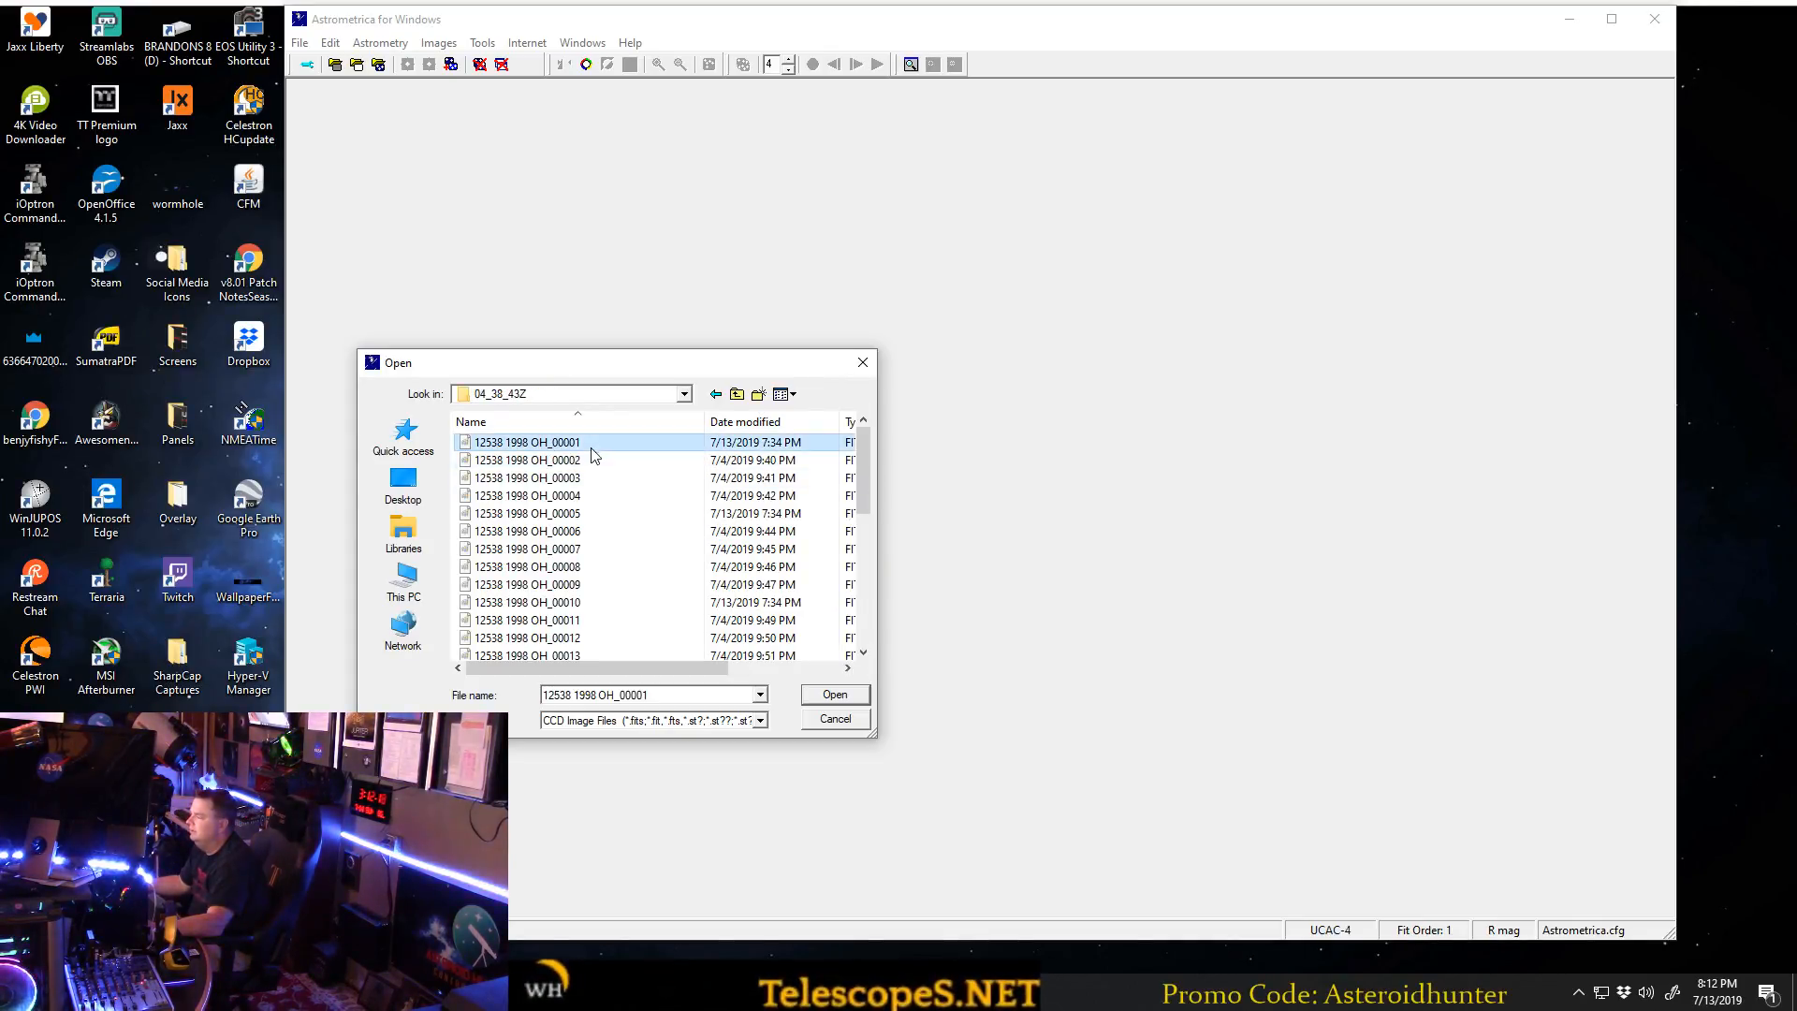
left_click(835, 693)
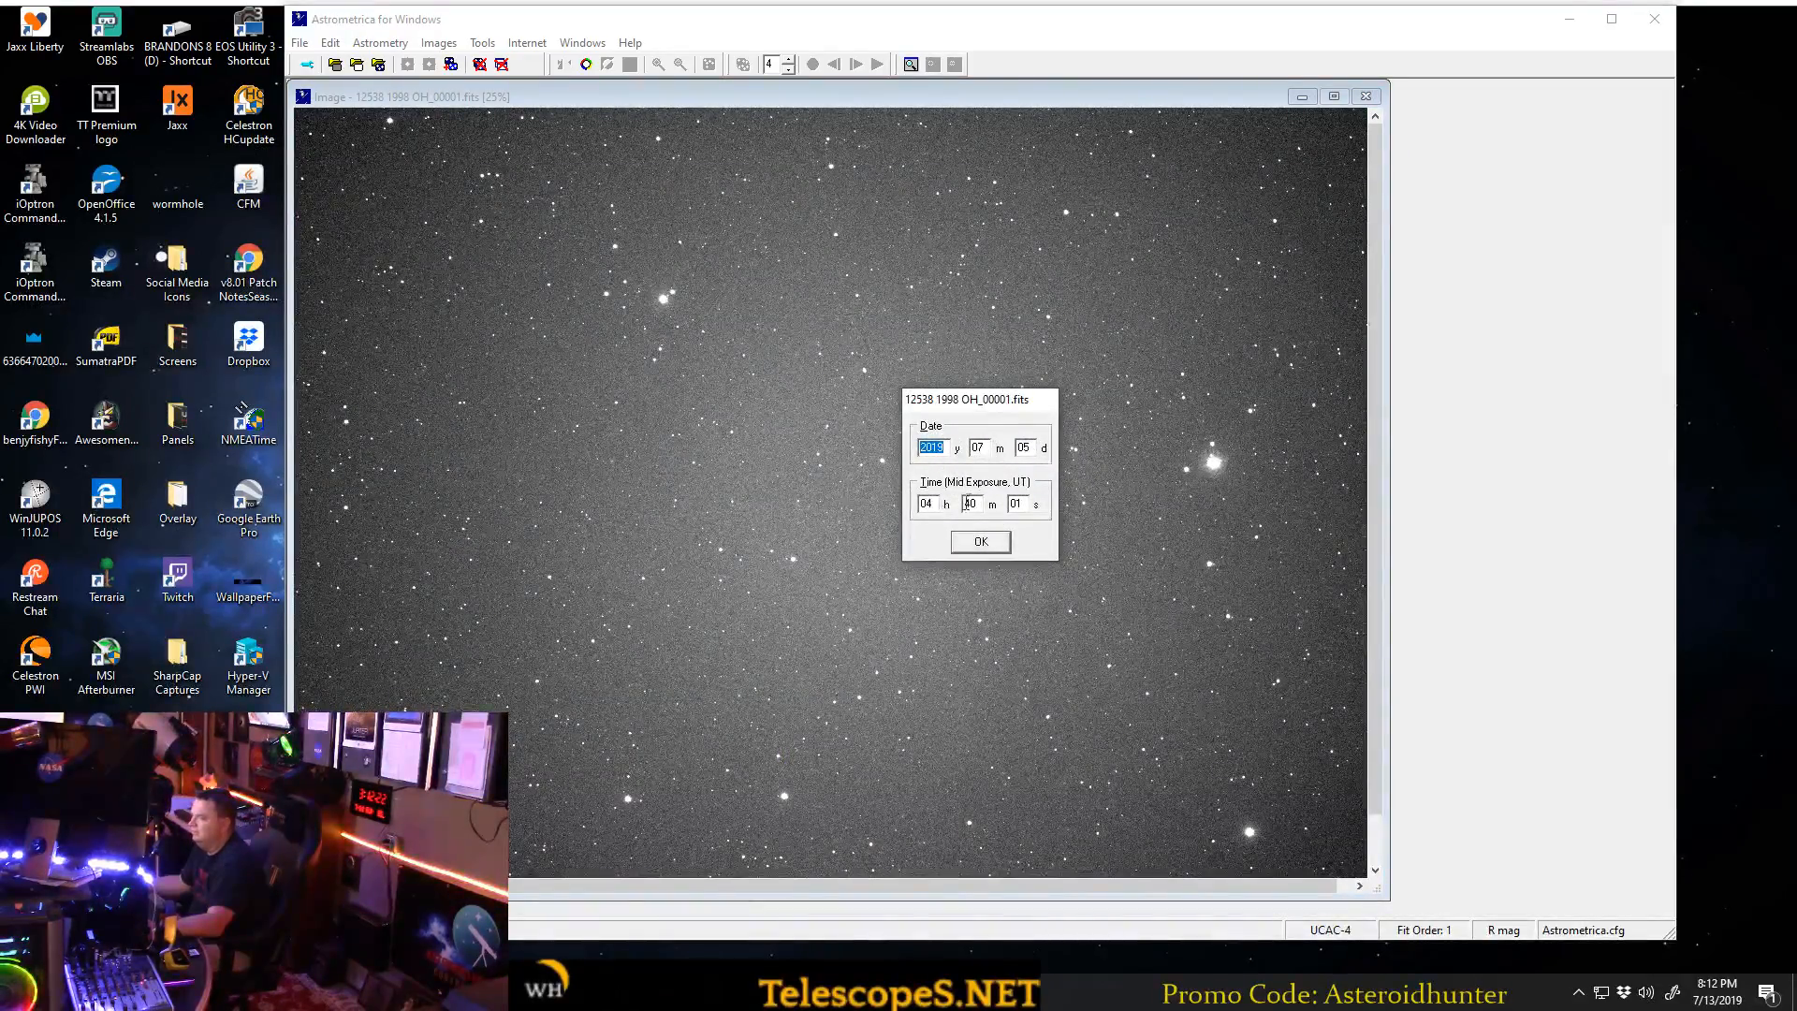
left_click(995, 542)
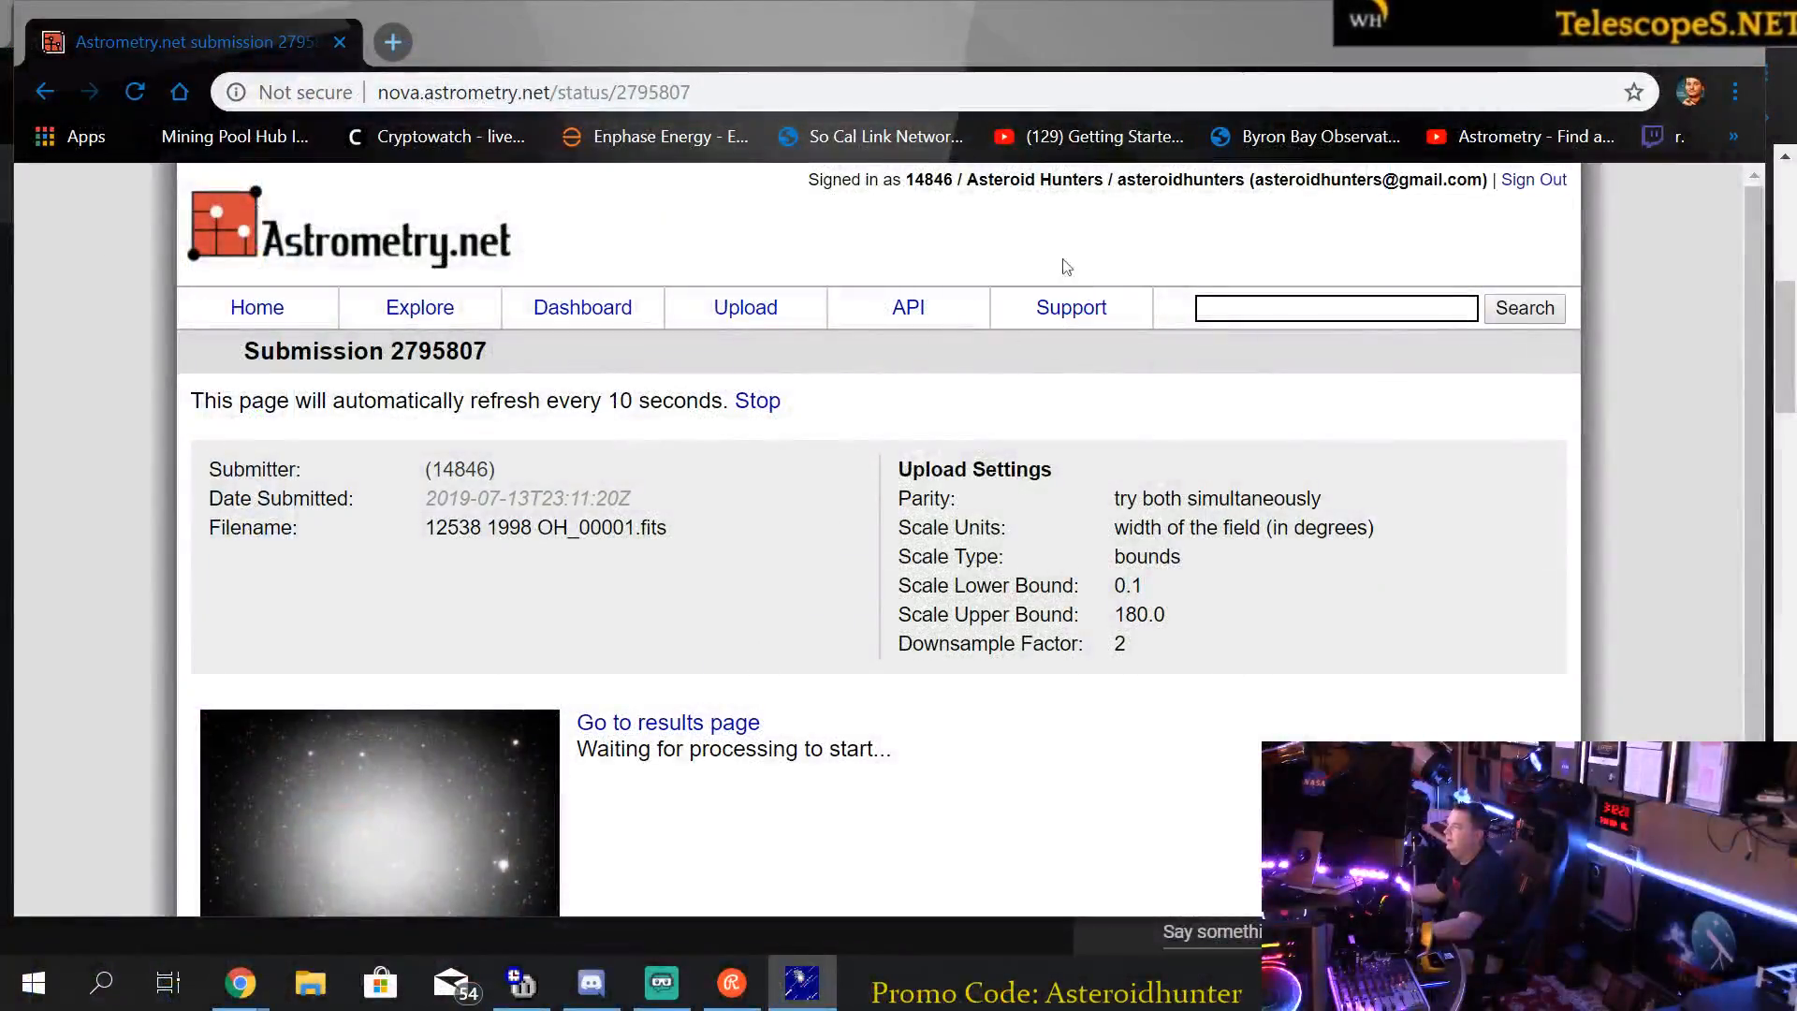
Switch to the Astrometry.net results page for 12538 1998 OH_00001.fits, reload it until the job finishes, and examine the calibration's center coordinates.
left_click(668, 722)
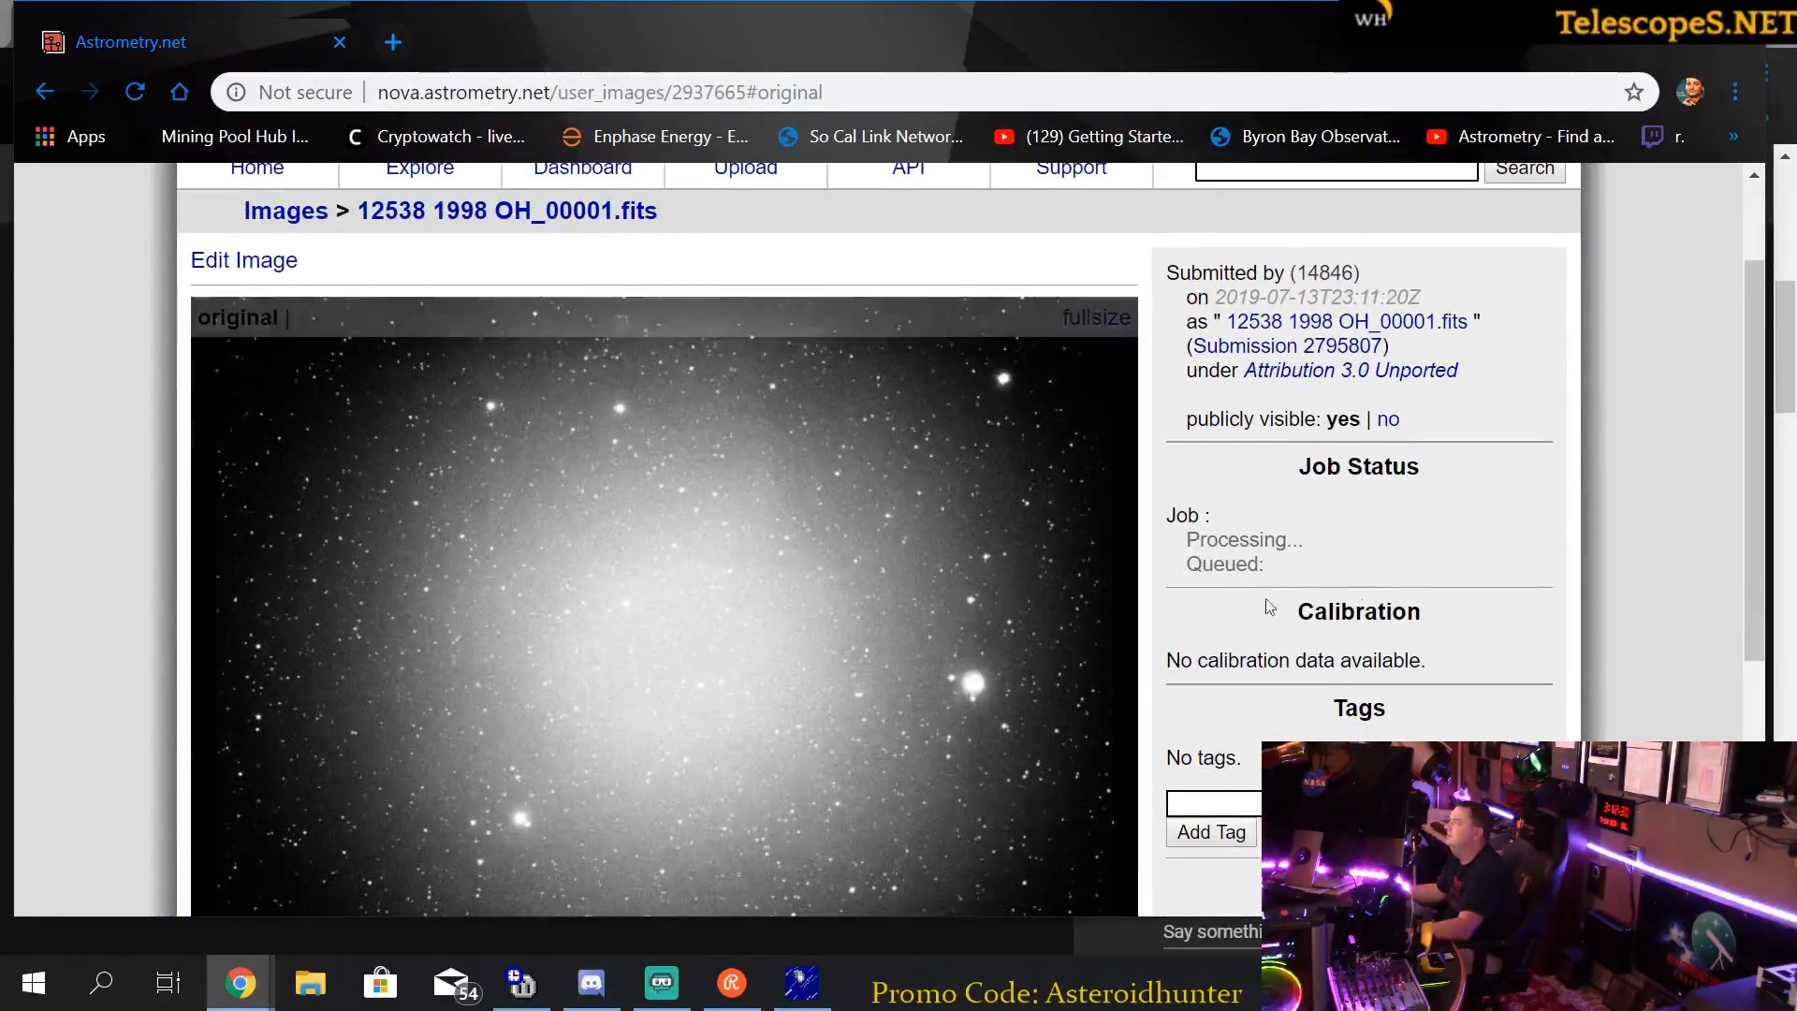
scroll(1288, 555, "down", 1)
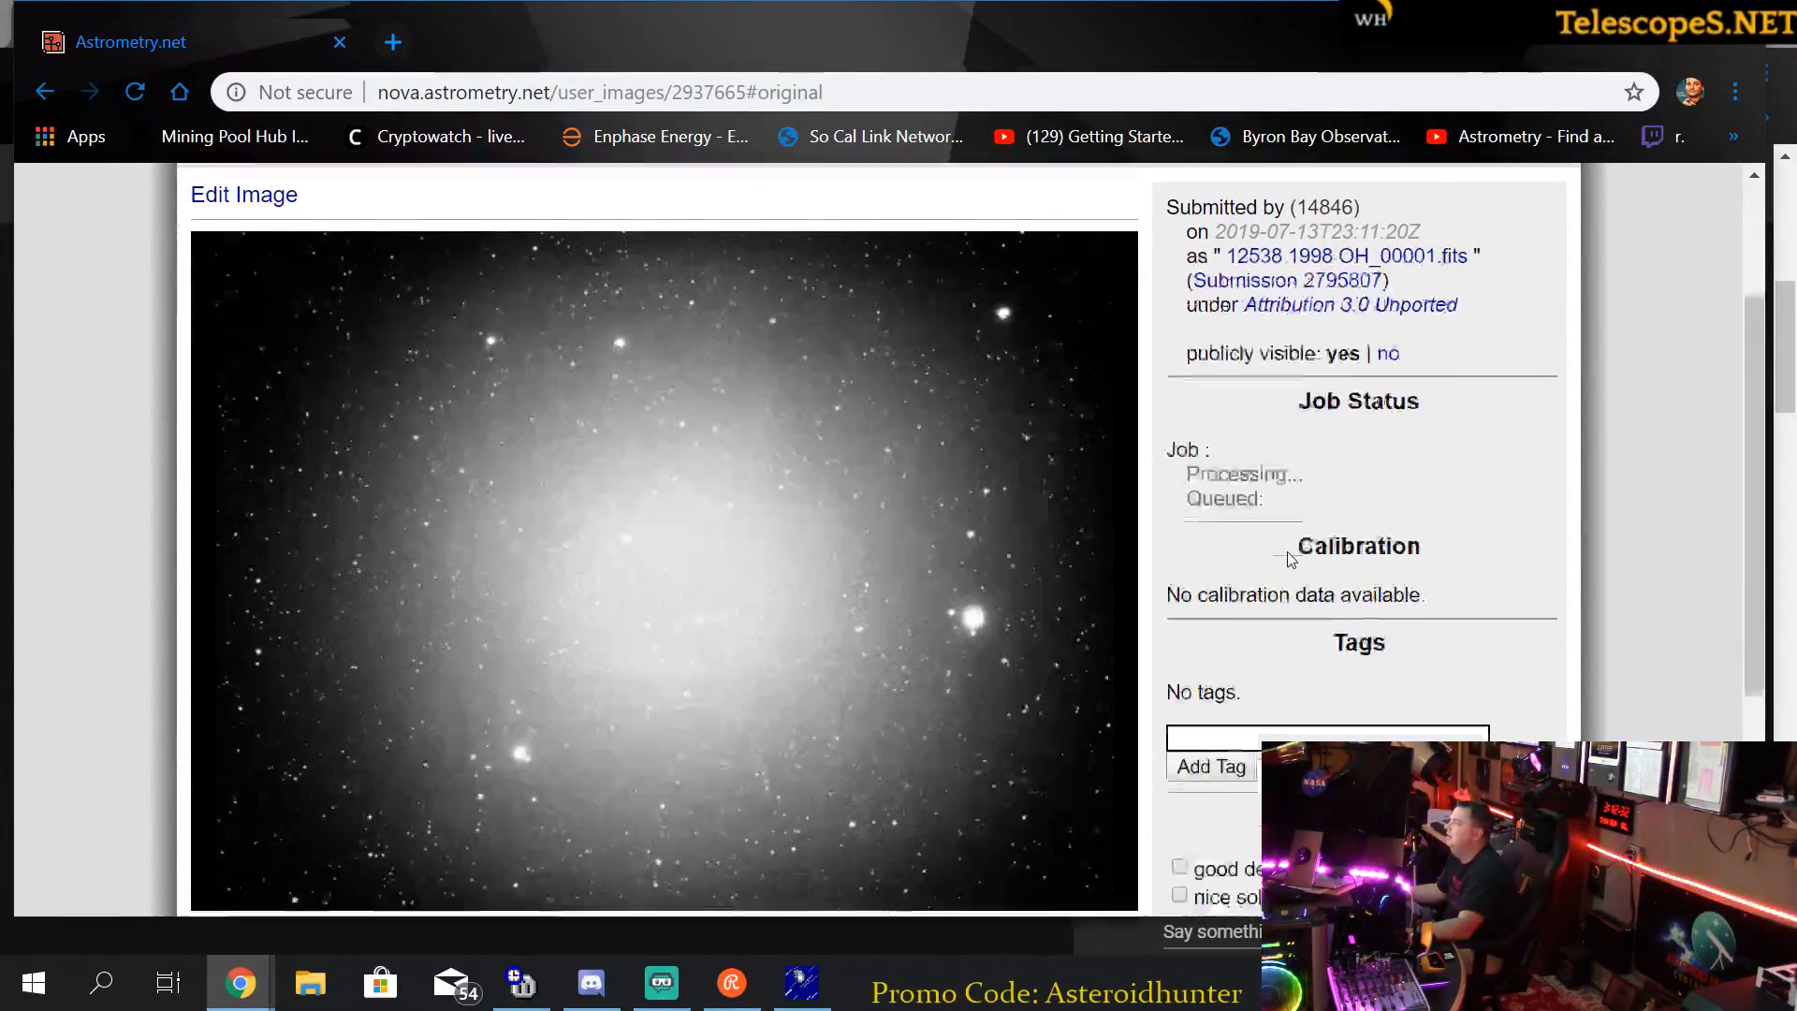
scroll(1287, 554, "up", 1)
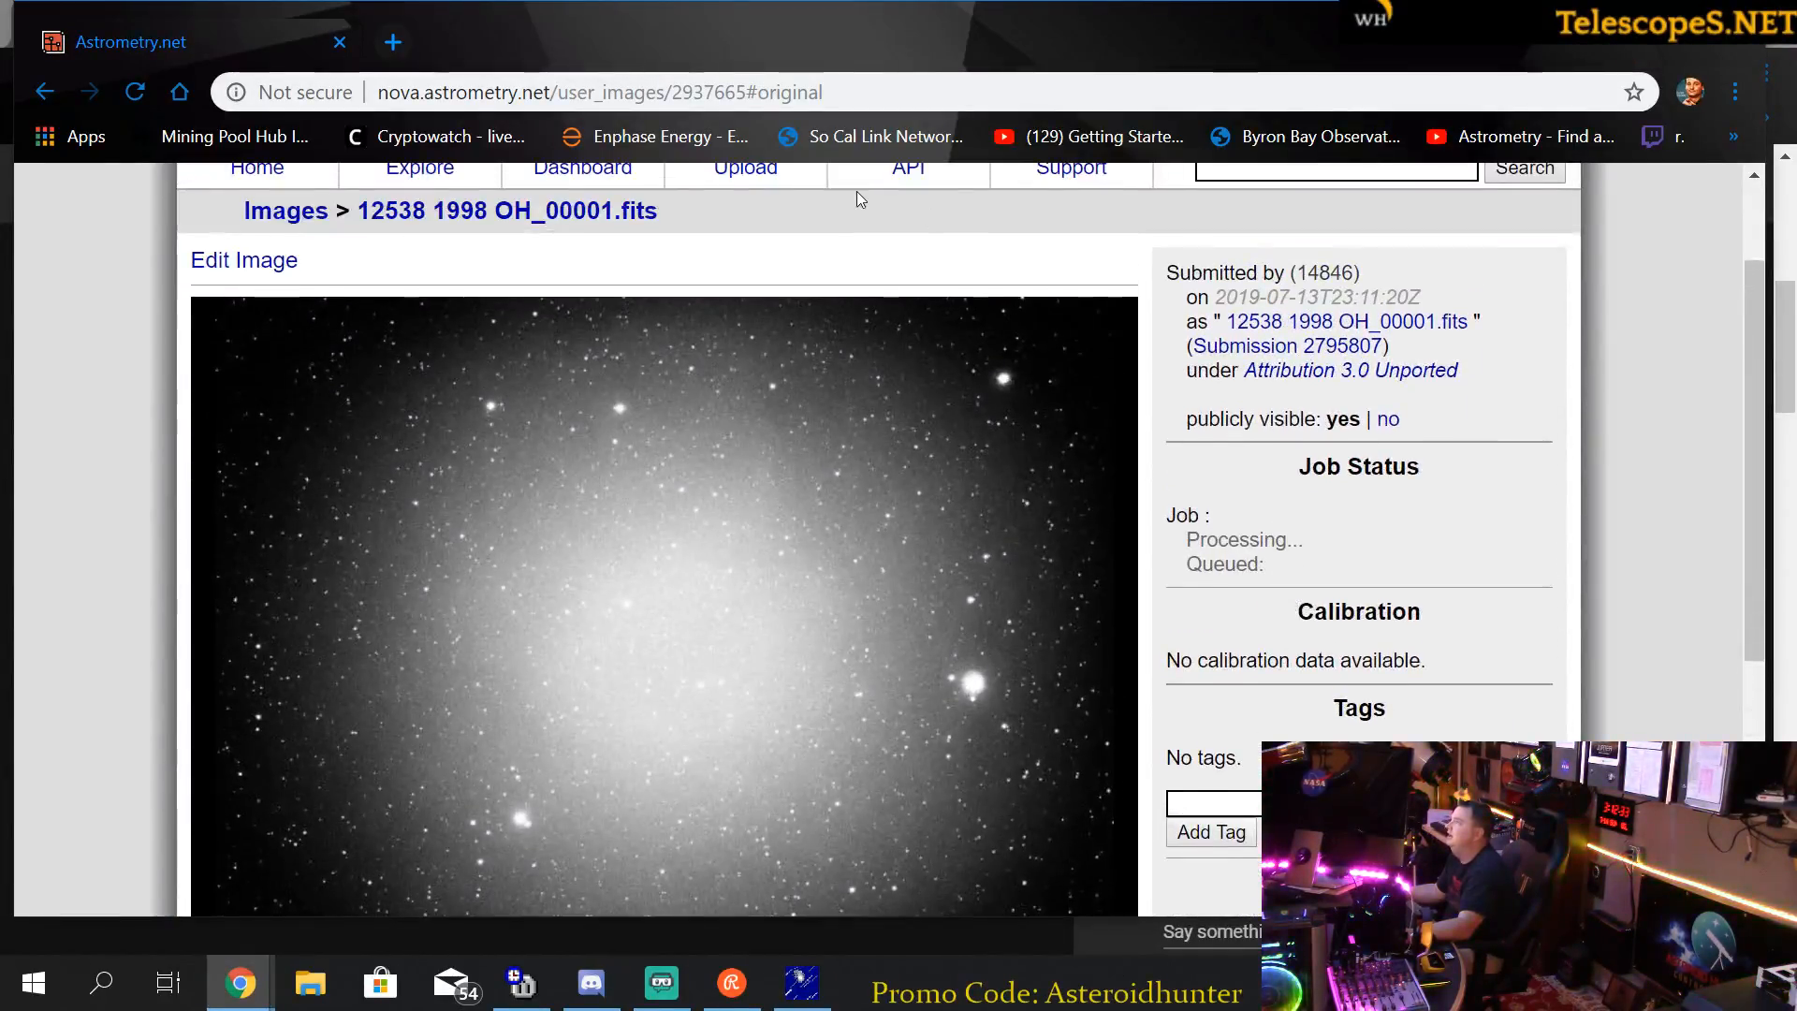
left_click(872, 87)
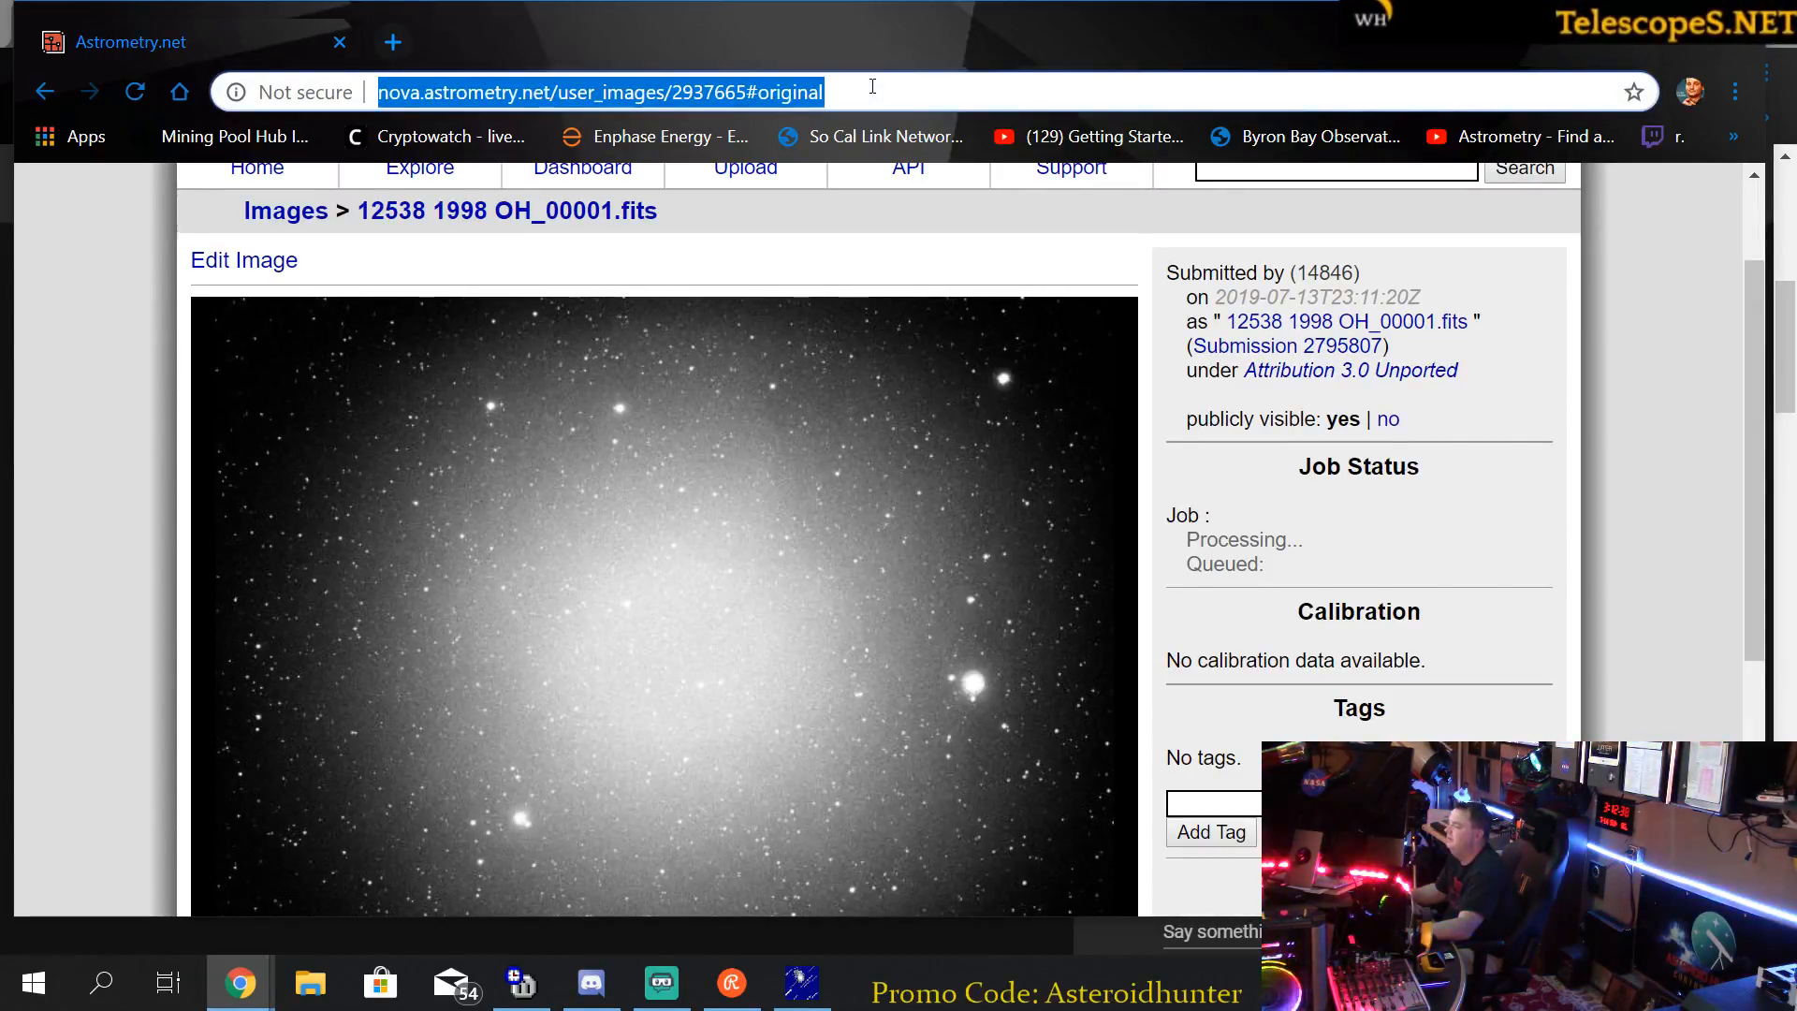
key("Return")
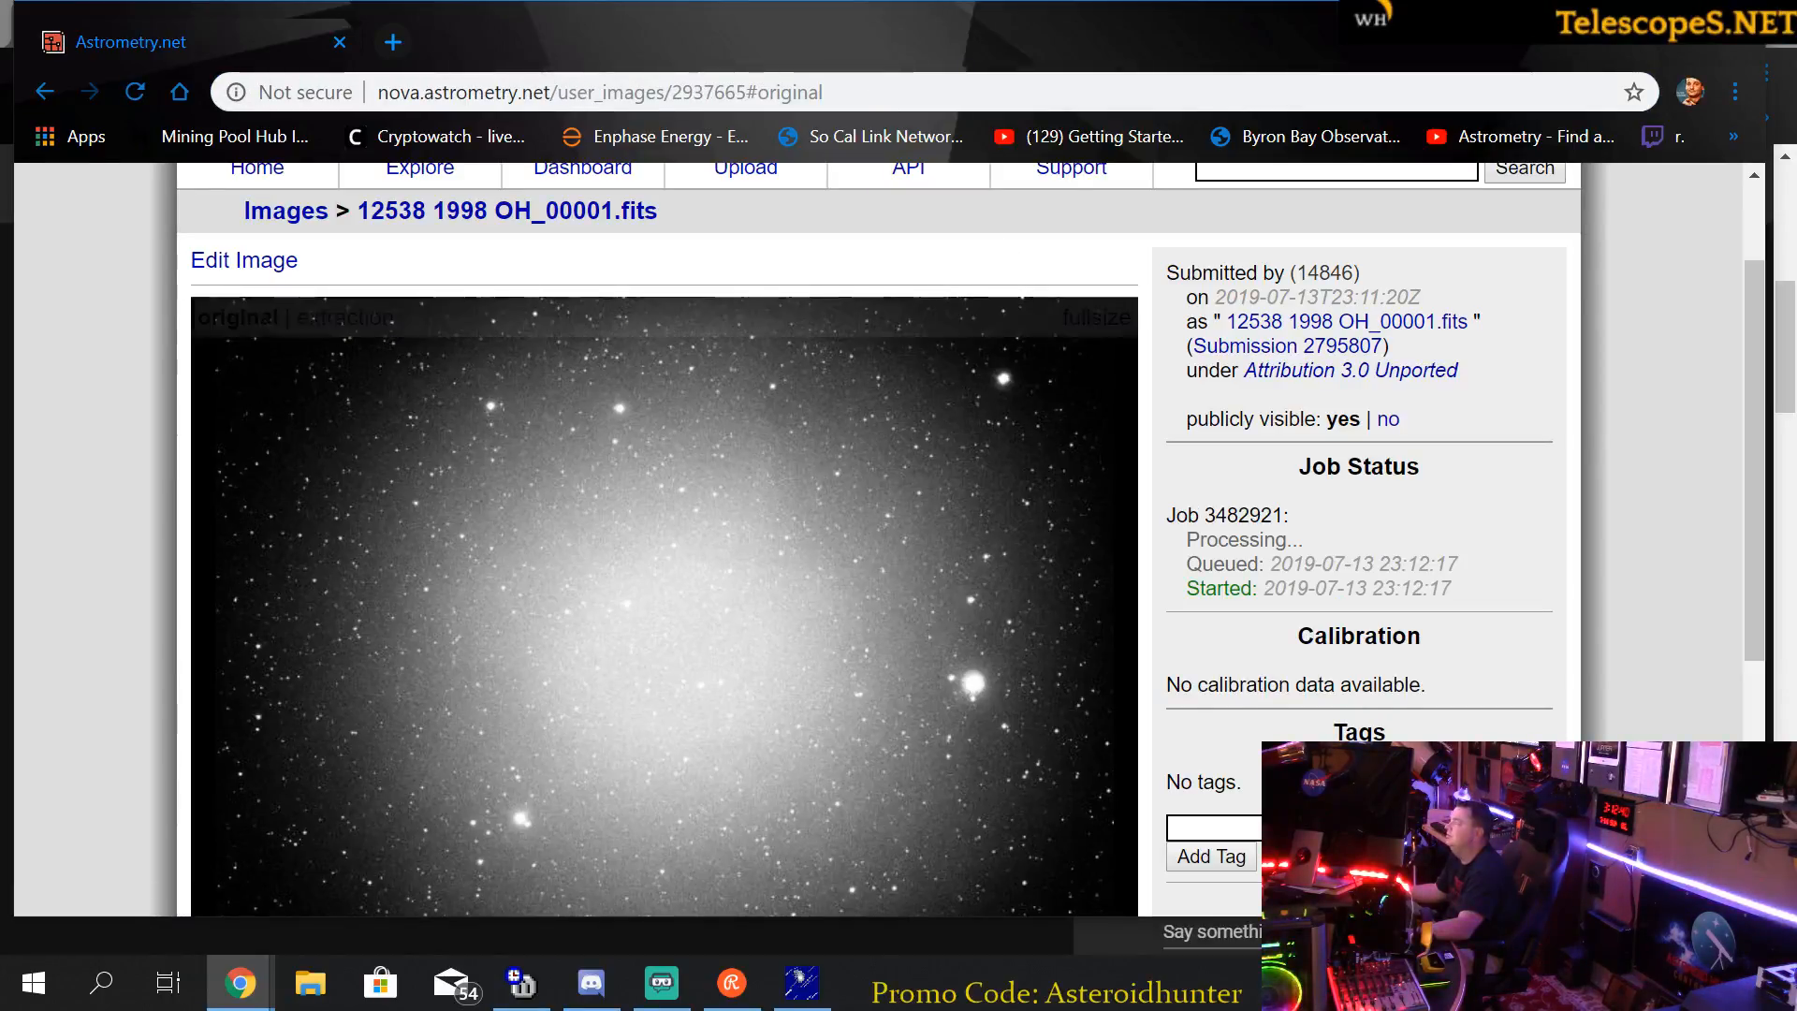
left_click(919, 90)
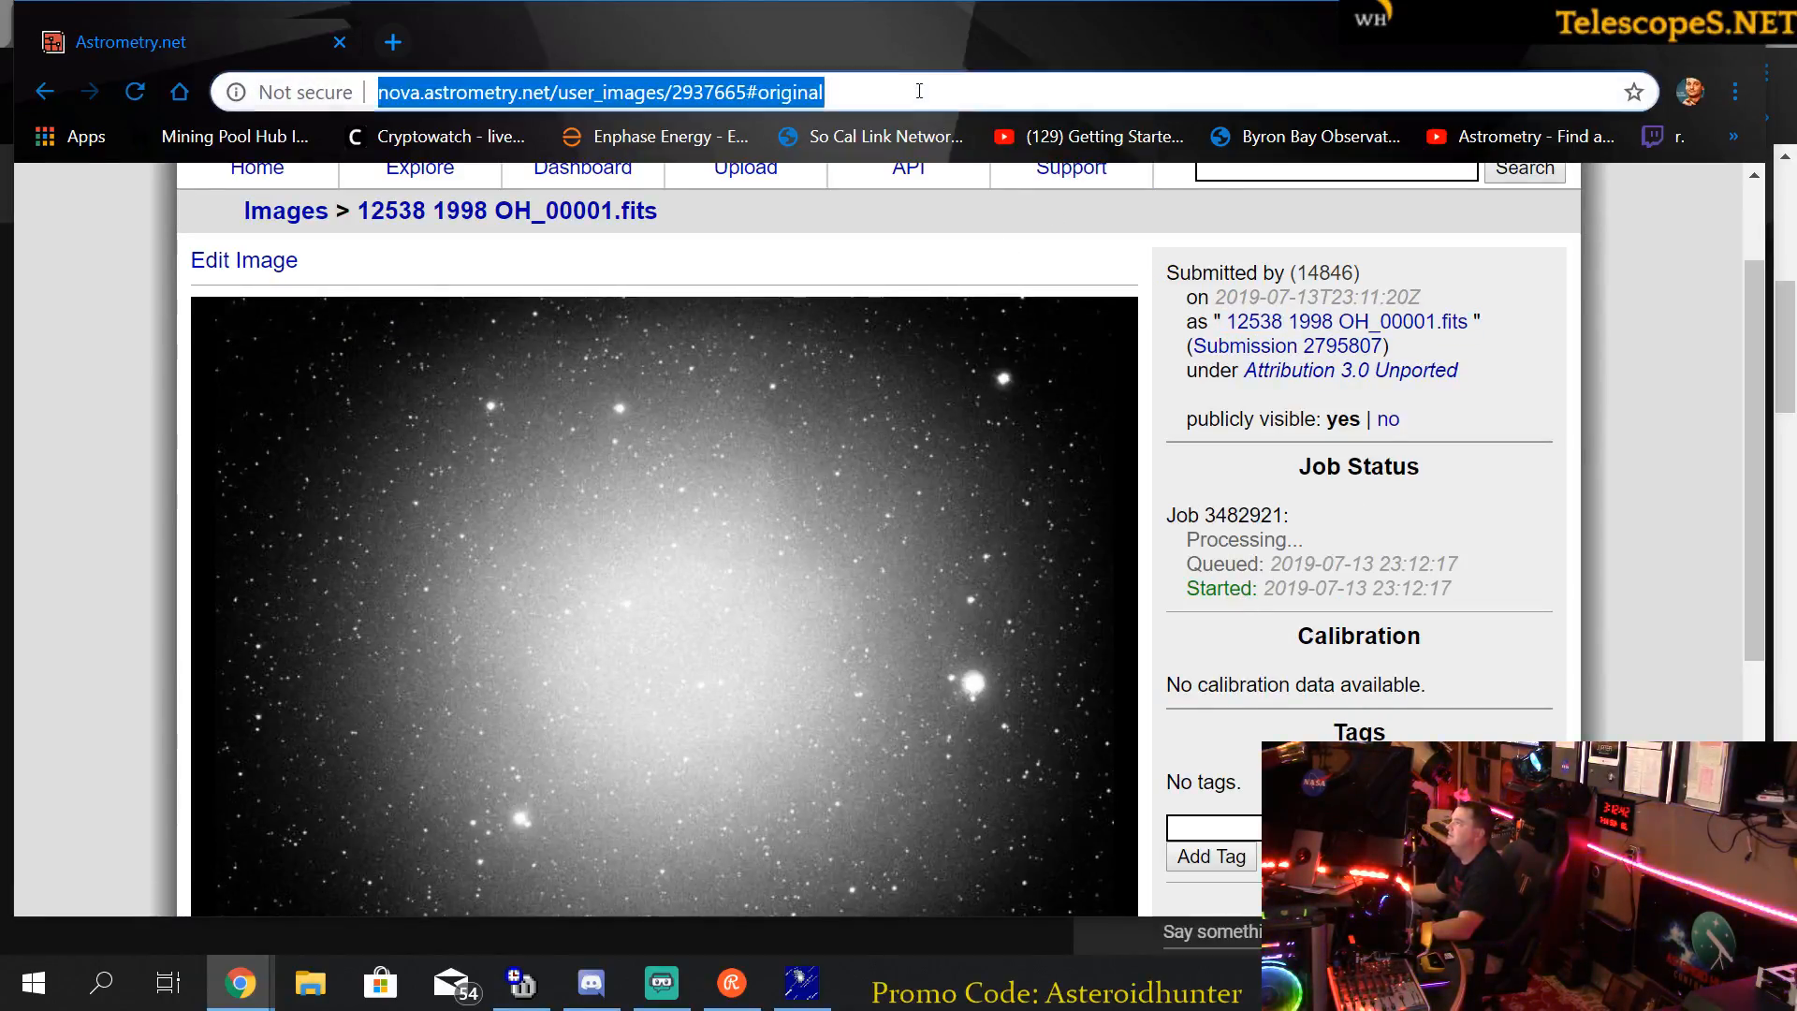
key("Return")
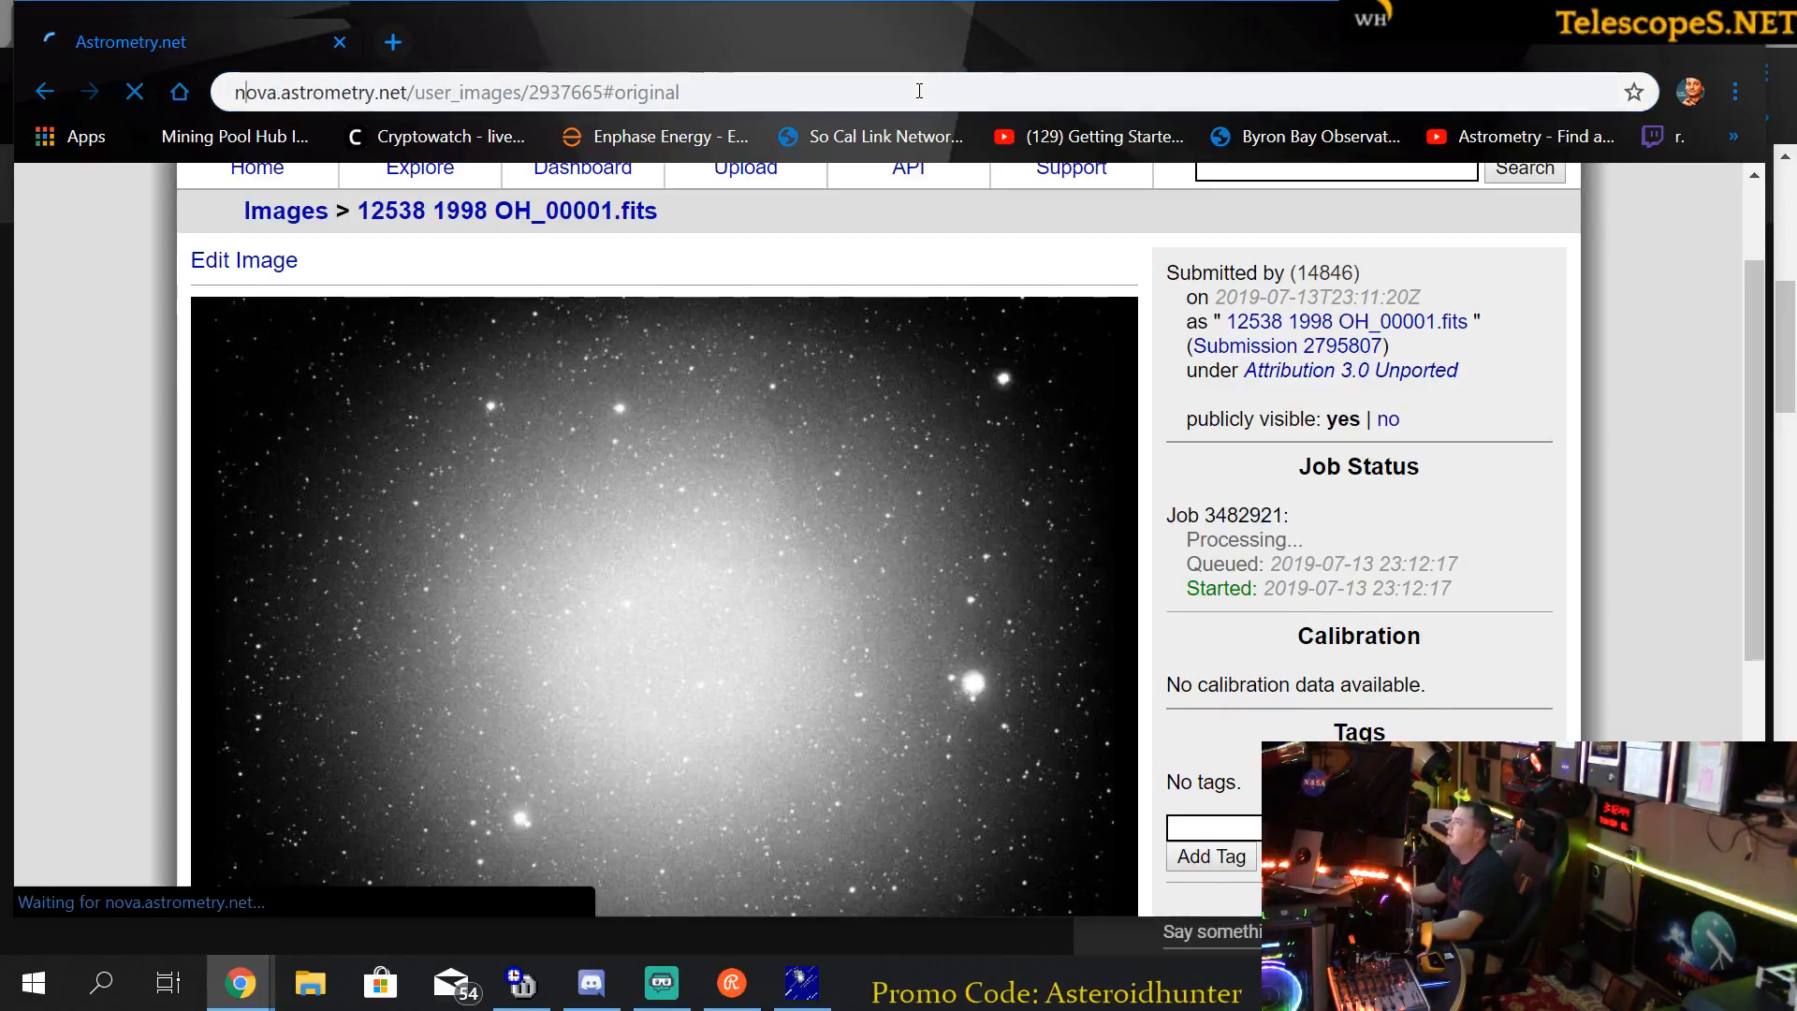
scroll(1298, 644, "down", 2)
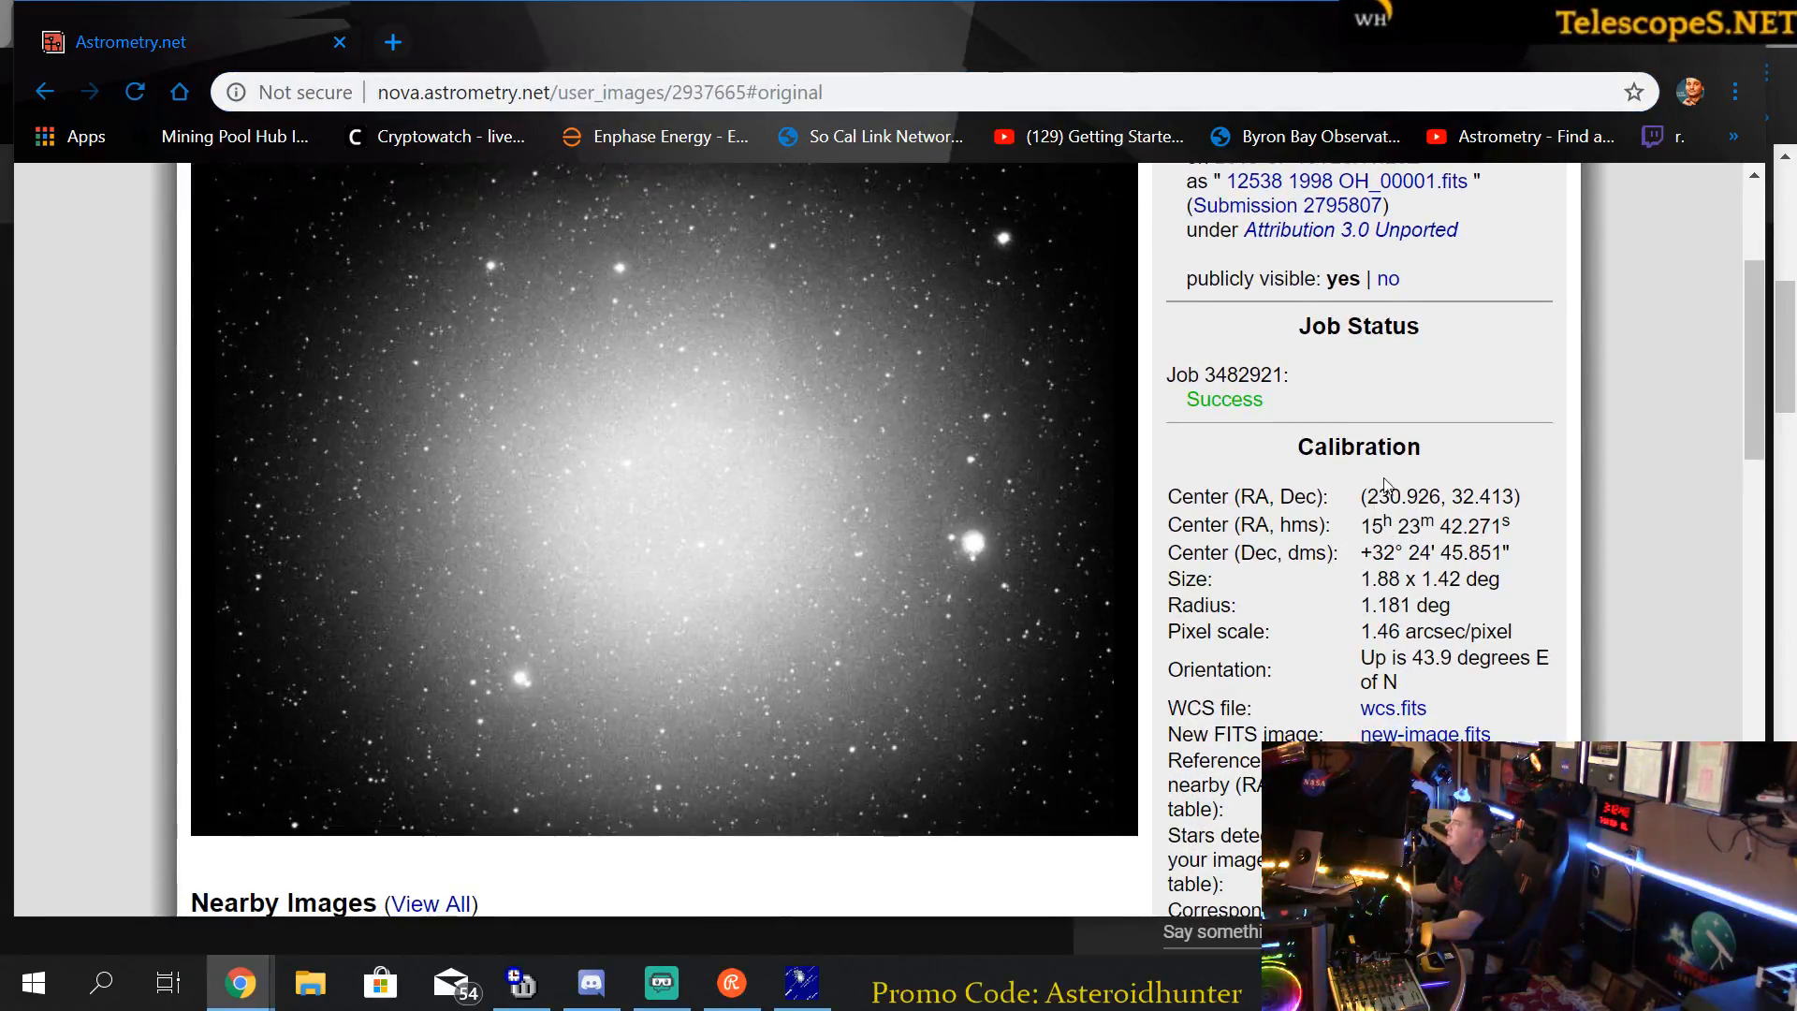
scroll(1368, 428, "down", 2)
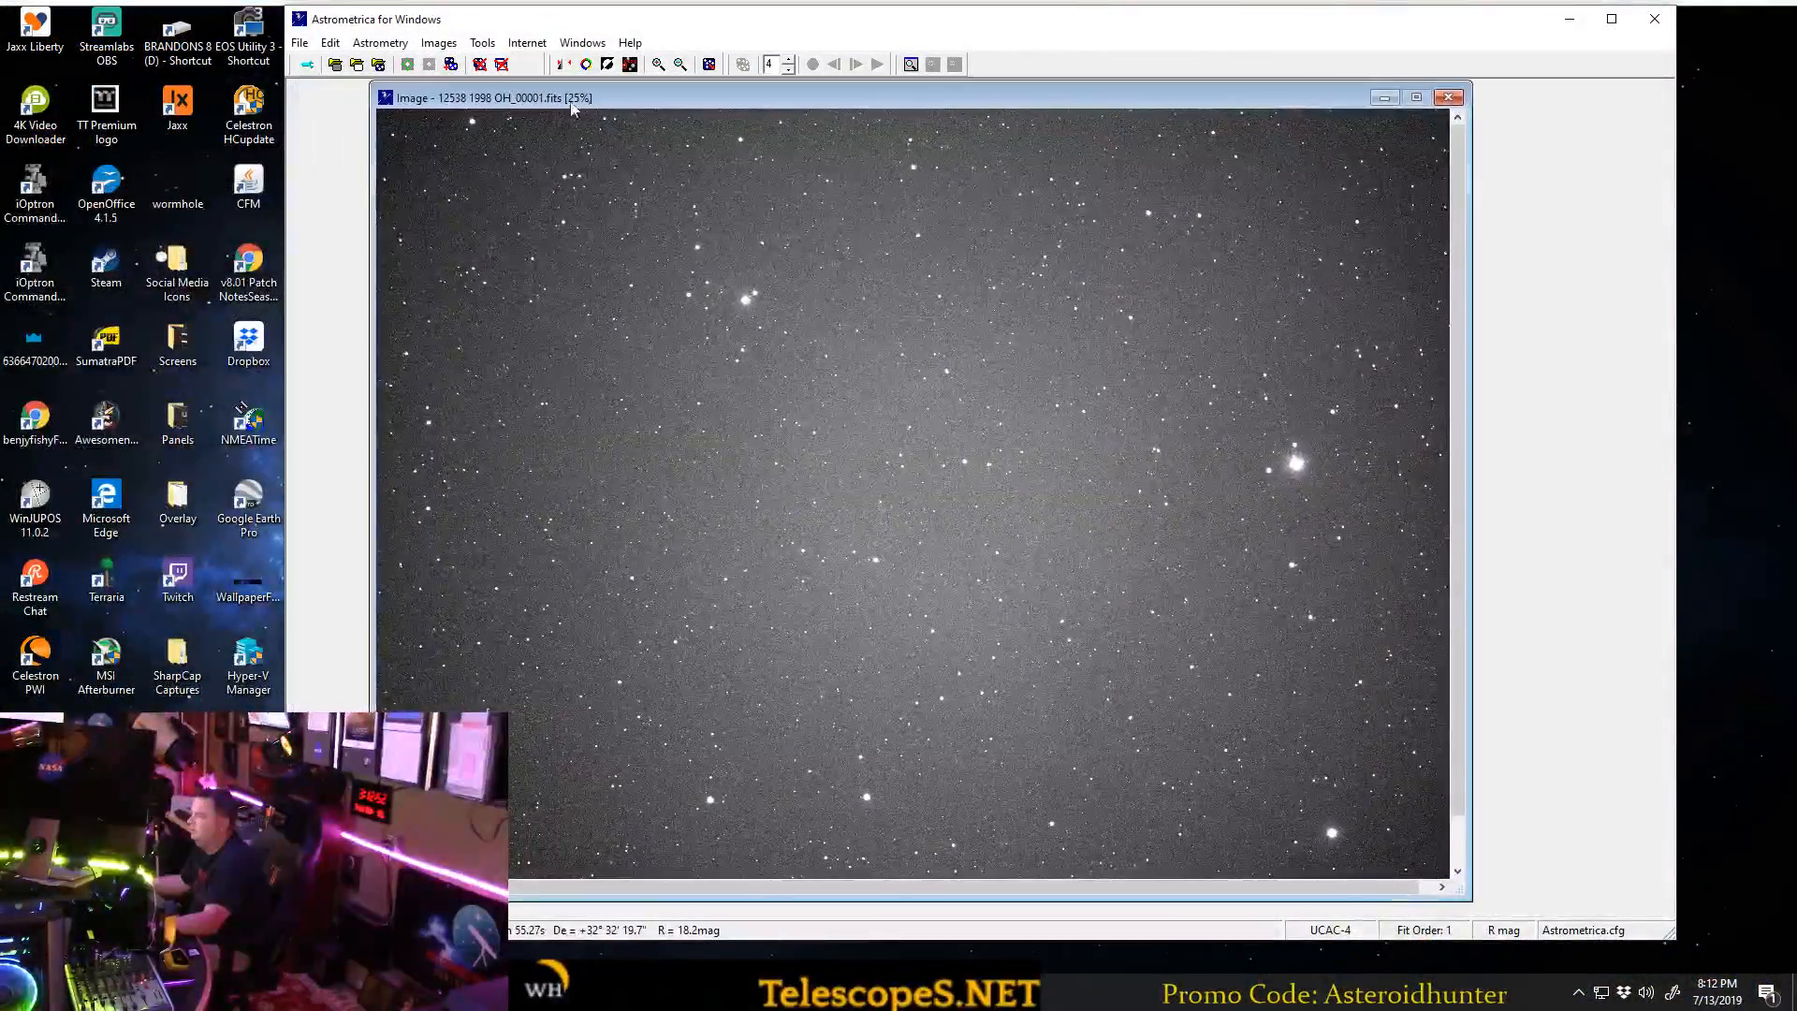
Run Astrometric Data Reduction in Astrometrica at RA 15h 23m 42.3s, Dec 32° 24' 45" North, and continue with Manual Reference Star Match.
left_click(407, 66)
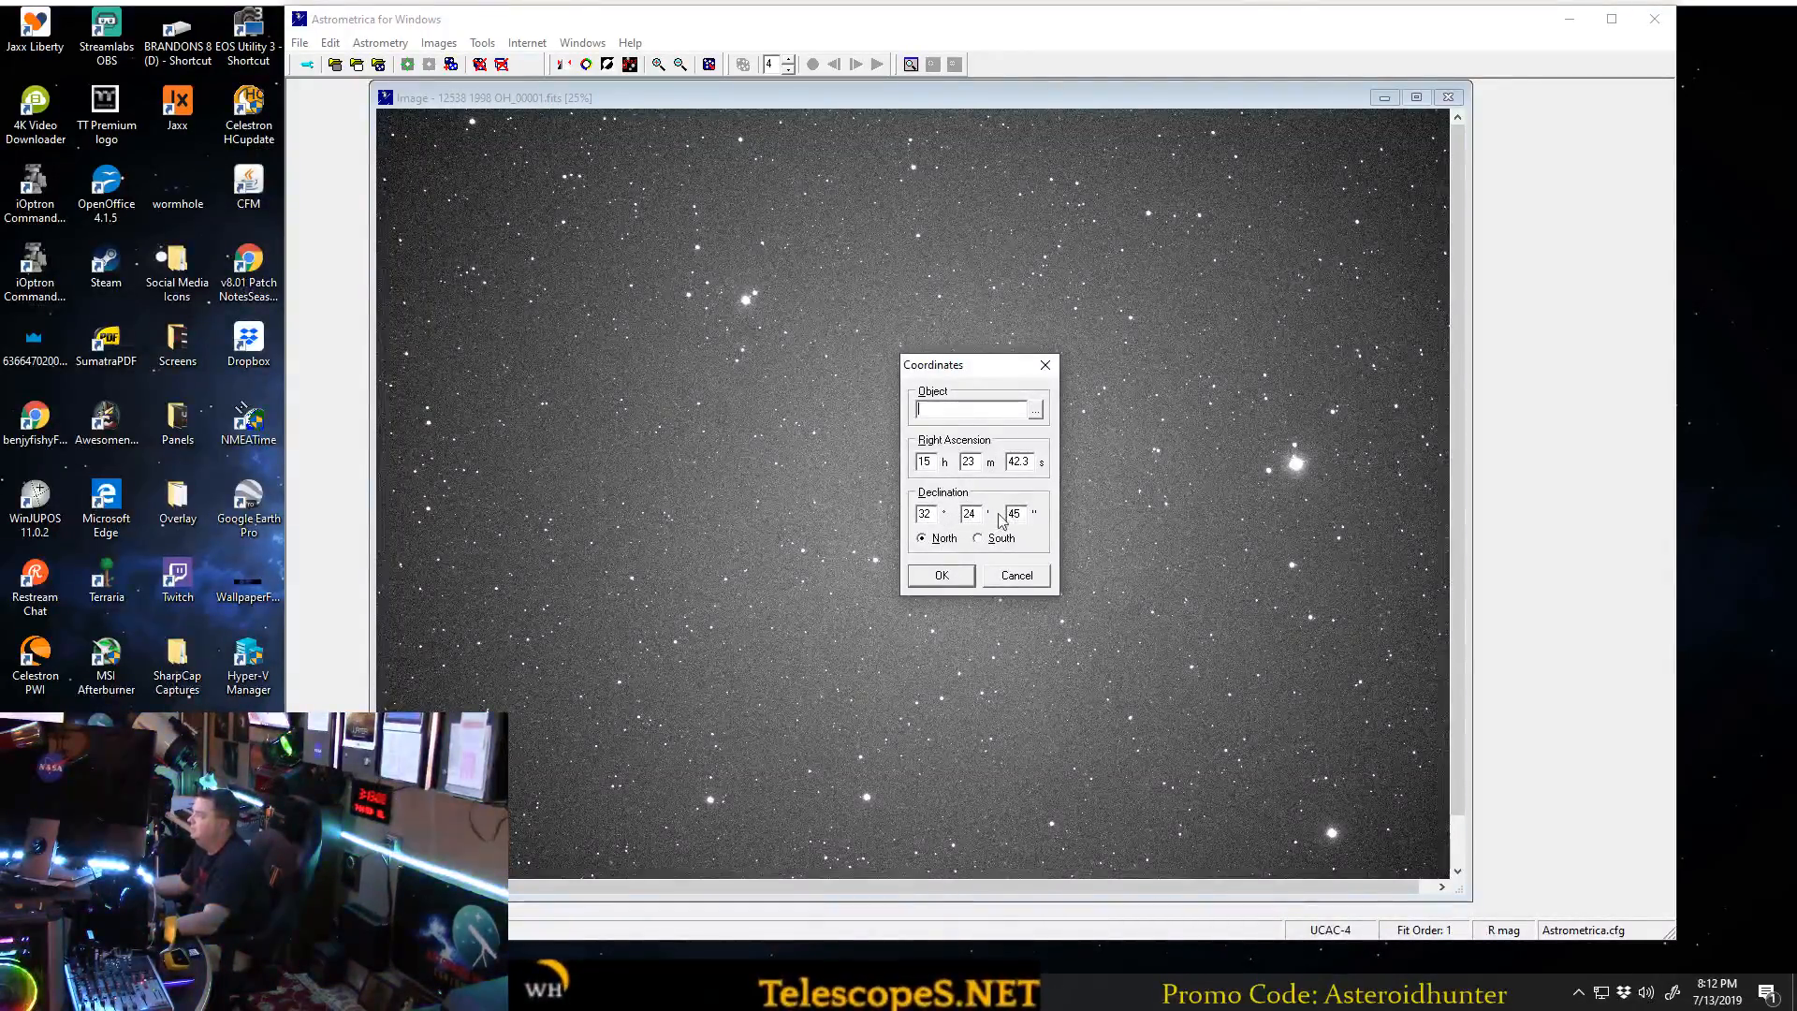
left_click(941, 576)
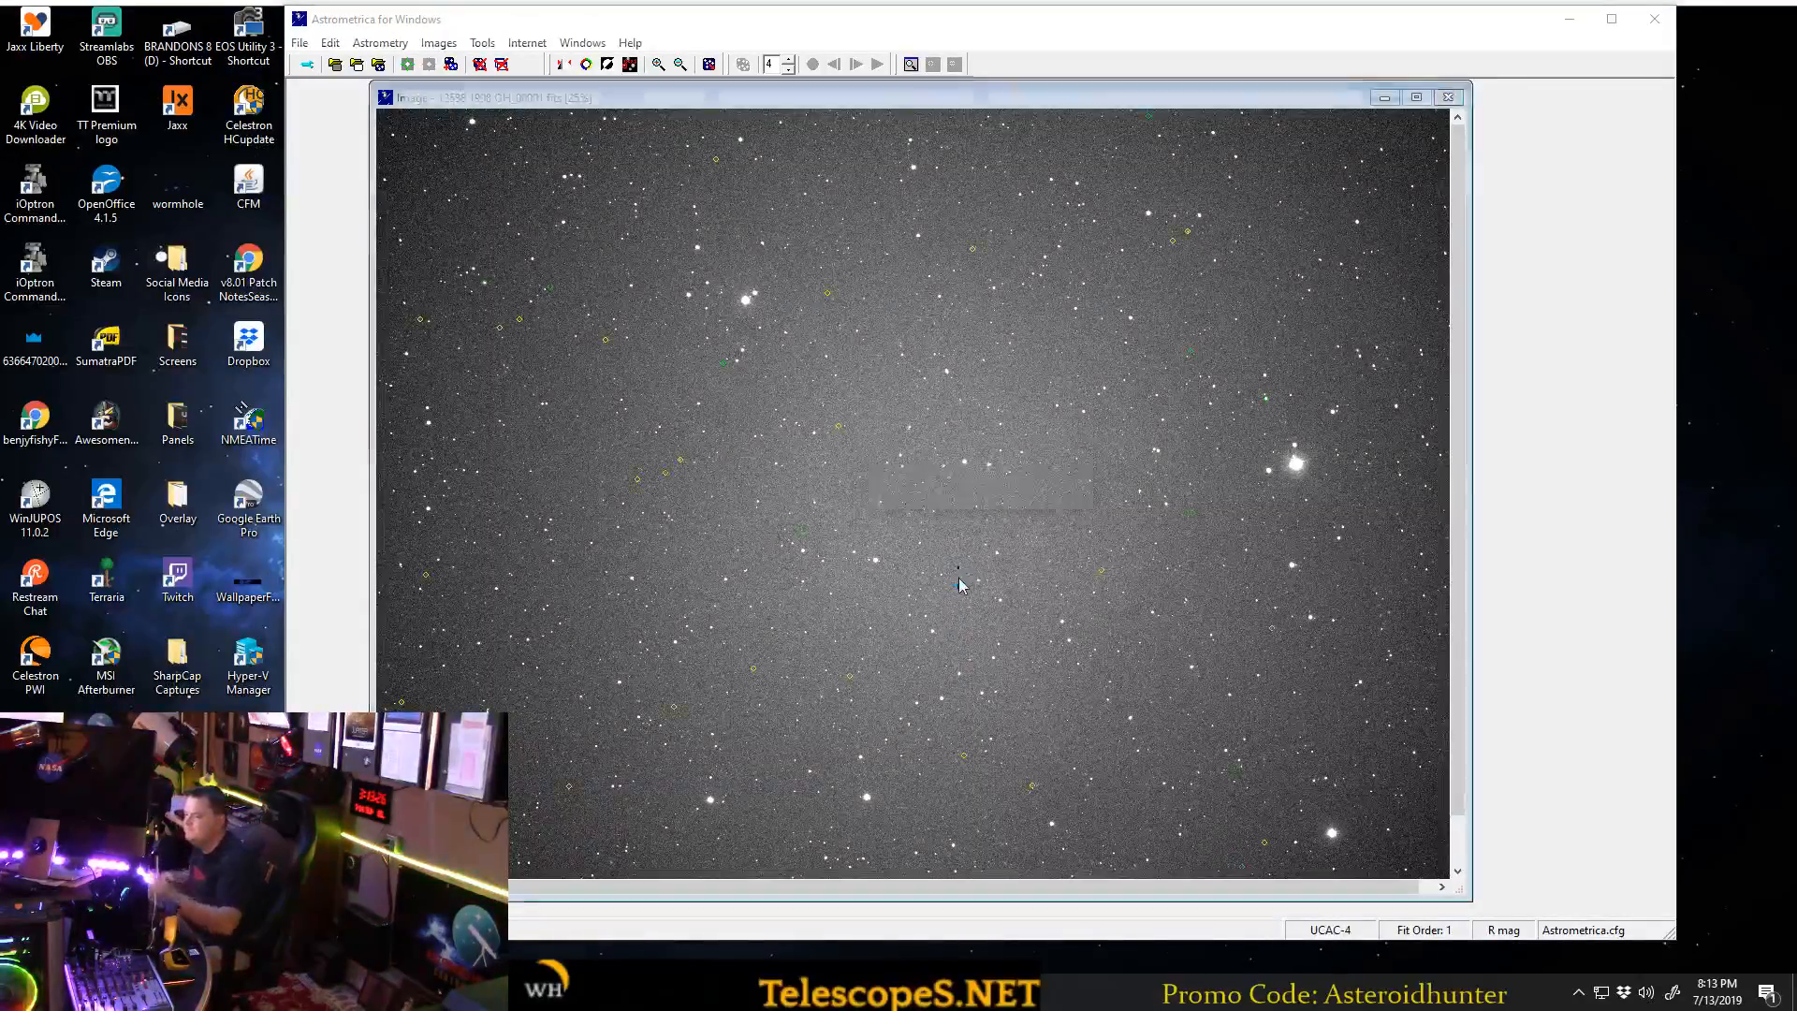
left_click_drag(458, 304, 1223, 423)
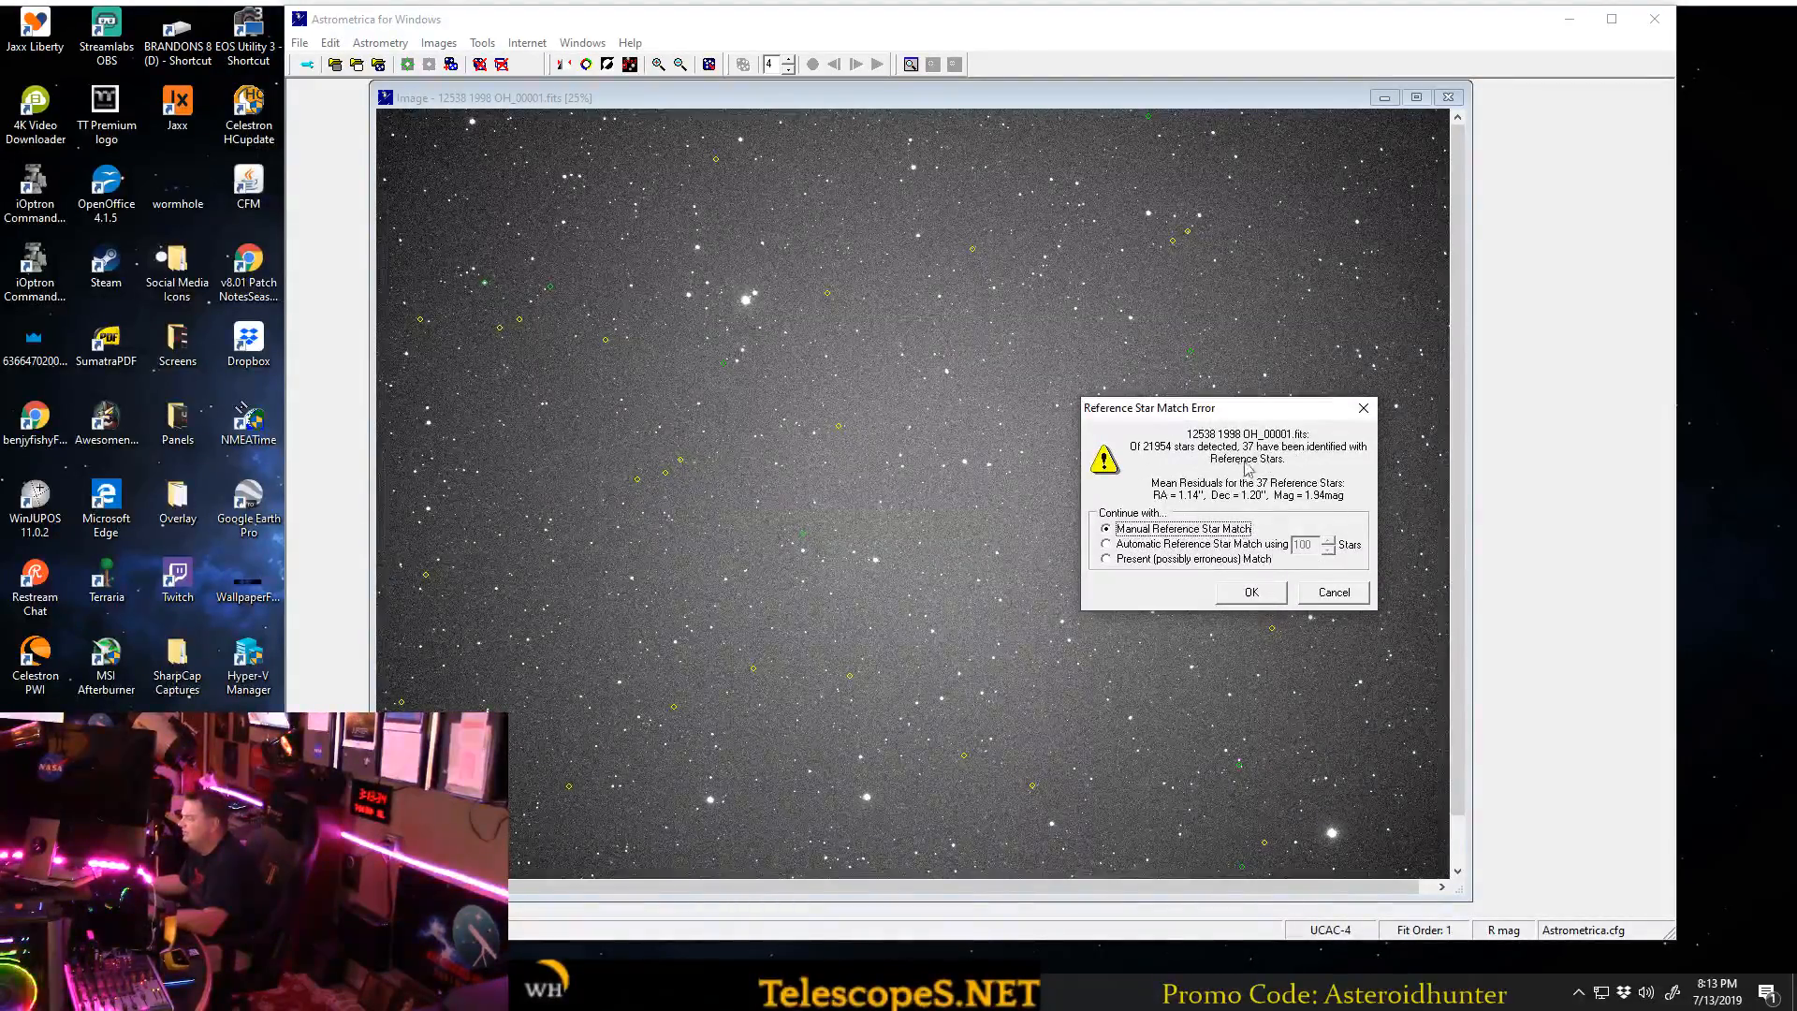
left_click(1255, 591)
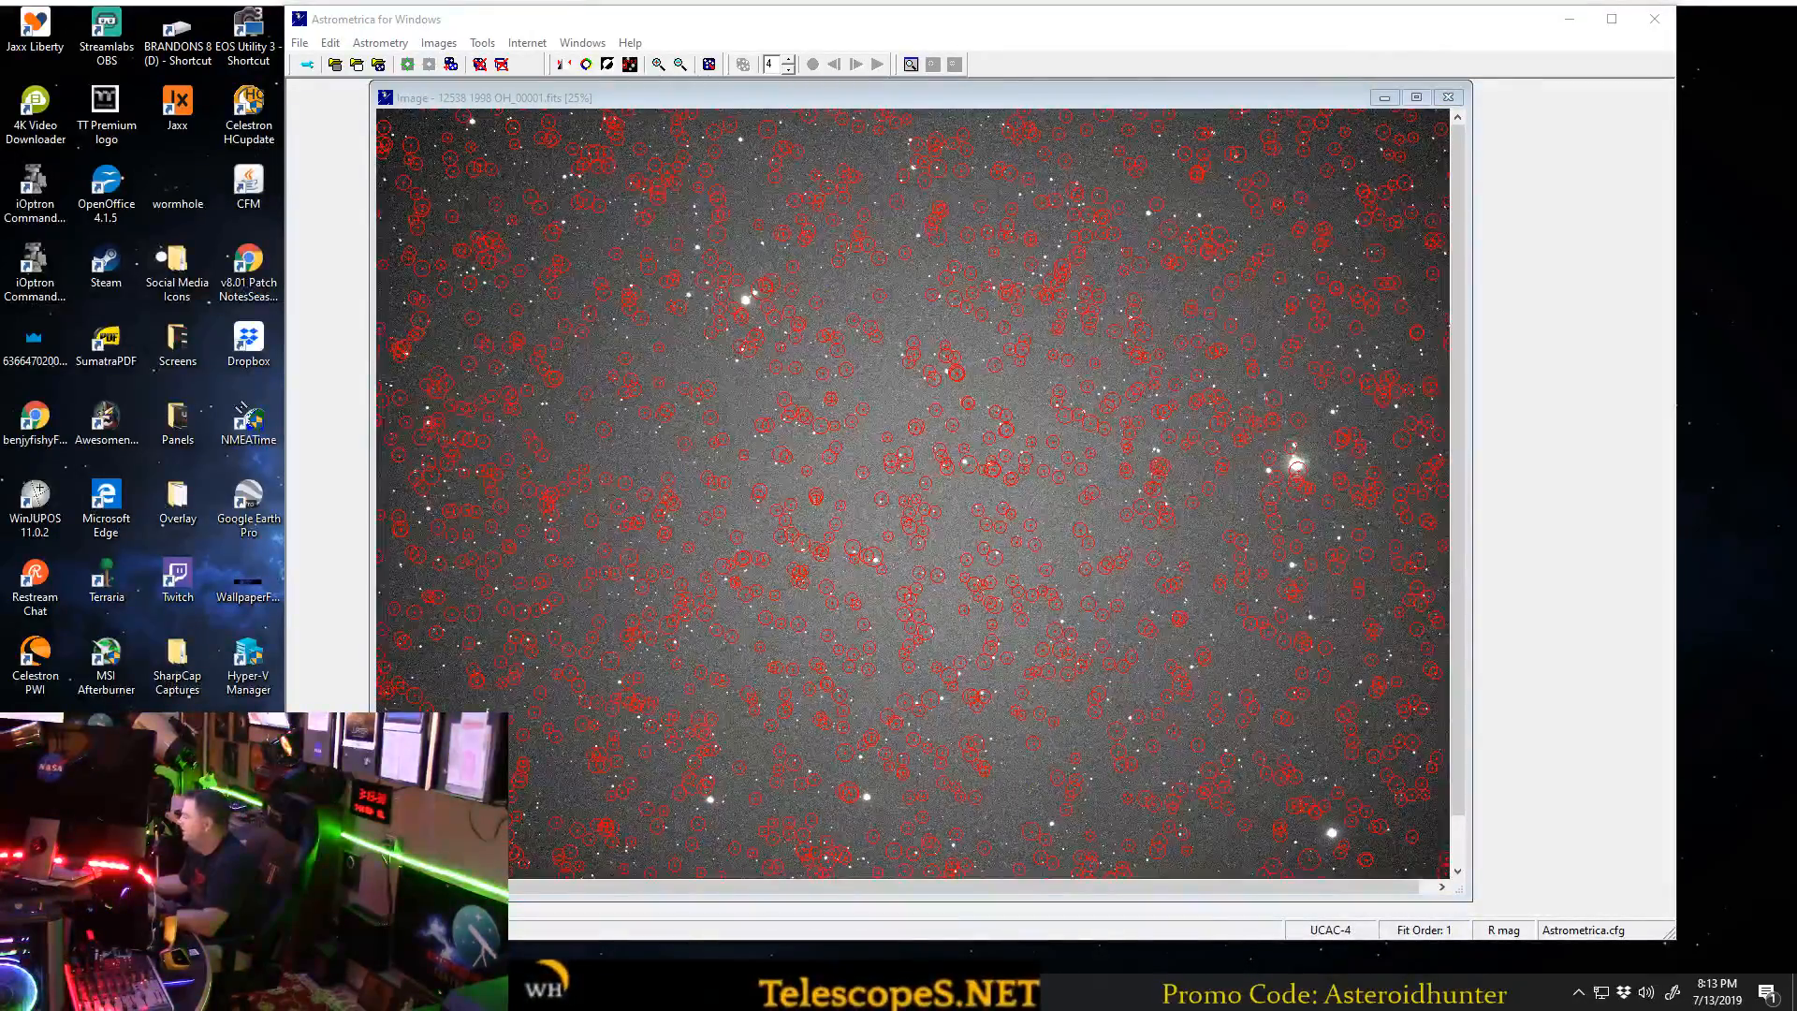
Move the Align Reference Stars dialog over the image and reduce the reference star magnitude limit to 9.5.
left_click_drag(1591, 617, 1225, 404)
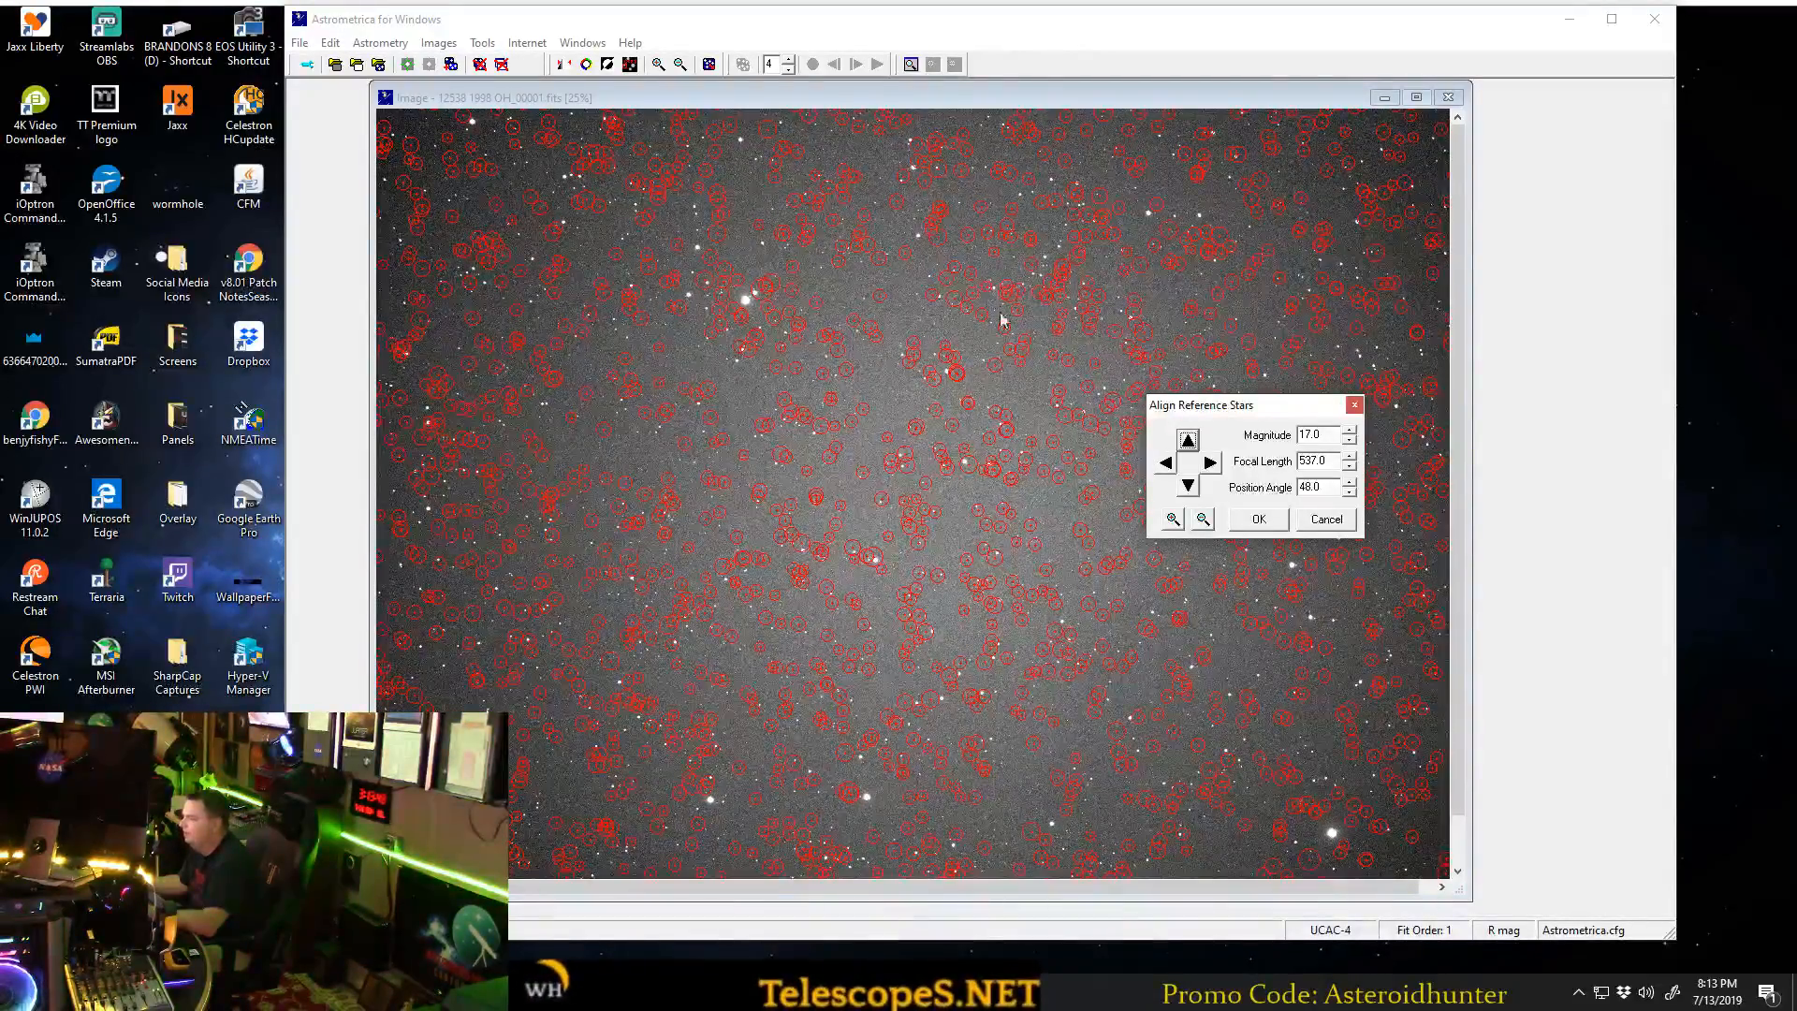
left_click(1349, 440)
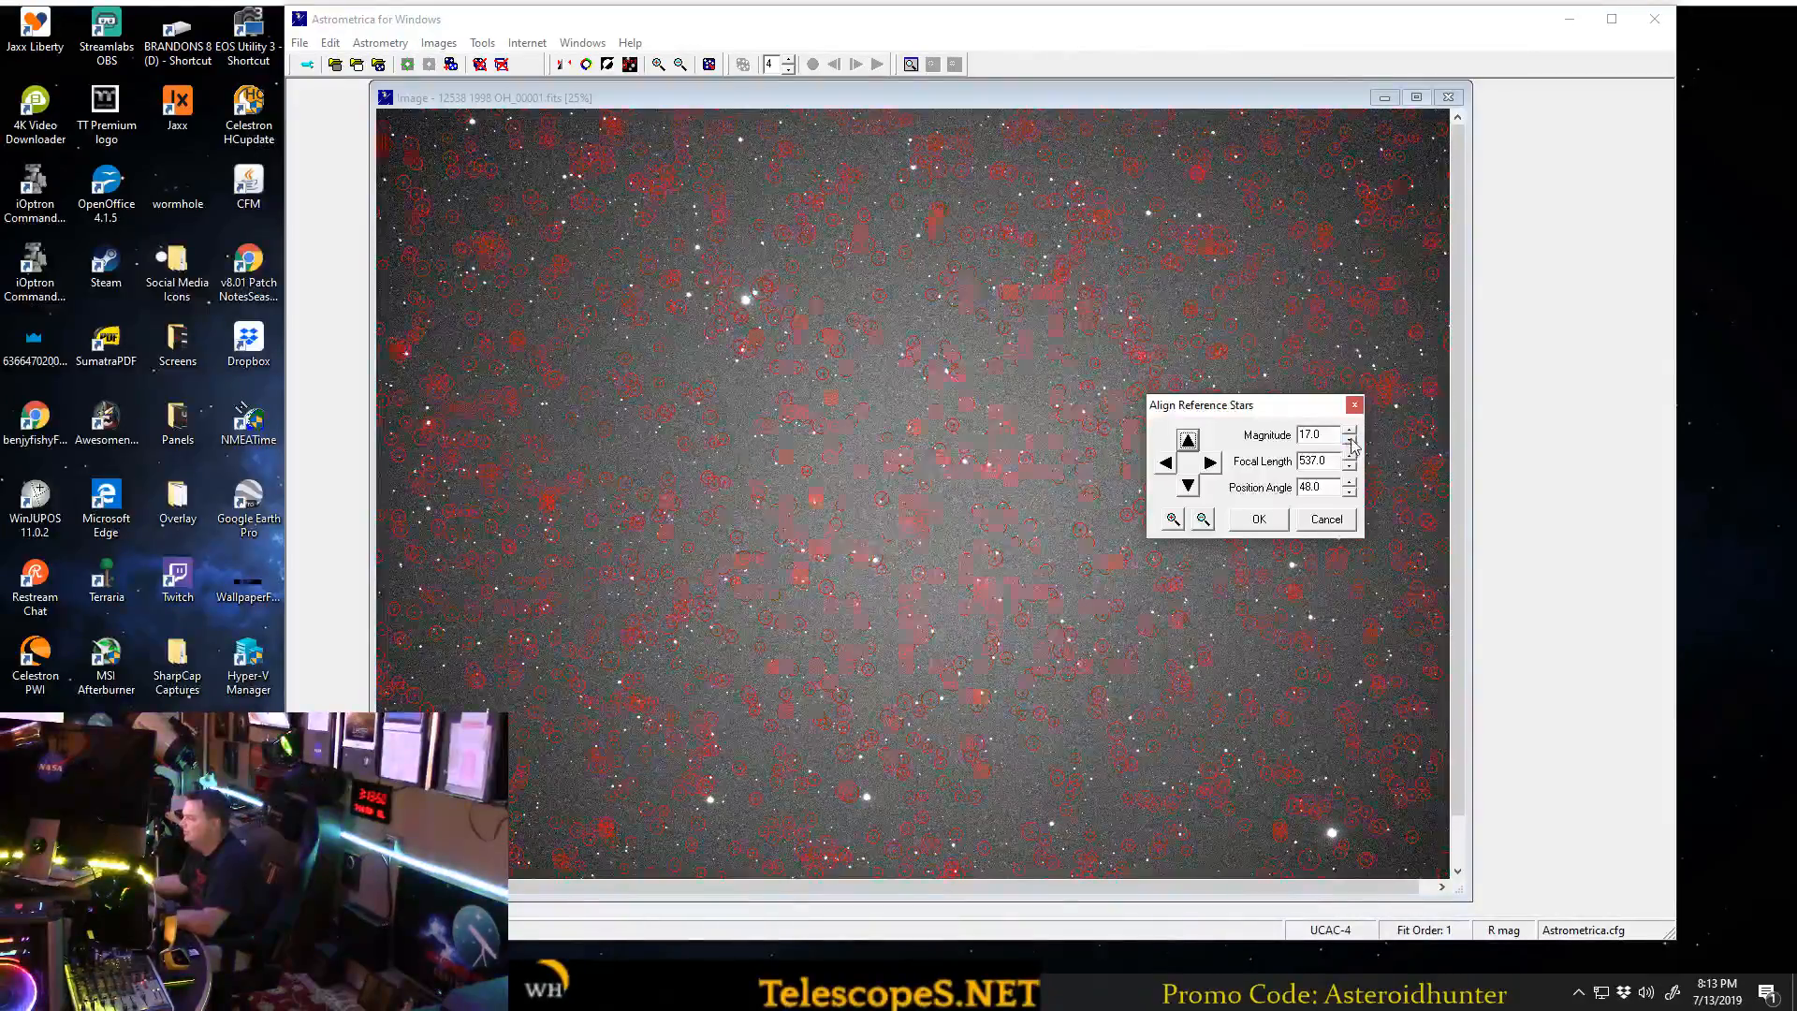
left_click(1351, 440)
left_click(1349, 439)
left_click(1349, 440)
left_click(1349, 440)
left_click(1350, 440)
left_click(1350, 439)
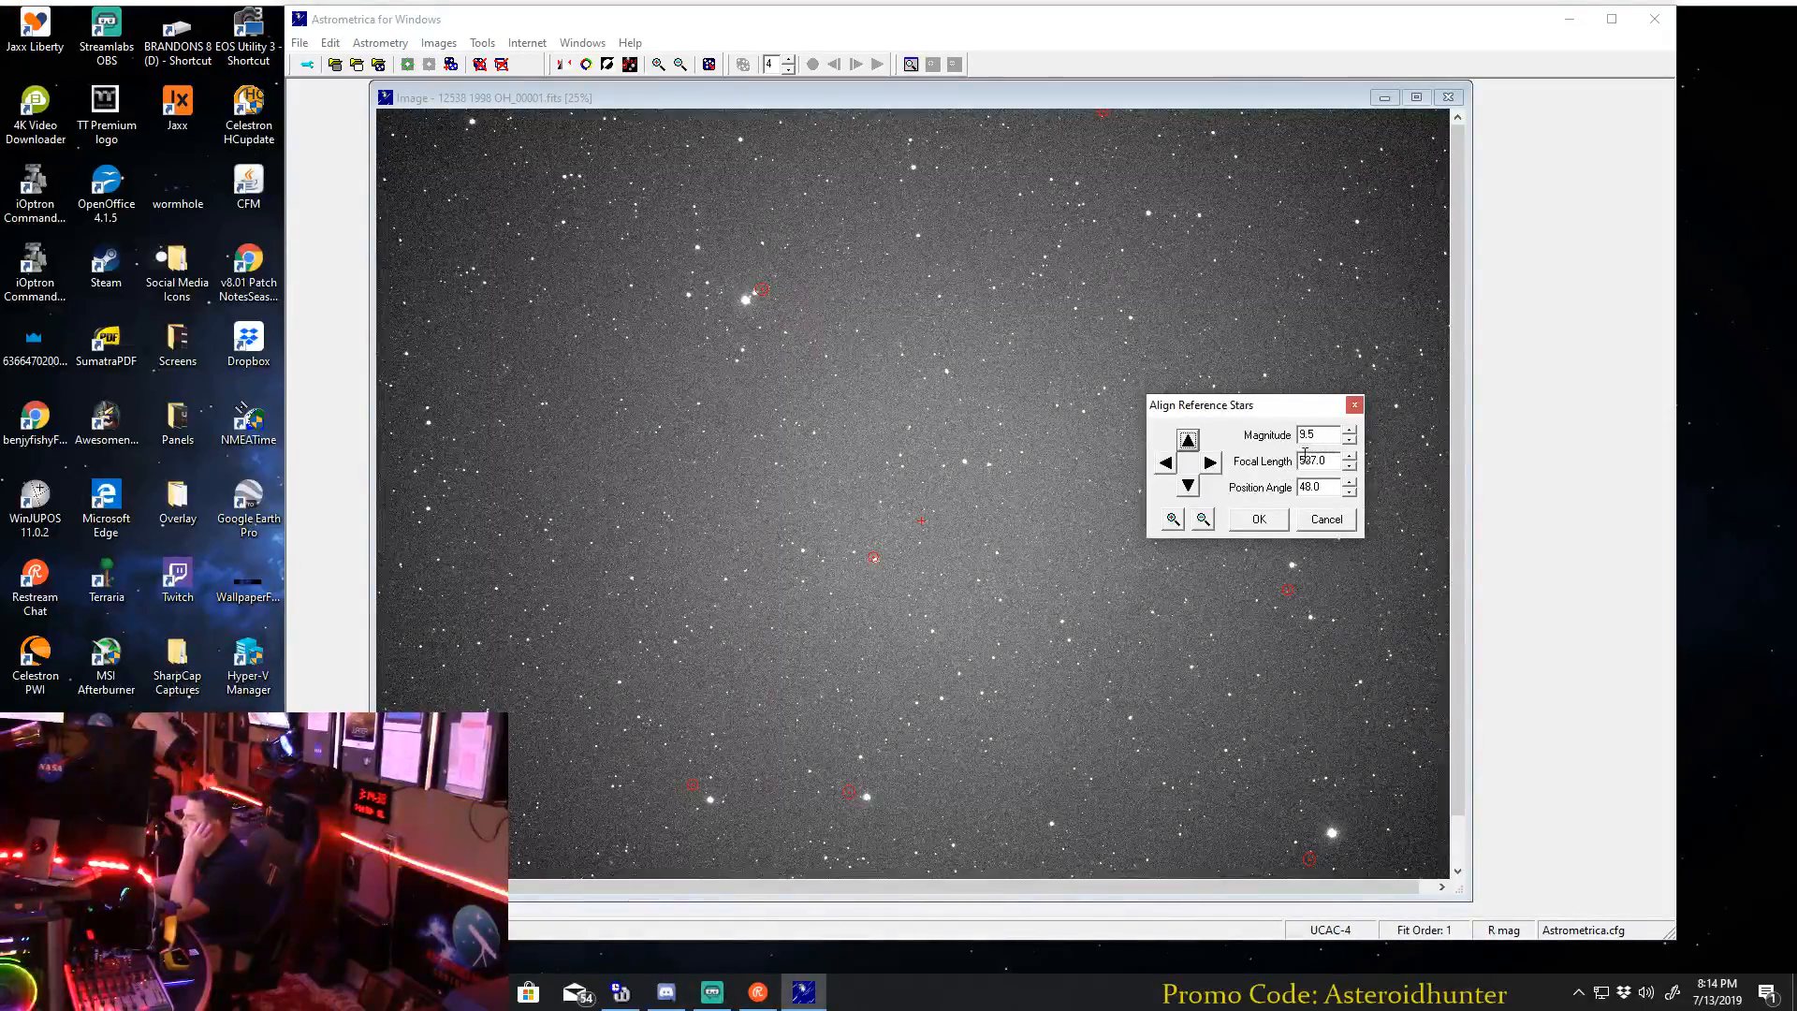
Rotate the reference star overlay to a position angle of 44.1 and check the alignment up close.
left_click(1350, 493)
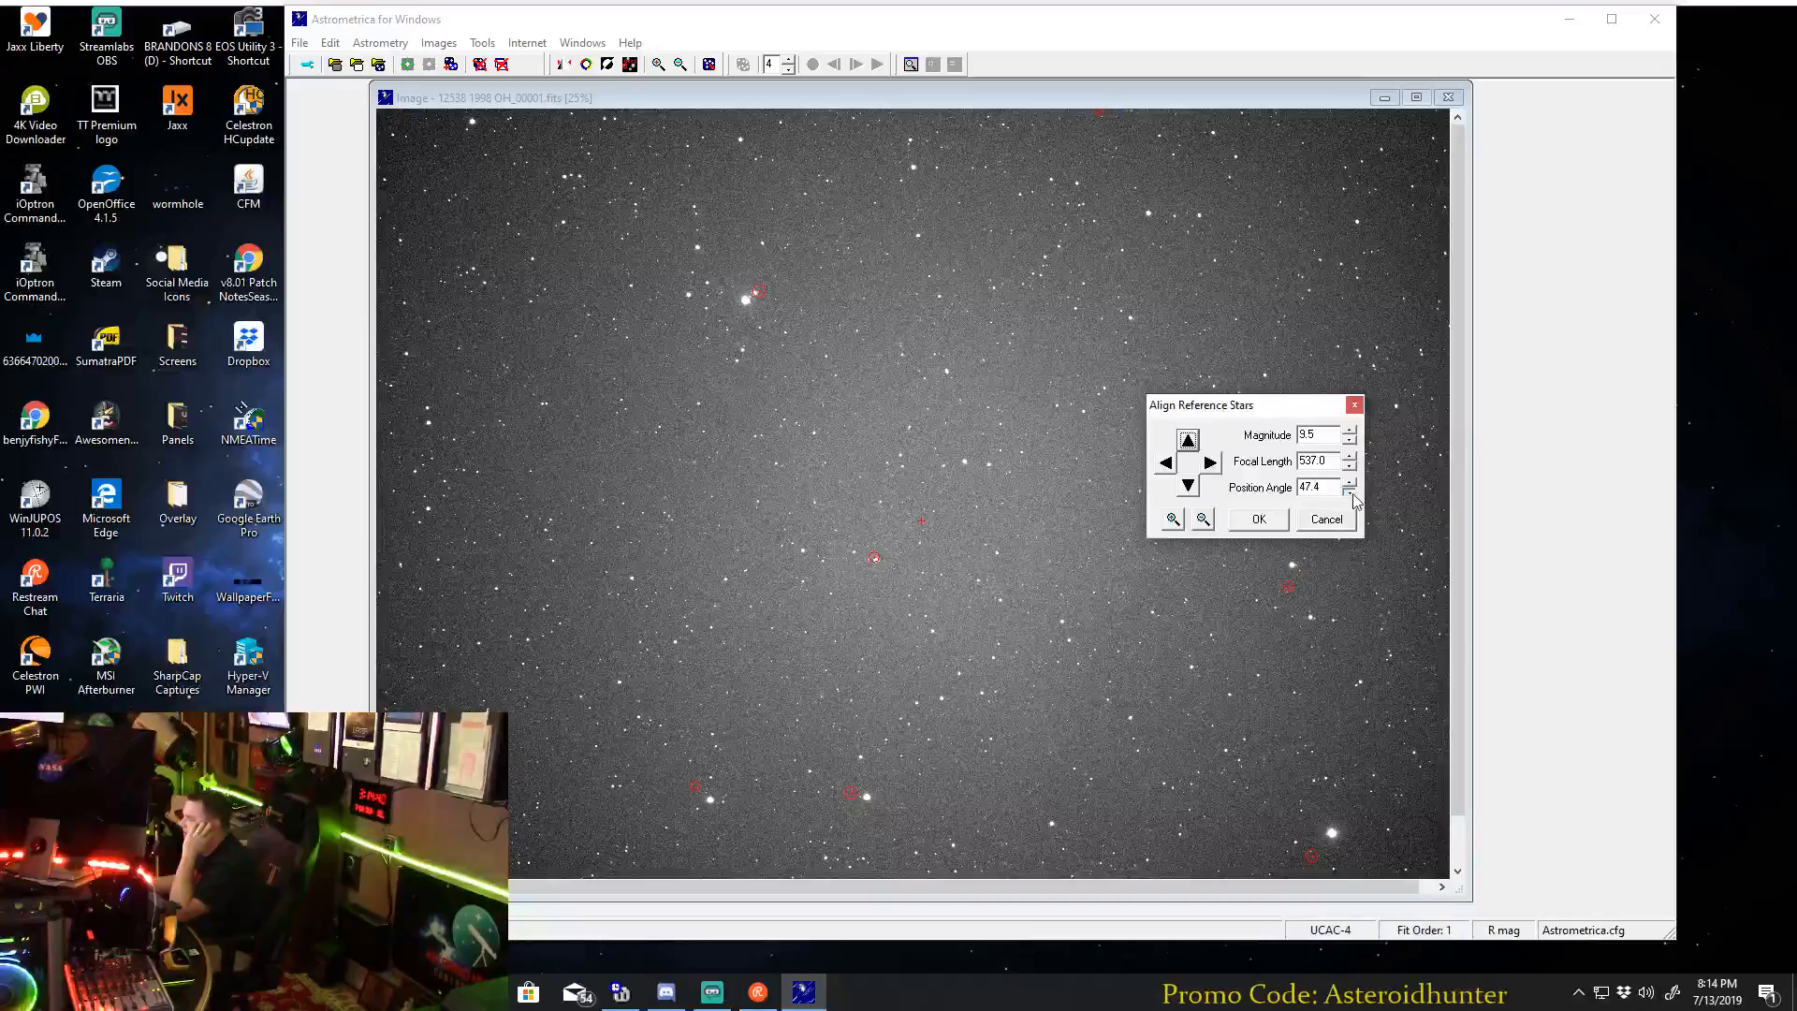
left_click(1350, 493)
left_click(1350, 493)
left_click(1350, 493)
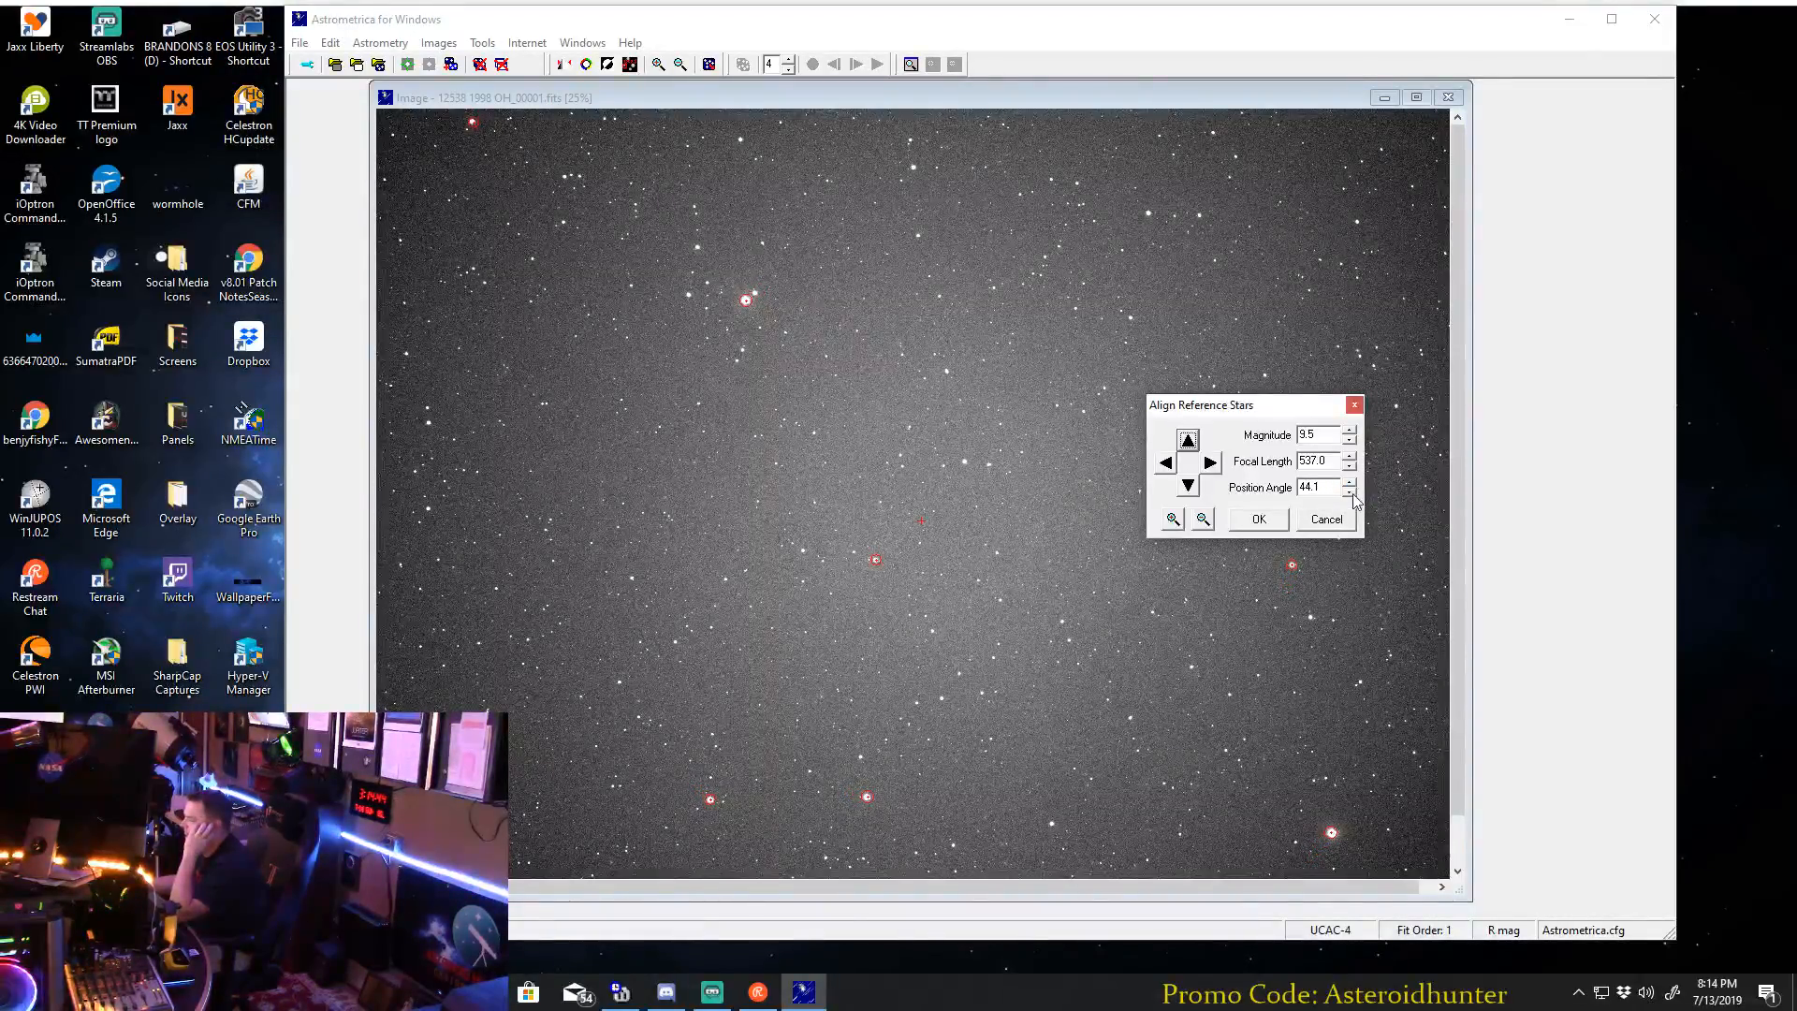
left_click(1172, 518)
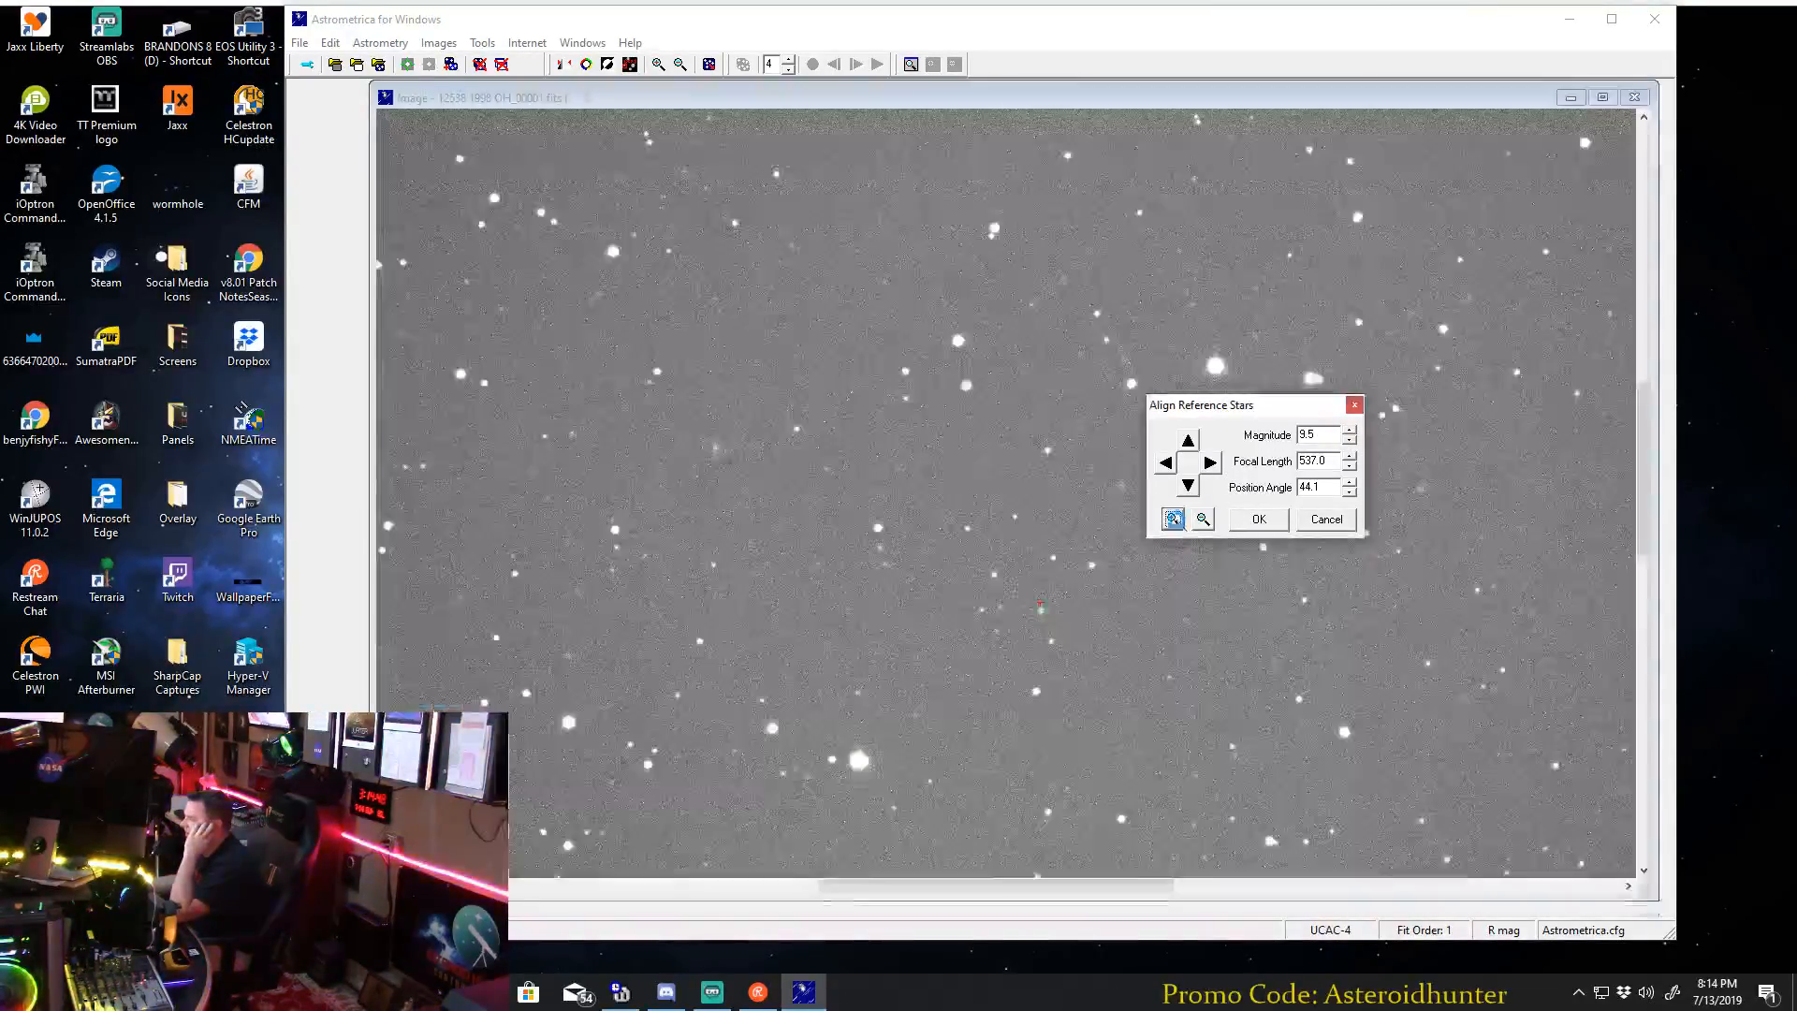
left_click(1202, 521)
left_click(1172, 518)
Raise the reference star magnitude limit to 16.5 and accept the alignment to complete the data reduction.
left_click(1347, 431)
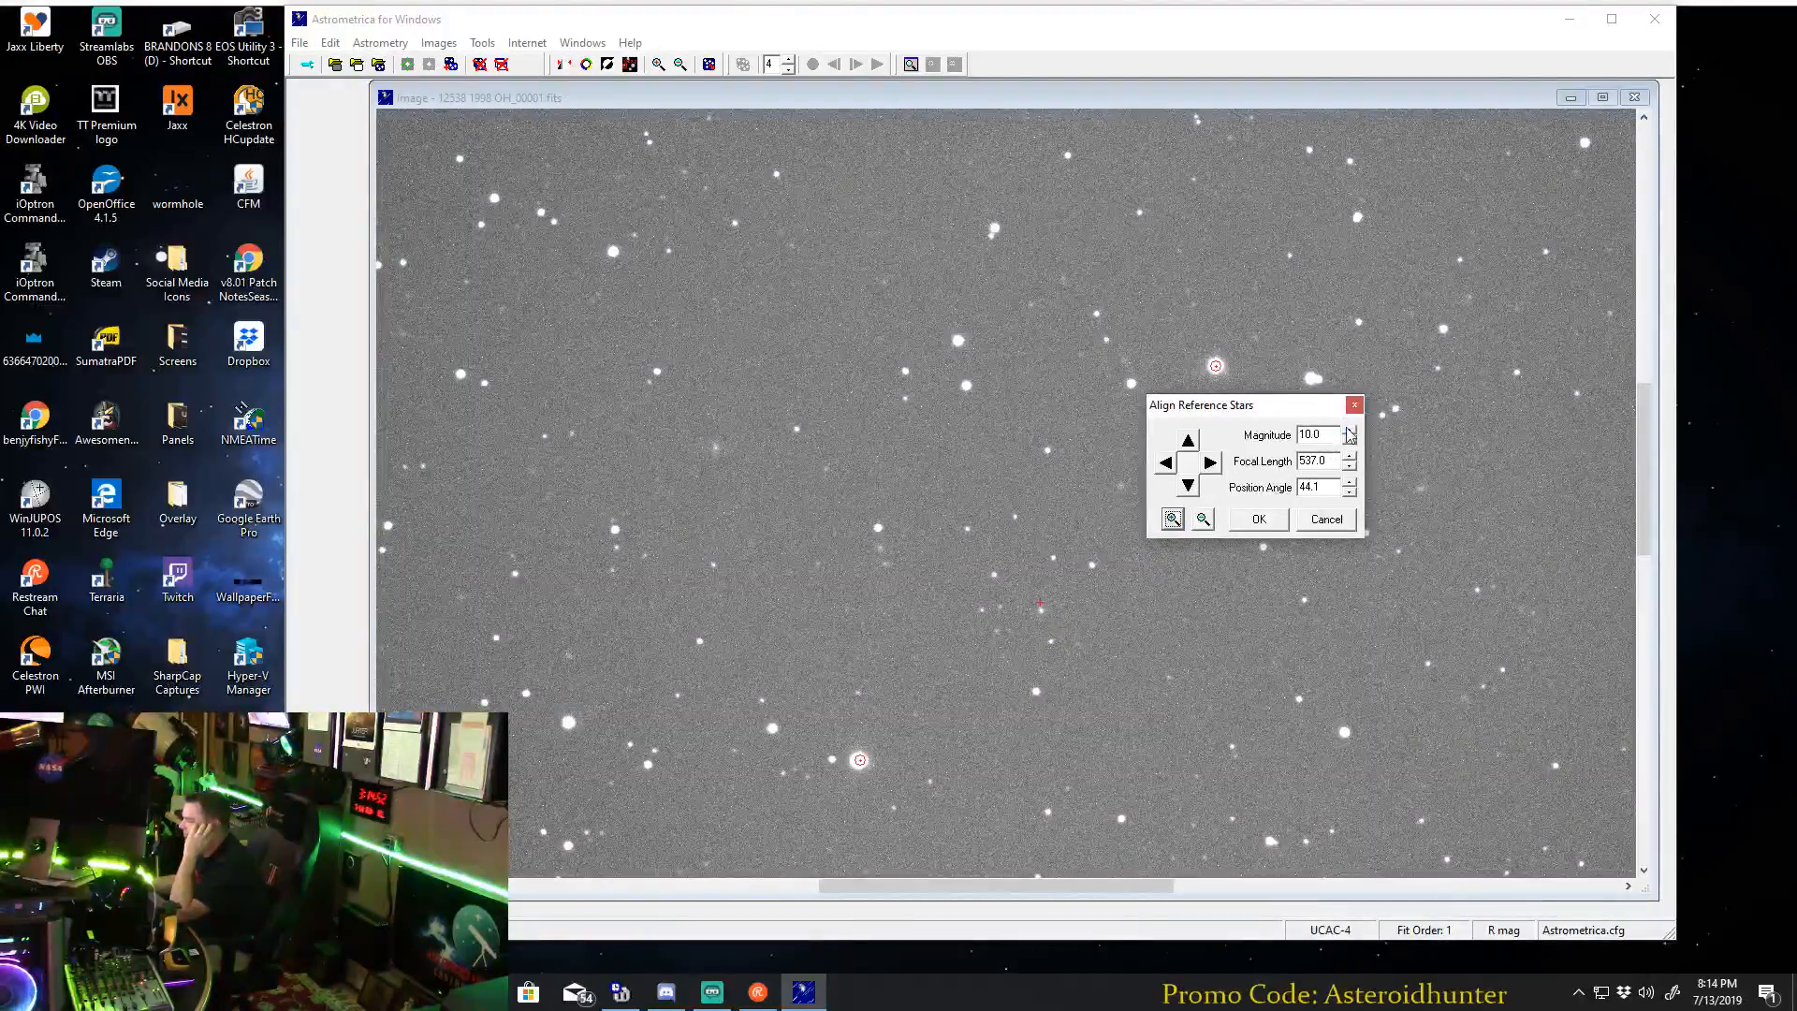
left_click(1349, 430)
left_click(1348, 429)
left_click(1348, 430)
left_click(1349, 429)
left_click(1349, 430)
left_click(1349, 430)
left_click(1348, 430)
left_click(1348, 429)
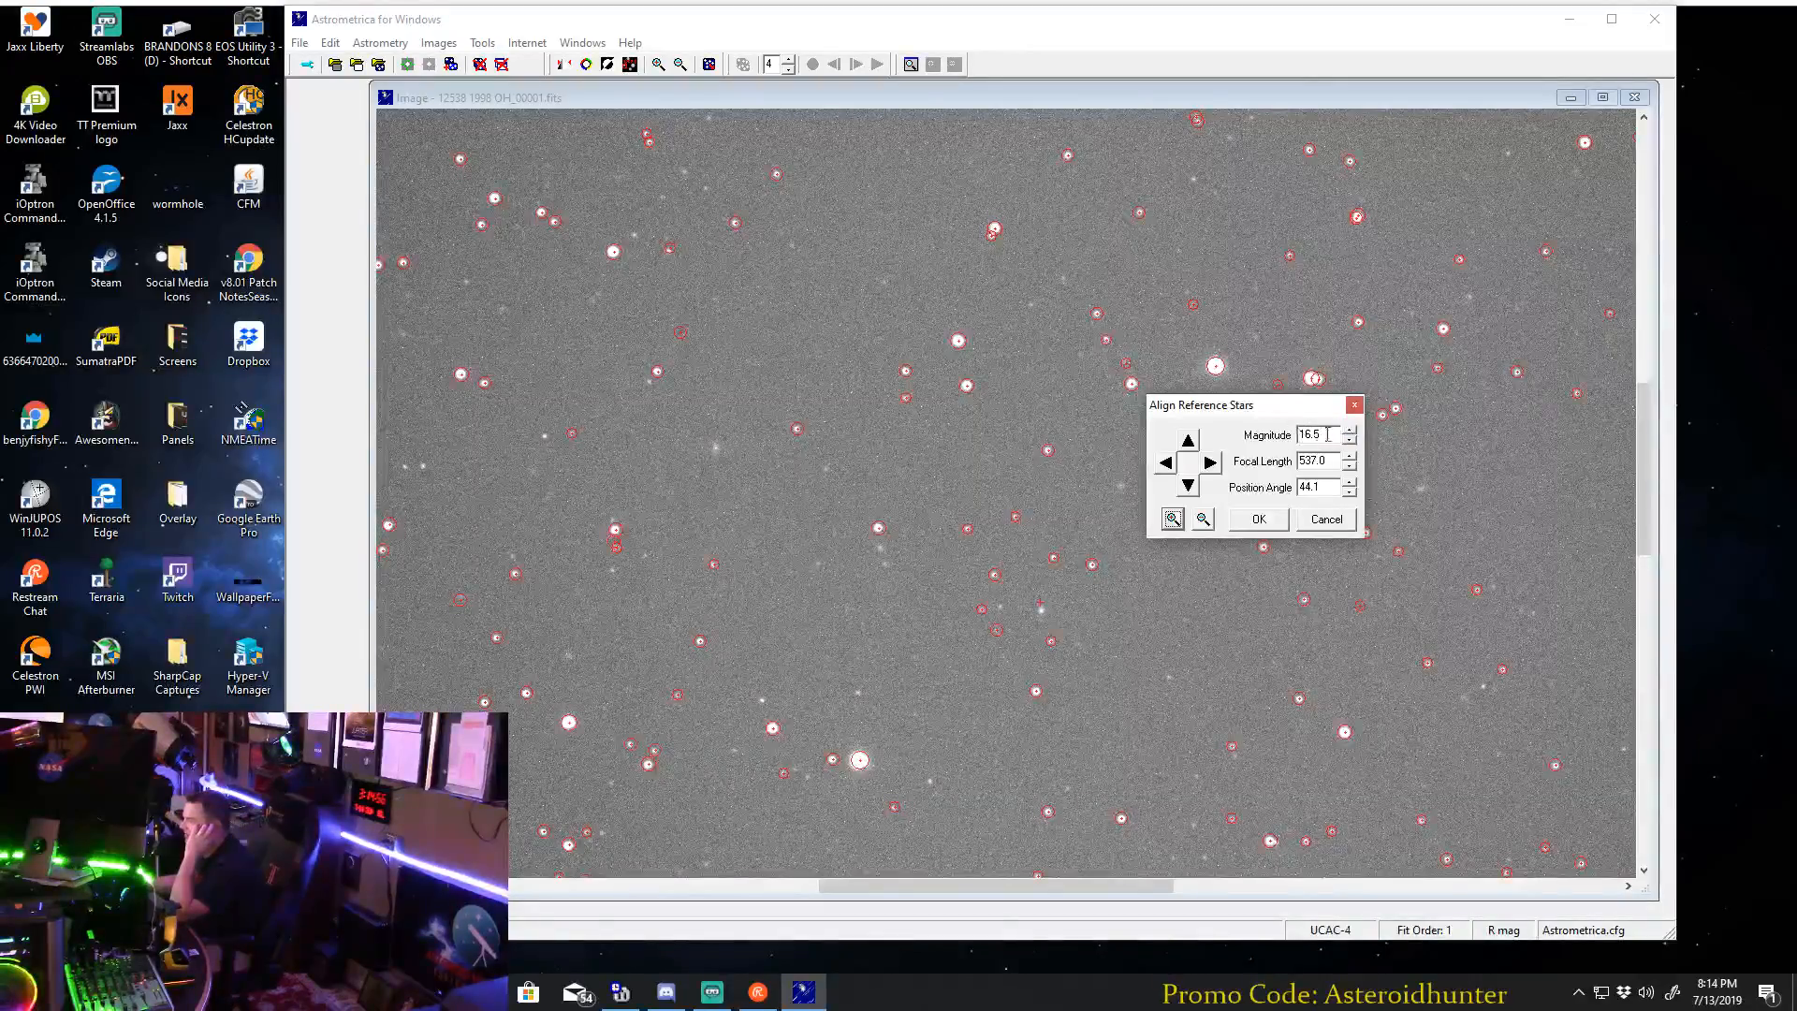
left_click(1202, 518)
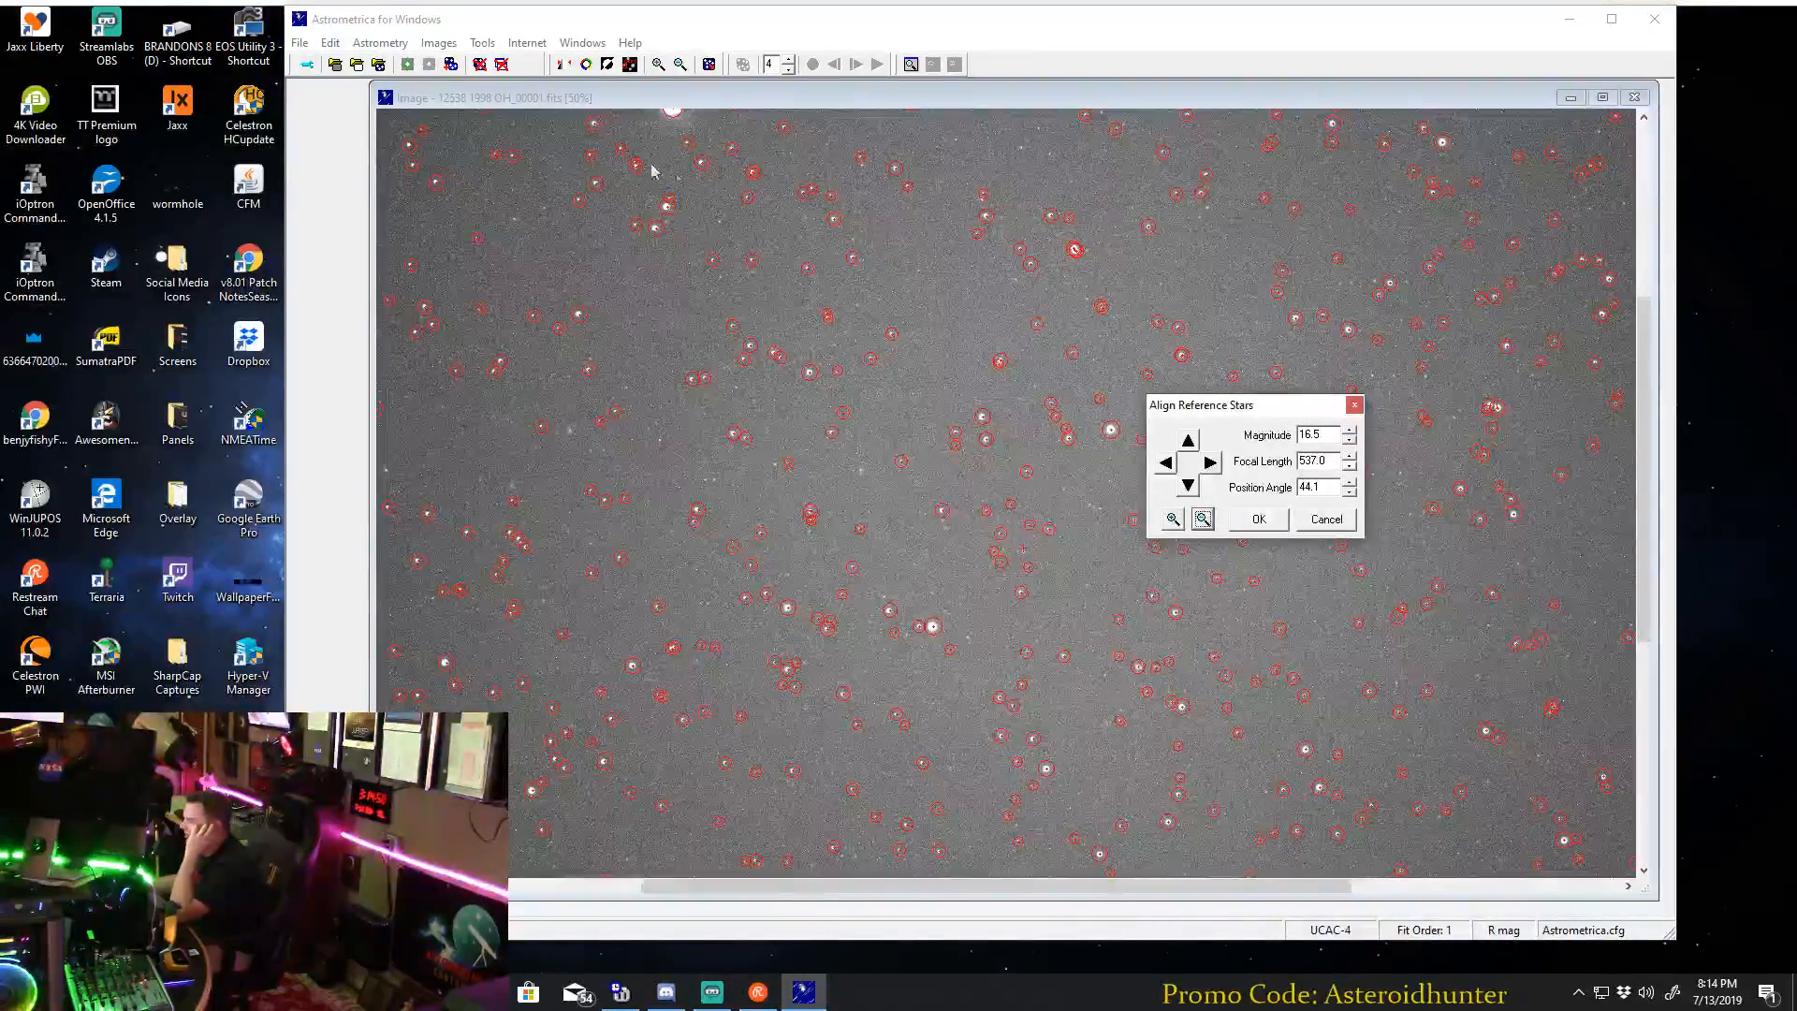
left_click(1259, 518)
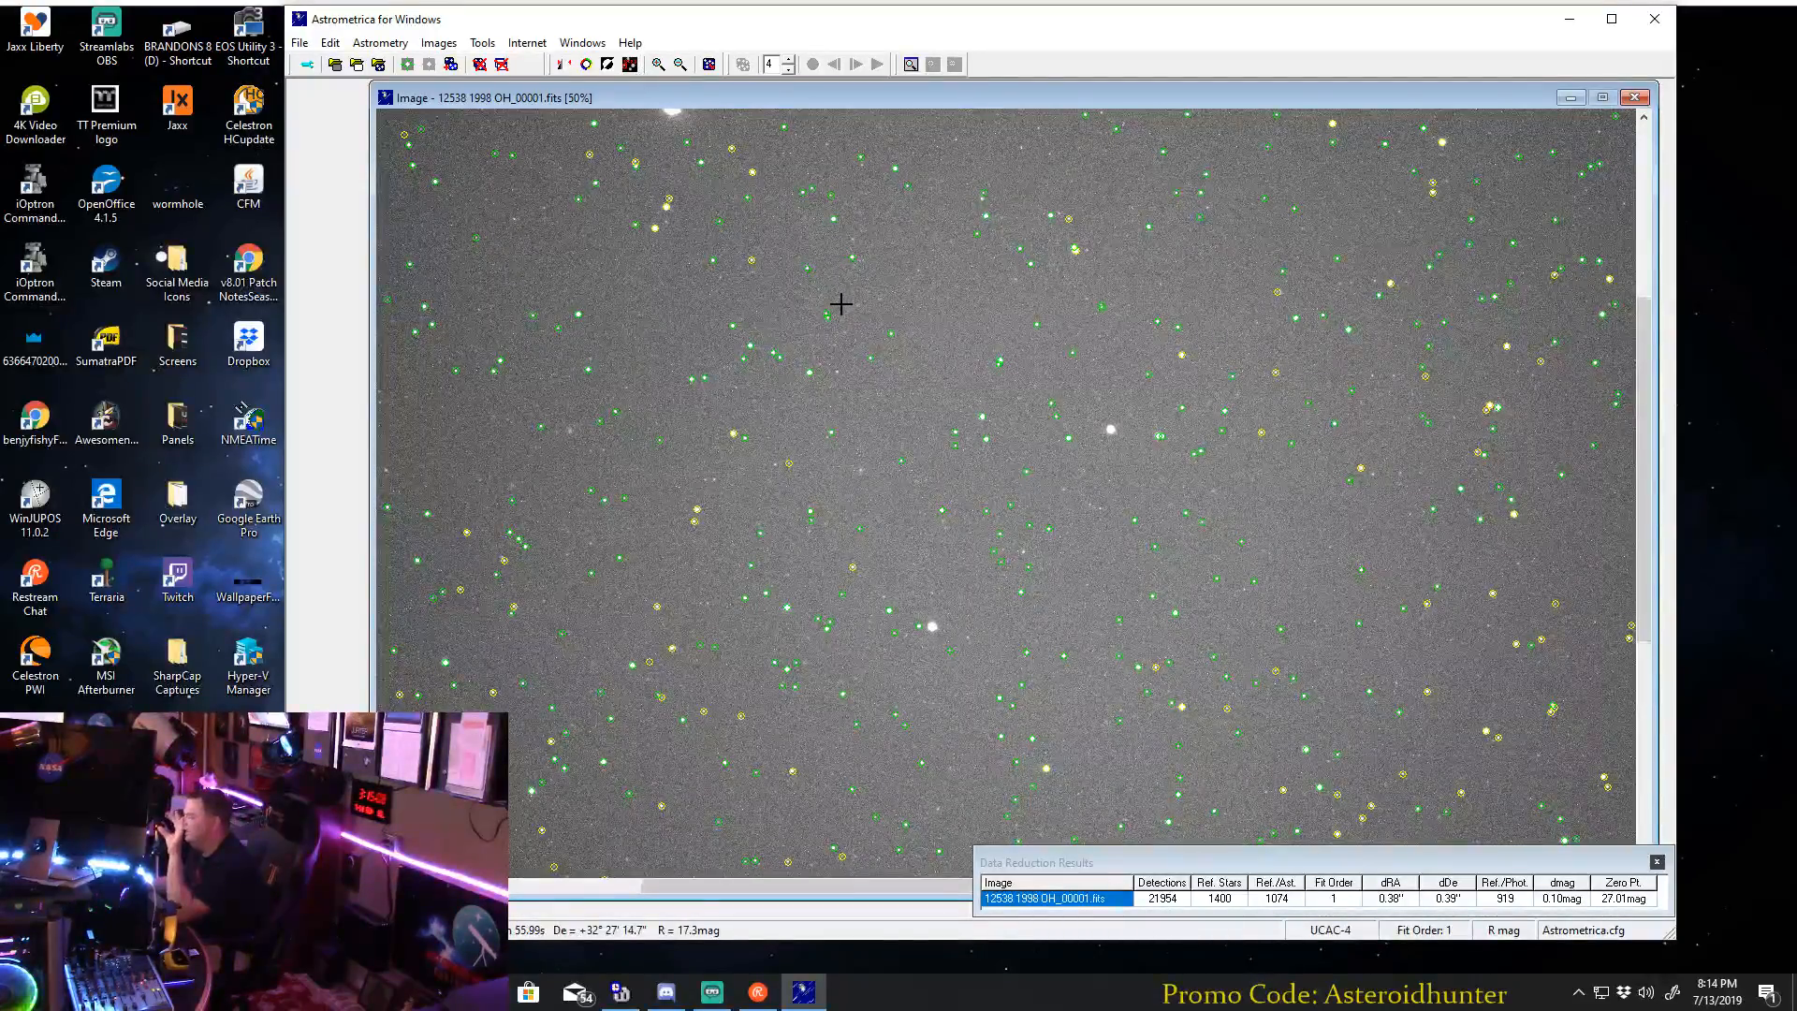
Overlay the known objects on the image and locate asteroid 12538 in close-up.
left_click(631, 67)
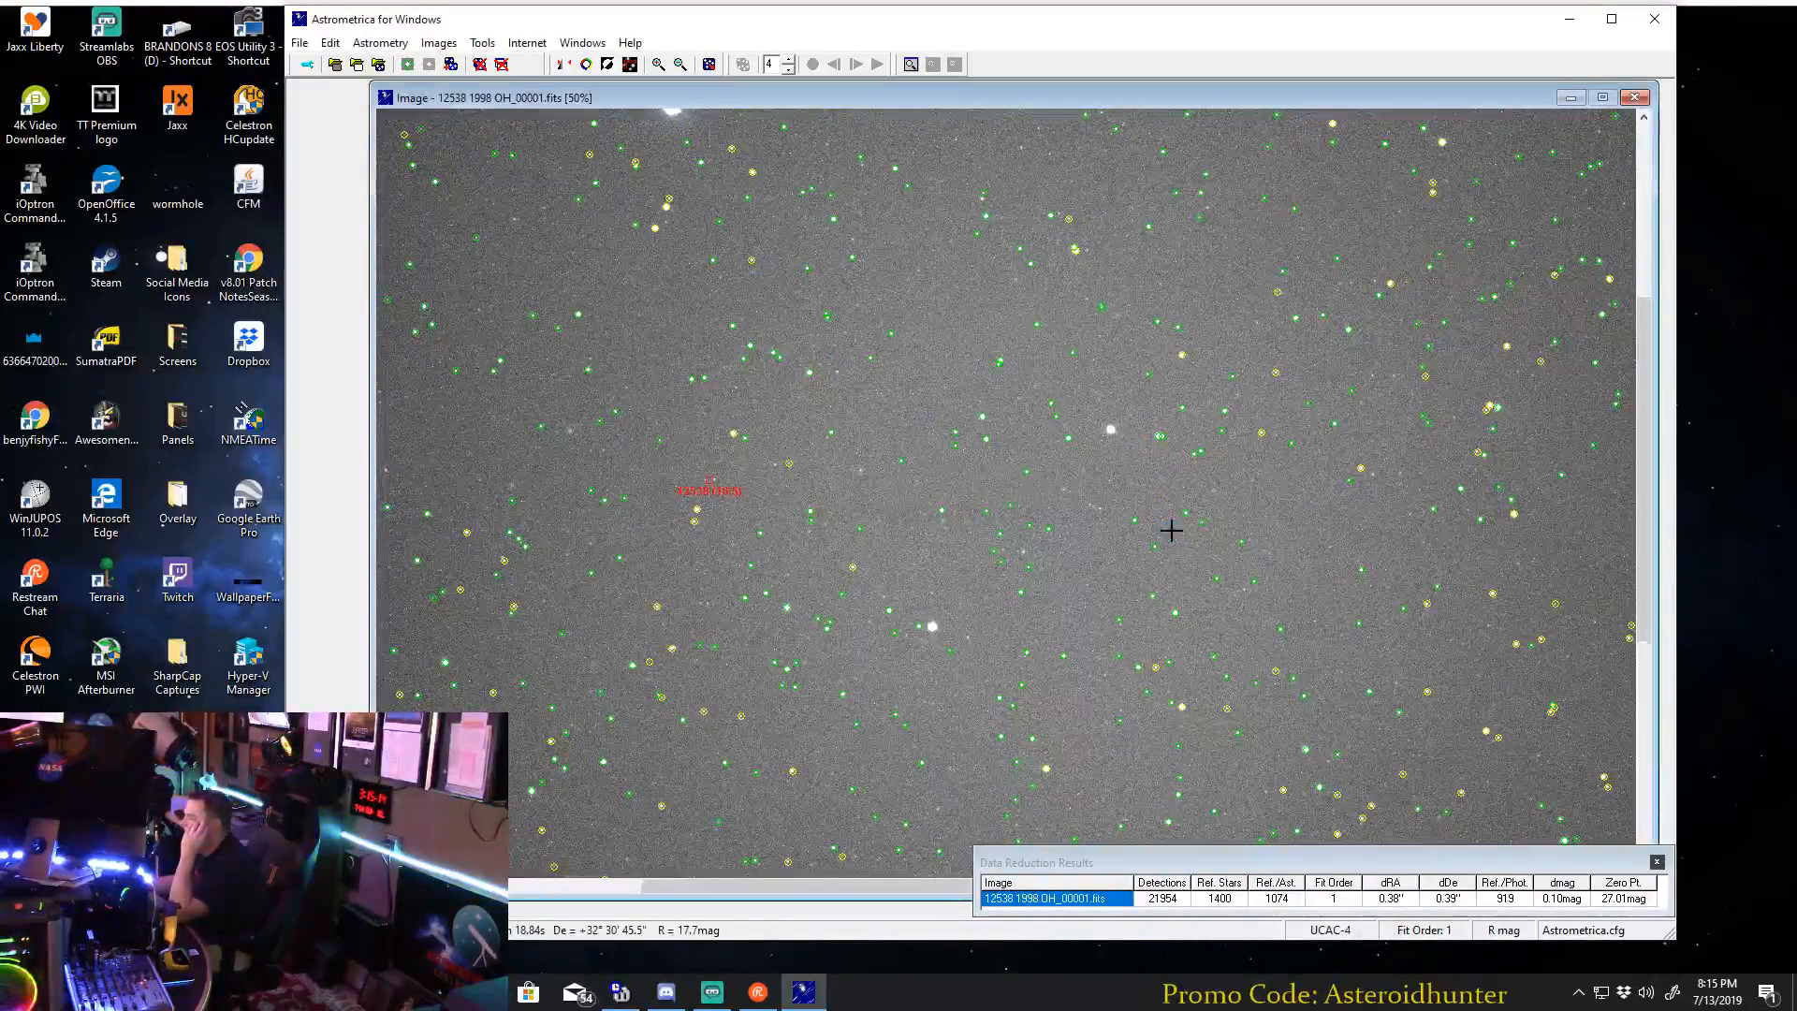
left_click(680, 63)
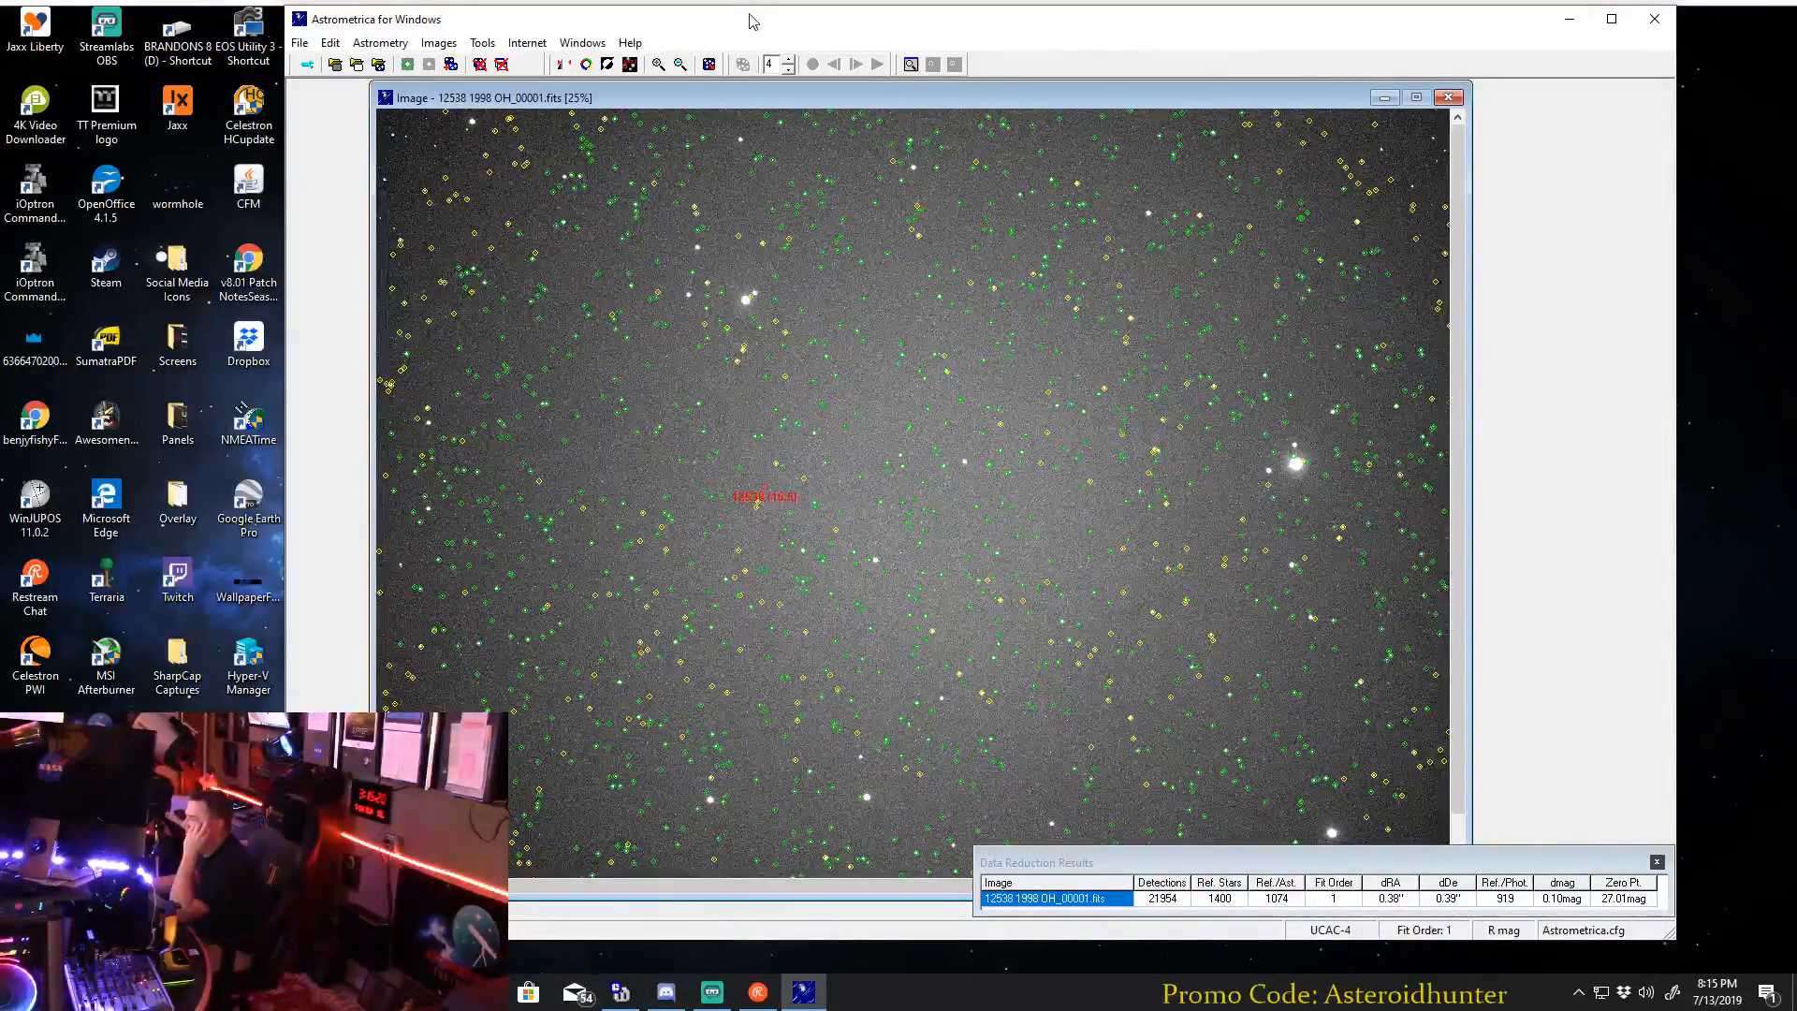
left_click(658, 63)
left_click(658, 63)
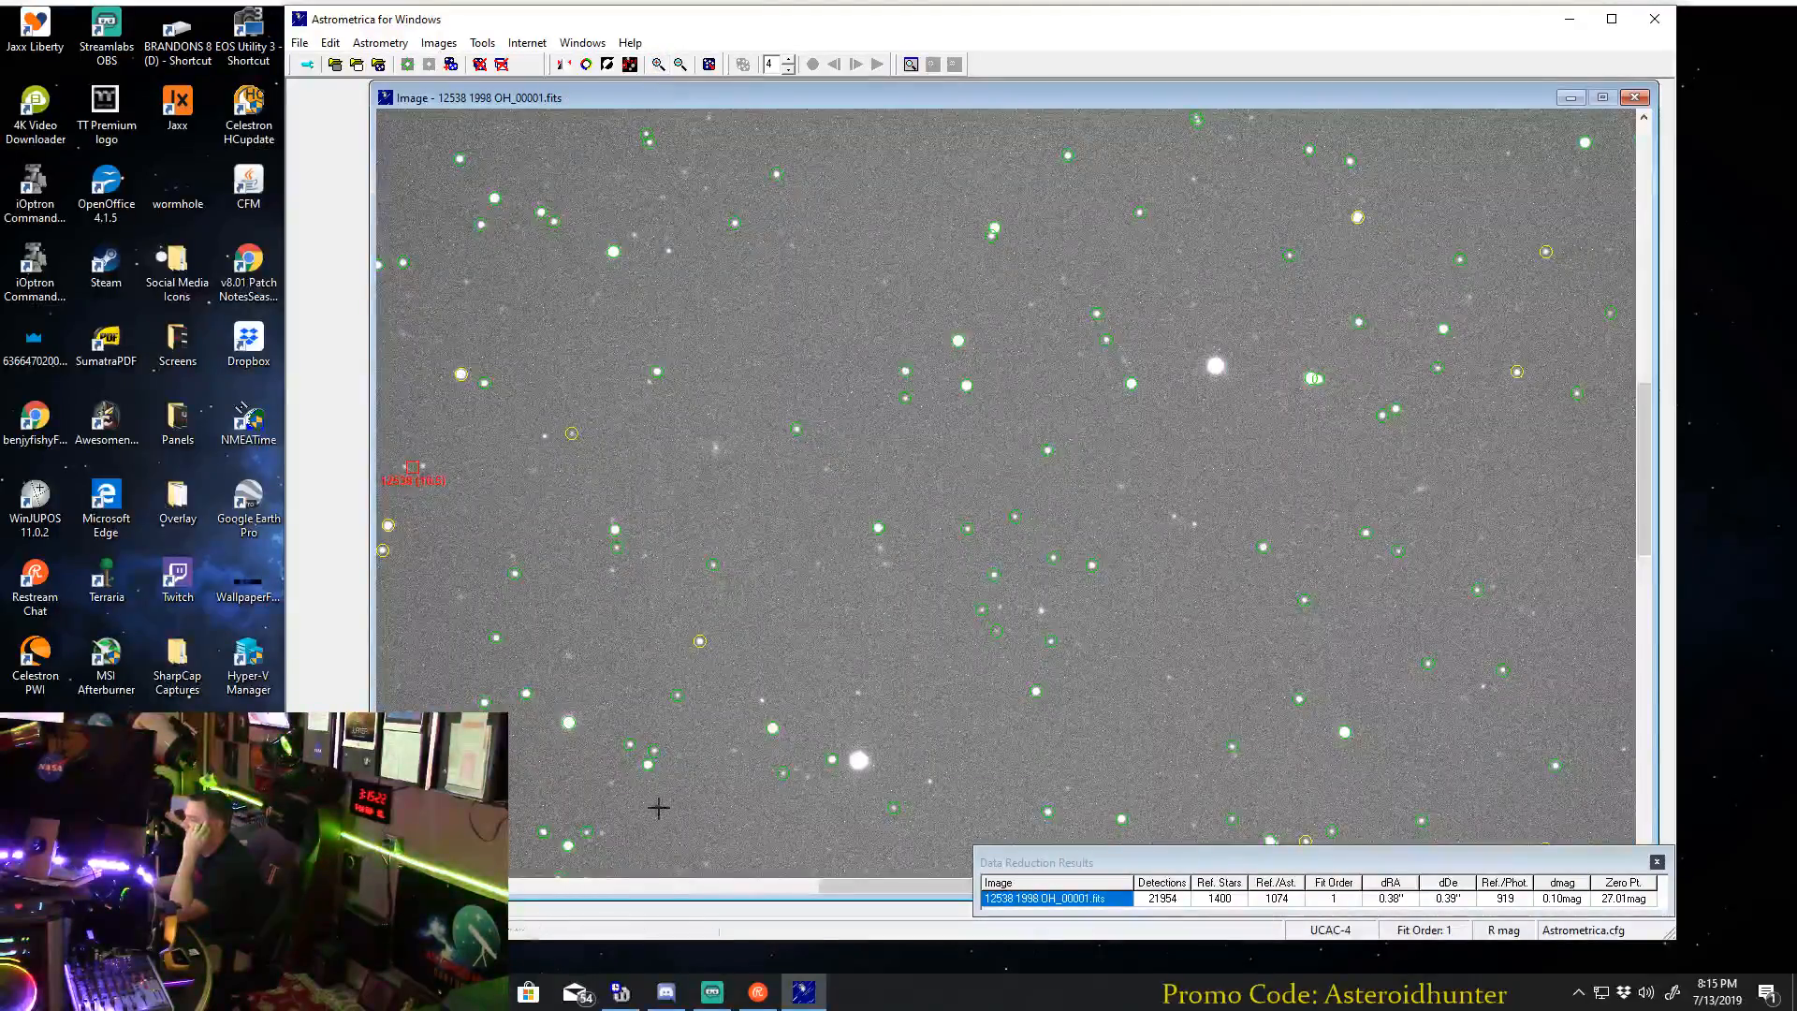
left_click_drag(729, 889, 713, 889)
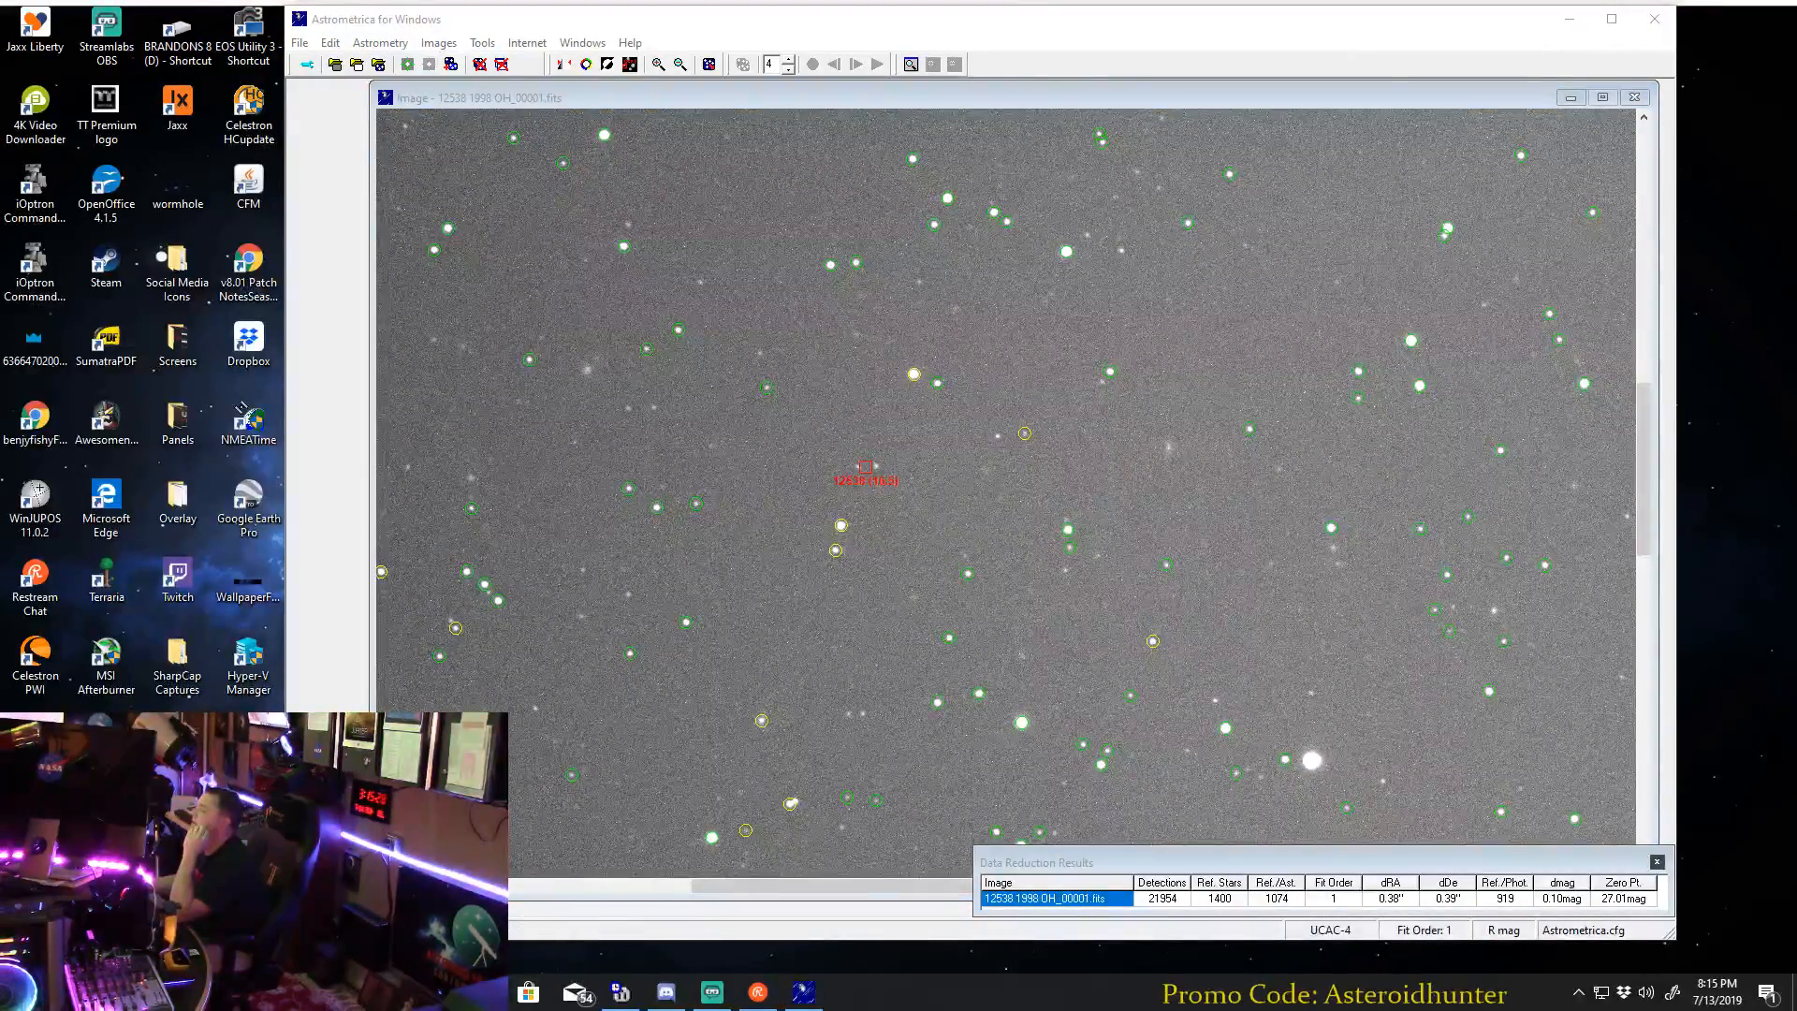
Switch to the Minor Planet Ephemeris Service page to check the entry for (12538) 1998 OH, and return to Astrometrica.
mouse_move(437, 992)
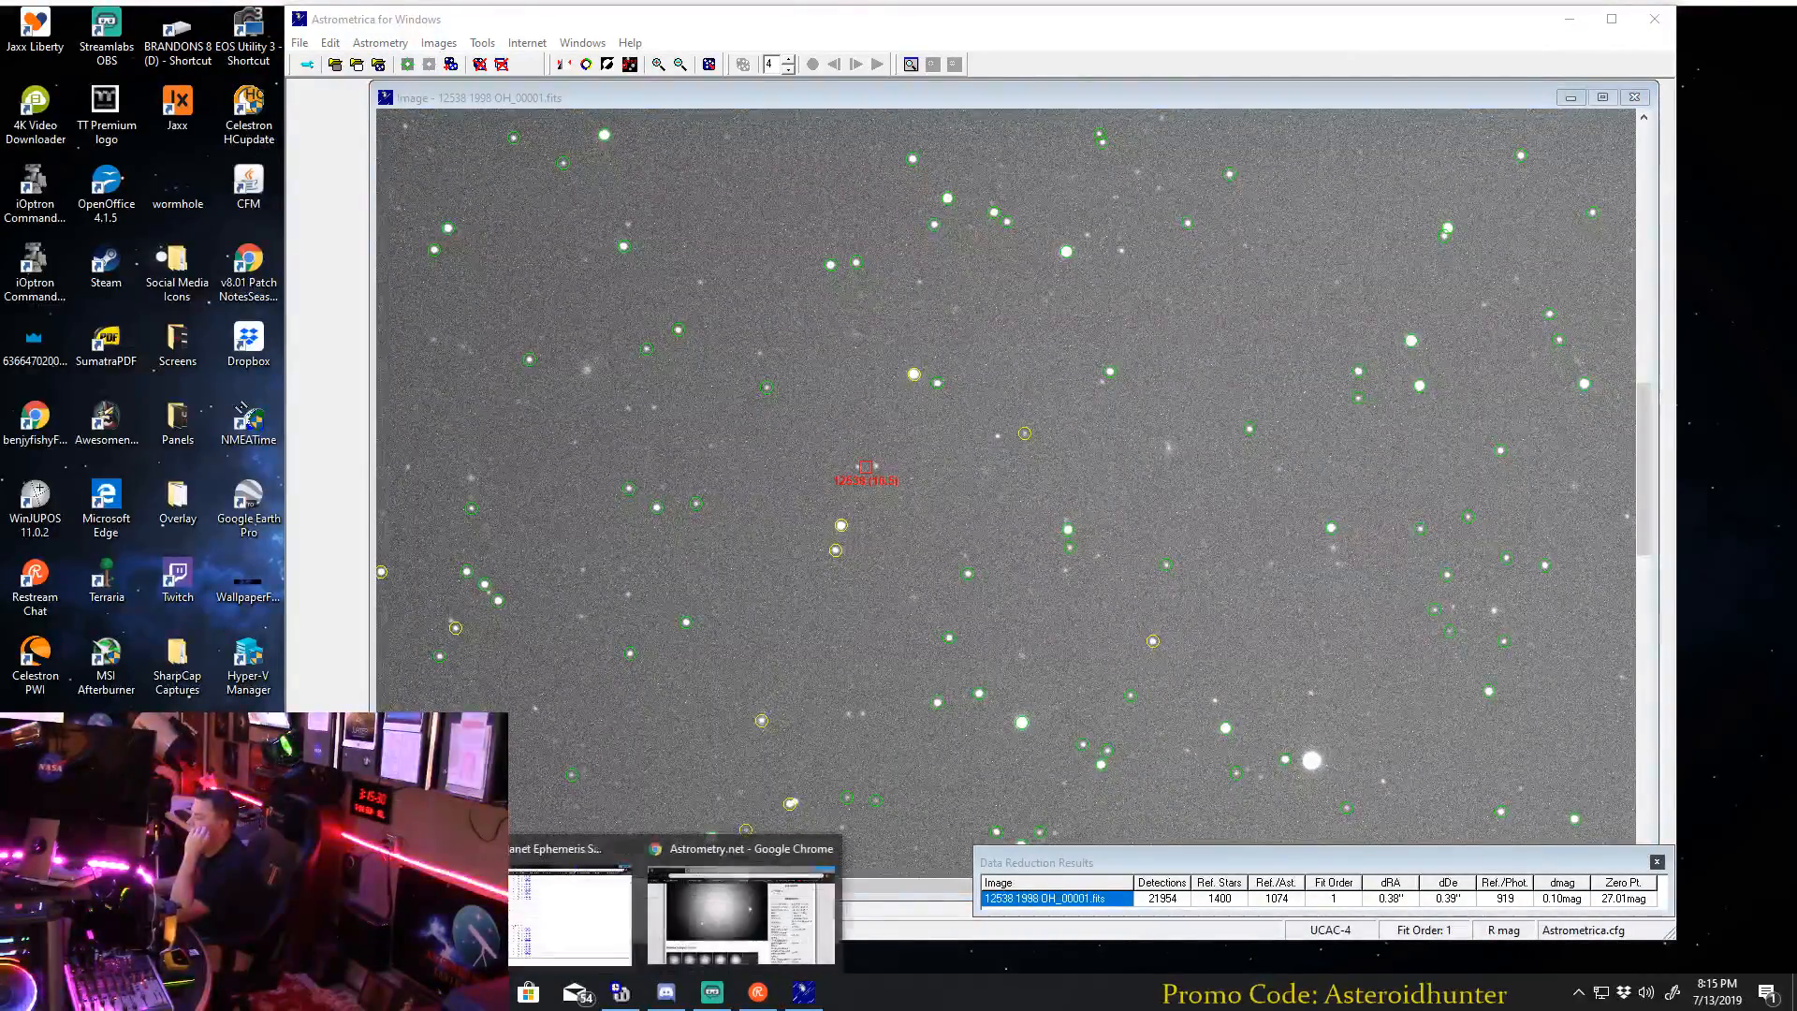
left_click(571, 903)
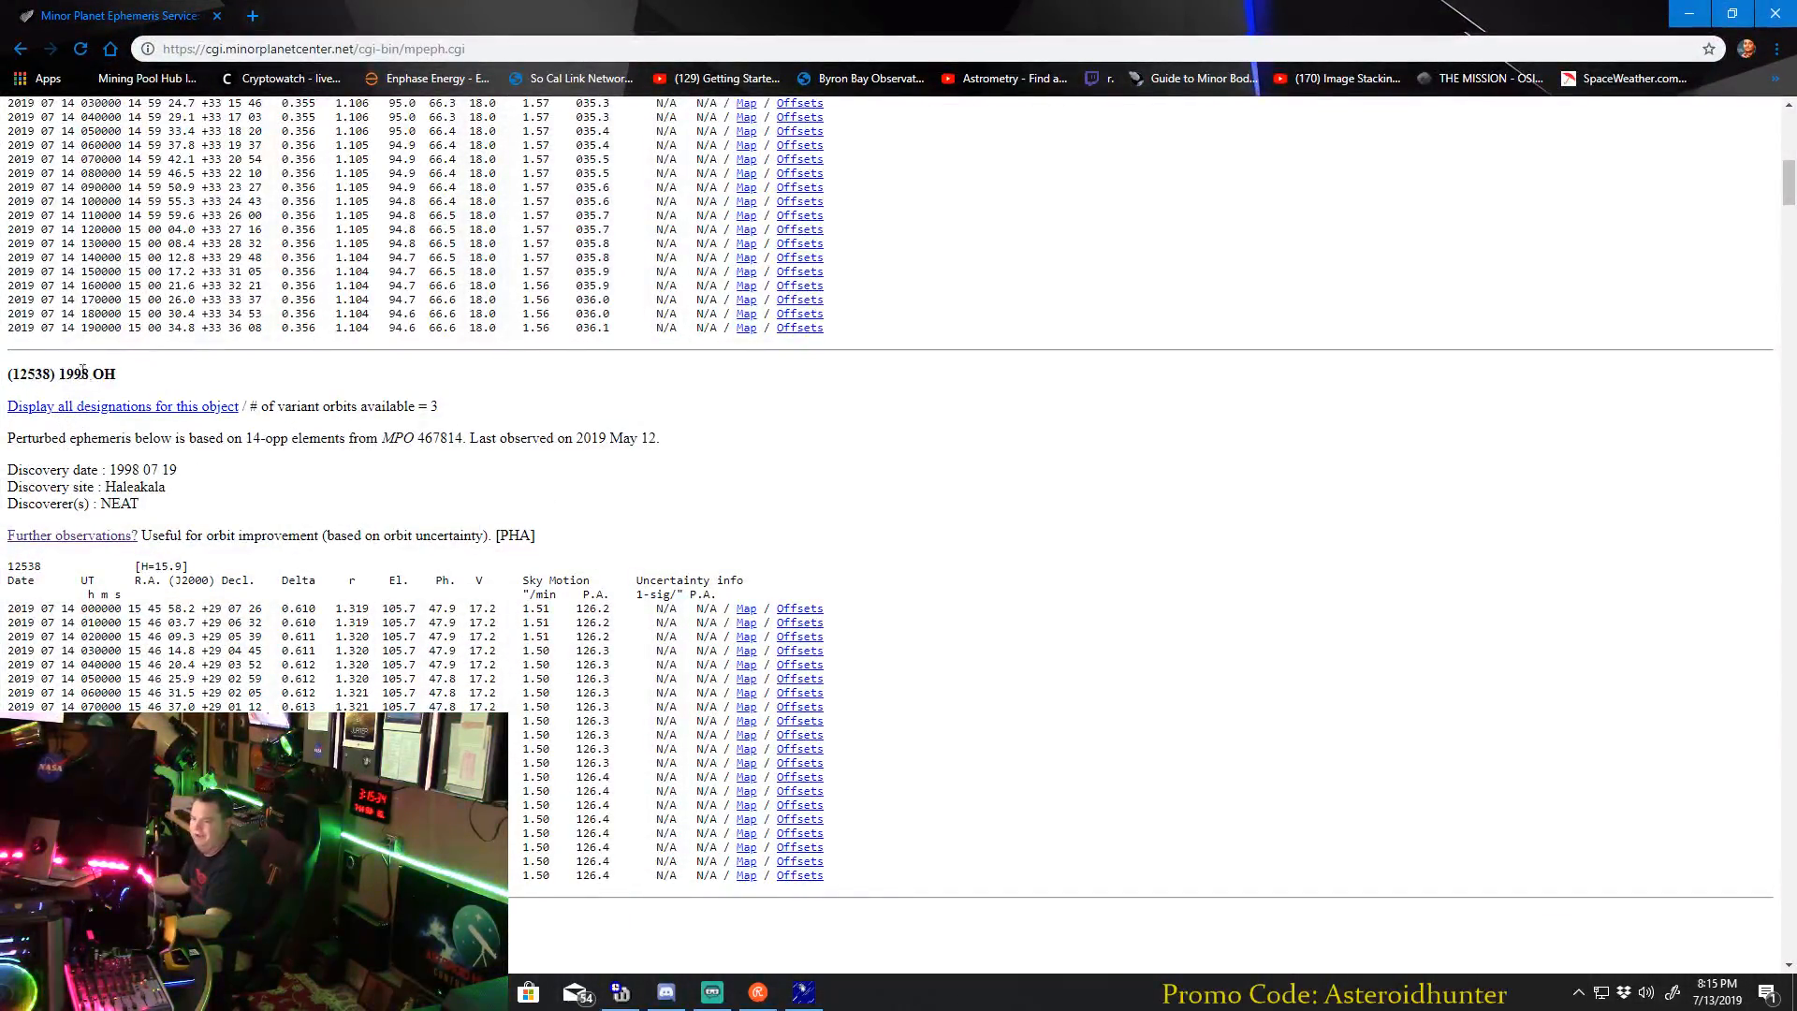
left_click(802, 992)
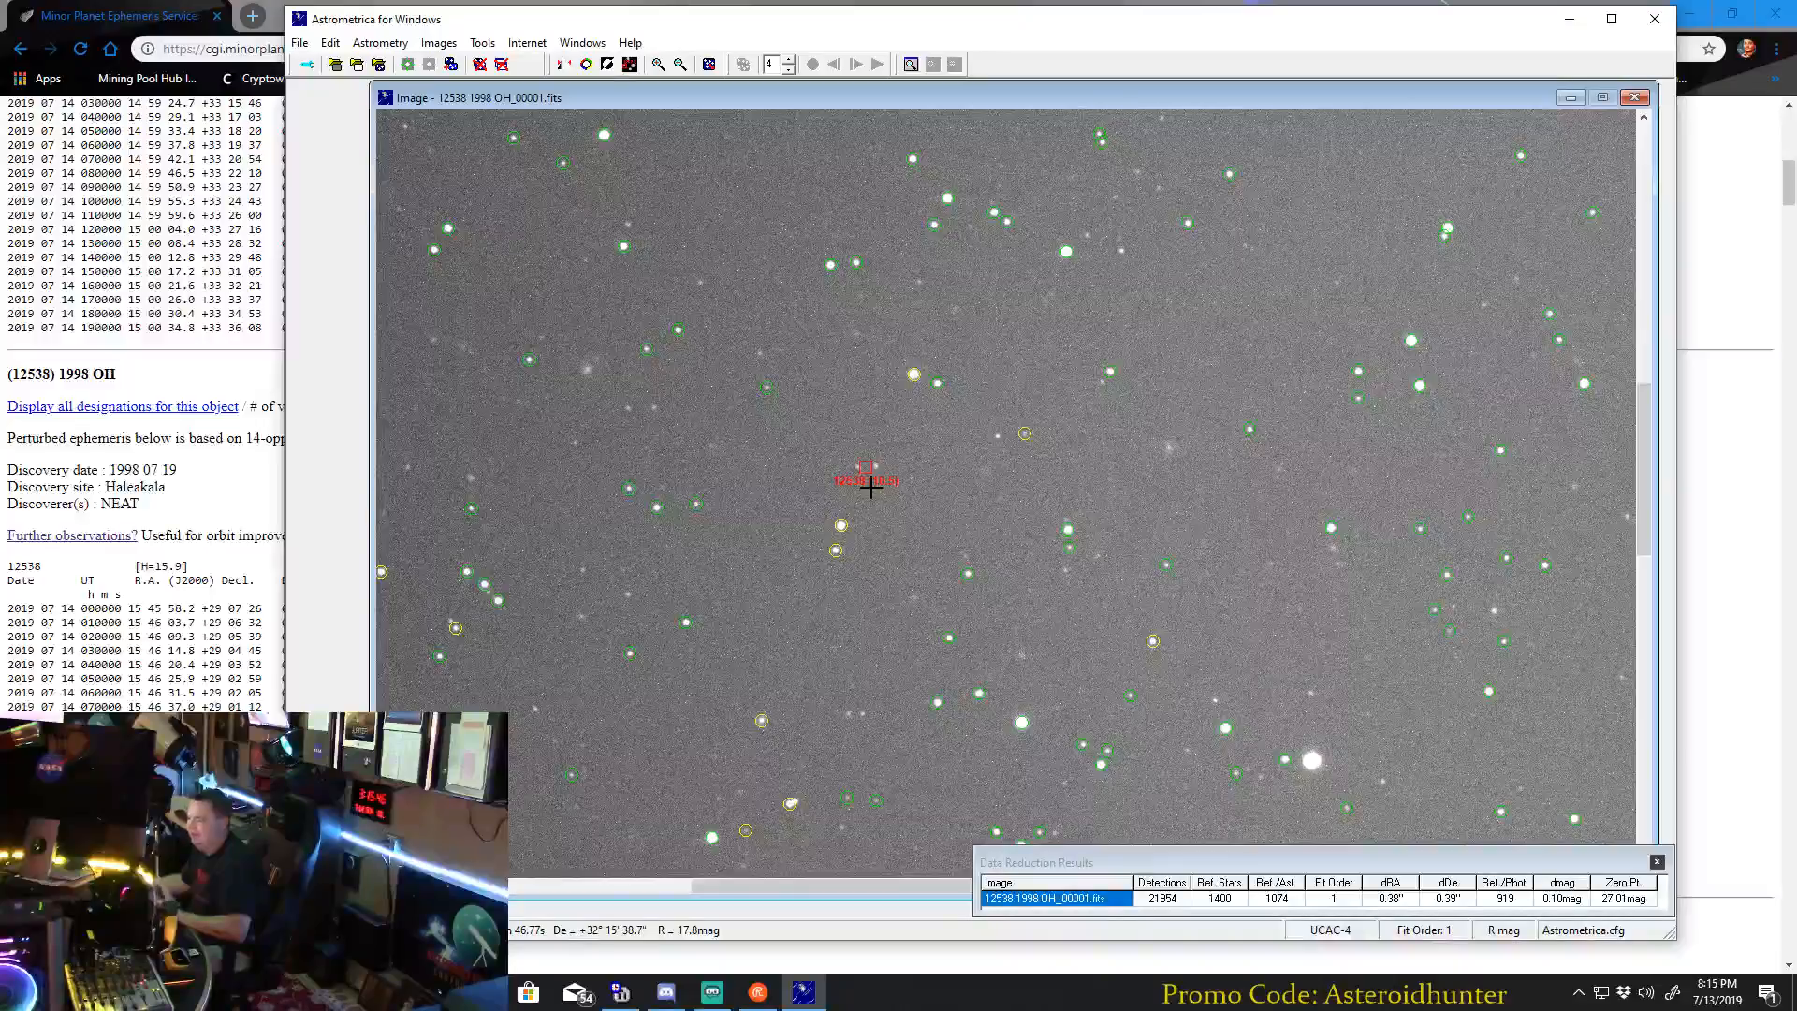
Examine the labelled asteroid within the wider star field and close the image 12538 1998 OH_00001.fits.
left_click(680, 64)
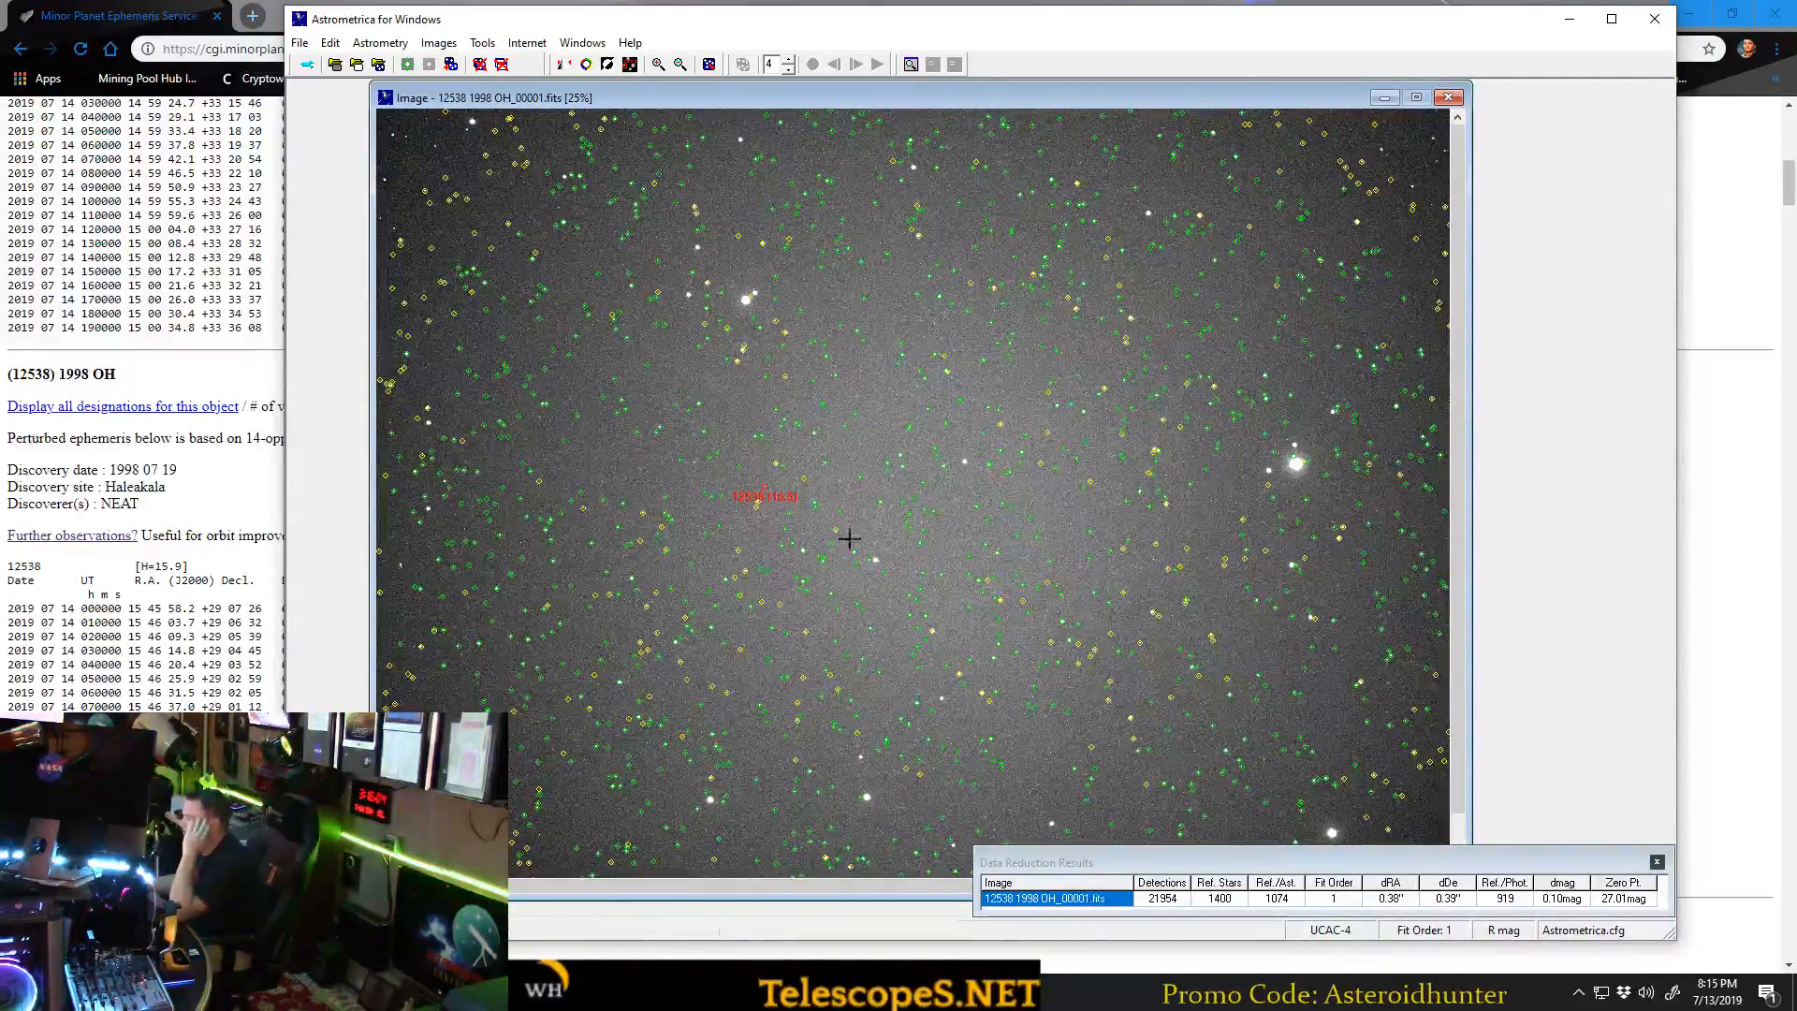
left_click(652, 67)
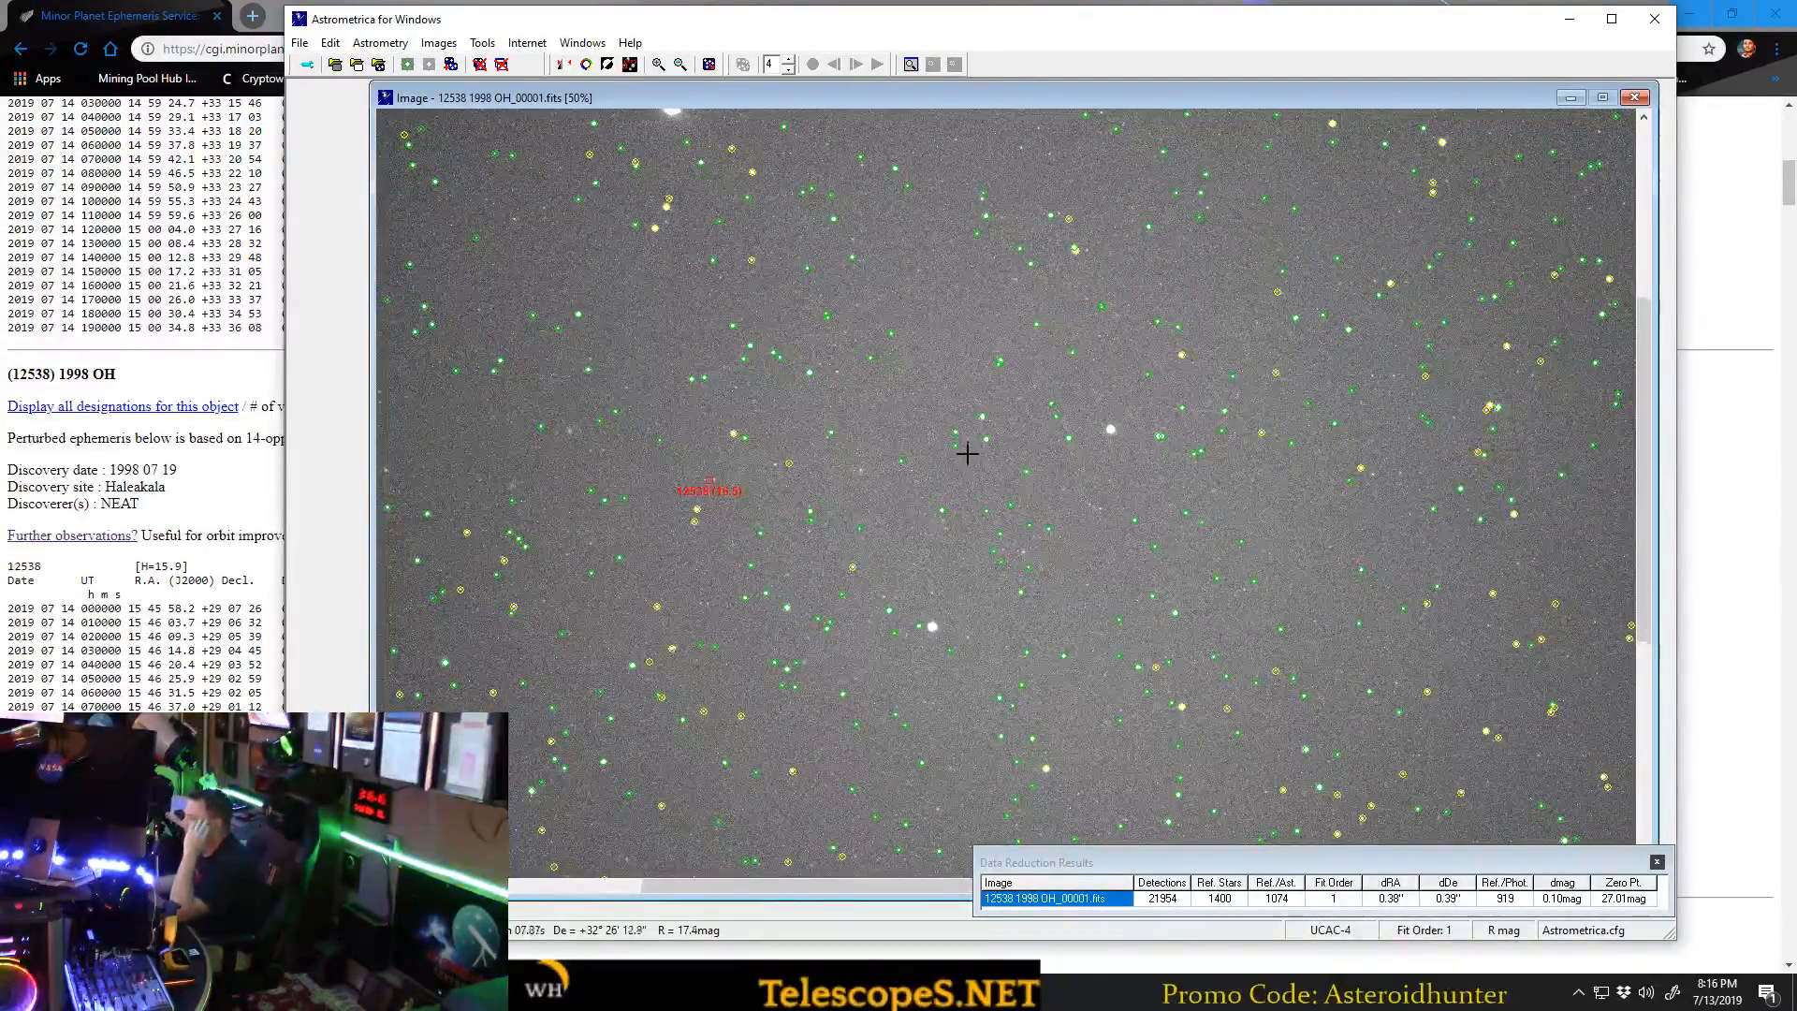
left_click(1644, 99)
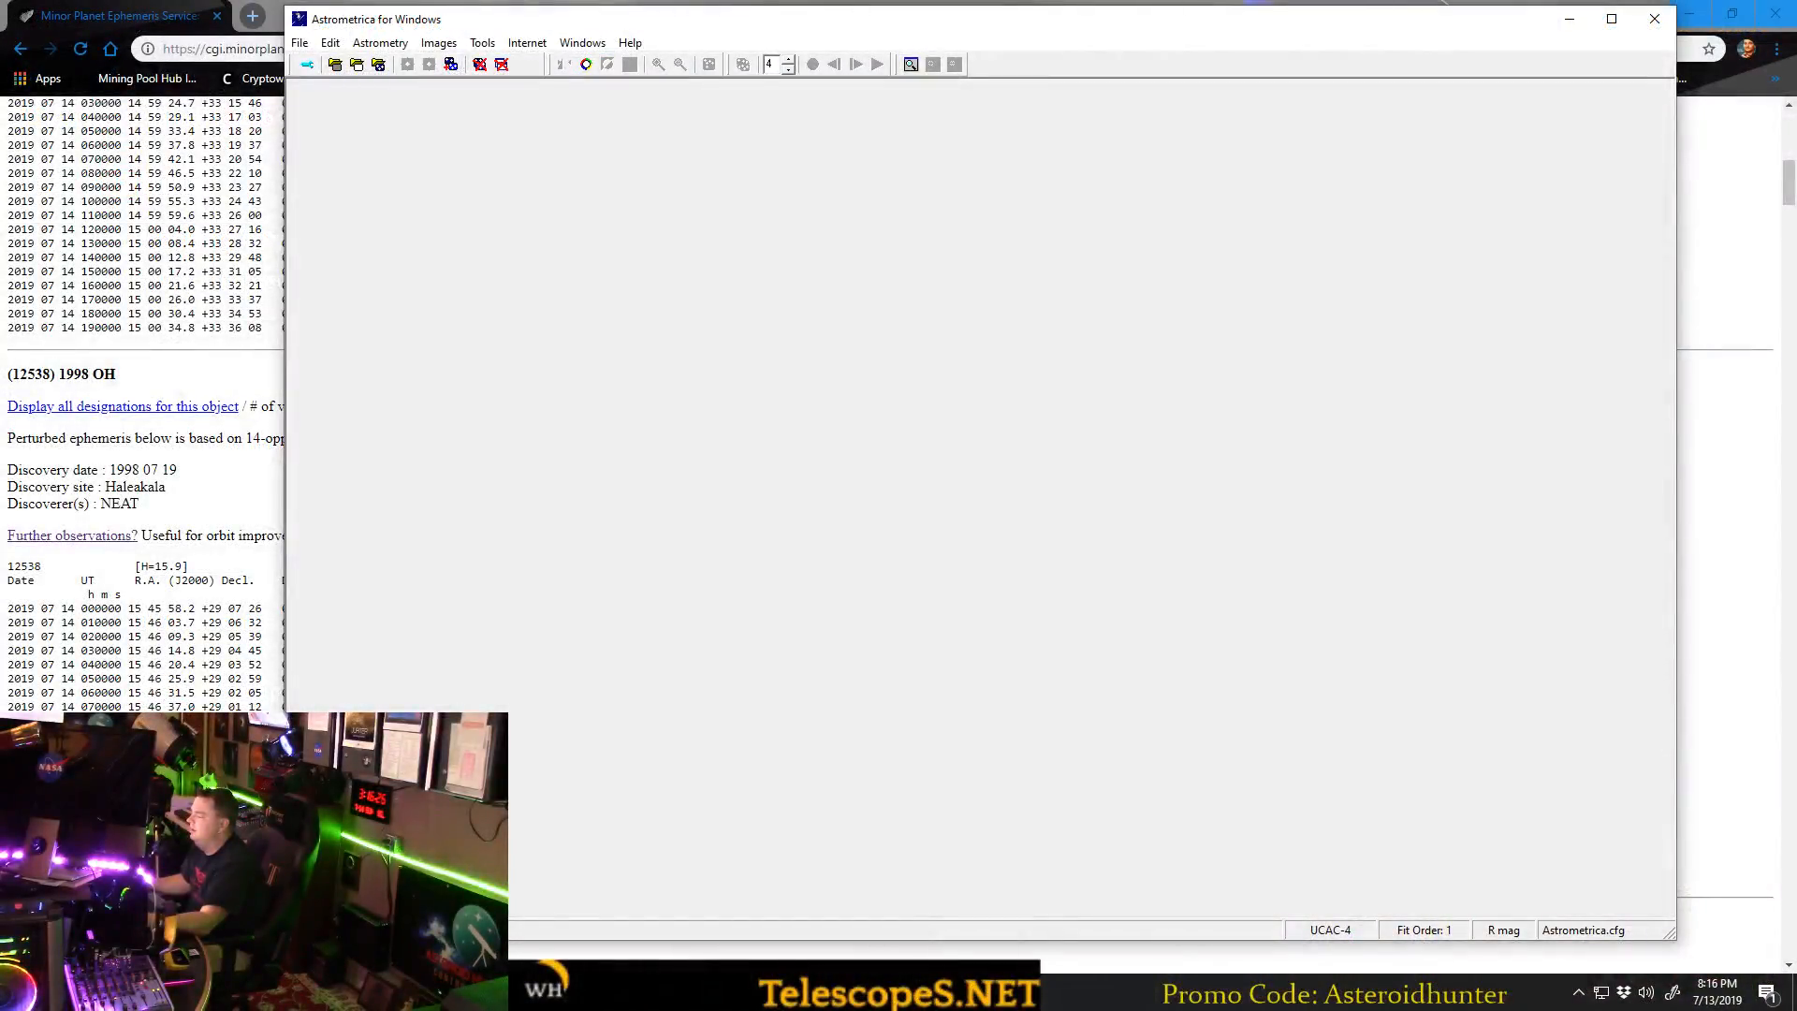
Switch to the Astrometry.net results page for 12538 1998 OH_00001.fits and review its image, job status and calibration values.
left_click(646, 990)
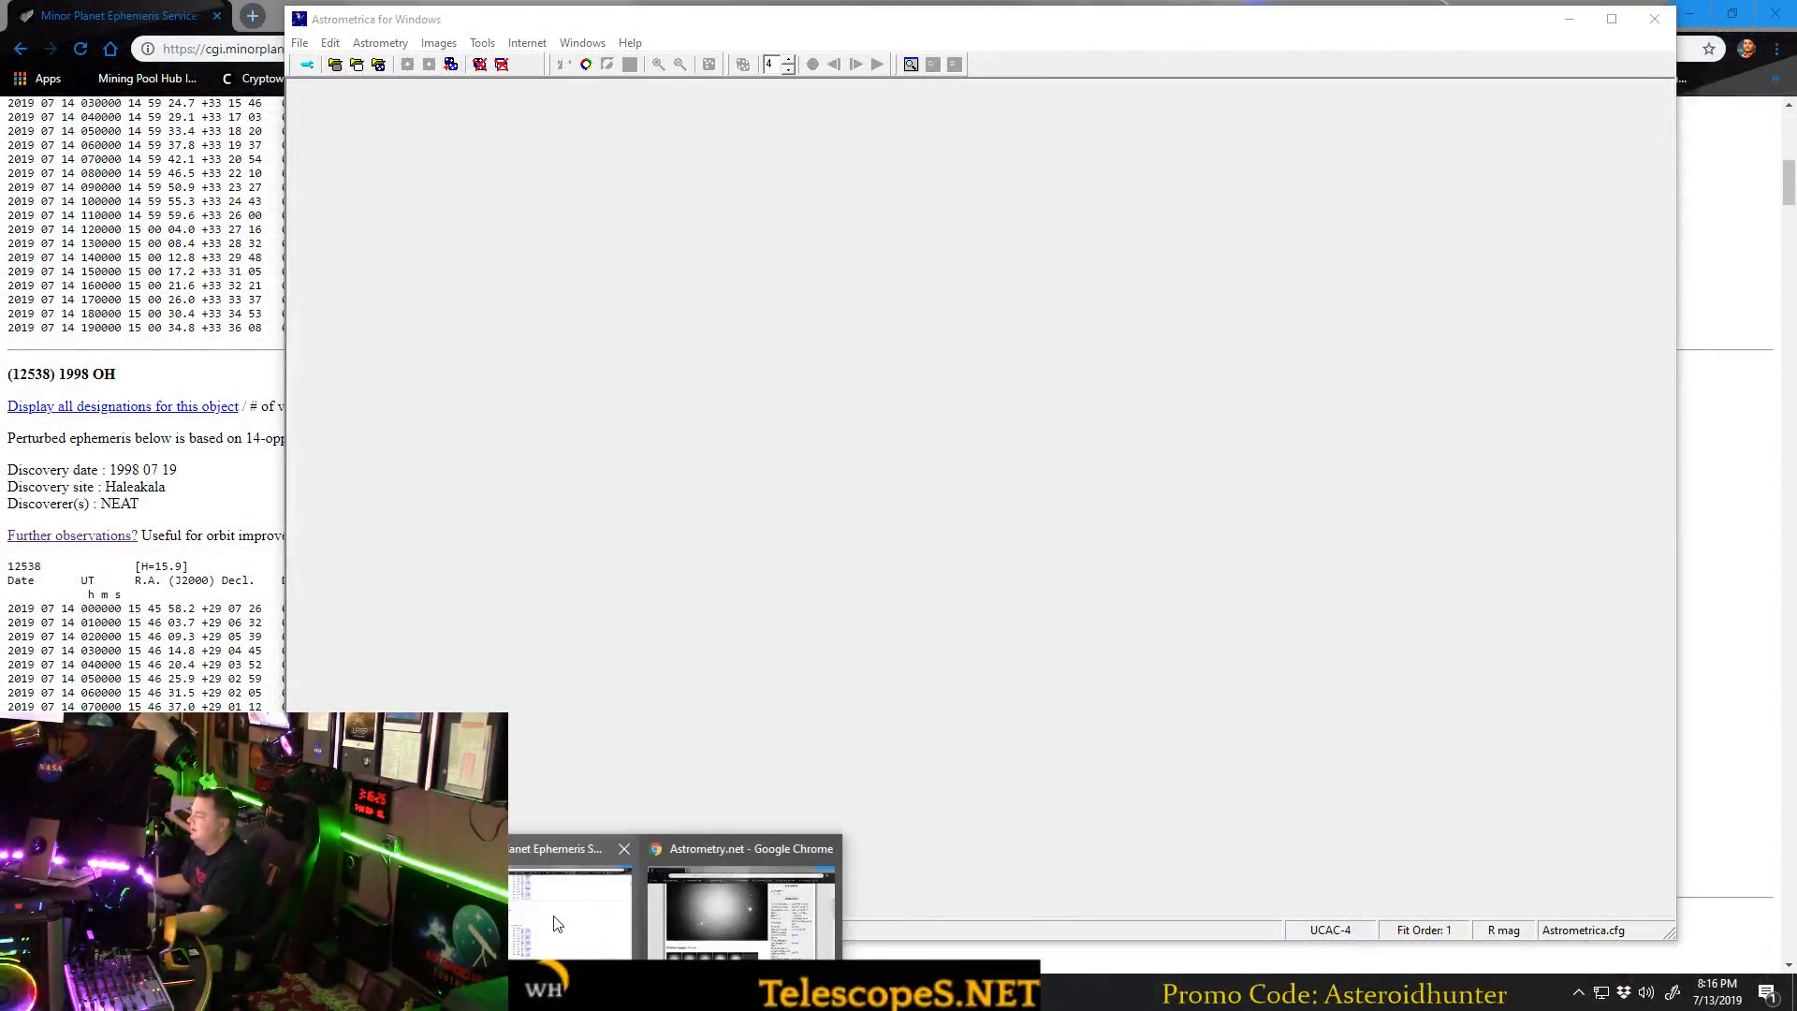
left_click(760, 898)
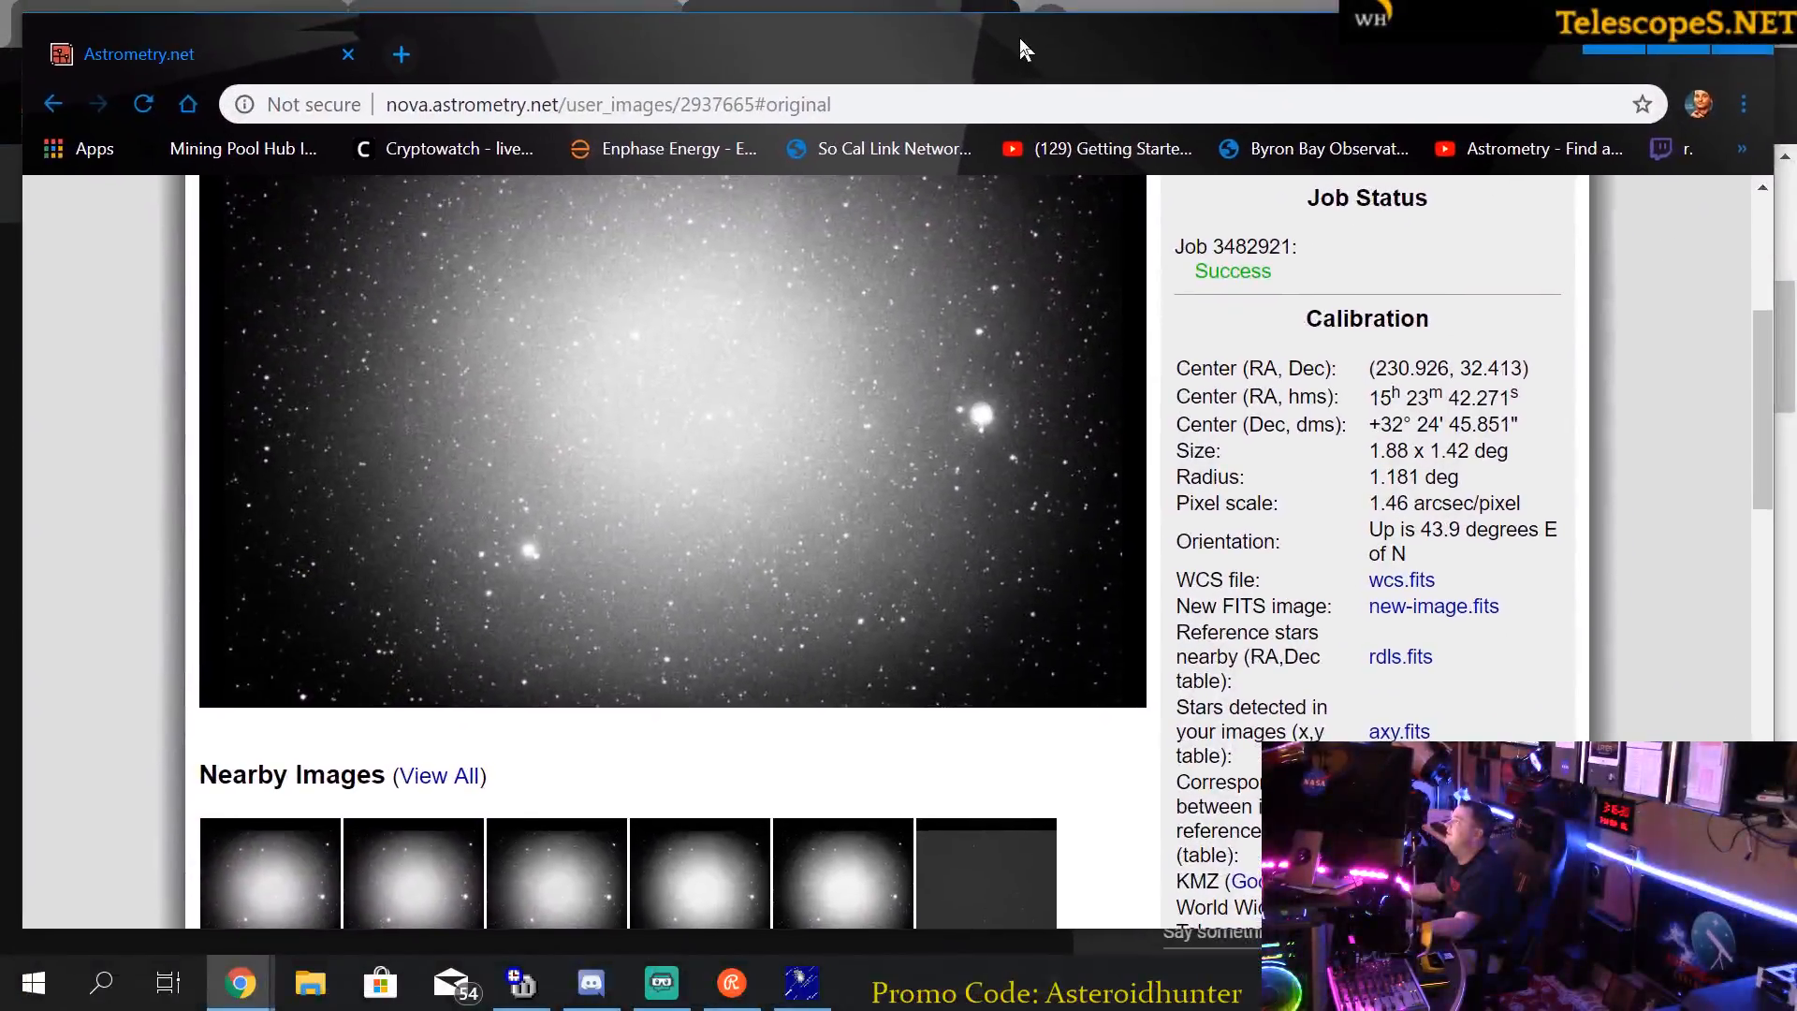
left_click_drag(1020, 40, 1020, 37)
double_click(1420, 570)
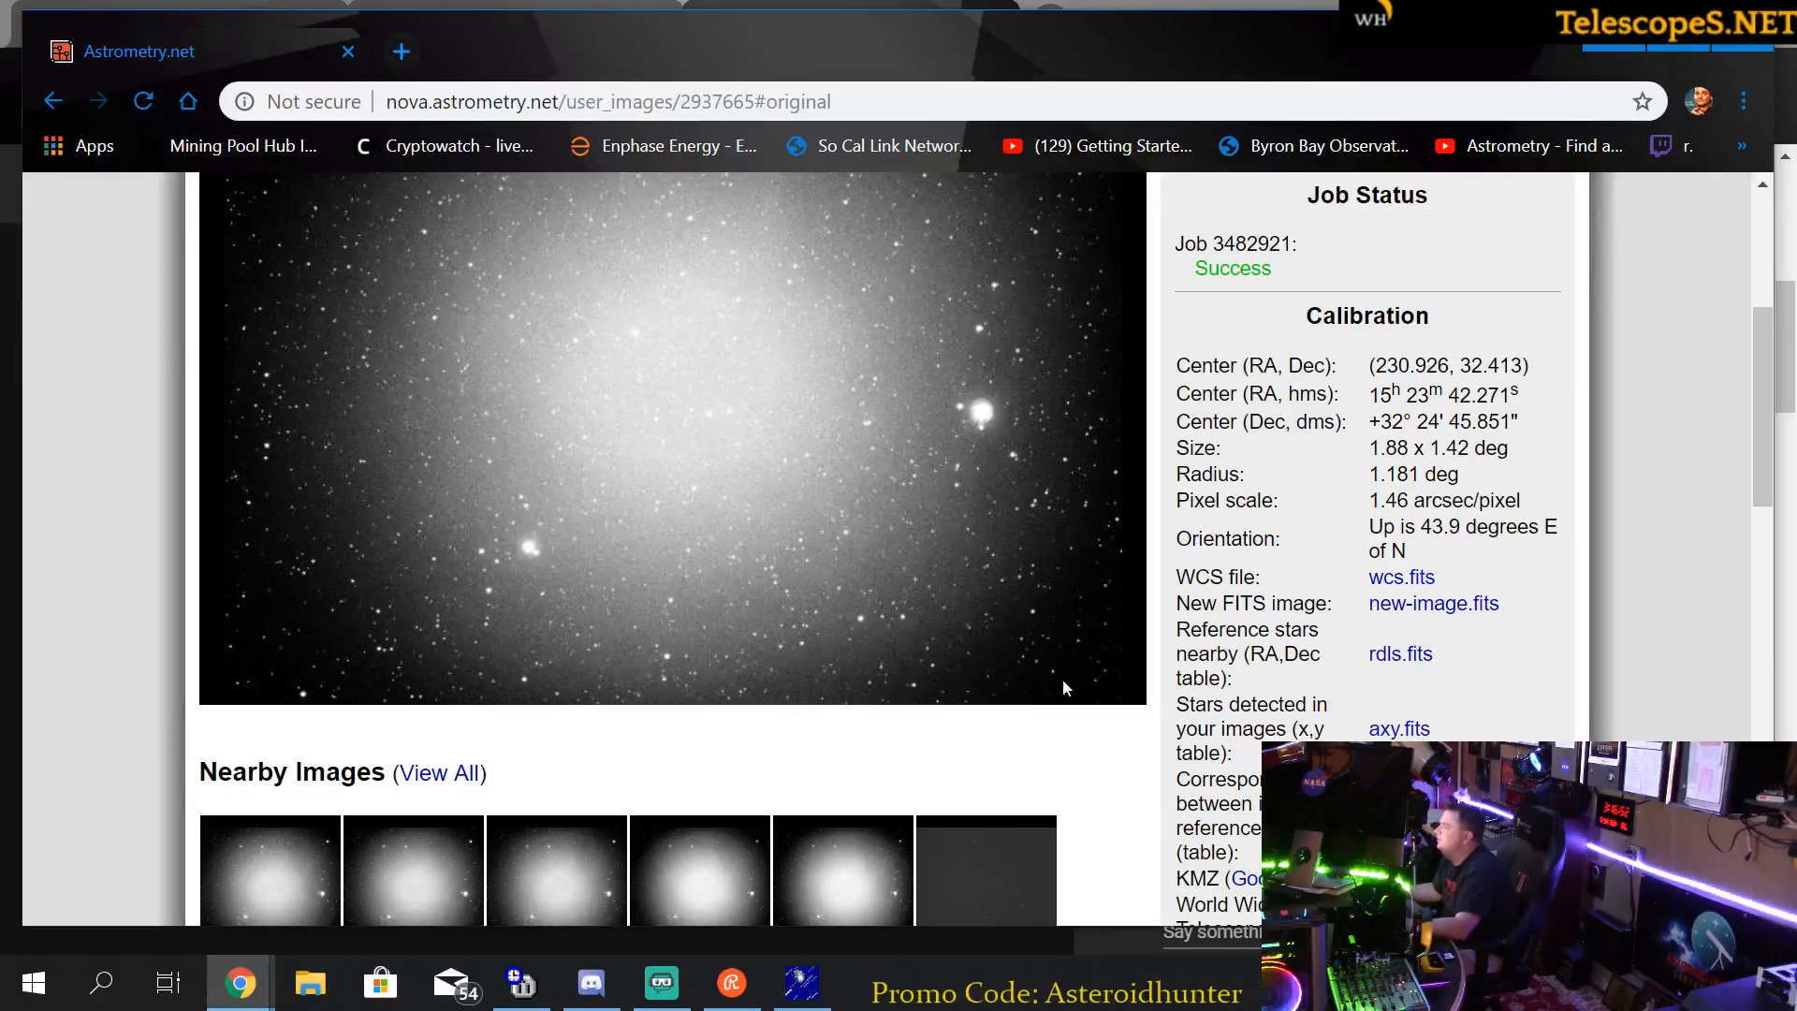
scroll(1072, 713, "up", 2)
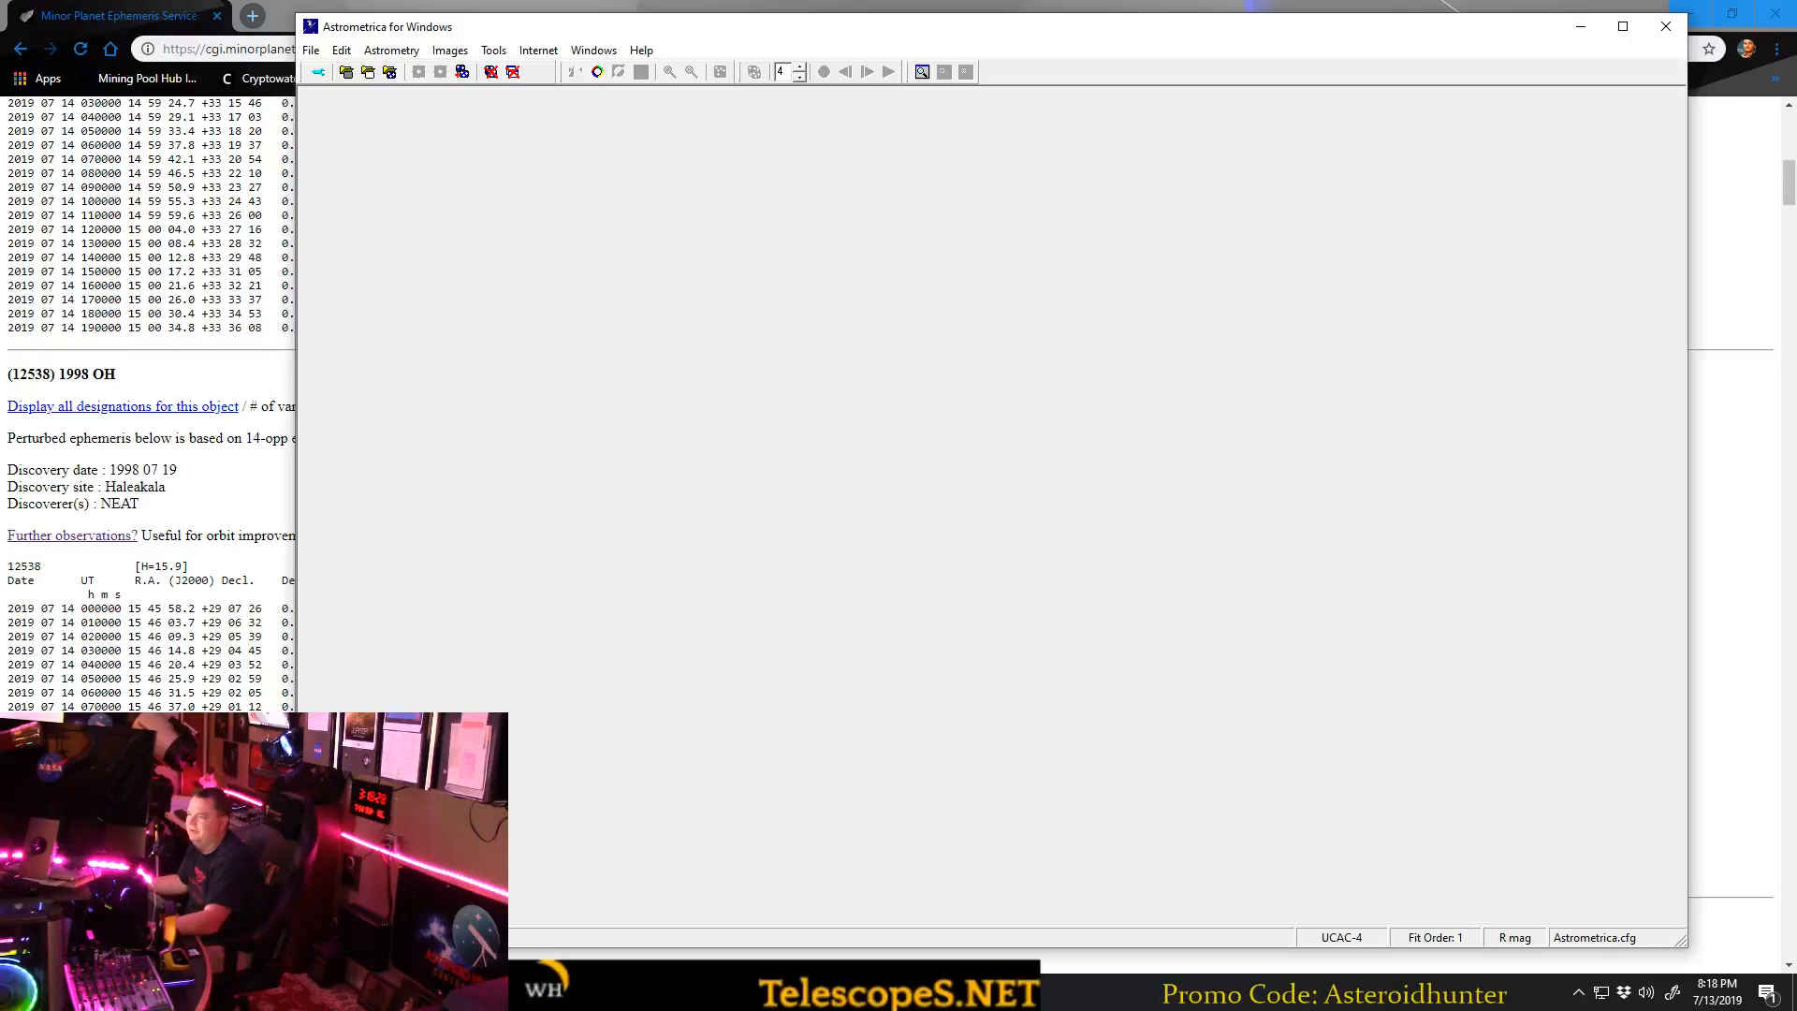
left_click_drag(754, 36, 787, 33)
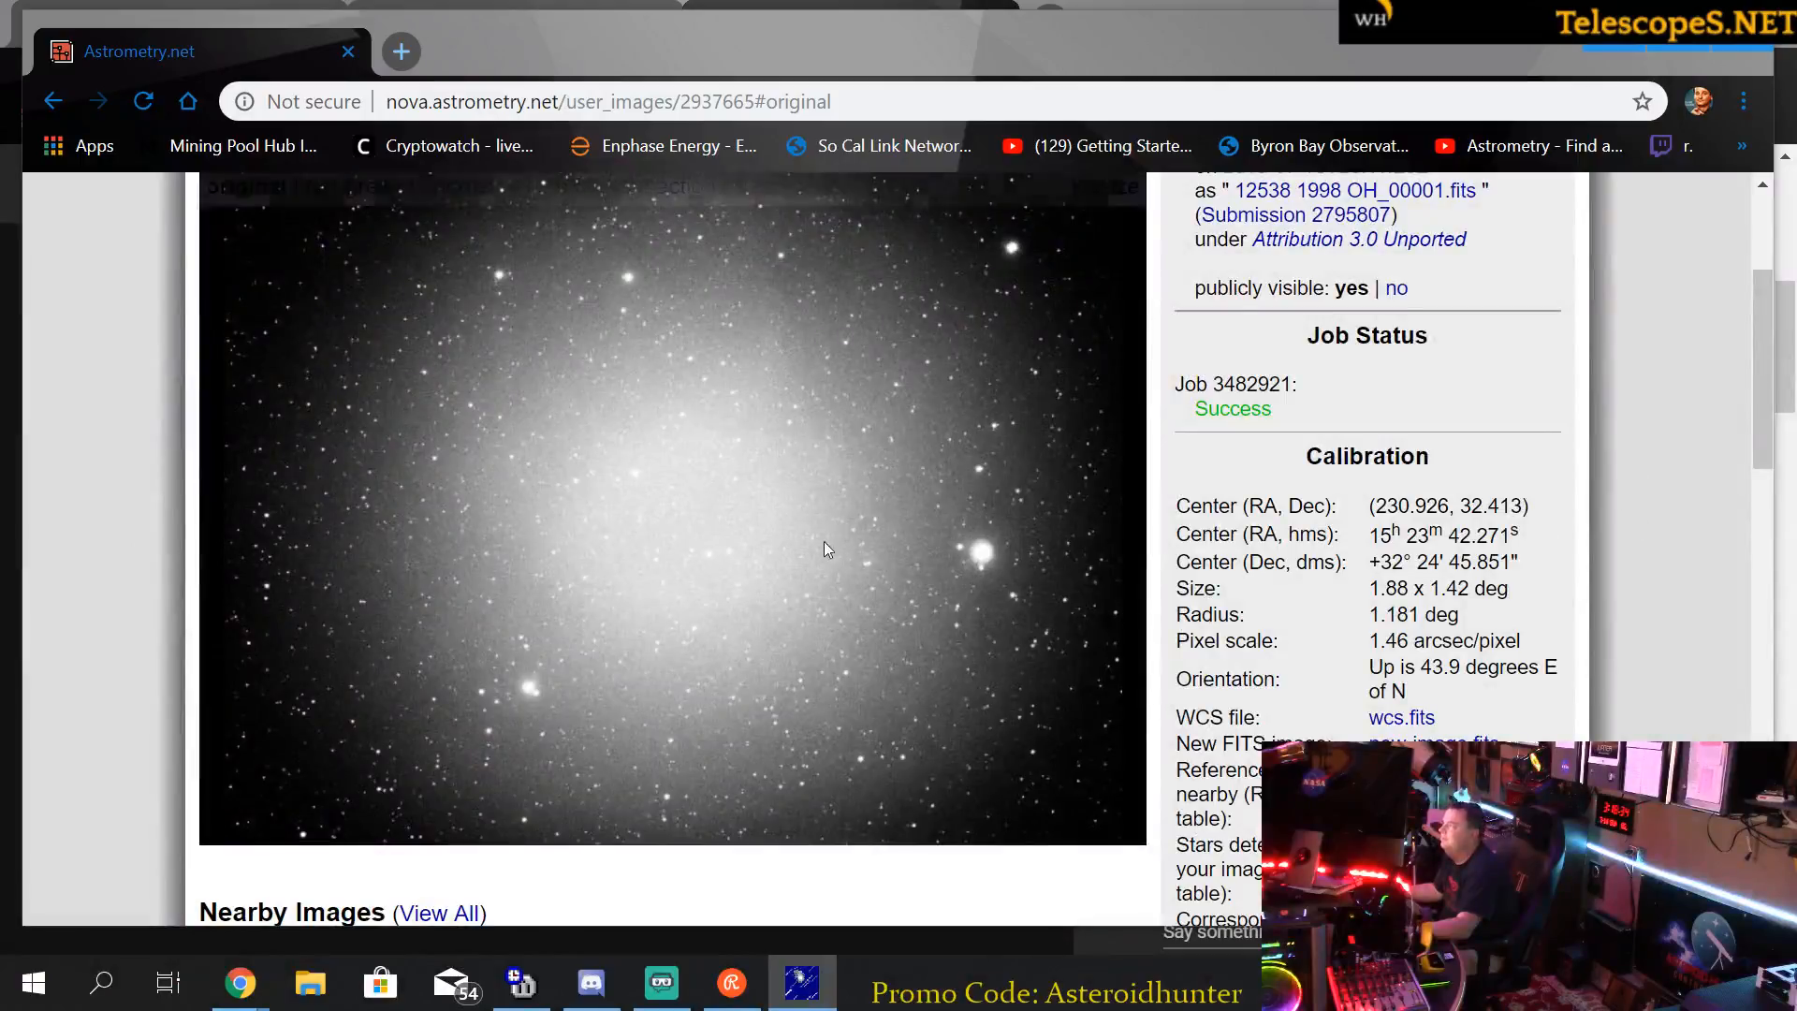
scroll(988, 587, "up", 3)
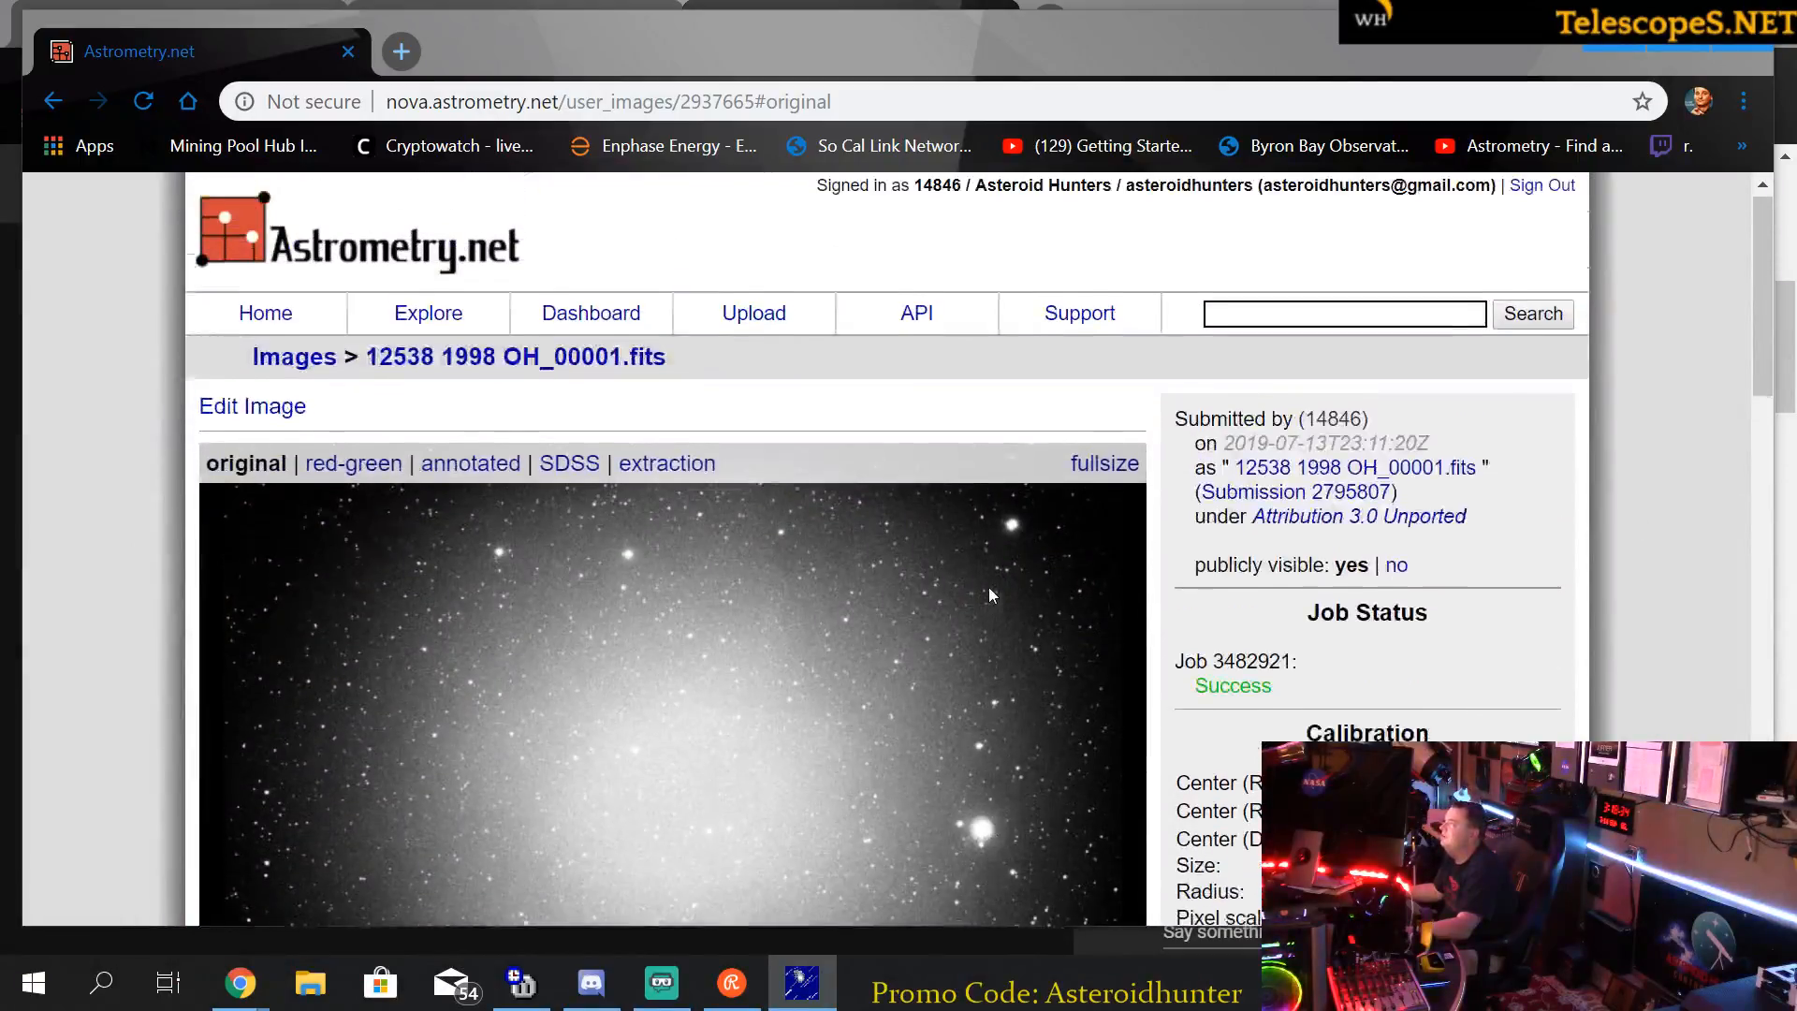
scroll(1054, 473, "down", 3)
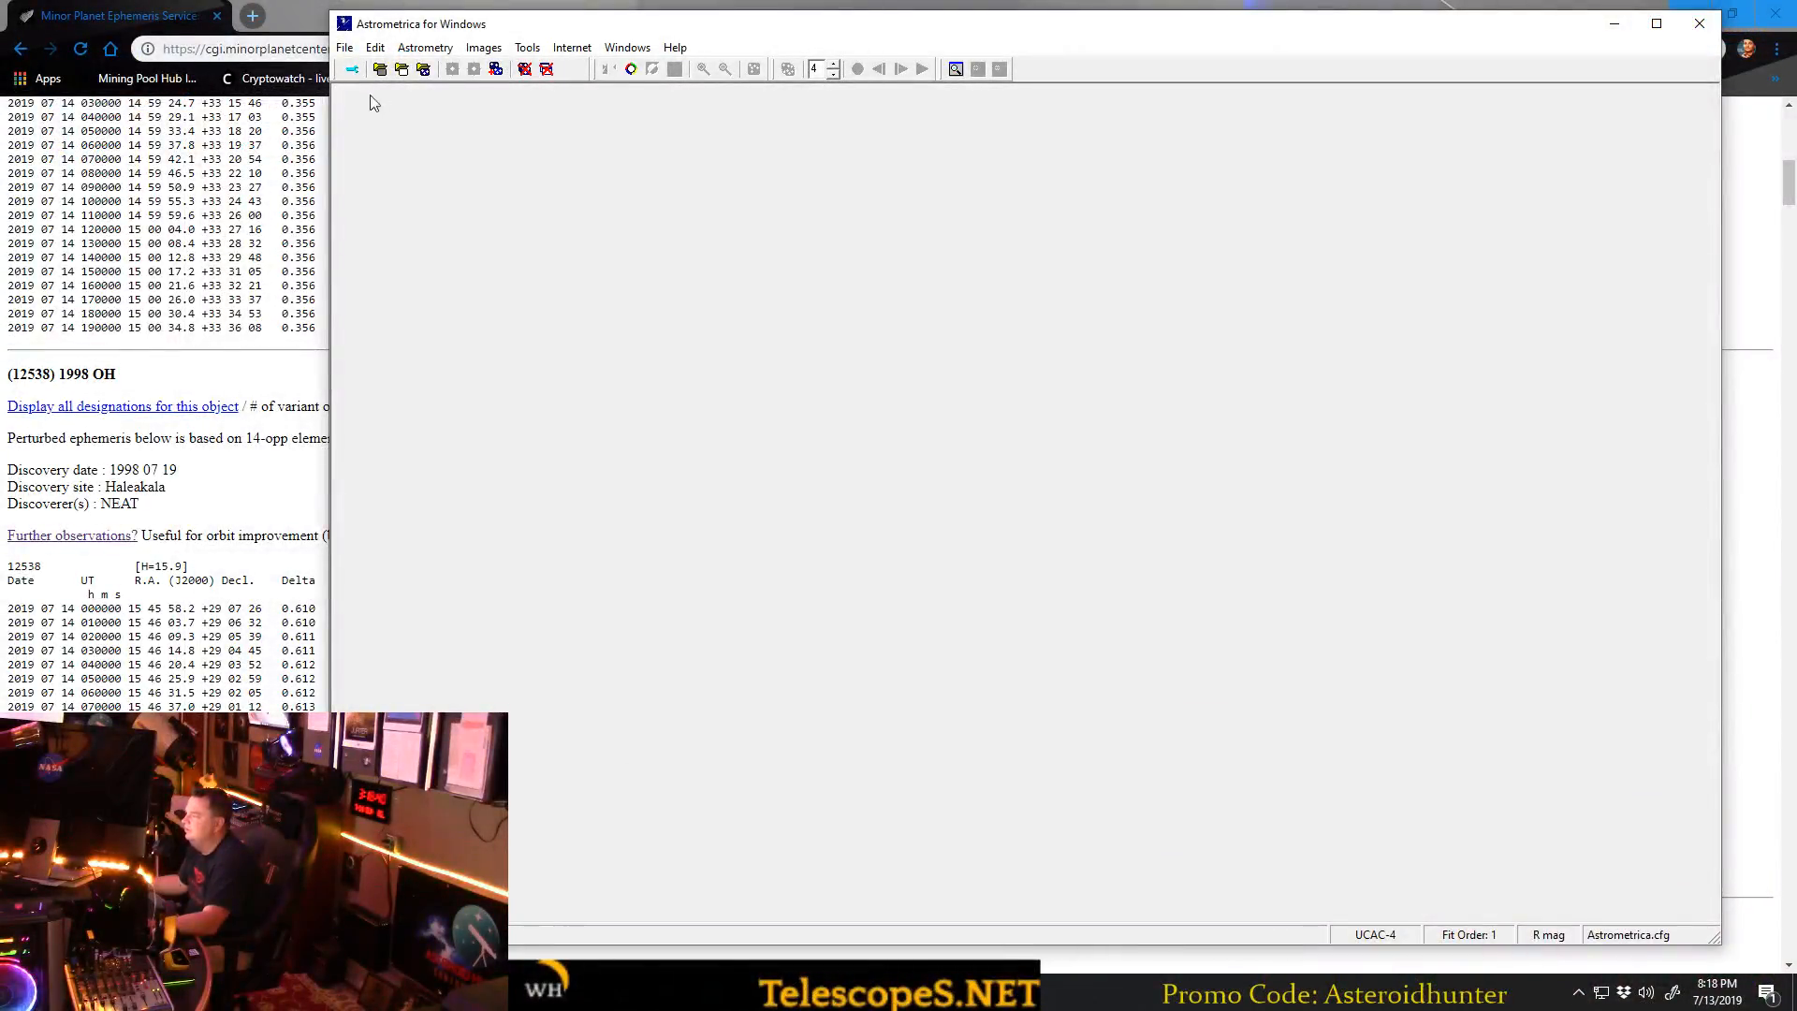
In Astrometrica's image loading dialog, select 12538 1998 OH_00001, 00005, 00010, 00015, 00020, 00025 and 00030 together.
left_click(353, 51)
left_click(379, 68)
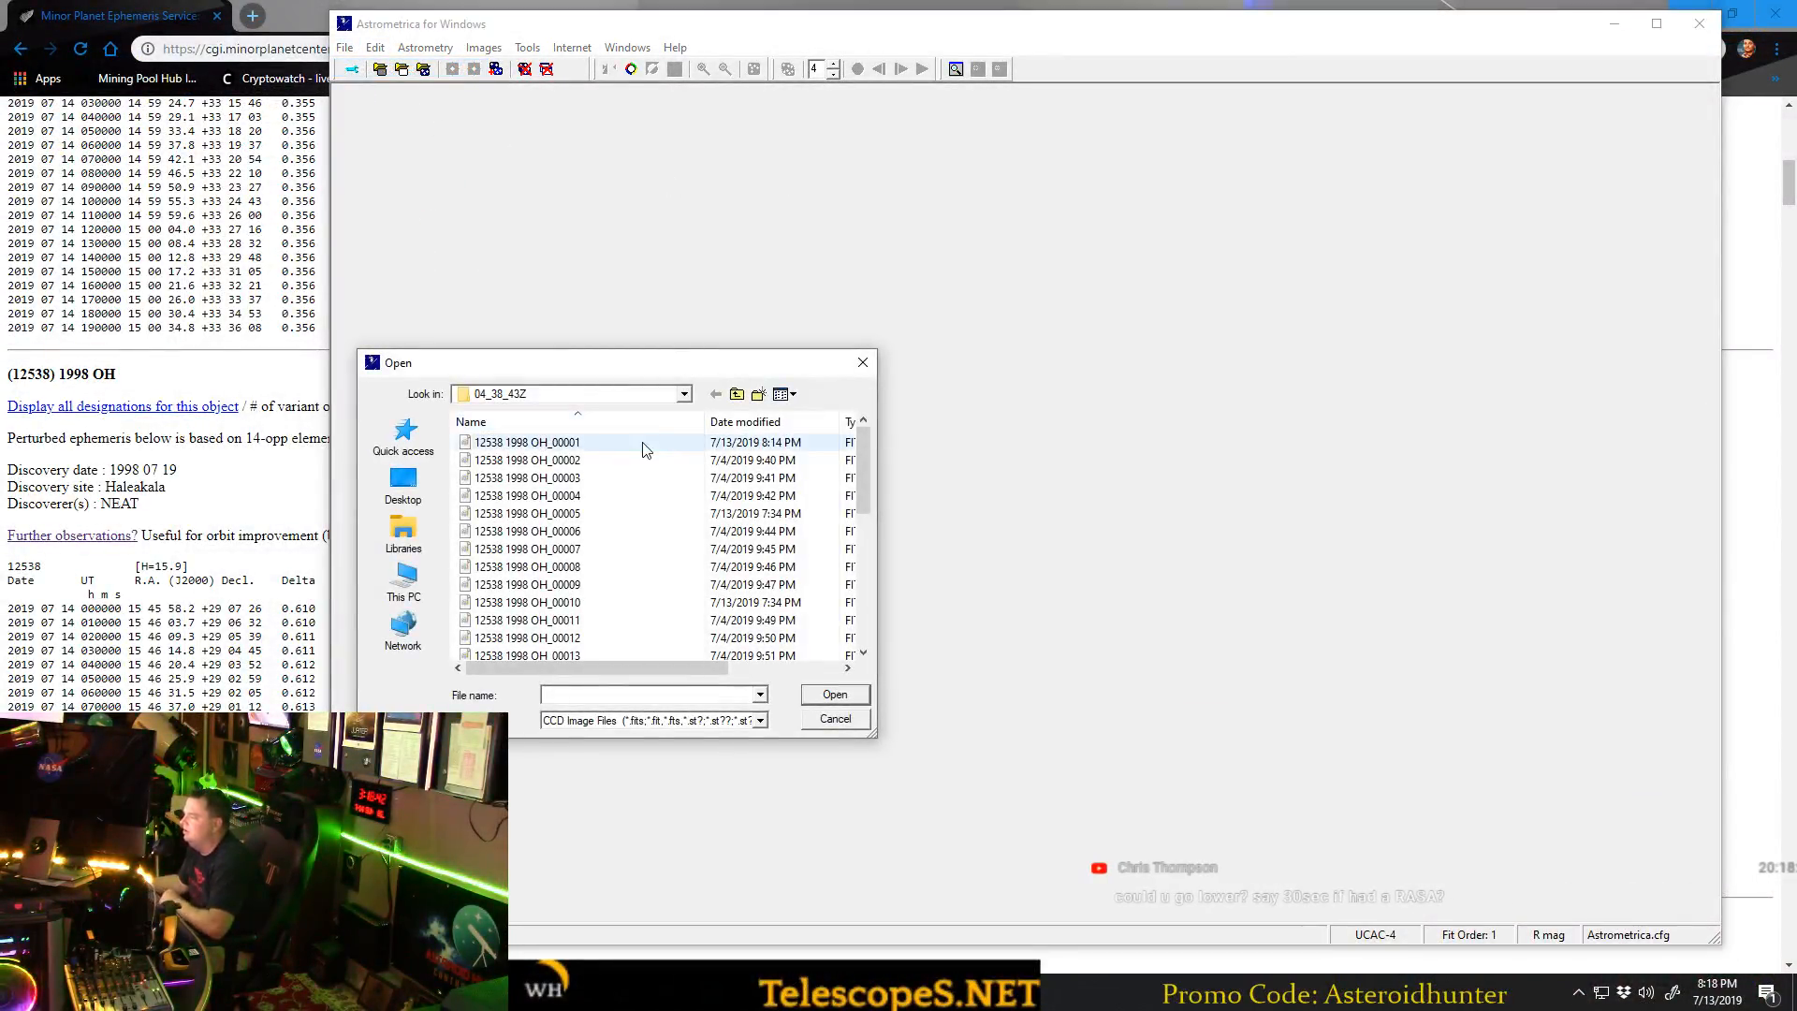
mouse_move(864, 496)
left_mouse_down()
mouse_move(872, 628)
mouse_move(861, 483)
left_mouse_up()
left_click(594, 445)
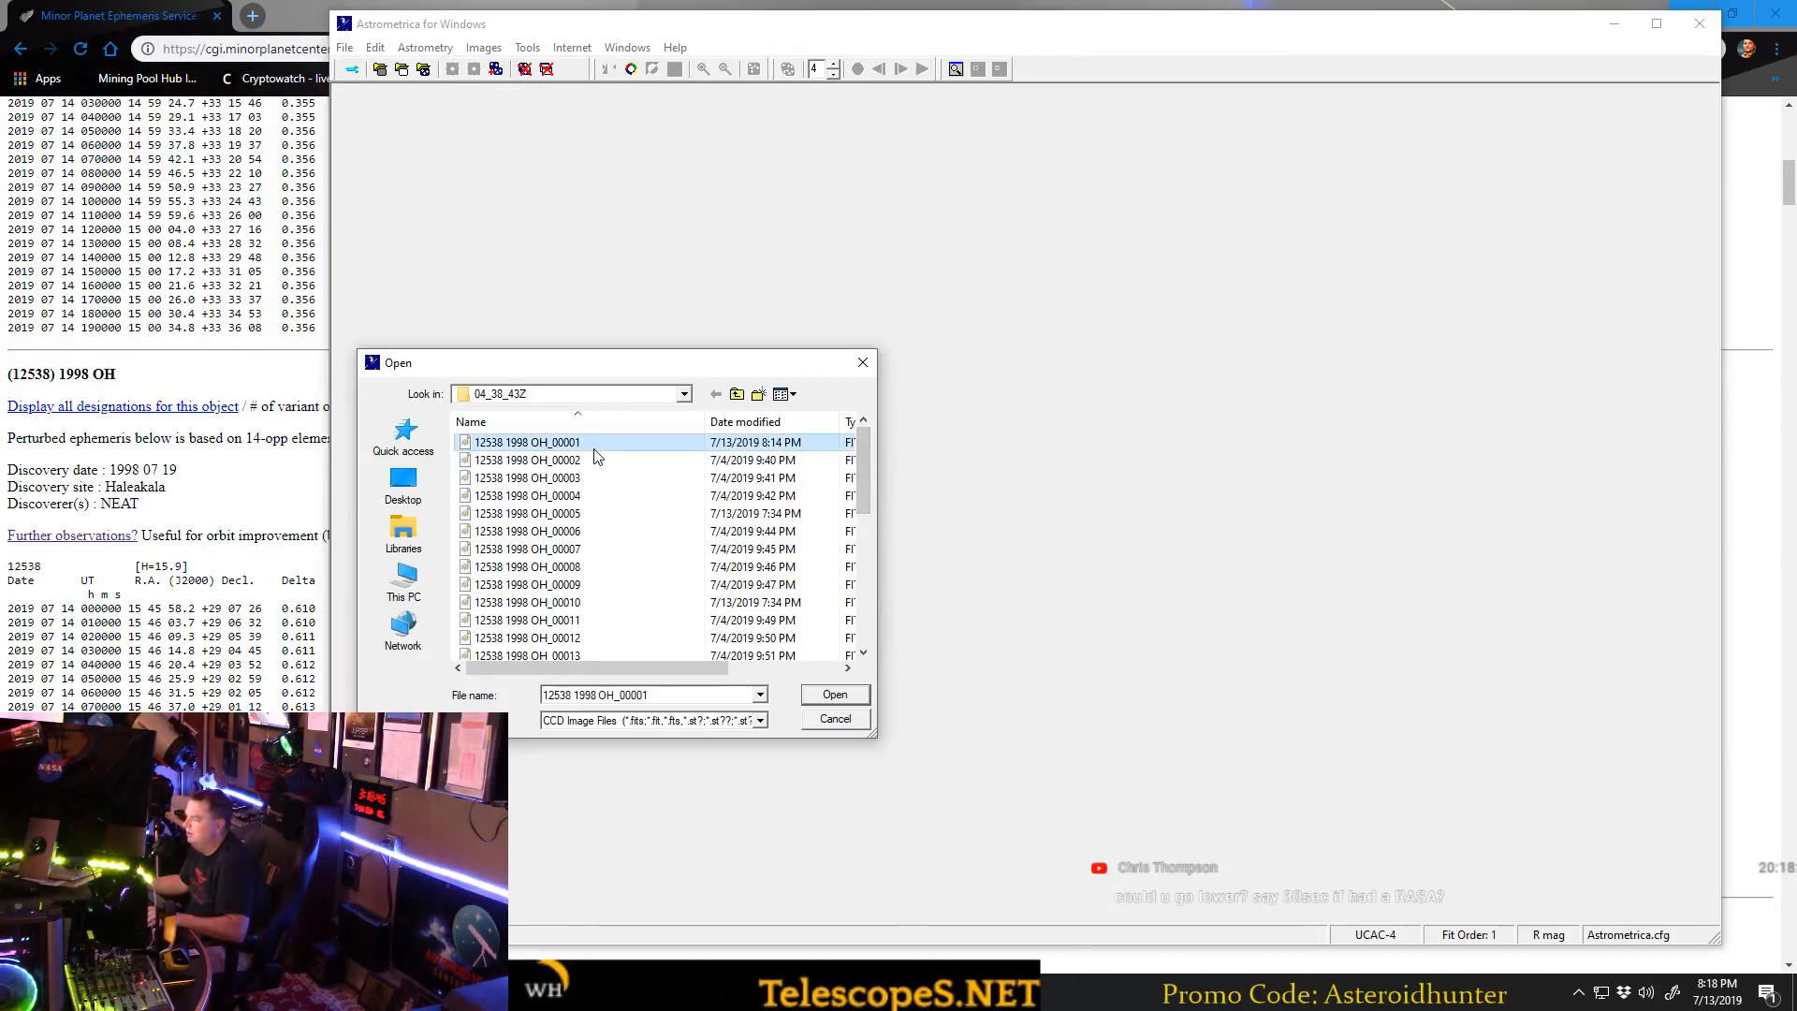
left_click(618, 514, "ctrl")
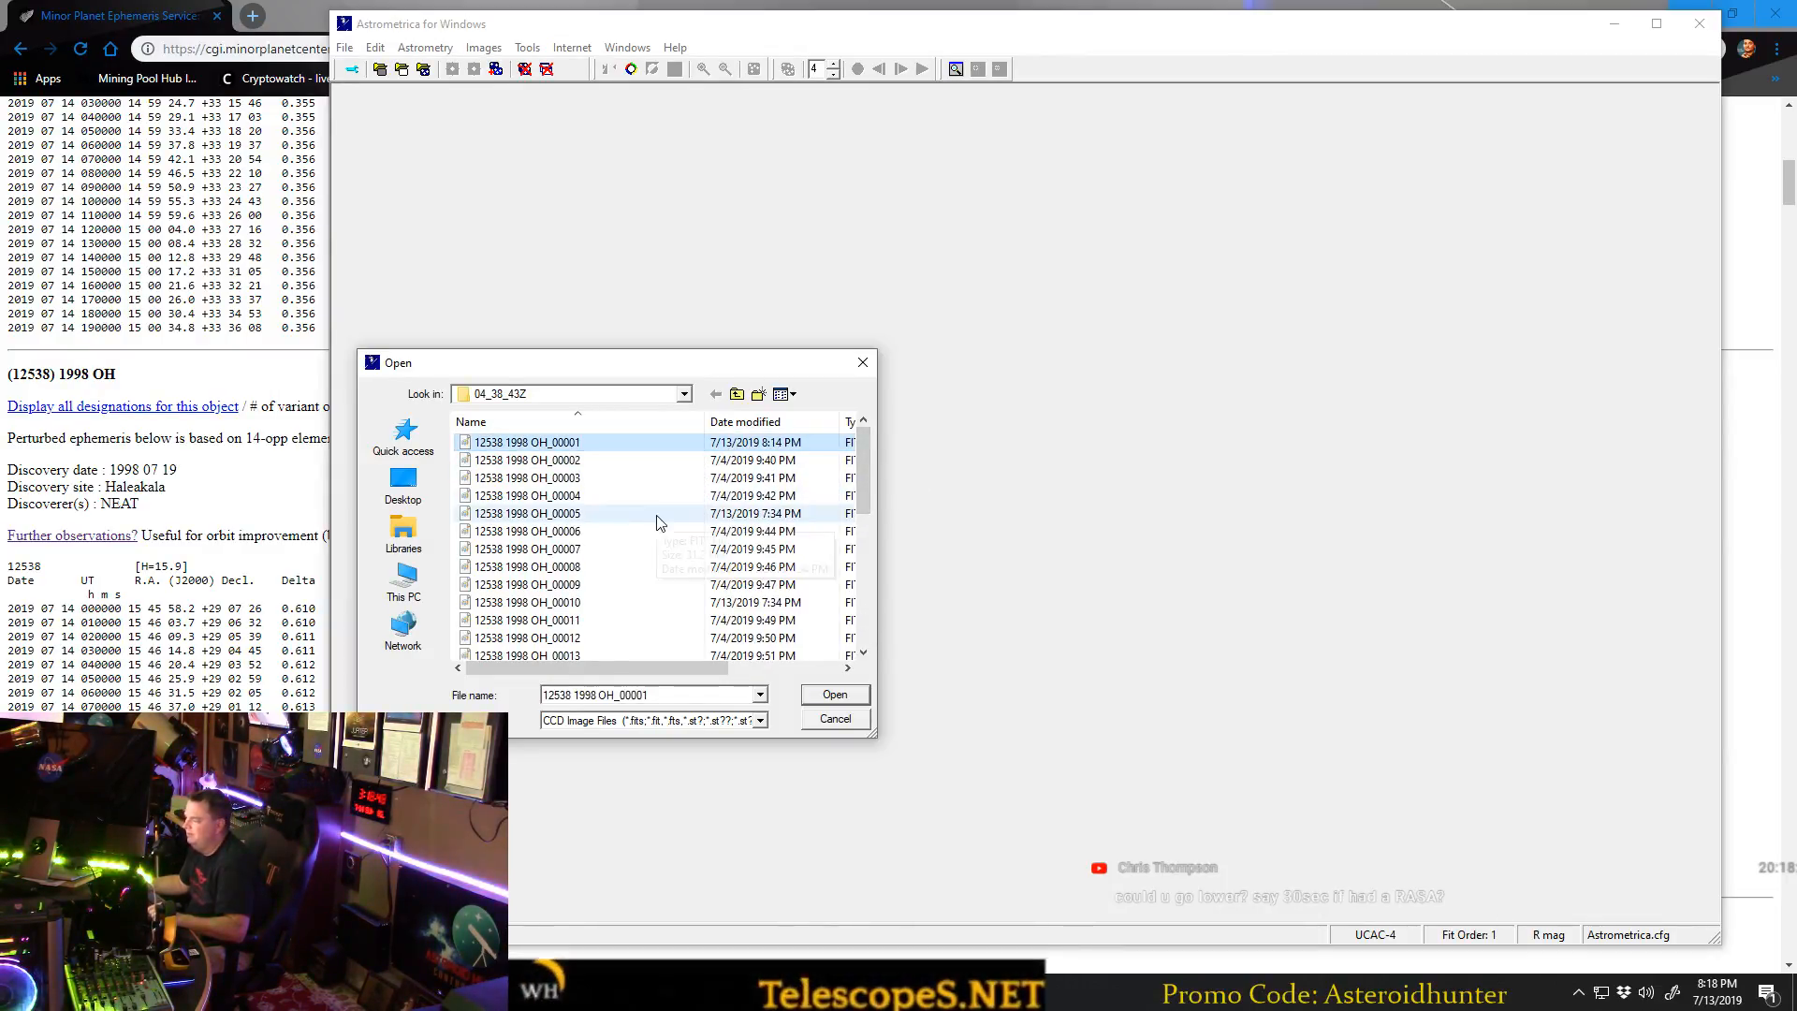
scroll(608, 519, "down", 1)
left_click(590, 553, "ctrl")
scroll(589, 554, "down", 1)
left_click(594, 584, "ctrl")
scroll(596, 577, "down", 2)
left_click(596, 567, "ctrl")
scroll(598, 571, "down", 2)
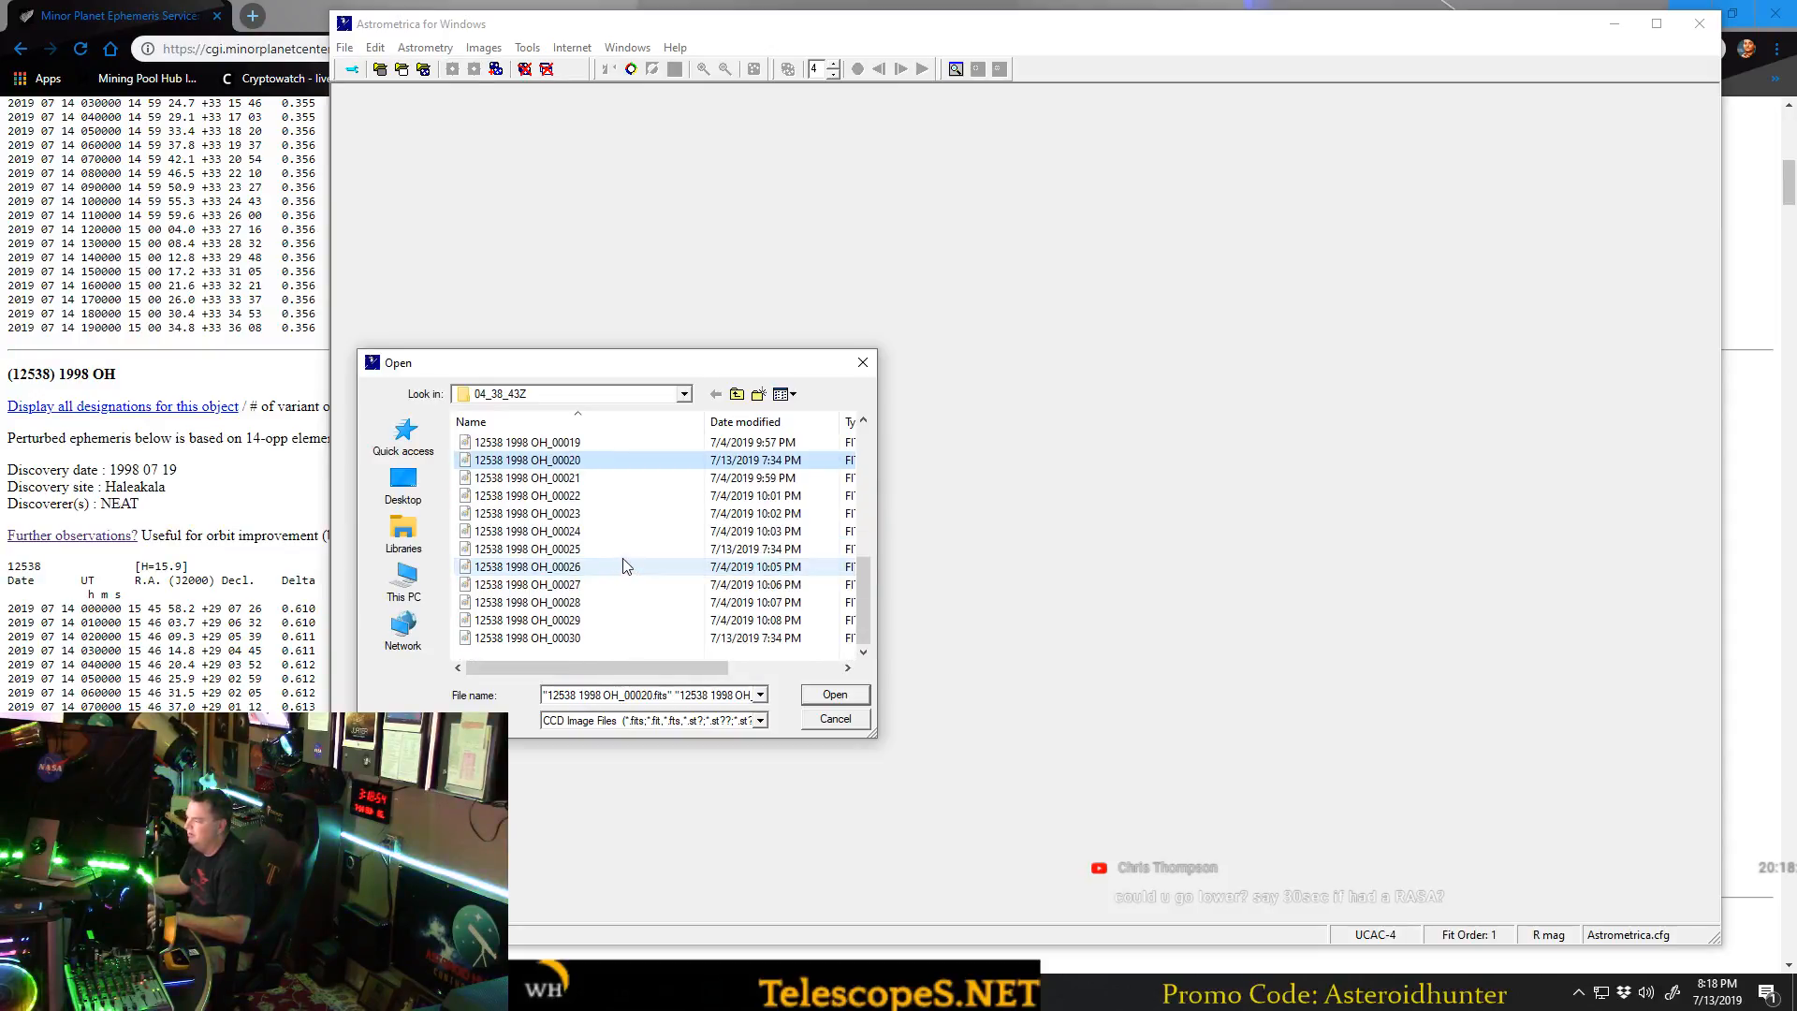
left_click(594, 549, "ctrl")
left_click(584, 639, "ctrl")
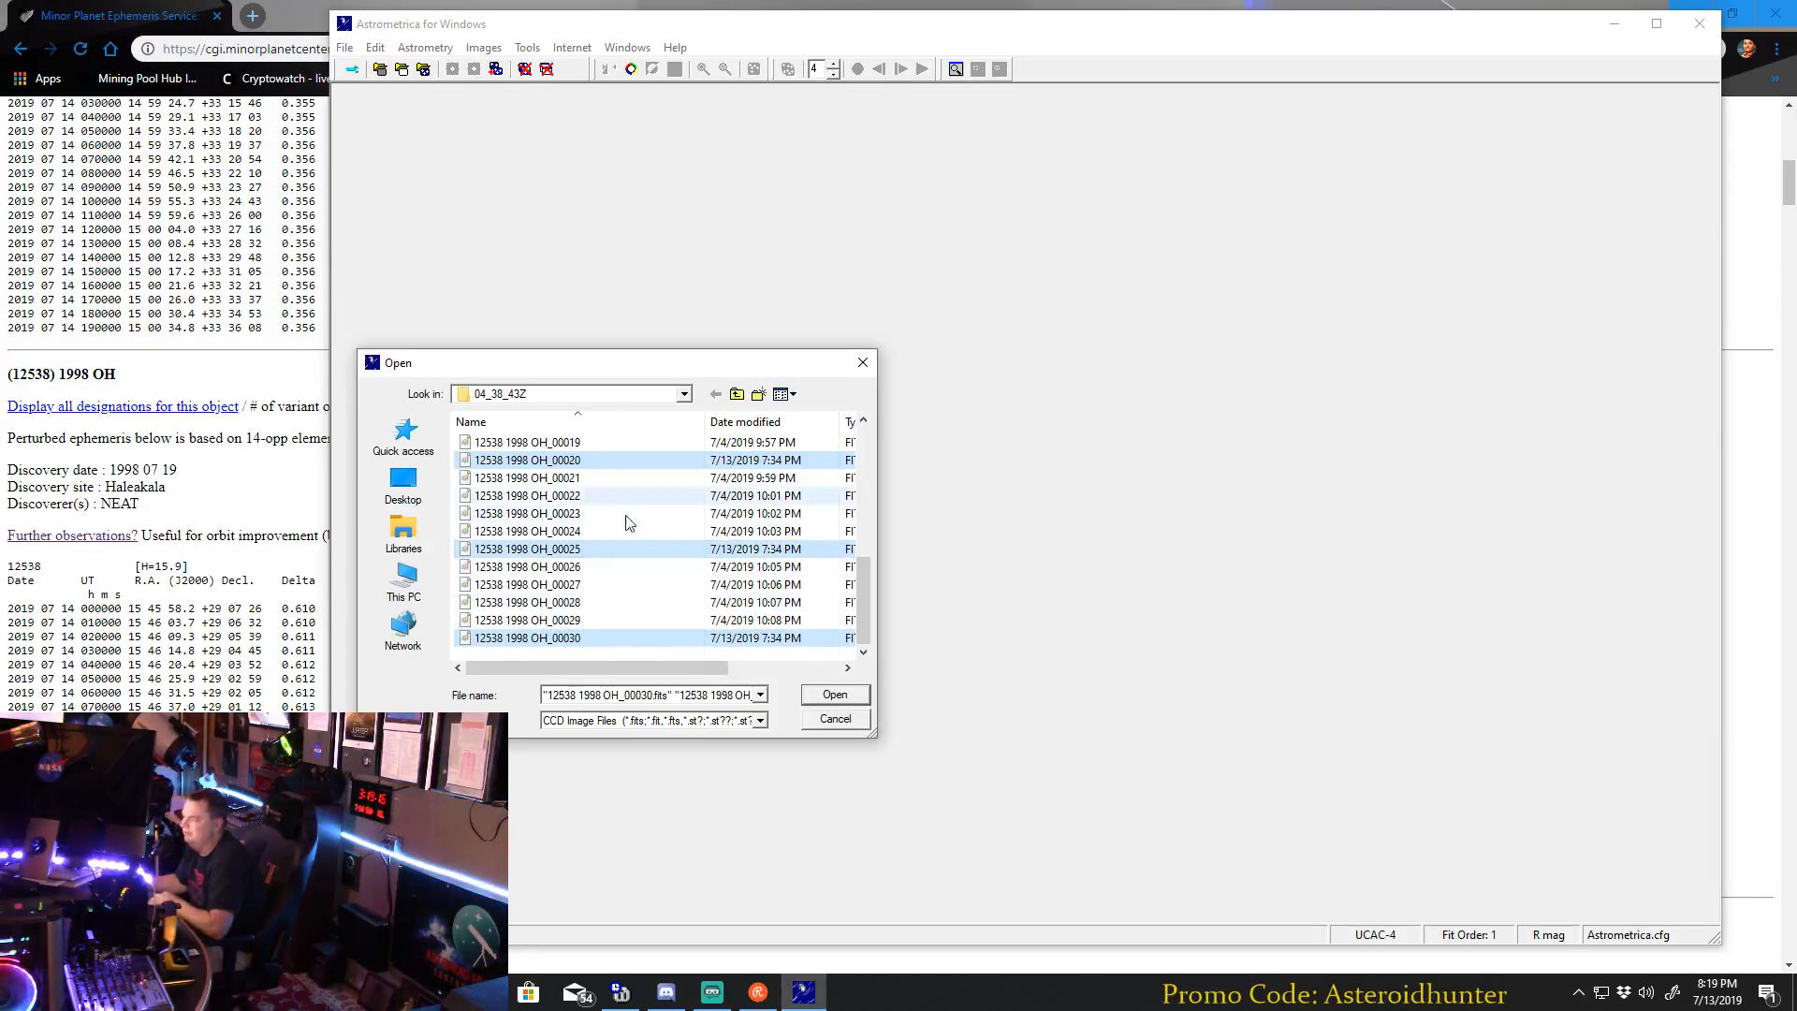
Check the selection of every fifth image in the folder and load the selected files.
scroll(709, 547, "up", 1)
scroll(709, 547, "up", 5)
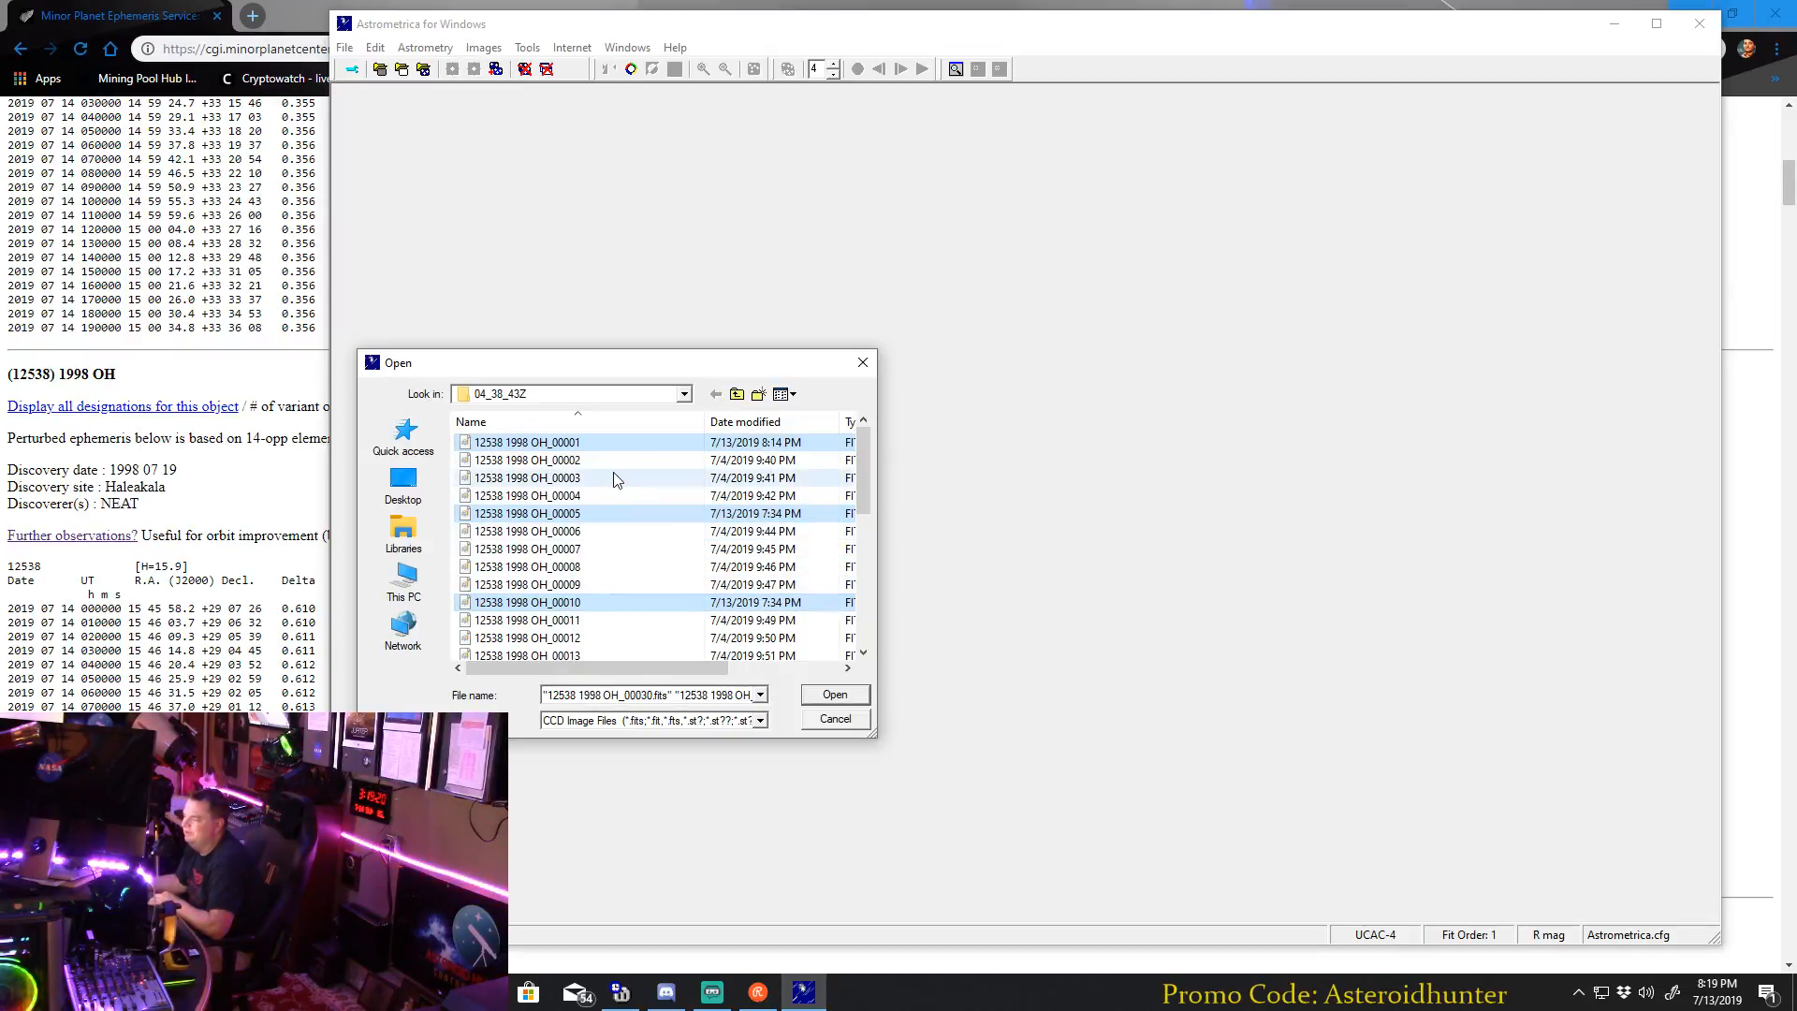
scroll(643, 530, "down", 3)
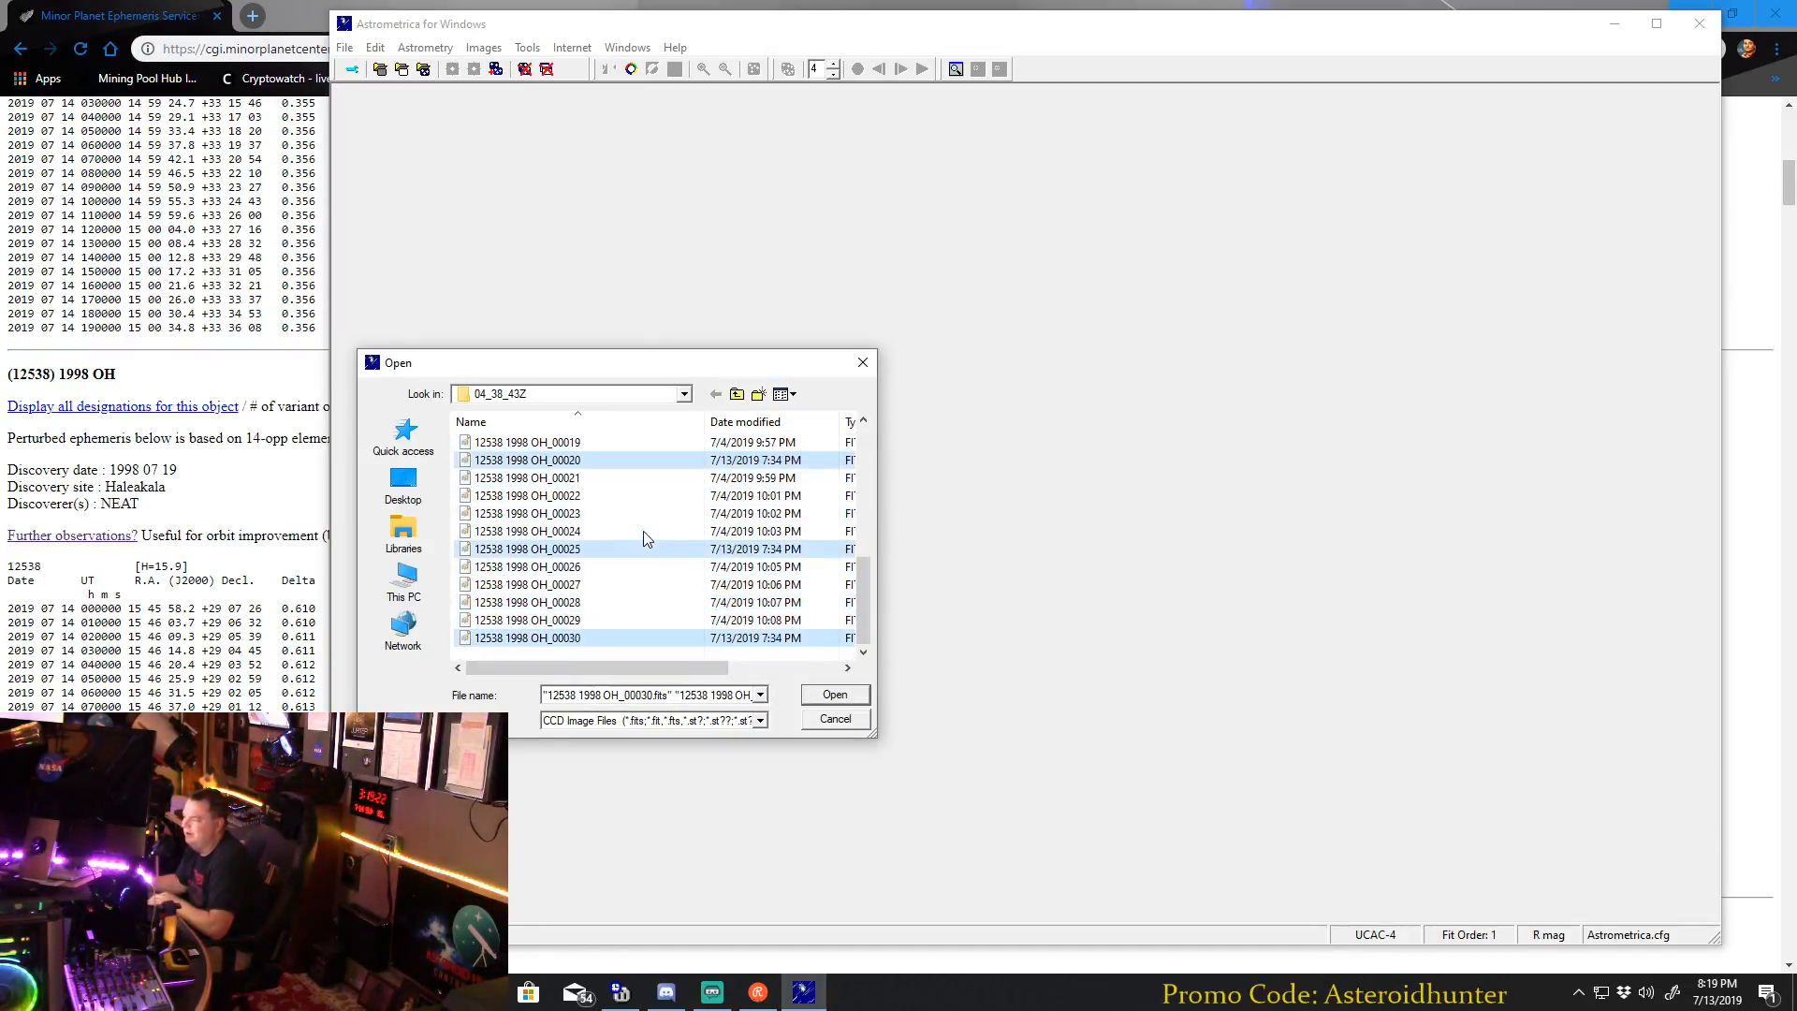
scroll(643, 531, "up", 3)
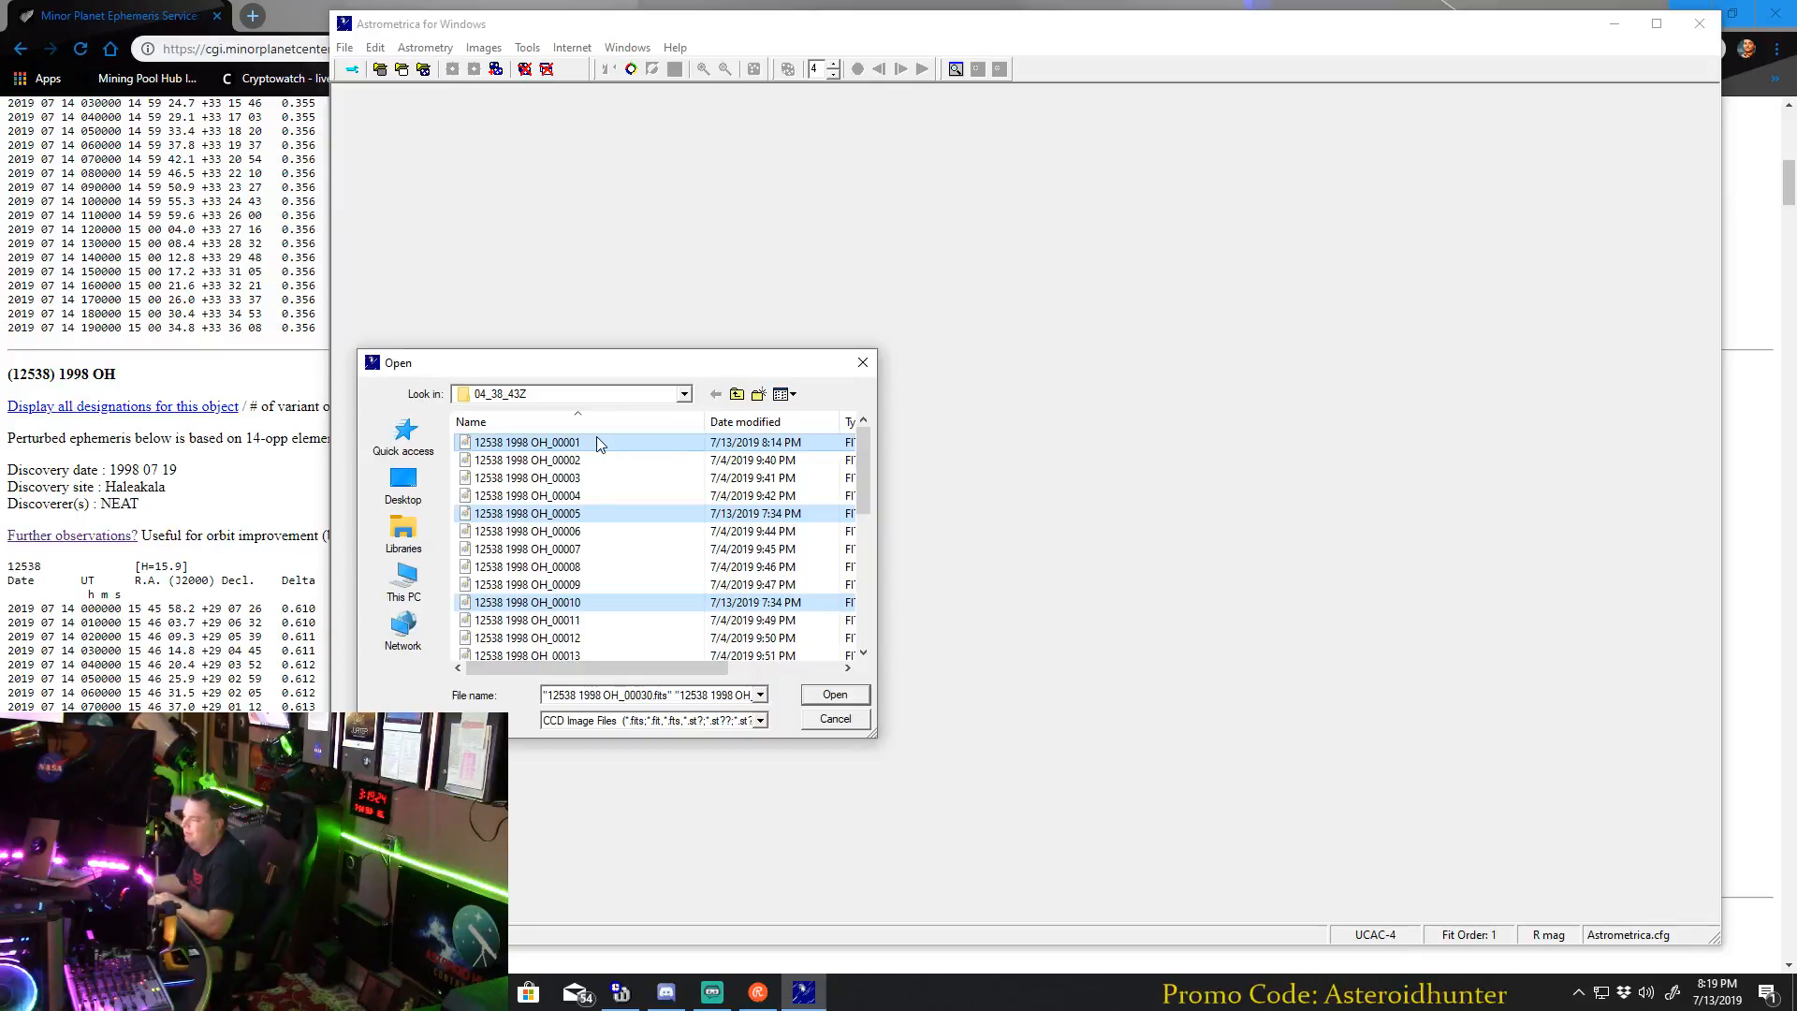
scroll(660, 580, "down", 5)
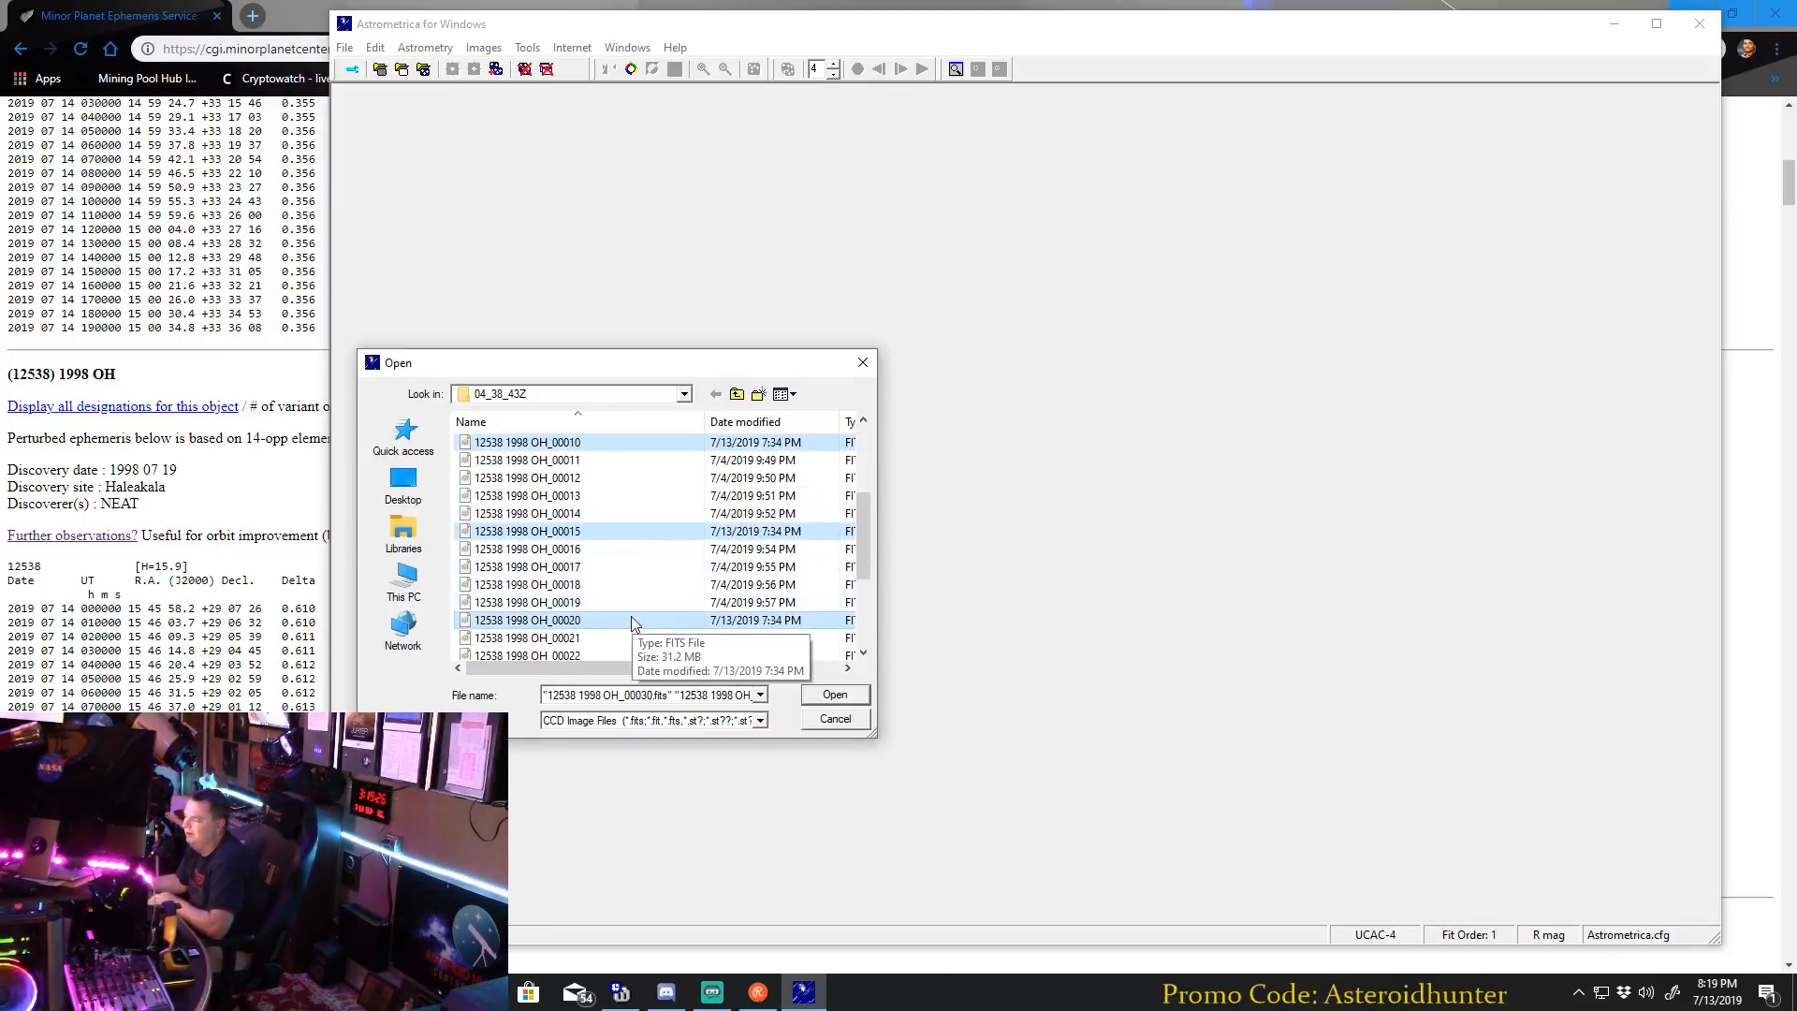
scroll(693, 543, "down", 1)
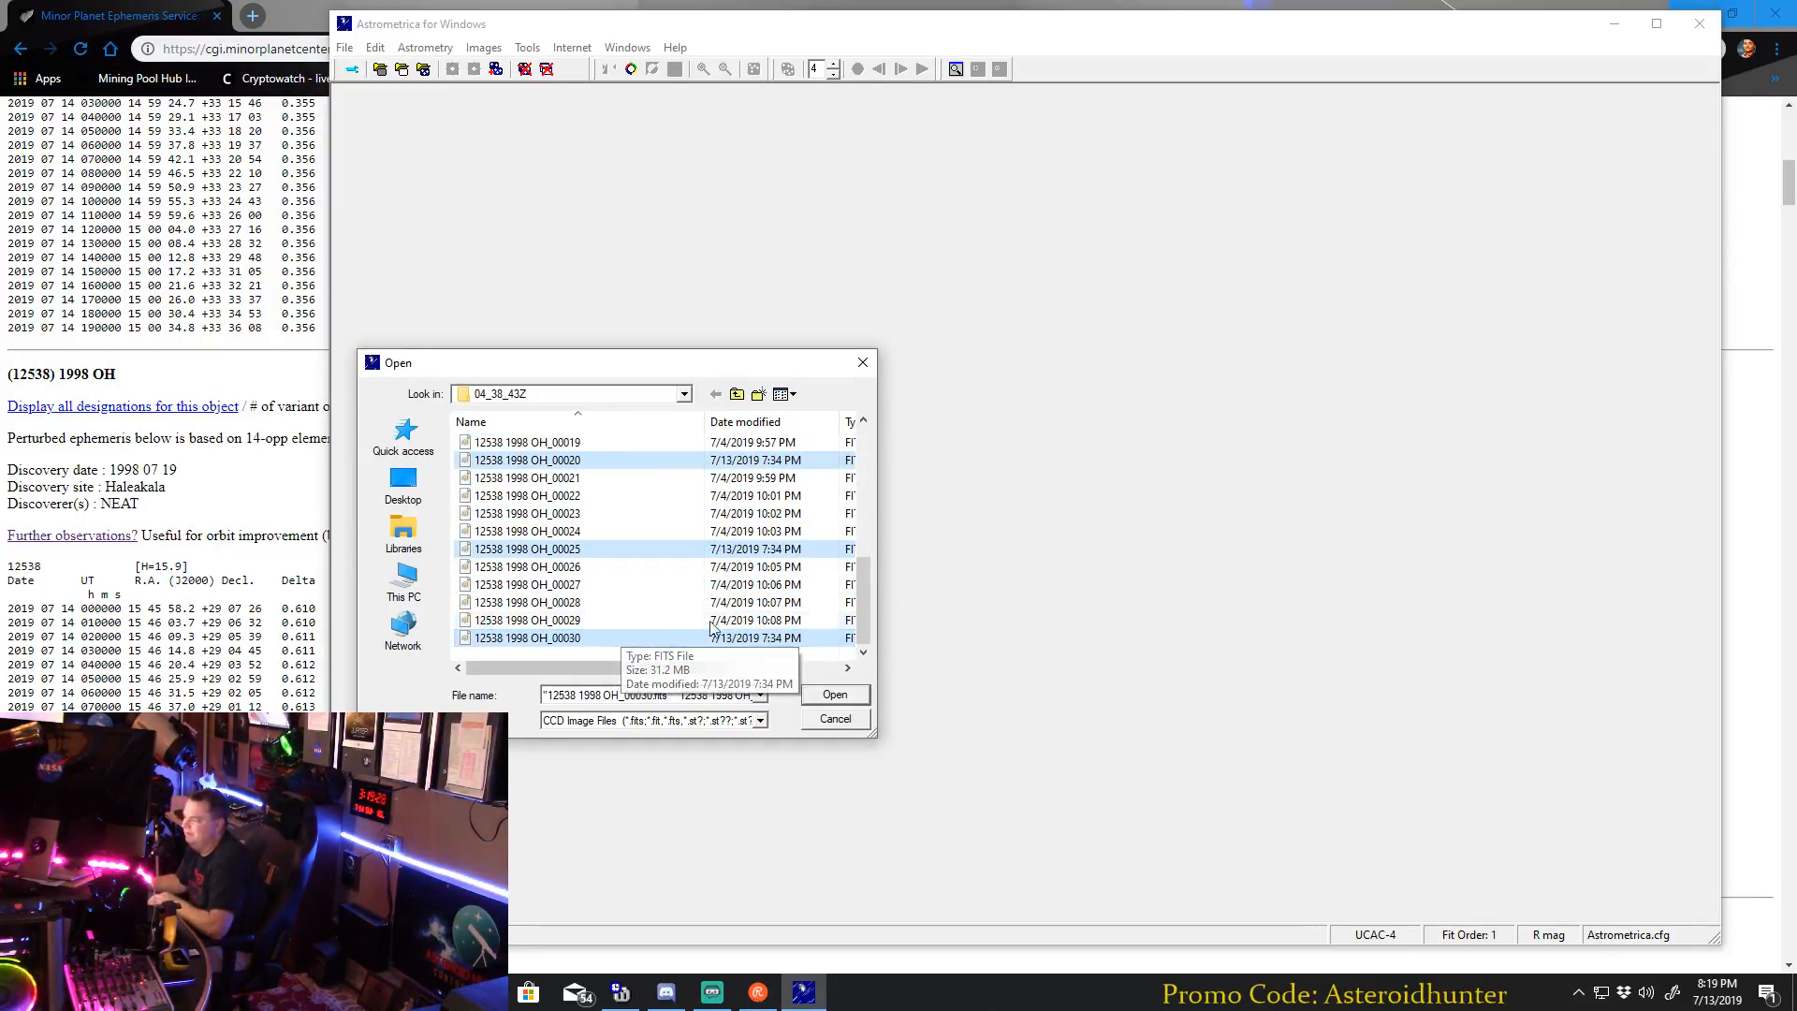
left_click(835, 694)
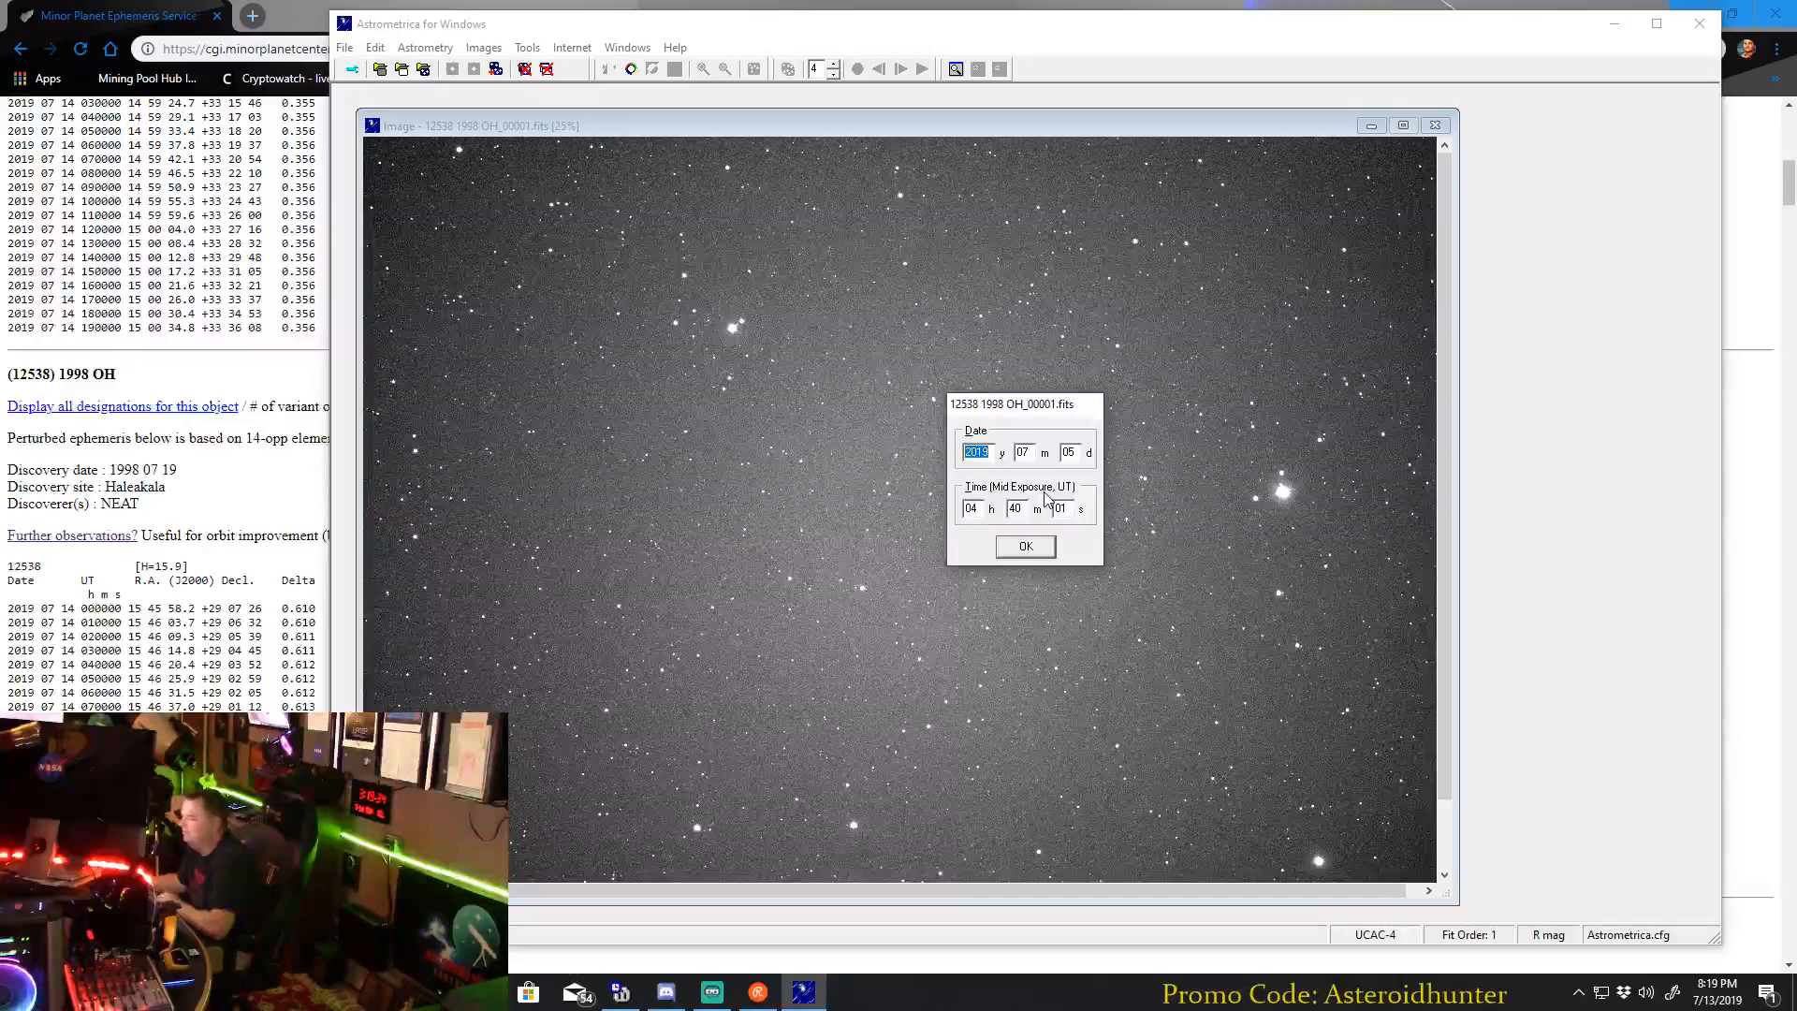
Accept the date and mid-exposure time of each image in the loaded 12538 1998 OH series.
left_click(1025, 549)
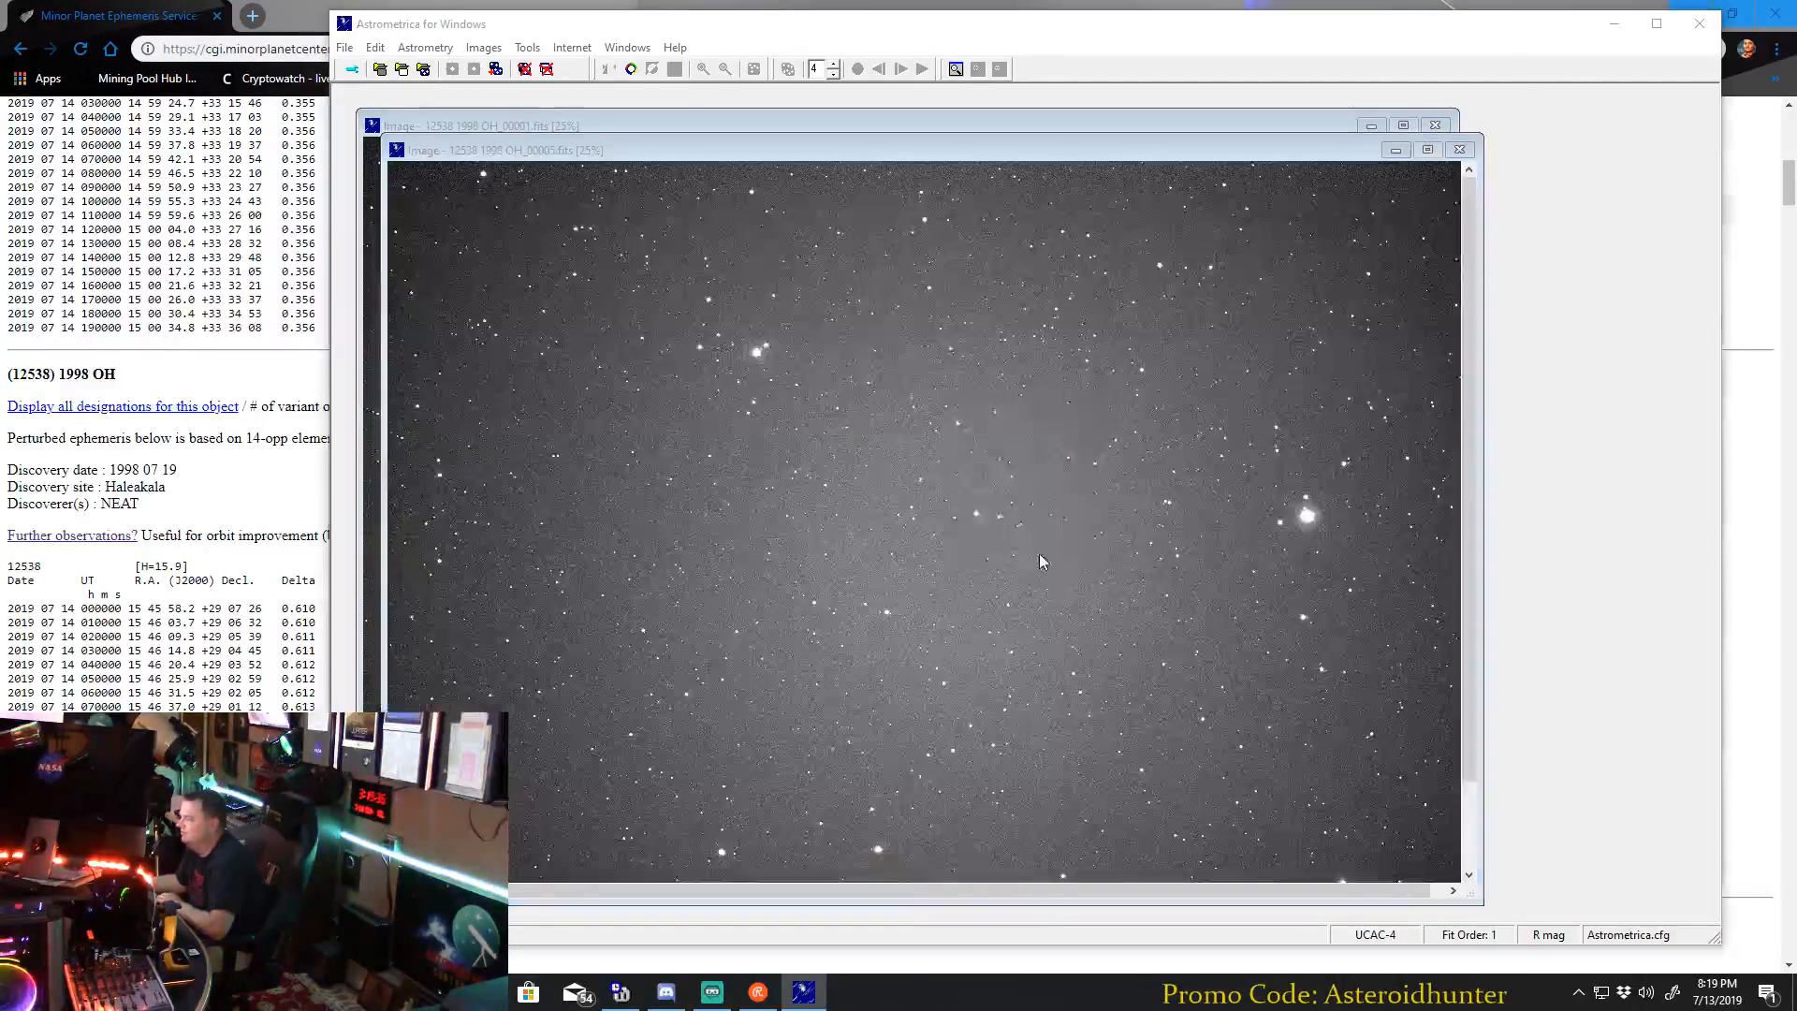
left_click(1039, 553)
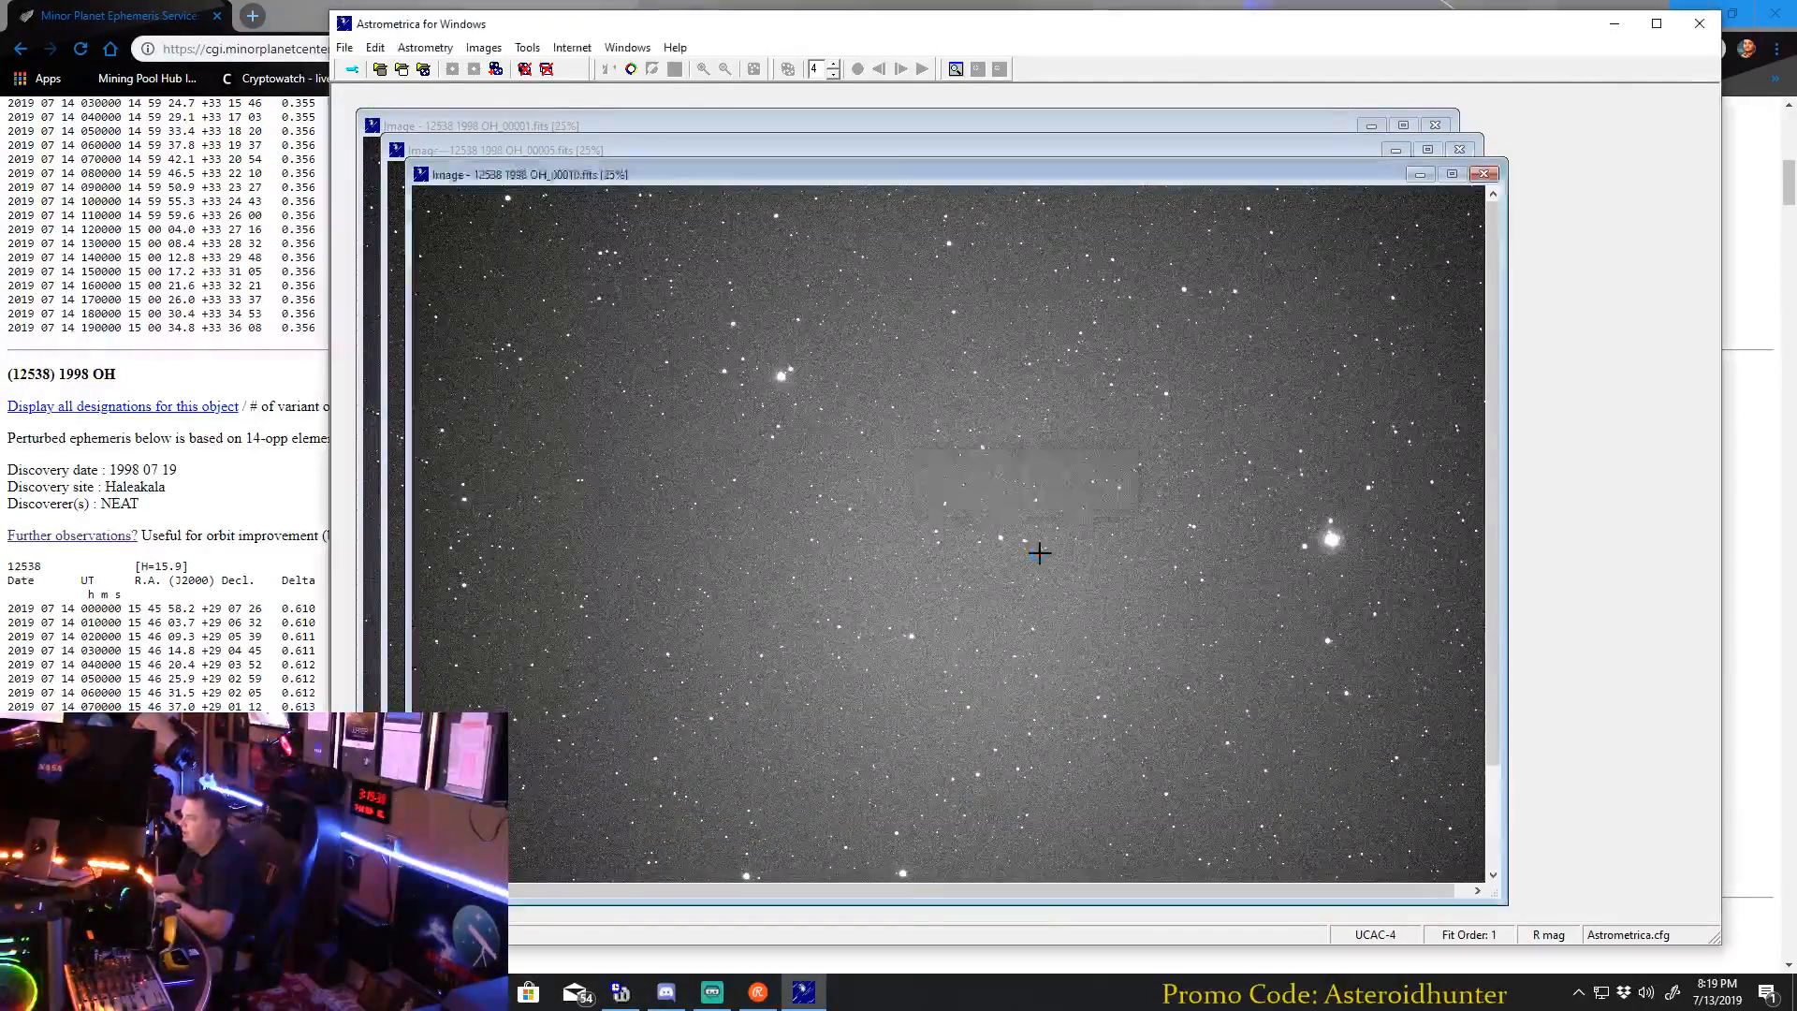
left_click(1039, 553)
left_click(1040, 554)
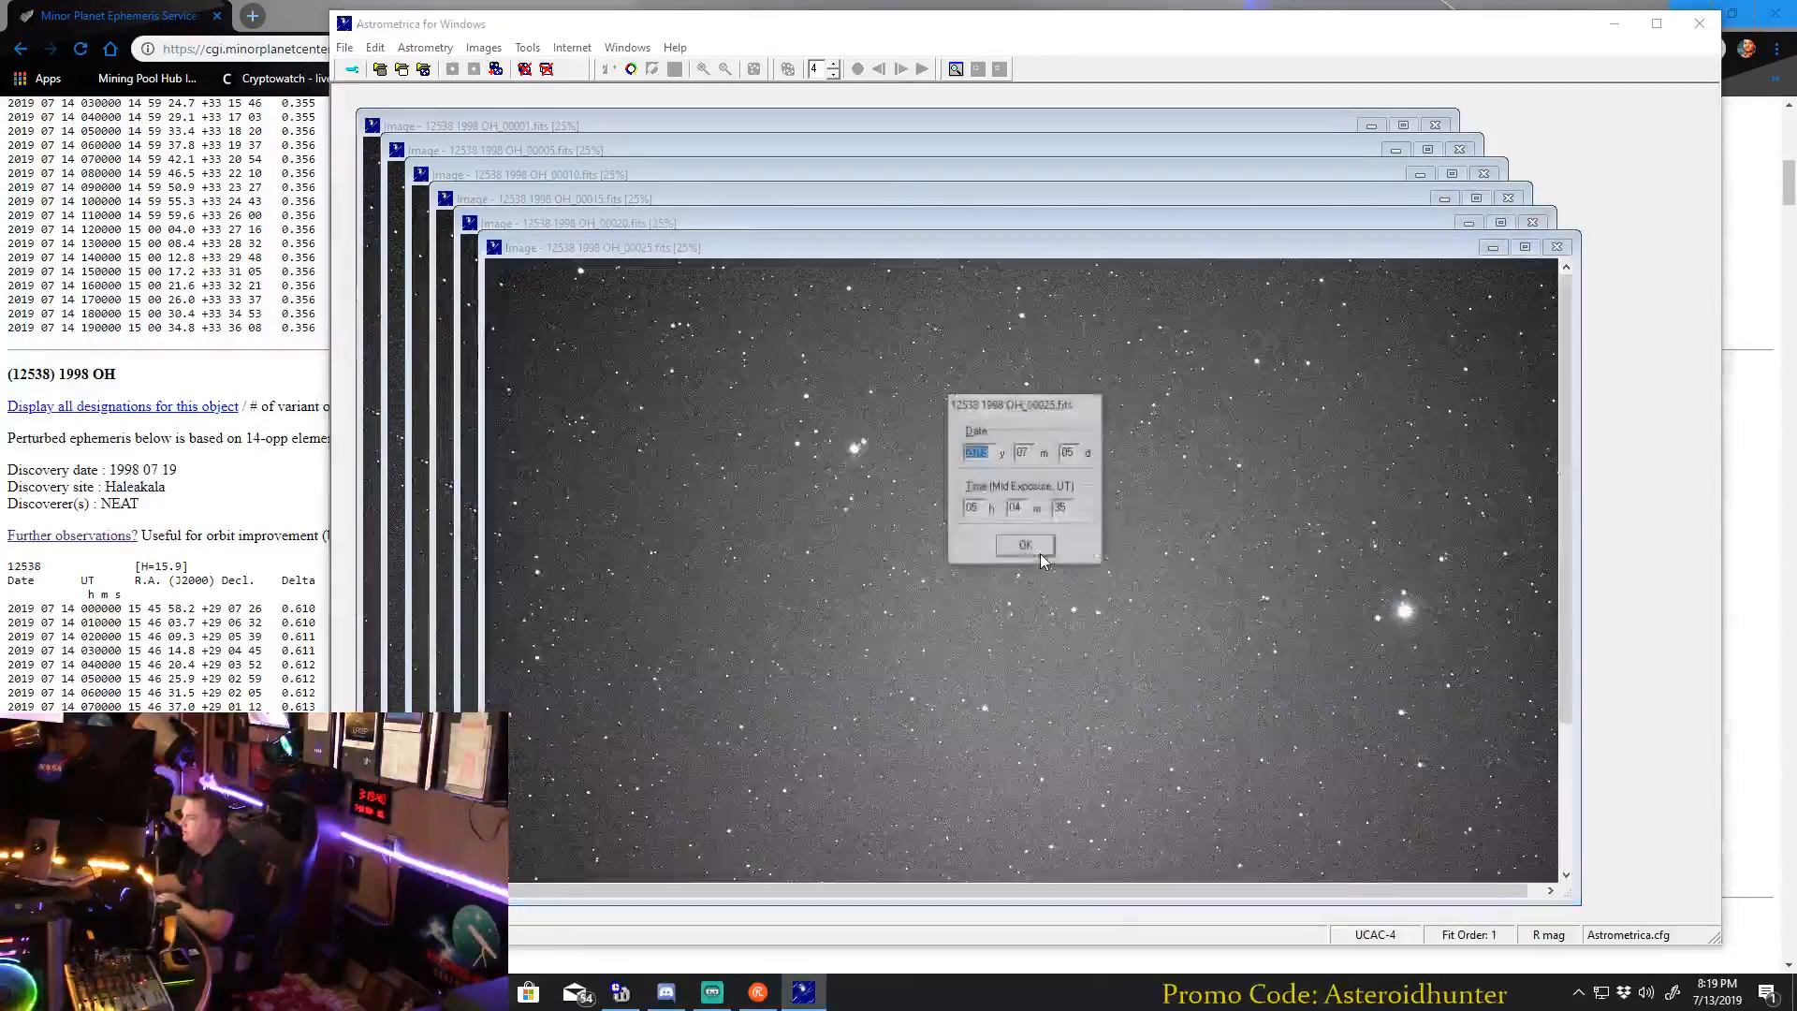
left_click(1038, 552)
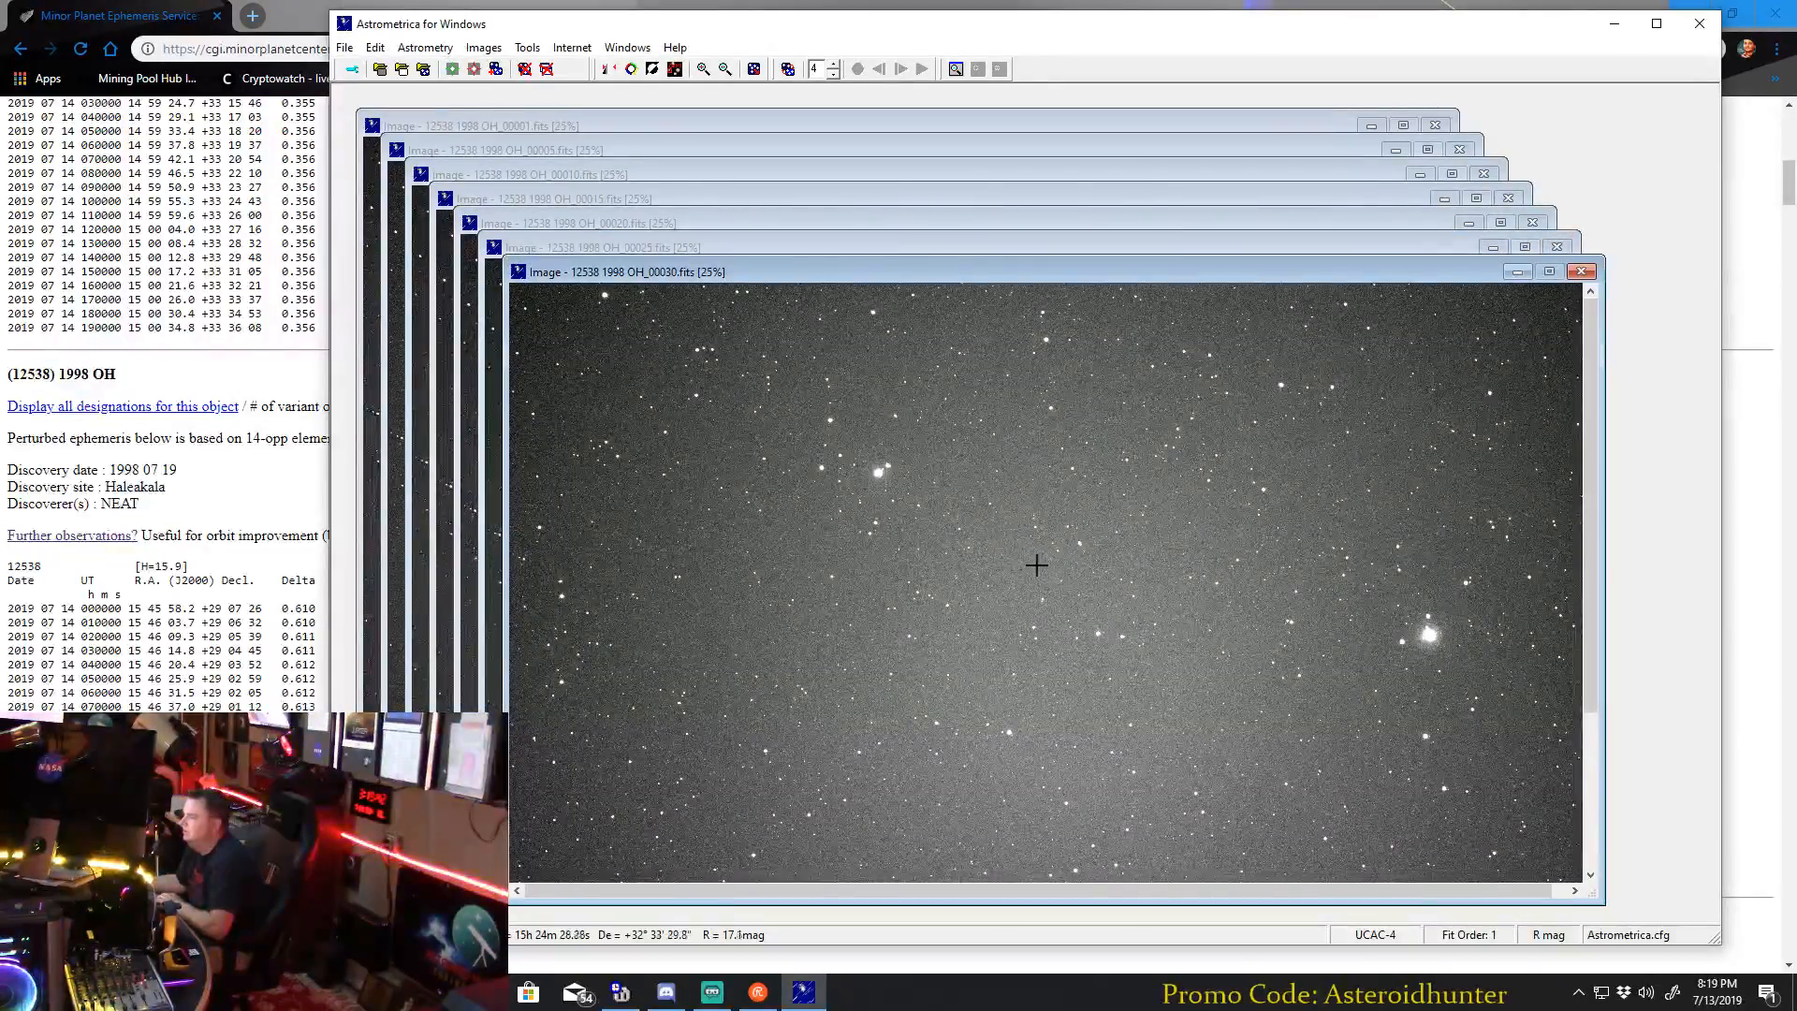
Bring the image 12538 1998 OH_00001.fits to the front and move its window clear of the stacked images.
left_click(522, 127)
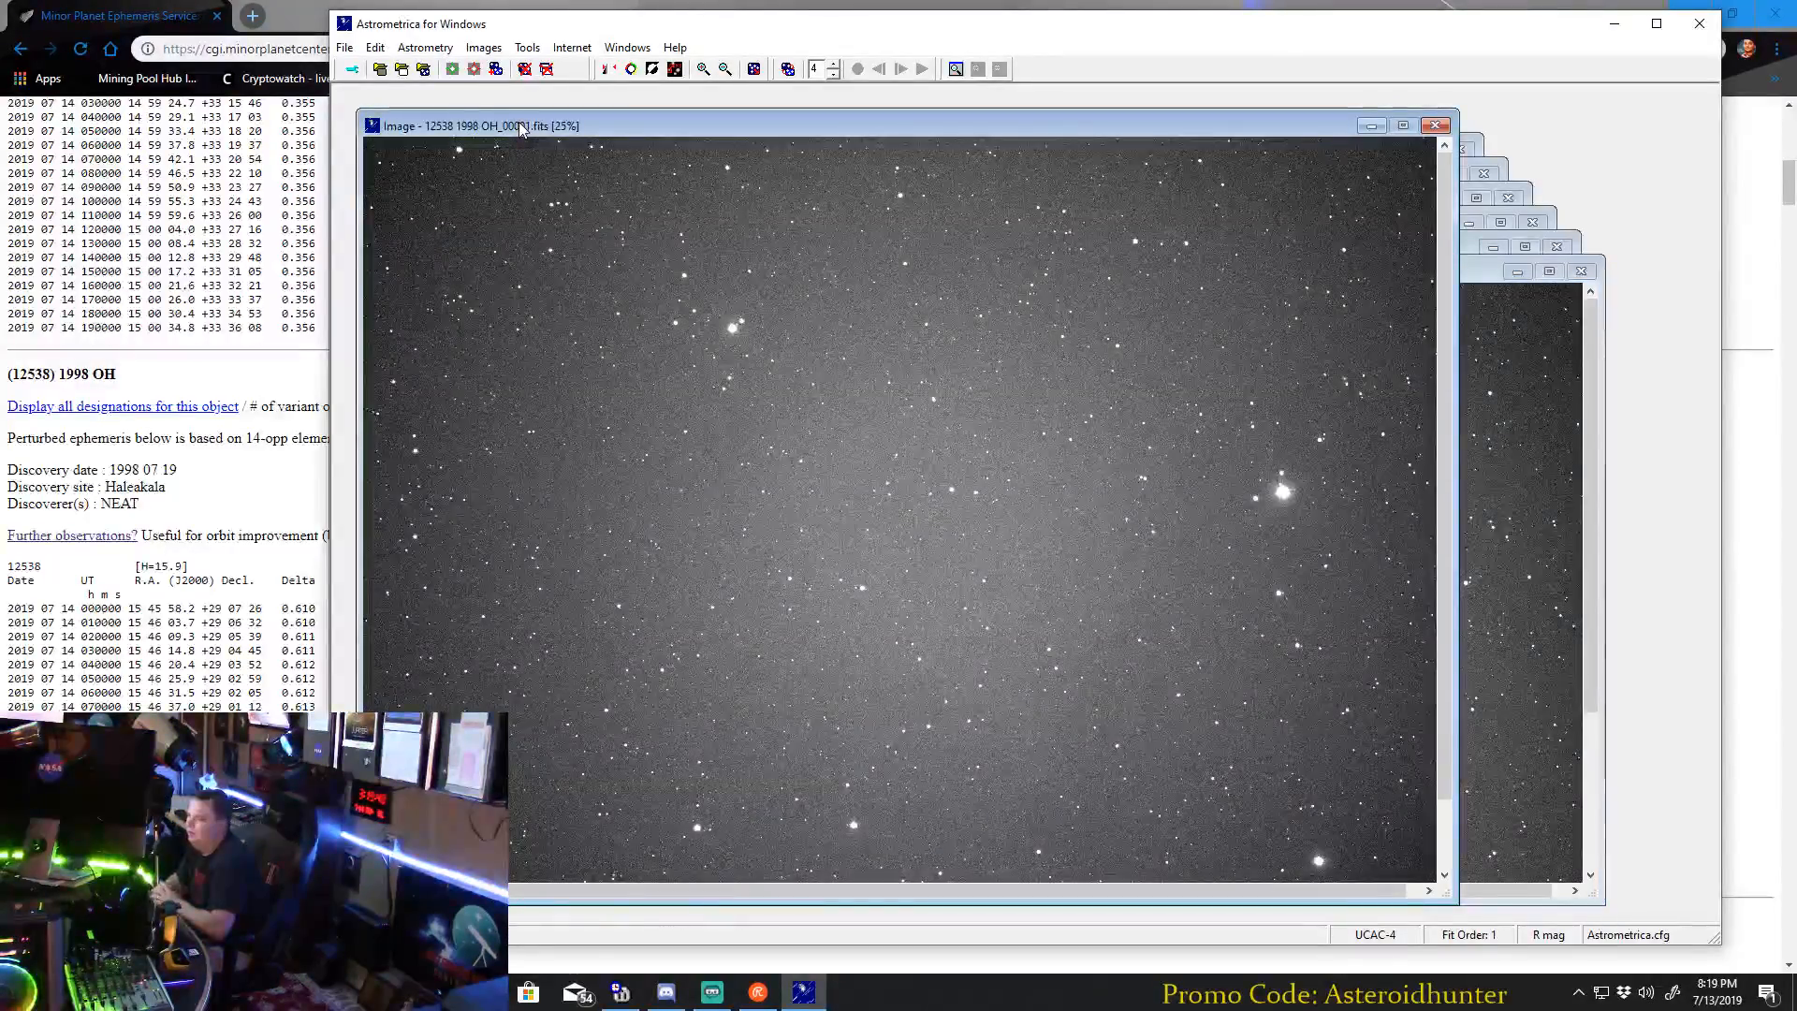
left_click_drag(521, 127, 562, 116)
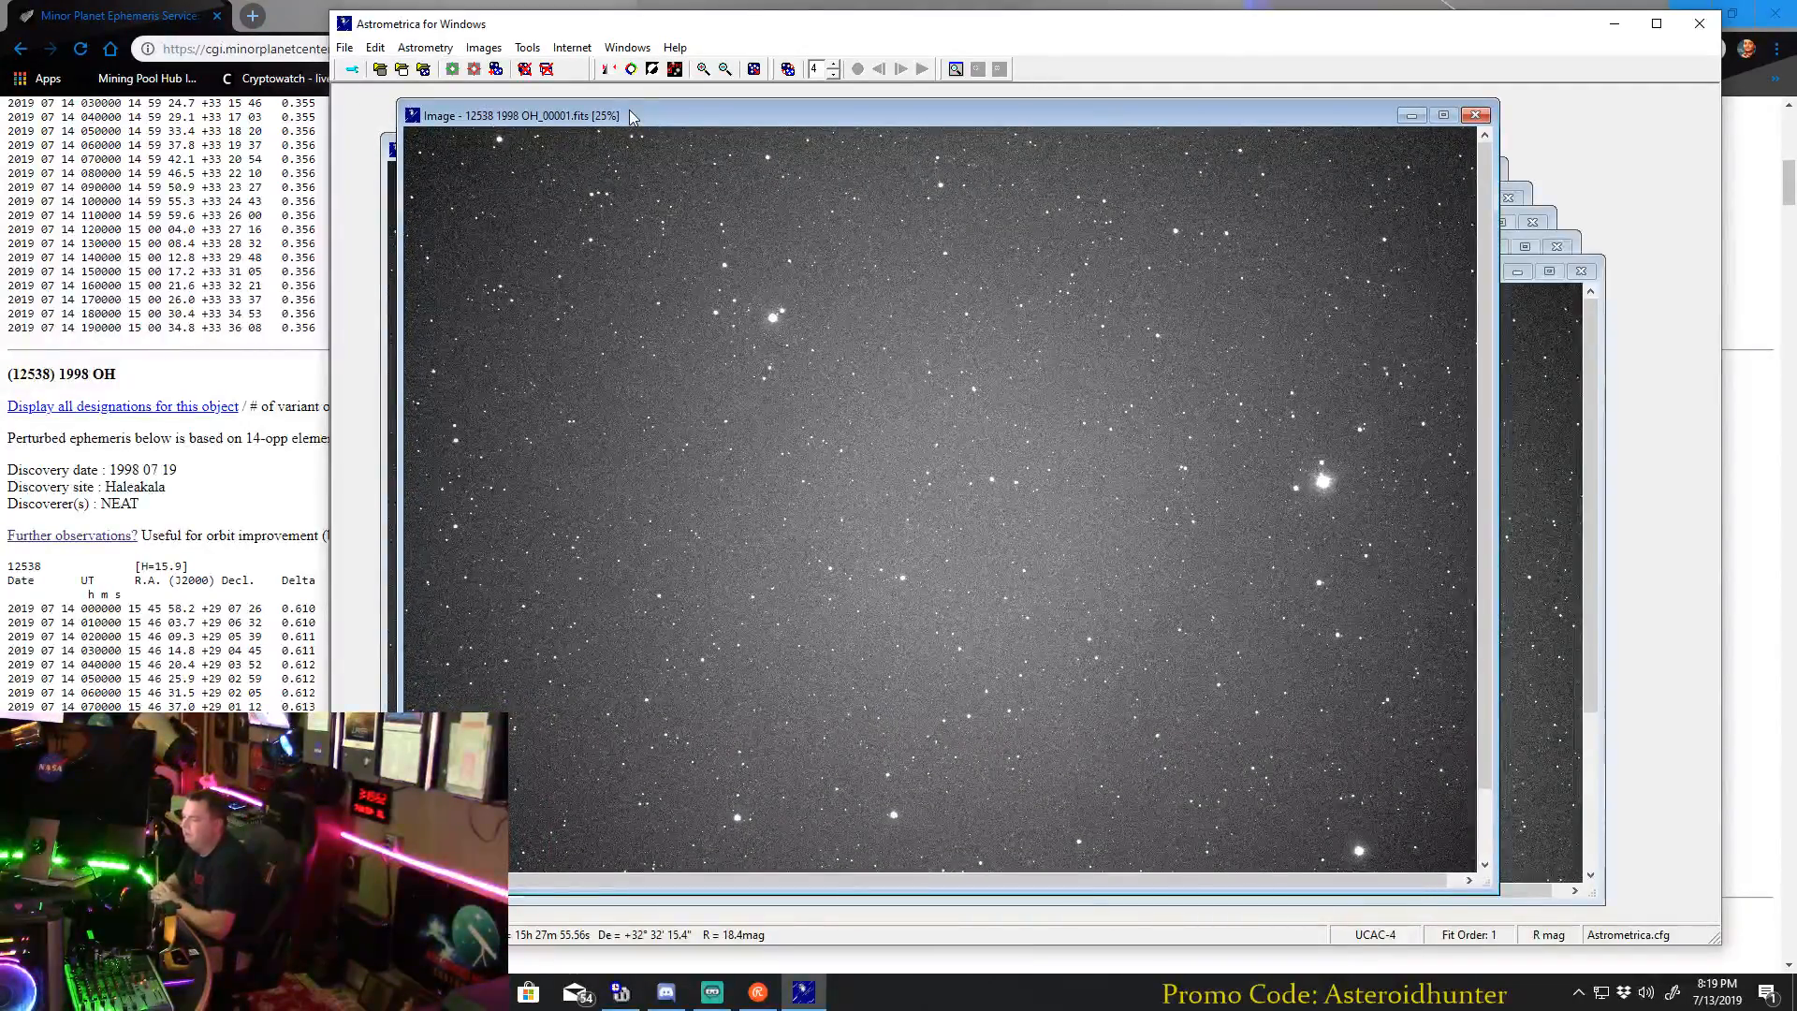
left_click_drag(629, 111, 649, 101)
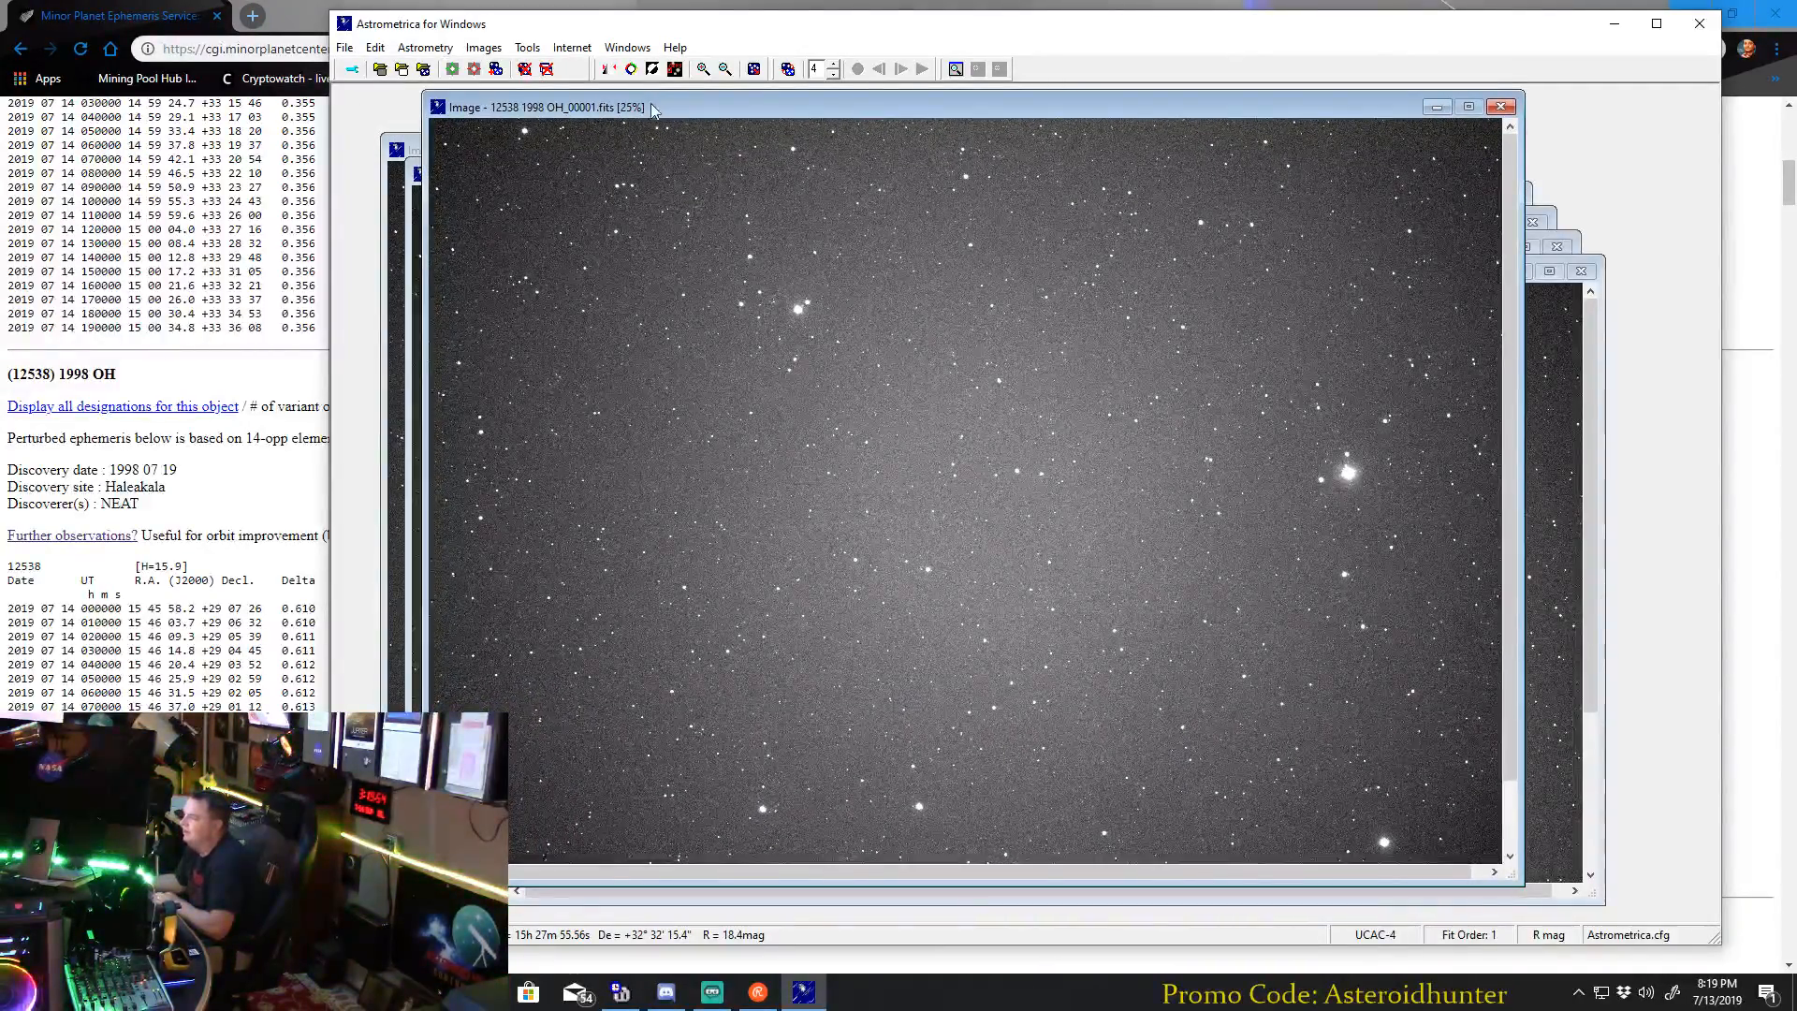
Check the centre against Astrometry.net's calibration and run astrometric data reduction on 12538 1998 OH_00001.fits at RA 15h 23m 42.1s, Dec 32° 24' 40" North.
left_click(454, 70)
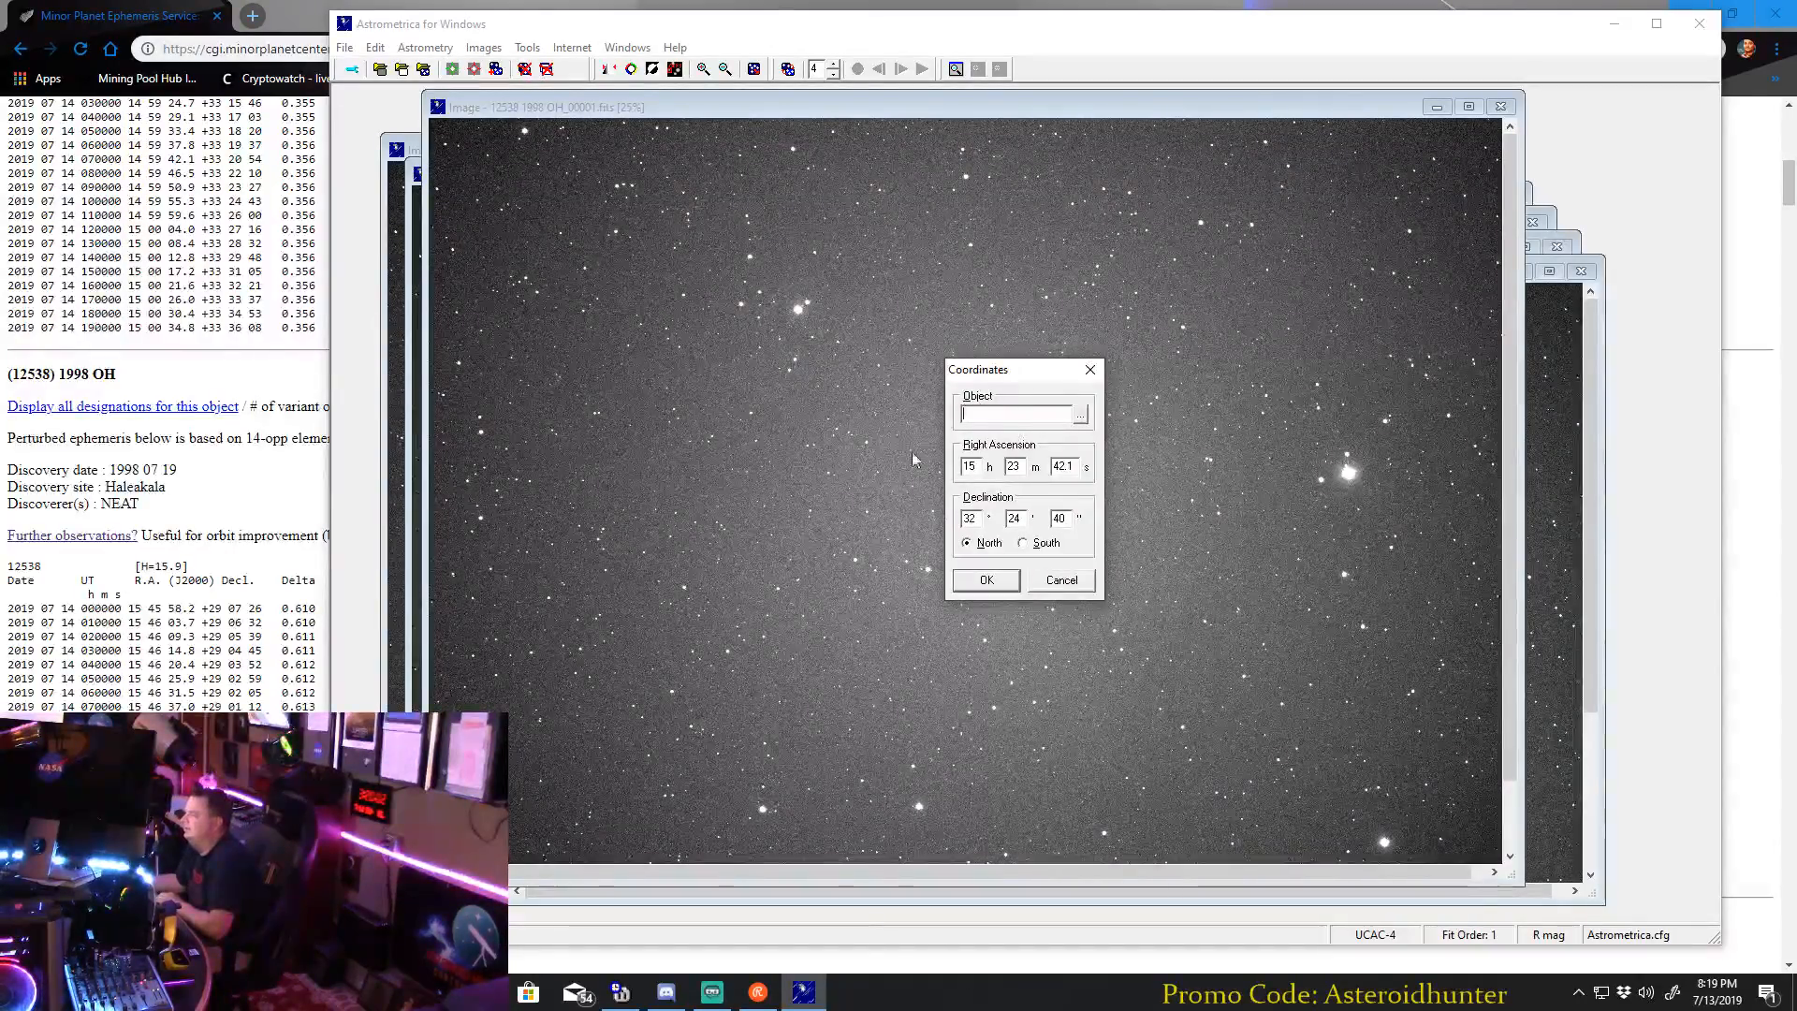
key("Return")
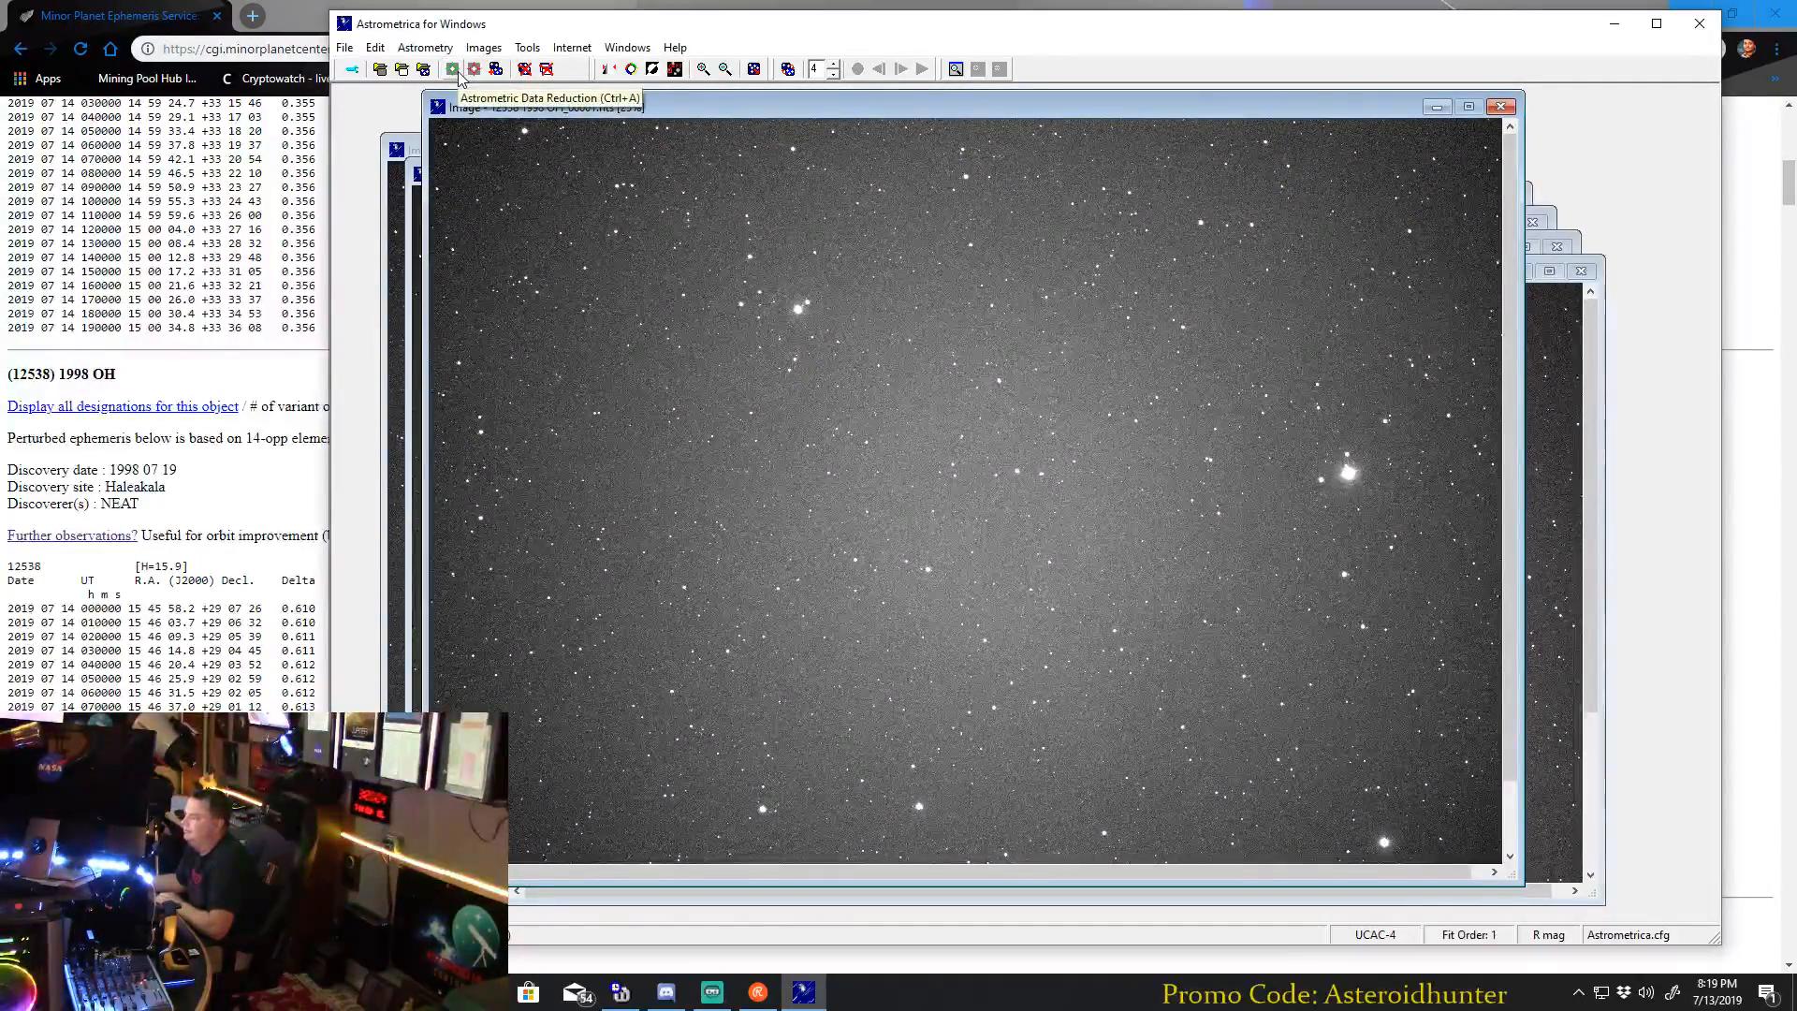
left_click(457, 74)
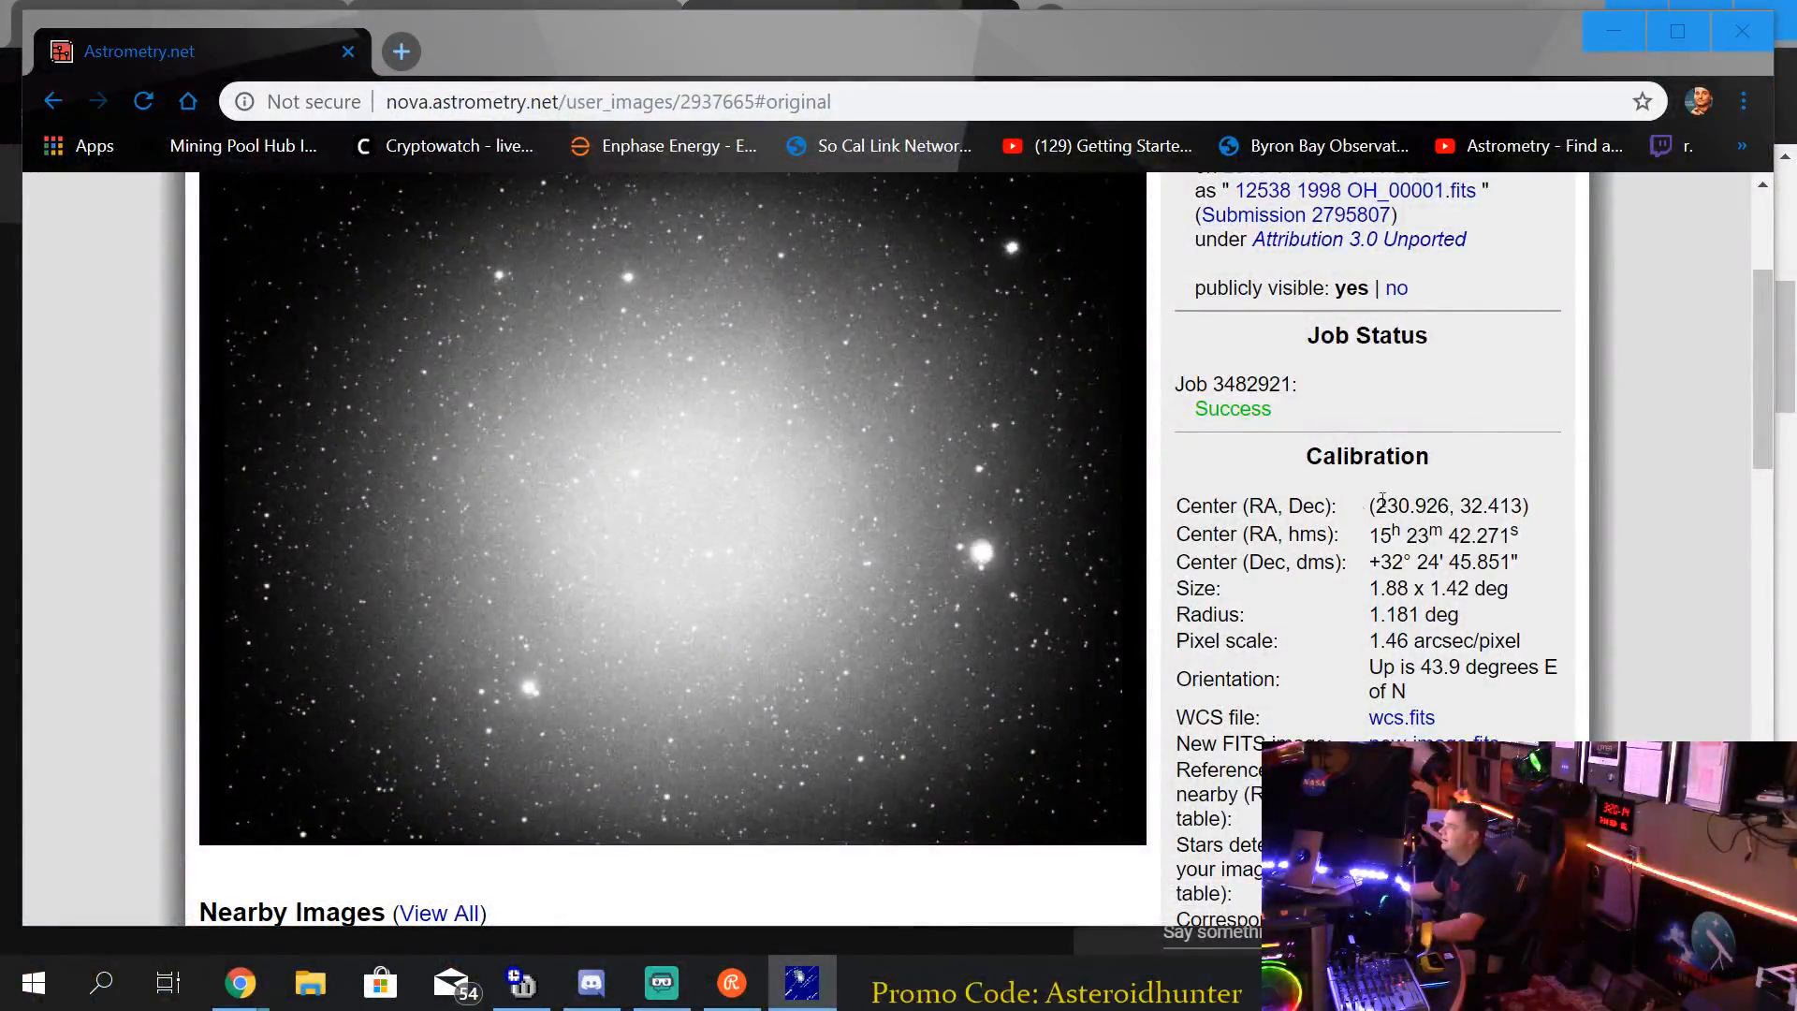
scroll(279, 255, "up", 3)
scroll(878, 481, "down", 3)
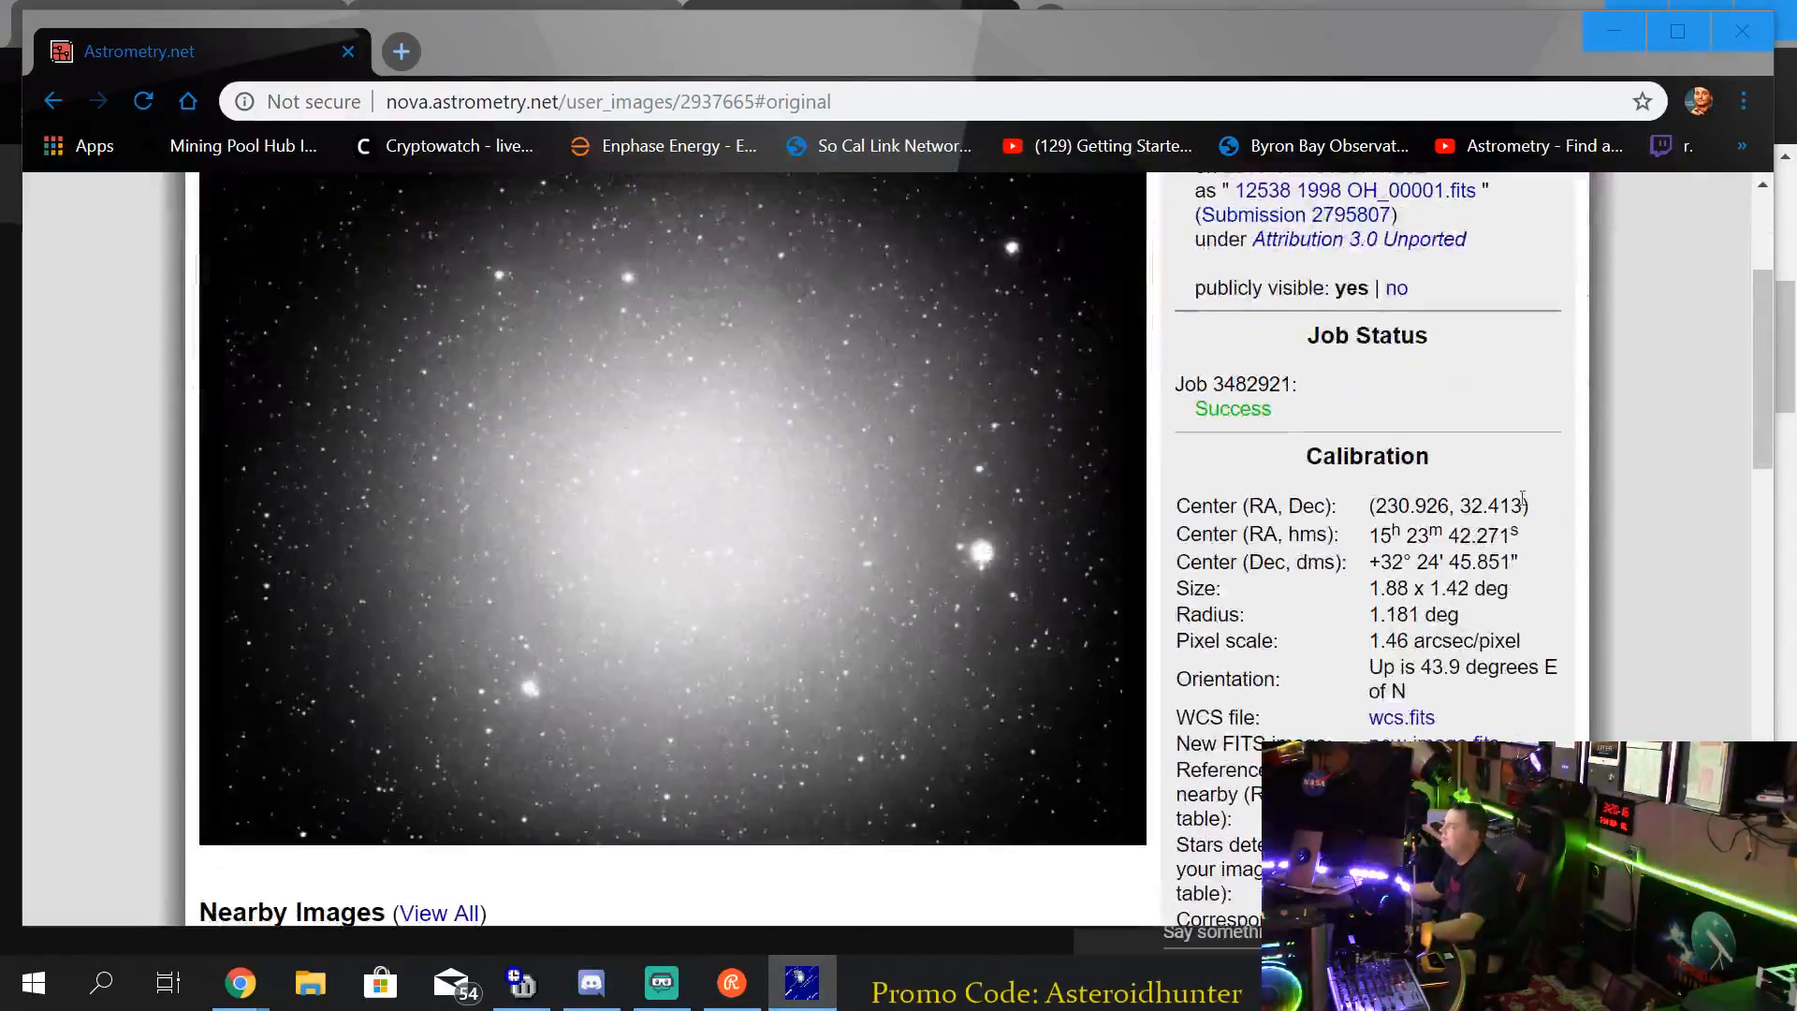
scroll(599, 379, "up", 1)
scroll(599, 379, "down", 1)
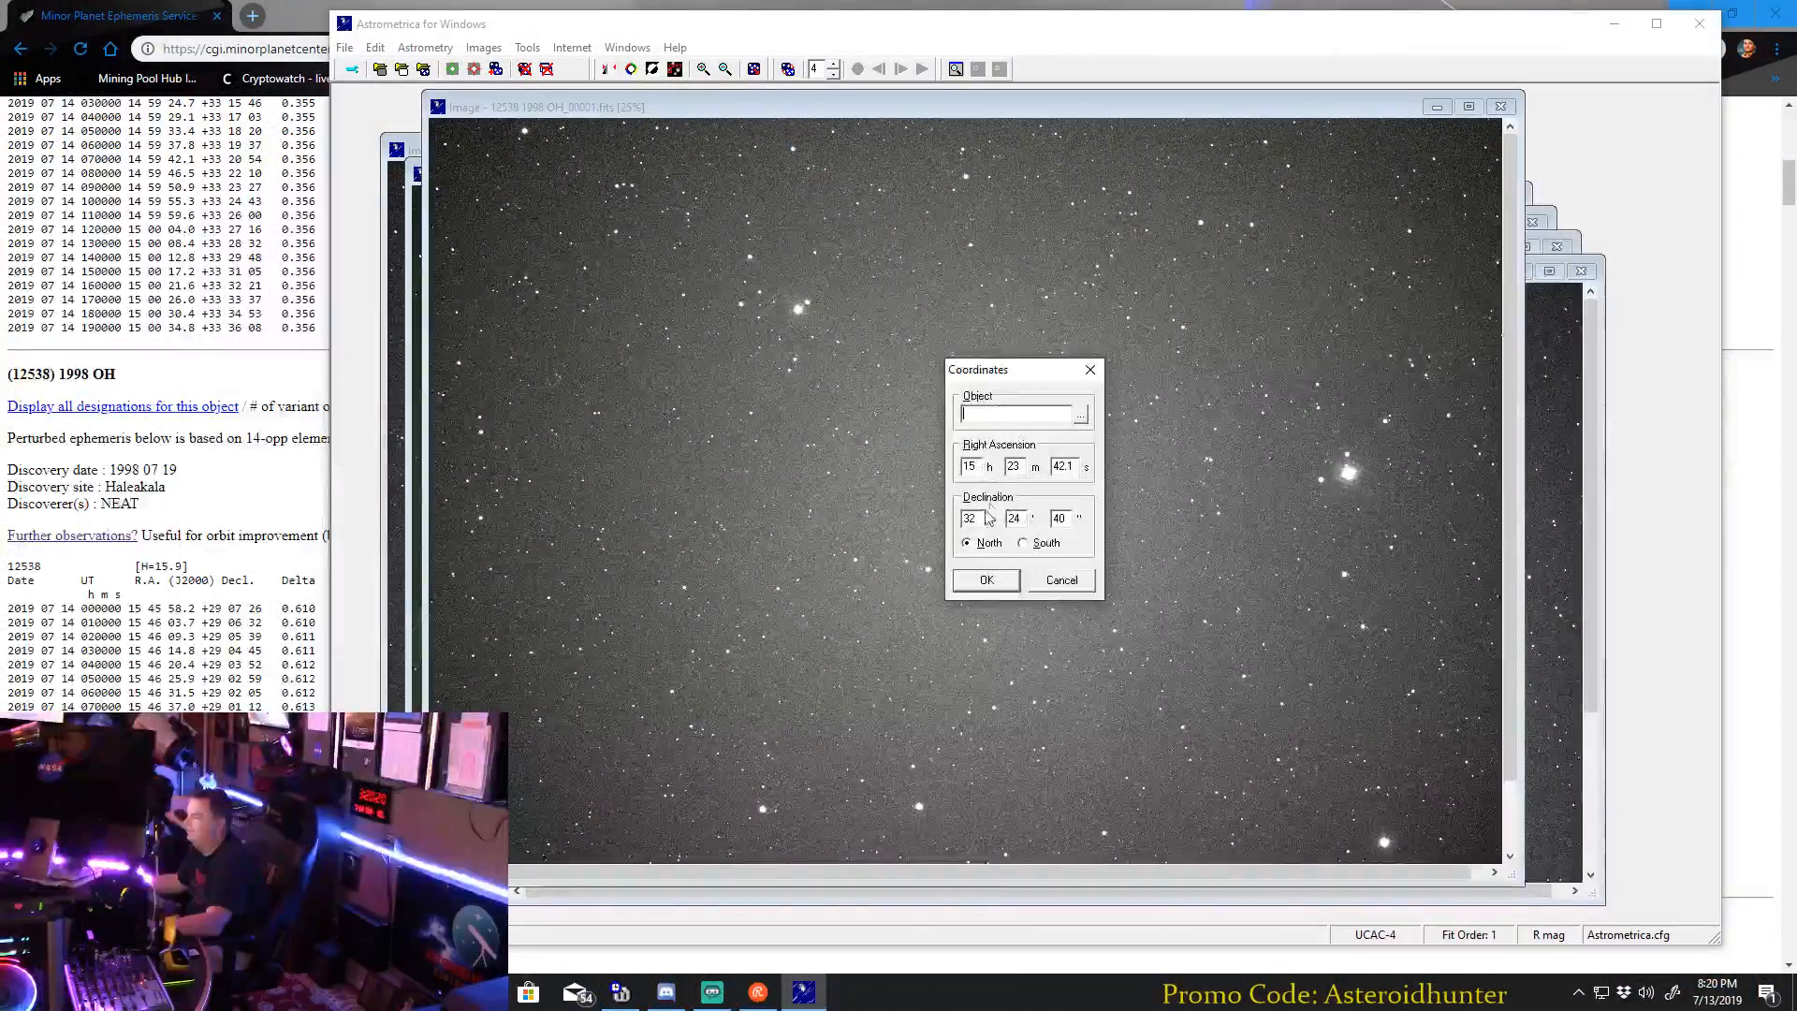
left_click(1002, 579)
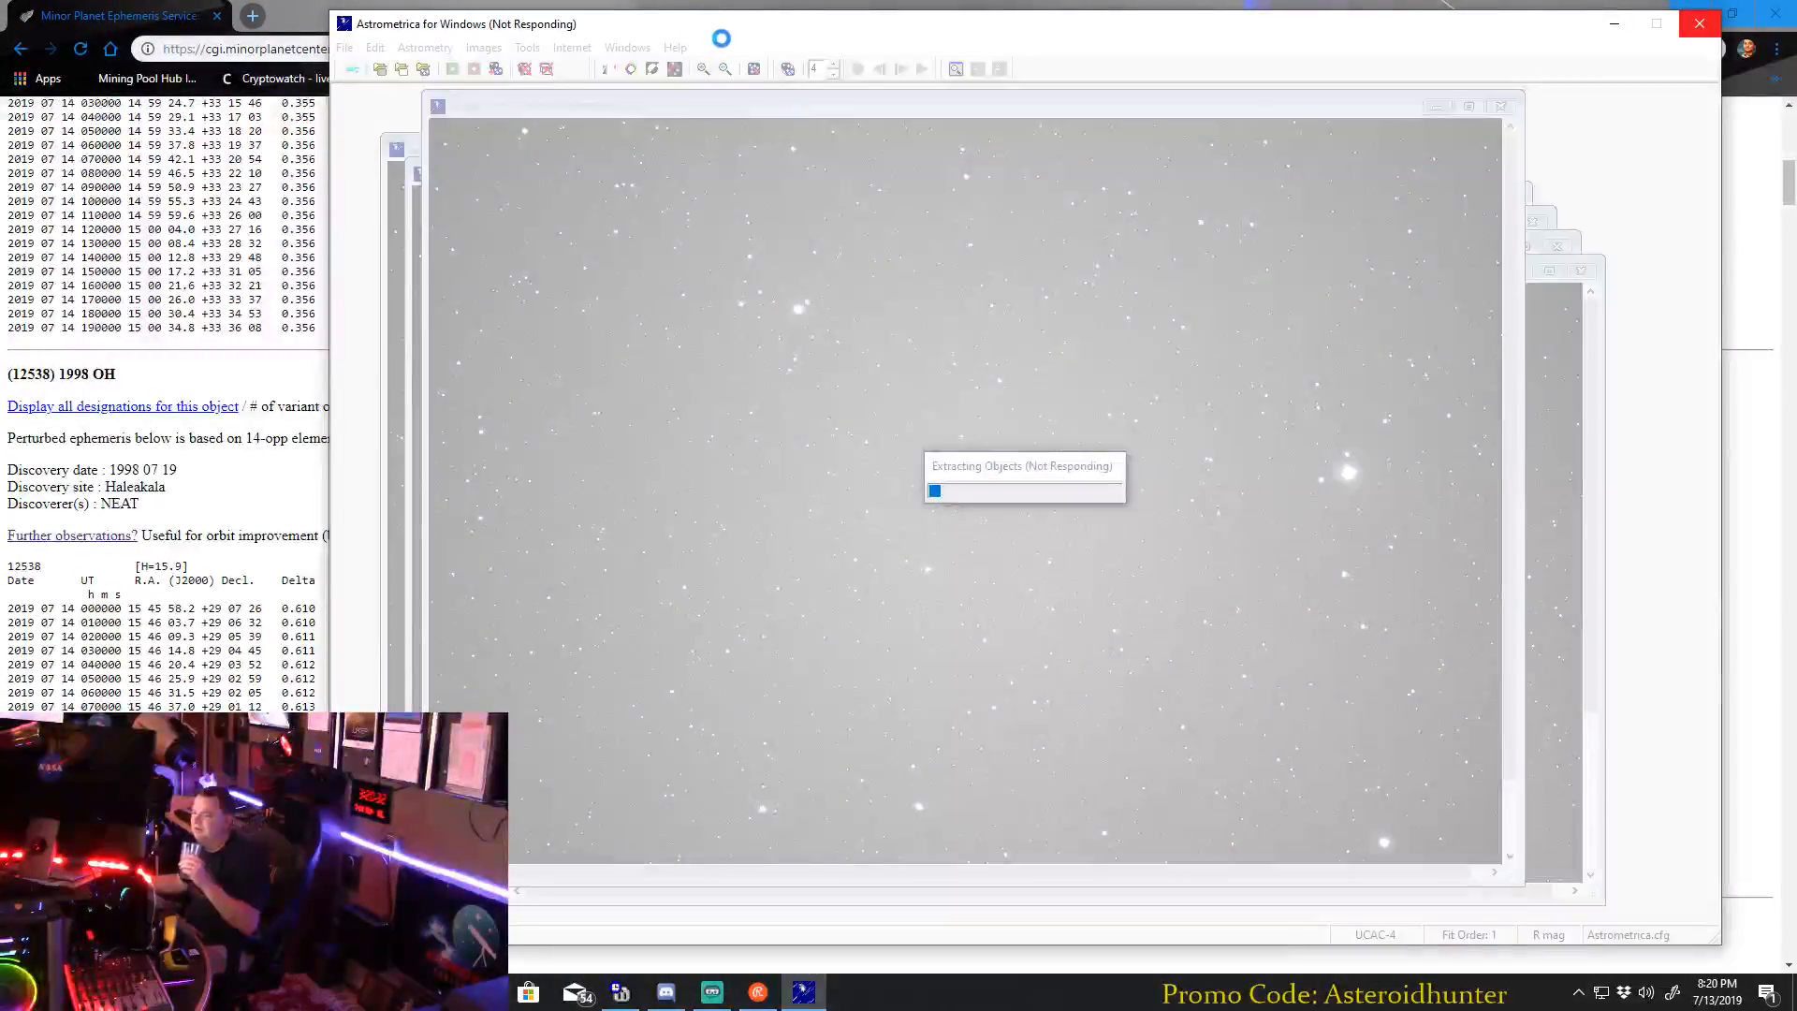
left_click_drag(718, 38, 760, 32)
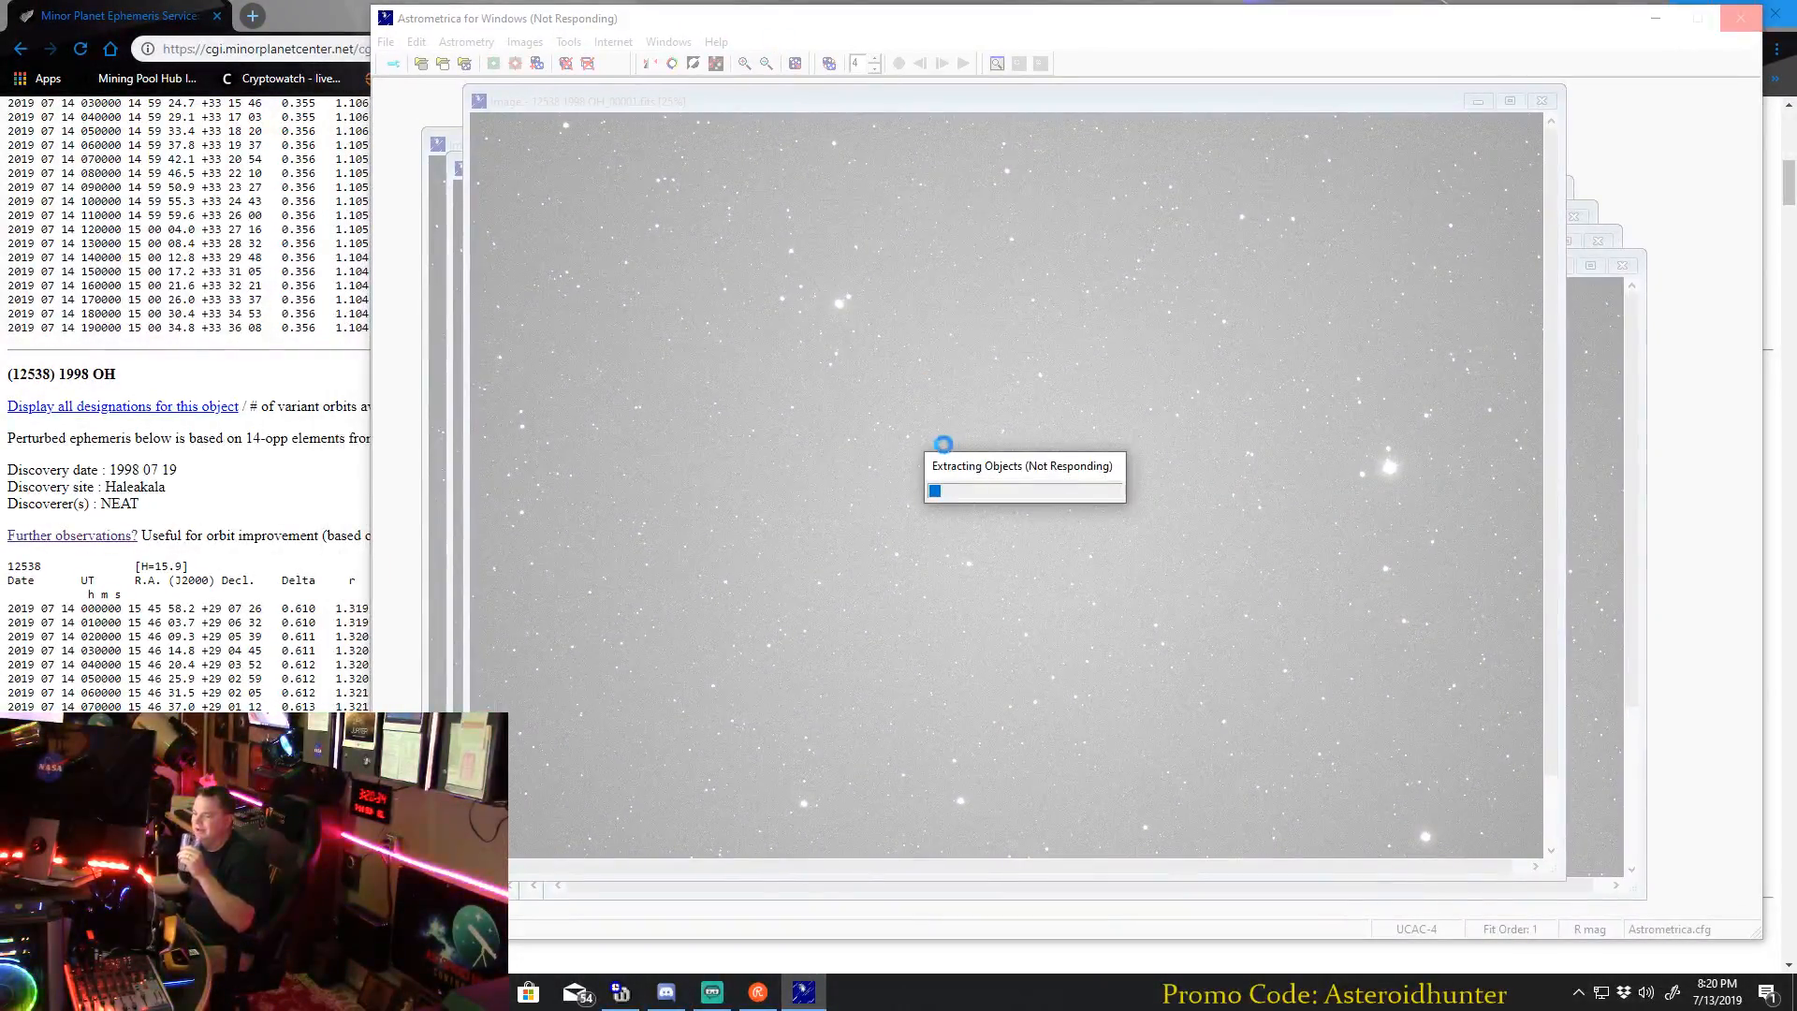
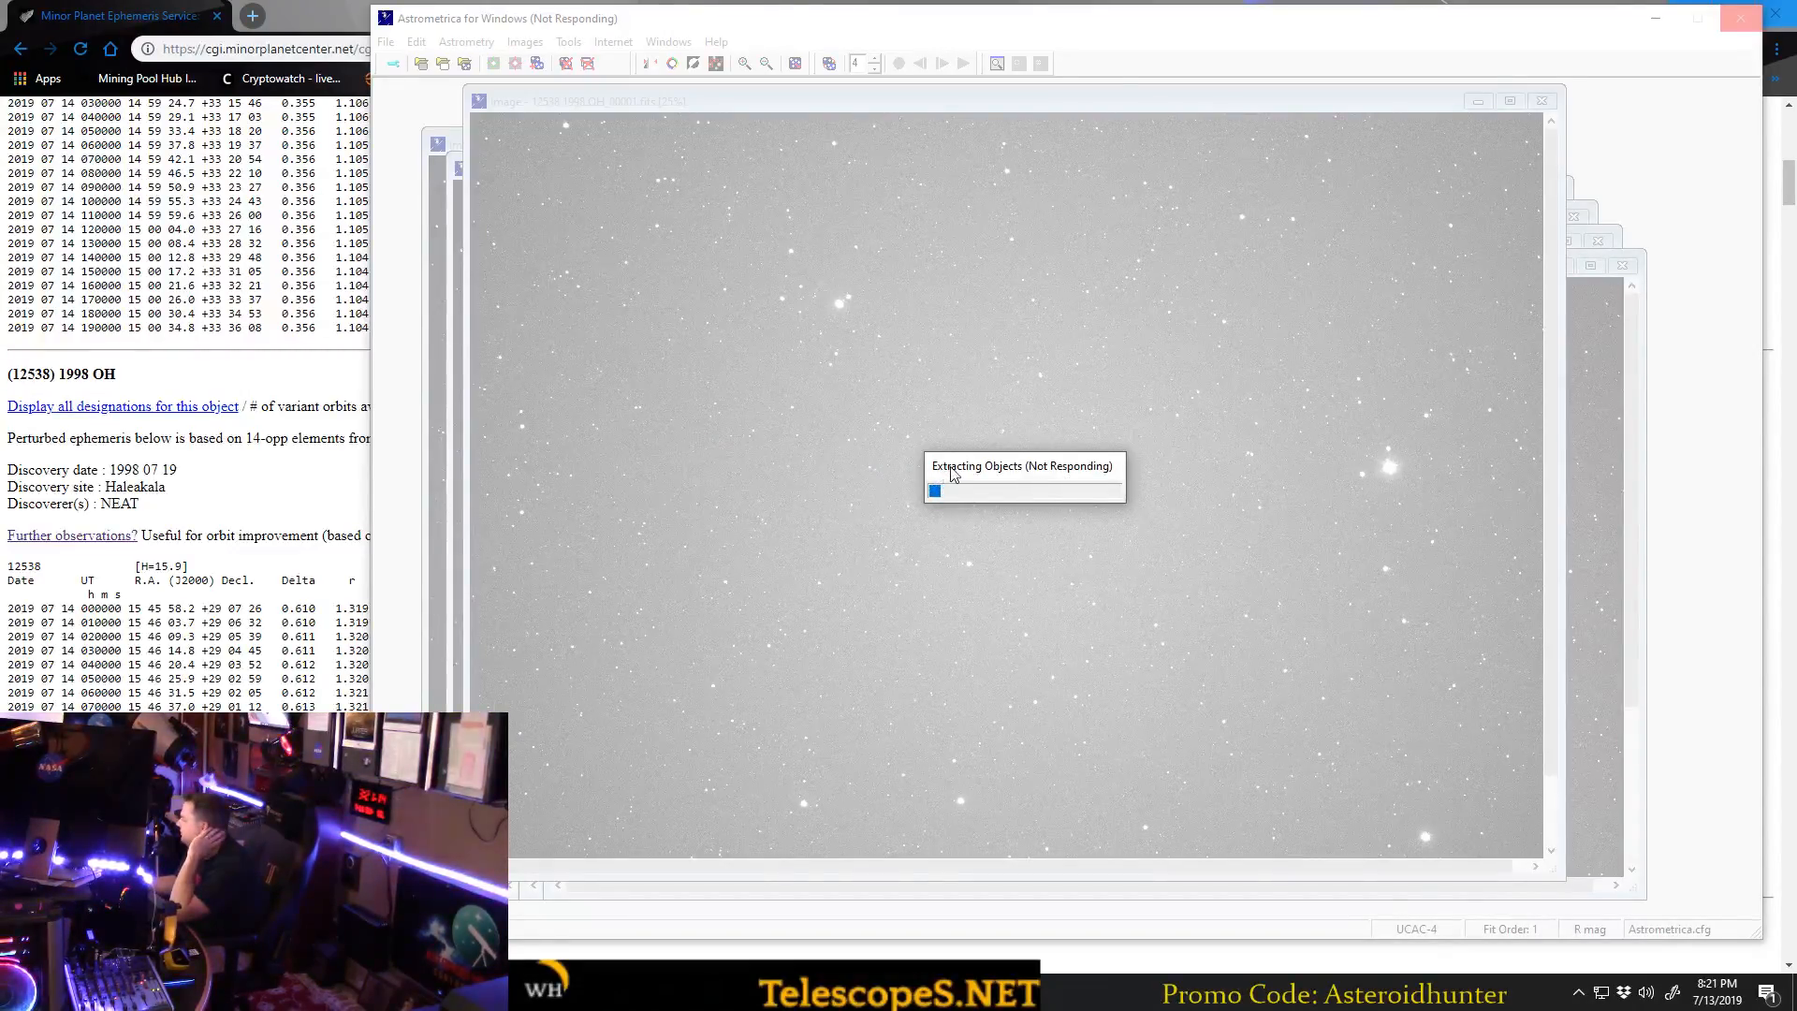
Continue 12538 1998 OH_00001.fits with Manual Reference Star Match and place the alignment dialog beside the central star field.
left_click(963, 33)
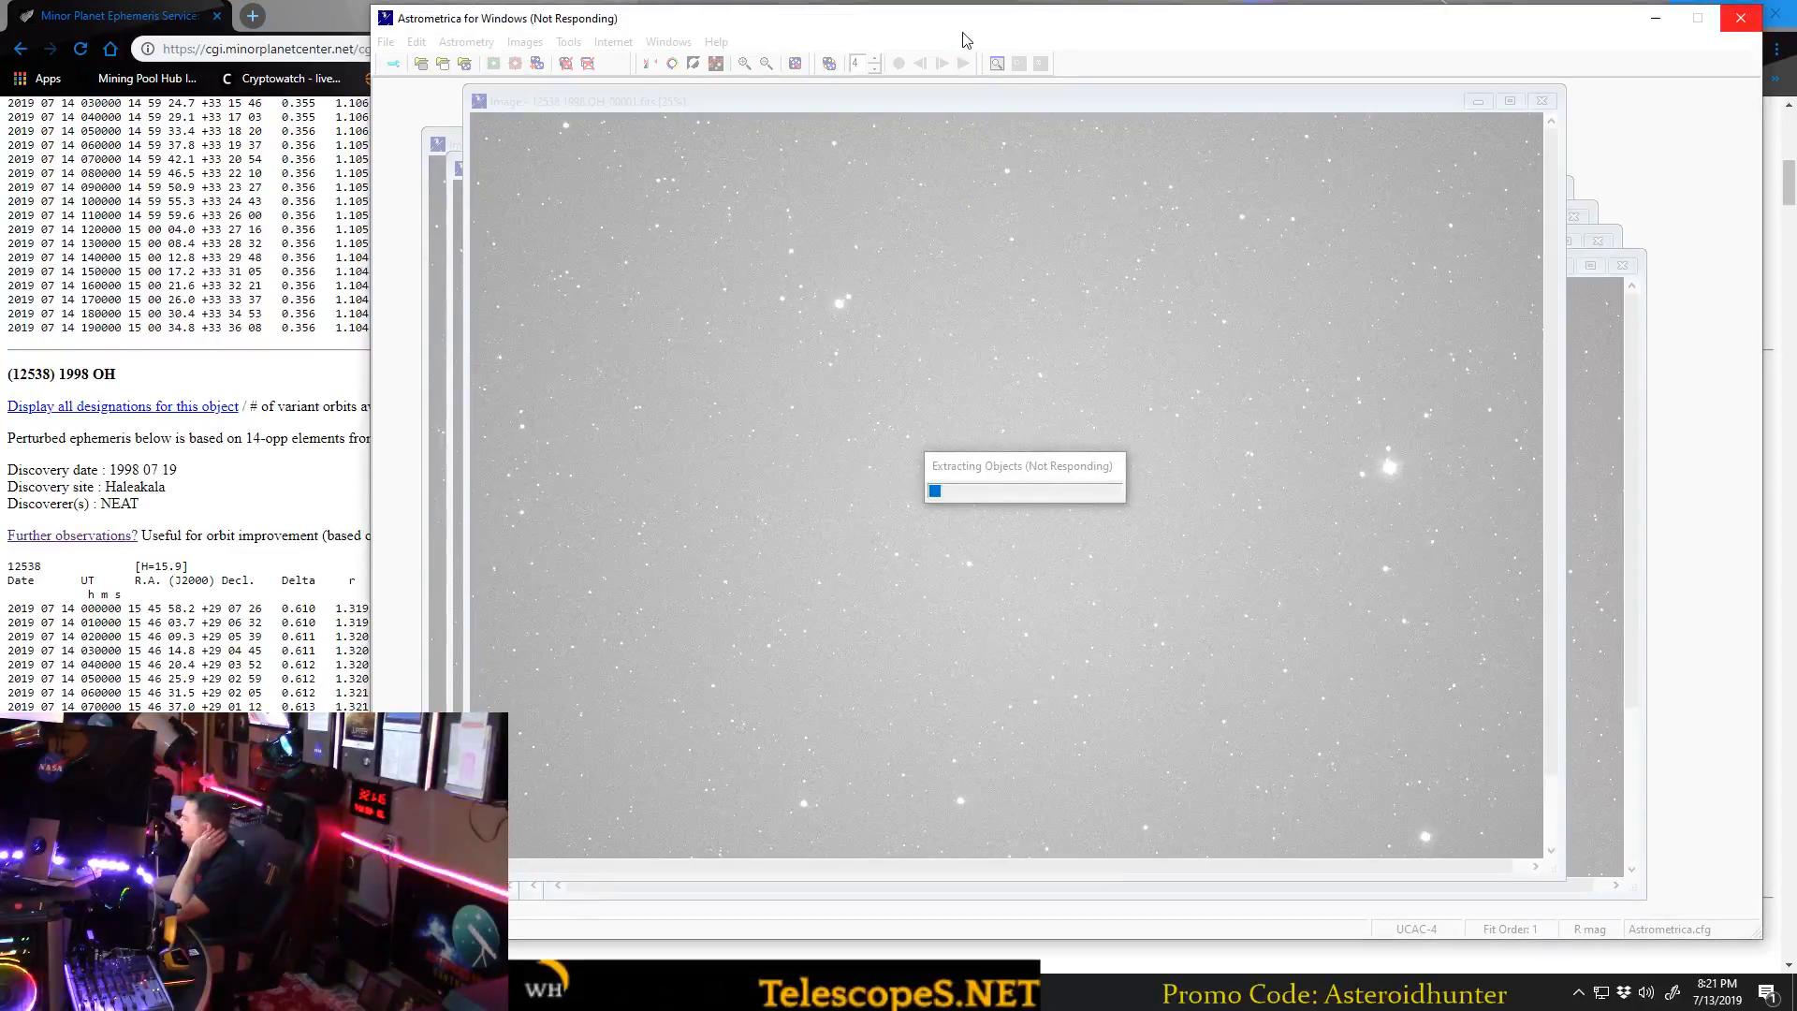
left_click(1028, 481)
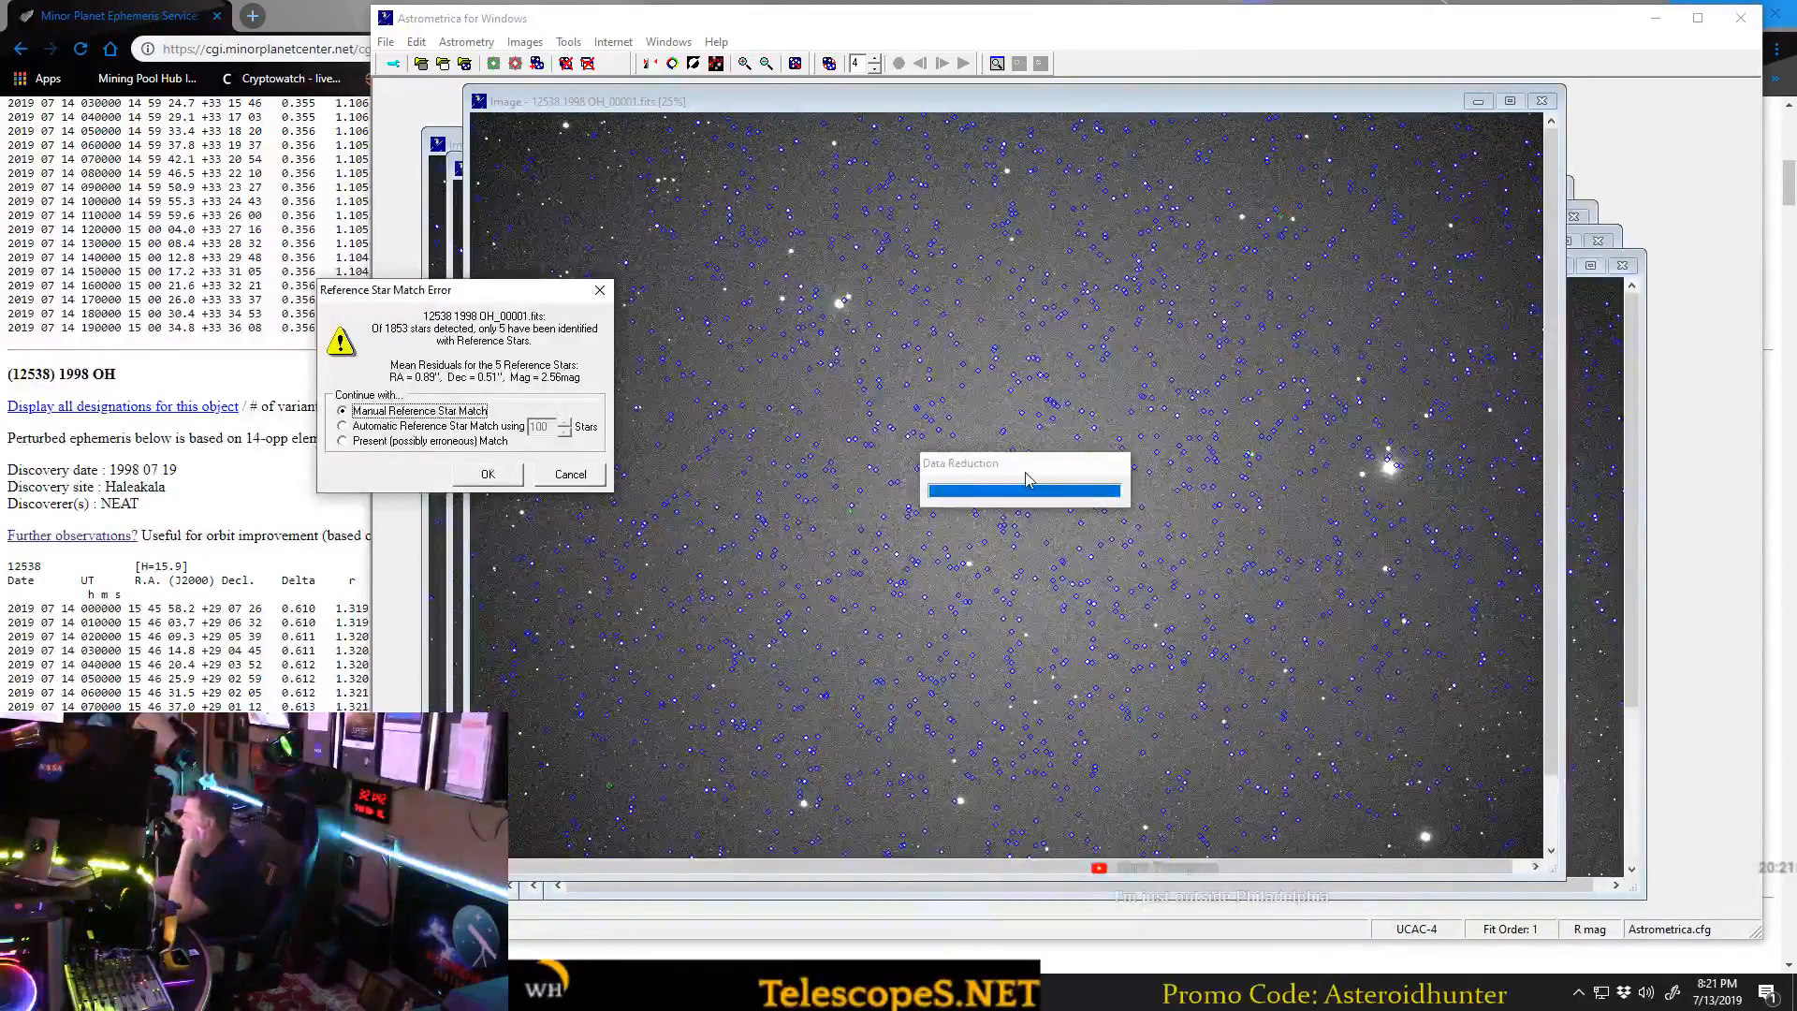
left_click_drag(519, 296, 1348, 368)
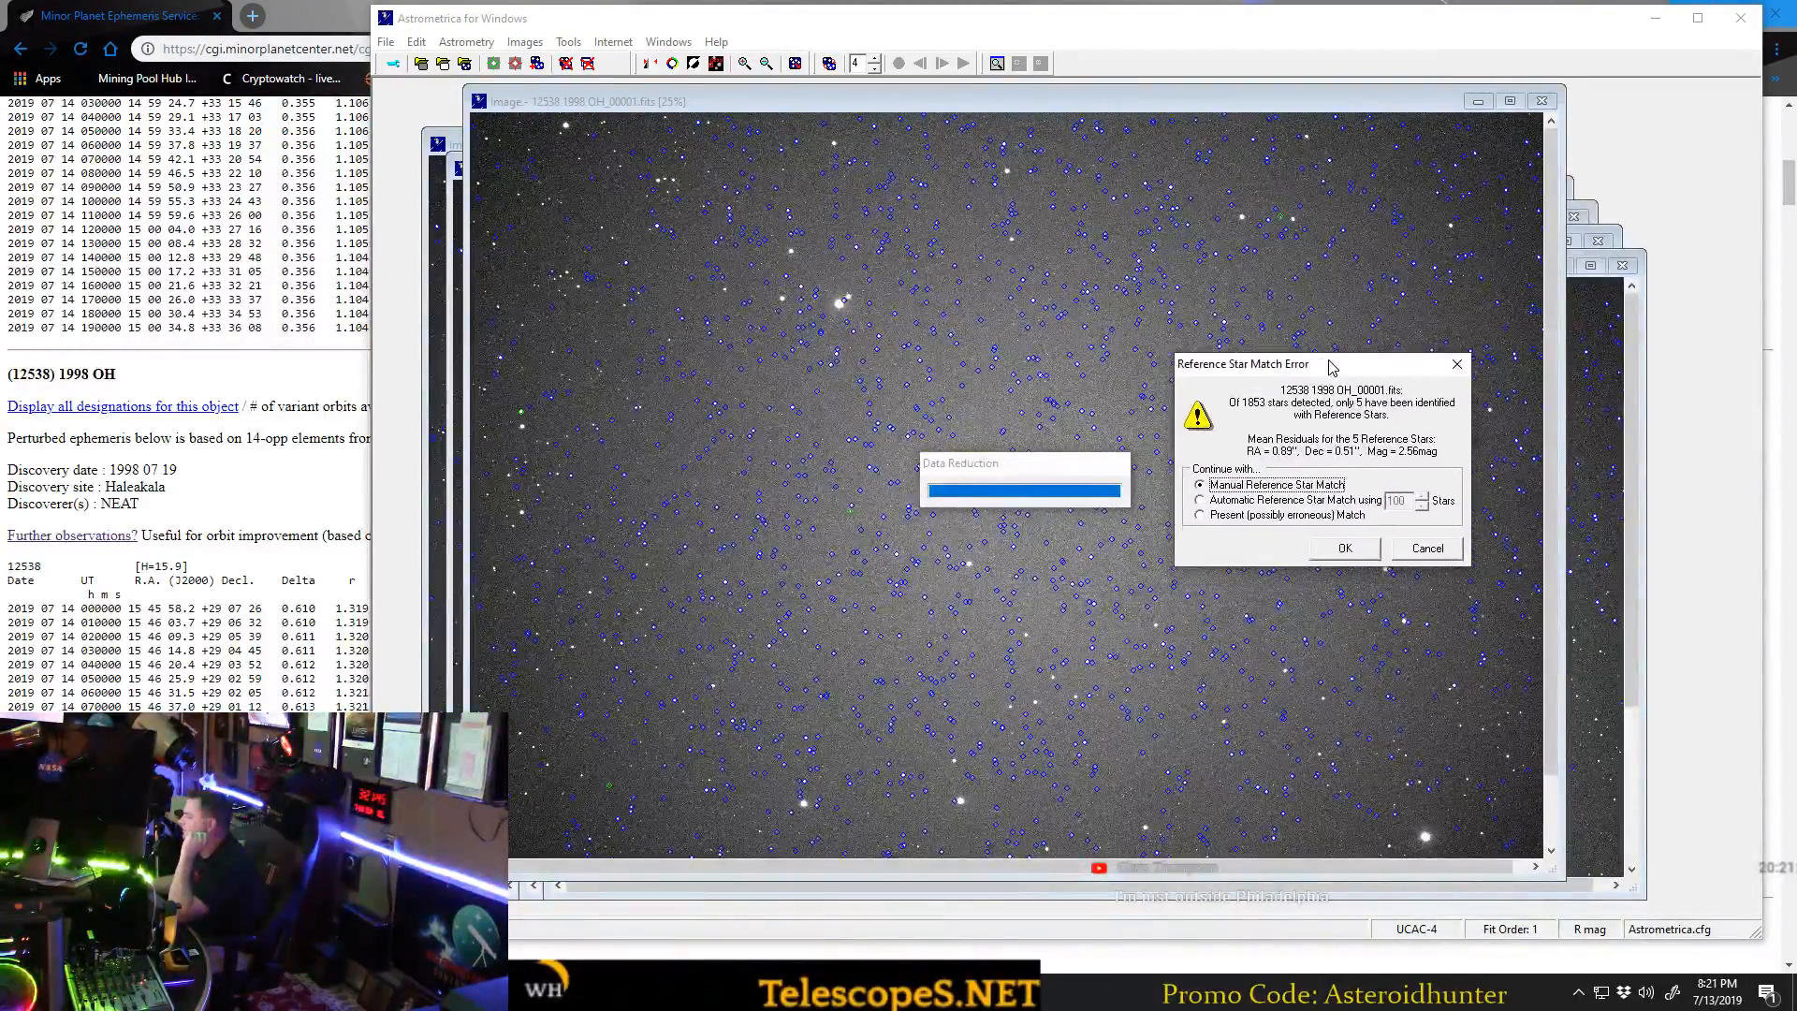
left_click(1348, 548)
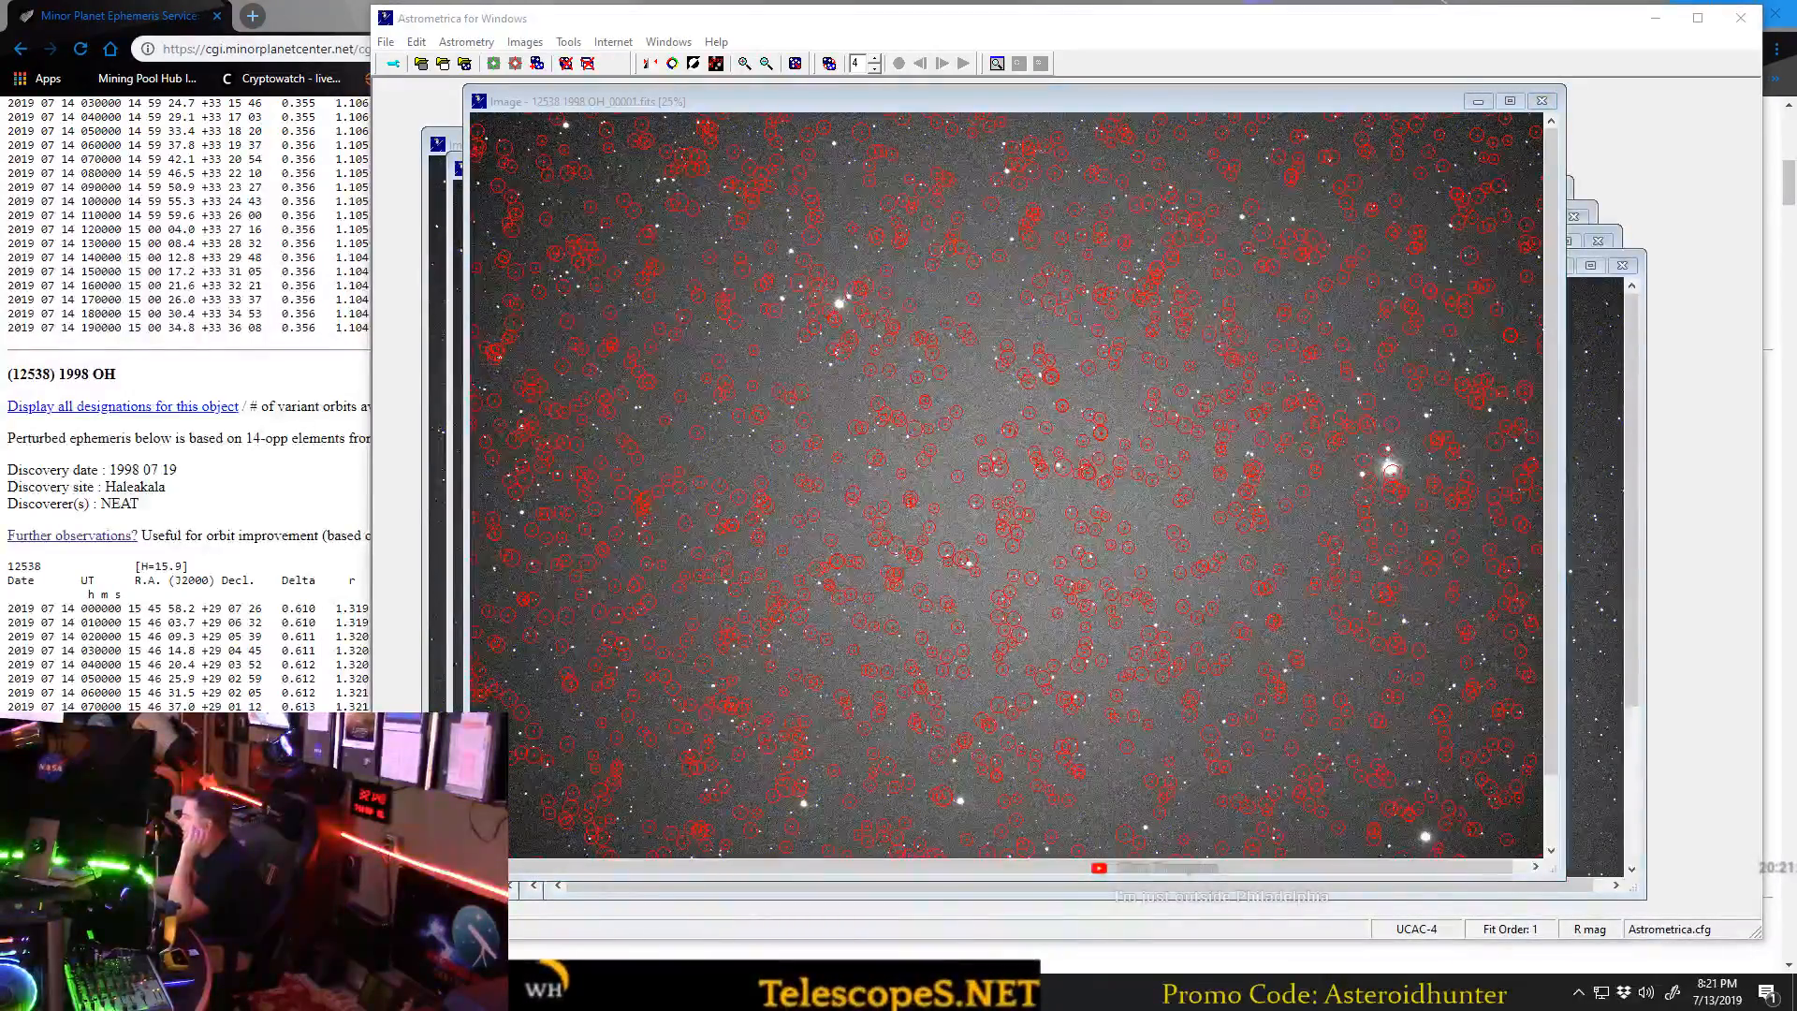
left_click_drag(1415, 584, 1174, 510)
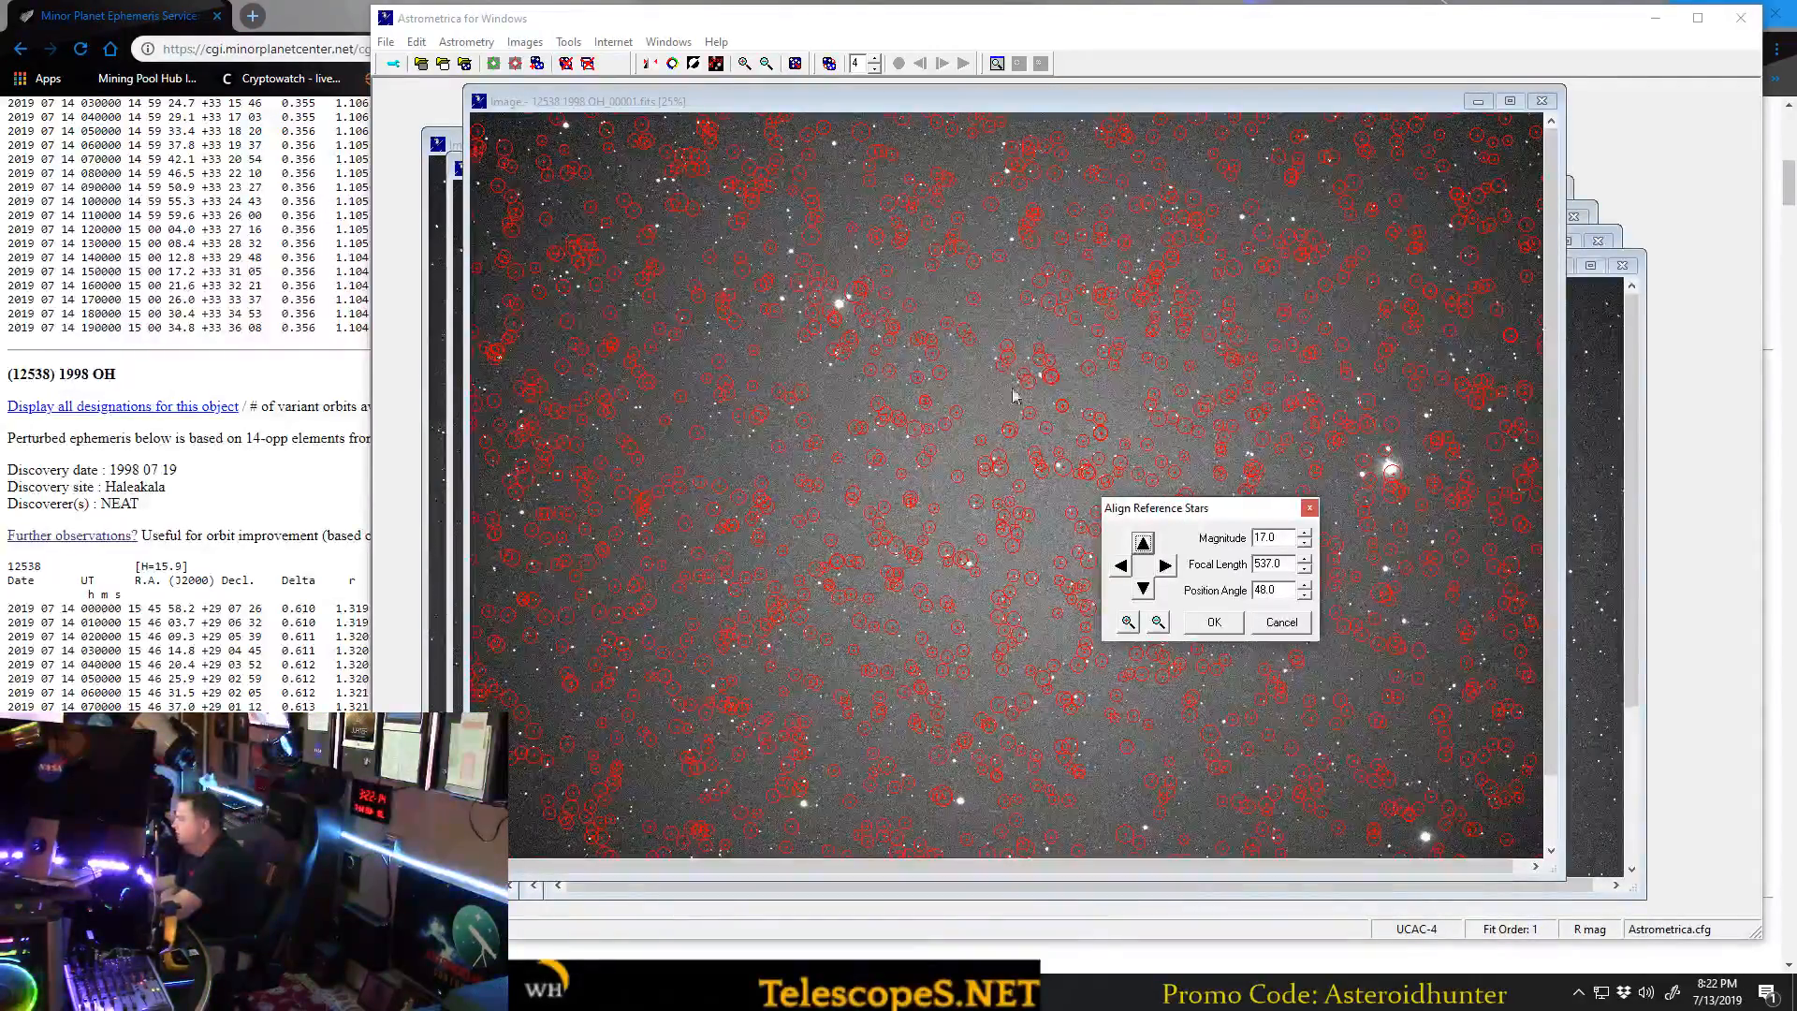
Limit the reference stars to magnitude 9.5 and reduce the position angle until the markers line up with the bright stars.
left_click(1305, 546)
left_click(1304, 547)
left_click(1304, 547)
left_click(1305, 547)
left_click(1305, 548)
left_click(1304, 547)
left_click(1305, 546)
left_click(1304, 547)
left_click(1305, 546)
left_click(1304, 547)
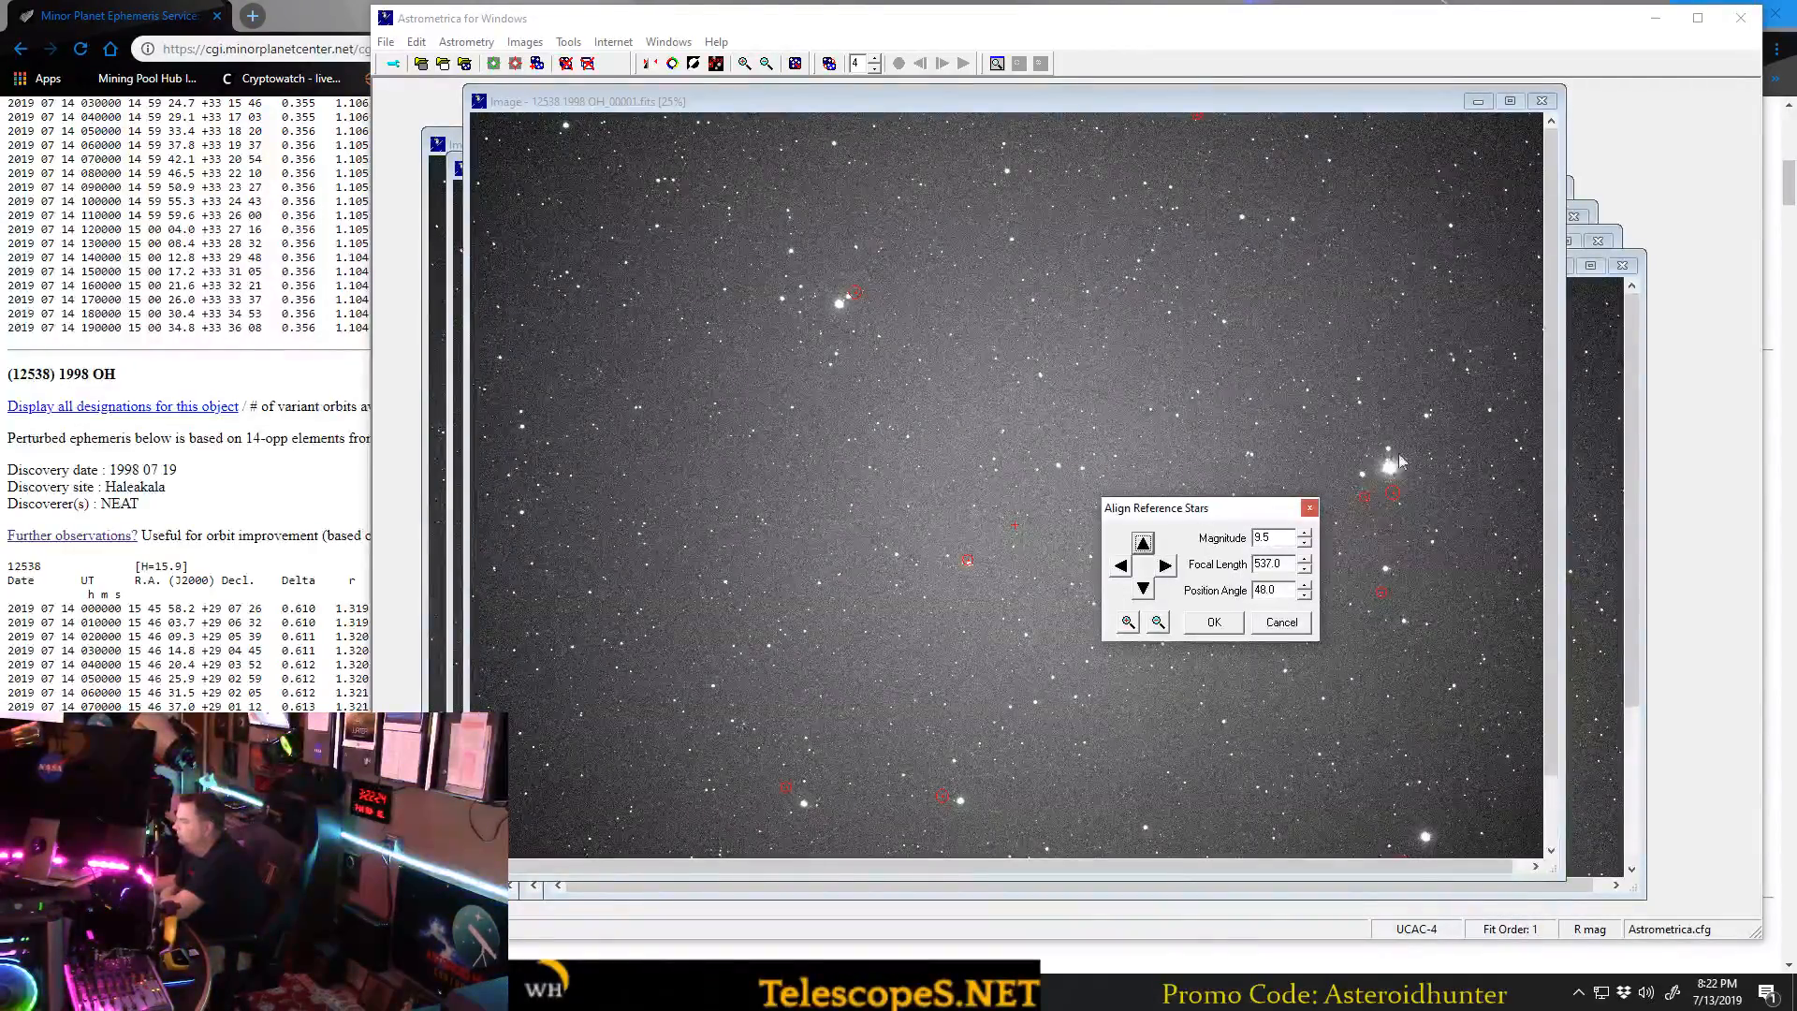
left_click(1304, 595)
left_click(1305, 595)
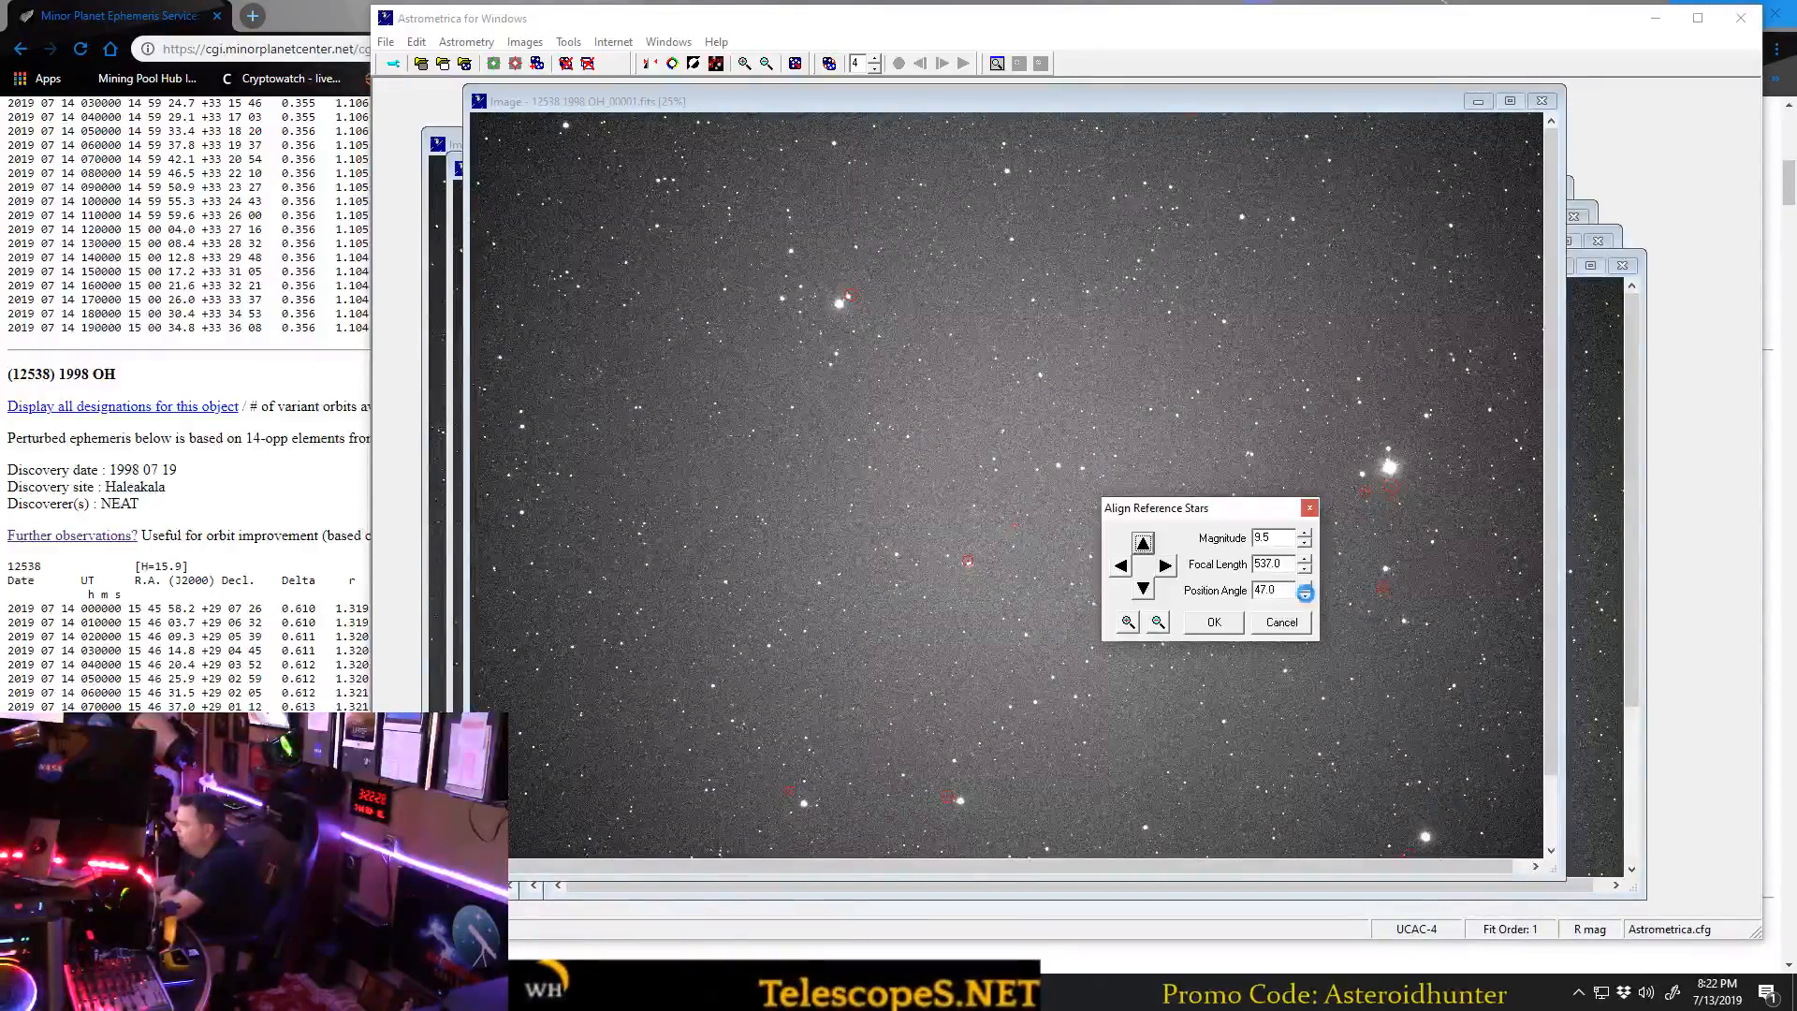
left_click(1306, 595)
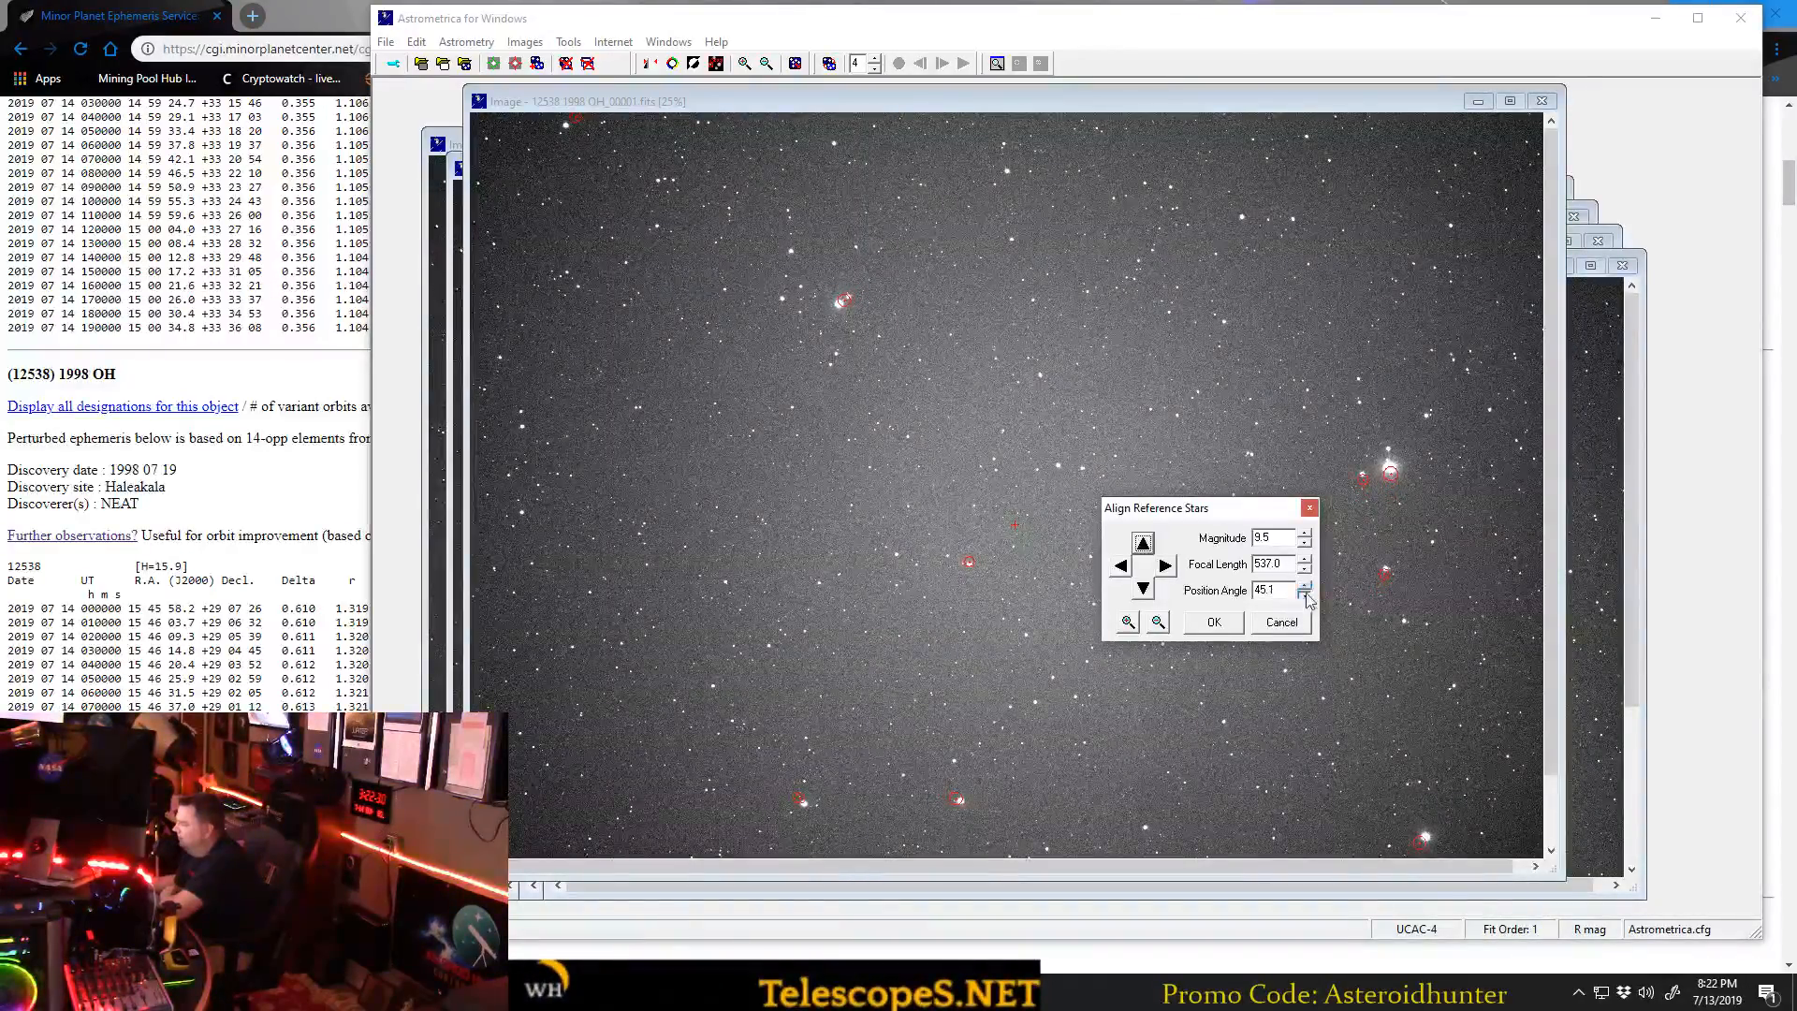
left_click(1305, 595)
Extend the reference stars to magnitude 14.0, refine the alignment with position angle 44.7 and a slight leftward shift, and accept the match.
left_click(1305, 531)
left_click(1304, 531)
left_click(1128, 621)
left_click(1305, 585)
left_click(1306, 586)
left_click(1122, 566)
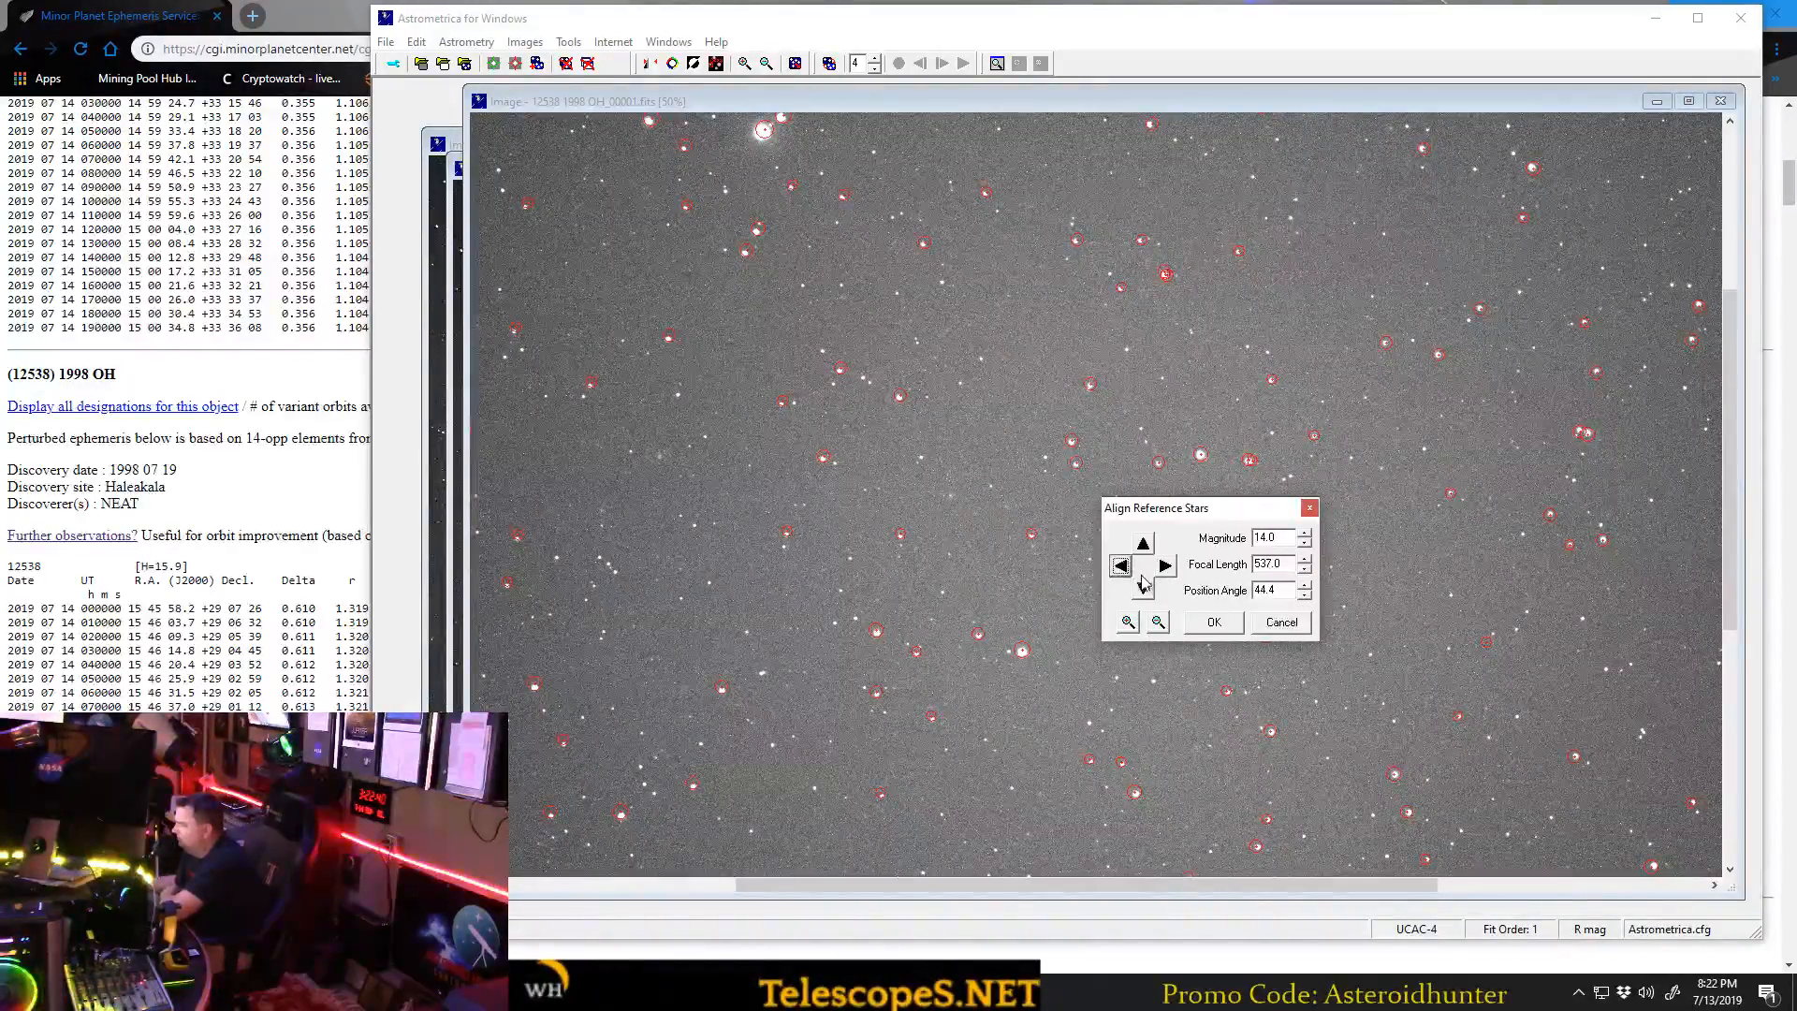
left_click(1306, 585)
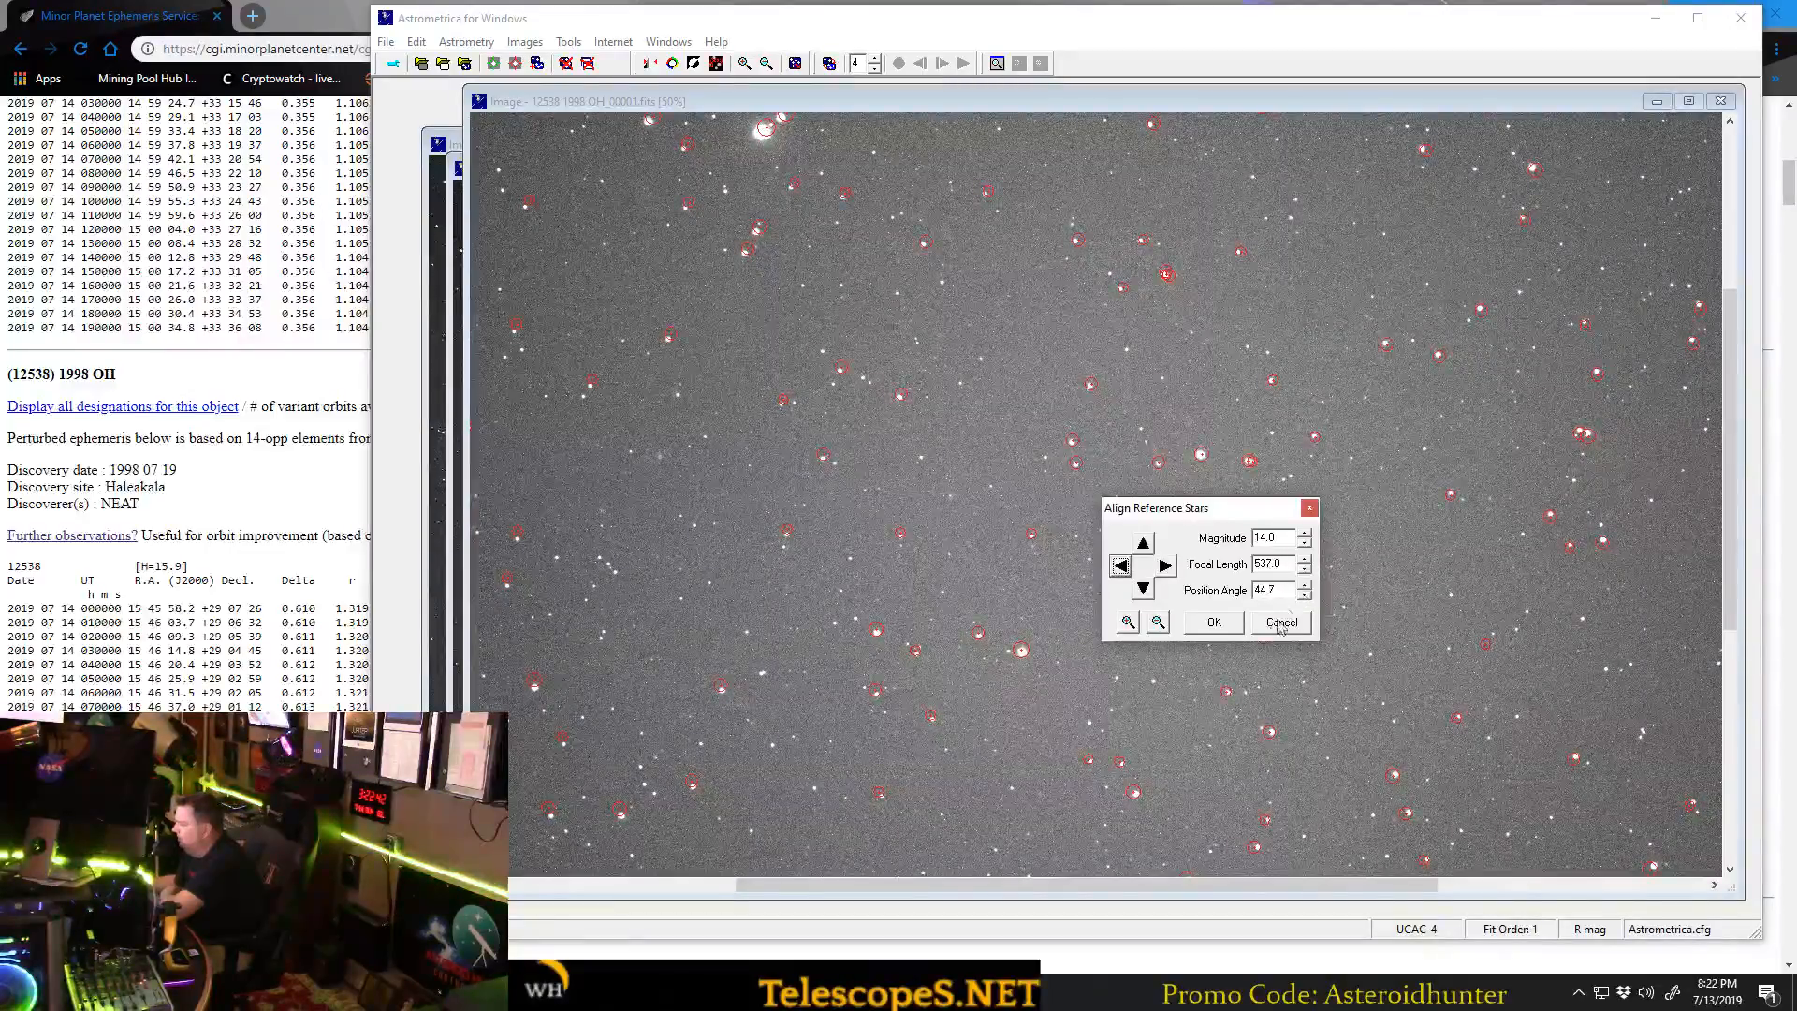
left_click(1214, 621)
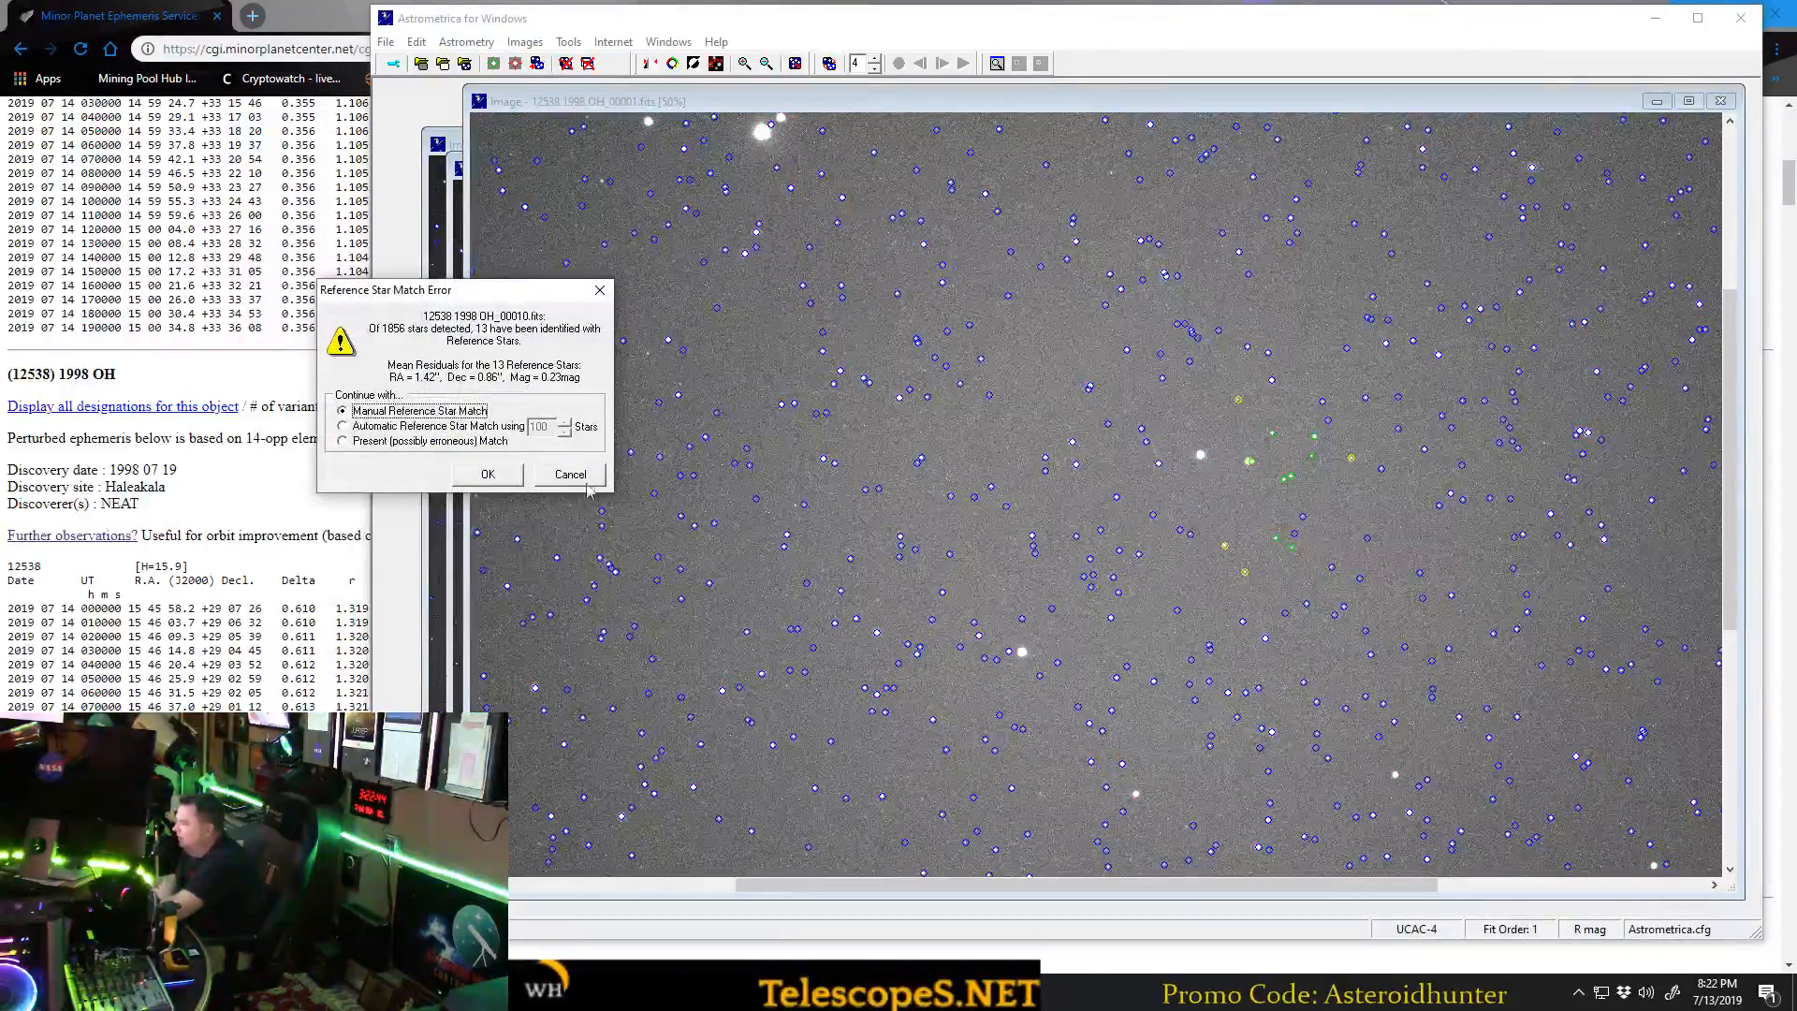
Match 12538 1998 OH_00010.fits manually, limiting the reference stars to magnitude 12.5 and setting the position angle to 44.1.
left_click(489, 475)
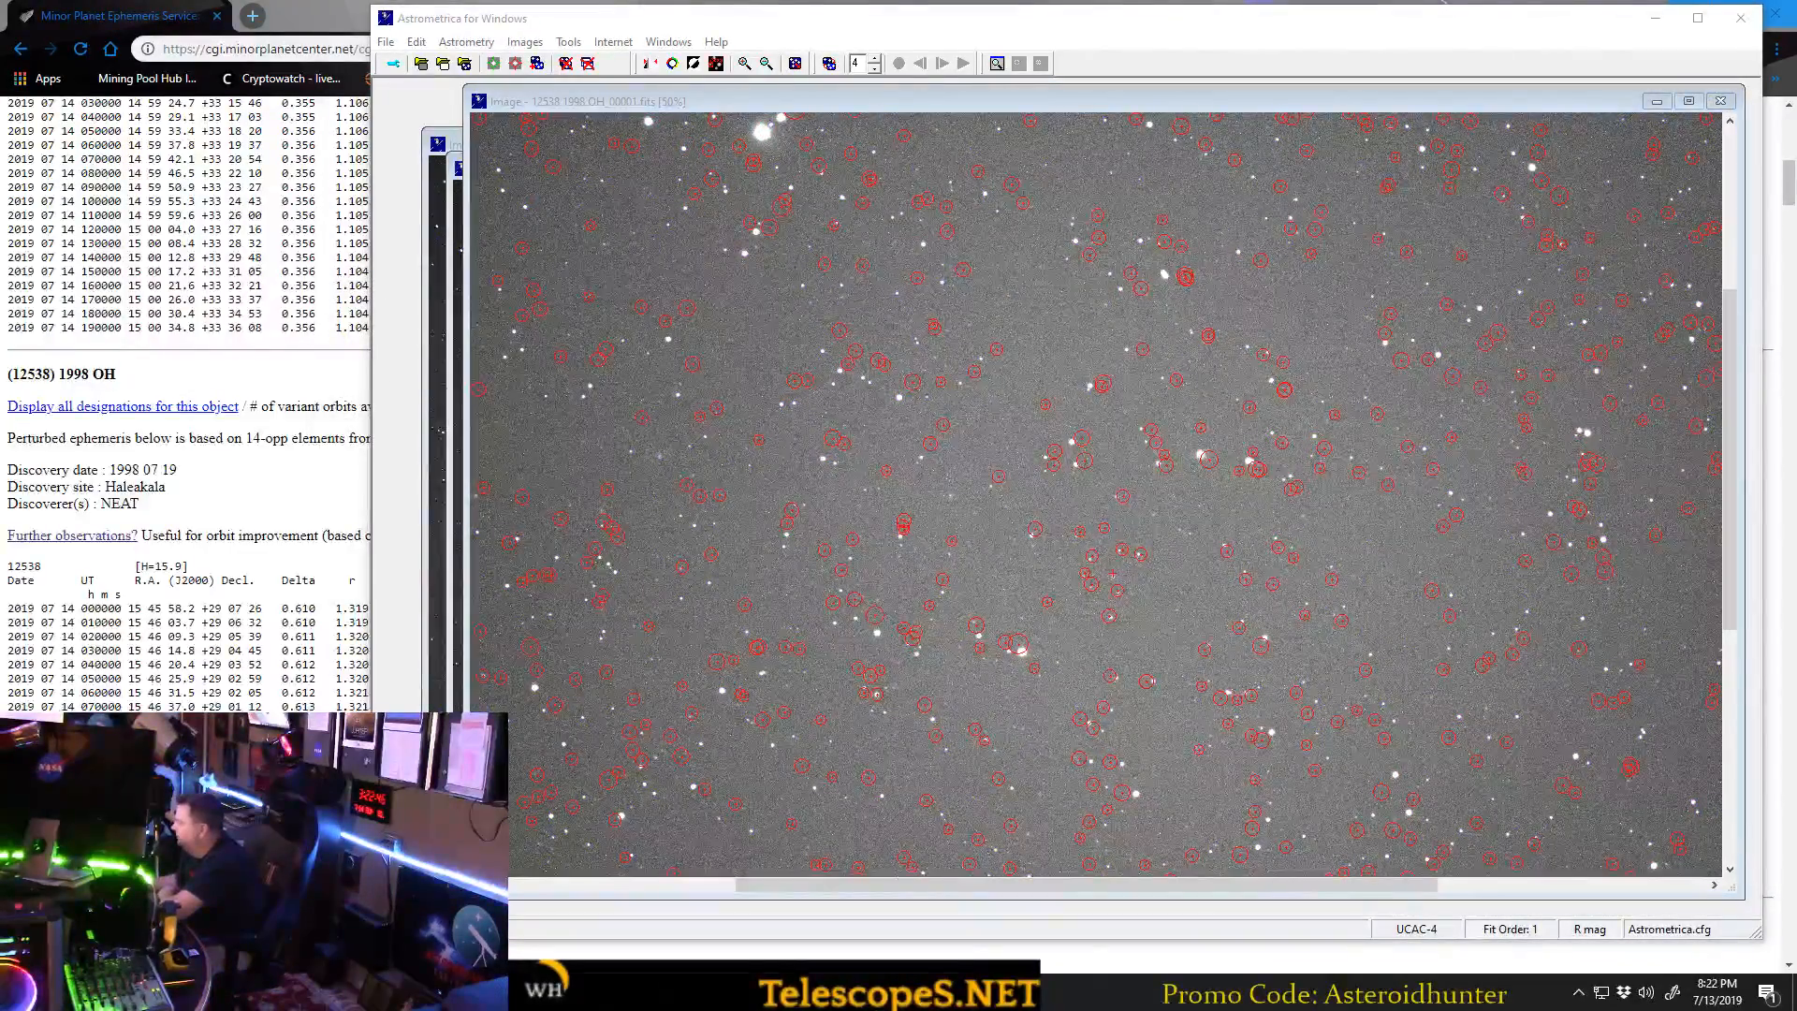
left_click(1504, 469)
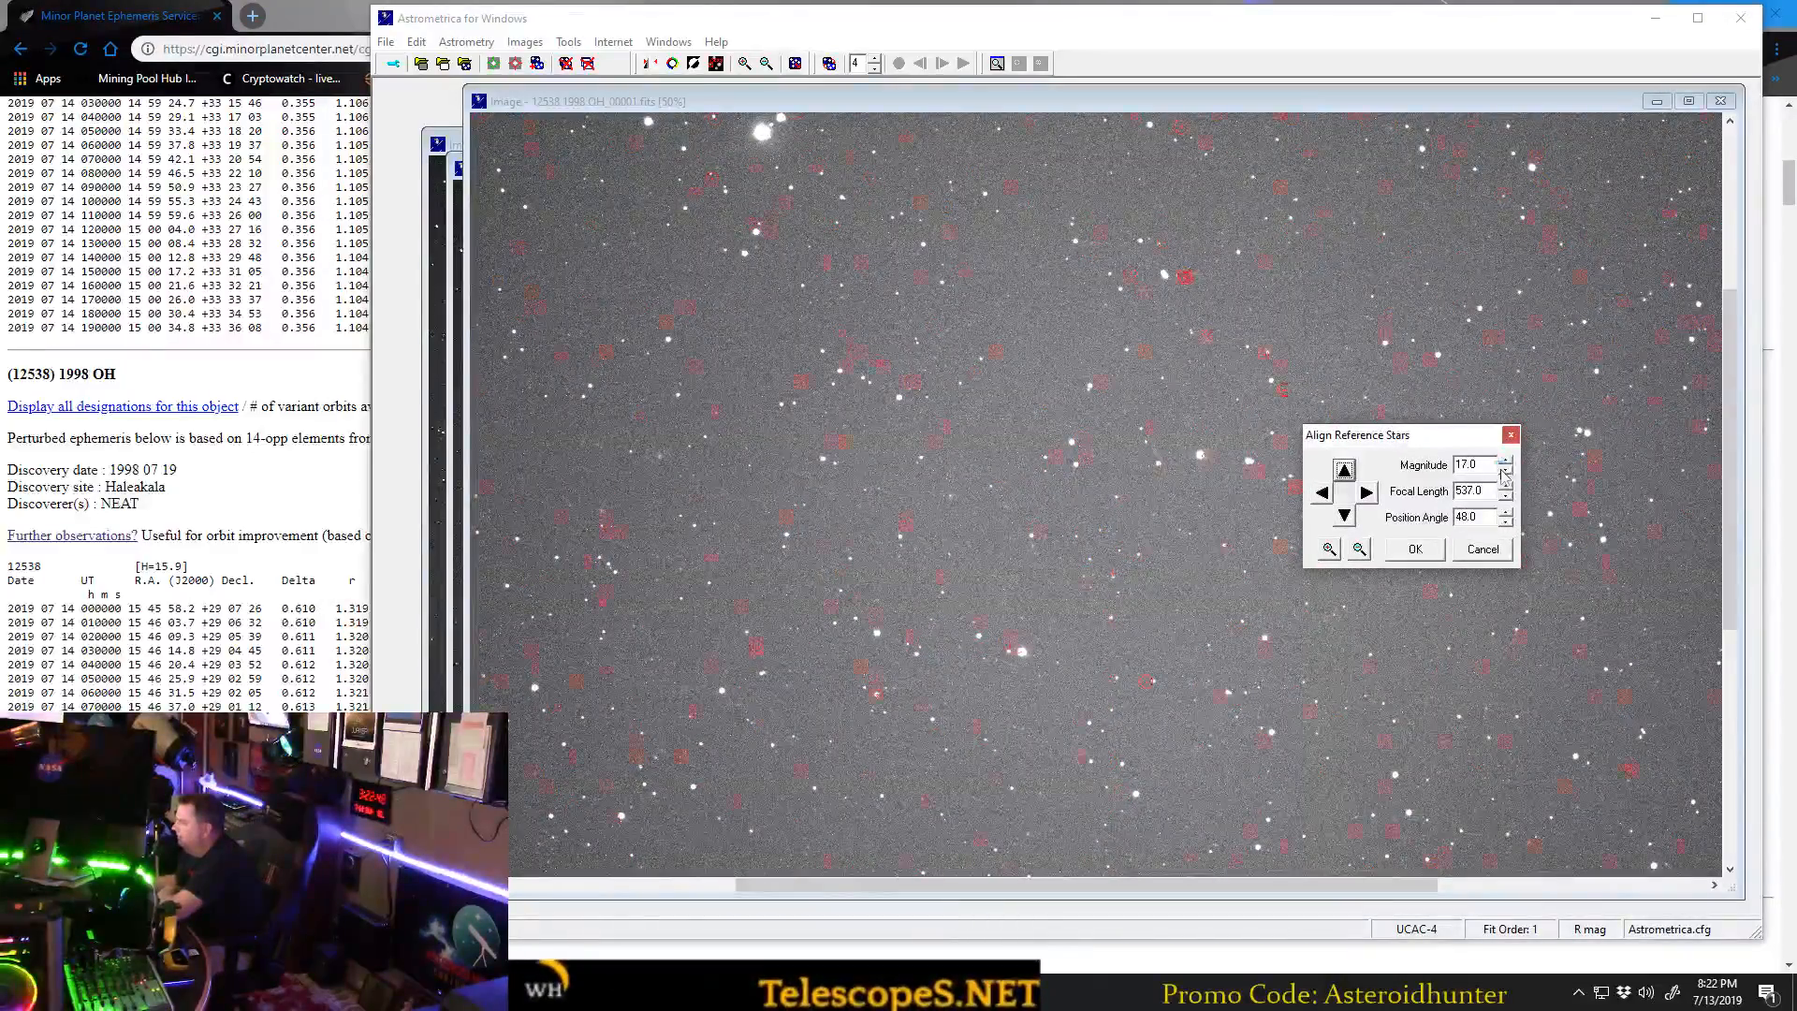
left_click(1505, 522)
left_click(1505, 522)
left_click(1505, 522)
left_click(1504, 522)
left_click(1505, 522)
left_click(1504, 522)
left_click(1504, 522)
left_click(1505, 521)
left_click(1504, 522)
left_click(1505, 521)
left_click(1505, 521)
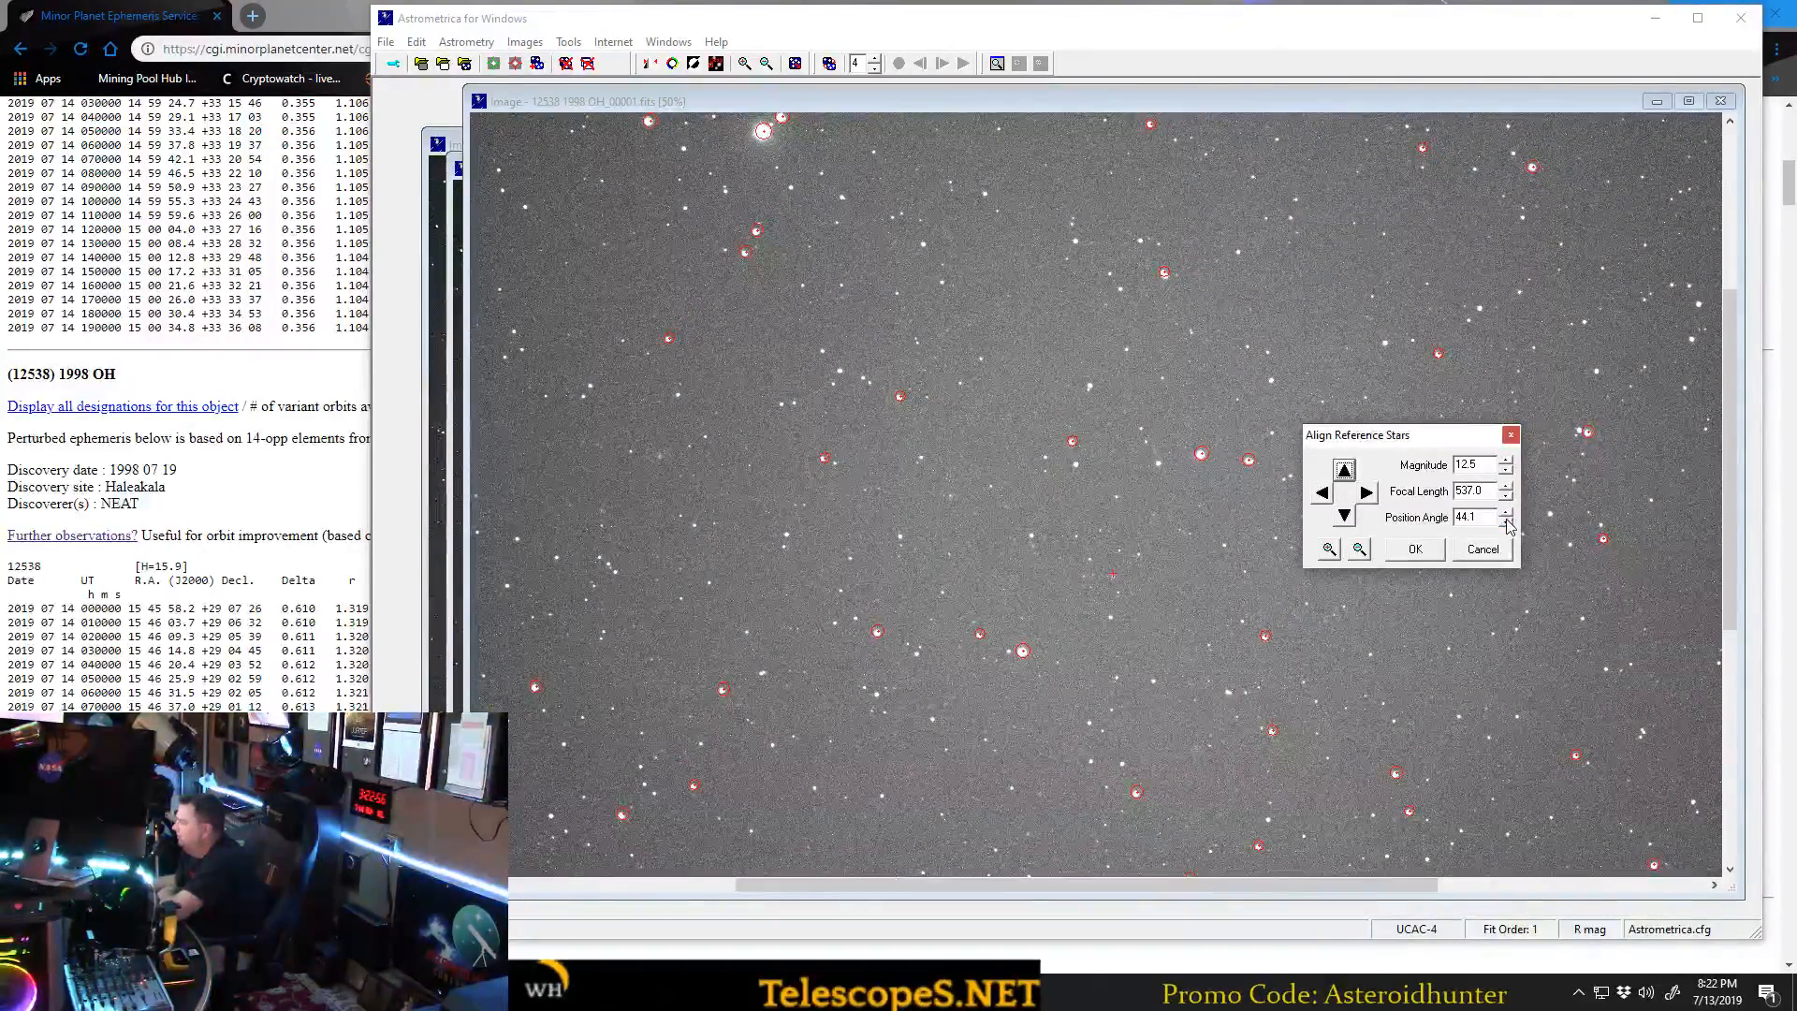
Fine-tune the position angle to 44.2, nudge the reference markers onto their stars, and accept the alignment.
left_click(1505, 521)
left_click(1507, 512)
left_click(1506, 512)
left_click(1344, 515)
left_click(1345, 516)
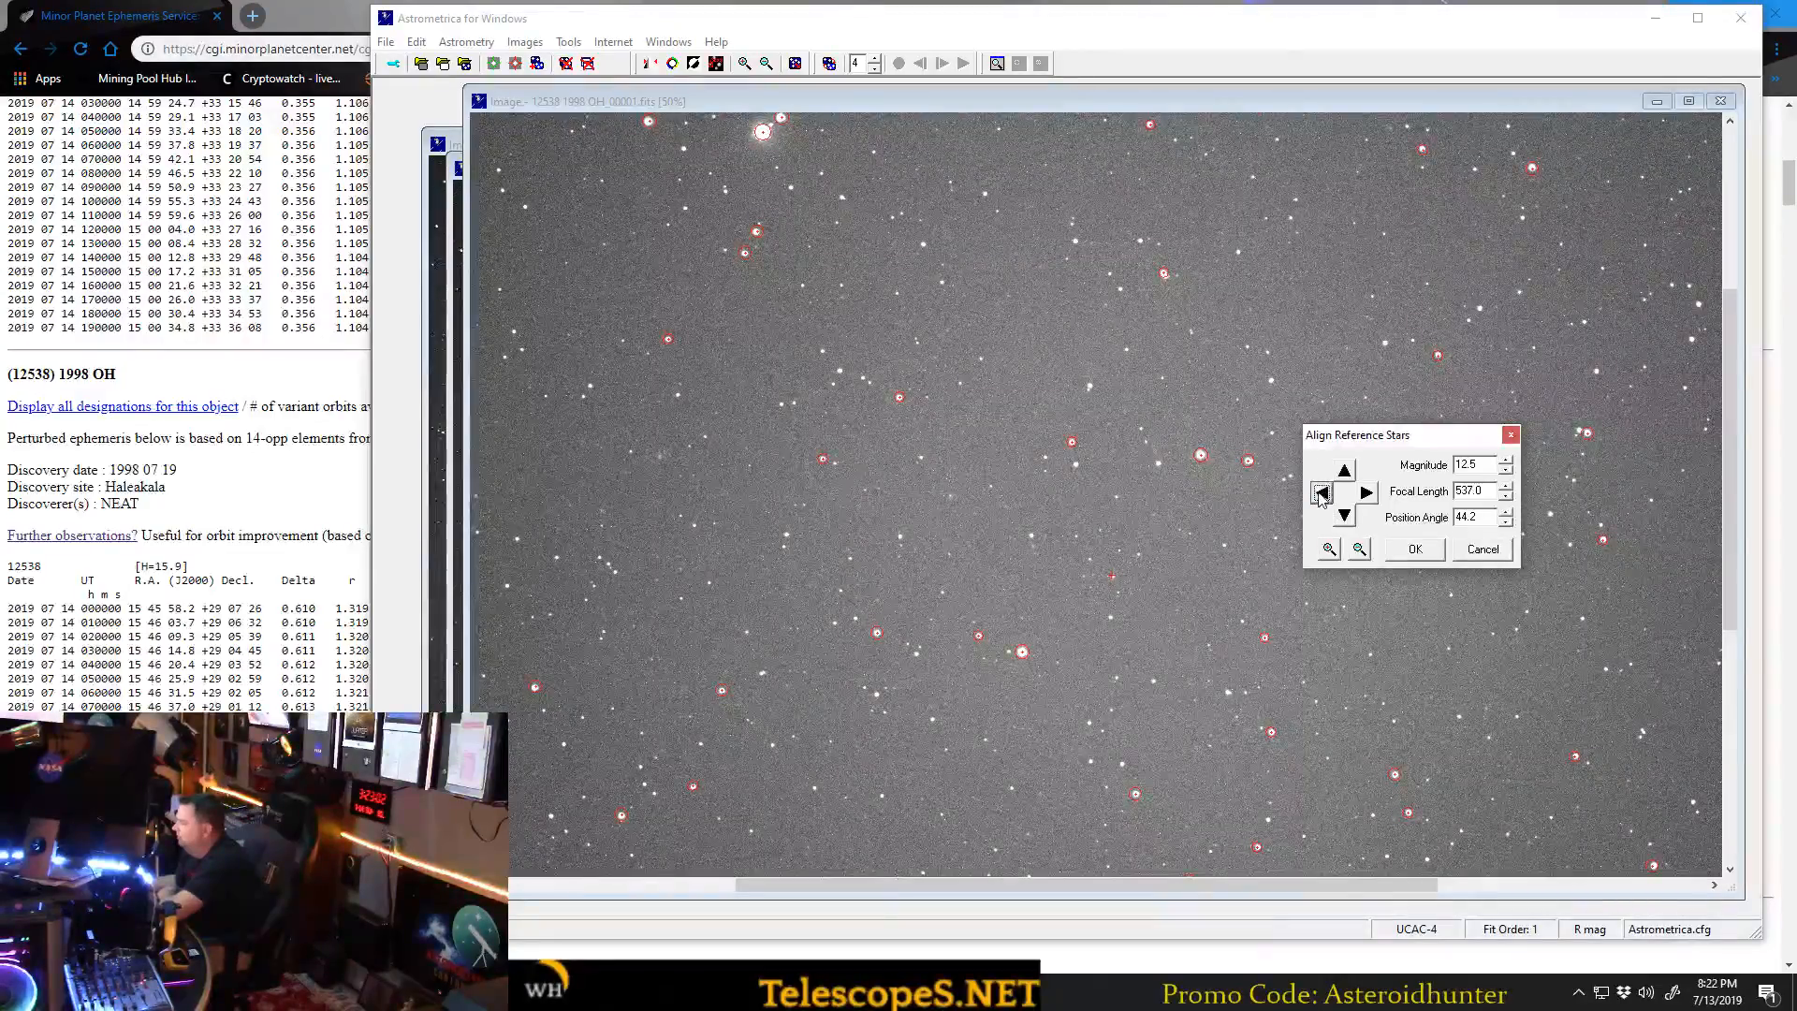
left_click(1343, 471)
left_click(1323, 494)
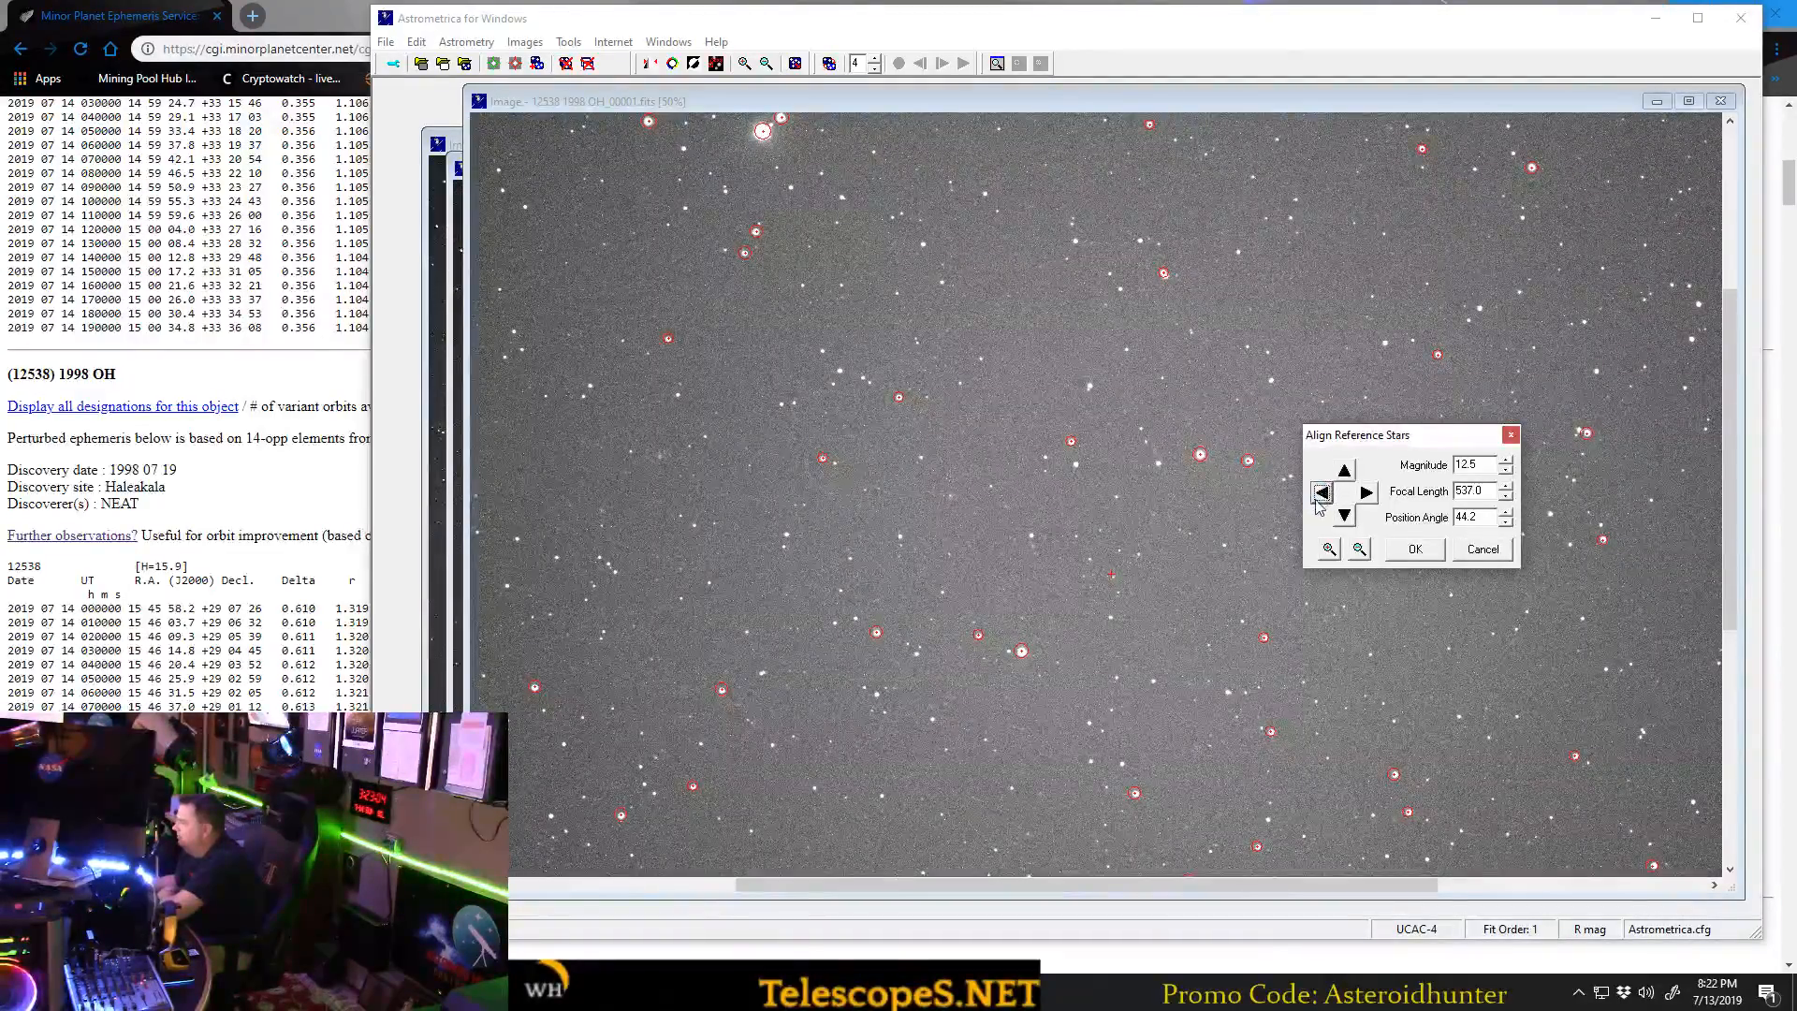
left_click(1415, 549)
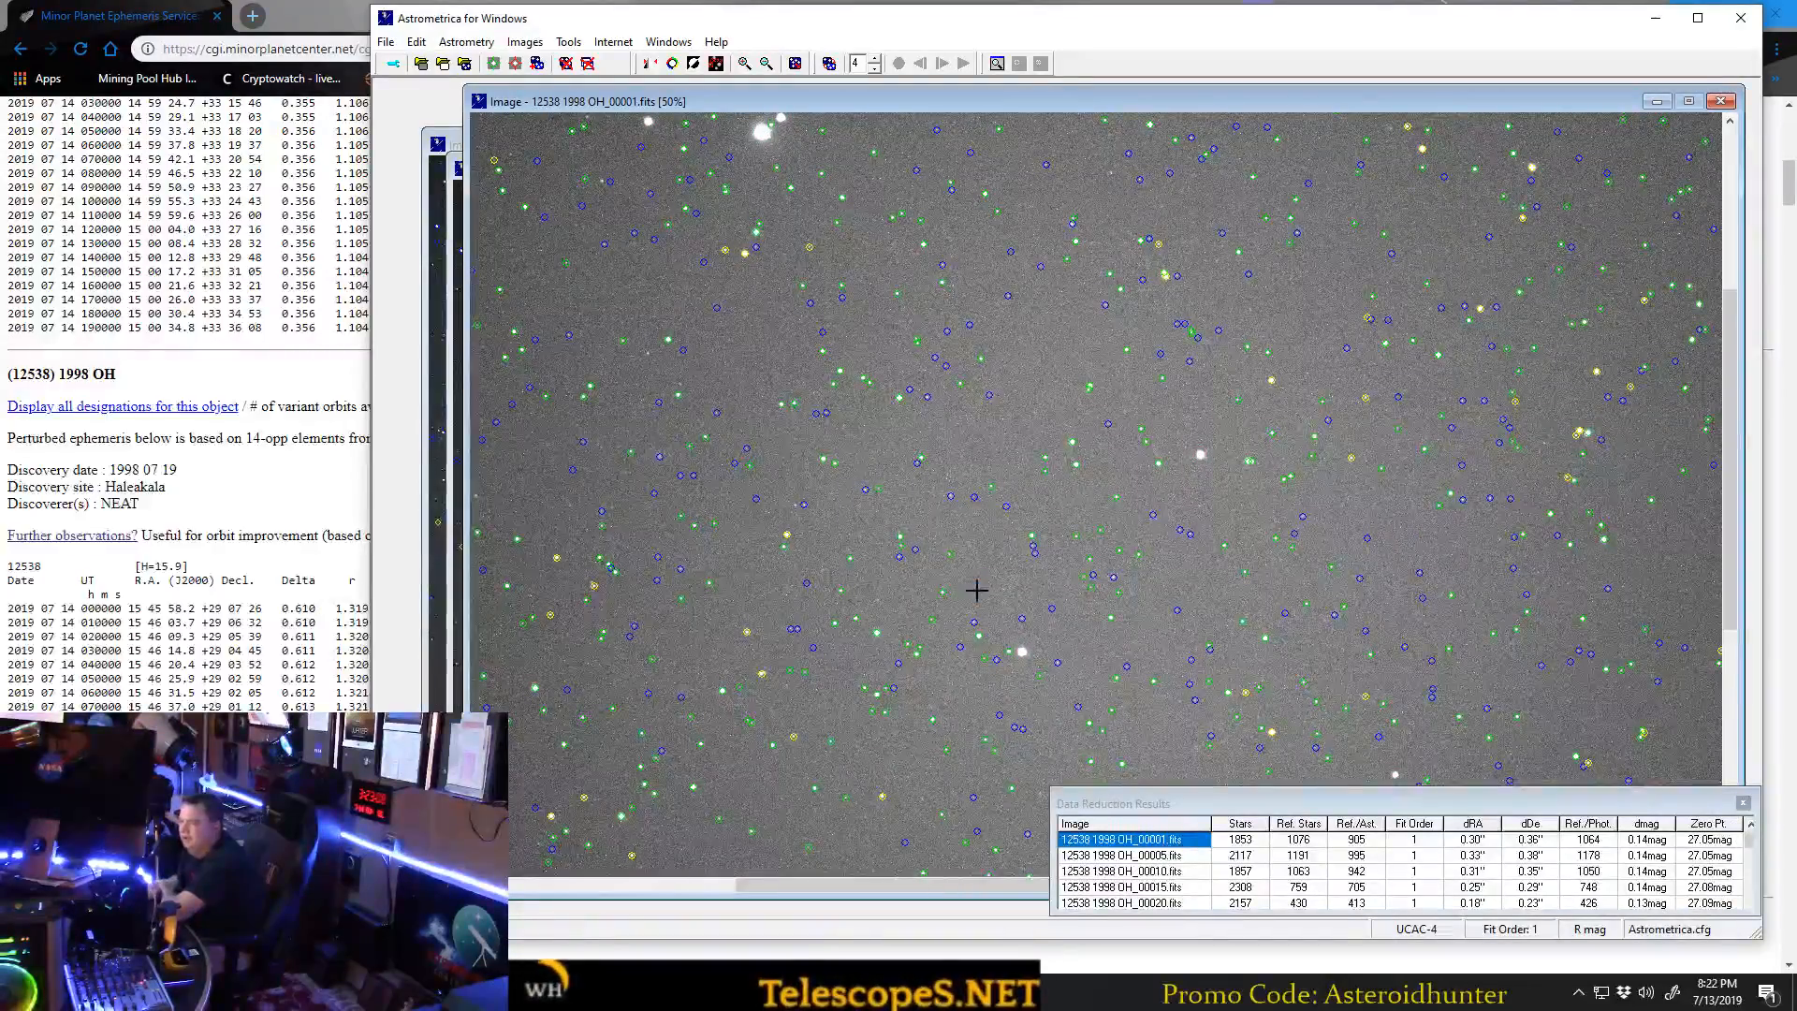
Blink the reduced image series in a repositioned blink window and overlay the known objects.
left_click(766, 63)
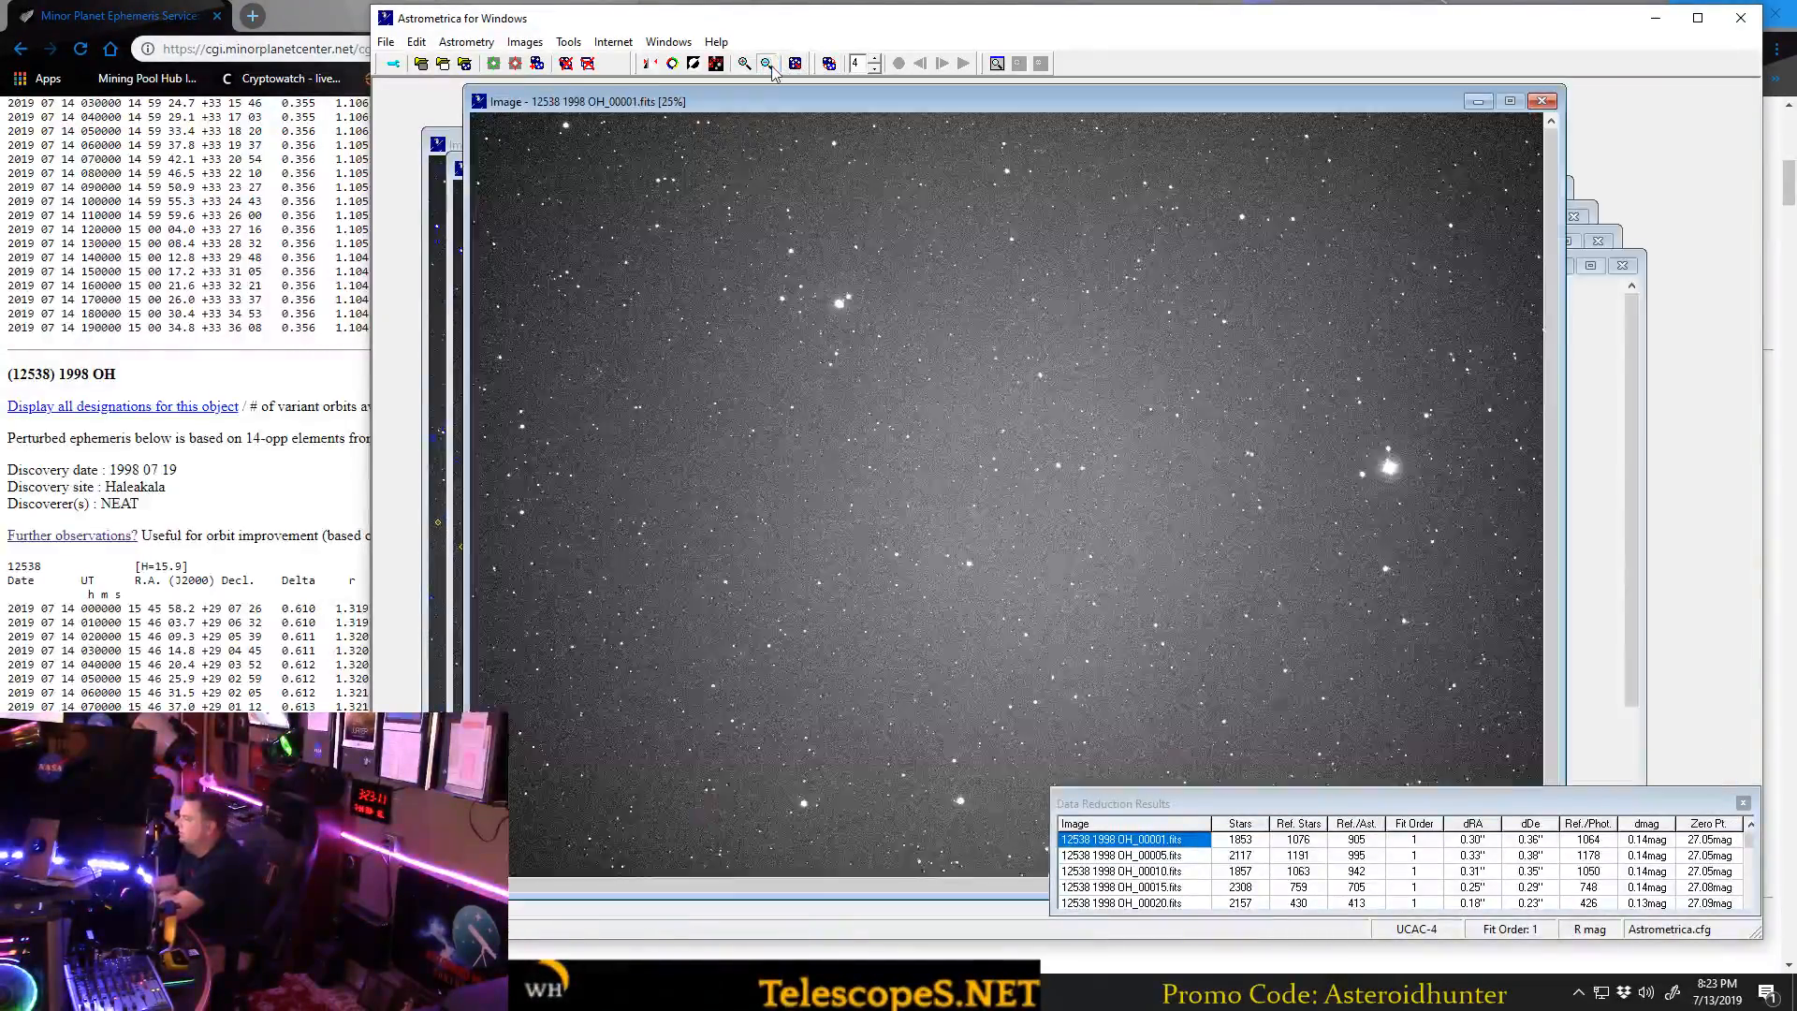
left_click(569, 42)
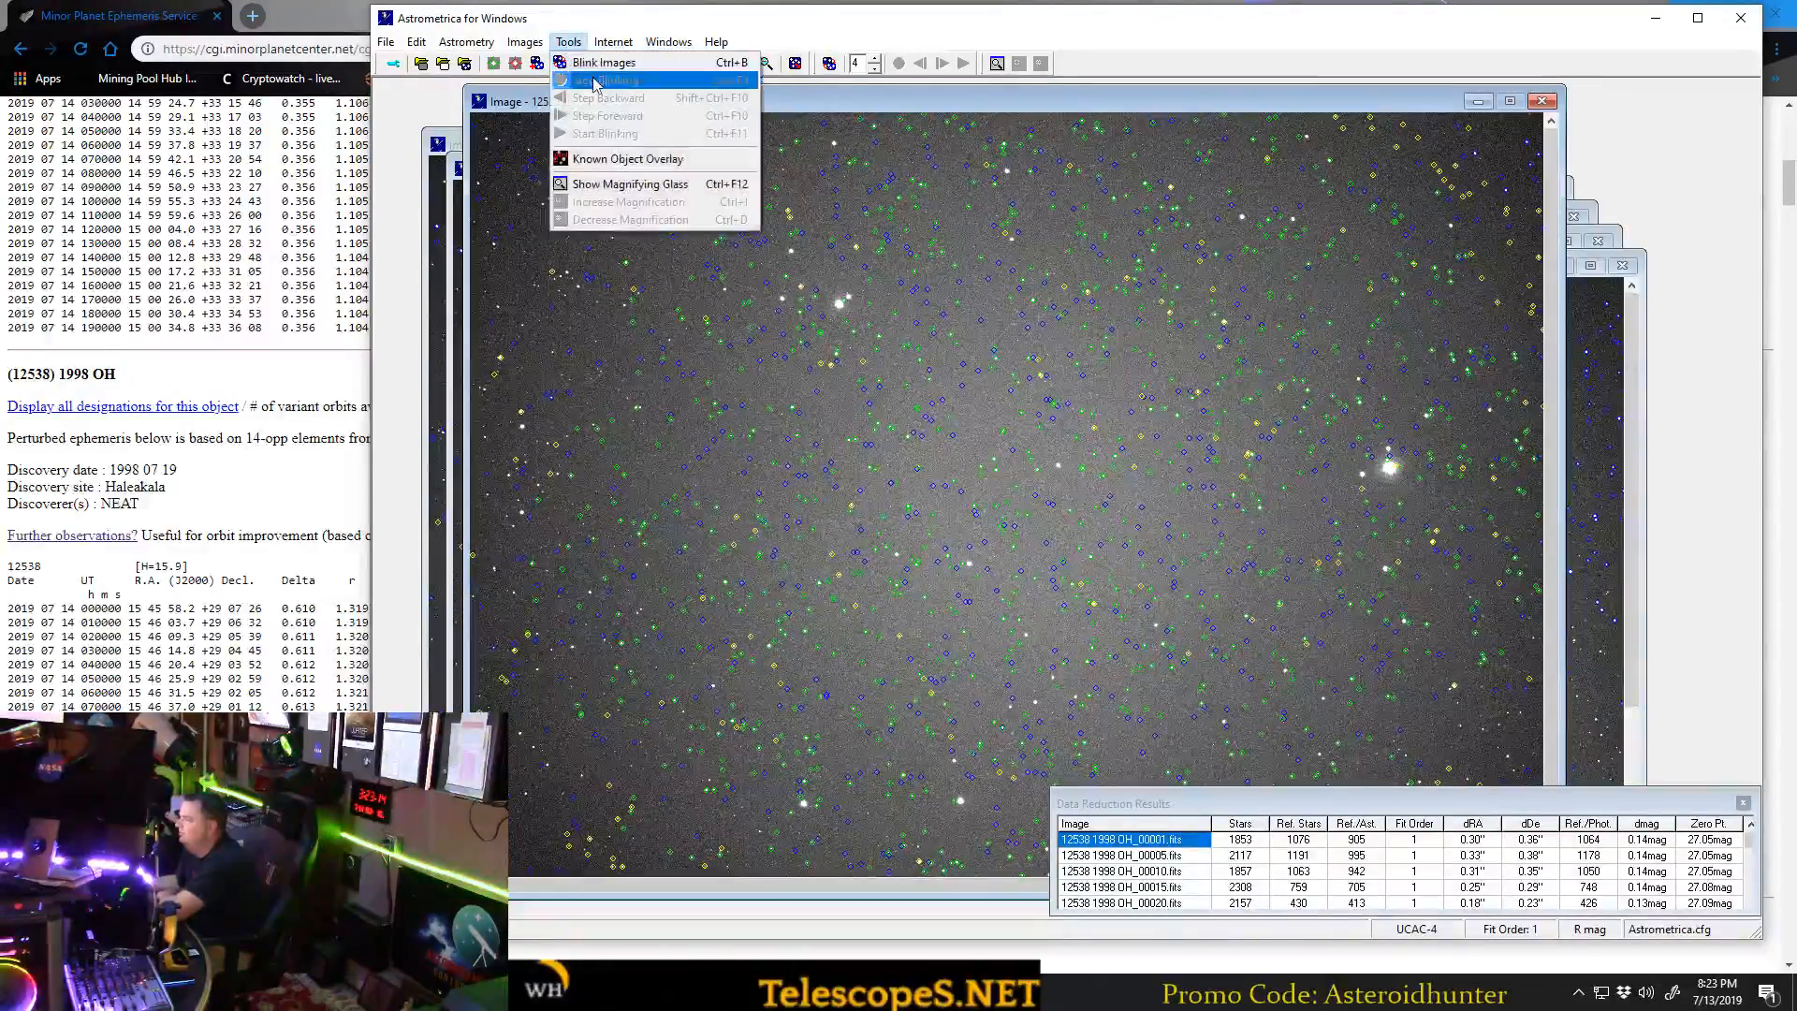
left_click(583, 63)
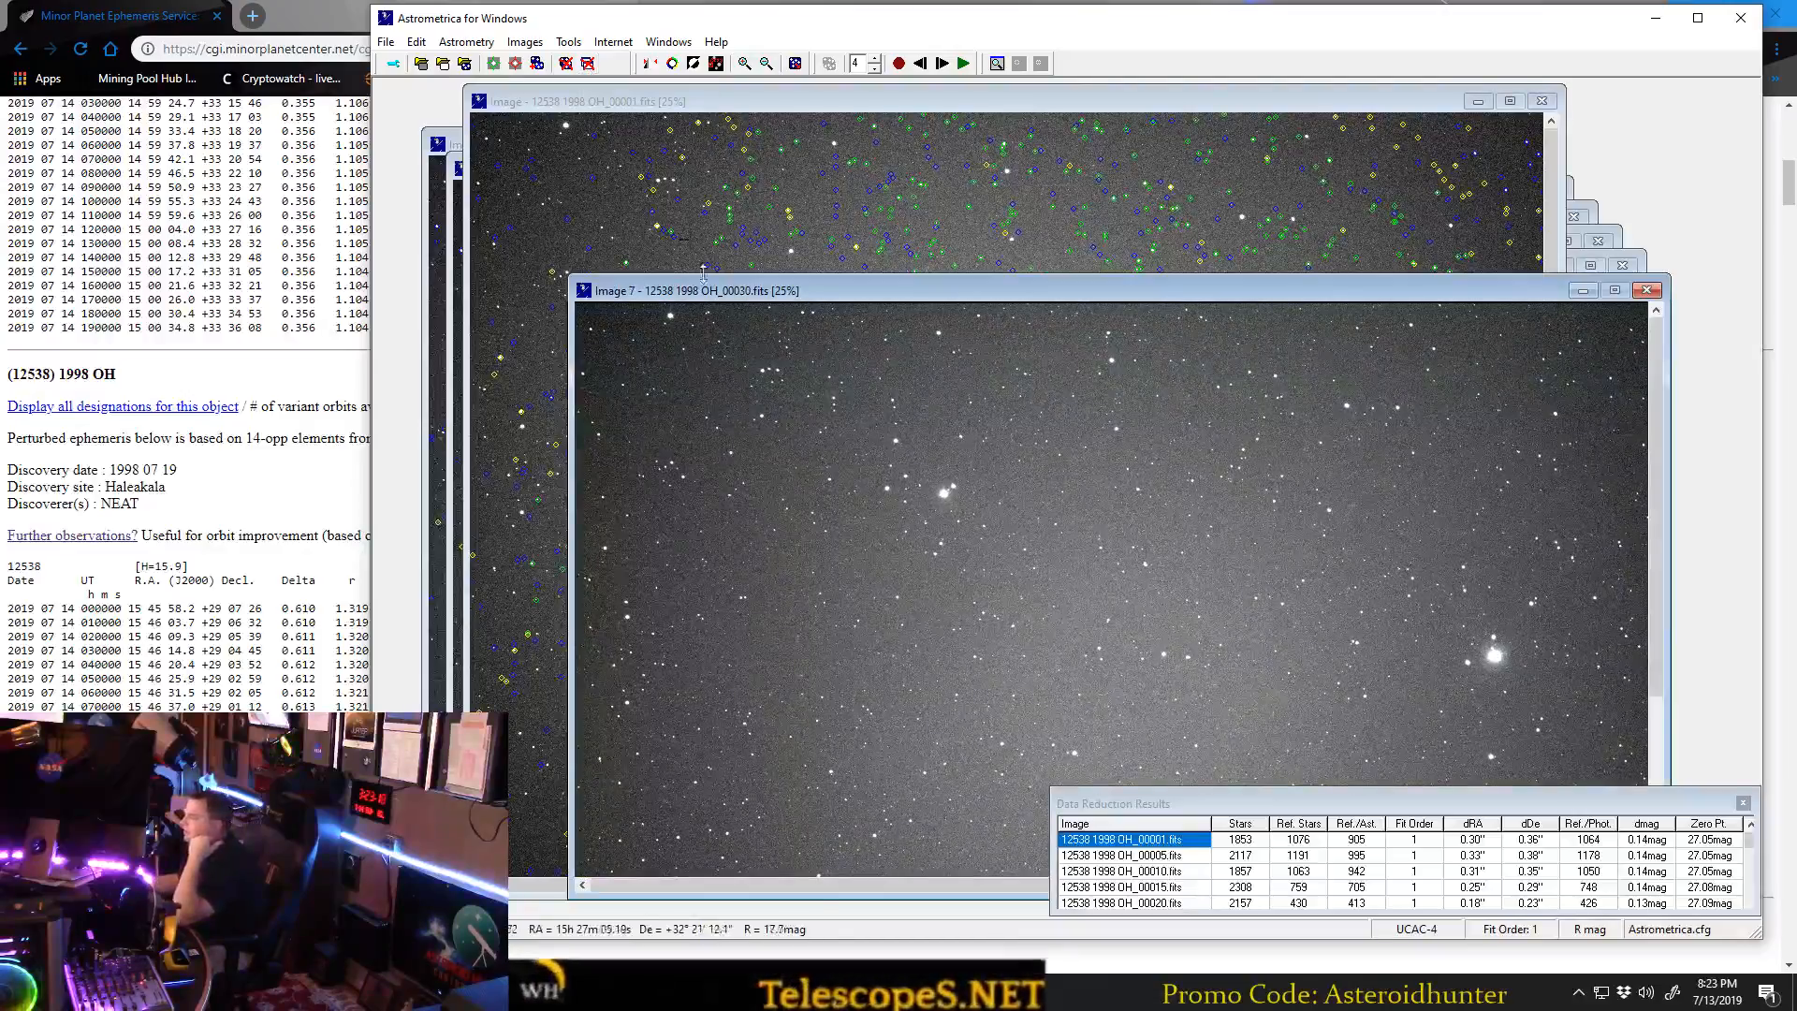
left_click_drag(781, 291, 703, 150)
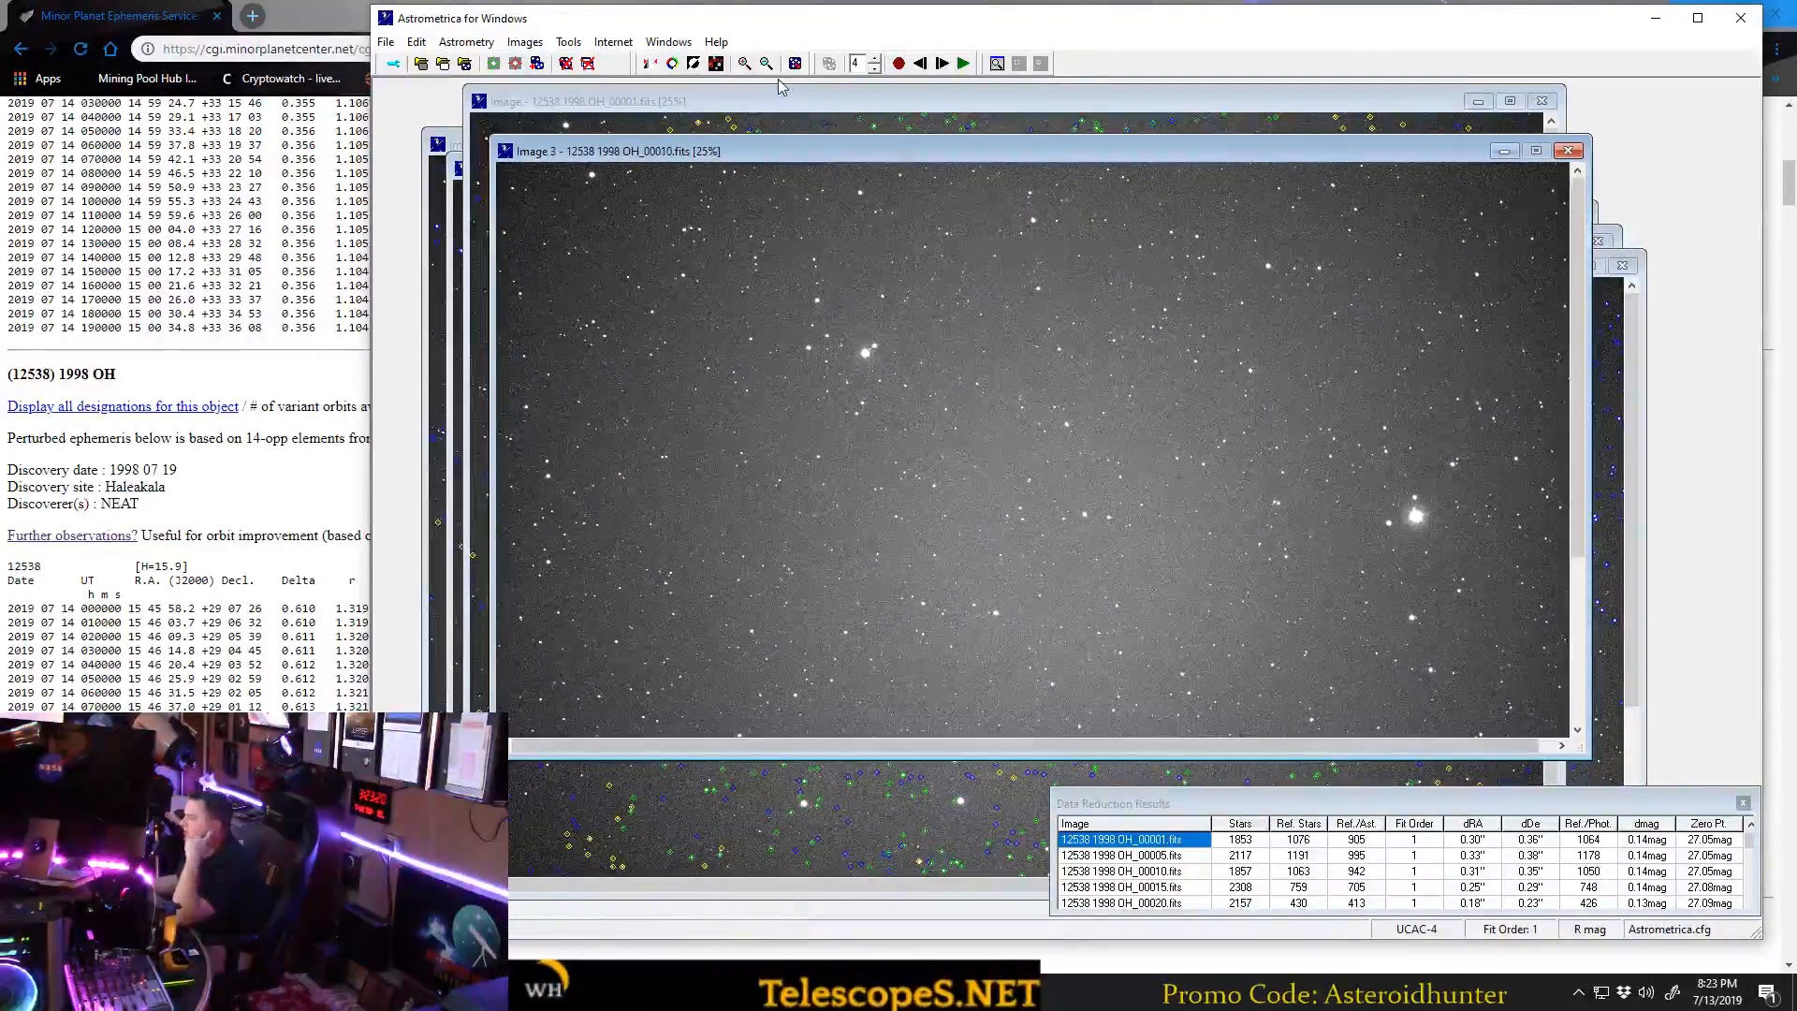
left_click(716, 63)
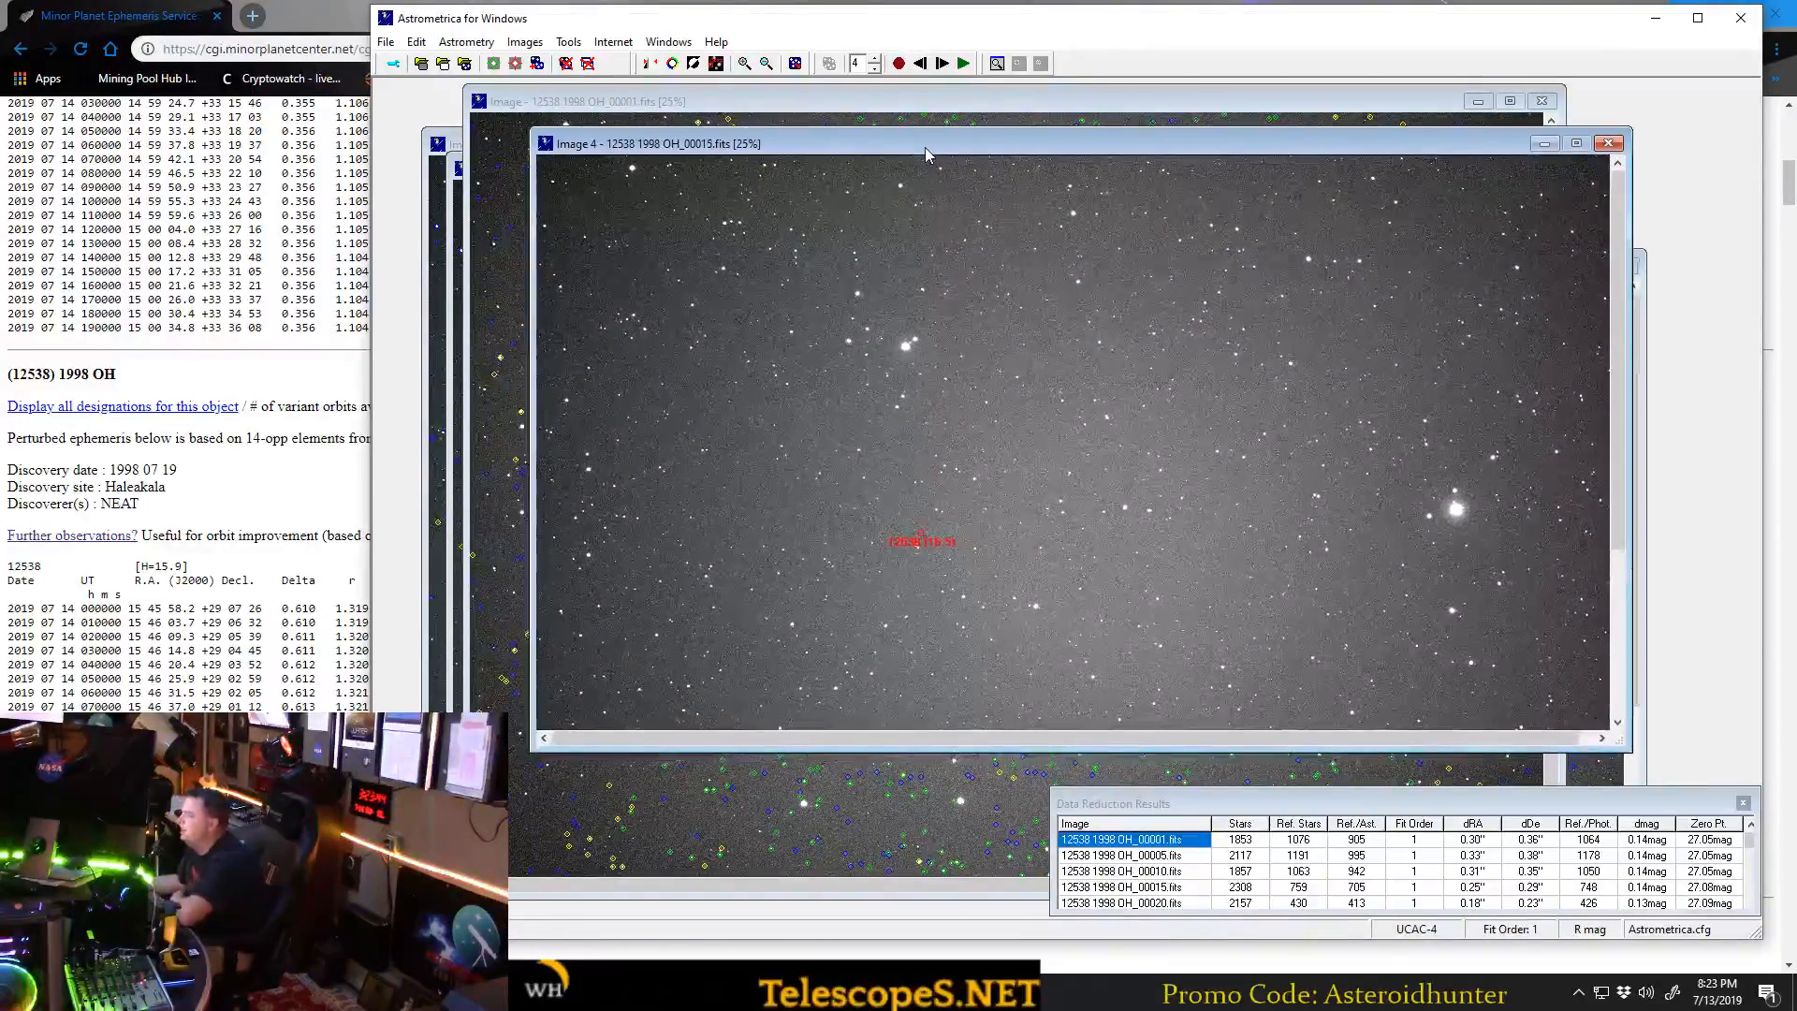
Enlarge the blinking images to full size around the marked asteroid 12538 and move the Data Reduction Results window out of the way.
left_click(744, 62)
left_click(745, 64)
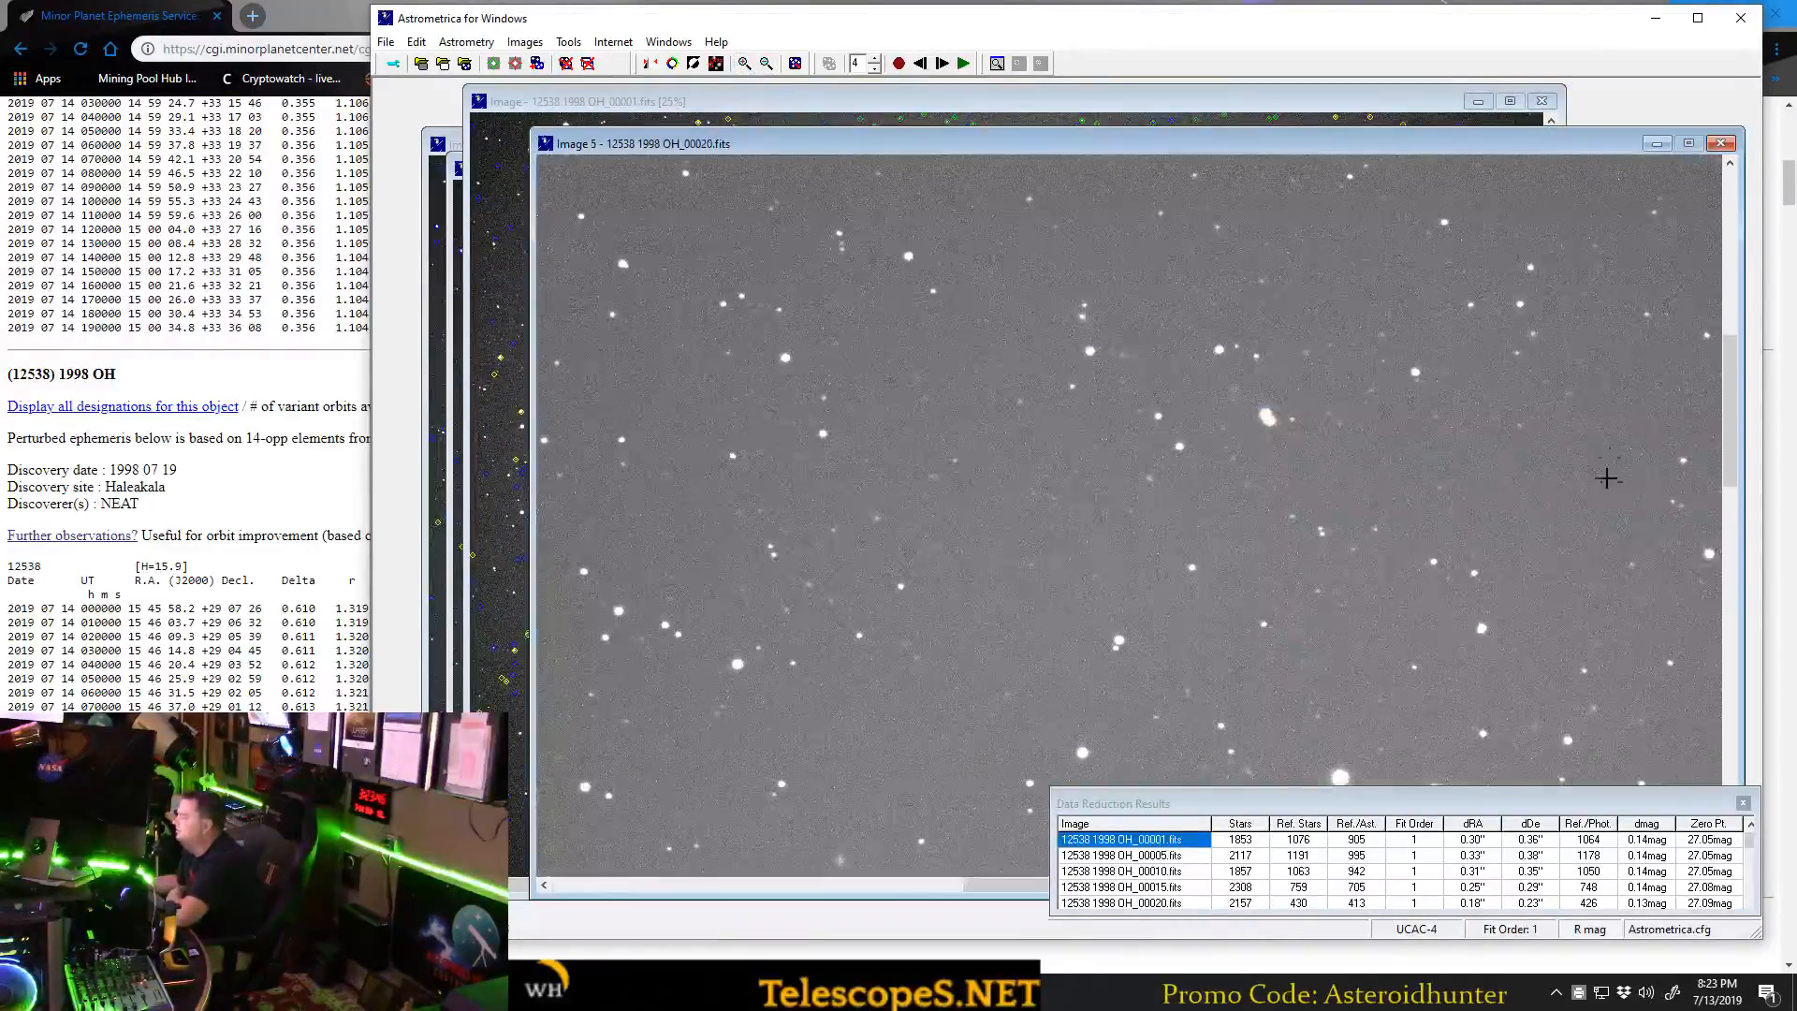
left_click_drag(1727, 454, 1730, 565)
left_click_drag(1003, 886, 798, 885)
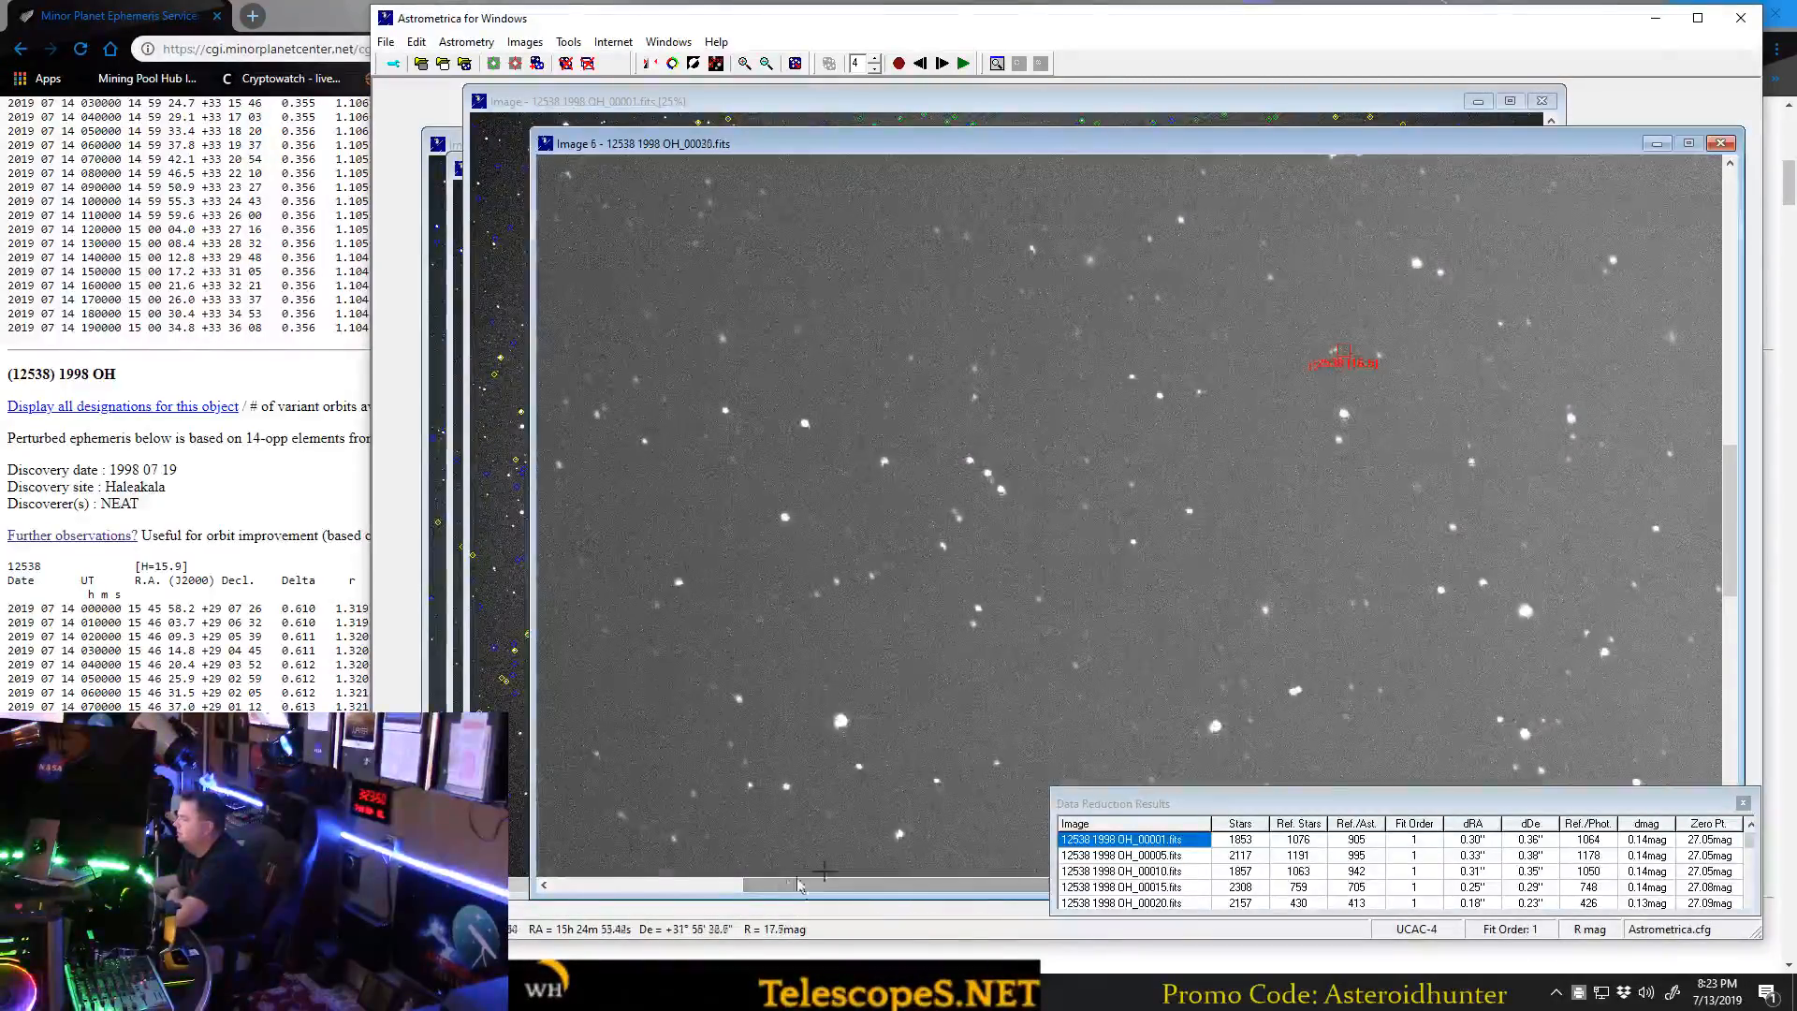
left_click_drag(1197, 802, 1185, 935)
left_click_drag(1037, 885, 1077, 886)
Shift the Astrometrica window aside, check the (12538) 1998 OH entry on the browser's ephemeris page, and return to Astrometrica.
left_click(328, 13)
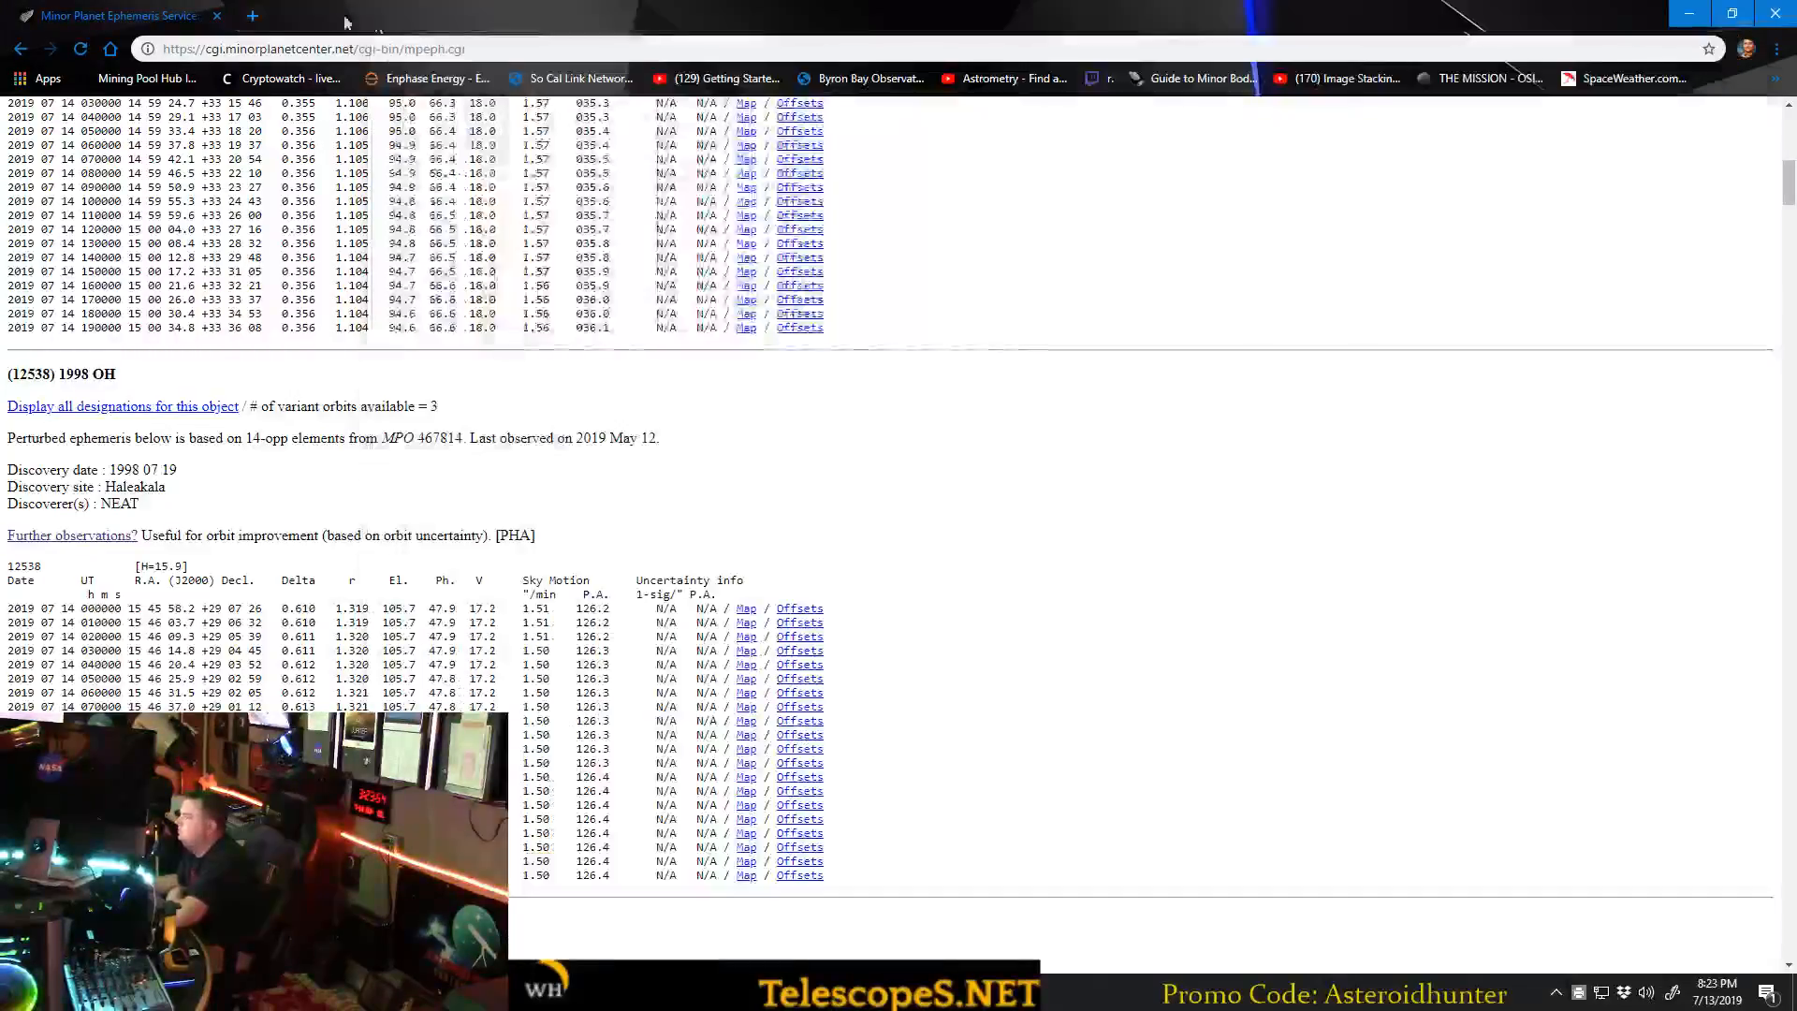
left_click(1689, 14)
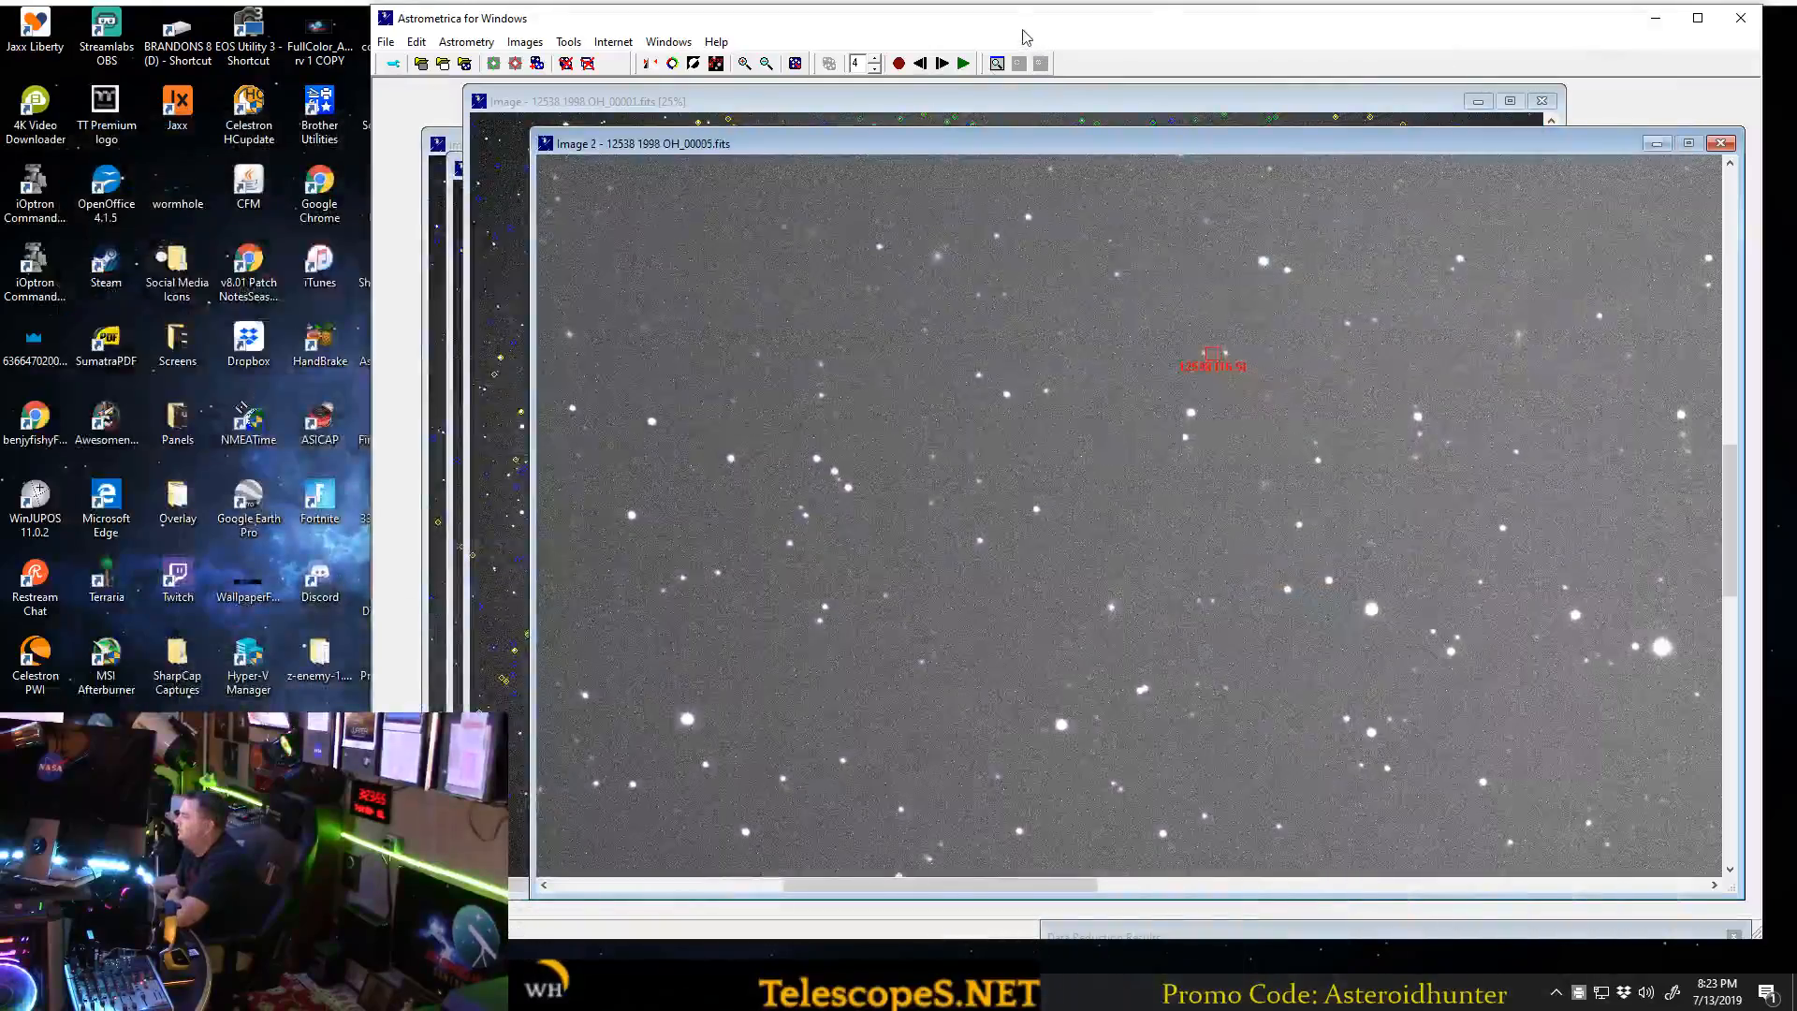
left_click_drag(1020, 20, 947, 18)
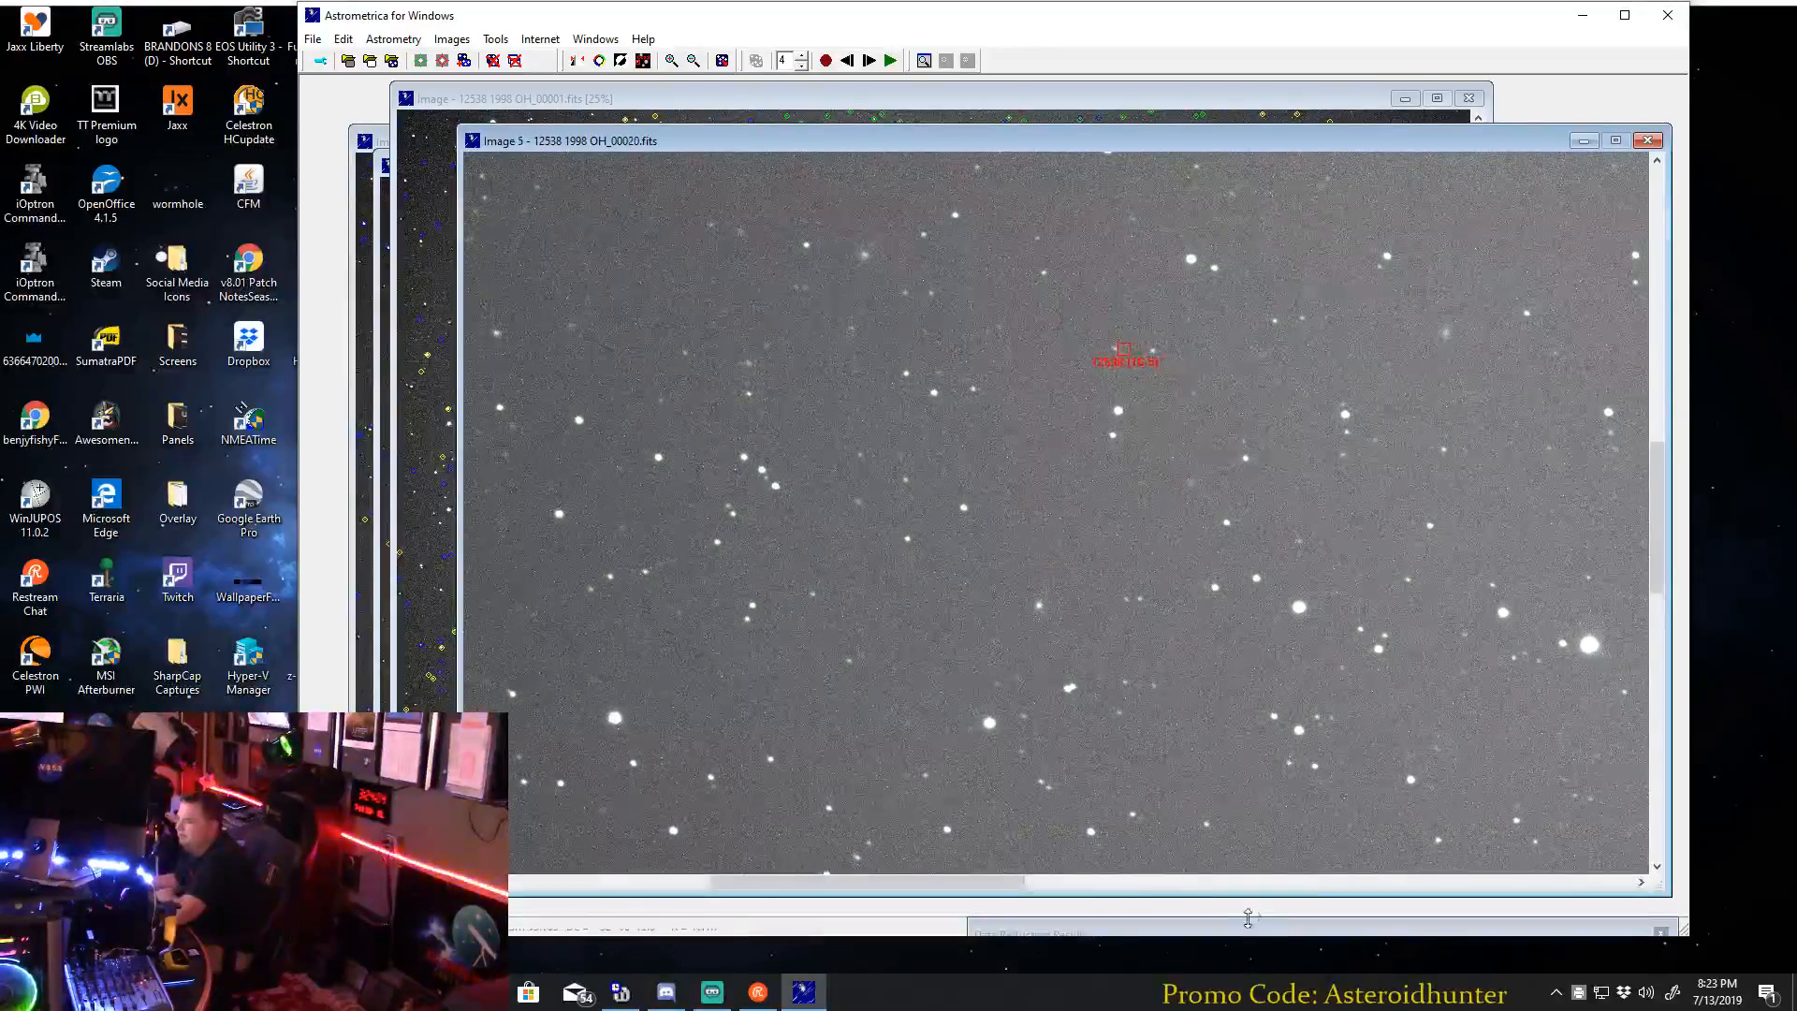
left_click(483, 992)
left_click(578, 910)
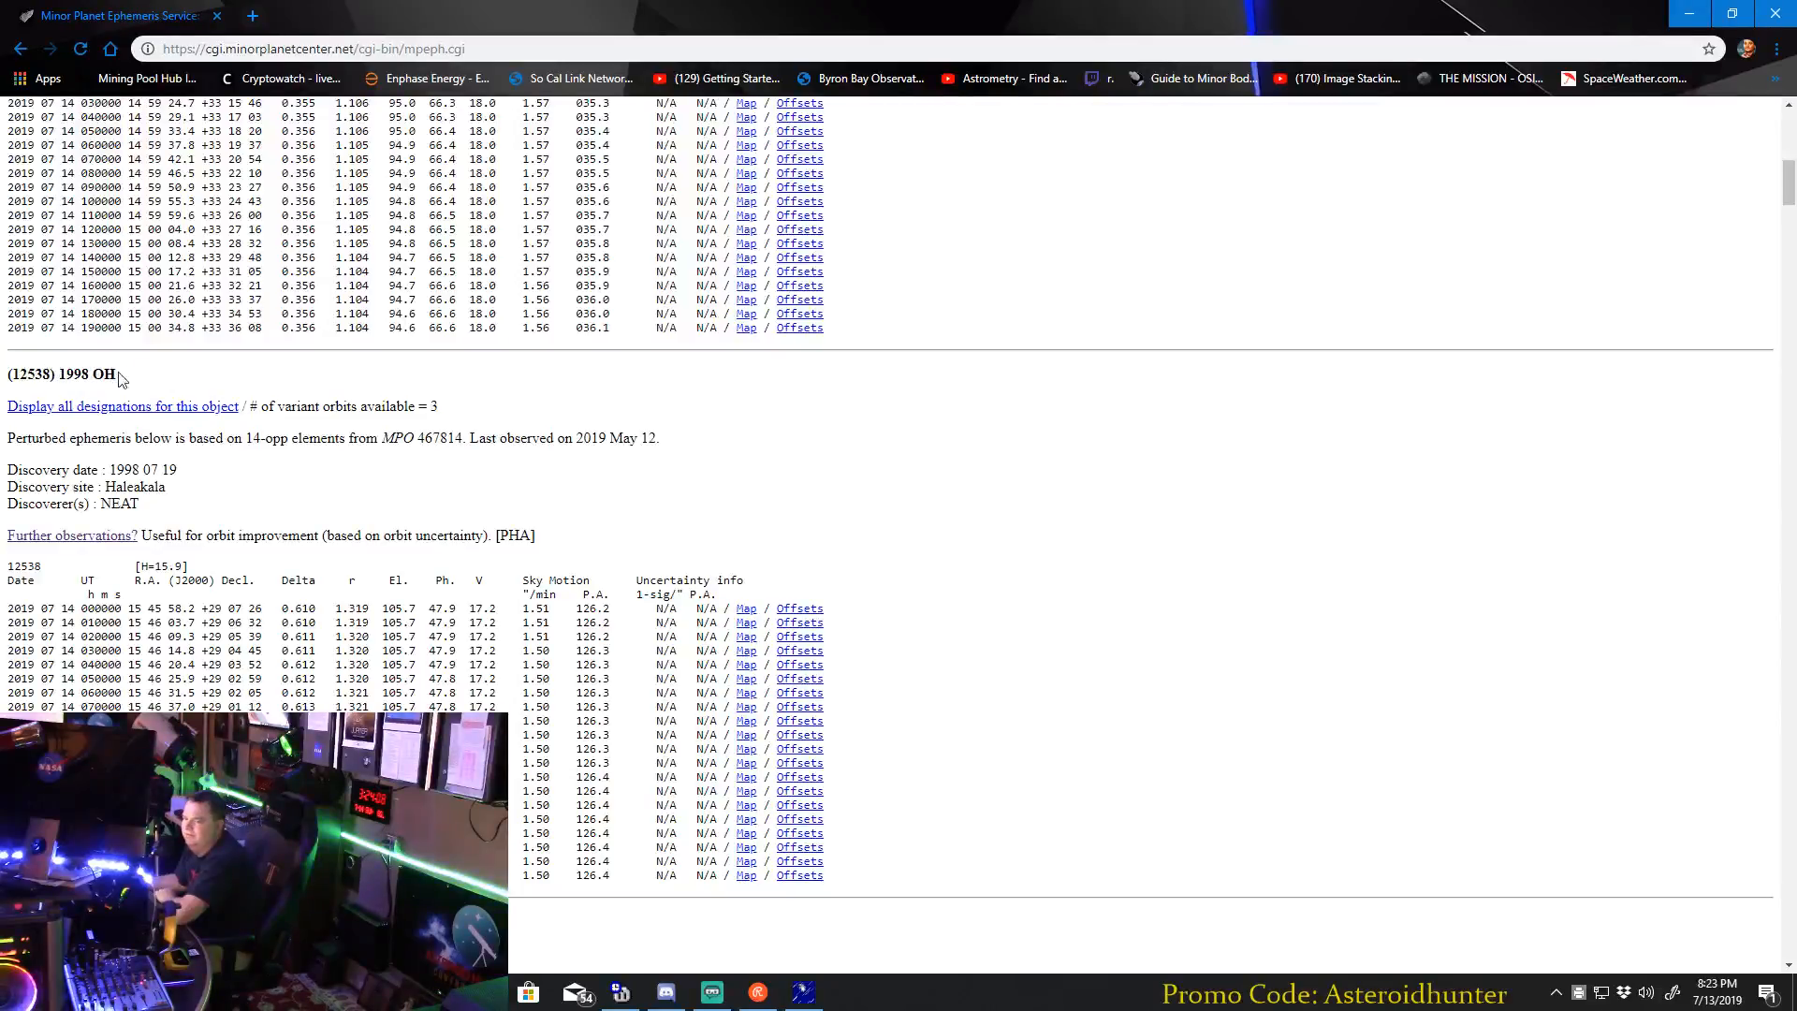
left_click(803, 992)
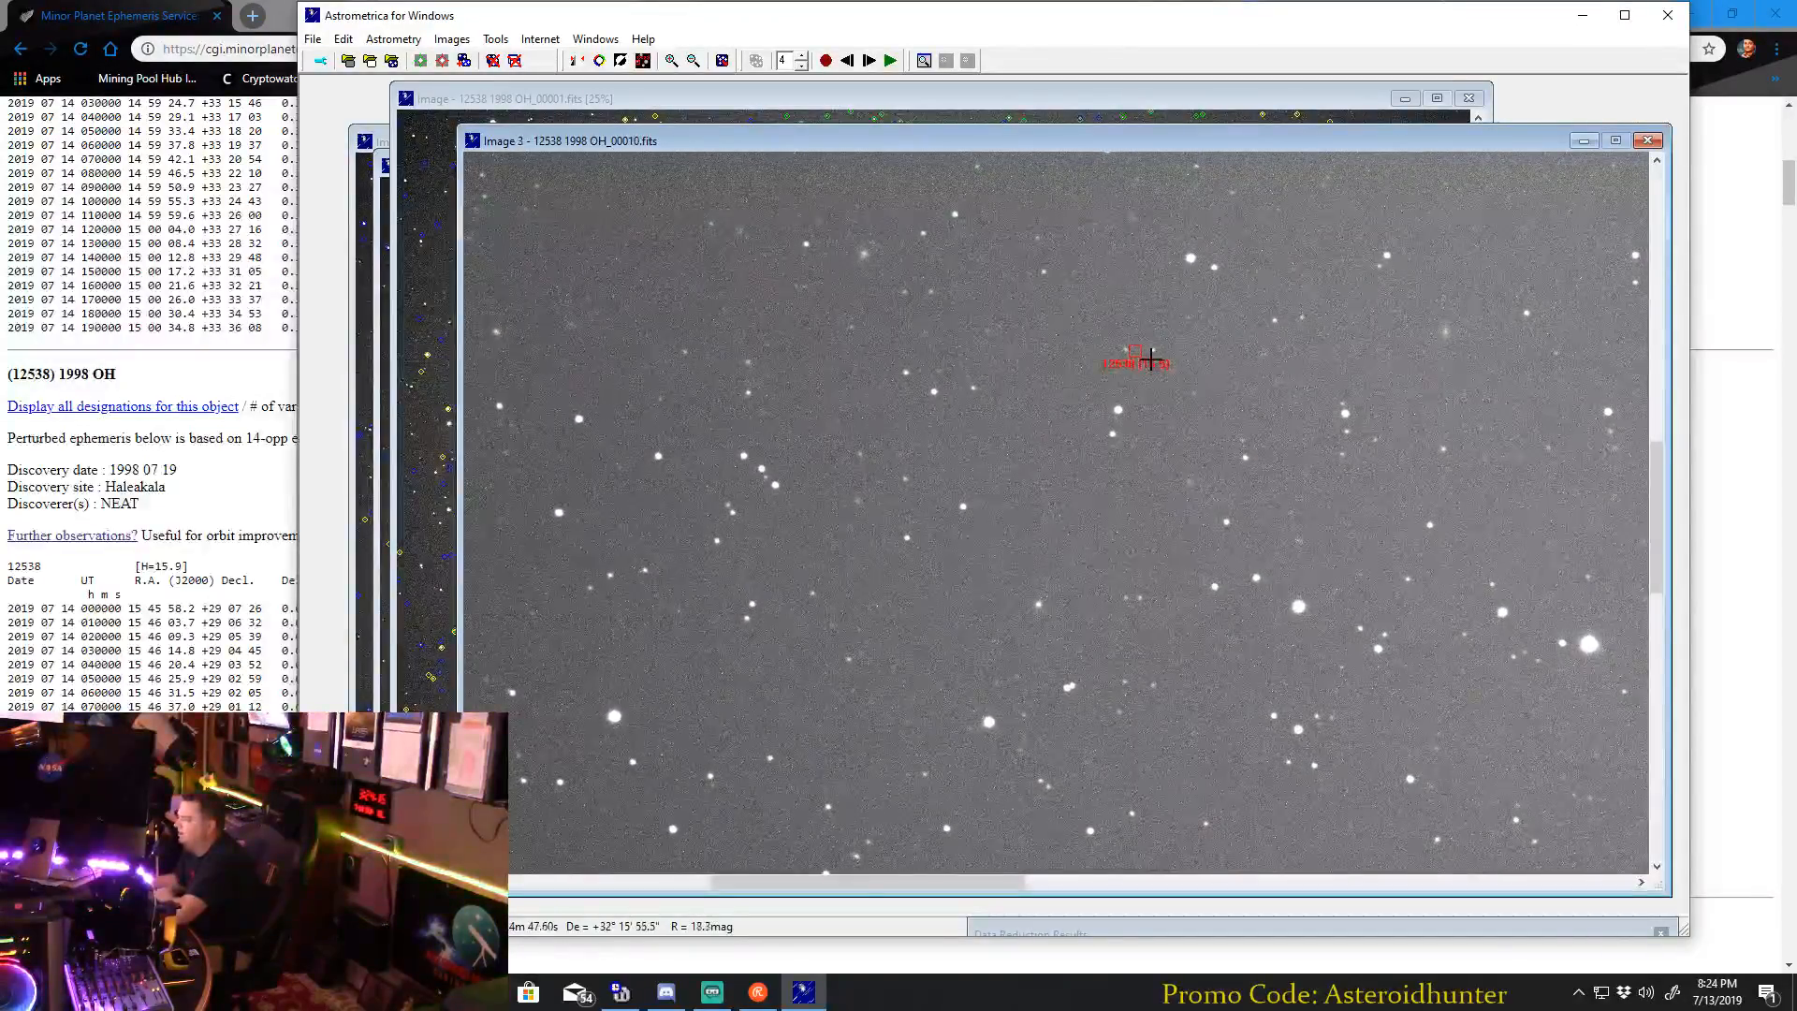
Step through the blink frames to 12538 1998 OH_00001.fits and keep the blink window in front.
left_click(867, 61)
left_click(848, 61)
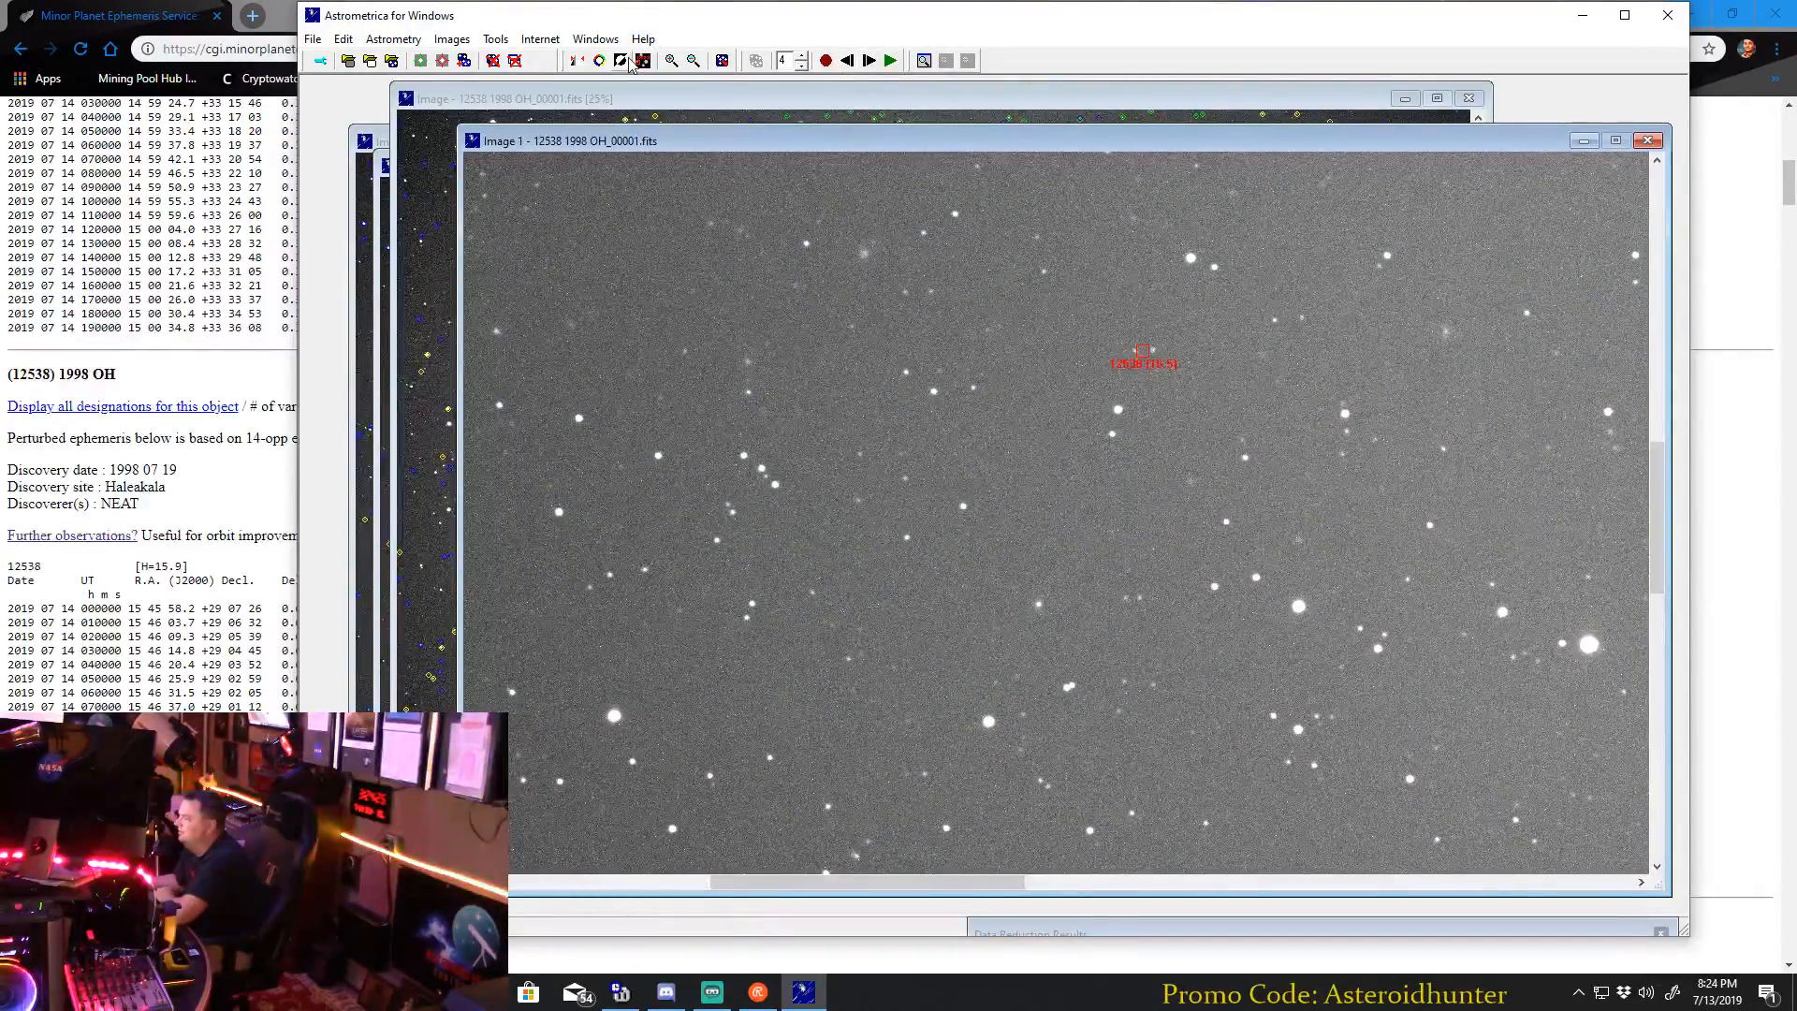
left_click(534, 42)
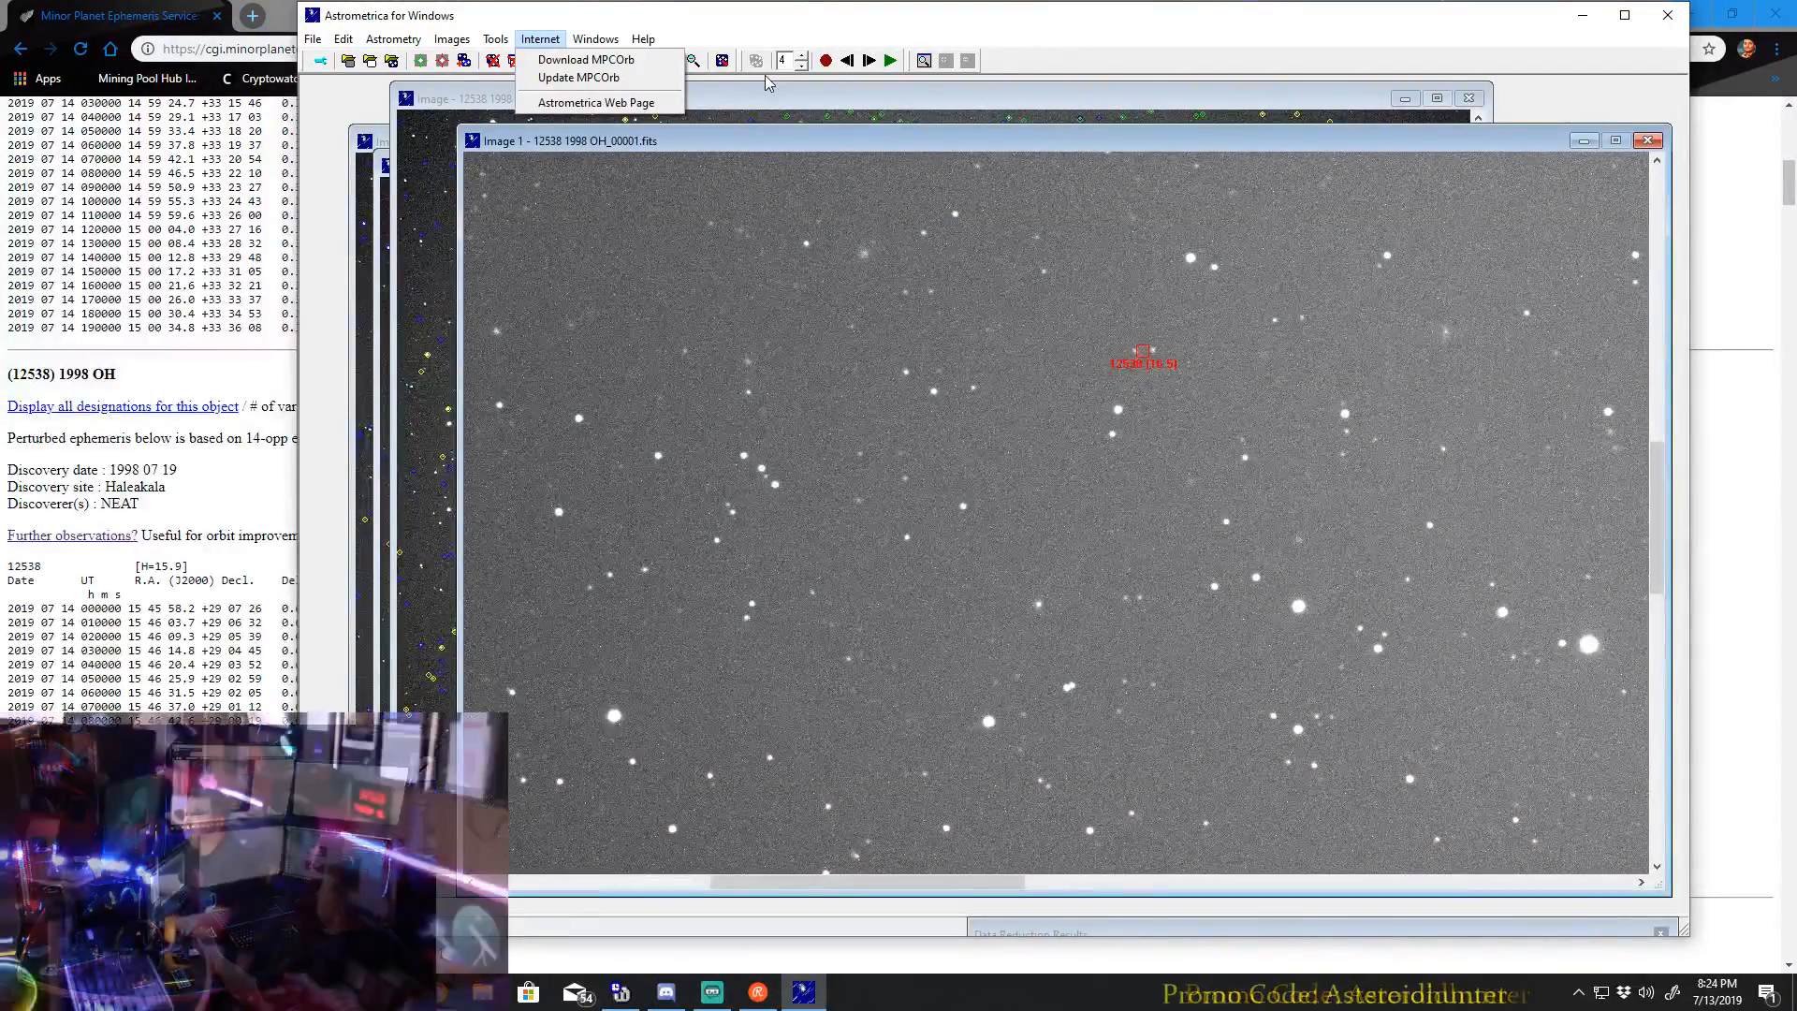
left_click(897, 103)
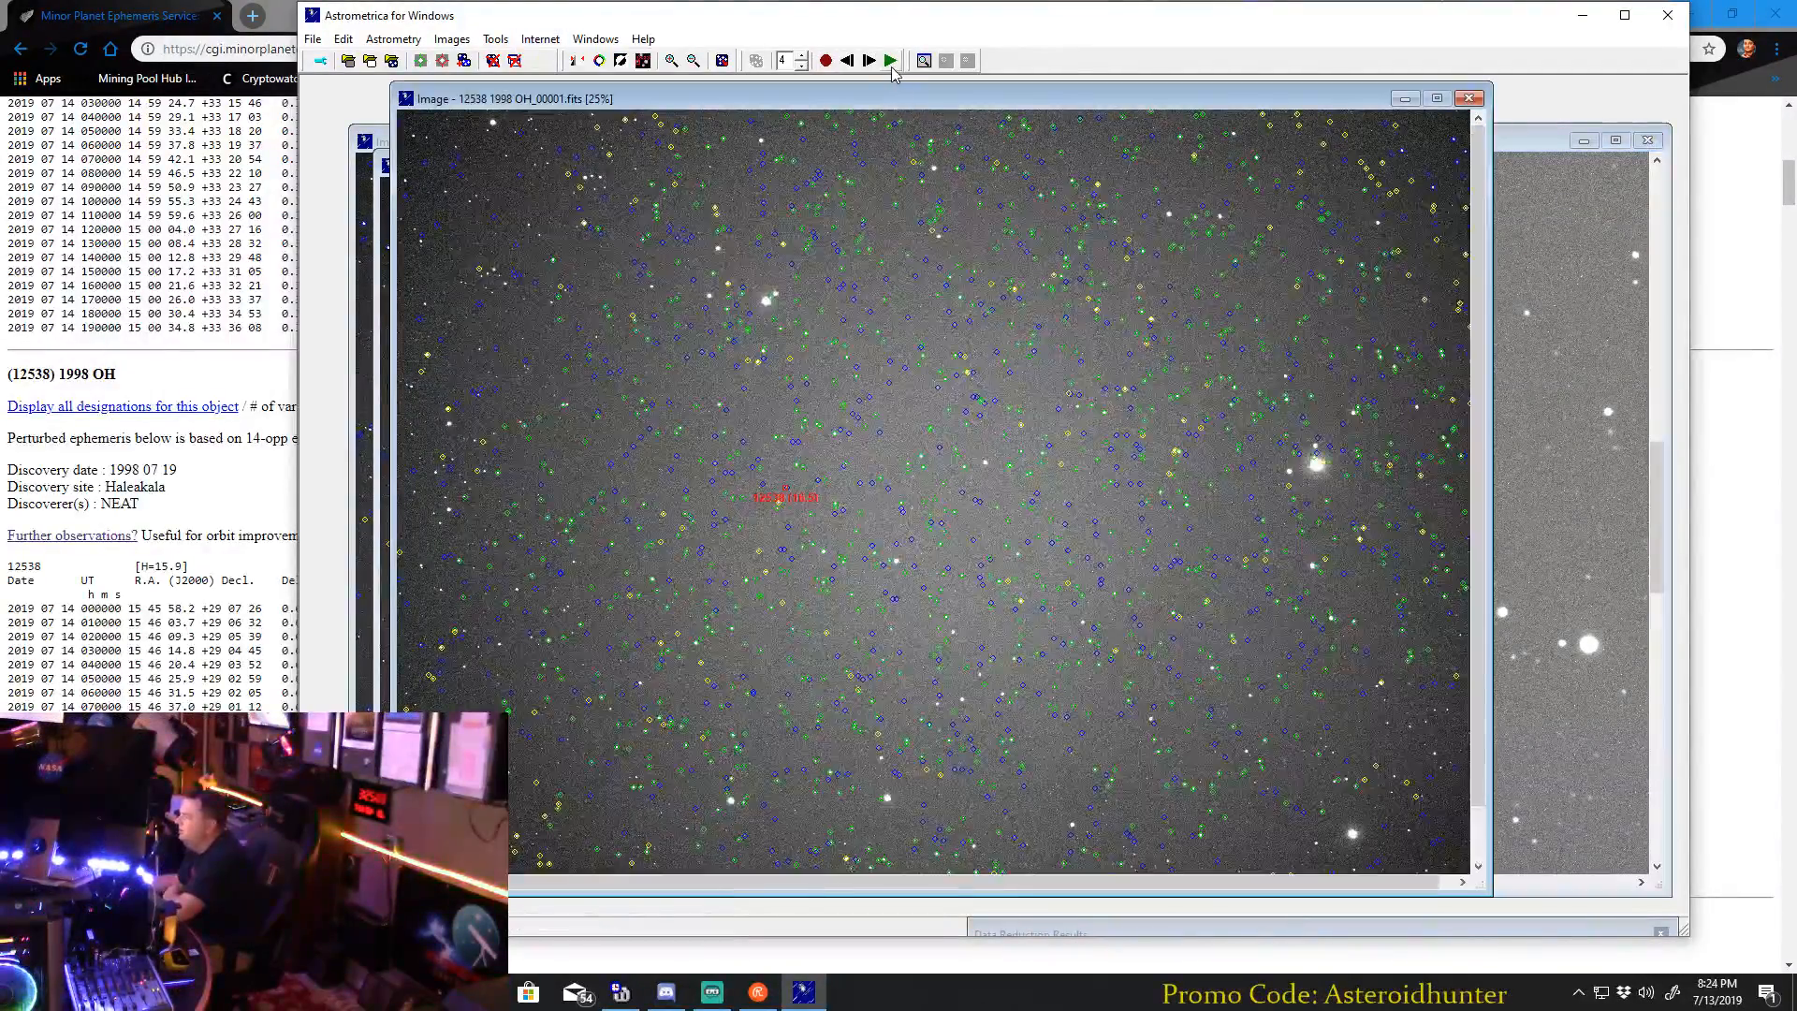
left_click(865, 154)
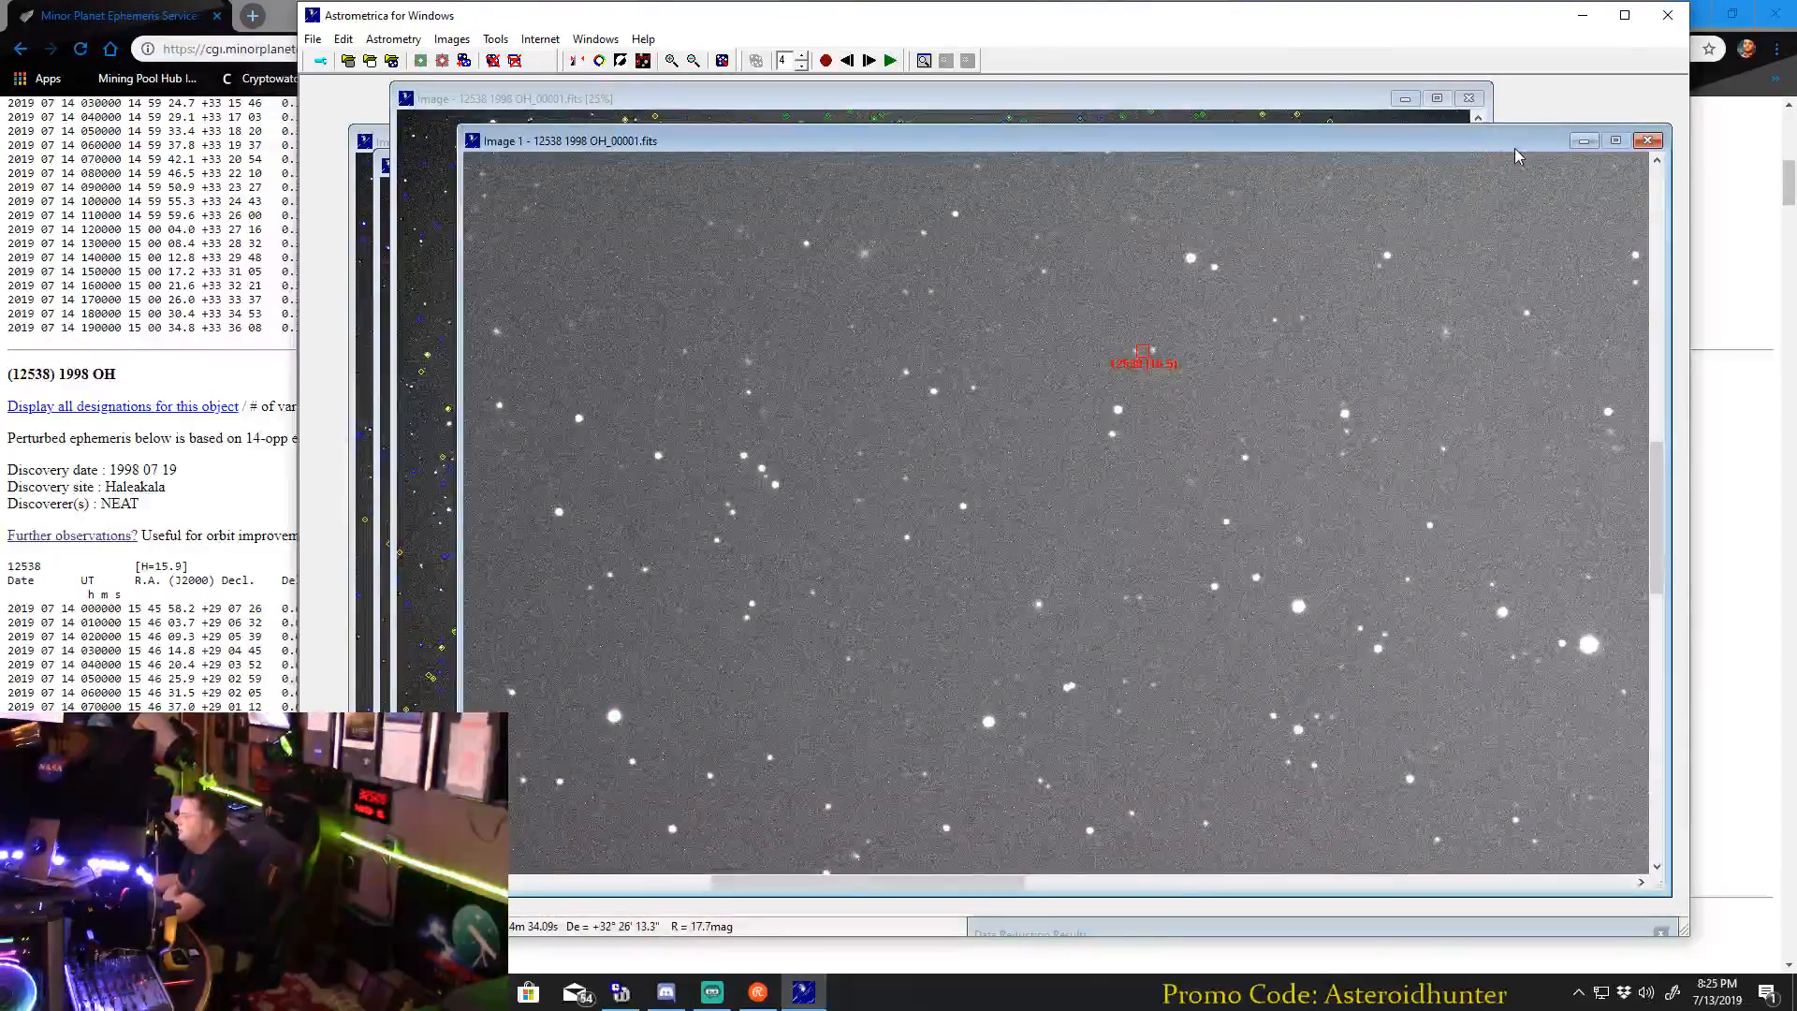
Replay the blink sequence and enlarge the first image further around the marked asteroid.
left_click(890, 62)
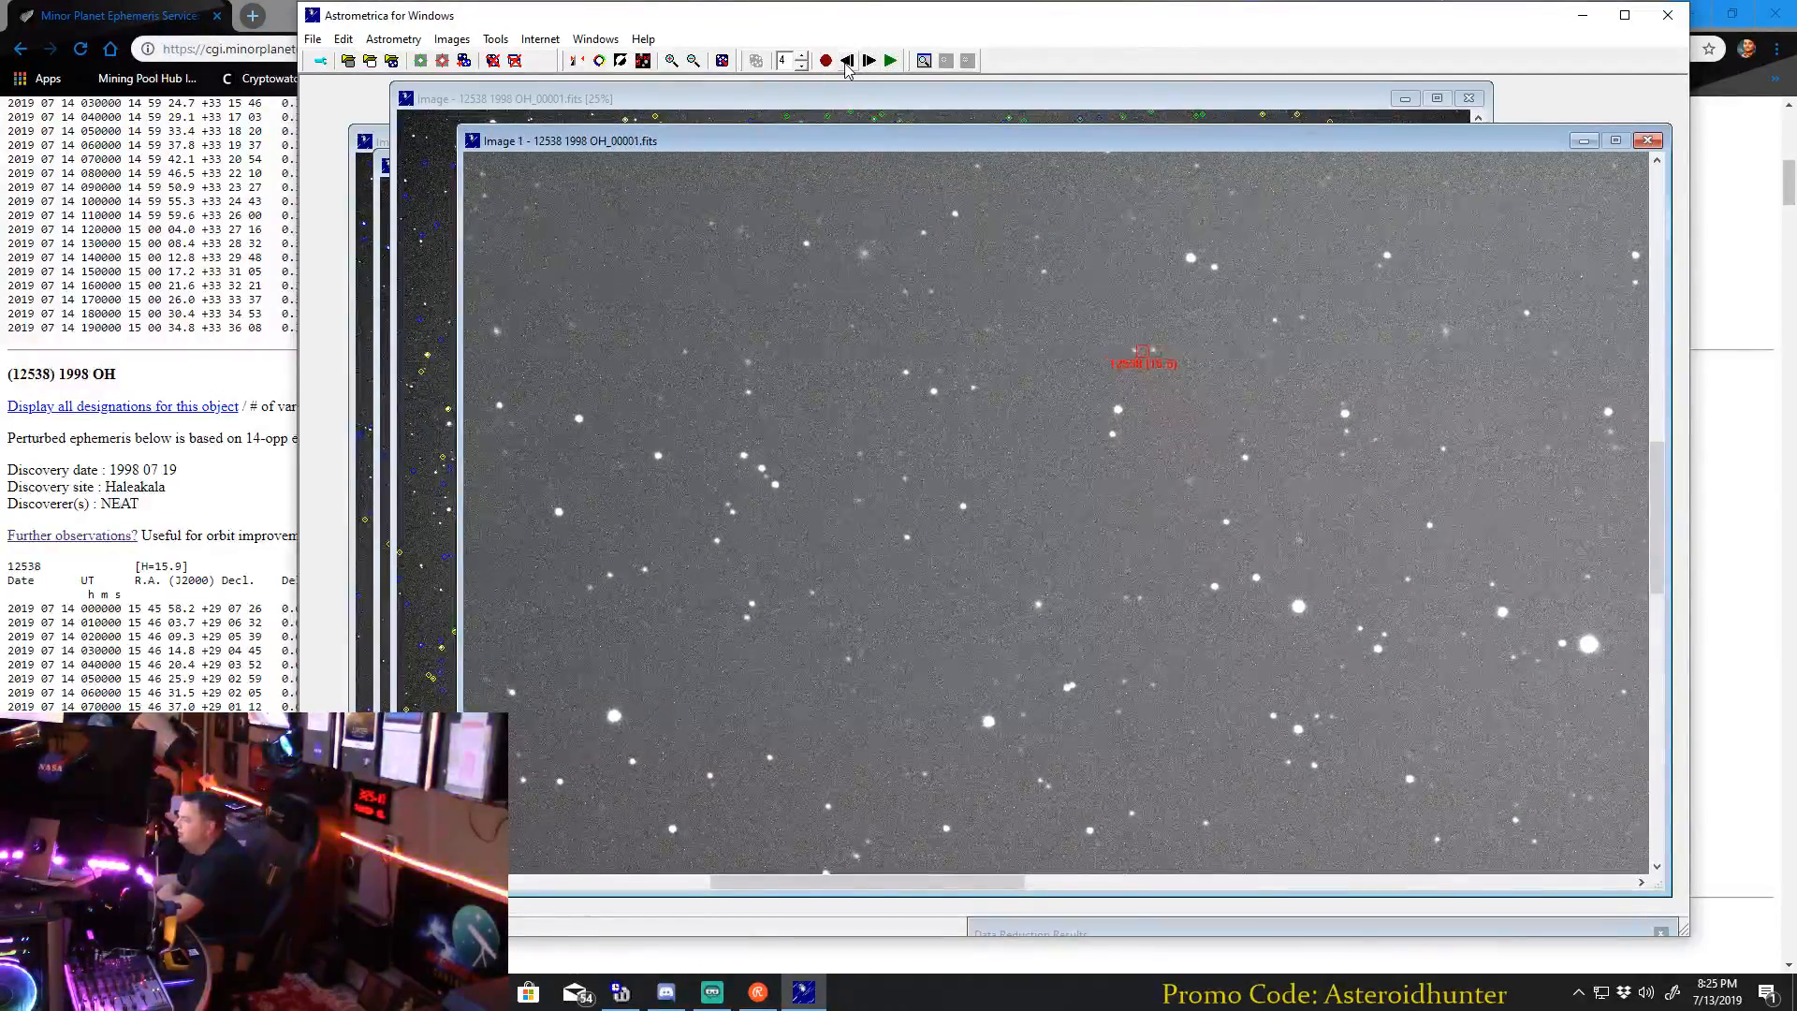
left_click(674, 60)
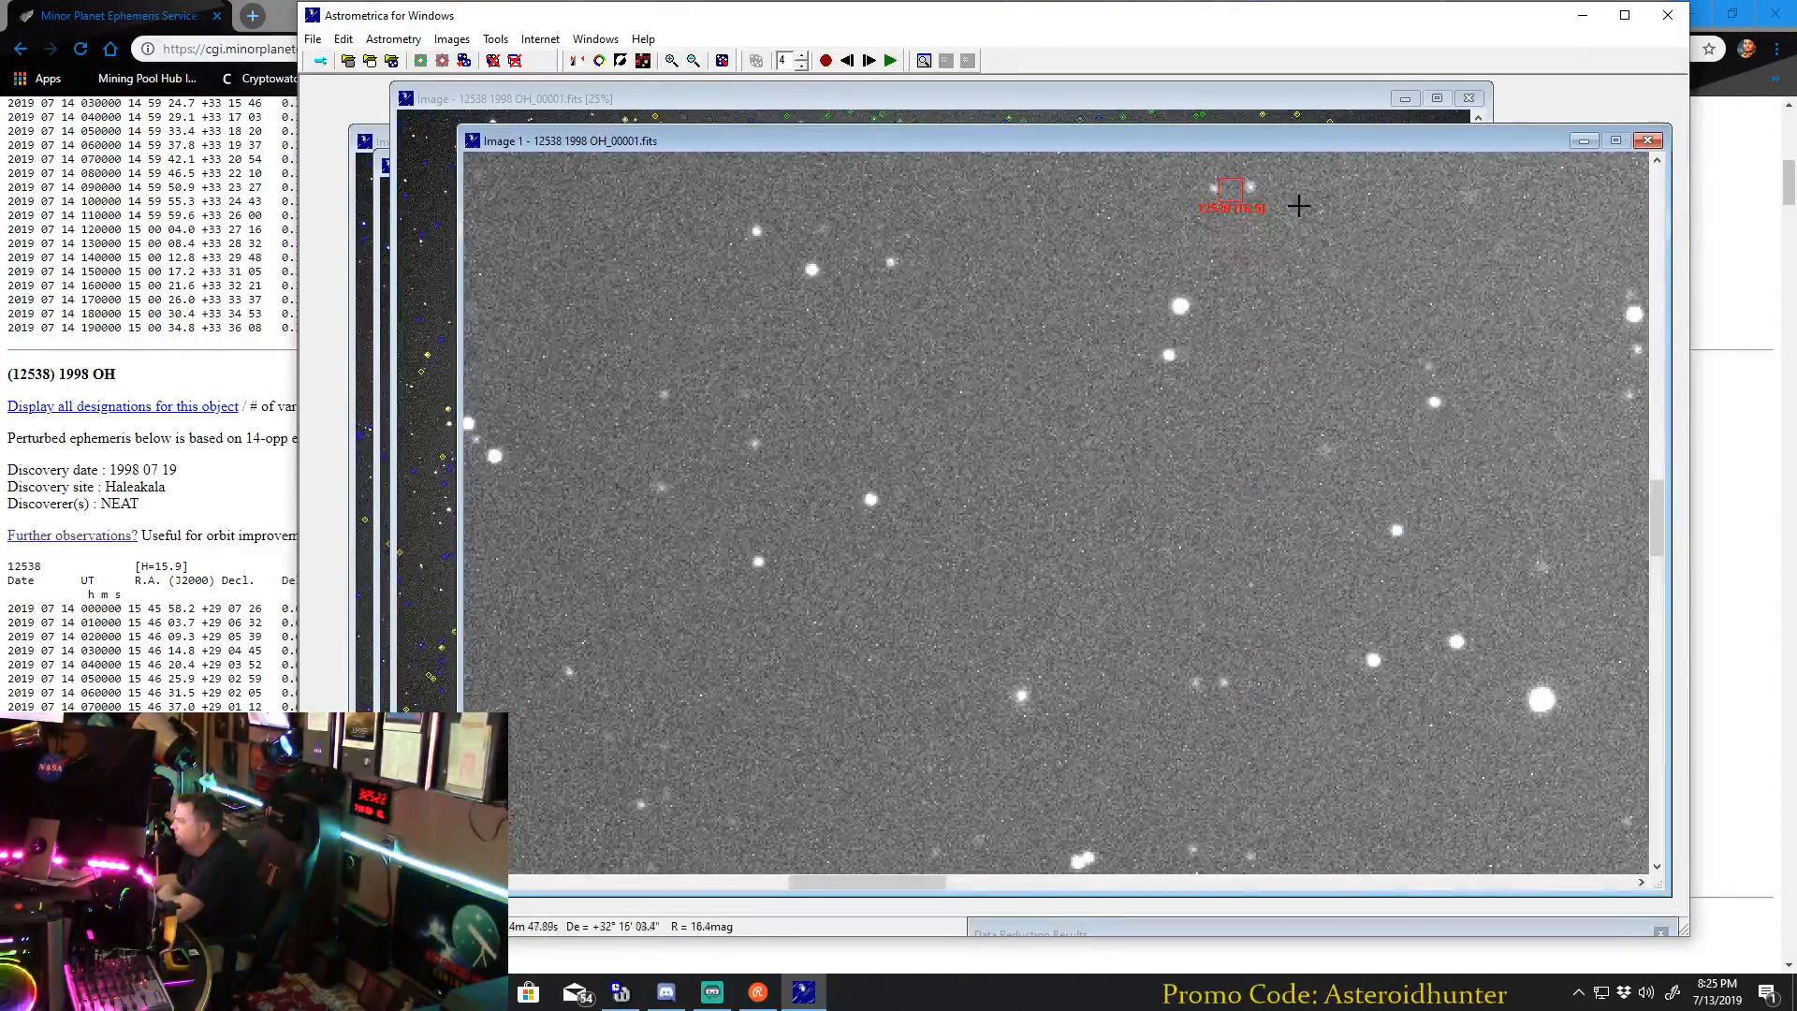
Measure the asteroid beside the red marker in 12538 1998 OH_00001.fits, designate it (12538) 1998 OH, and accept the measurement.
left_click_drag(1656, 519, 1656, 488)
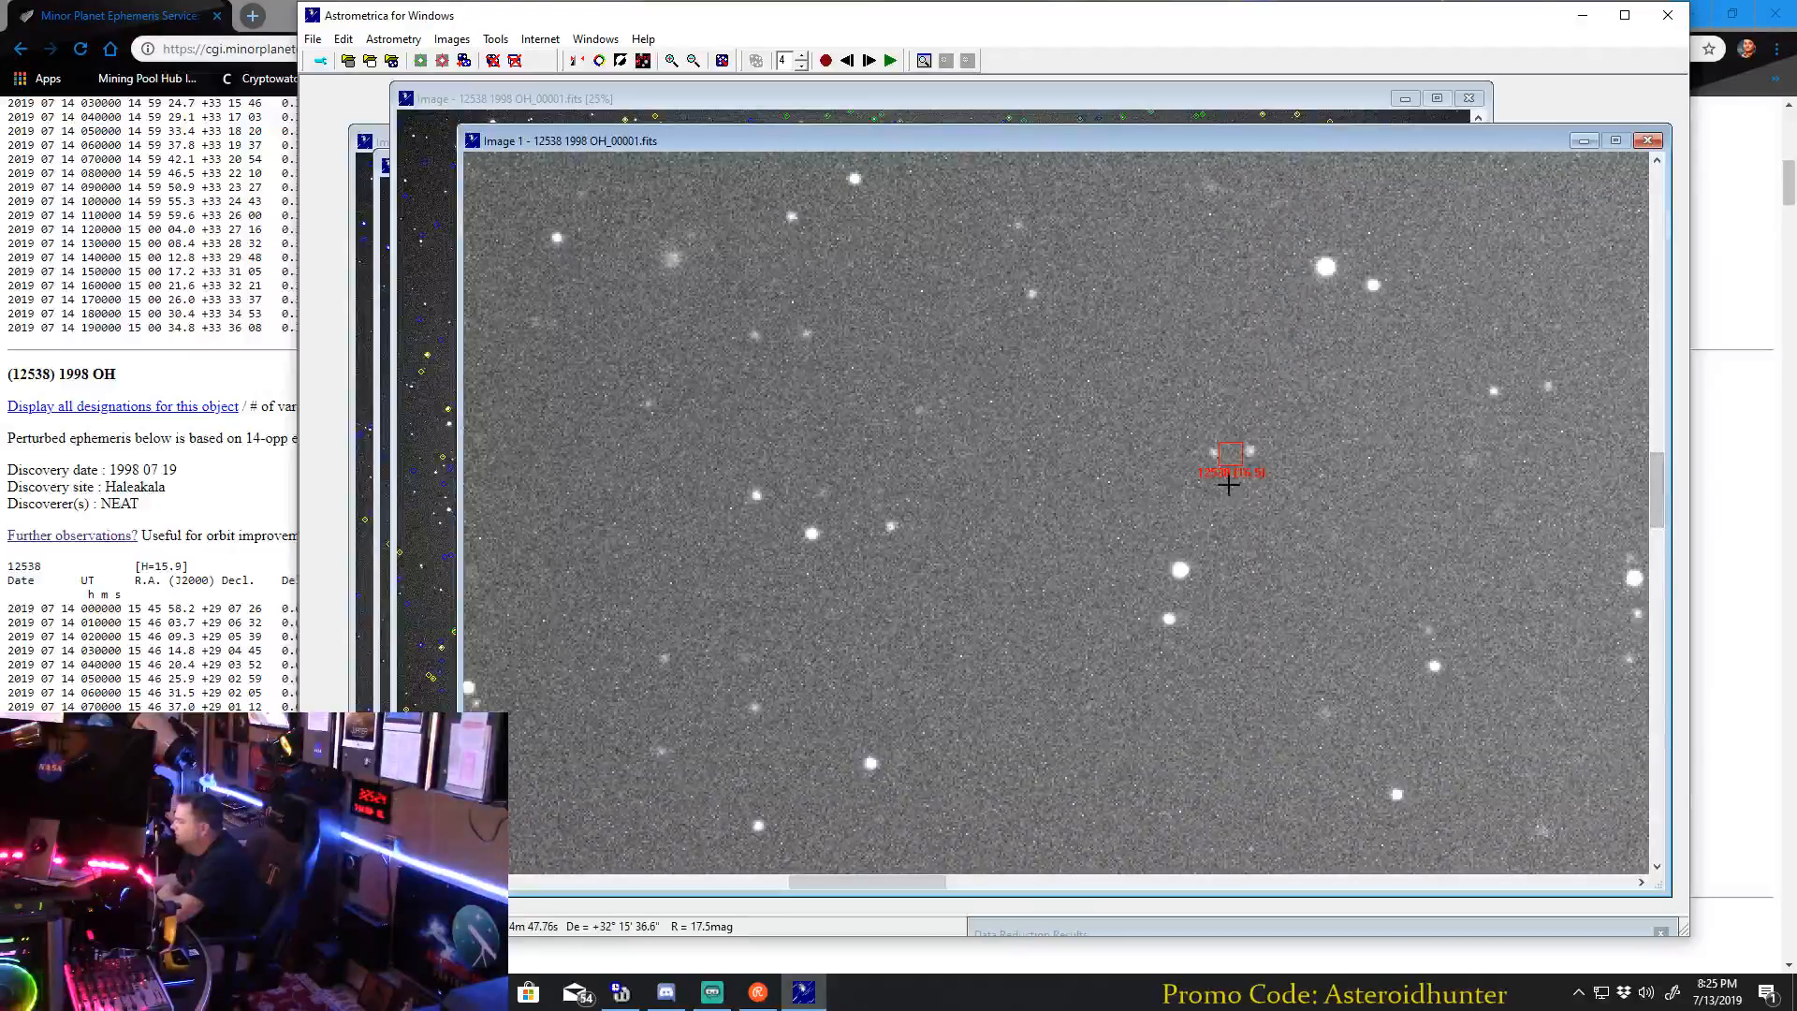
left_click(1213, 453)
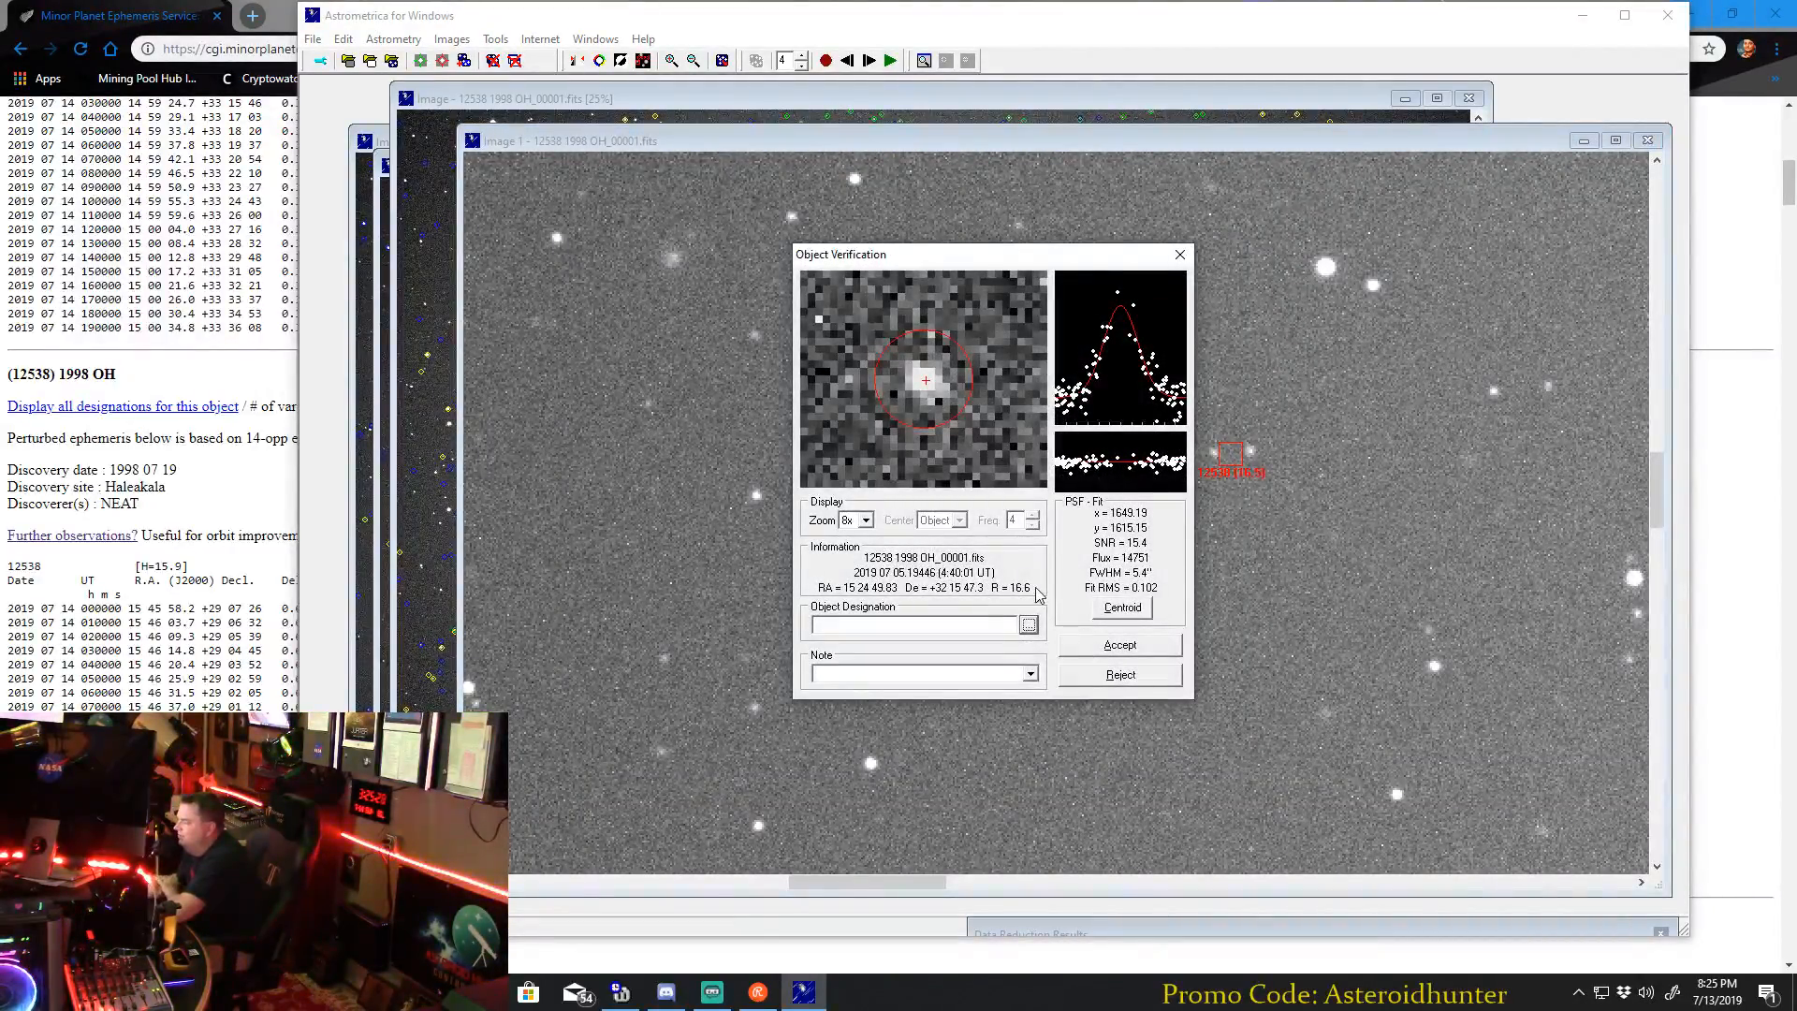
left_click_drag(1039, 251, 962, 250)
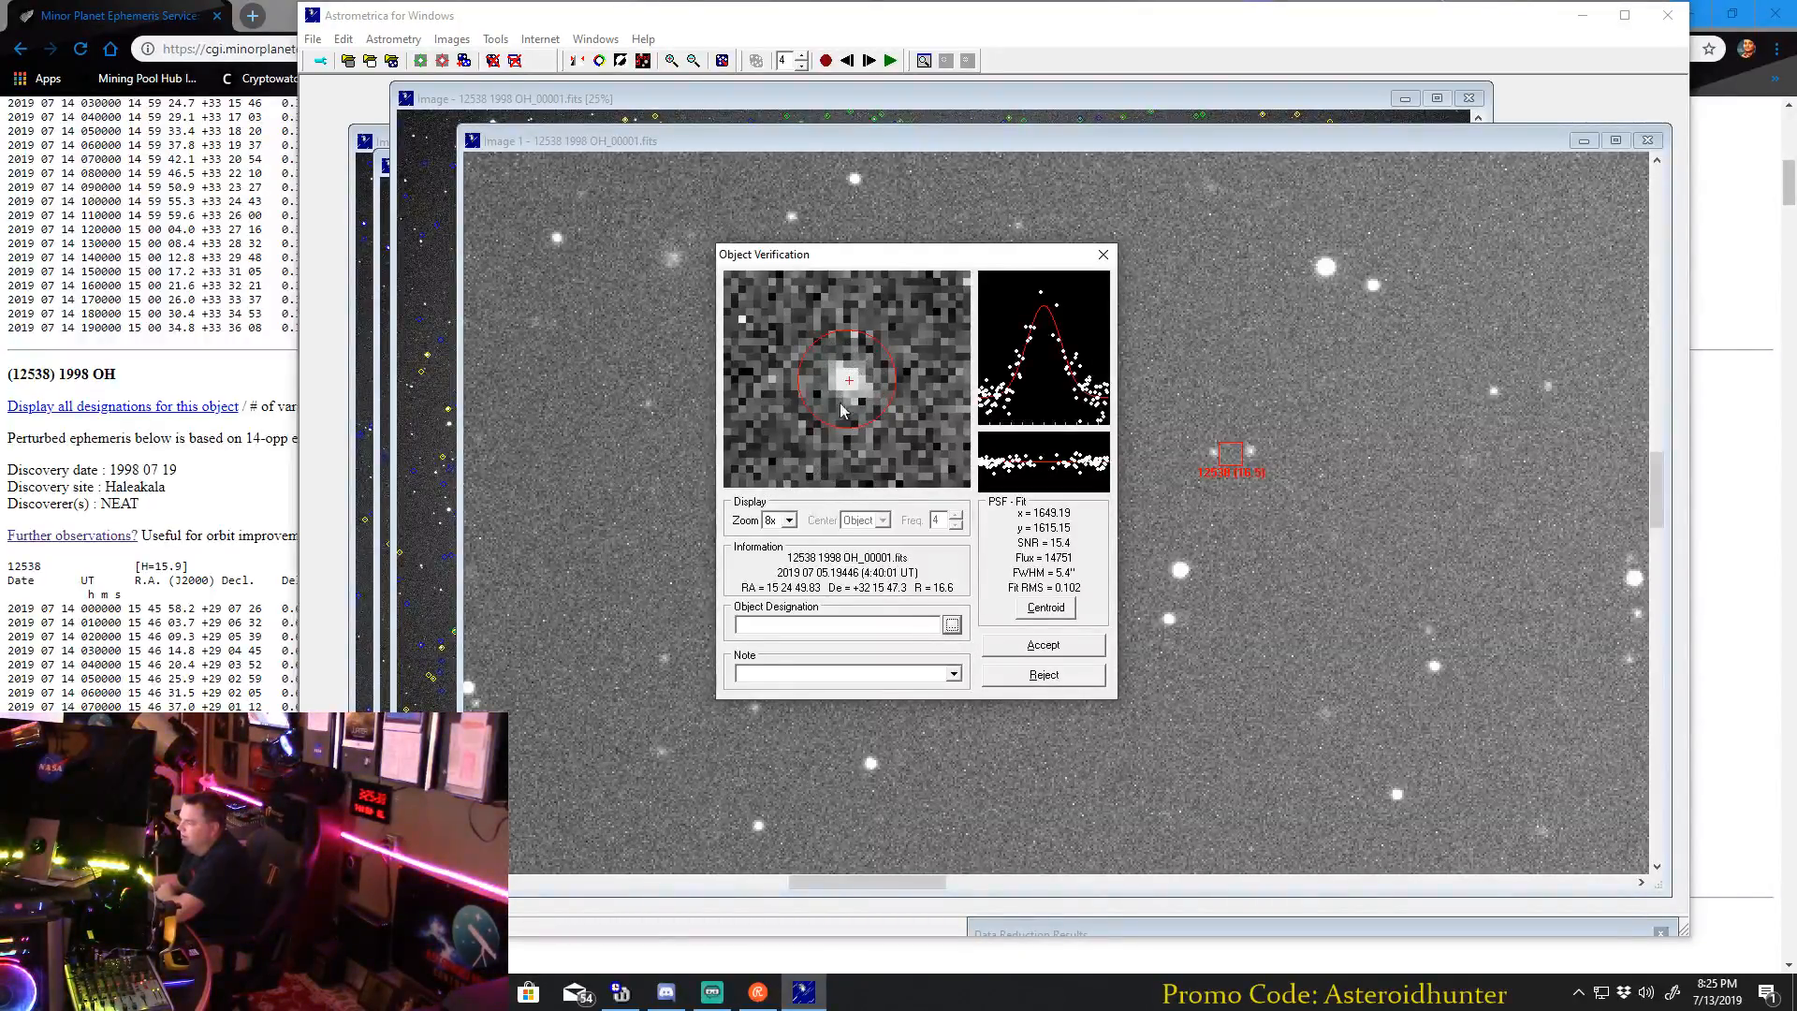
left_click(951, 626)
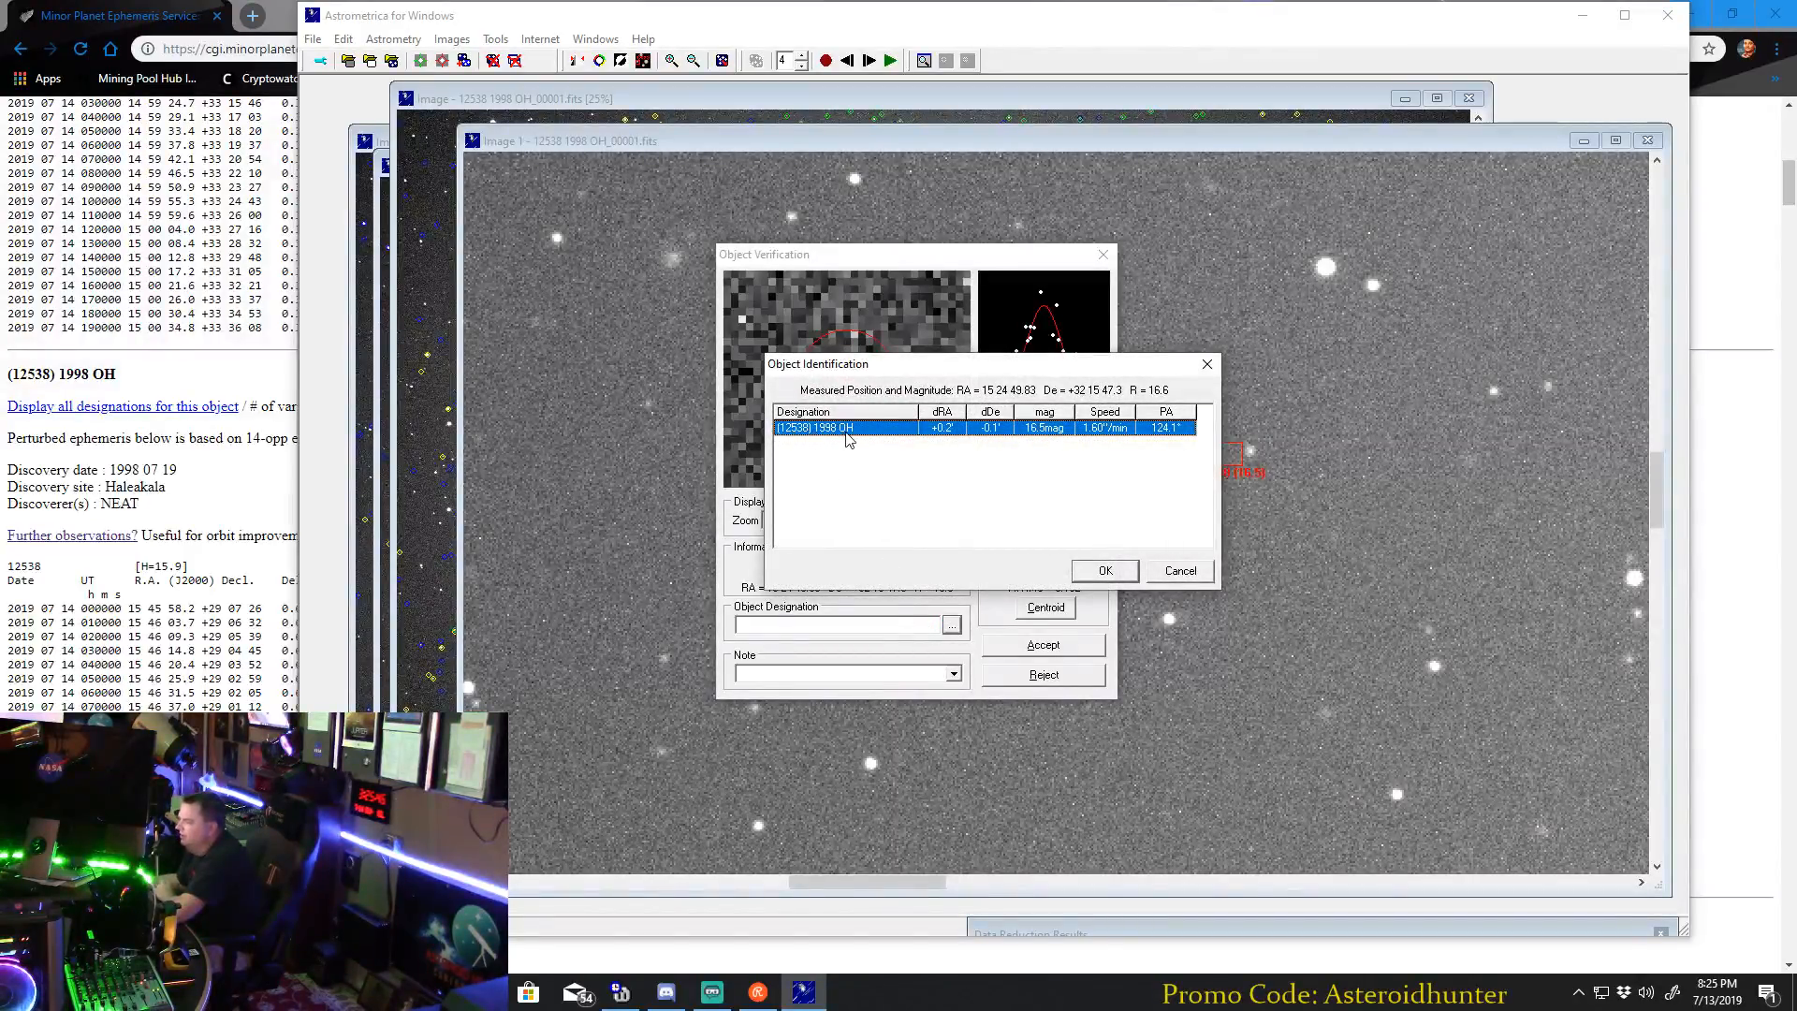
left_click(1102, 573)
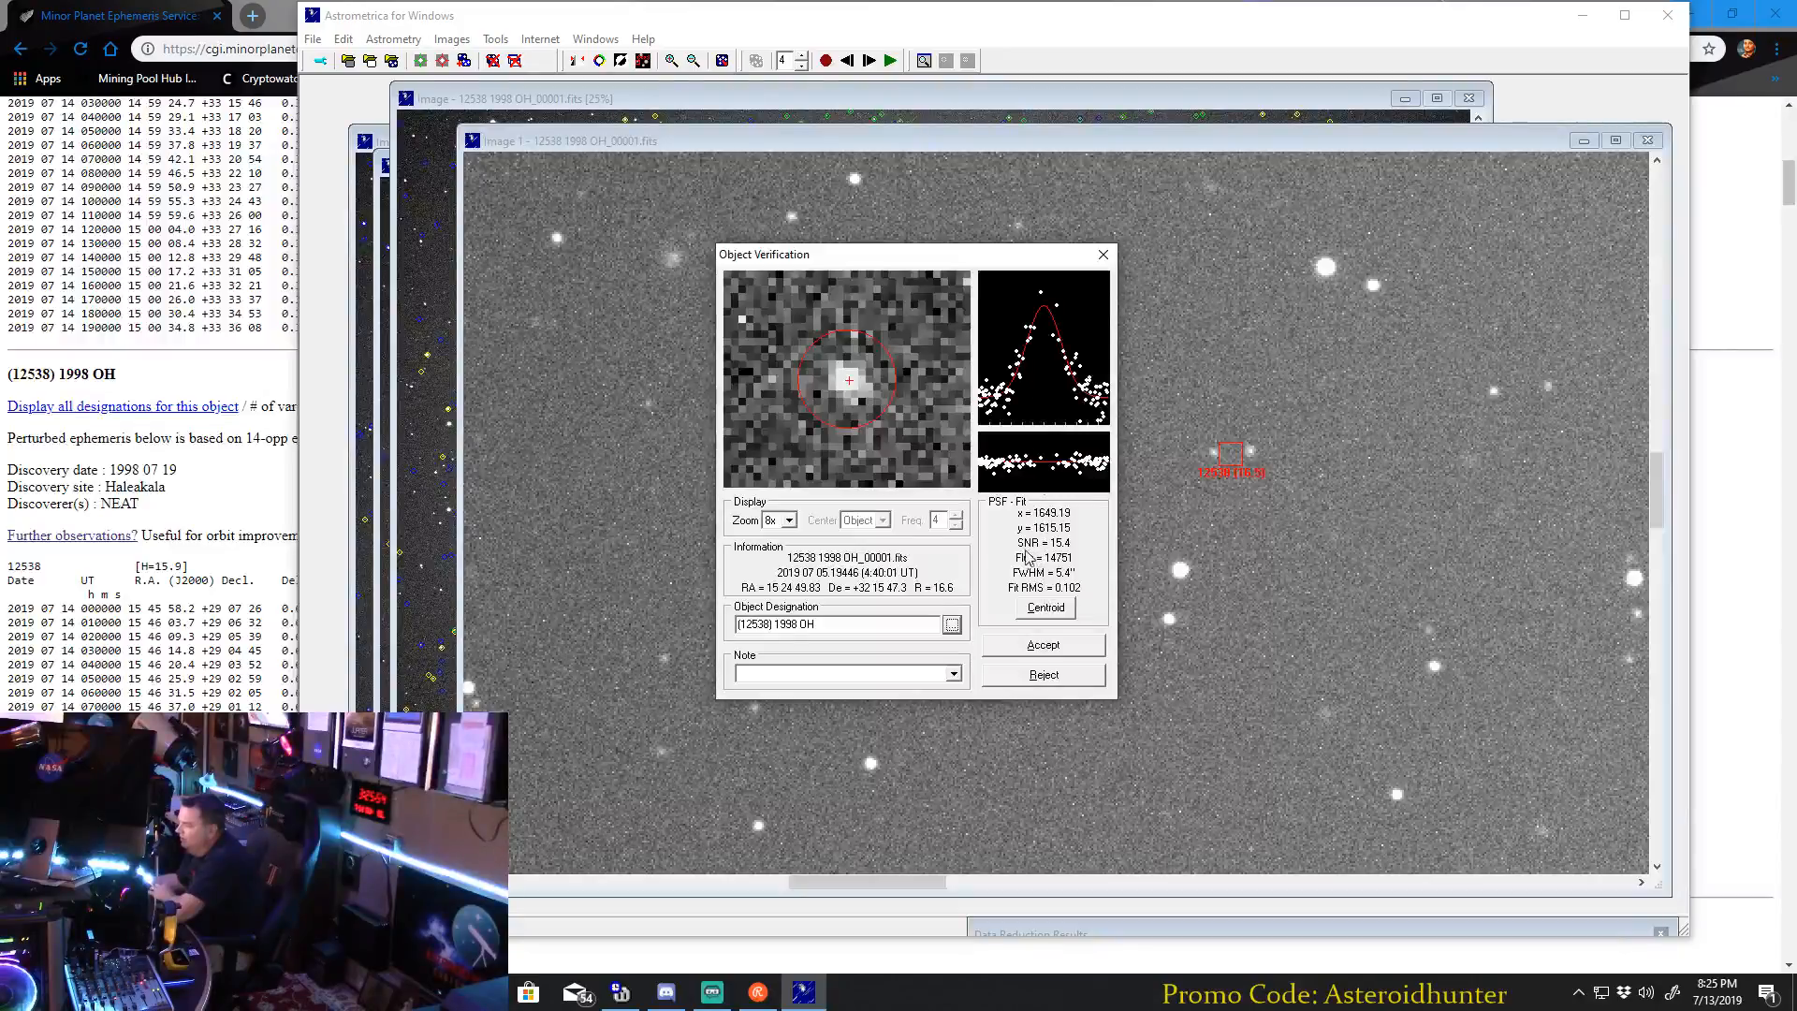
left_click(1044, 646)
Advance to 12538 1998 OH_00005.fits, measure the asteroid, designate it (12538) 1998 OH, and accept the measurement.
left_click(868, 60)
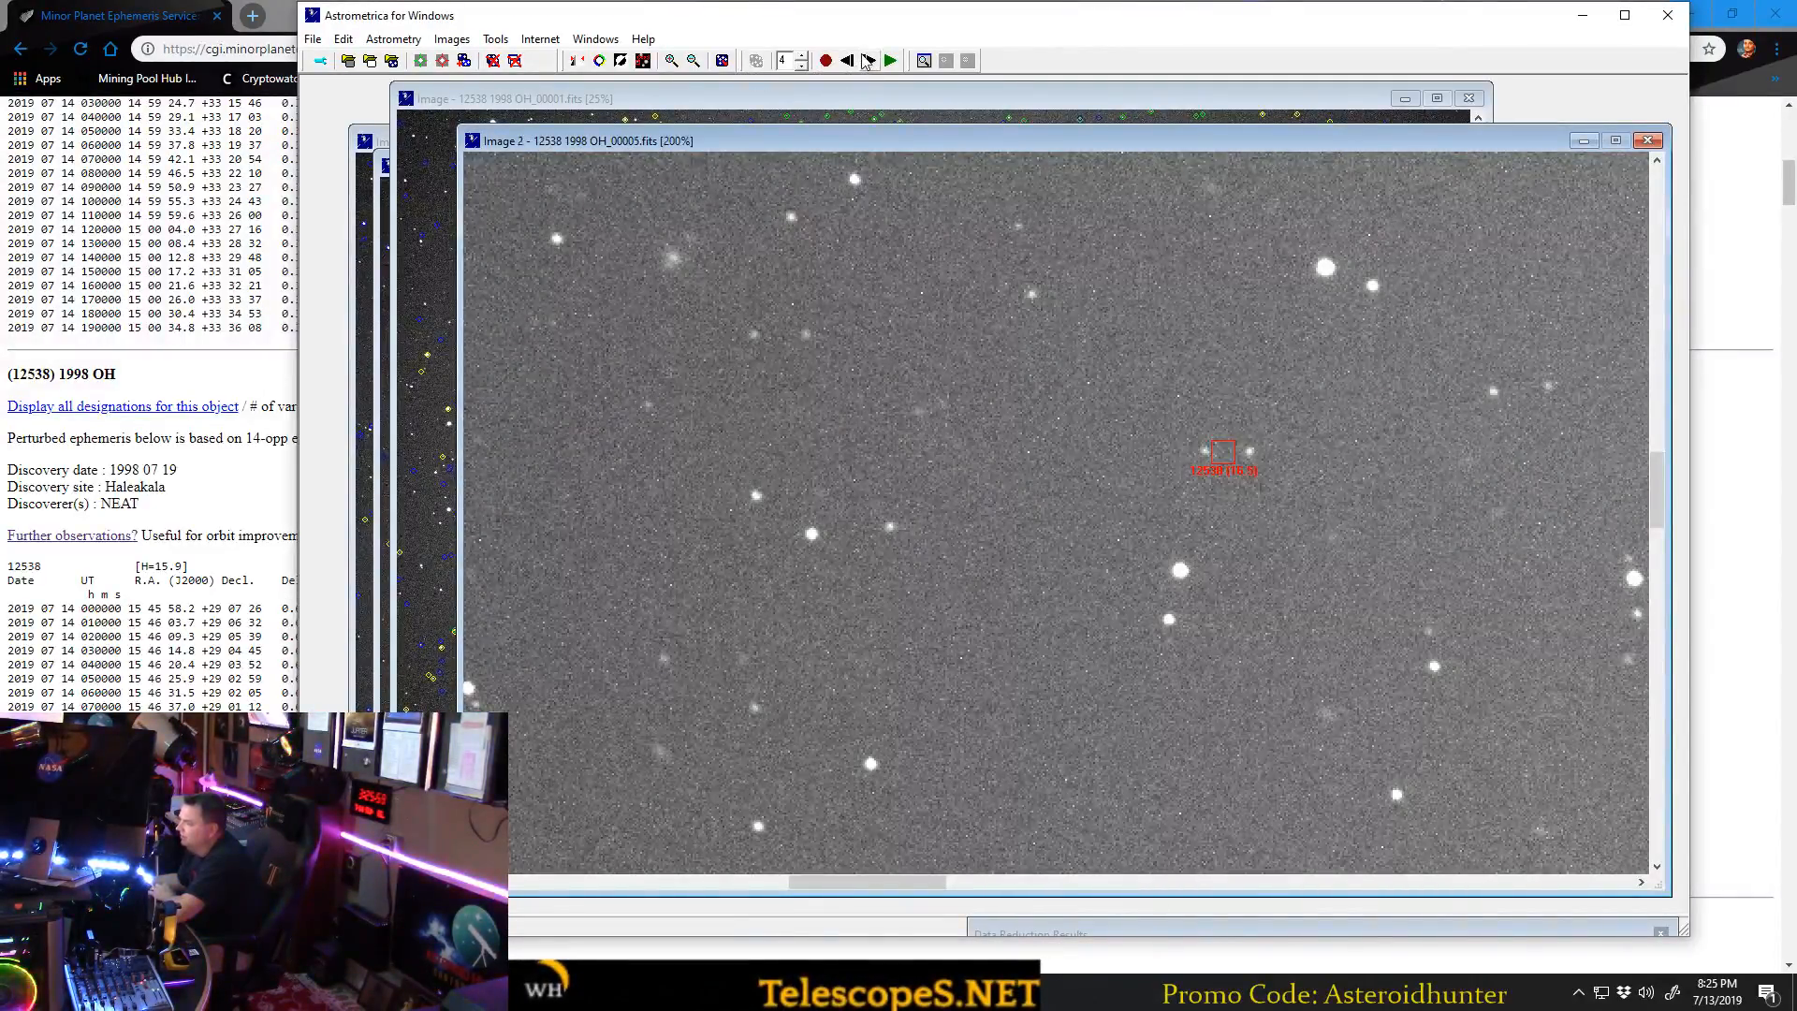
left_click(1205, 451)
left_click(1028, 624)
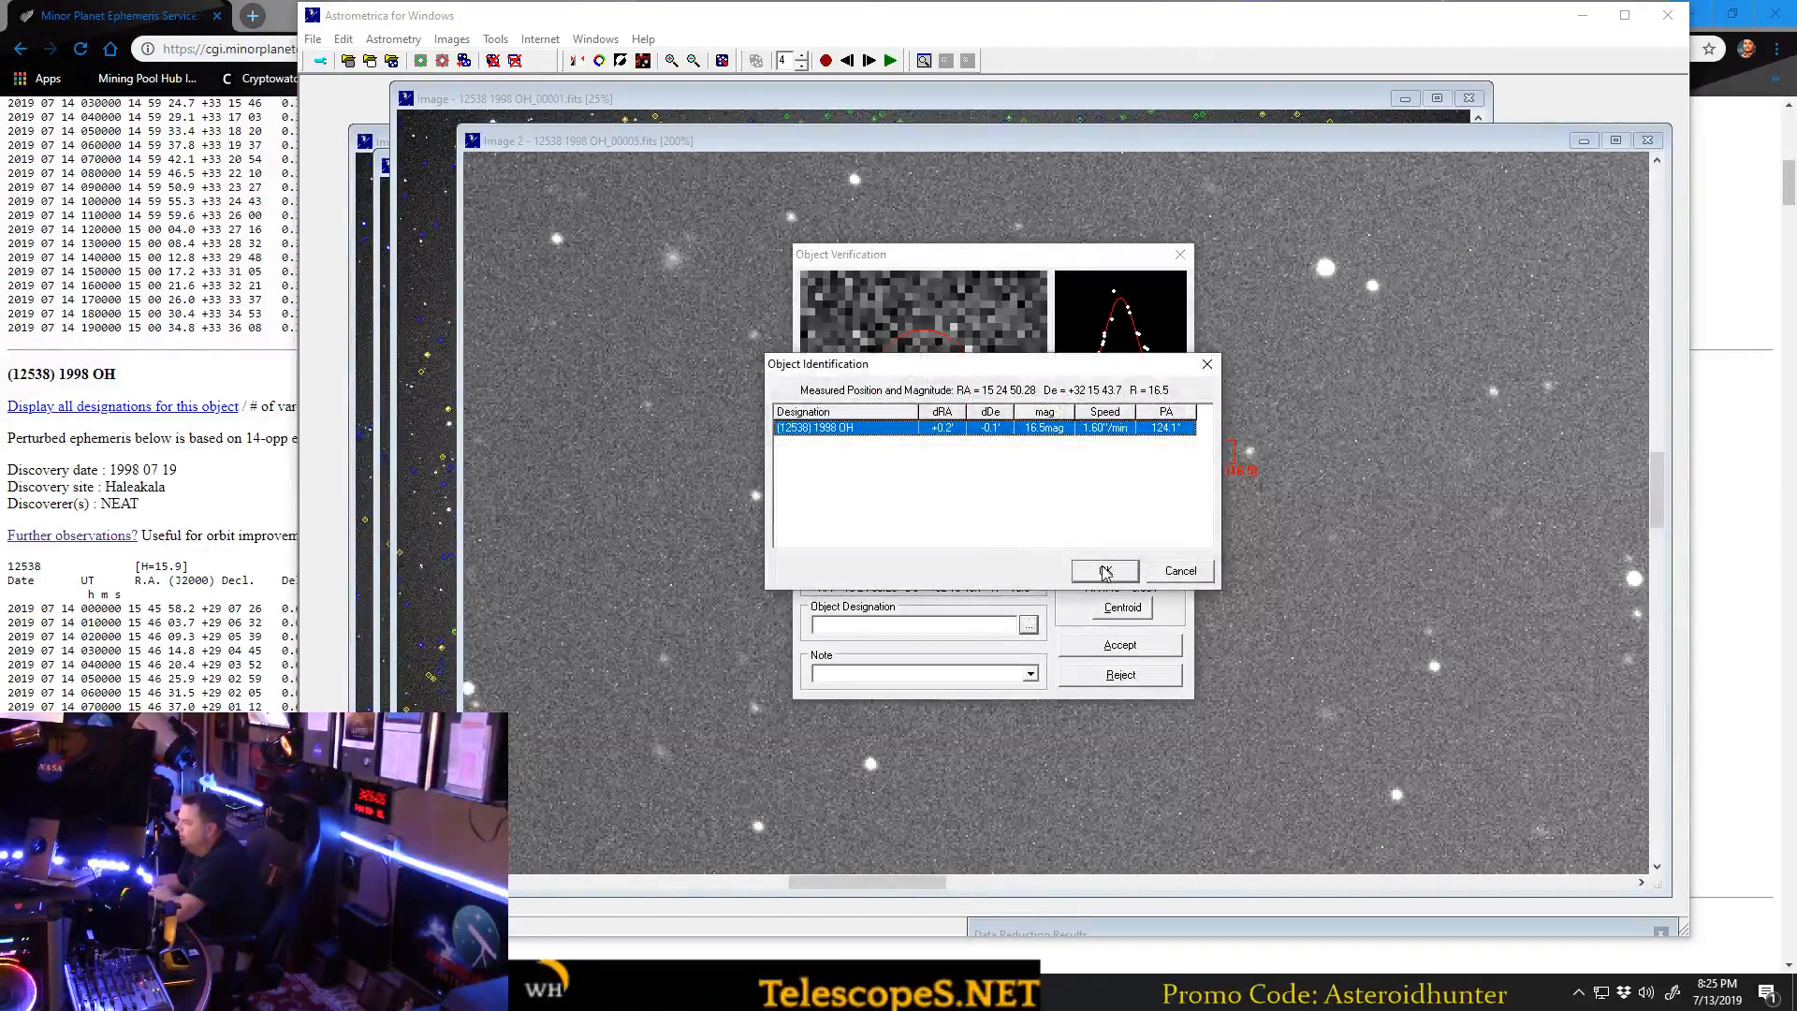
left_click(1106, 572)
left_click(1142, 647)
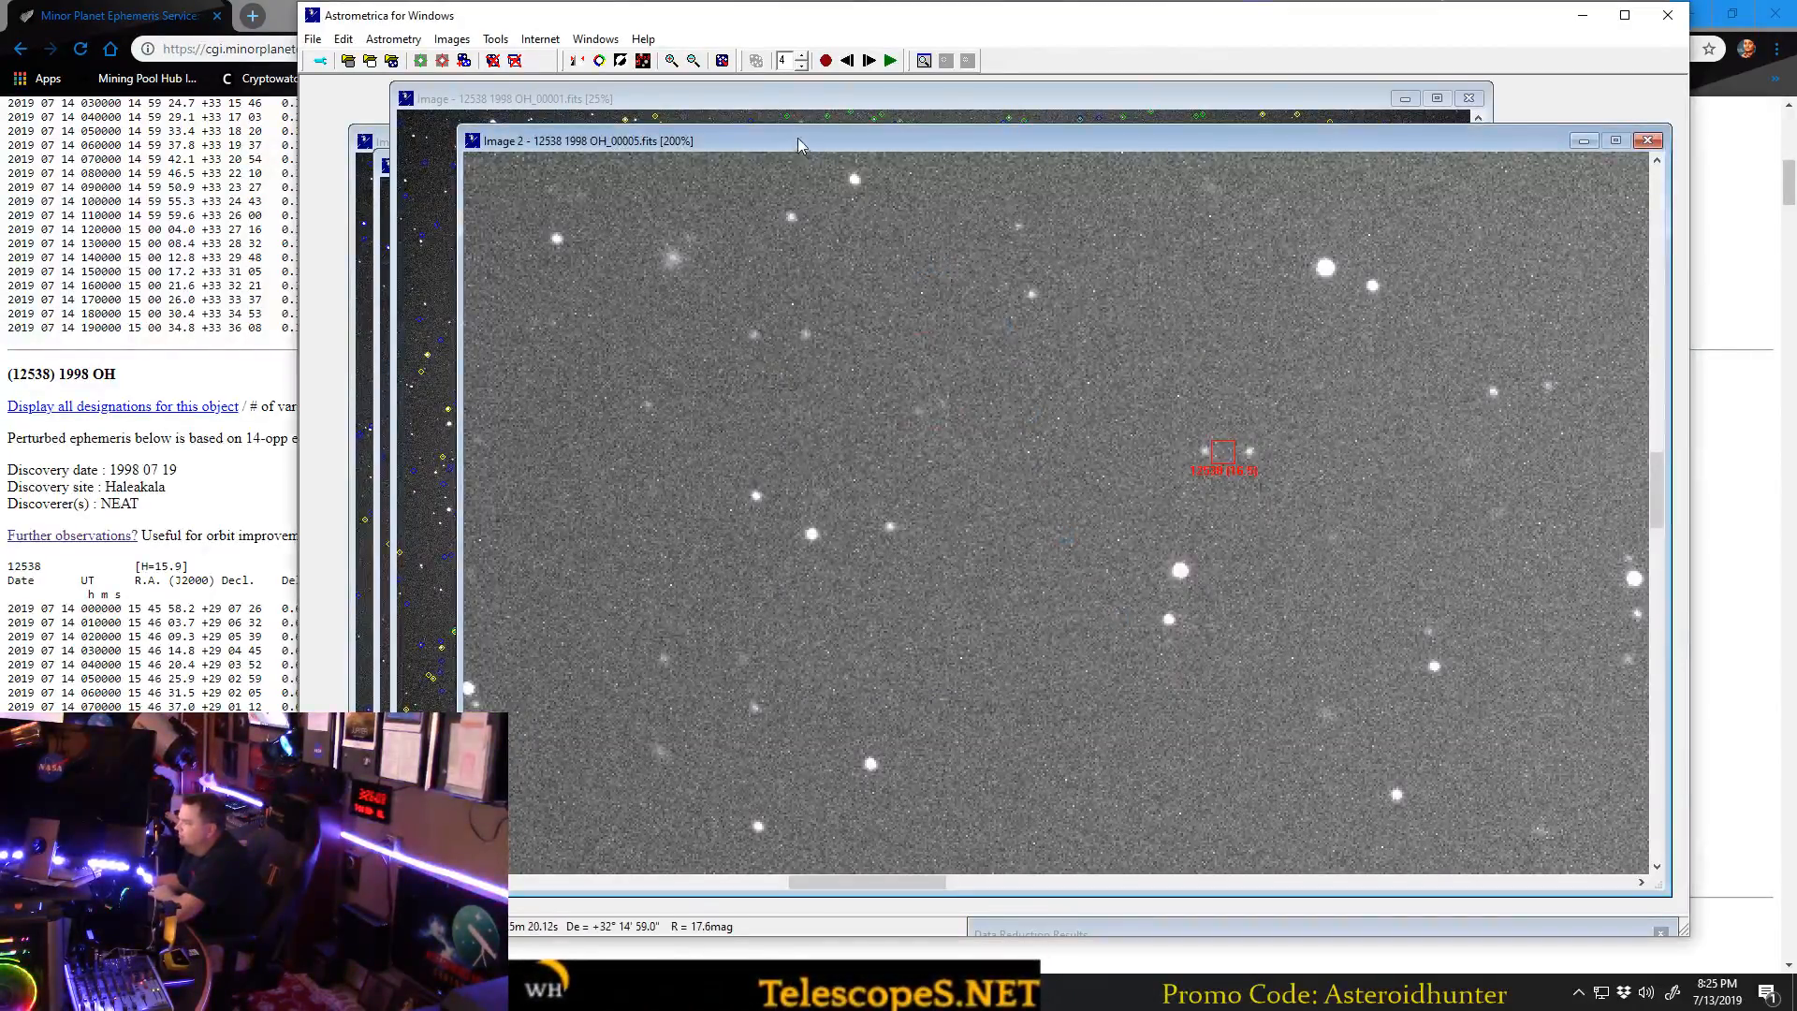
Advance to 12538 1998 OH_00010.fits, measure the asteroid, designate it (12538) 1998 OH, and accept the measurement.
left_click(869, 61)
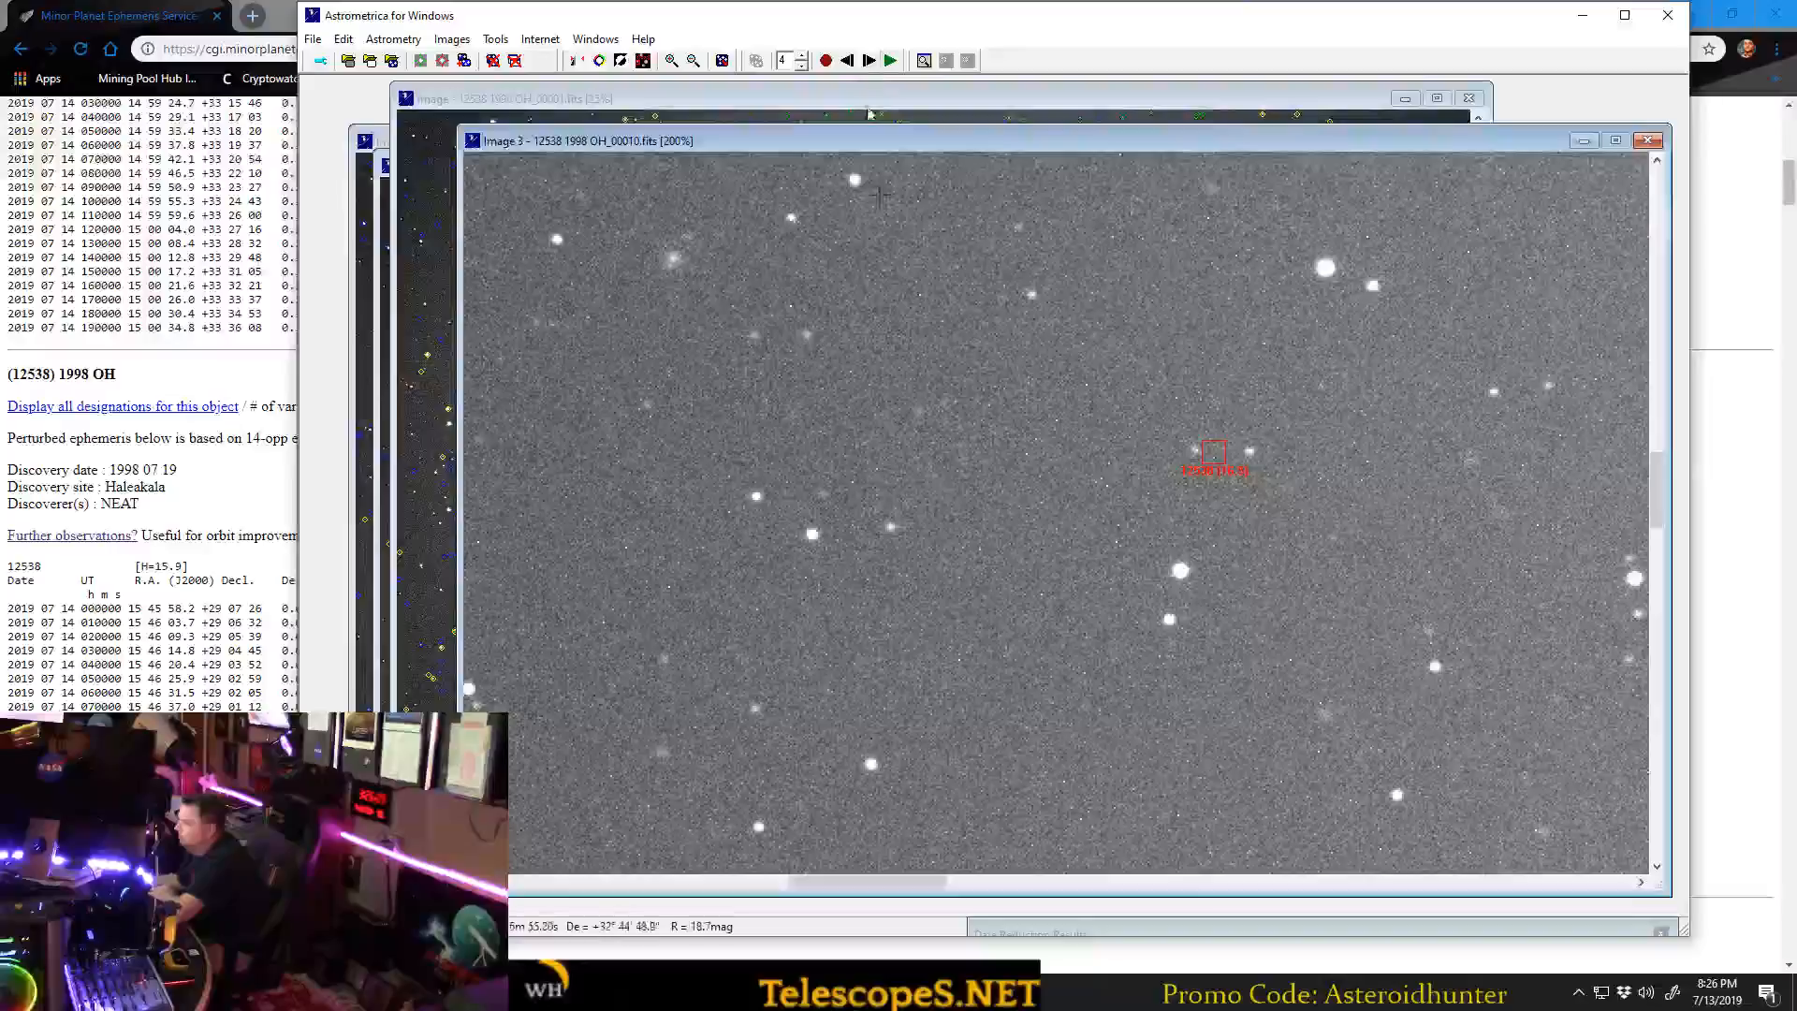
left_click(1195, 449)
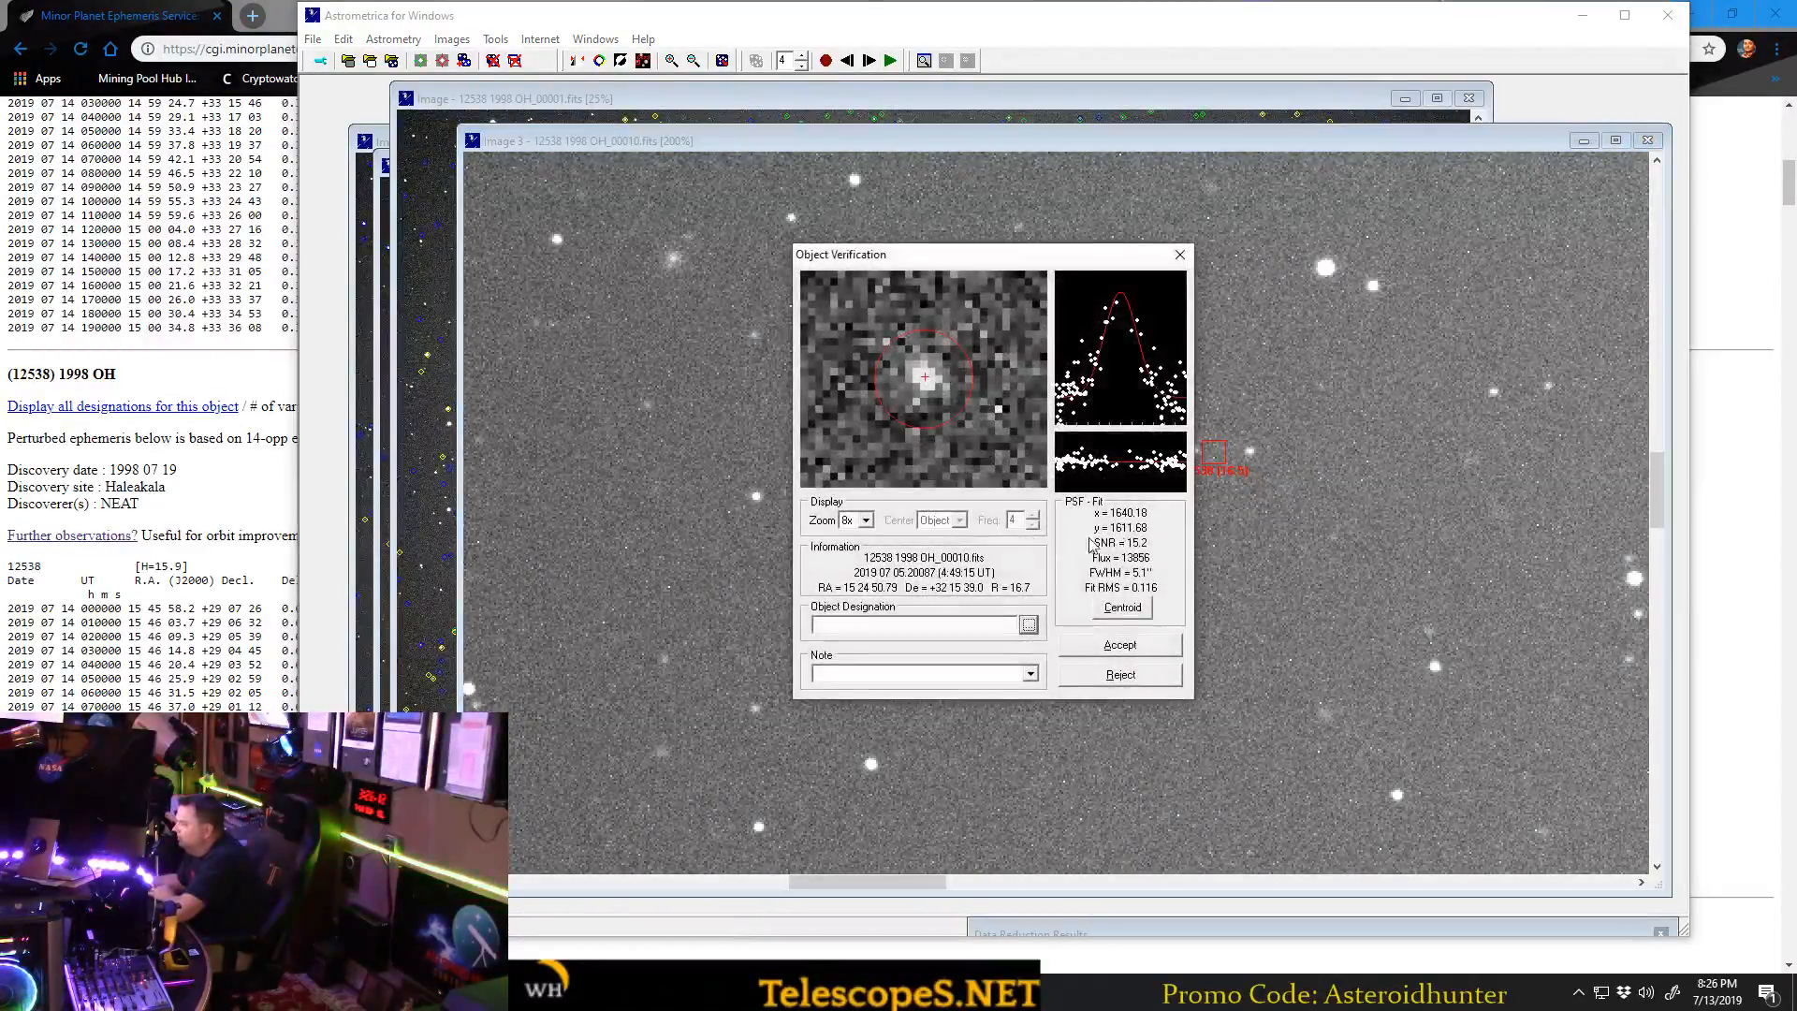
left_click(1031, 623)
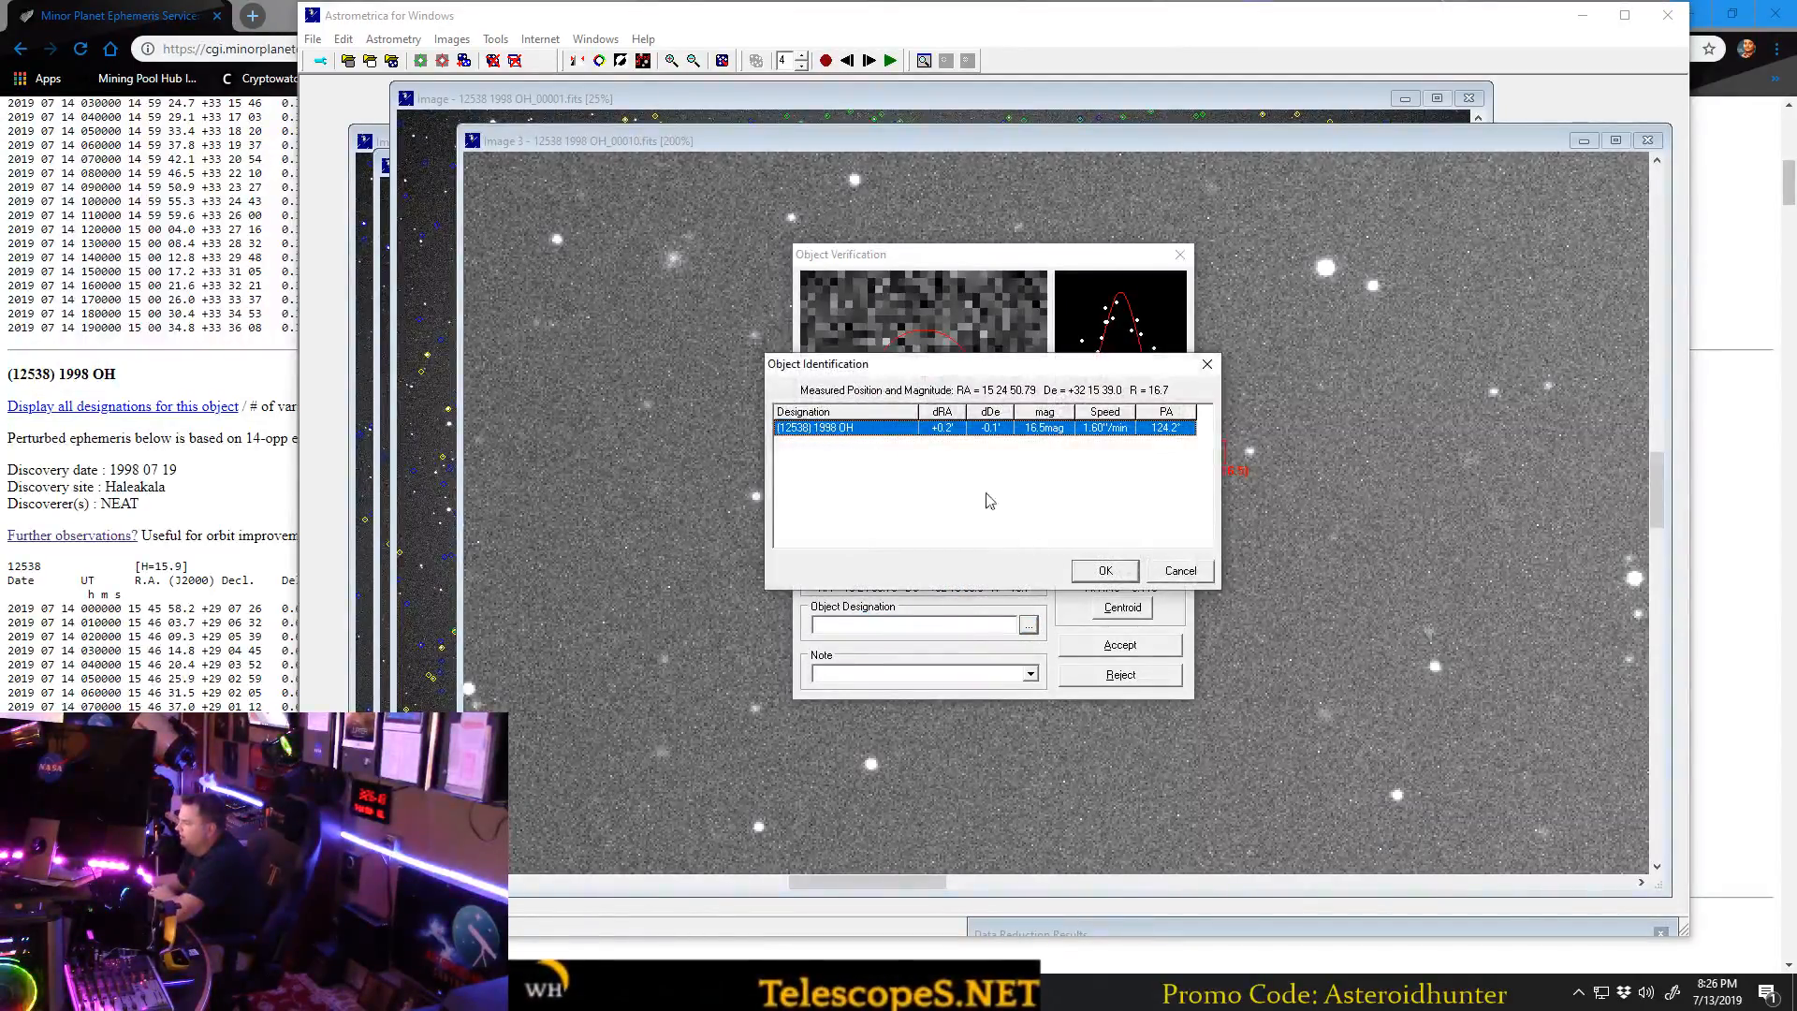
left_click(1105, 569)
left_click(1120, 644)
Advance to 12538 1998 OH_00015.fits, measure the asteroid, designate it (12538) 1998 OH, and accept the measurement.
left_click(873, 61)
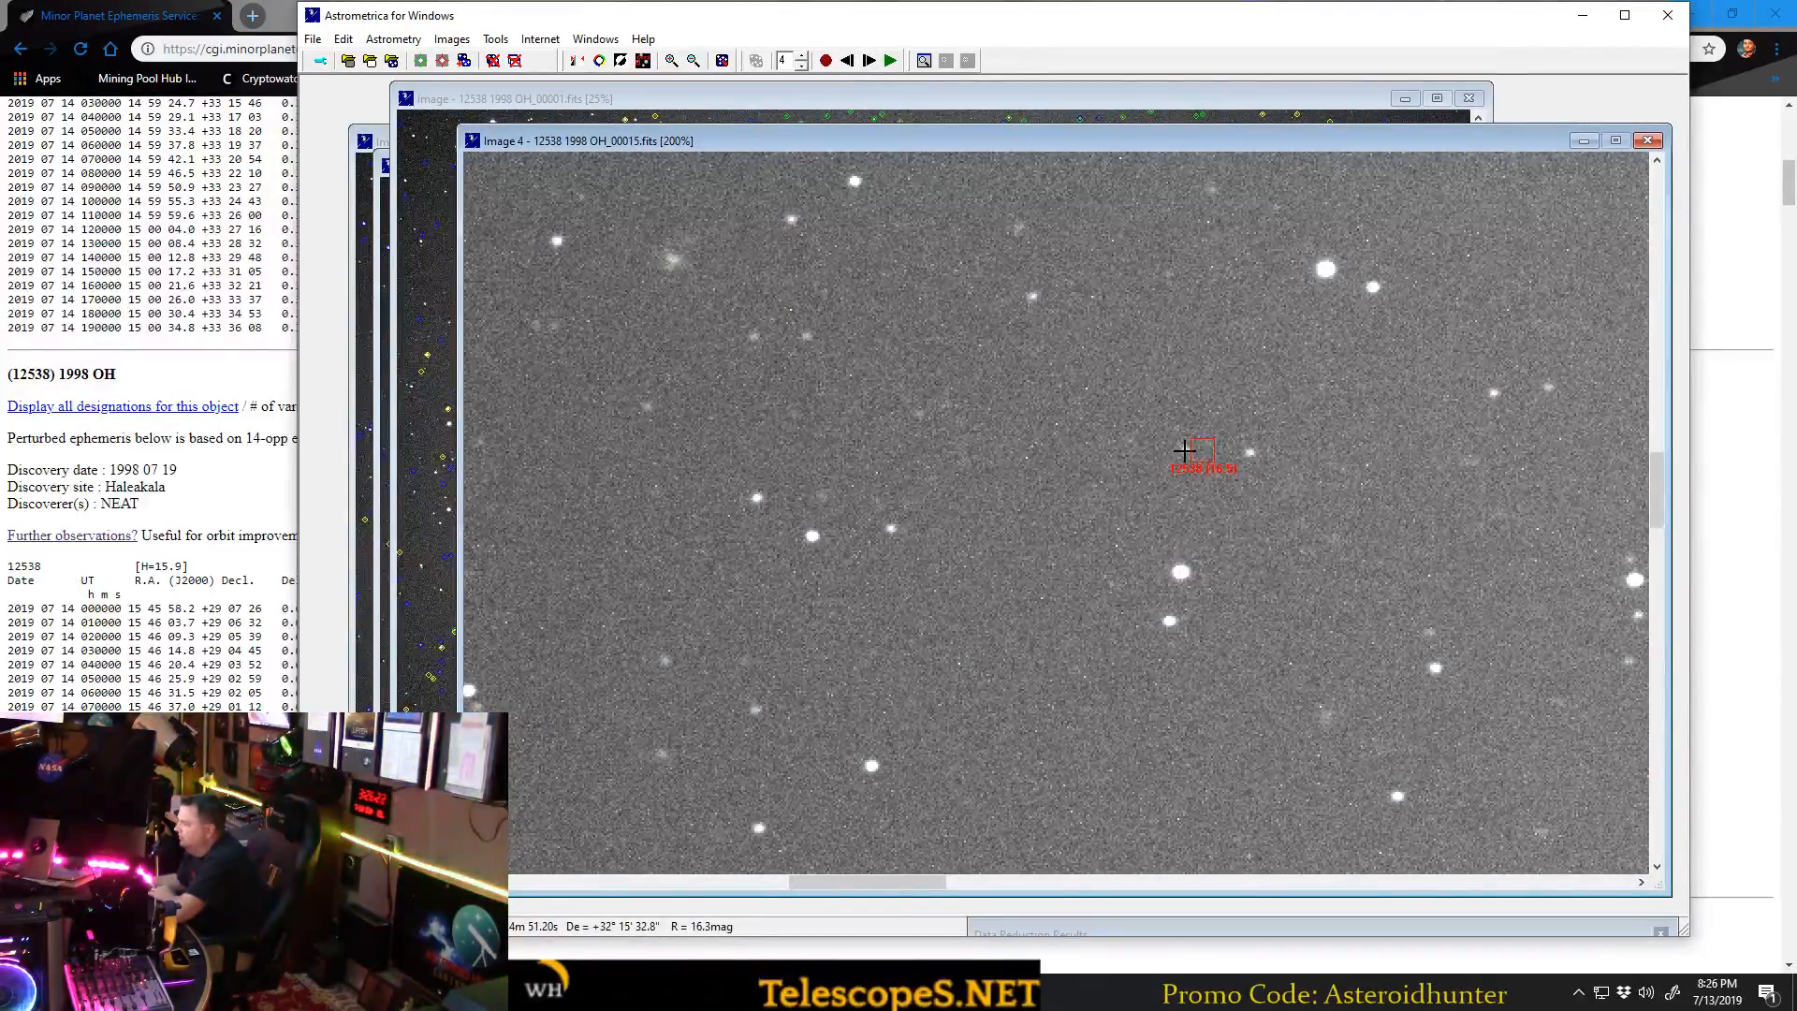
left_click(1184, 451)
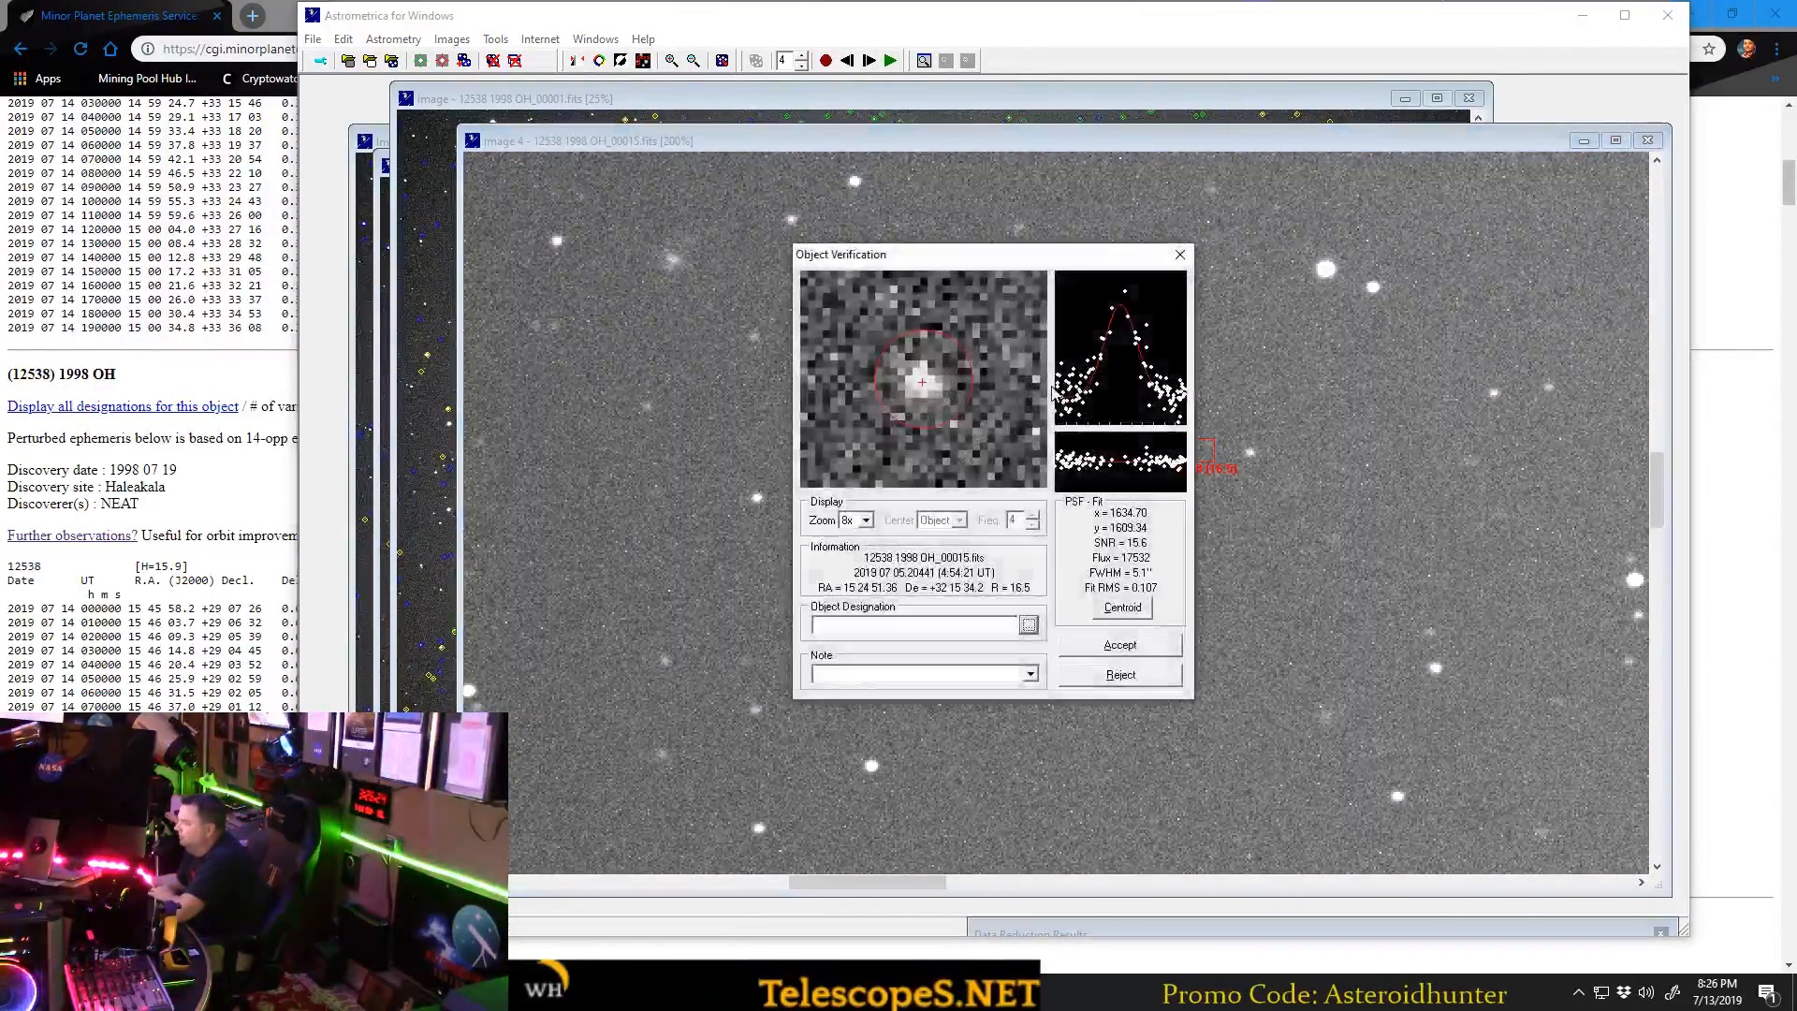
left_click(1027, 619)
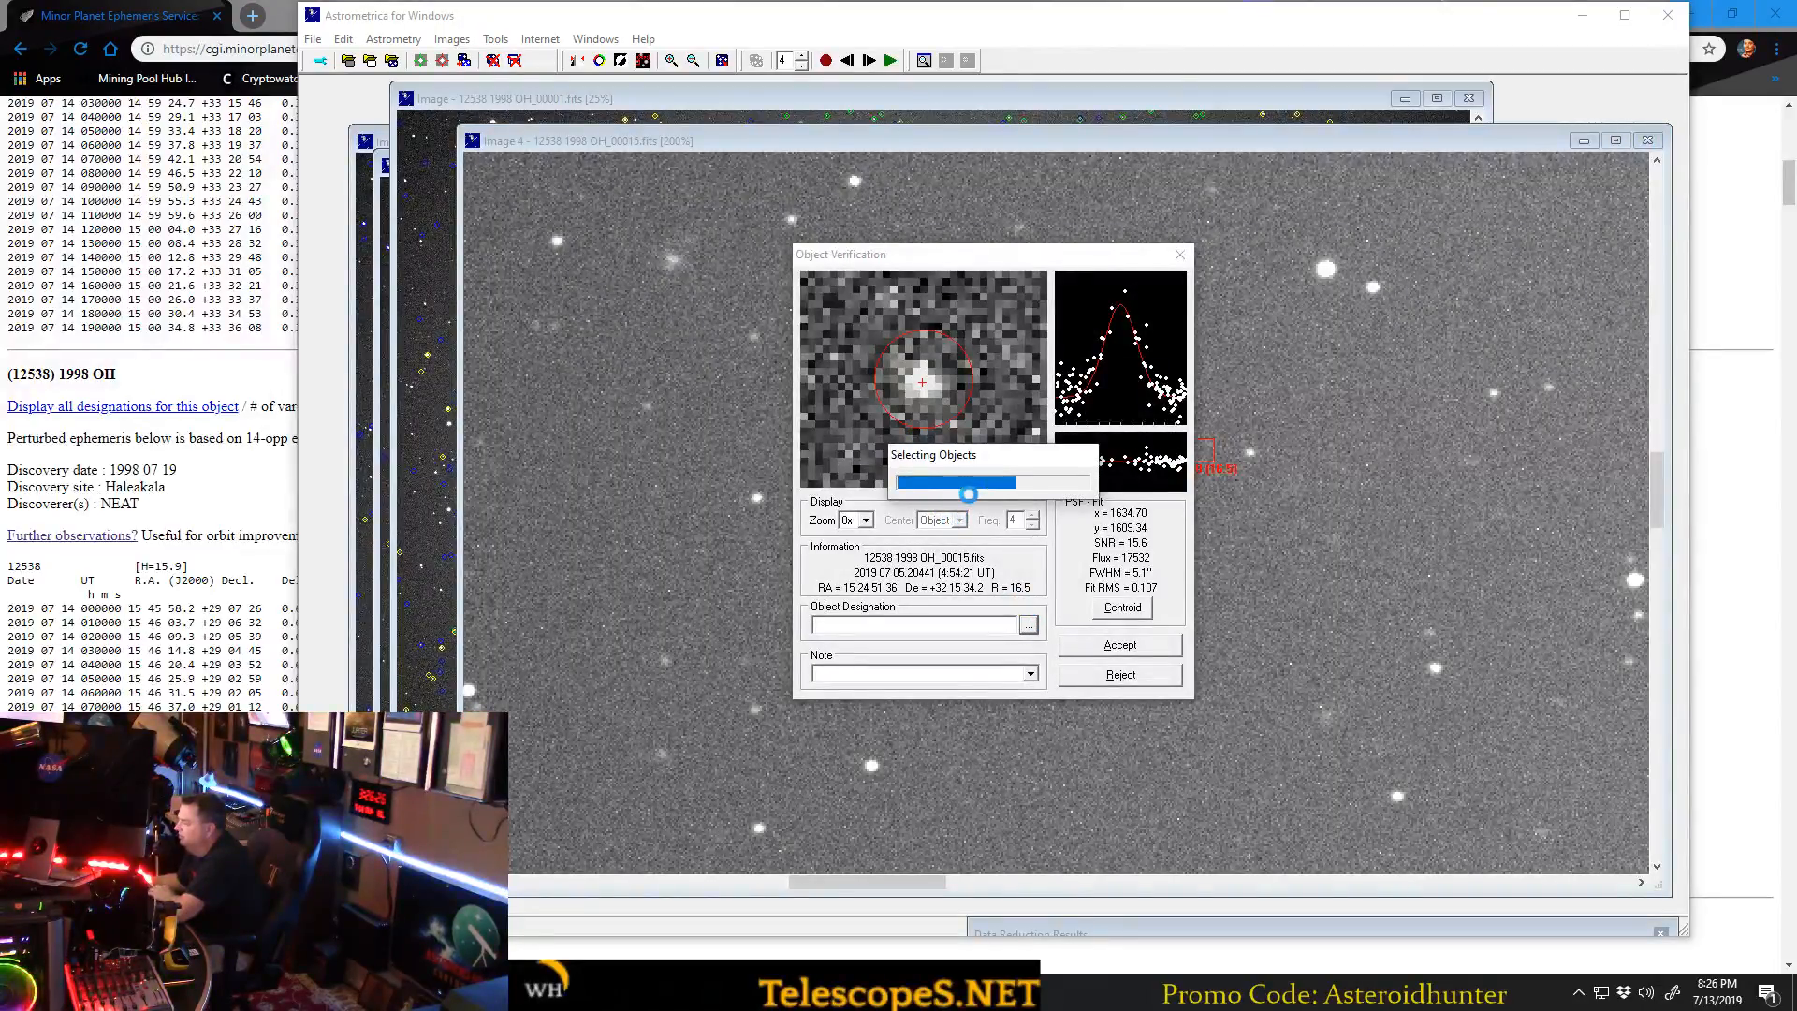
left_click(1104, 571)
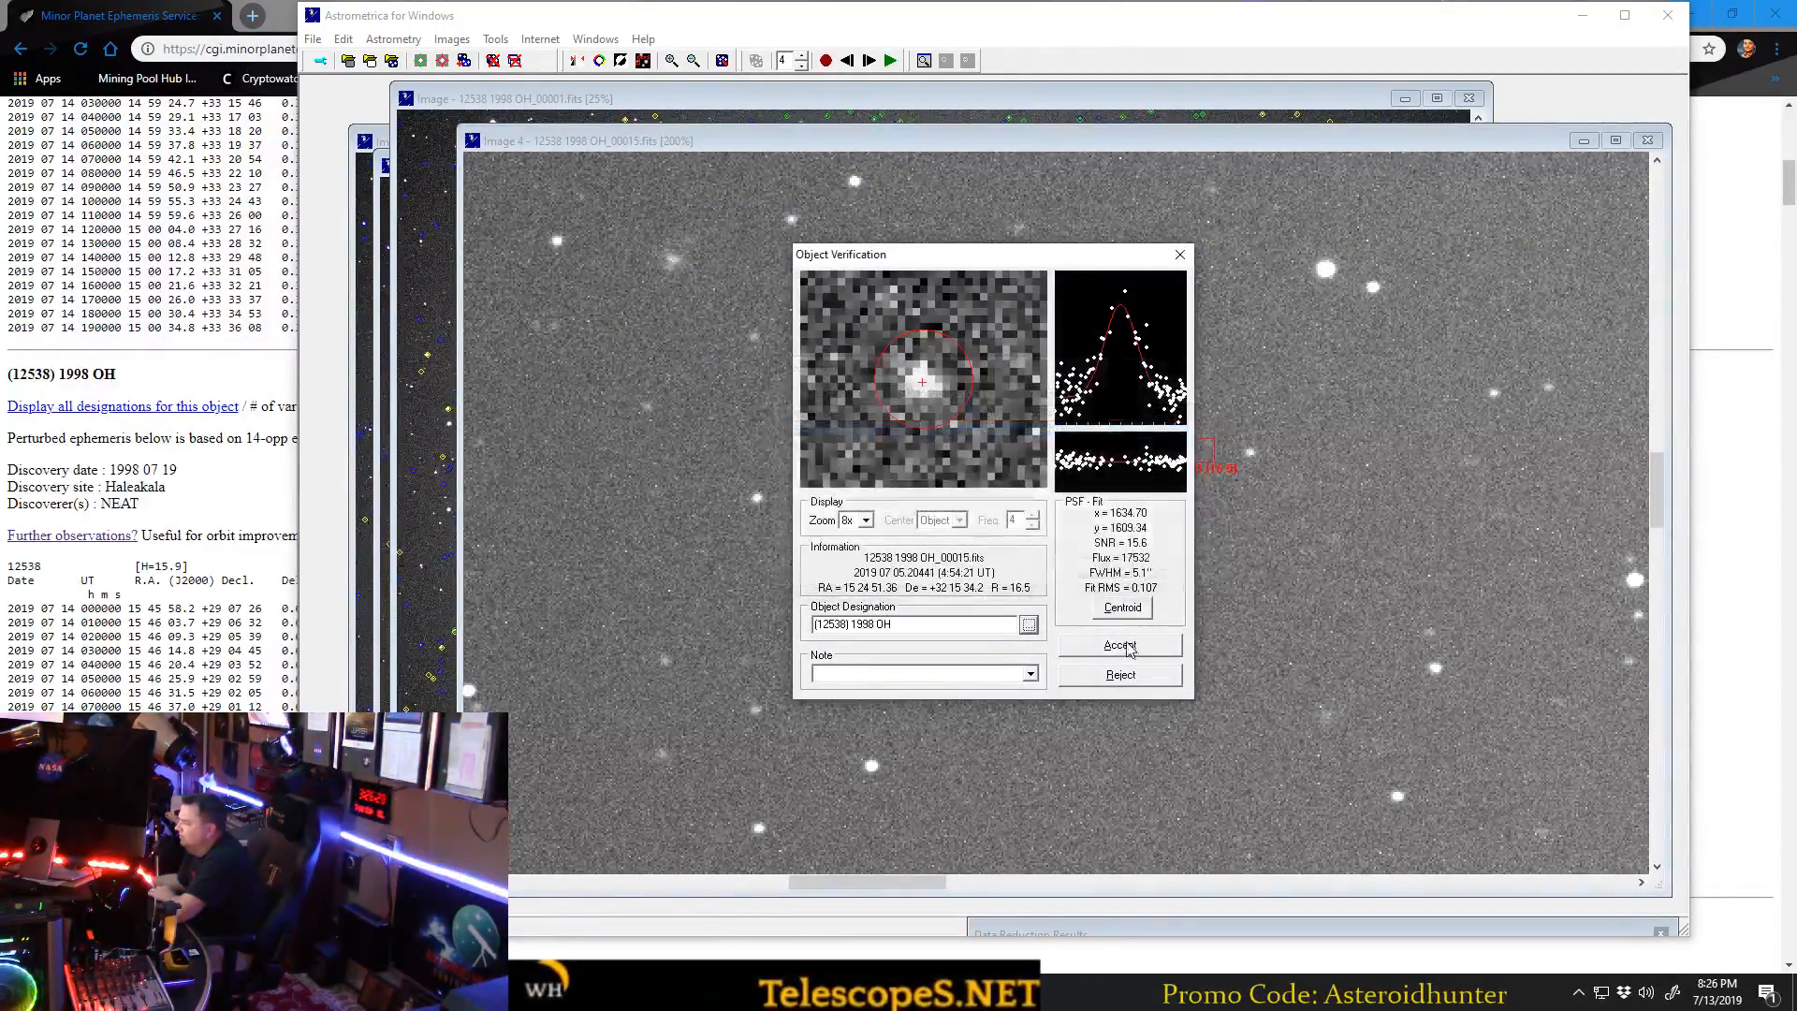
left_click(1125, 646)
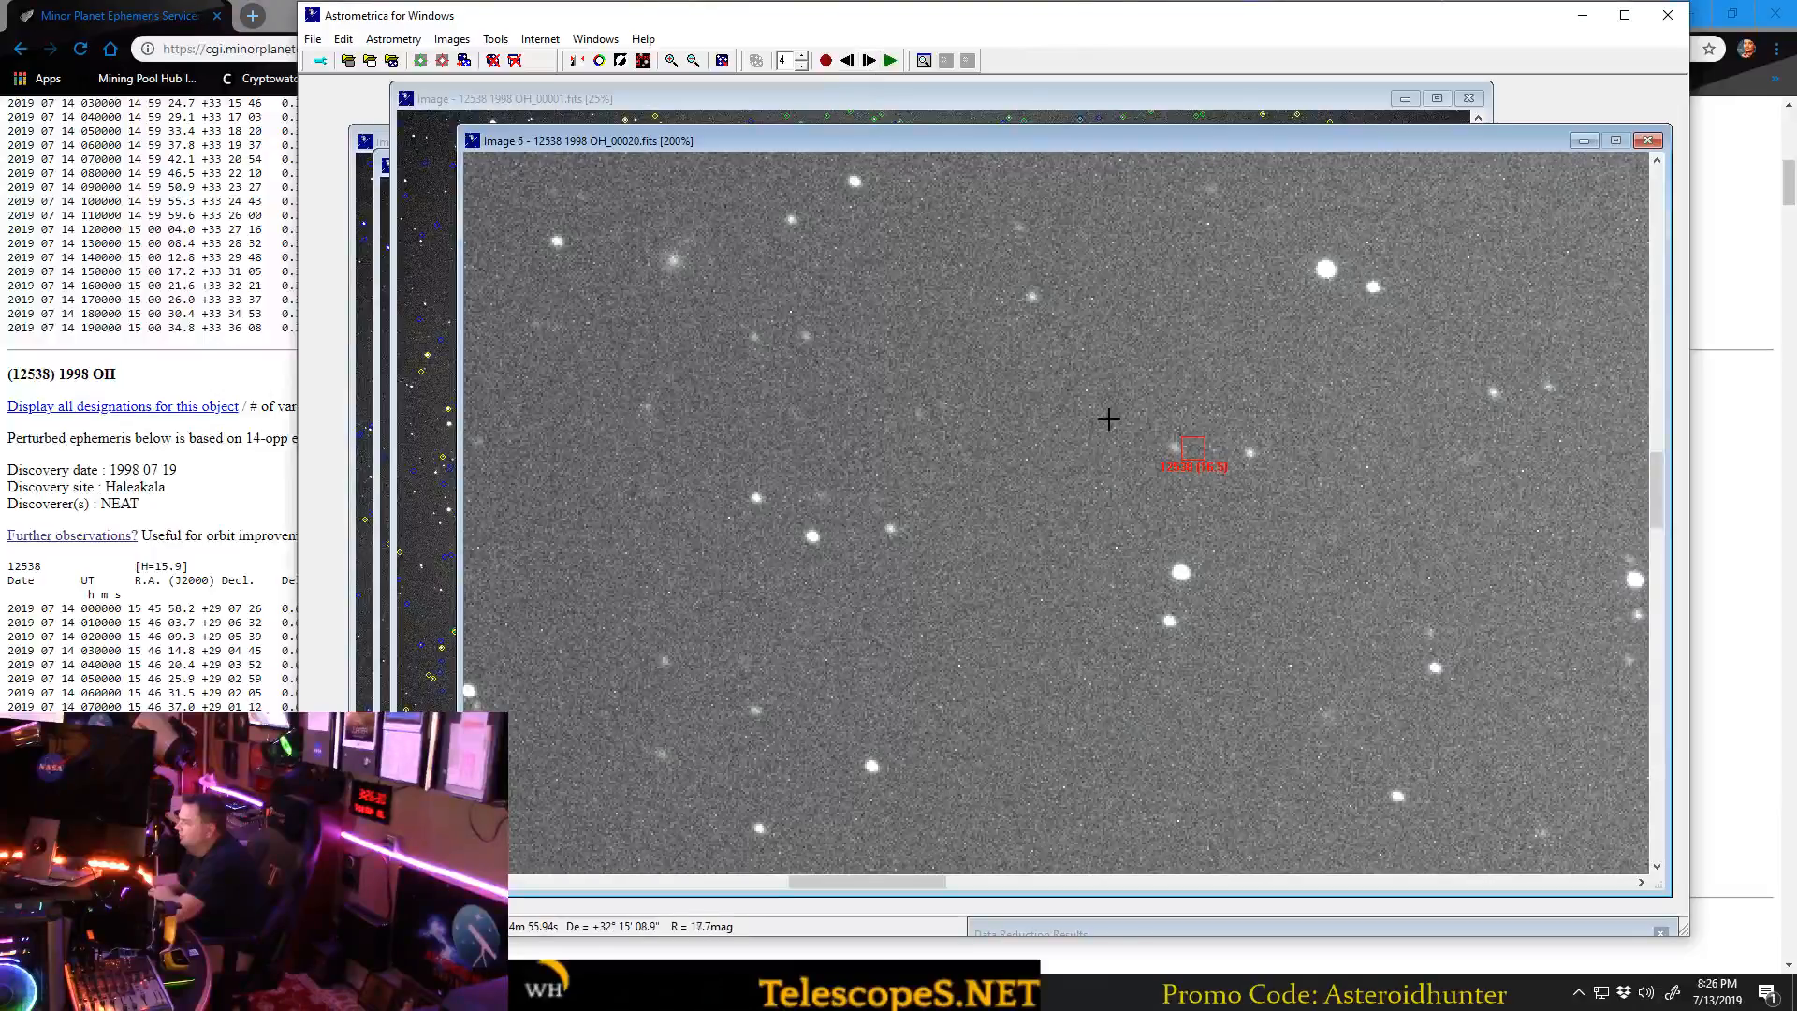
Measure the asteroid in 12538 1998 OH_00020.fits, designate it (12538) 1998 OH, and accept the measurement.
left_click(1175, 448)
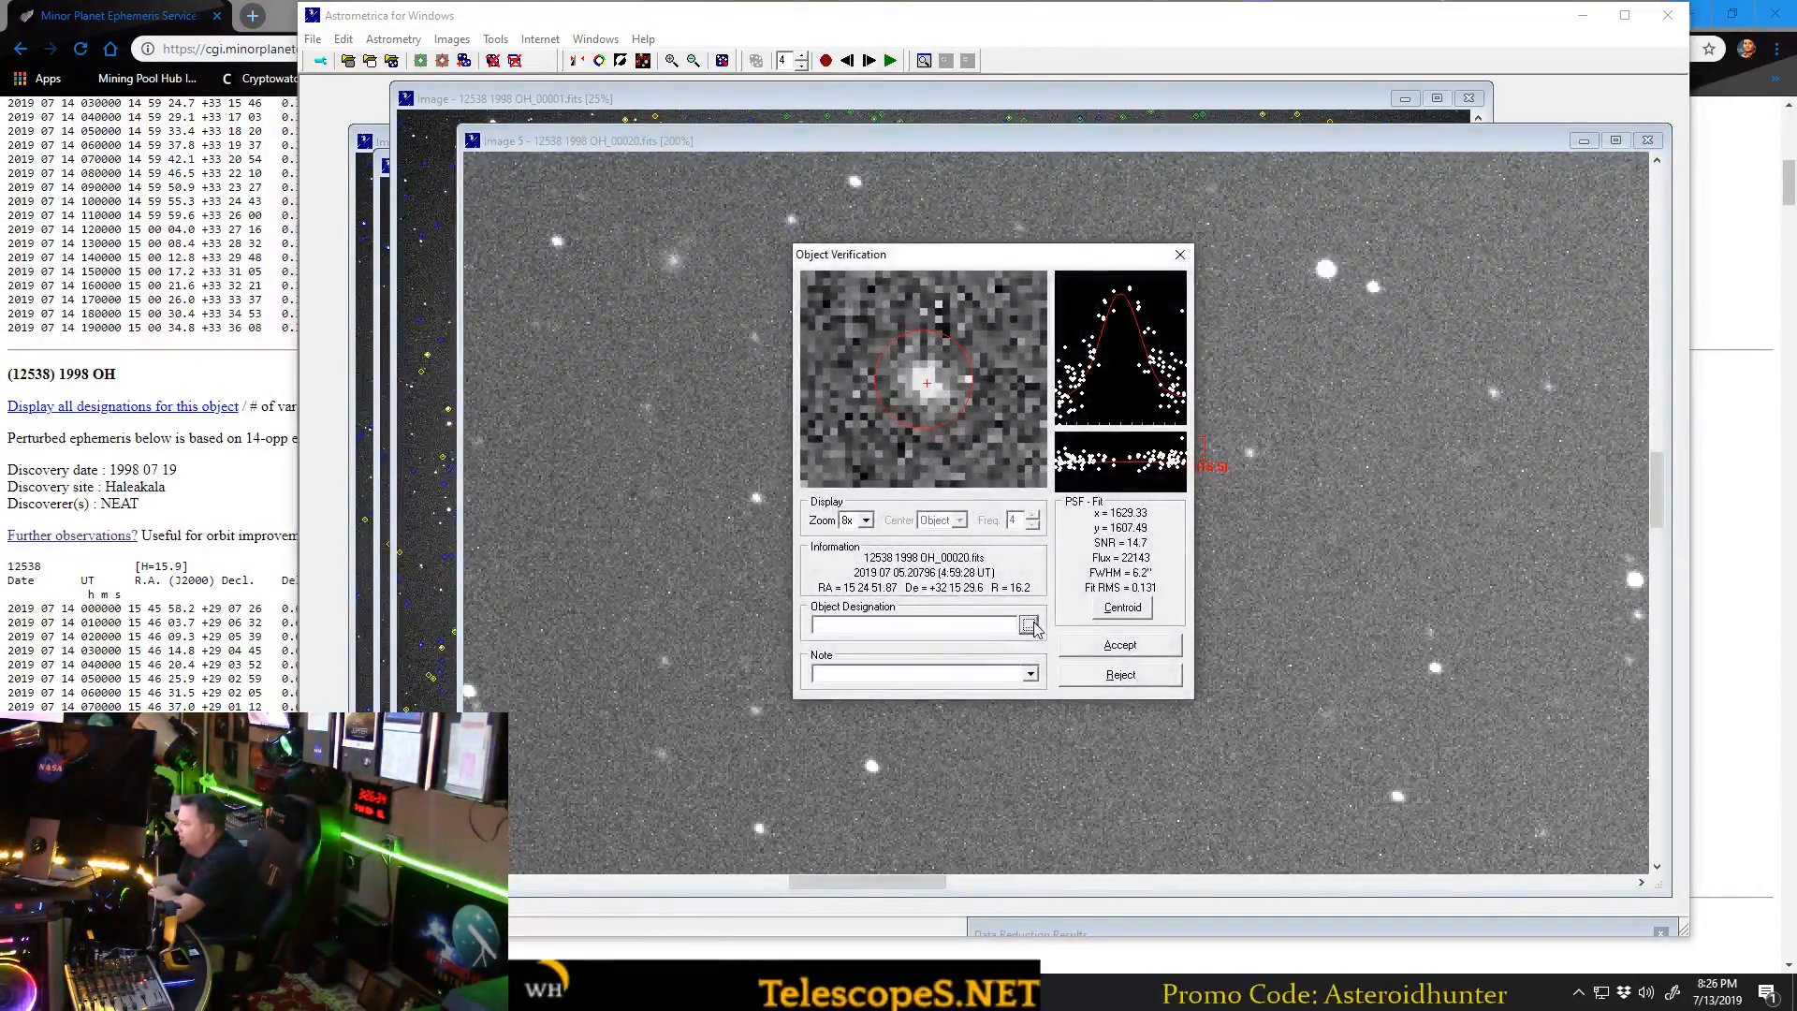
left_click(1033, 626)
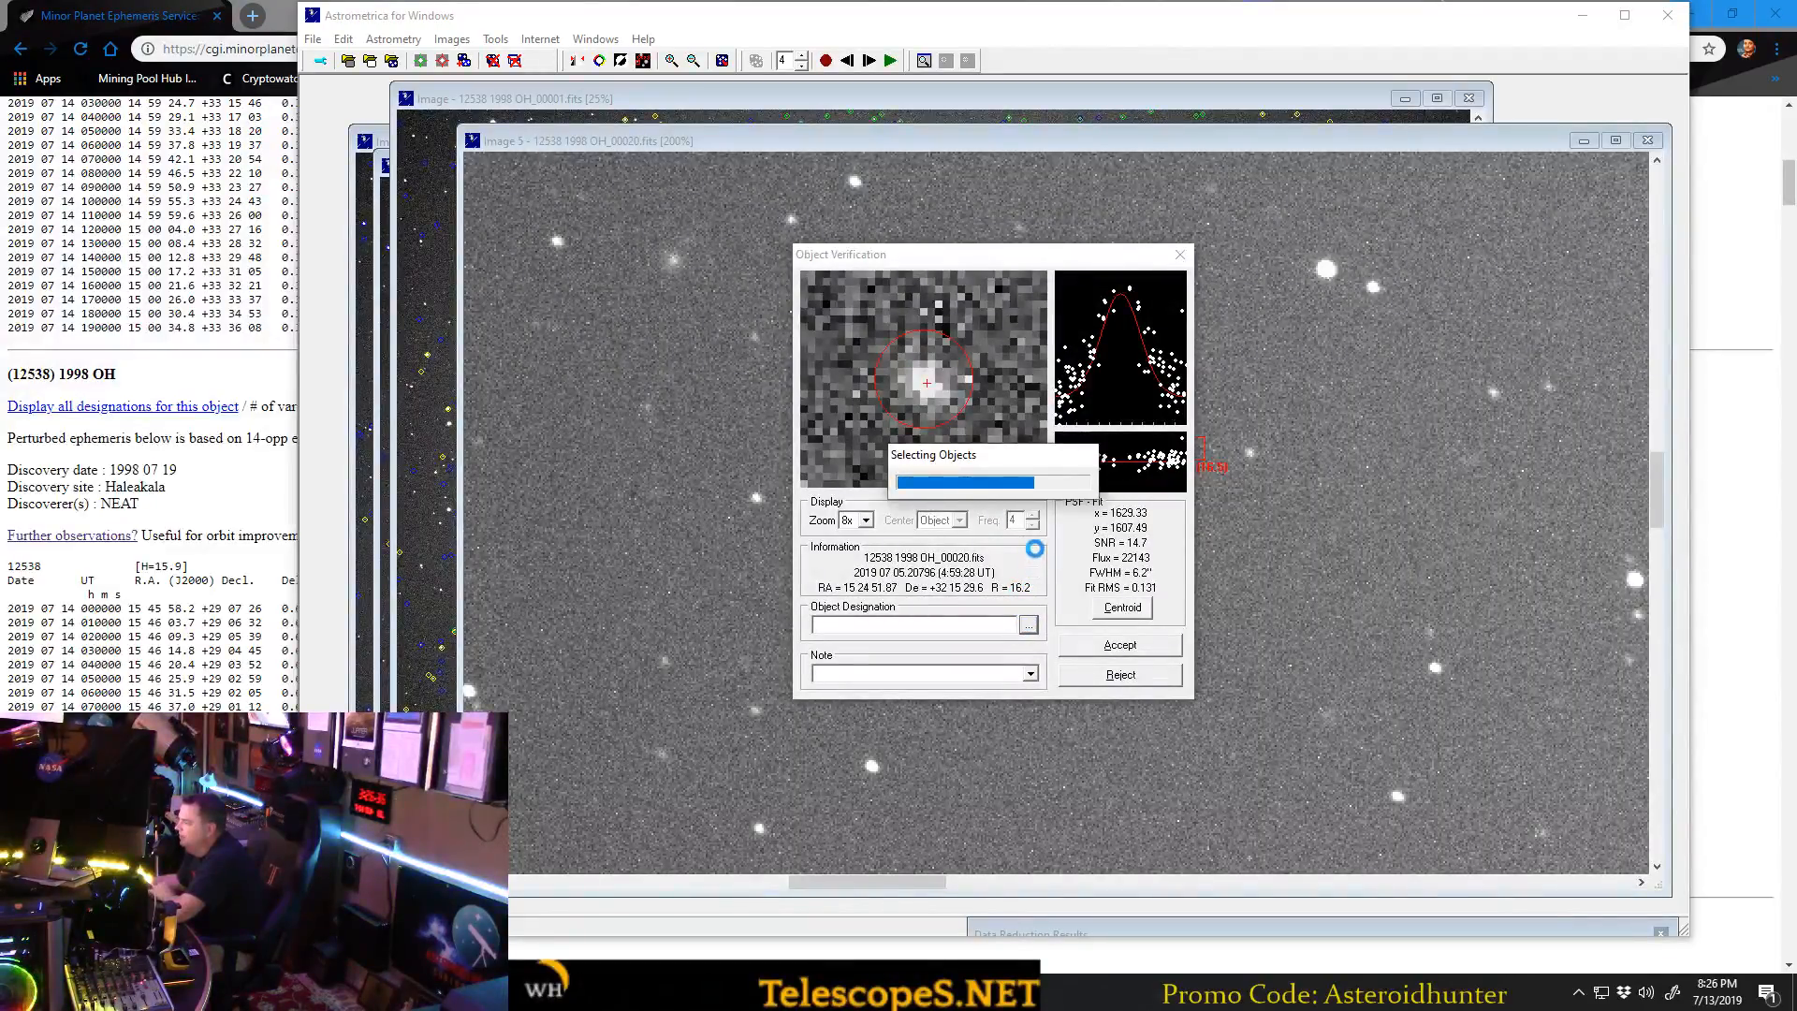
left_click(1103, 570)
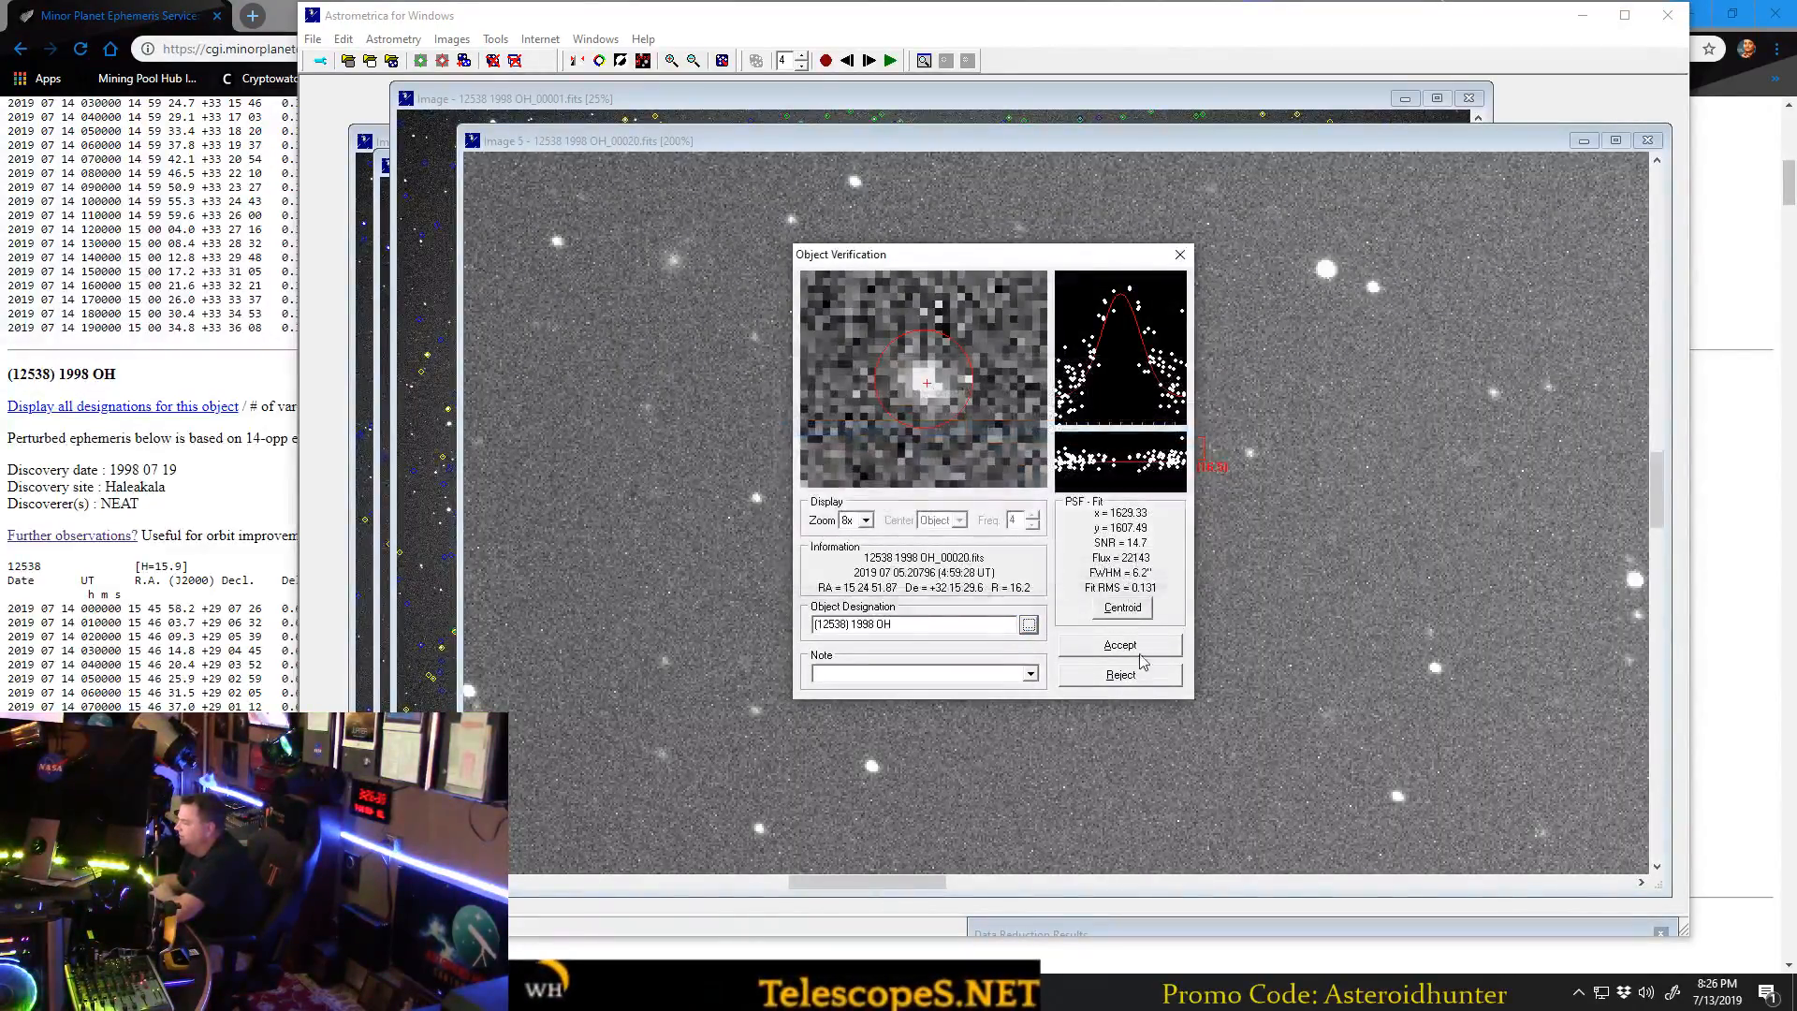
left_click(1120, 646)
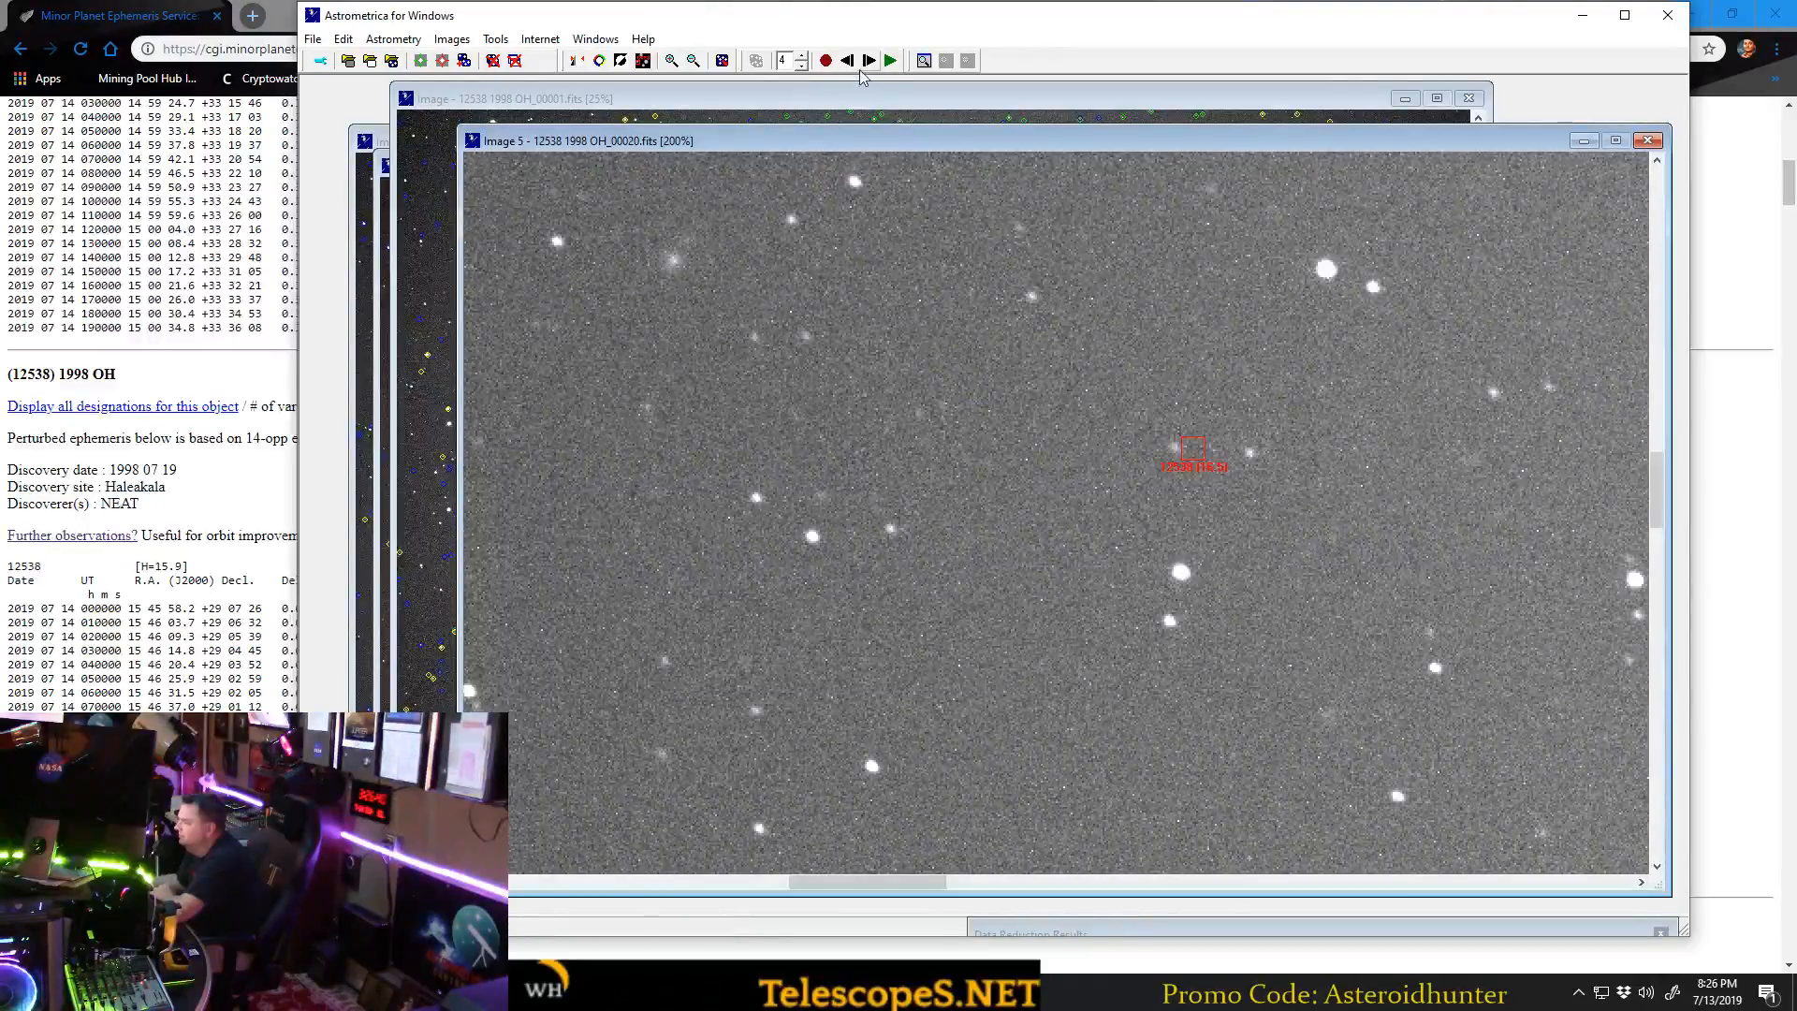
Measure the asteroid in 12538 1998 OH_00025.fits, designate it (12538) 1998 OH, and accept the measurement.
left_click(1165, 446)
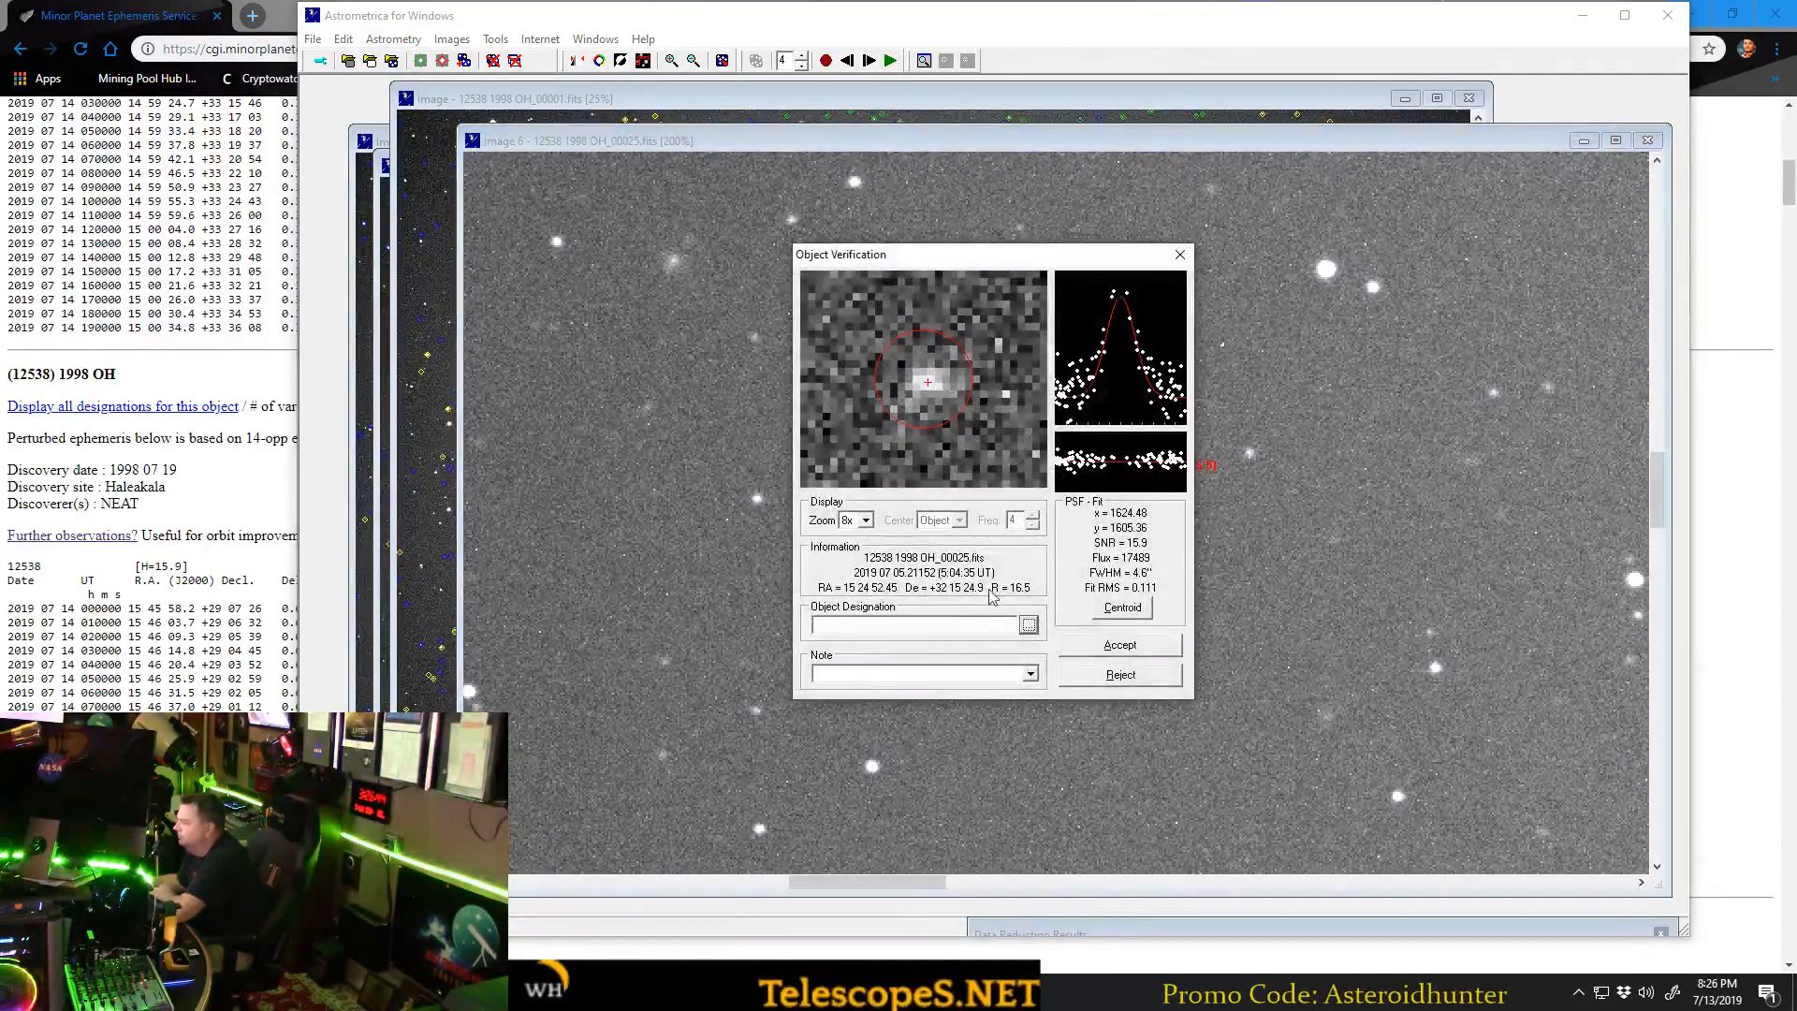
left_click(1029, 625)
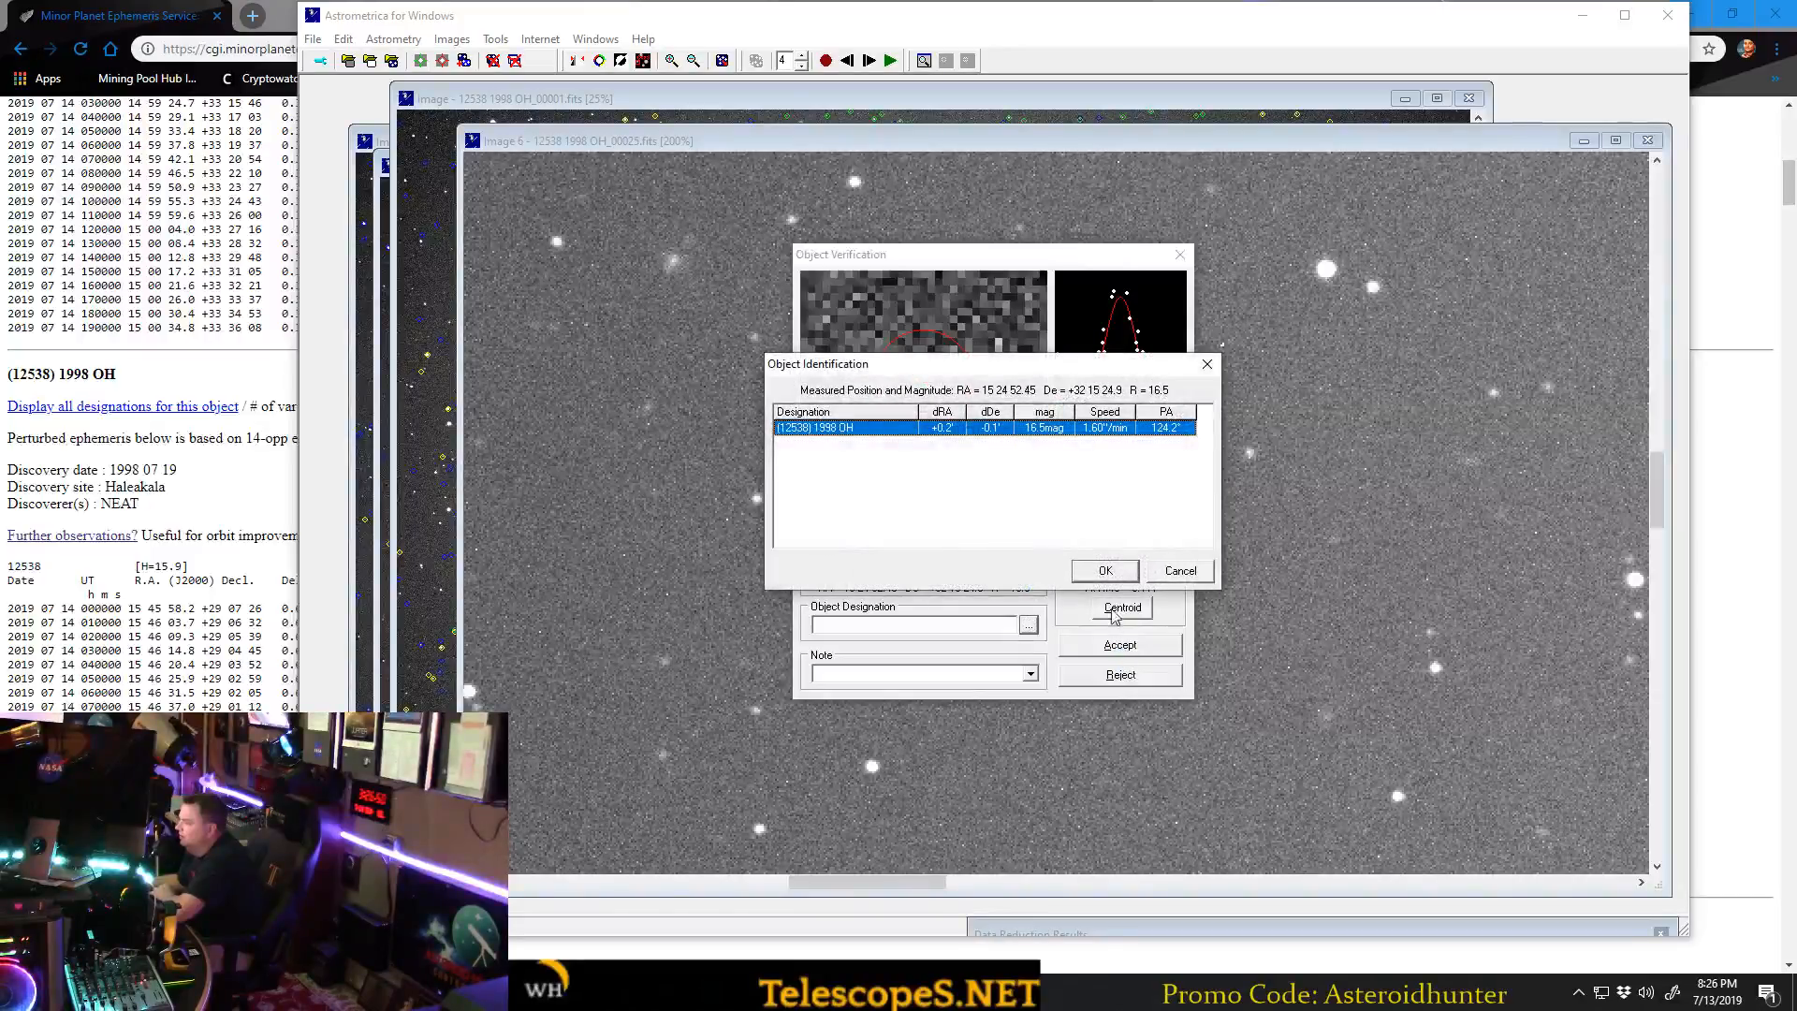
left_click(1106, 571)
left_click(1120, 644)
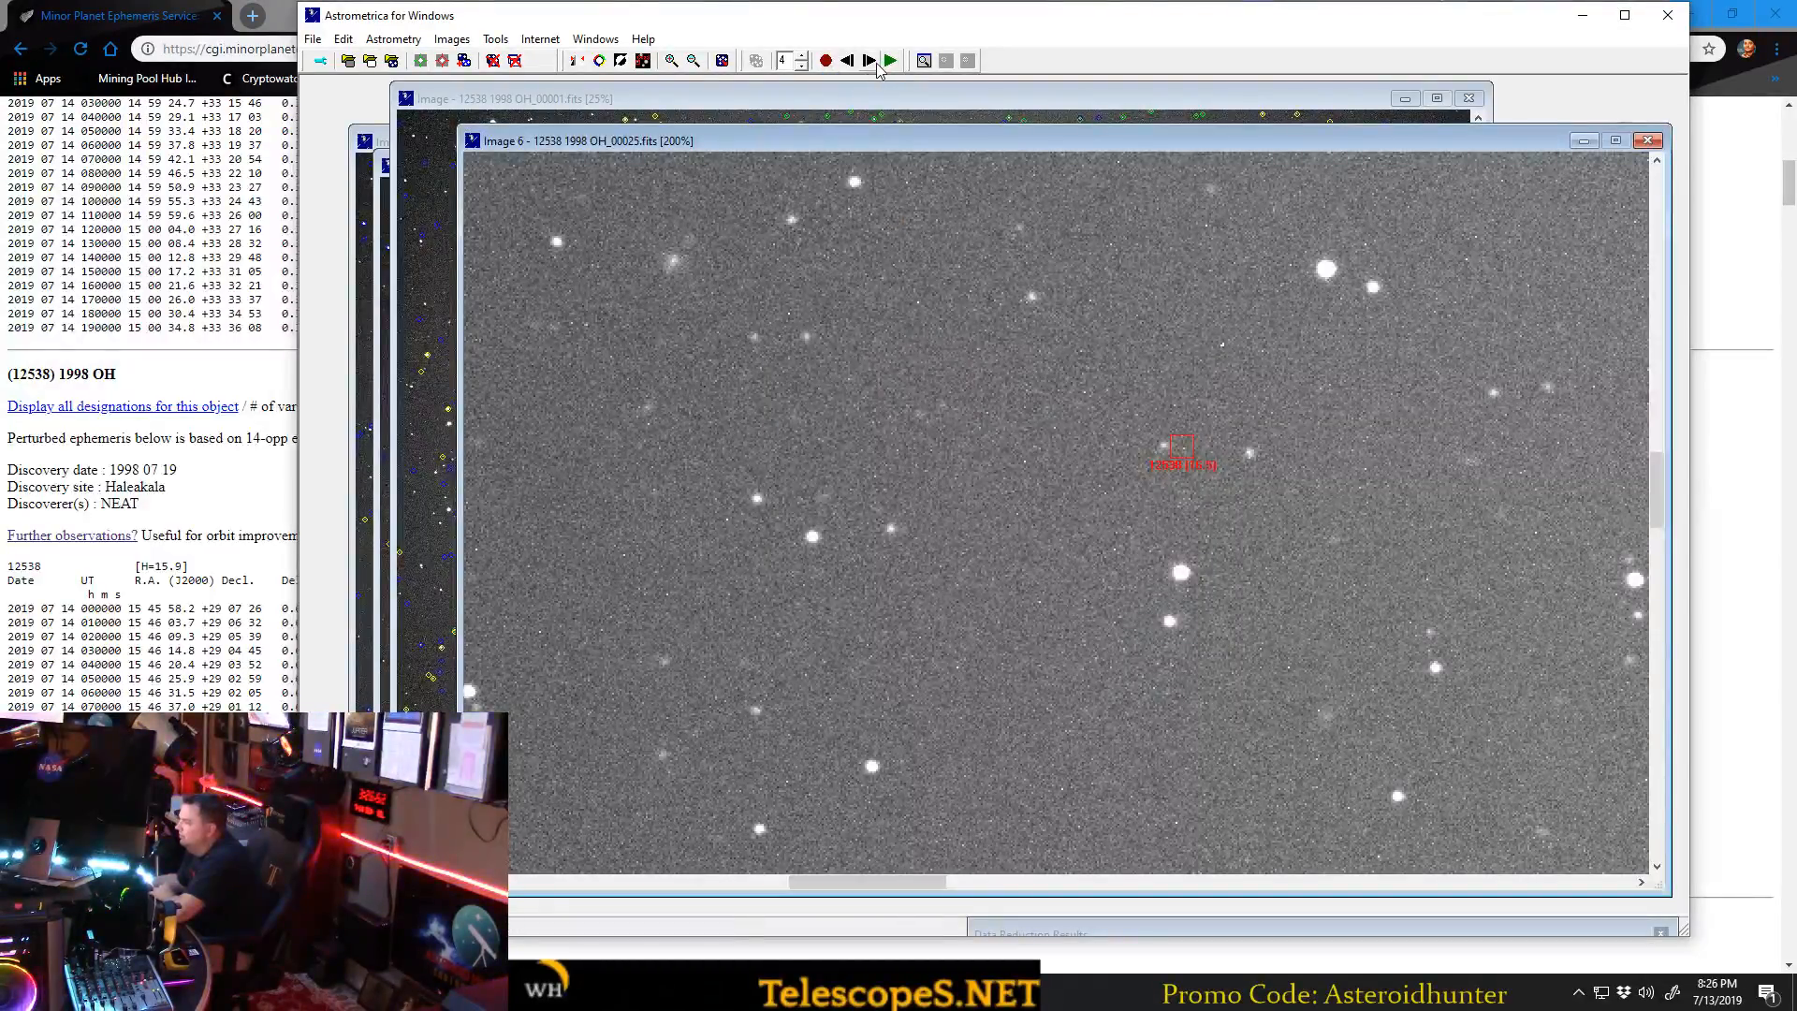
Measure the asteroid in 12538 1998 OH_00030.fits as (12538) 1998 OH, accept the measurement, and replay the blink sequence.
left_click(868, 60)
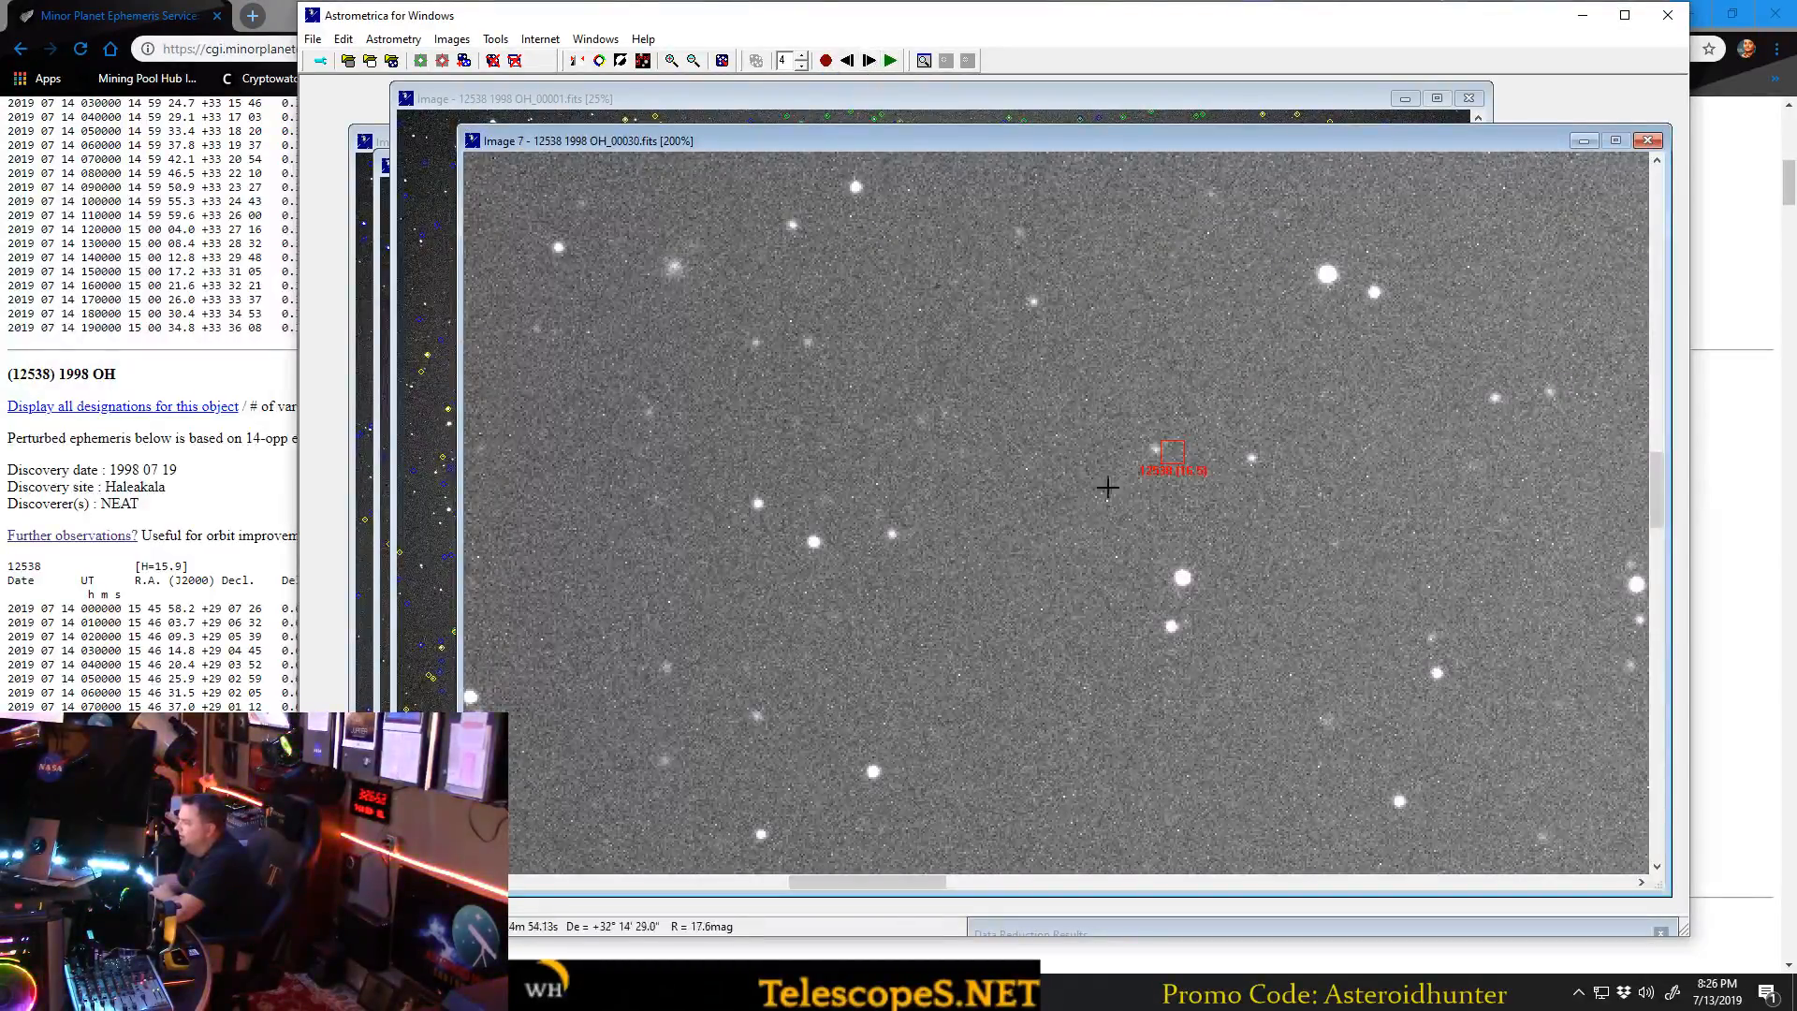
left_click(1156, 452)
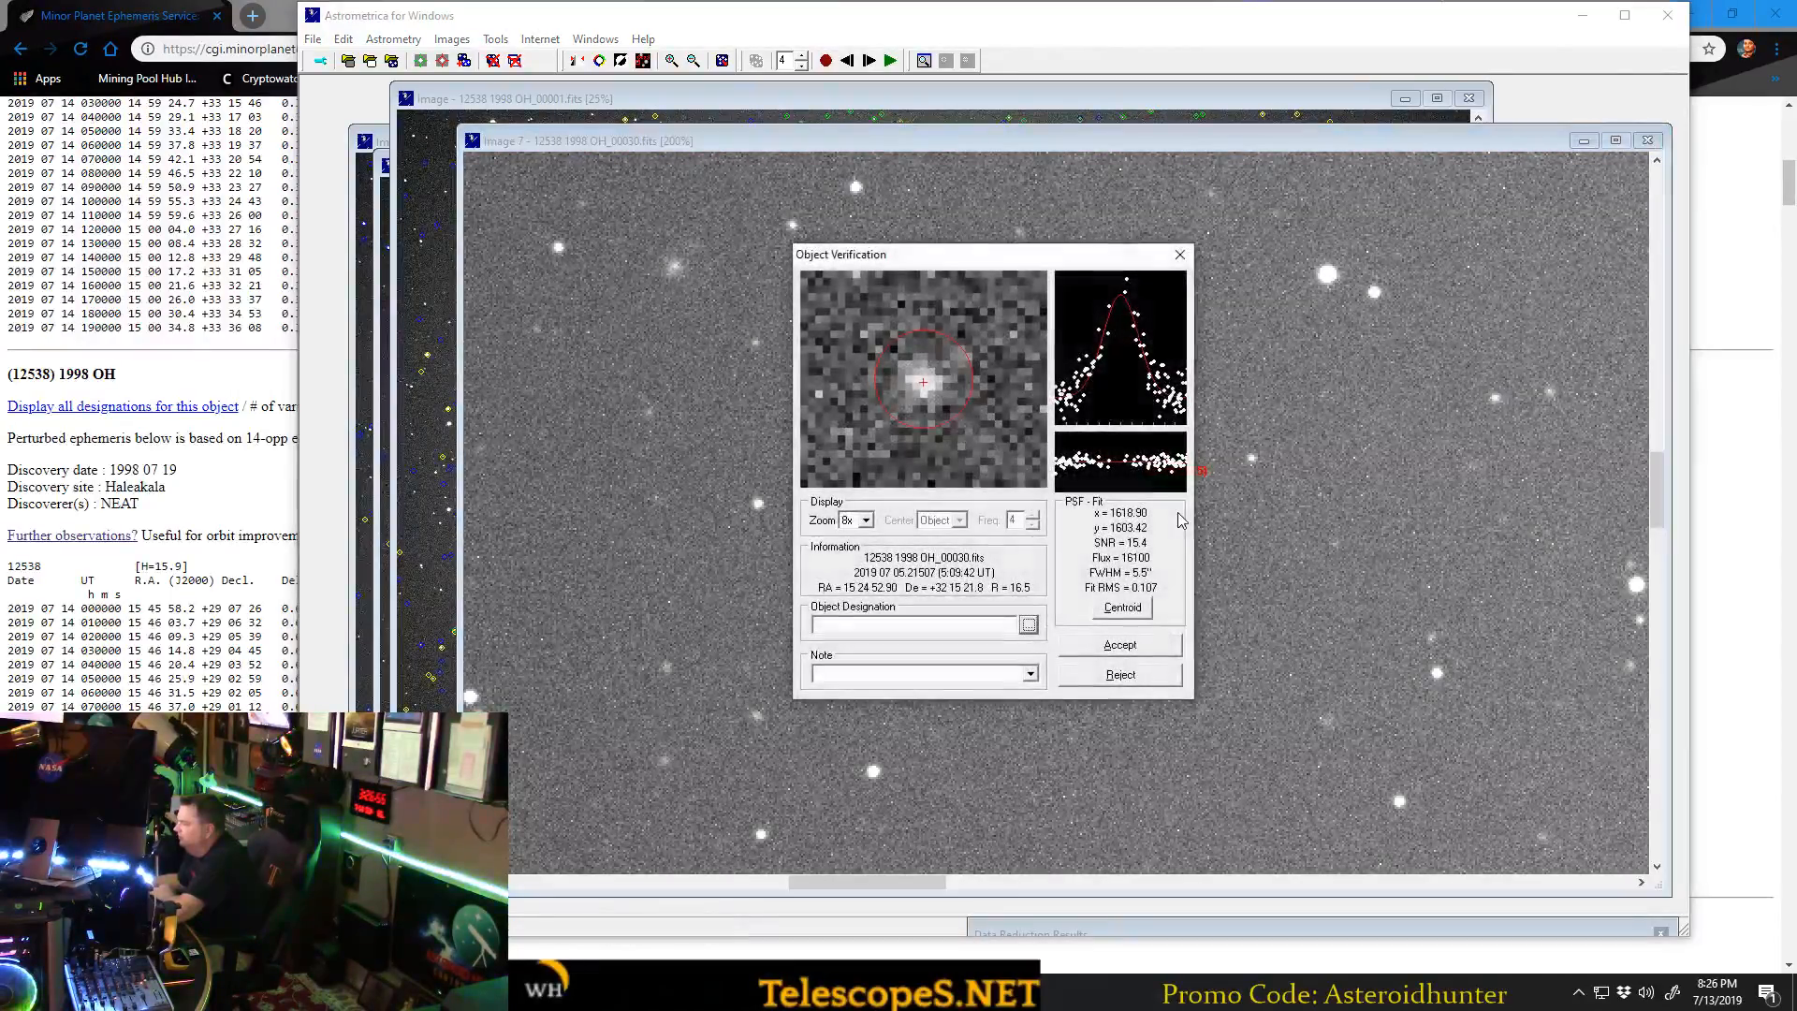
left_click(1028, 625)
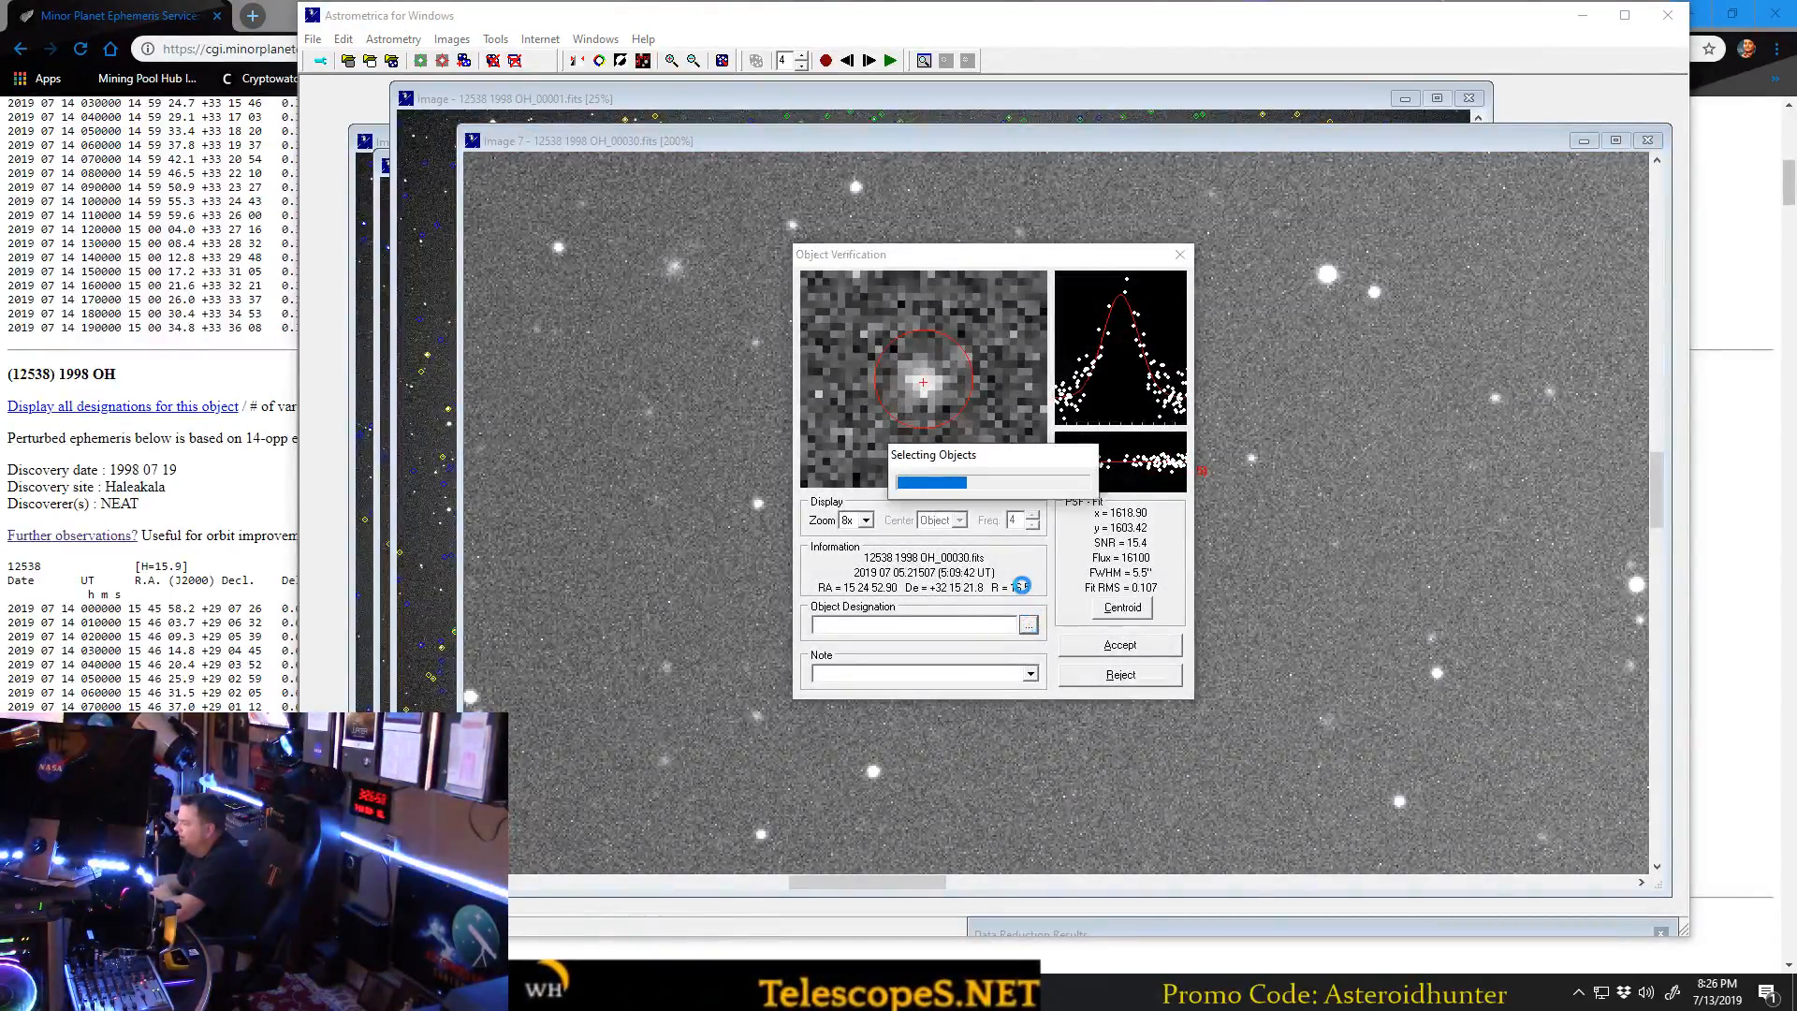
left_click(1099, 567)
left_click(1120, 646)
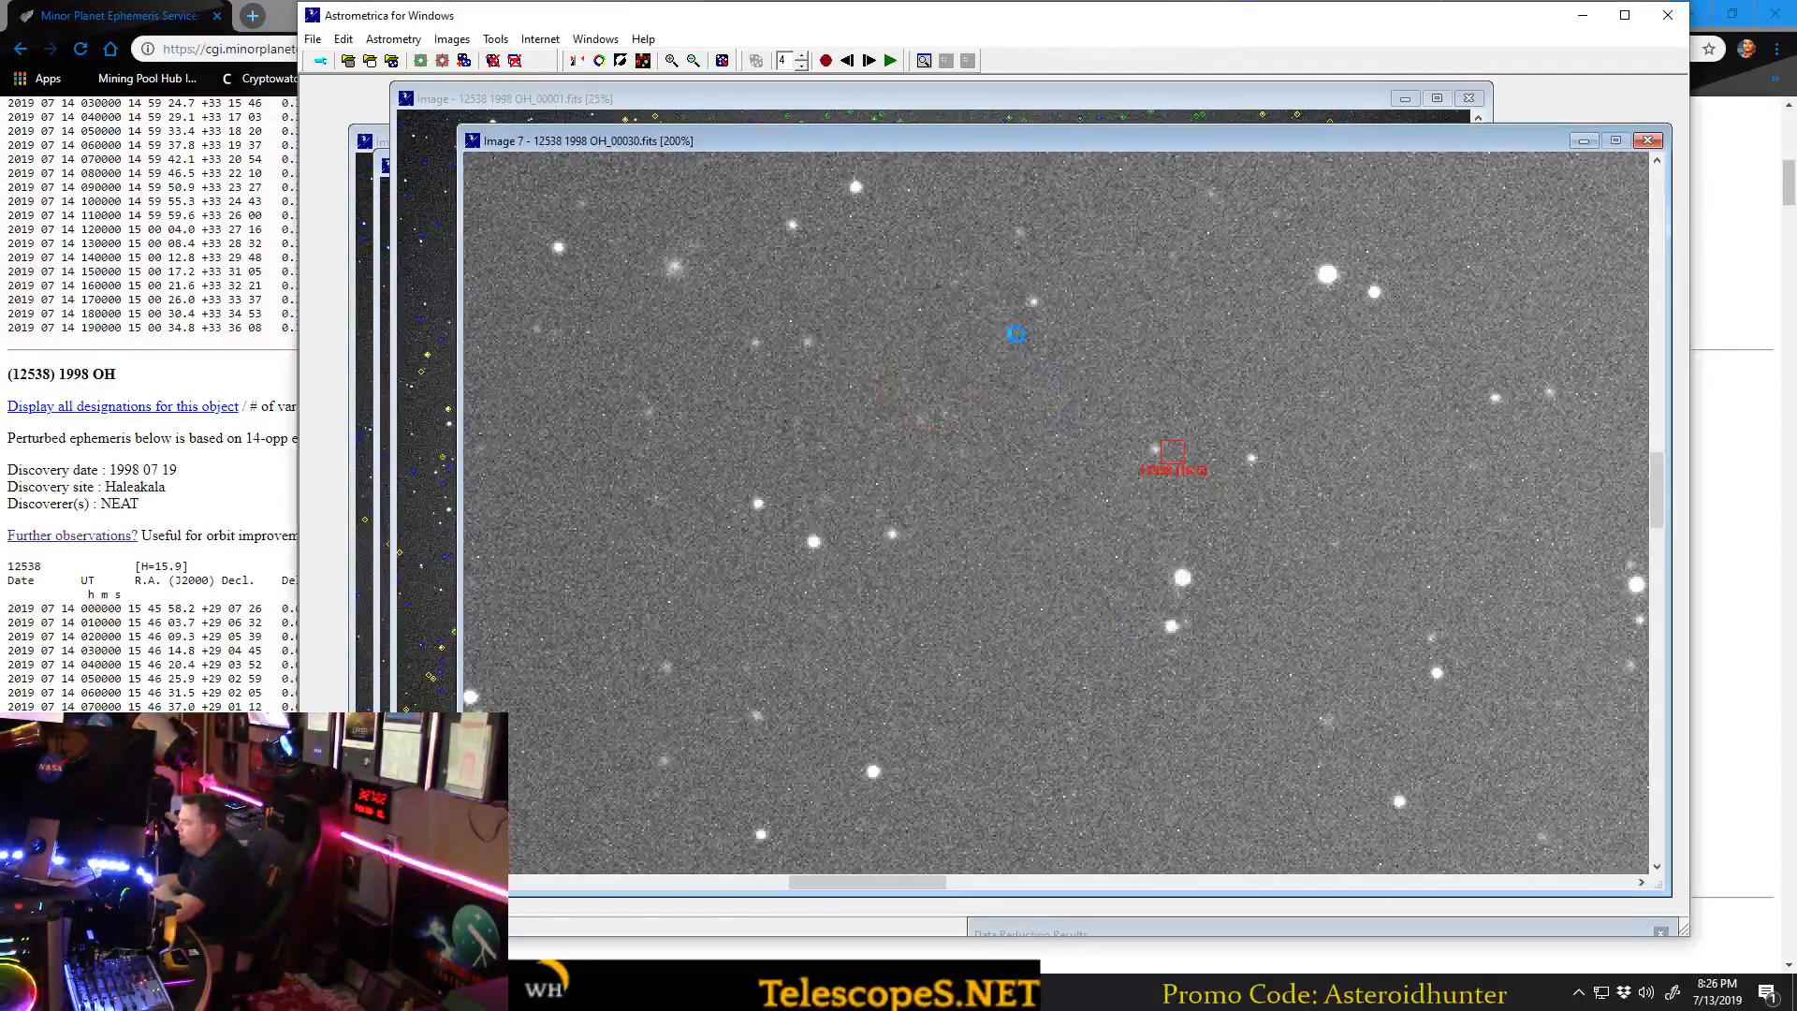
left_click(891, 61)
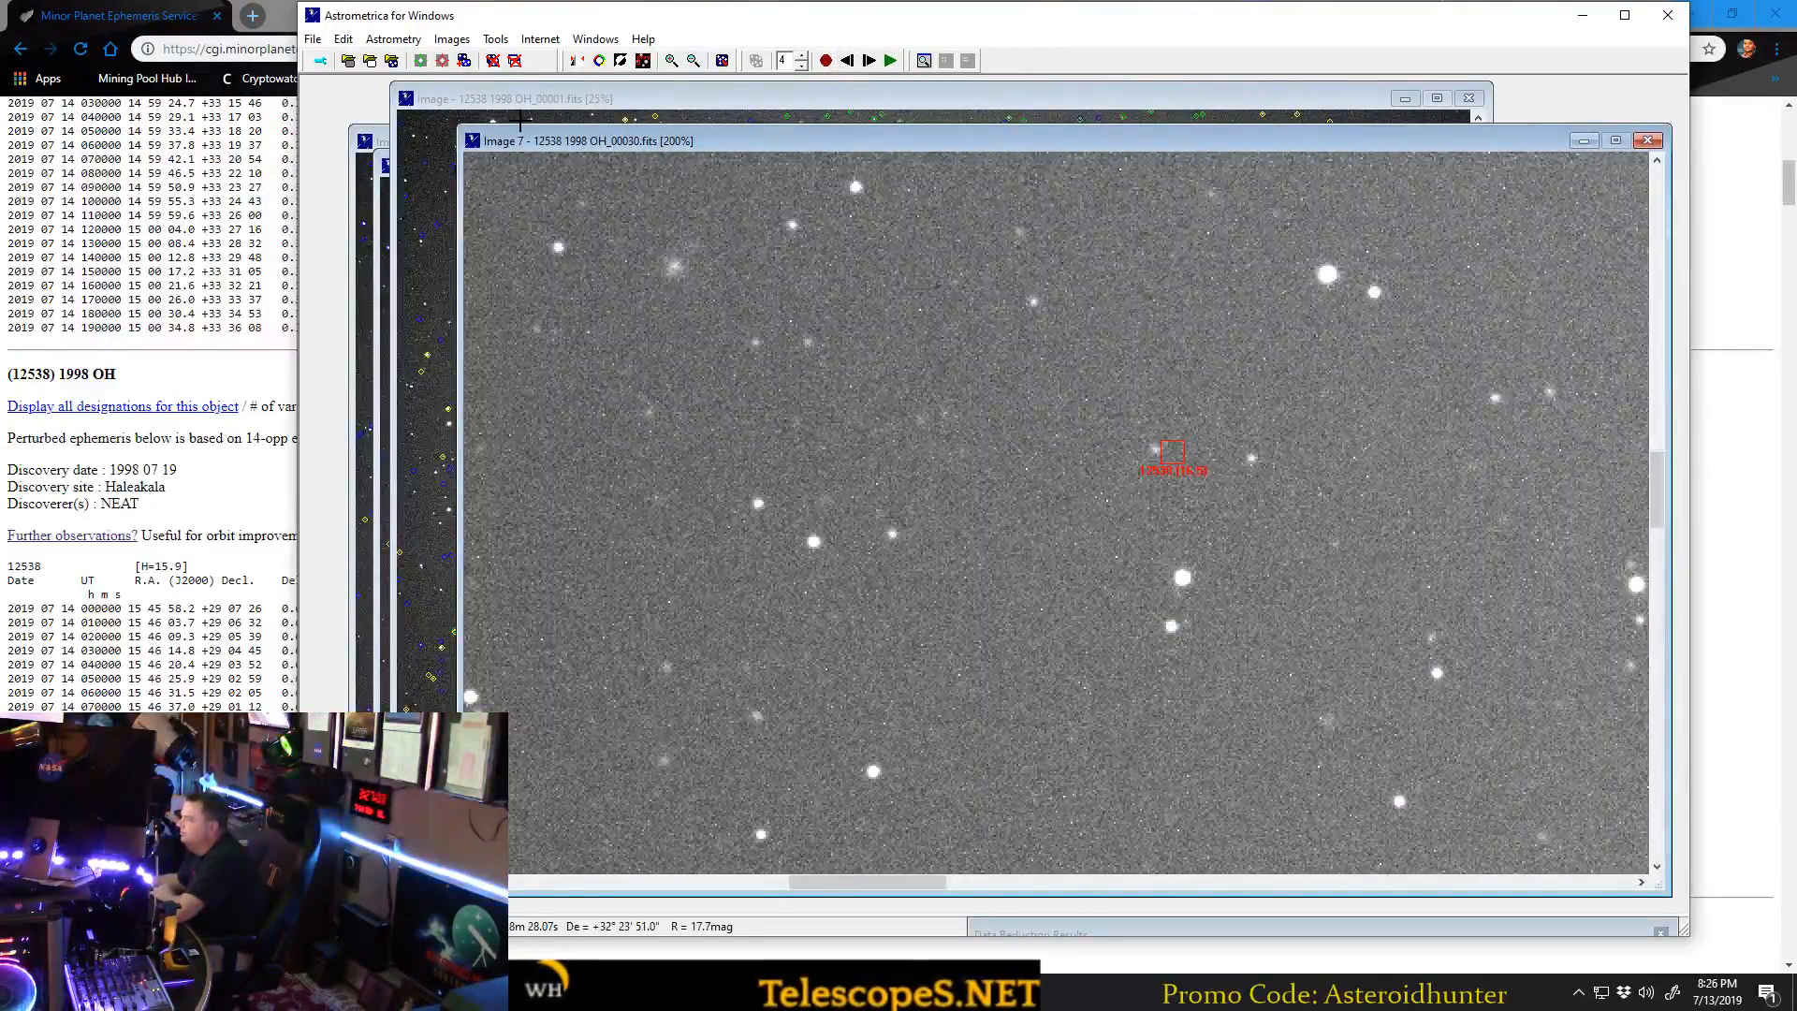
Open the ADES report file and examine its header and all columns of the 12538 observations.
left_click(314, 39)
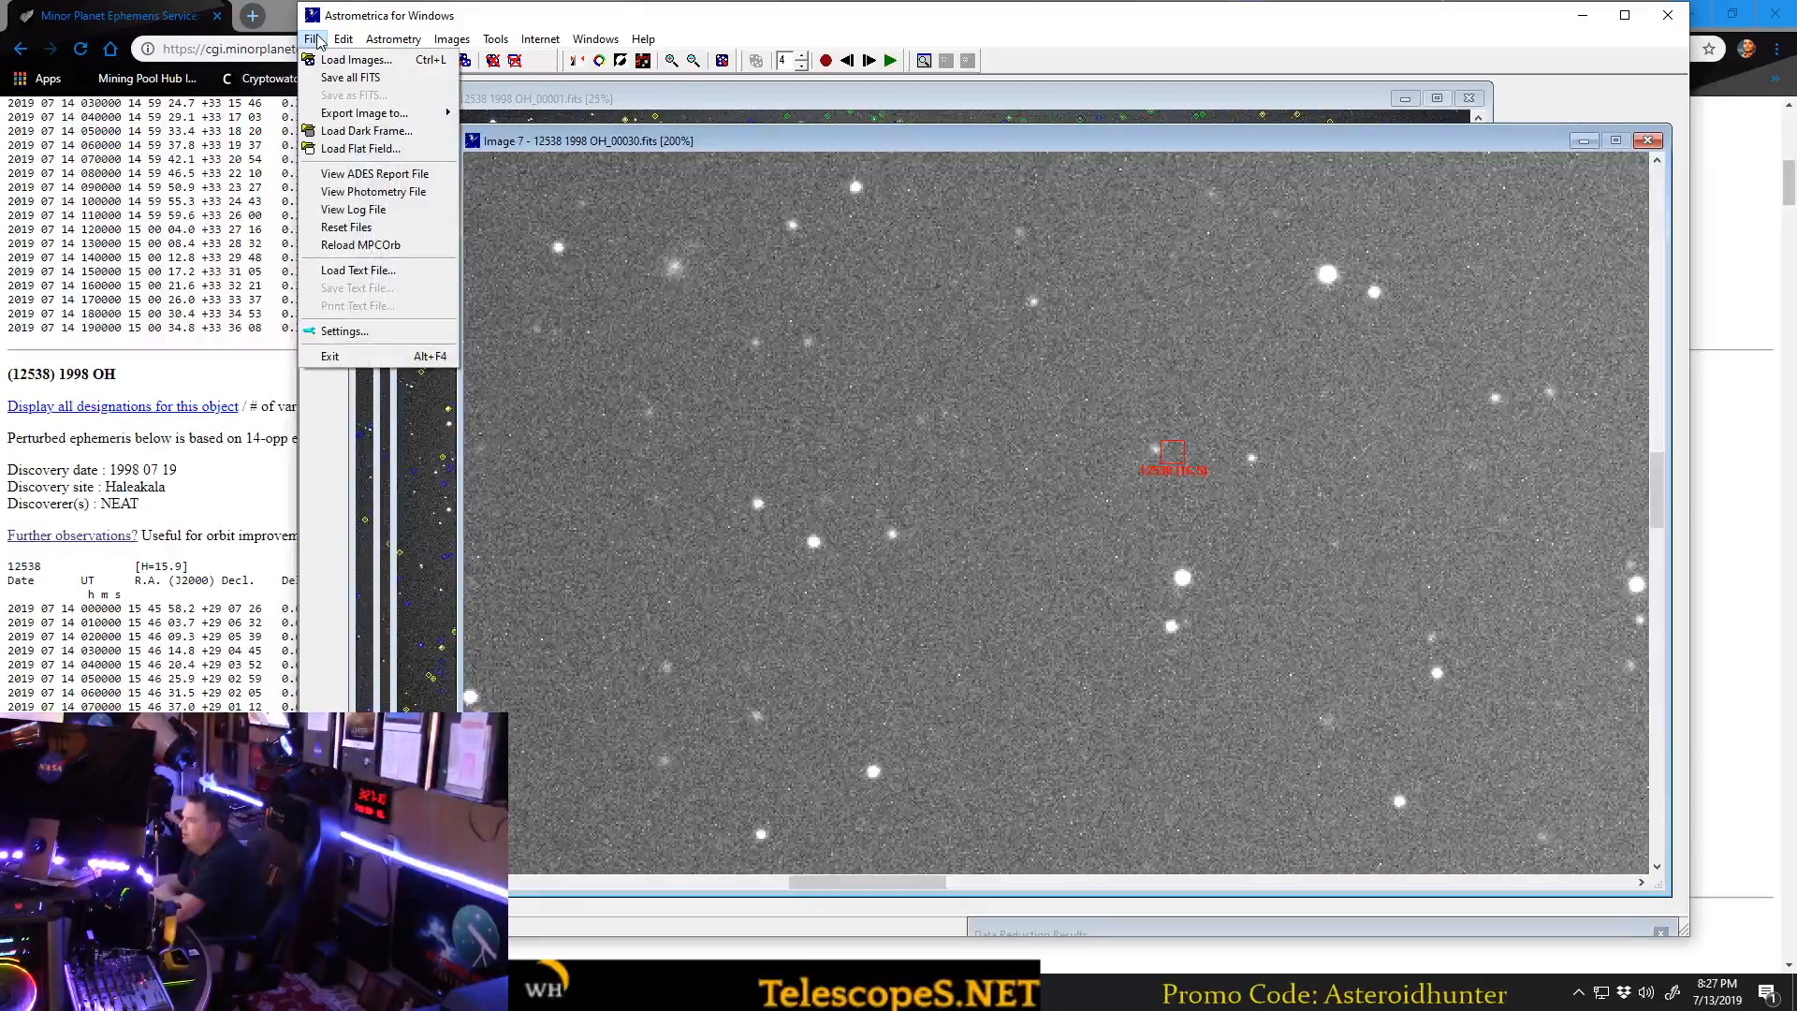
left_click(374, 173)
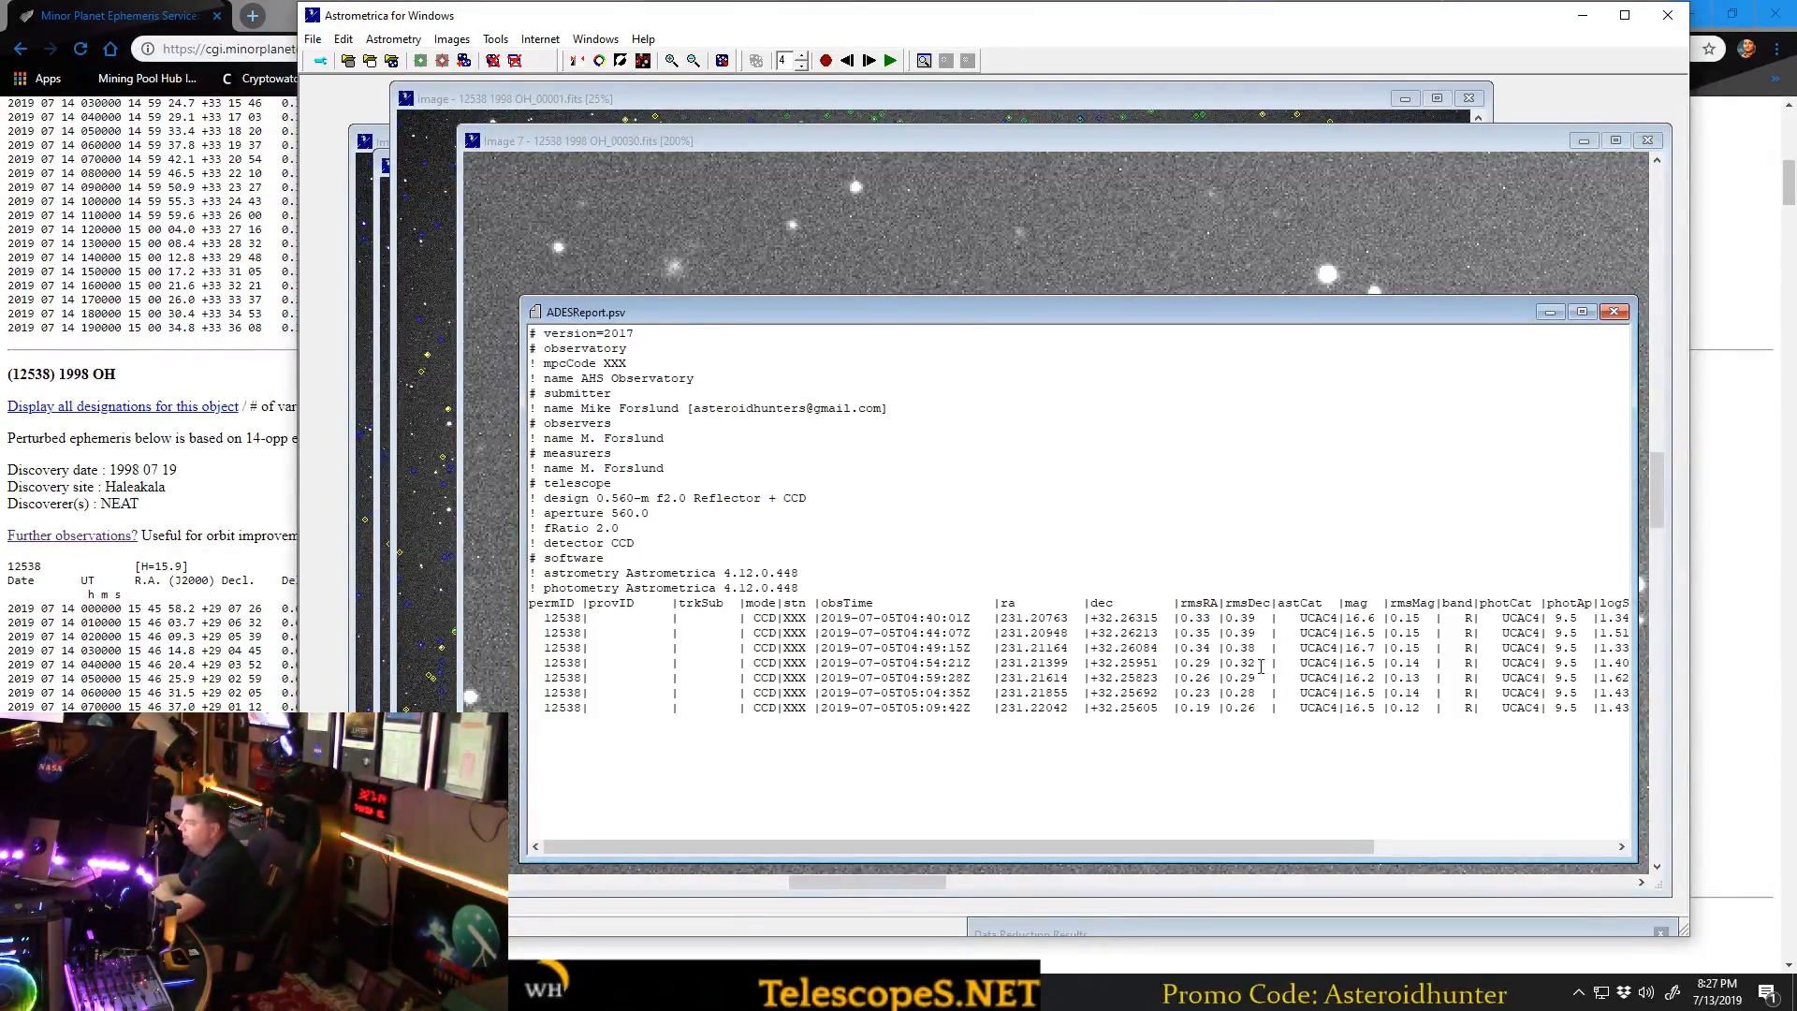
left_click_drag(1098, 846, 1363, 823)
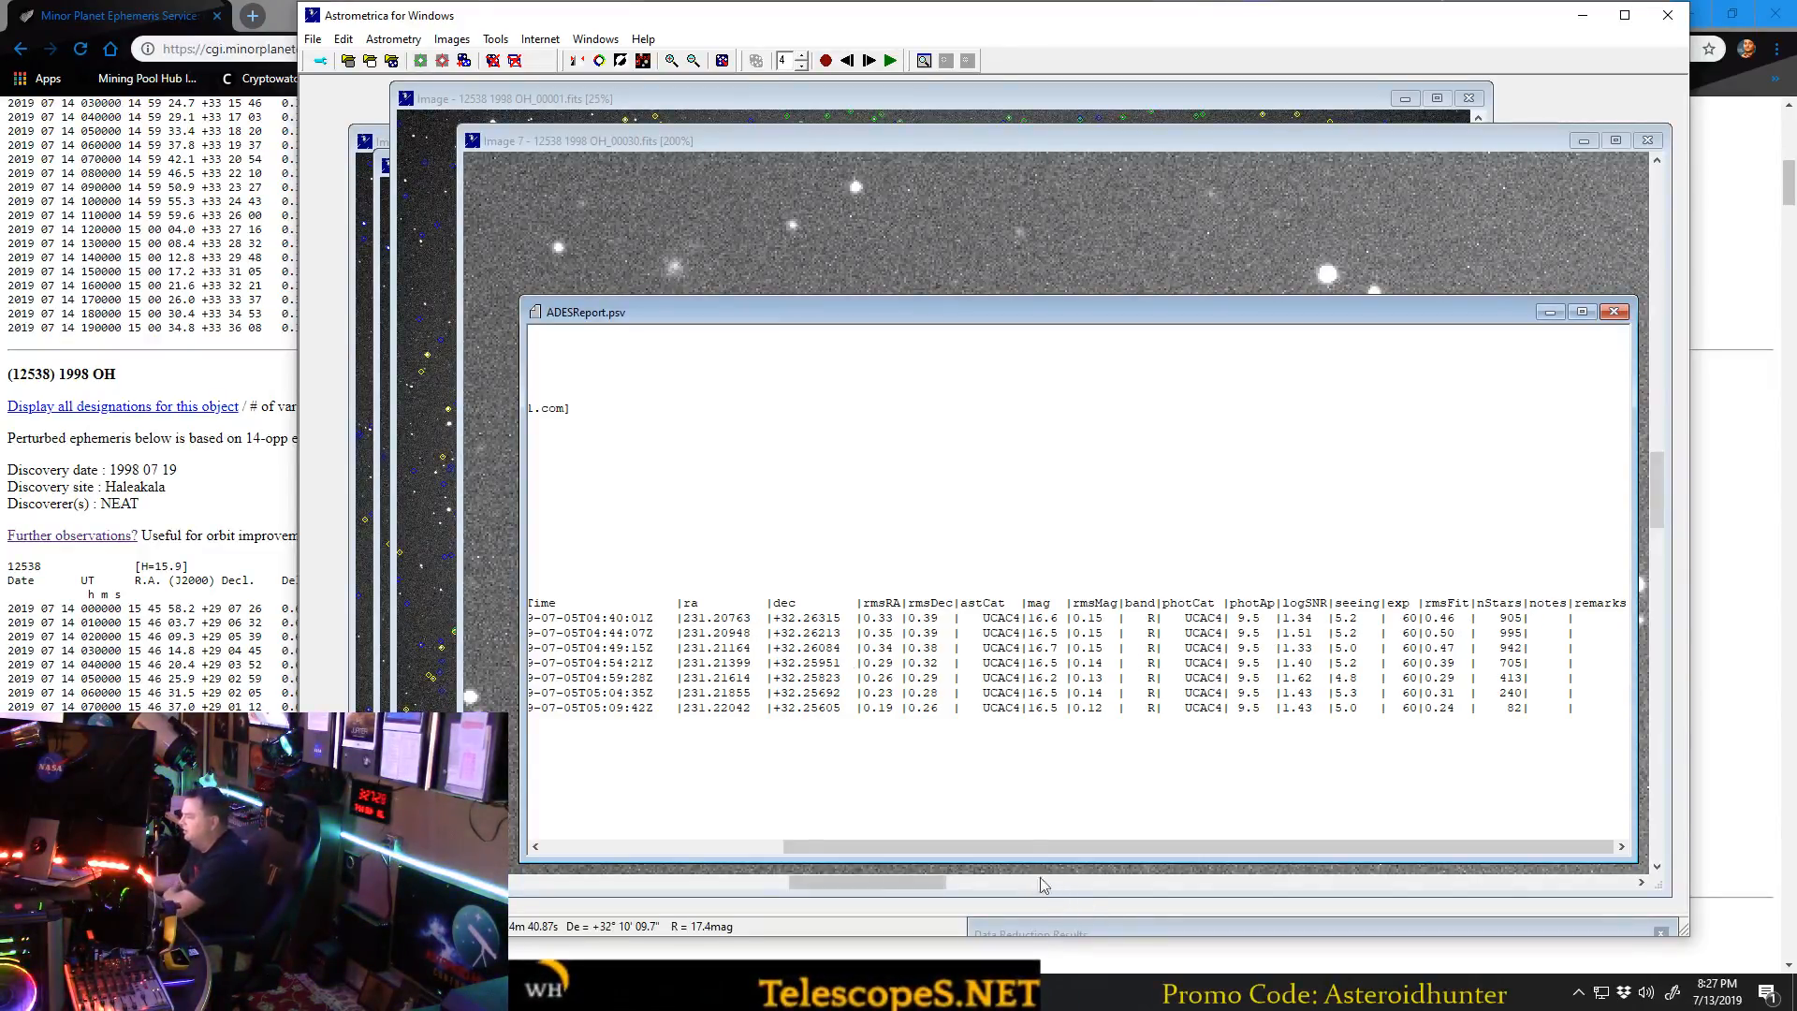
left_click_drag(1018, 846, 726, 844)
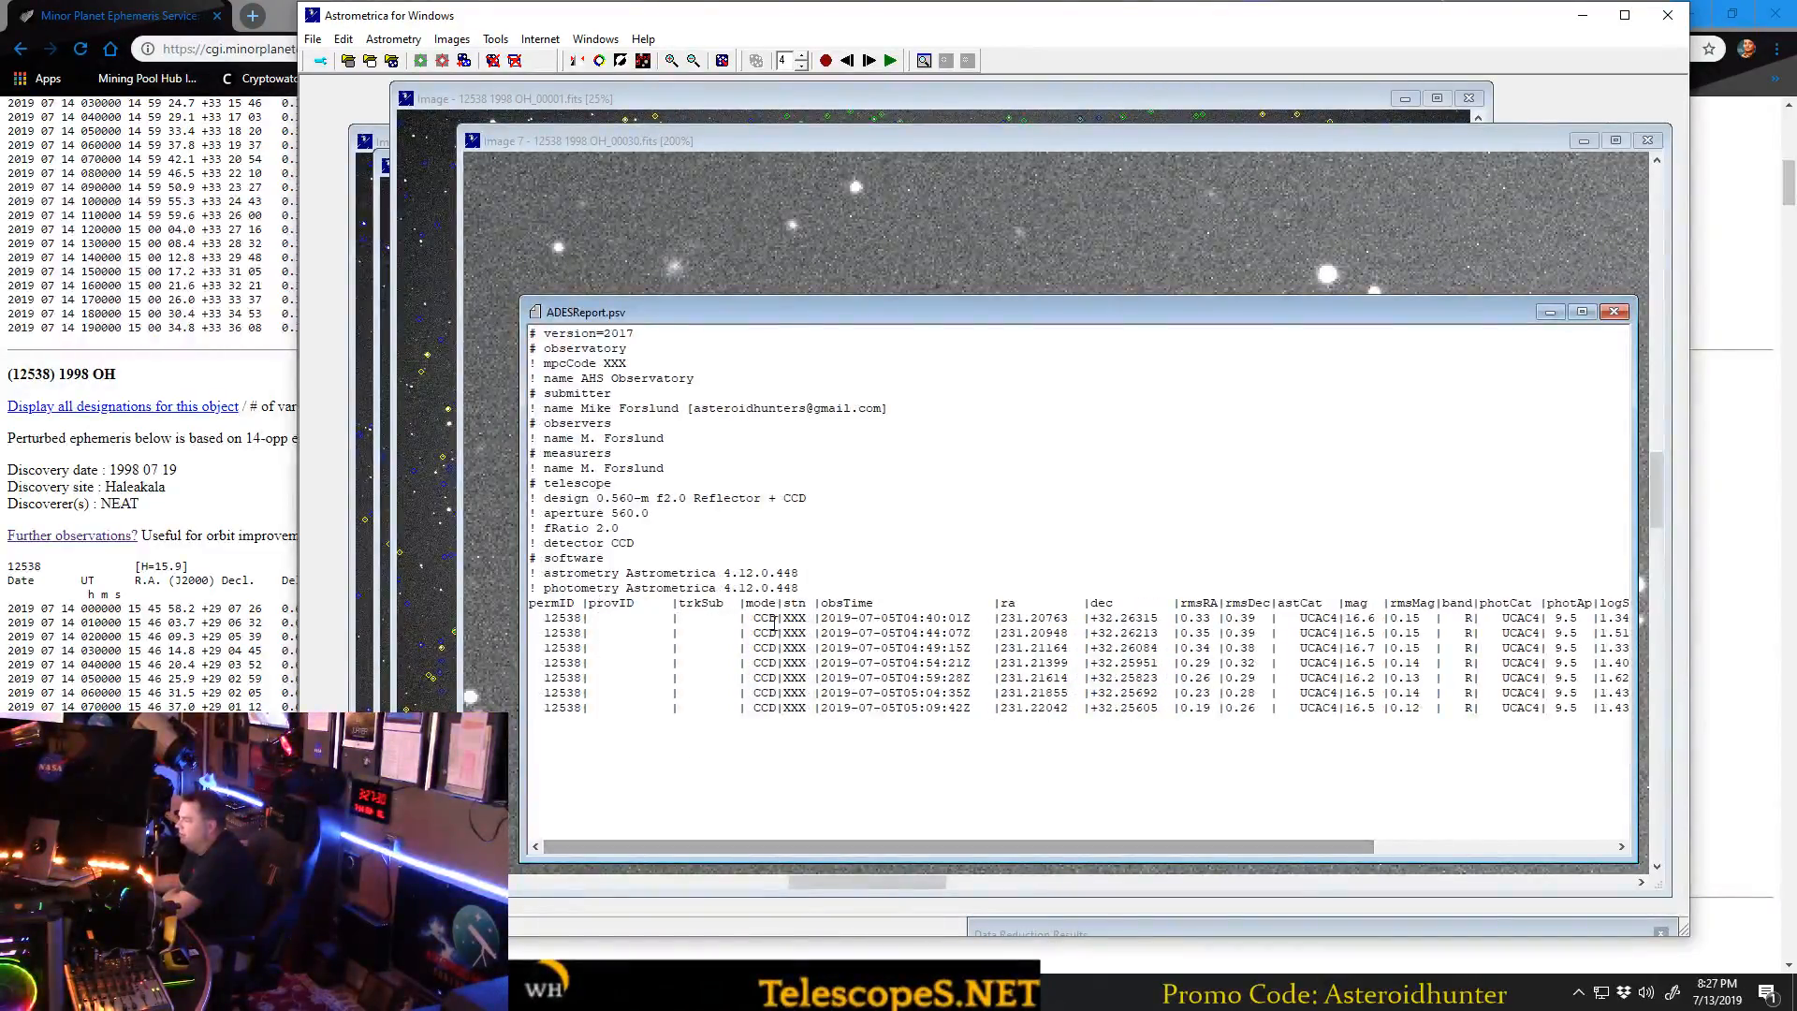
mouse_move(839, 845)
left_mouse_down()
mouse_move(1134, 834)
mouse_move(813, 827)
left_mouse_up()
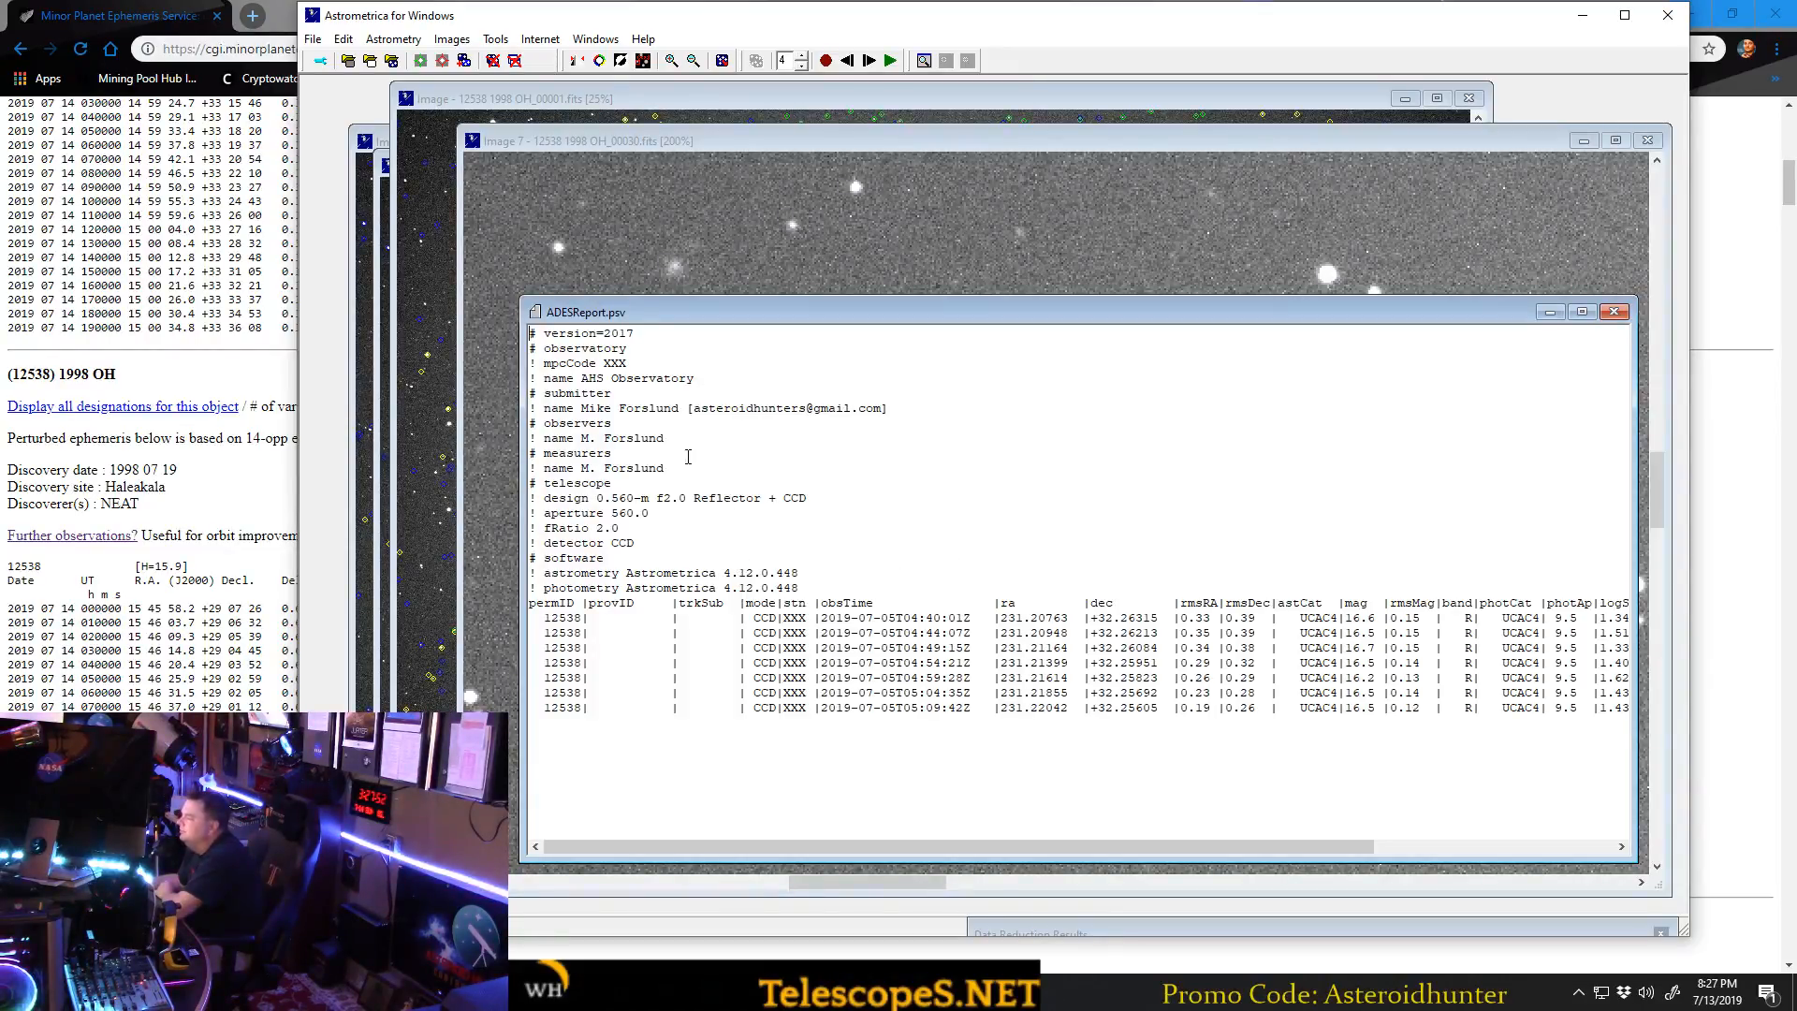
left_click(531, 991)
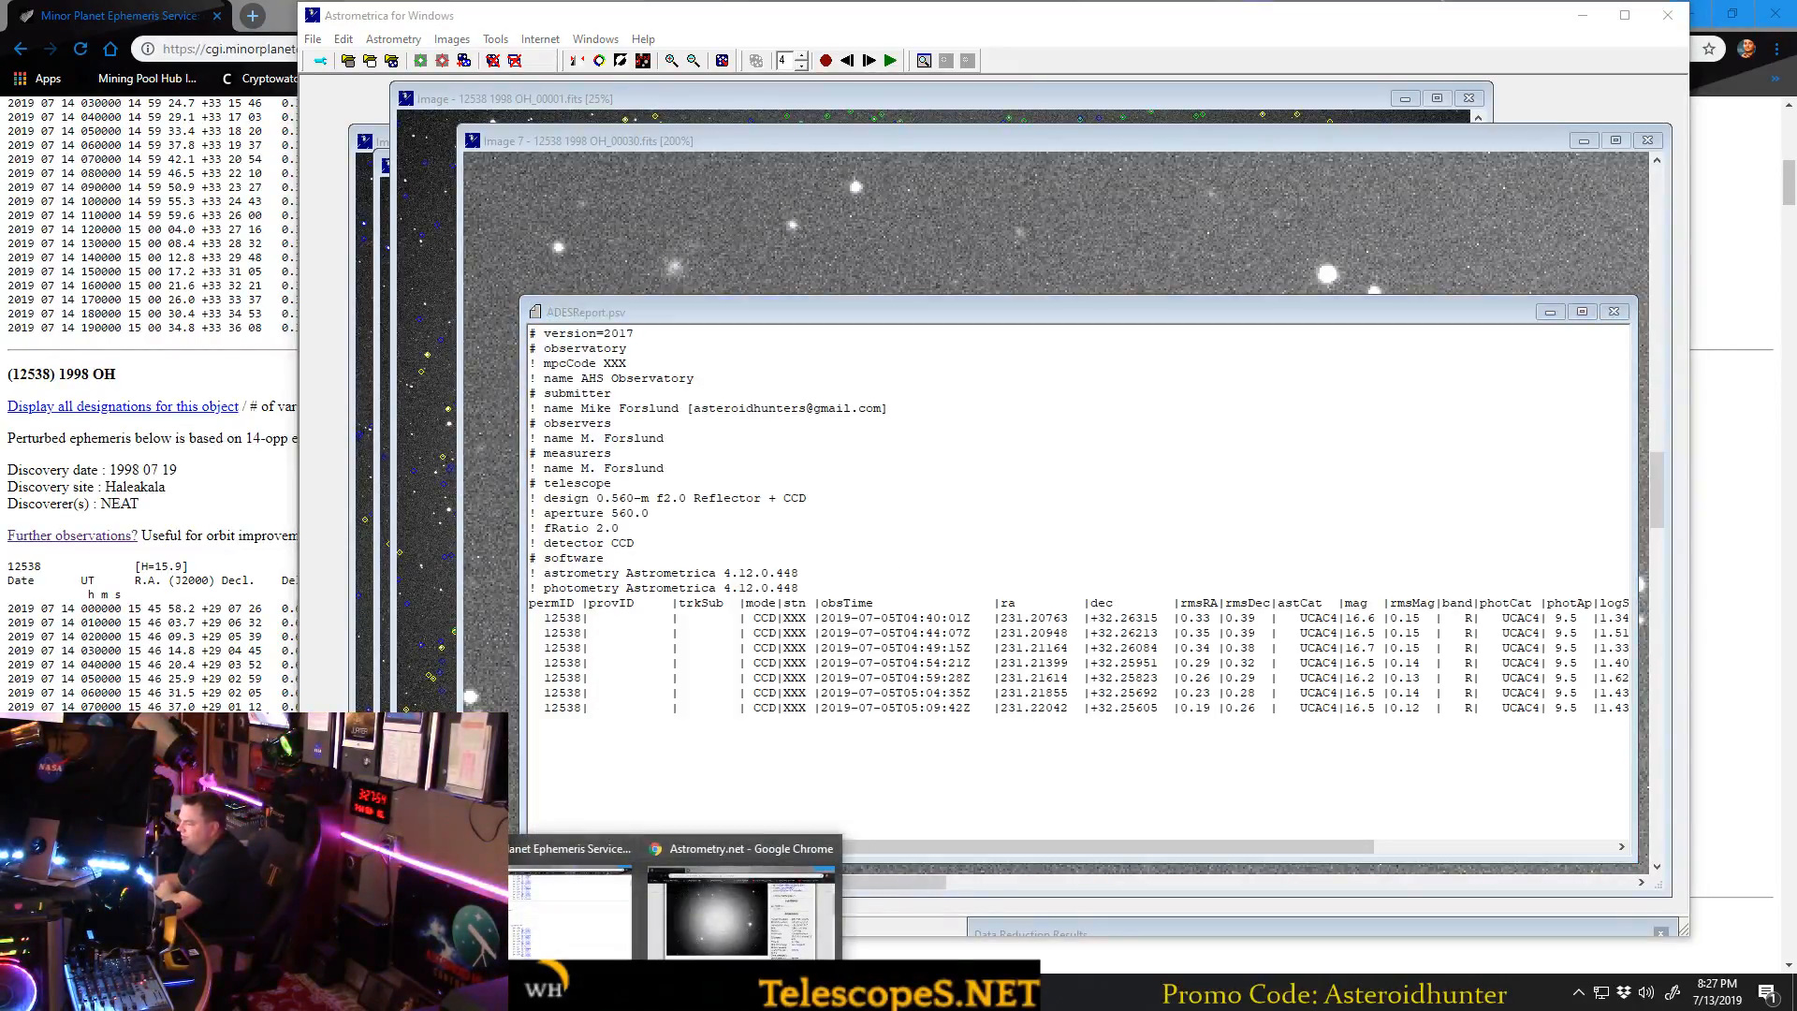
left_click(356, 903)
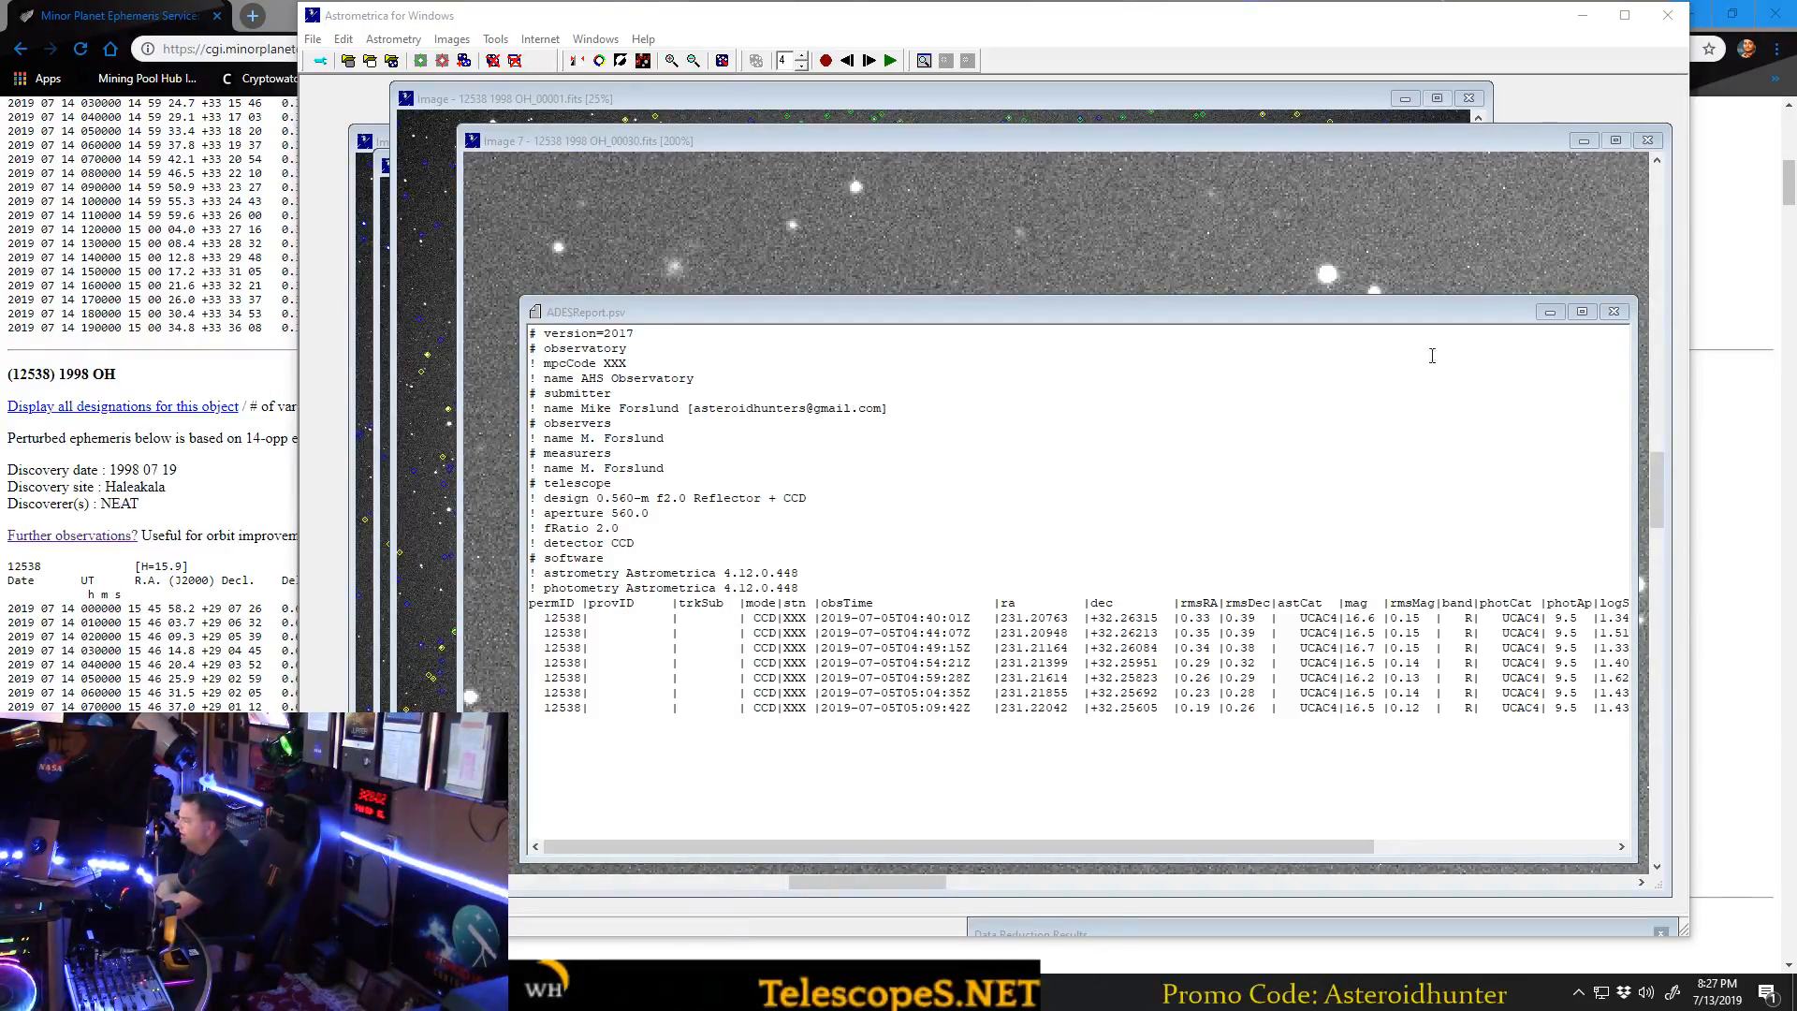
Close the ADES report and minimize Astrometrica and the browser to reach the desktop.
left_click(609, 344)
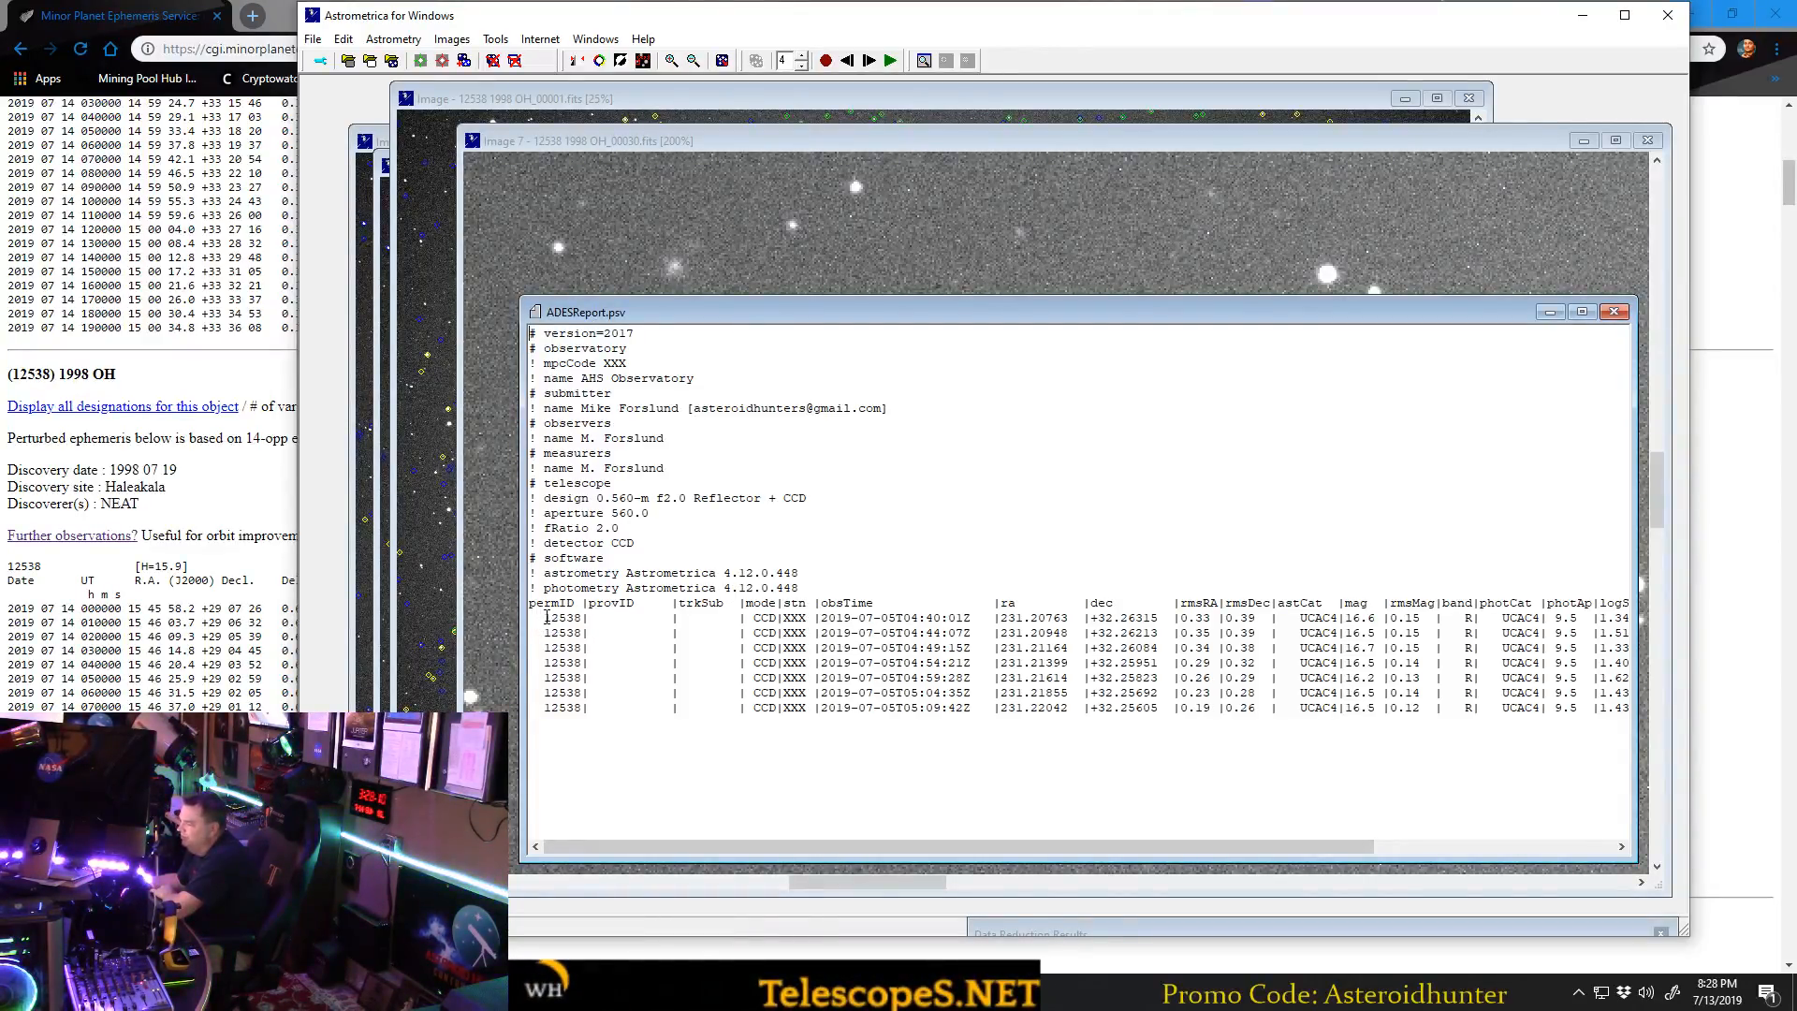
left_click_drag(800, 845, 689, 832)
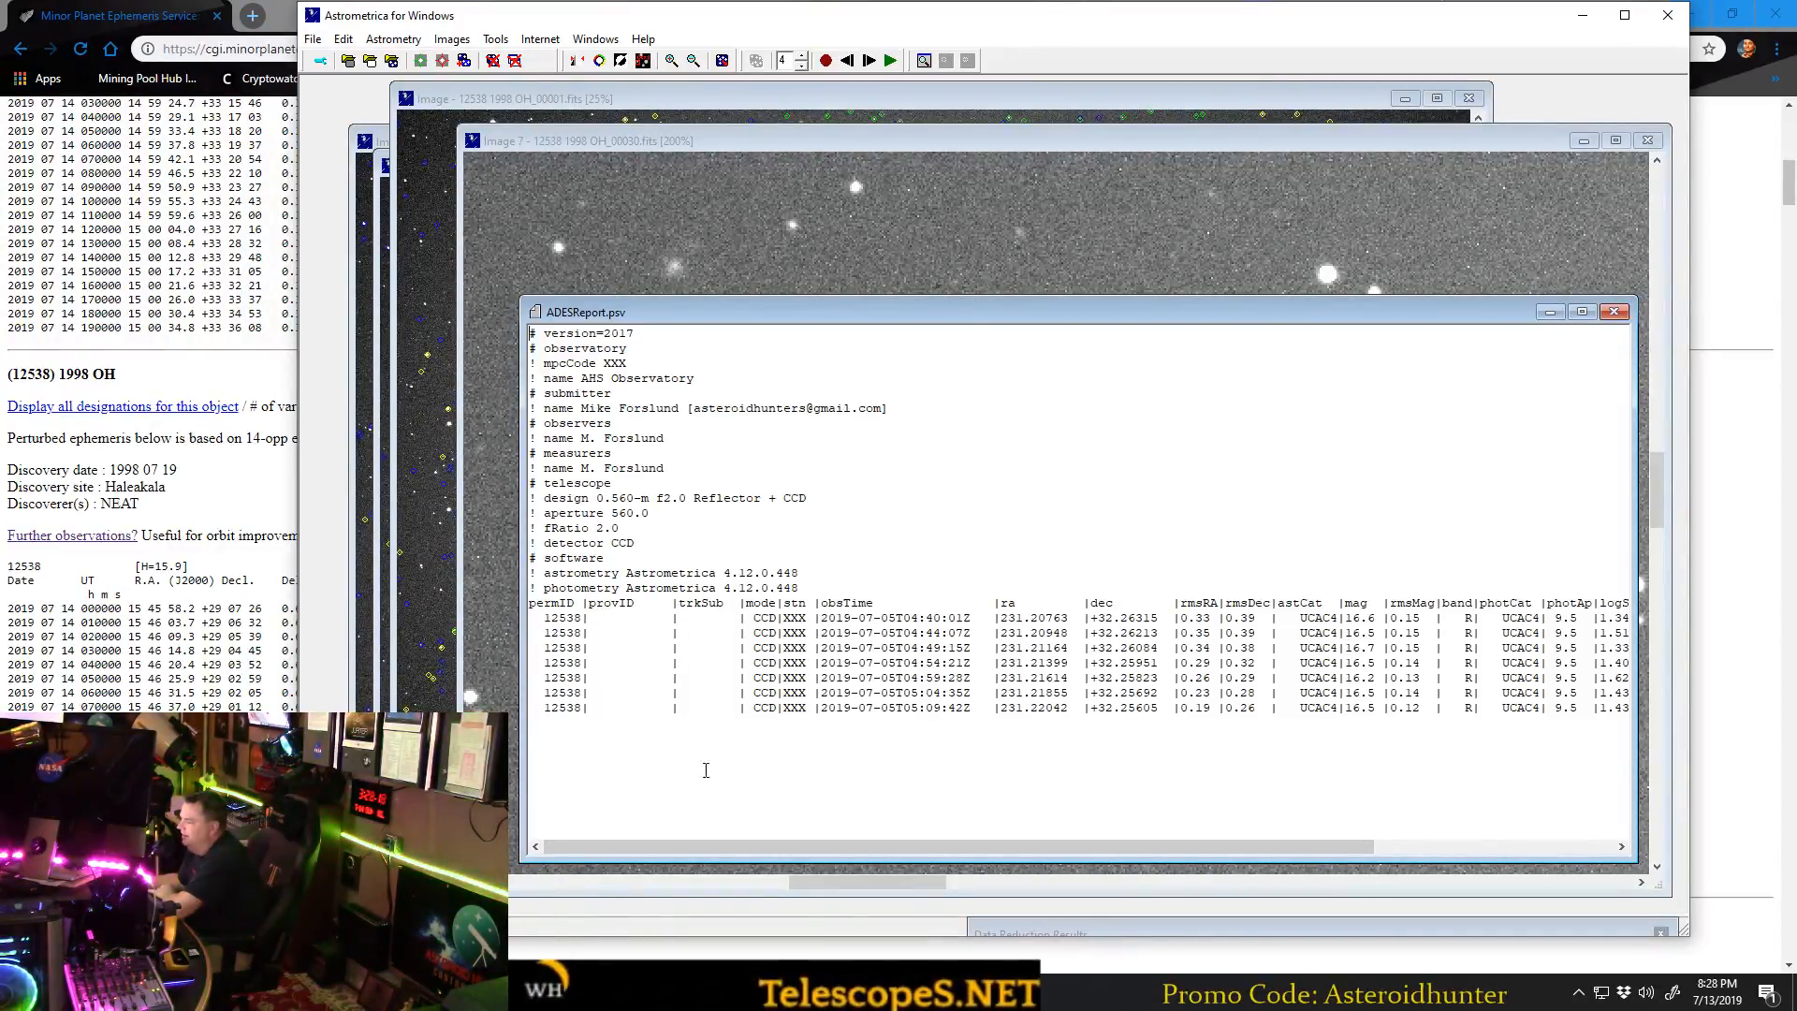
left_click(1613, 311)
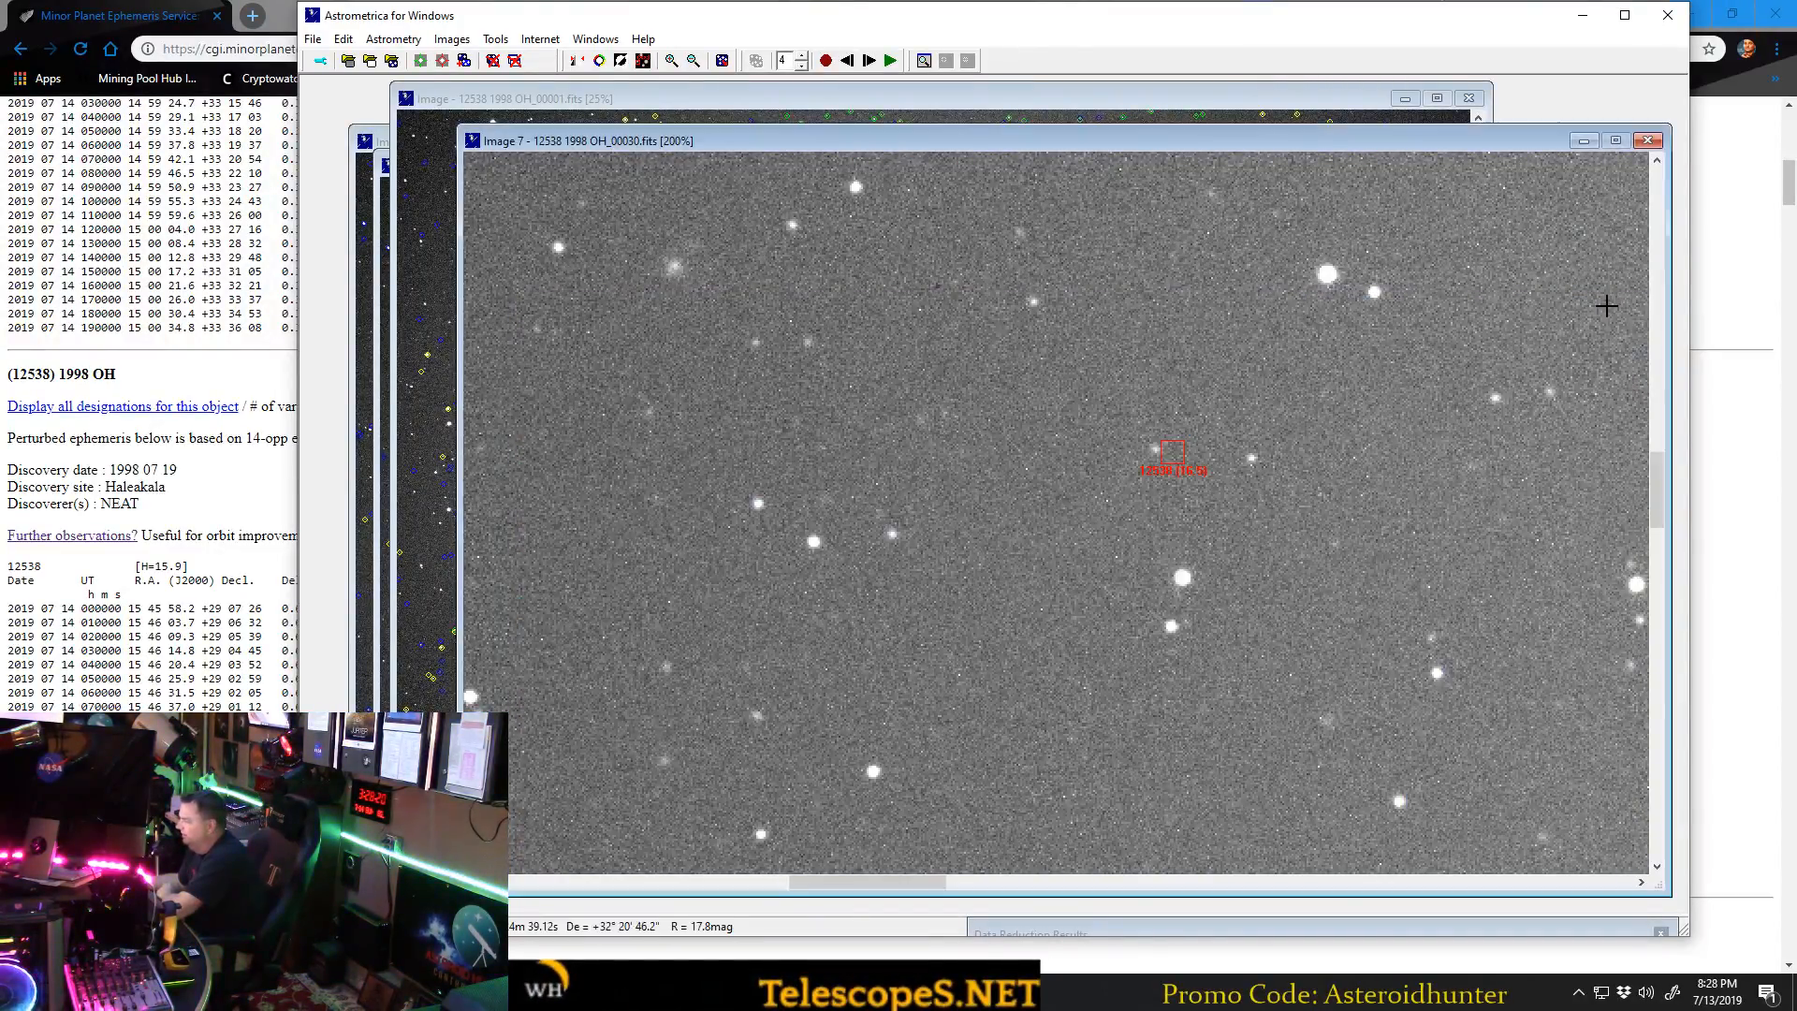
left_click(1581, 15)
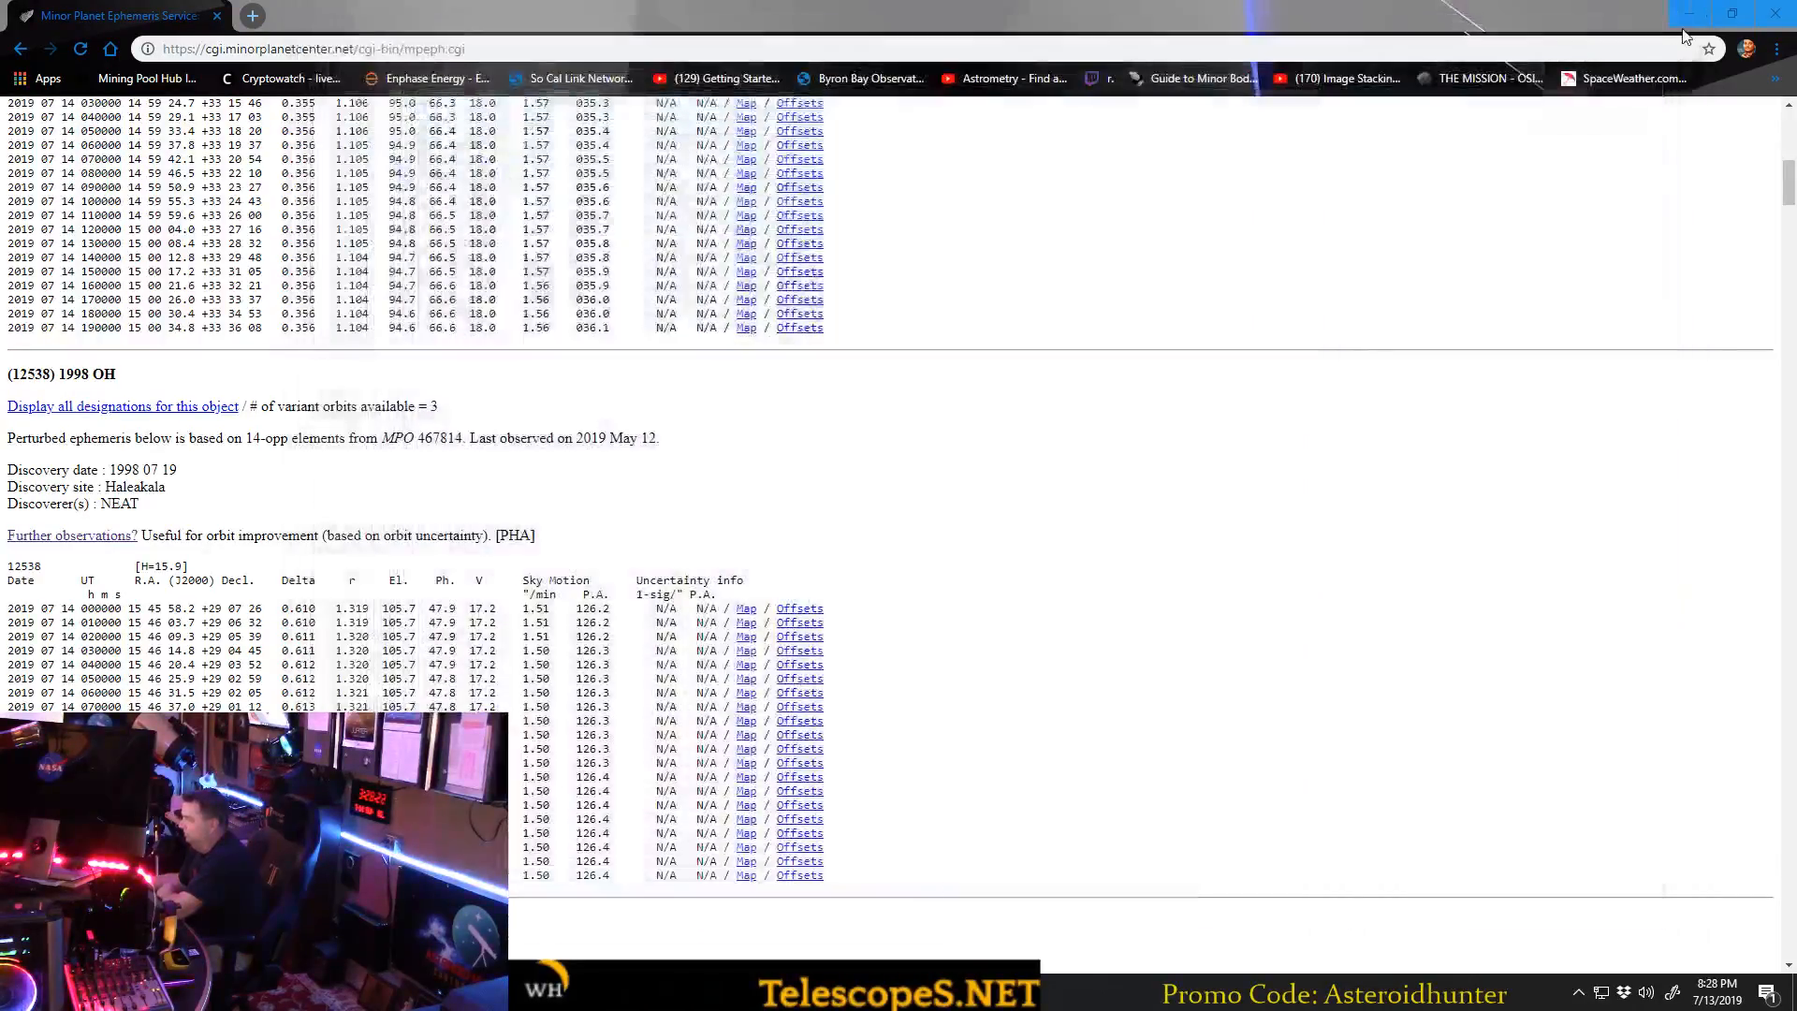
left_click(1689, 15)
Browse the C: drive to the user profile's AppData\Local\Astrometrica folder and select ADESReport.psv.
key("super+e")
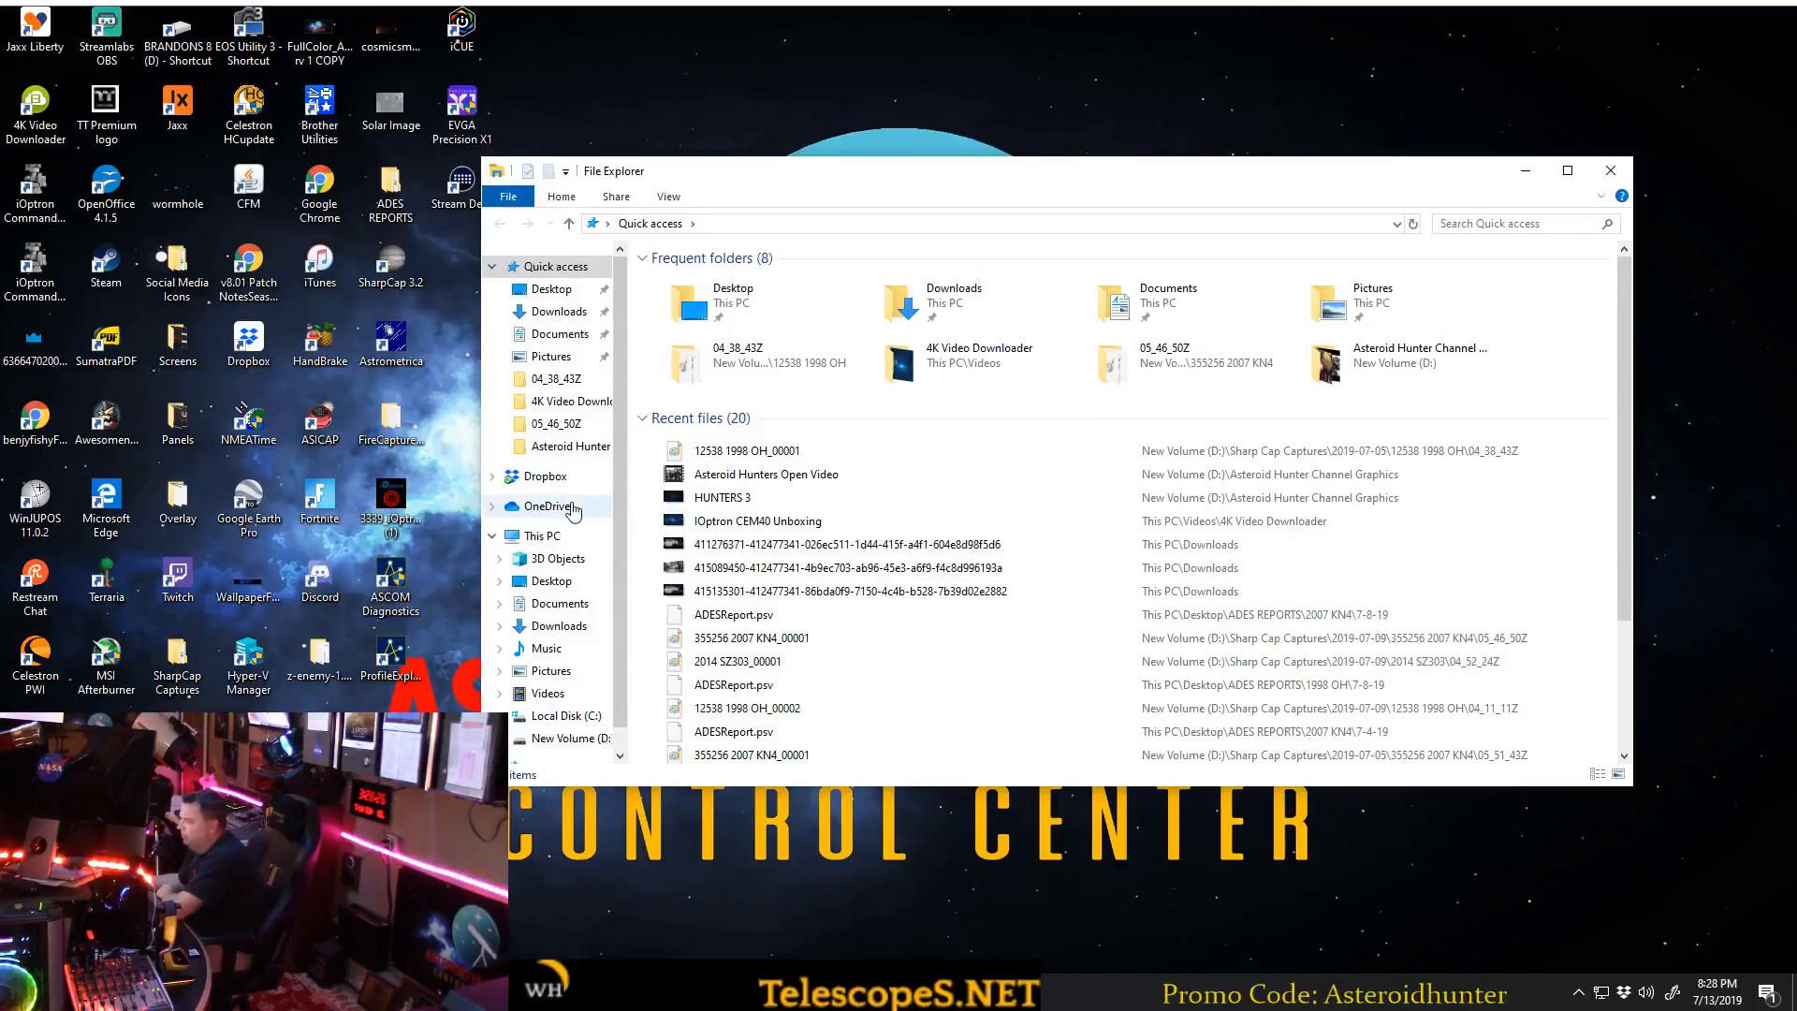
left_click(566, 716)
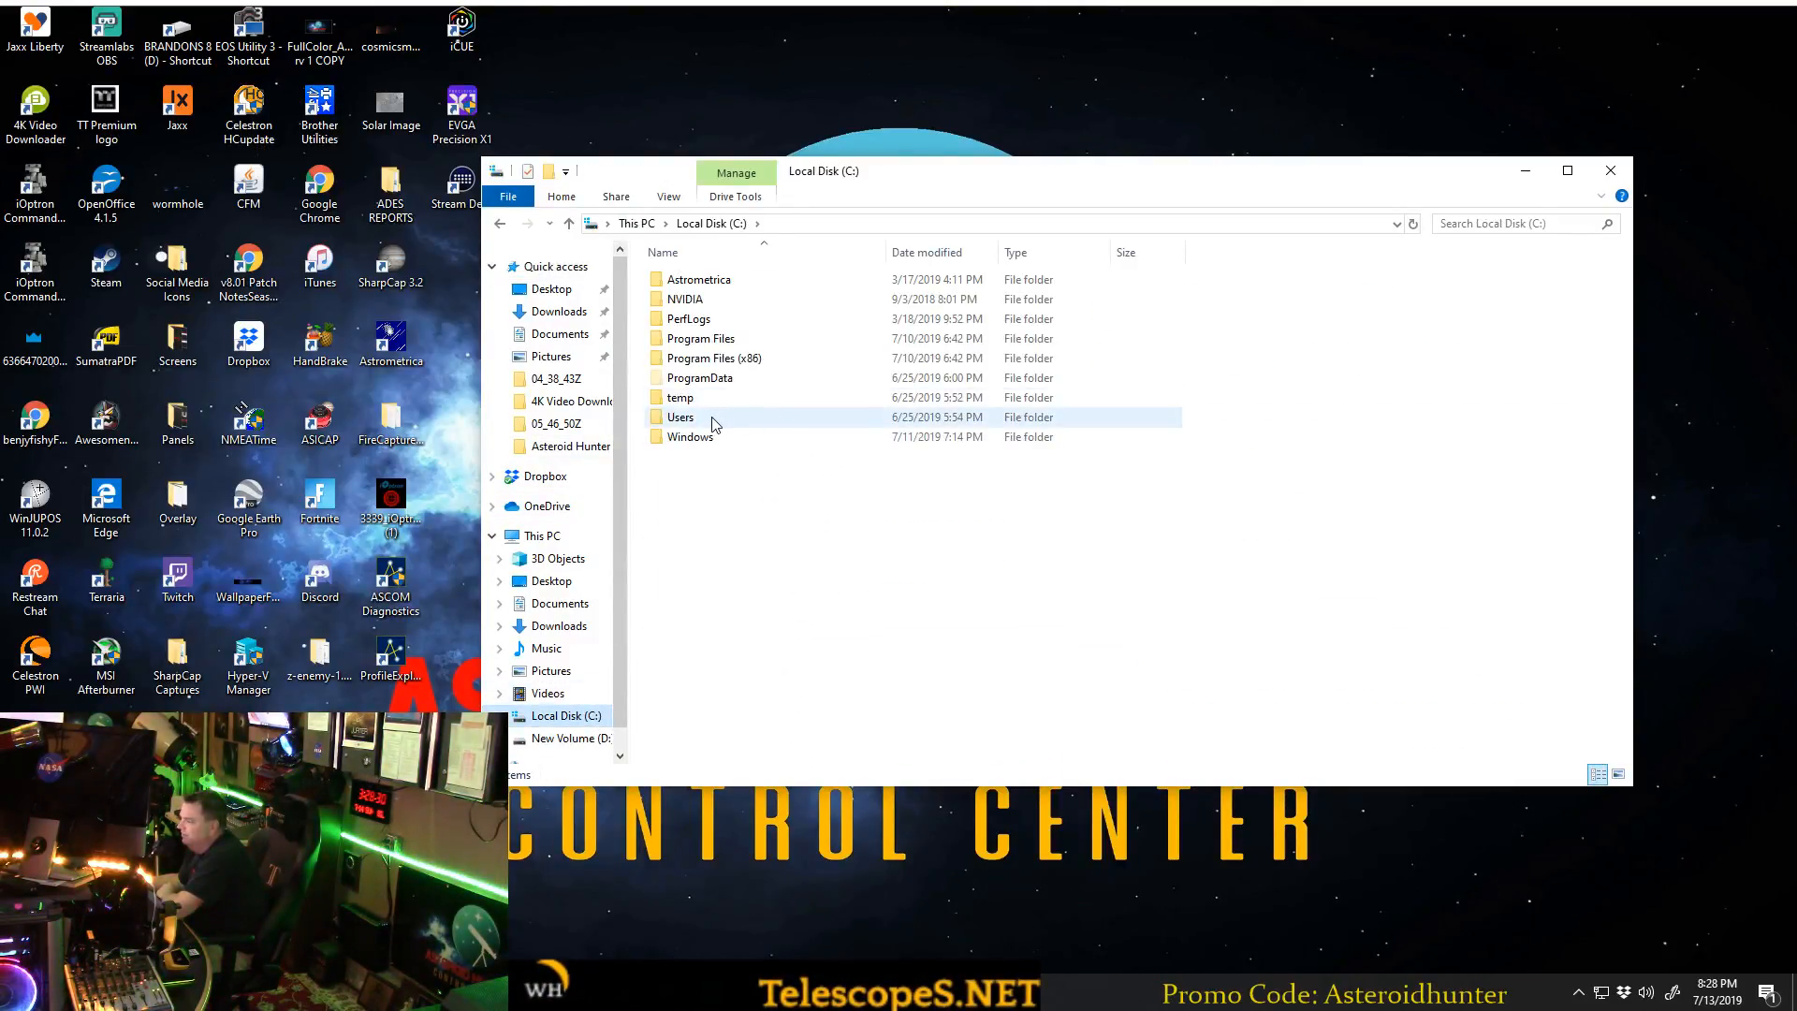
double_click(714, 425)
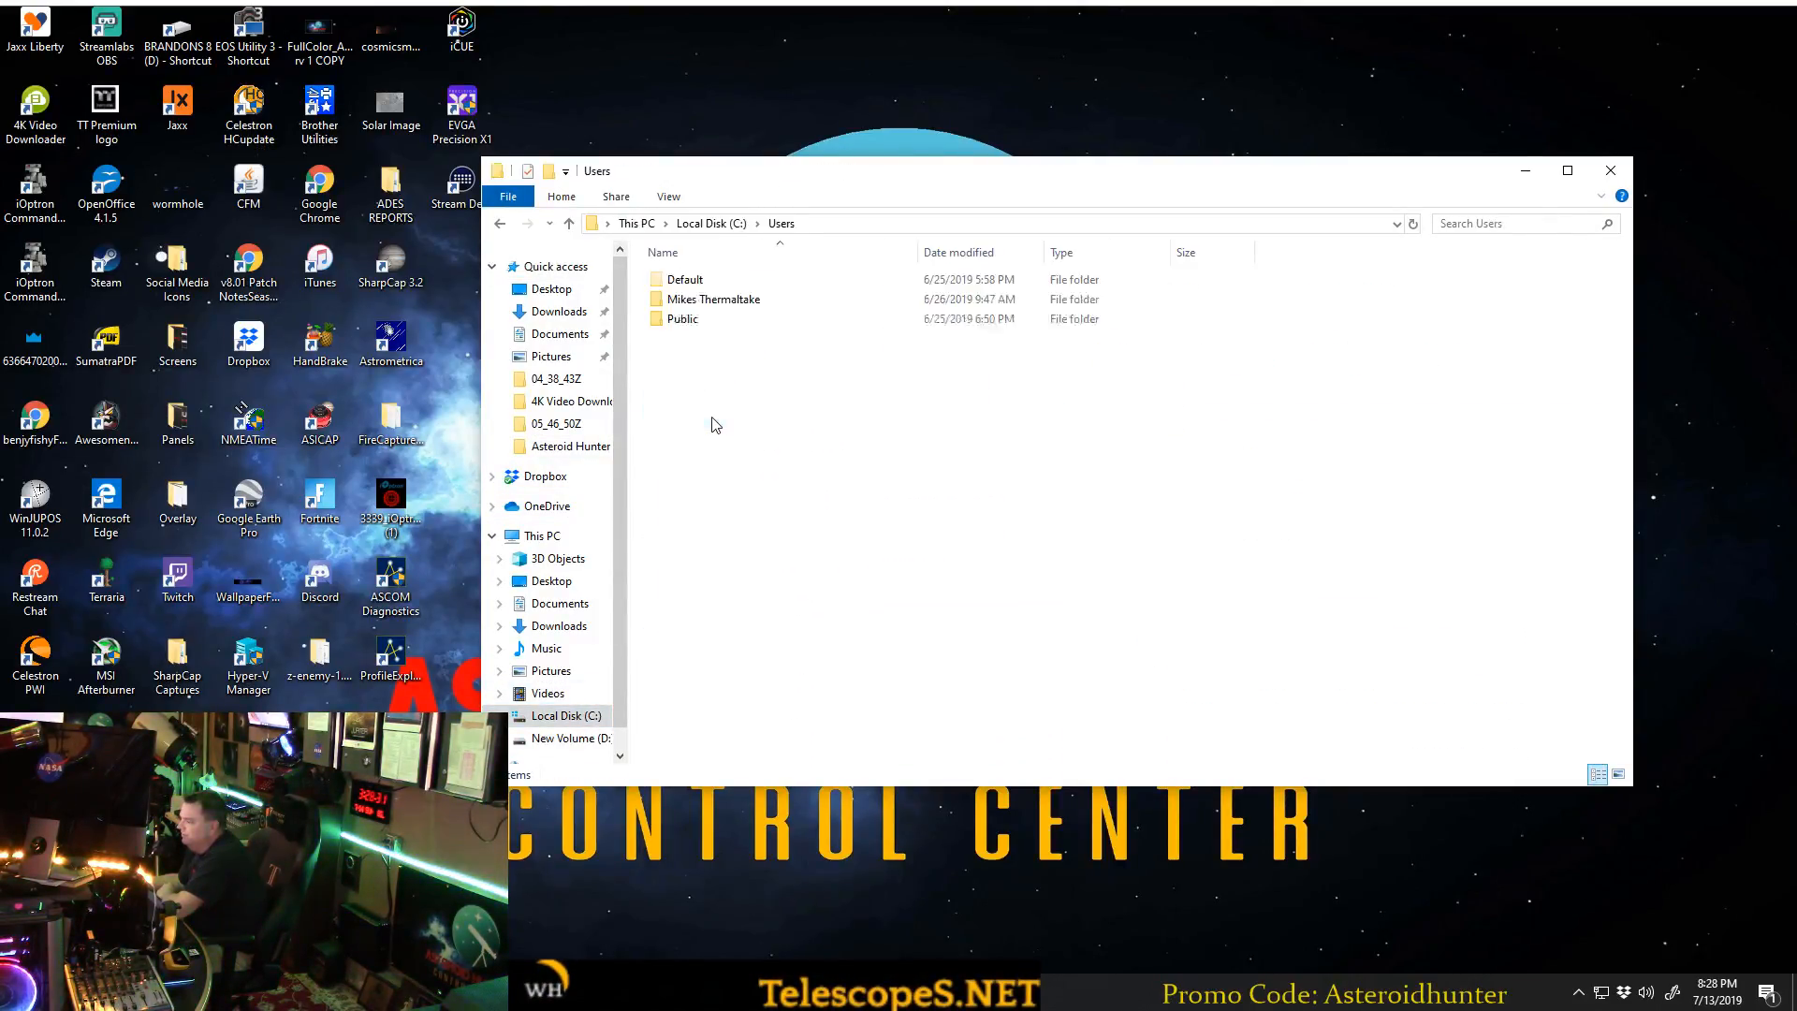
double_click(711, 305)
double_click(711, 305)
double_click(687, 279)
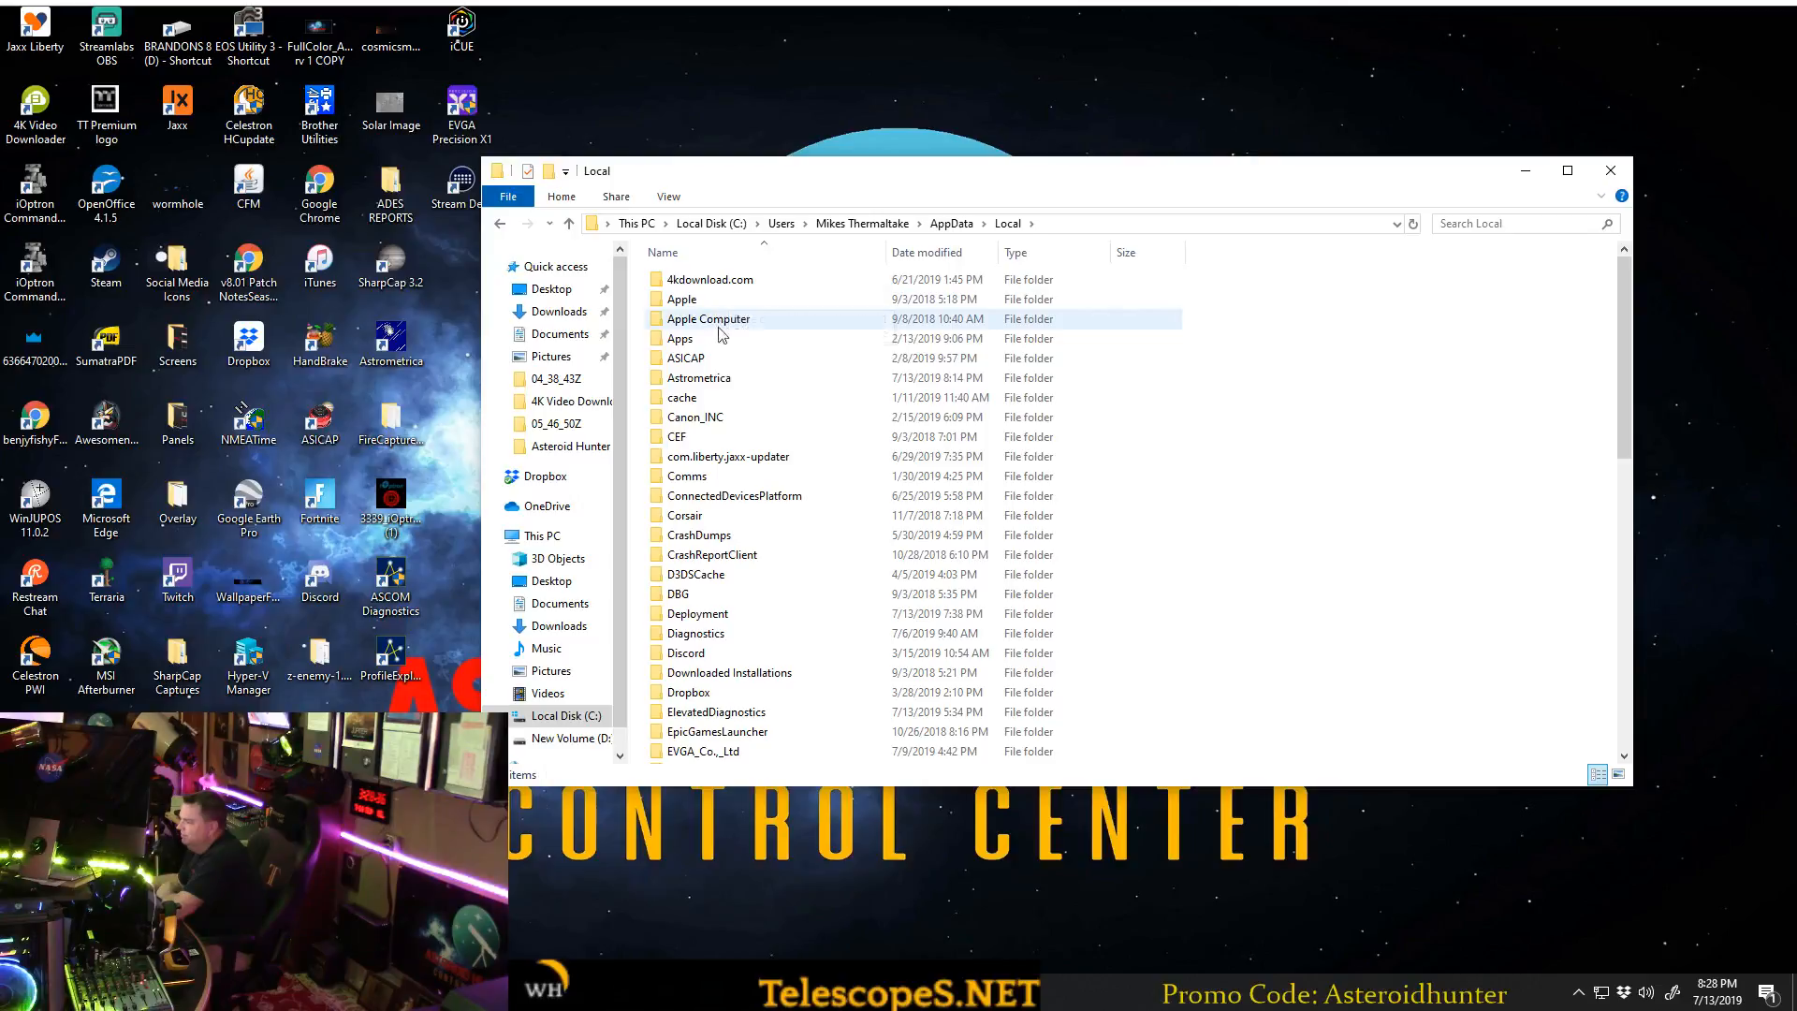
double_click(709, 378)
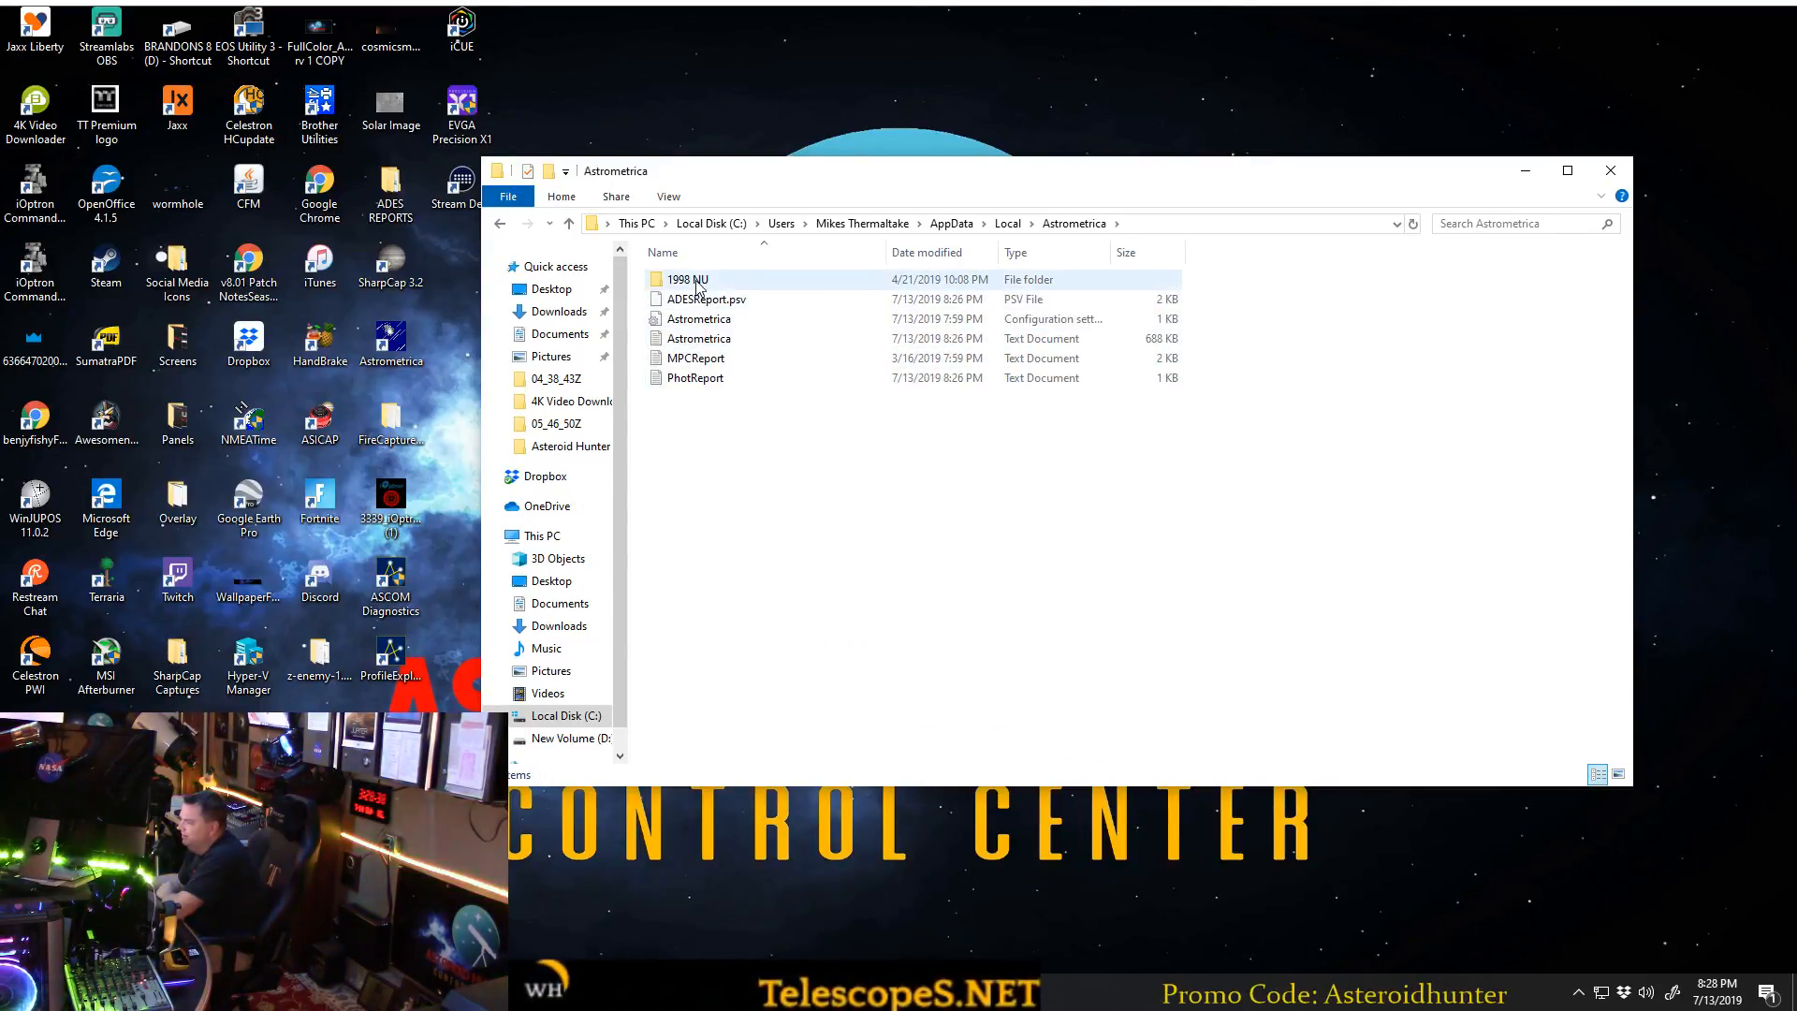
left_click(728, 305)
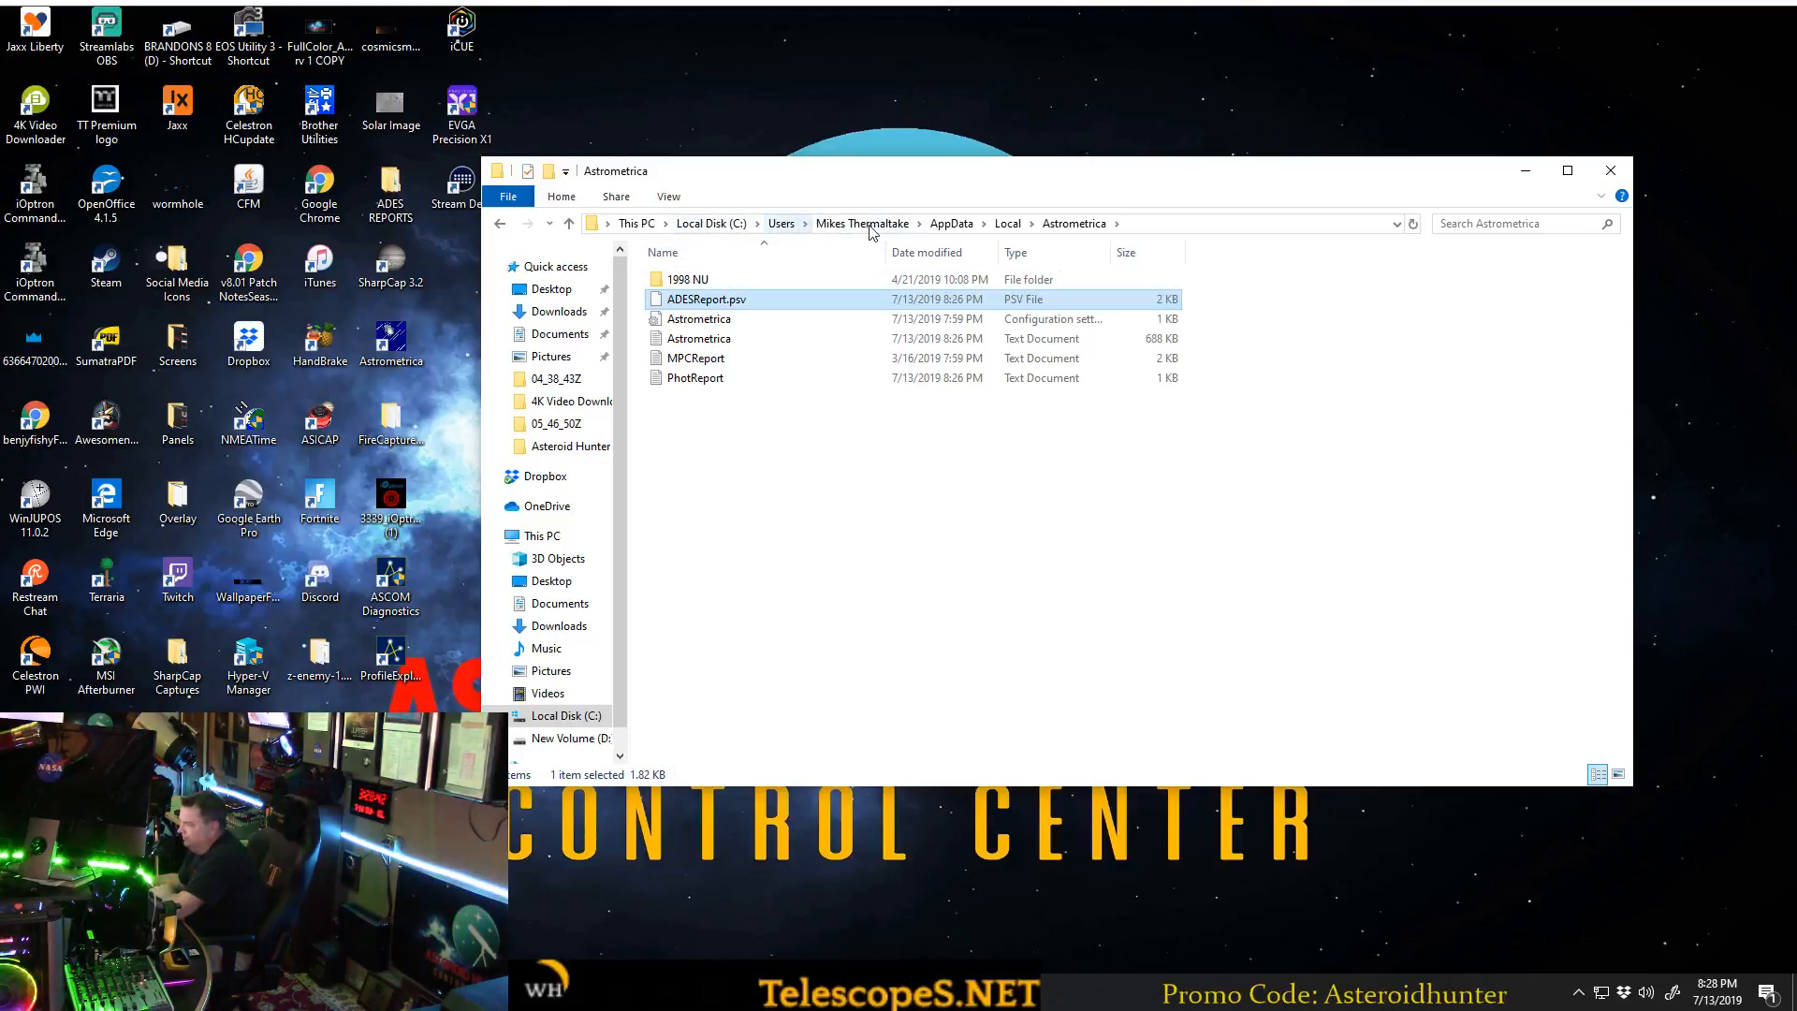
Move ADESReport.psv from the Astrometrica folder into the desktop's ADES REPORTS folder.
left_click_drag(912, 180, 1020, 169)
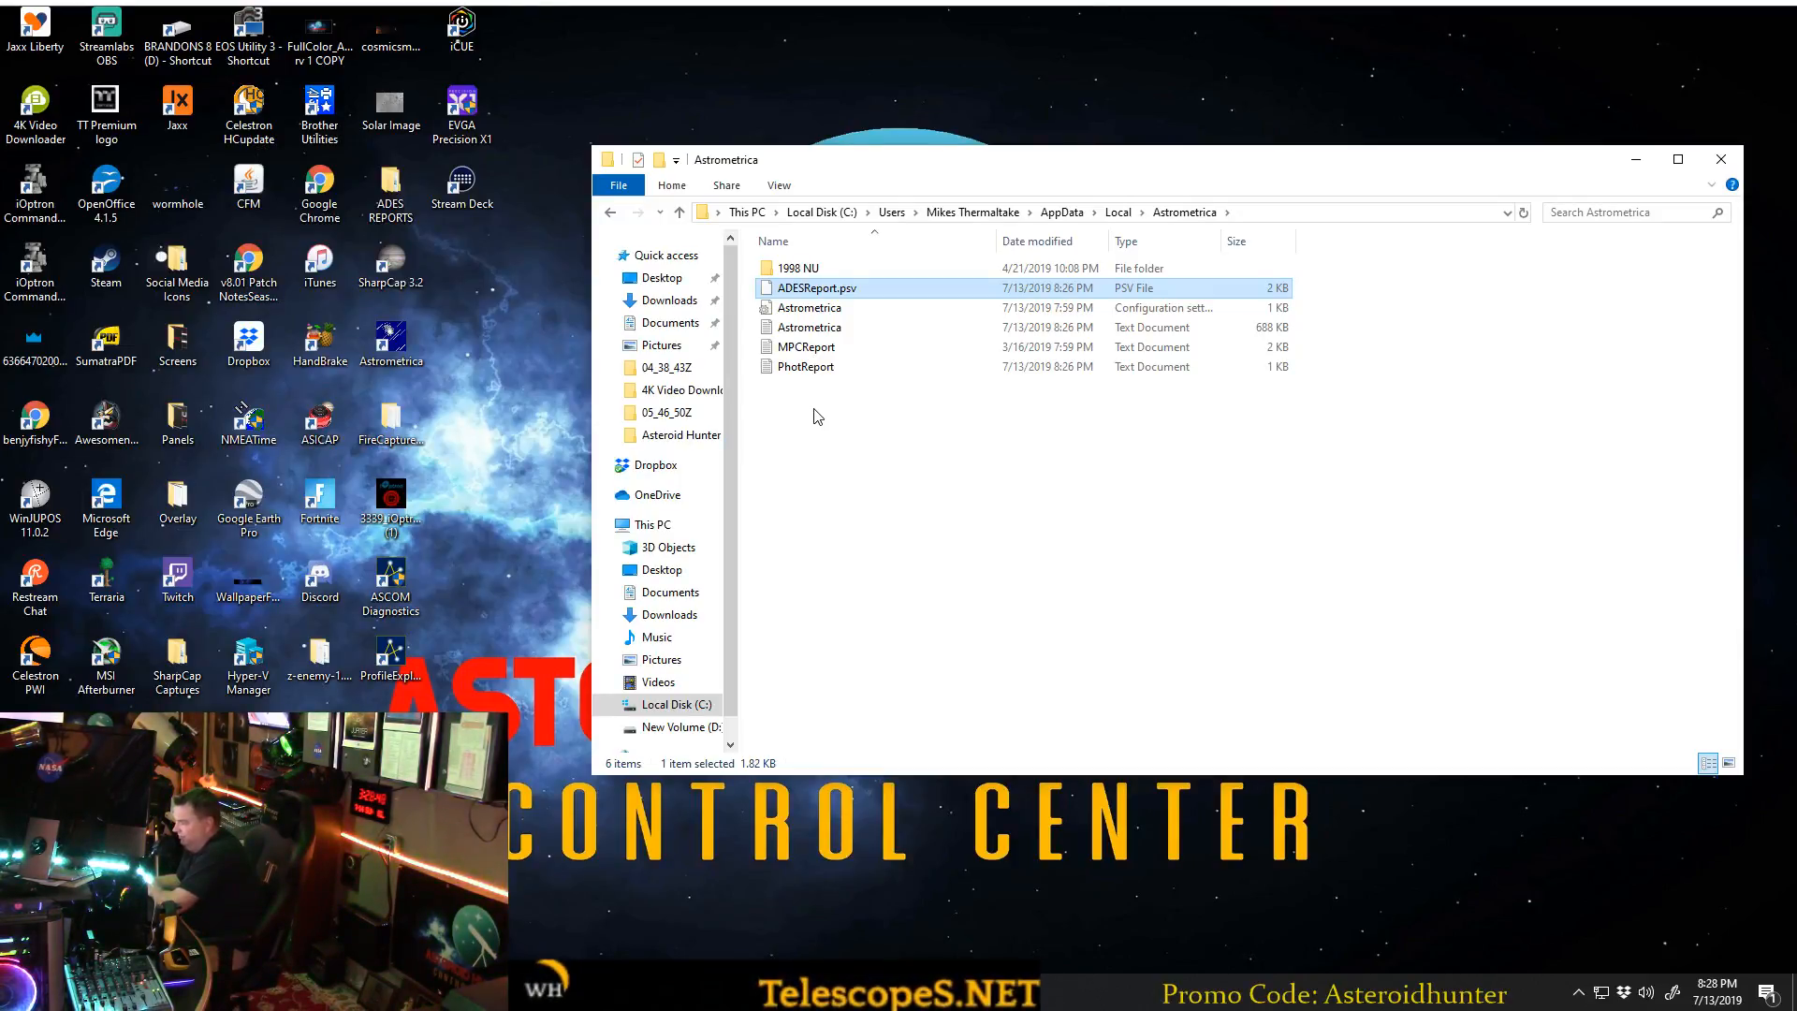
double_click(390, 187)
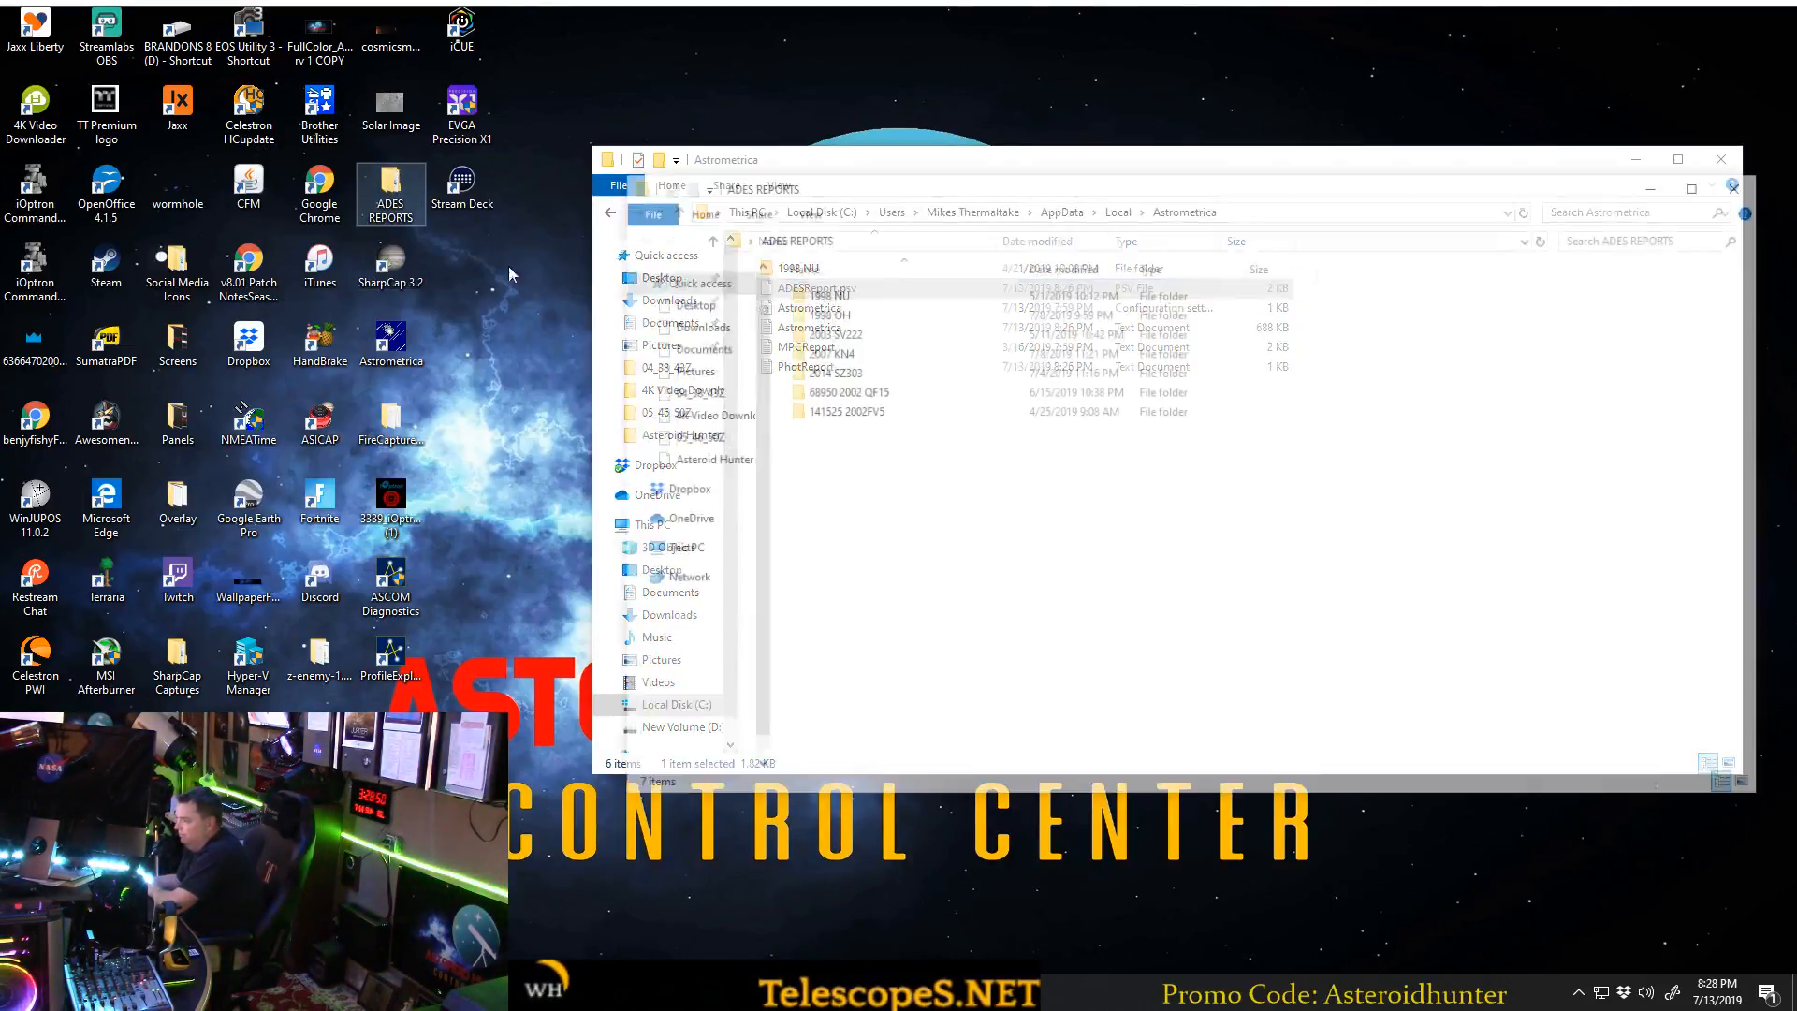
left_click_drag(935, 171, 463, 343)
left_click_drag(819, 288, 353, 690)
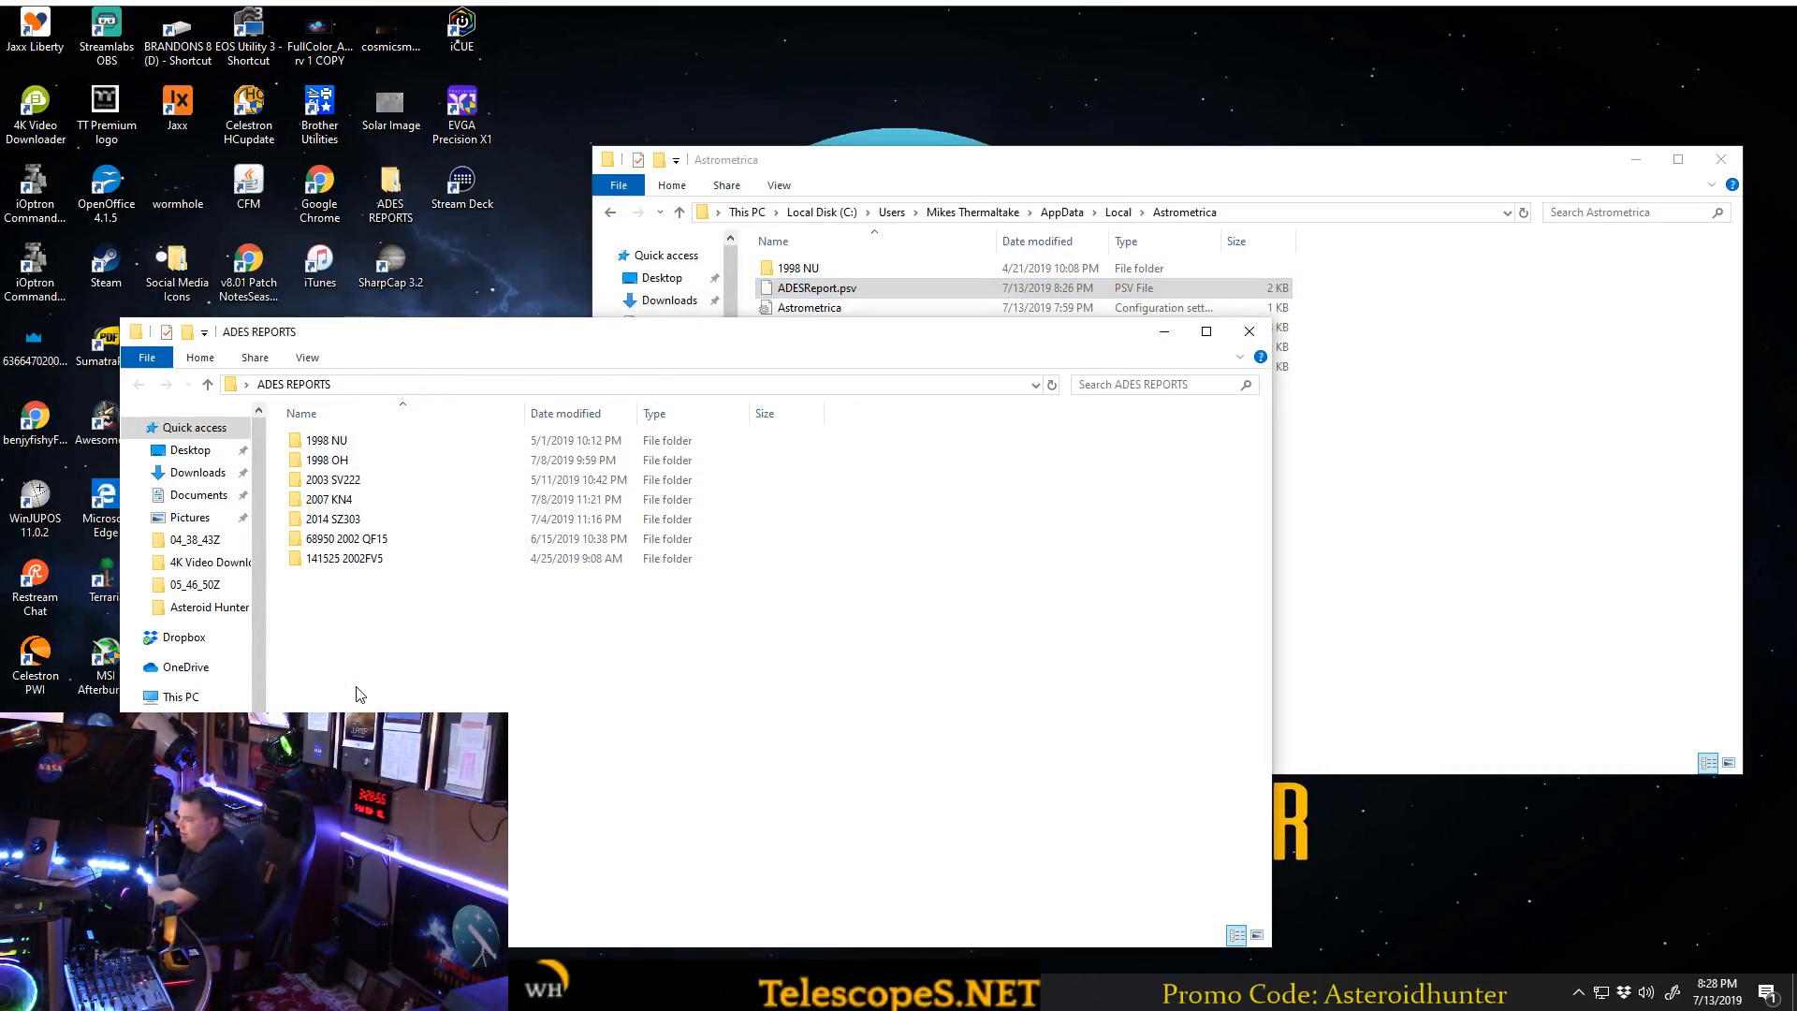
Look through the 1998 OH, 2003 SV222 and 1998 NU subfolders of ADES REPORTS and return to the parent folder.
double_click(319, 459)
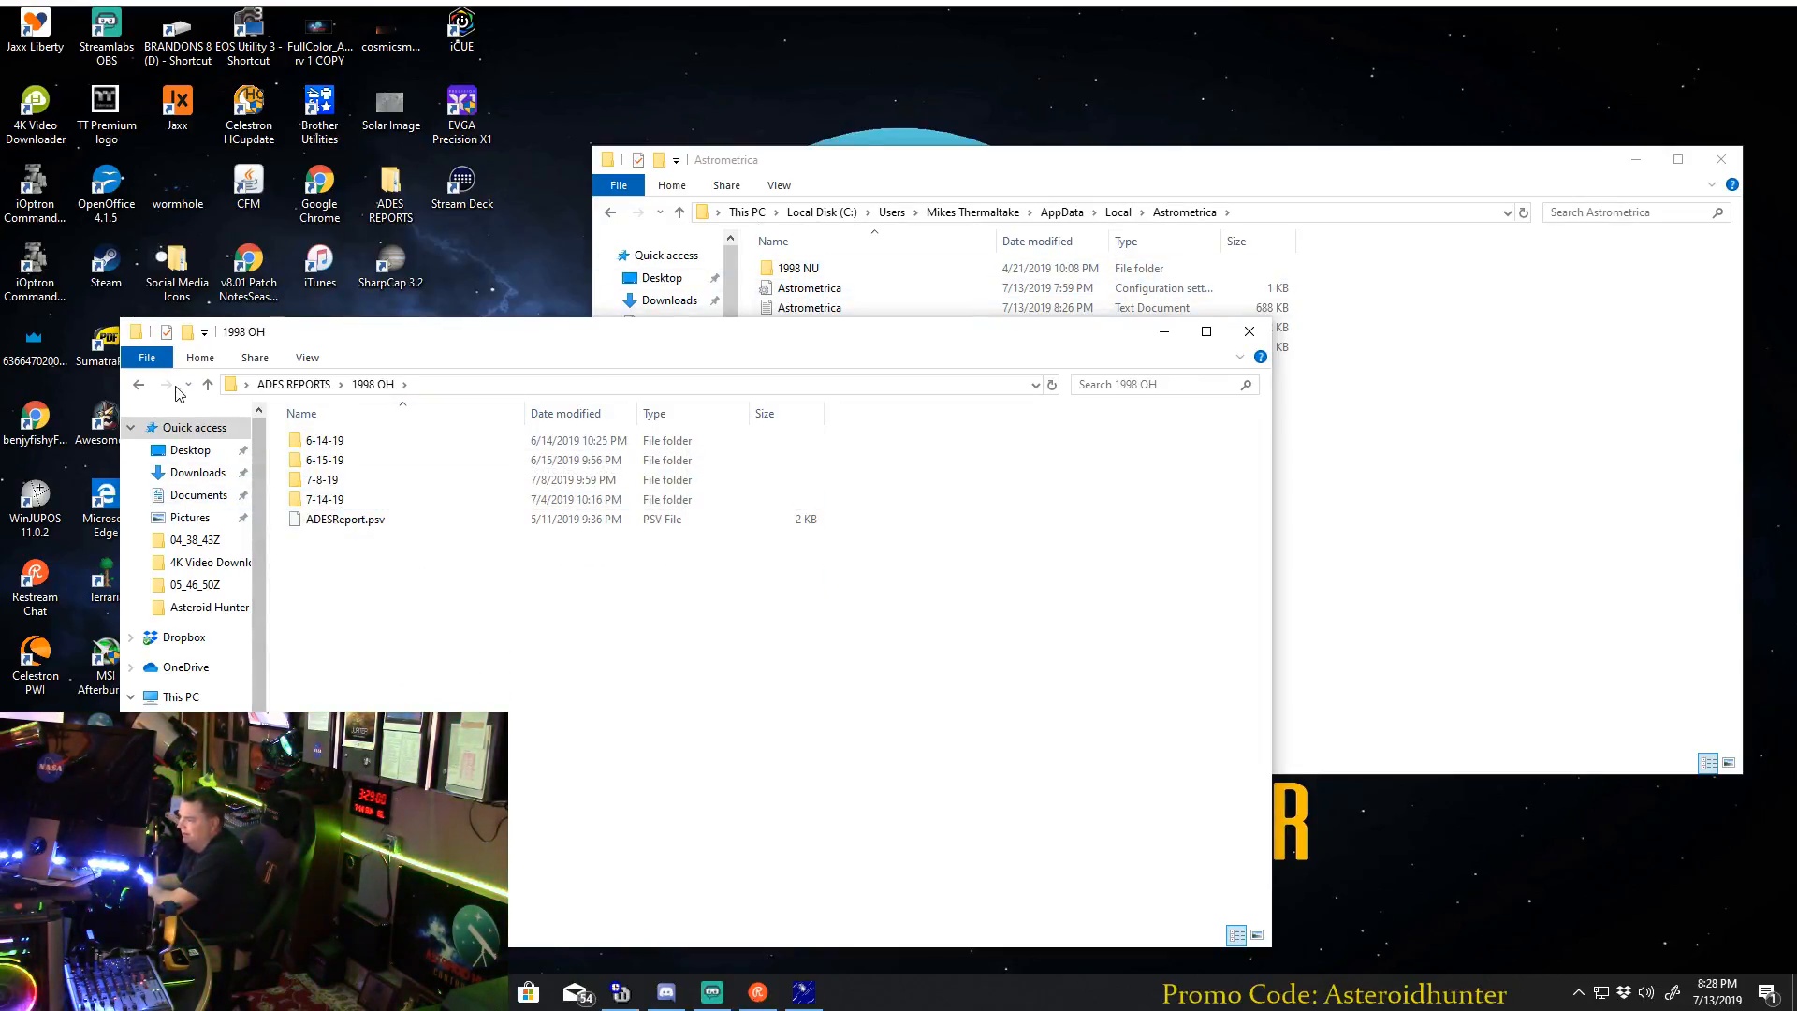
left_click(140, 385)
double_click(327, 477)
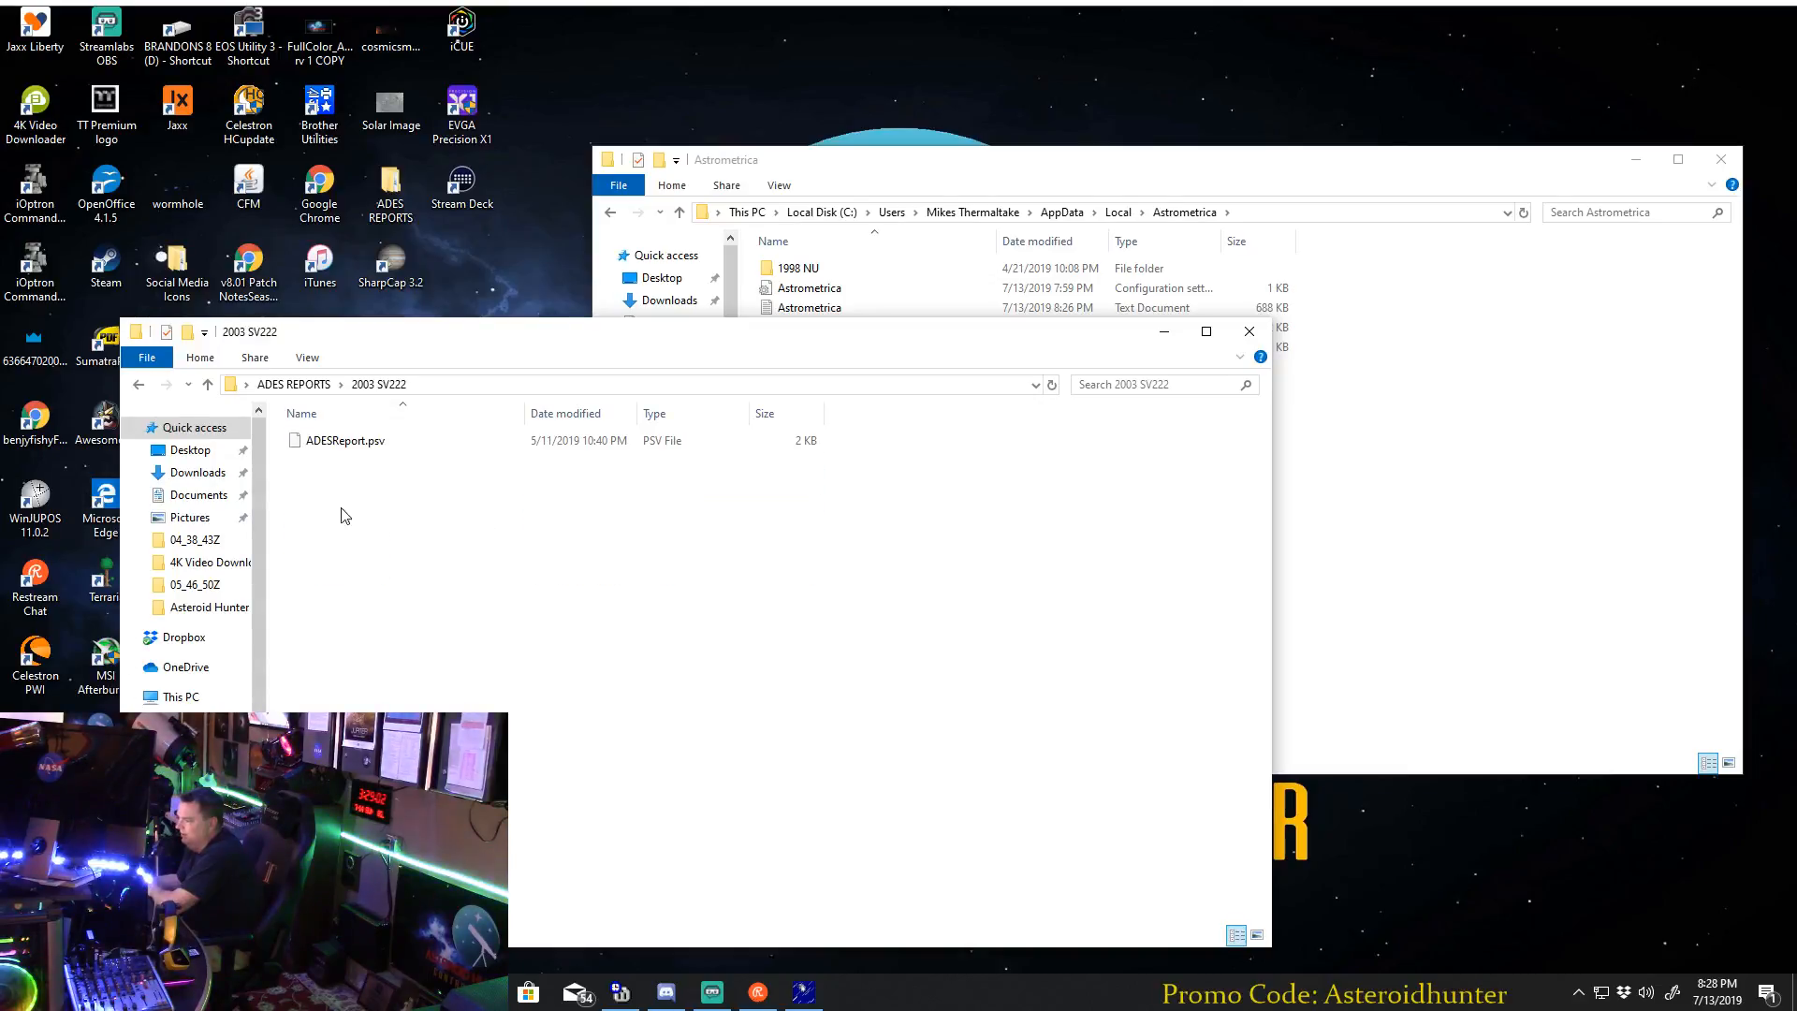
left_click(139, 385)
double_click(323, 459)
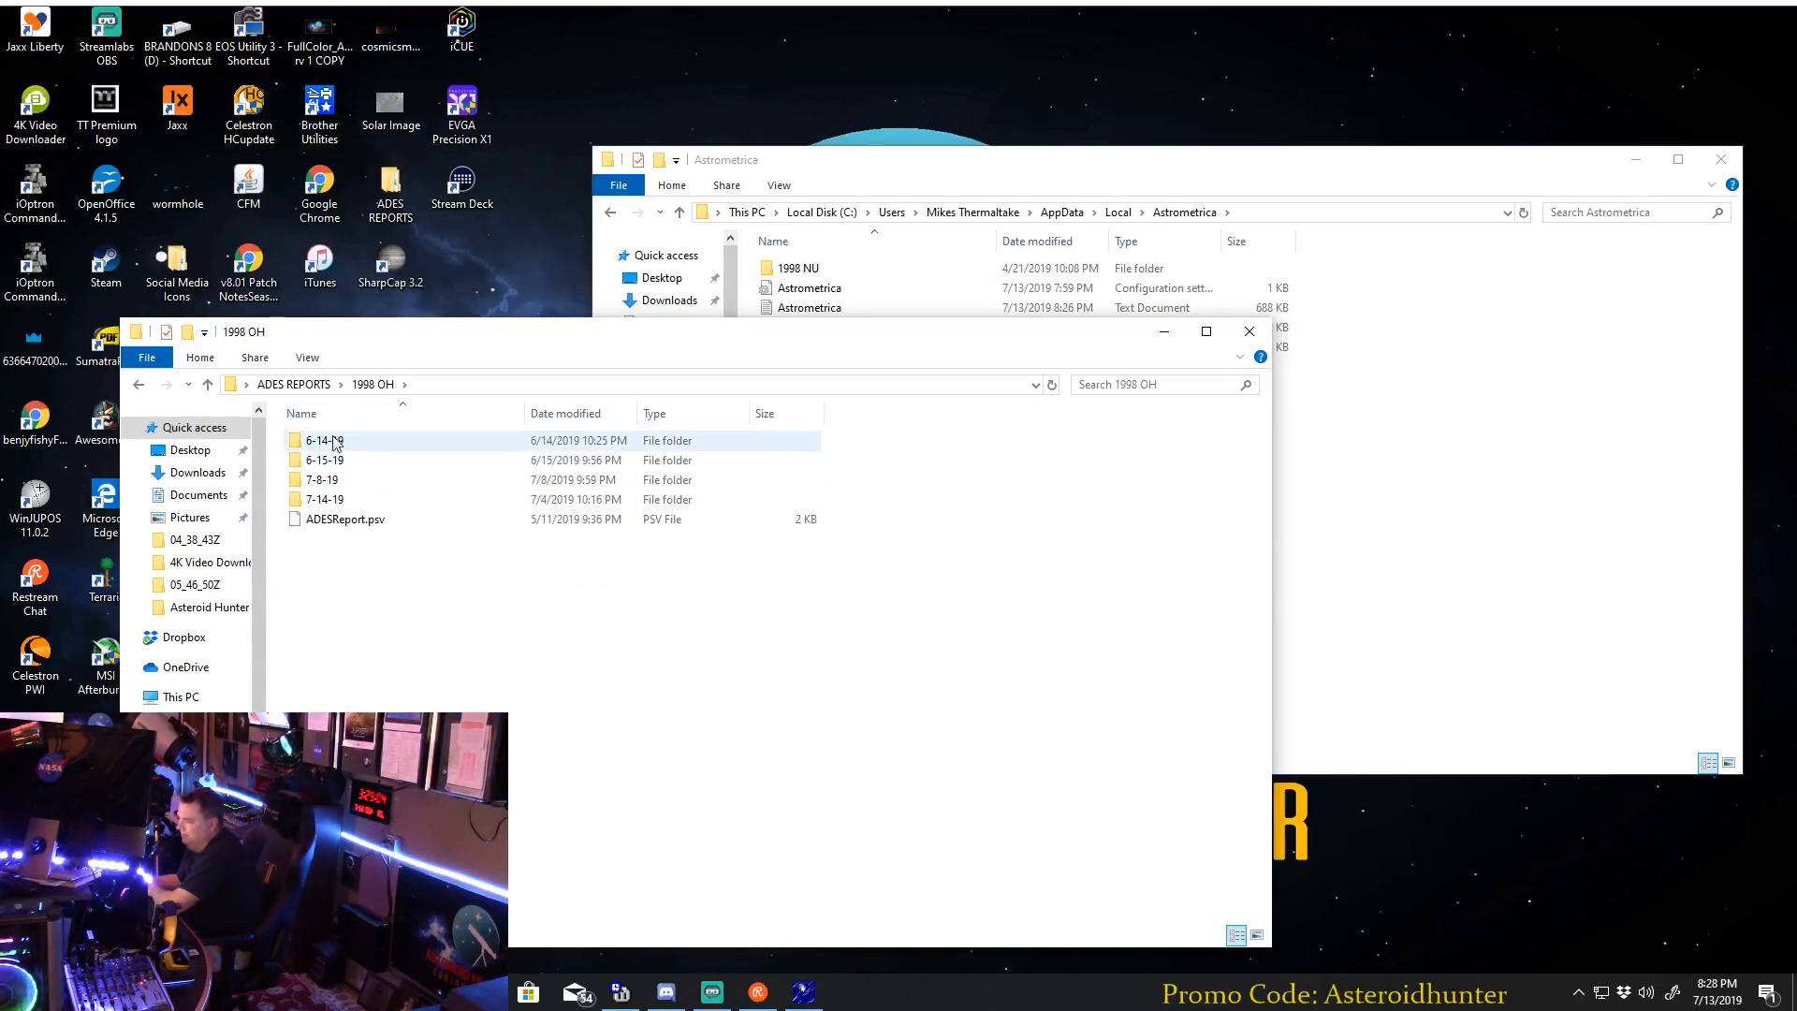
left_click(138, 385)
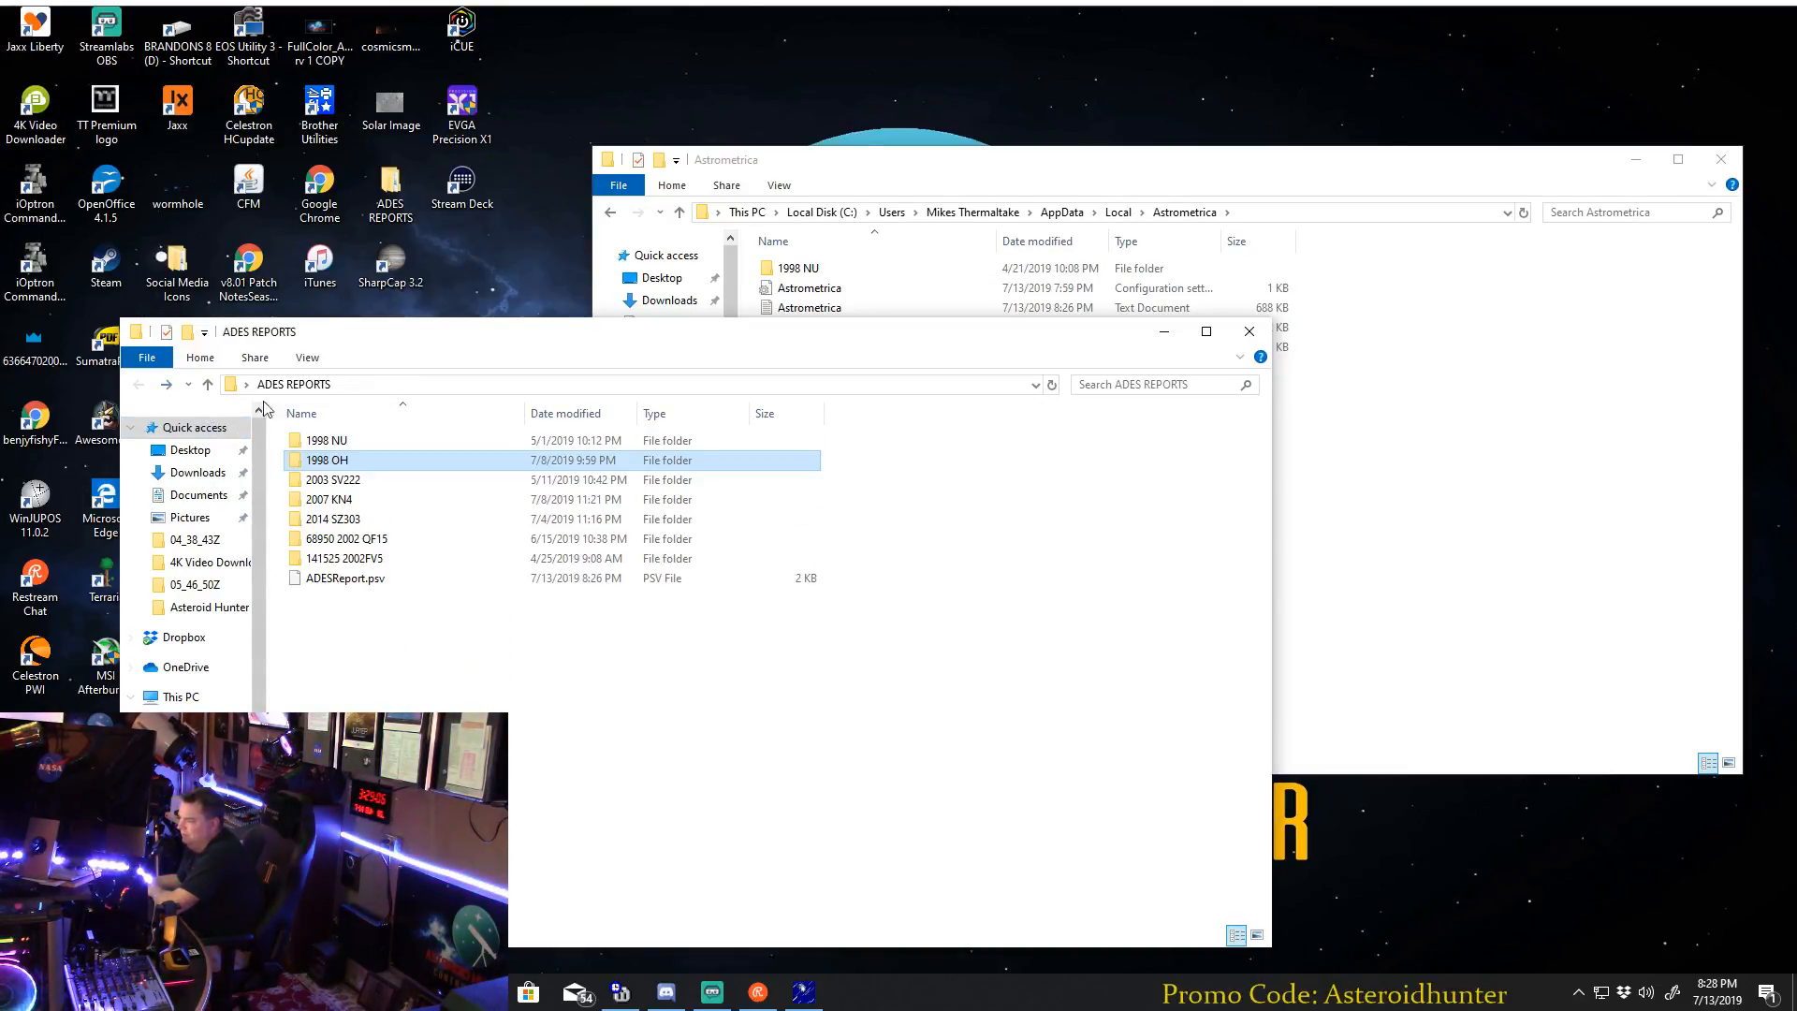
double_click(329, 439)
left_click(138, 385)
Select ADESReport.psv in ADES REPORTS, close the Astrometrica folder window, and reposition the remaining window.
left_click_drag(641, 333, 1003, 345)
left_click(706, 596)
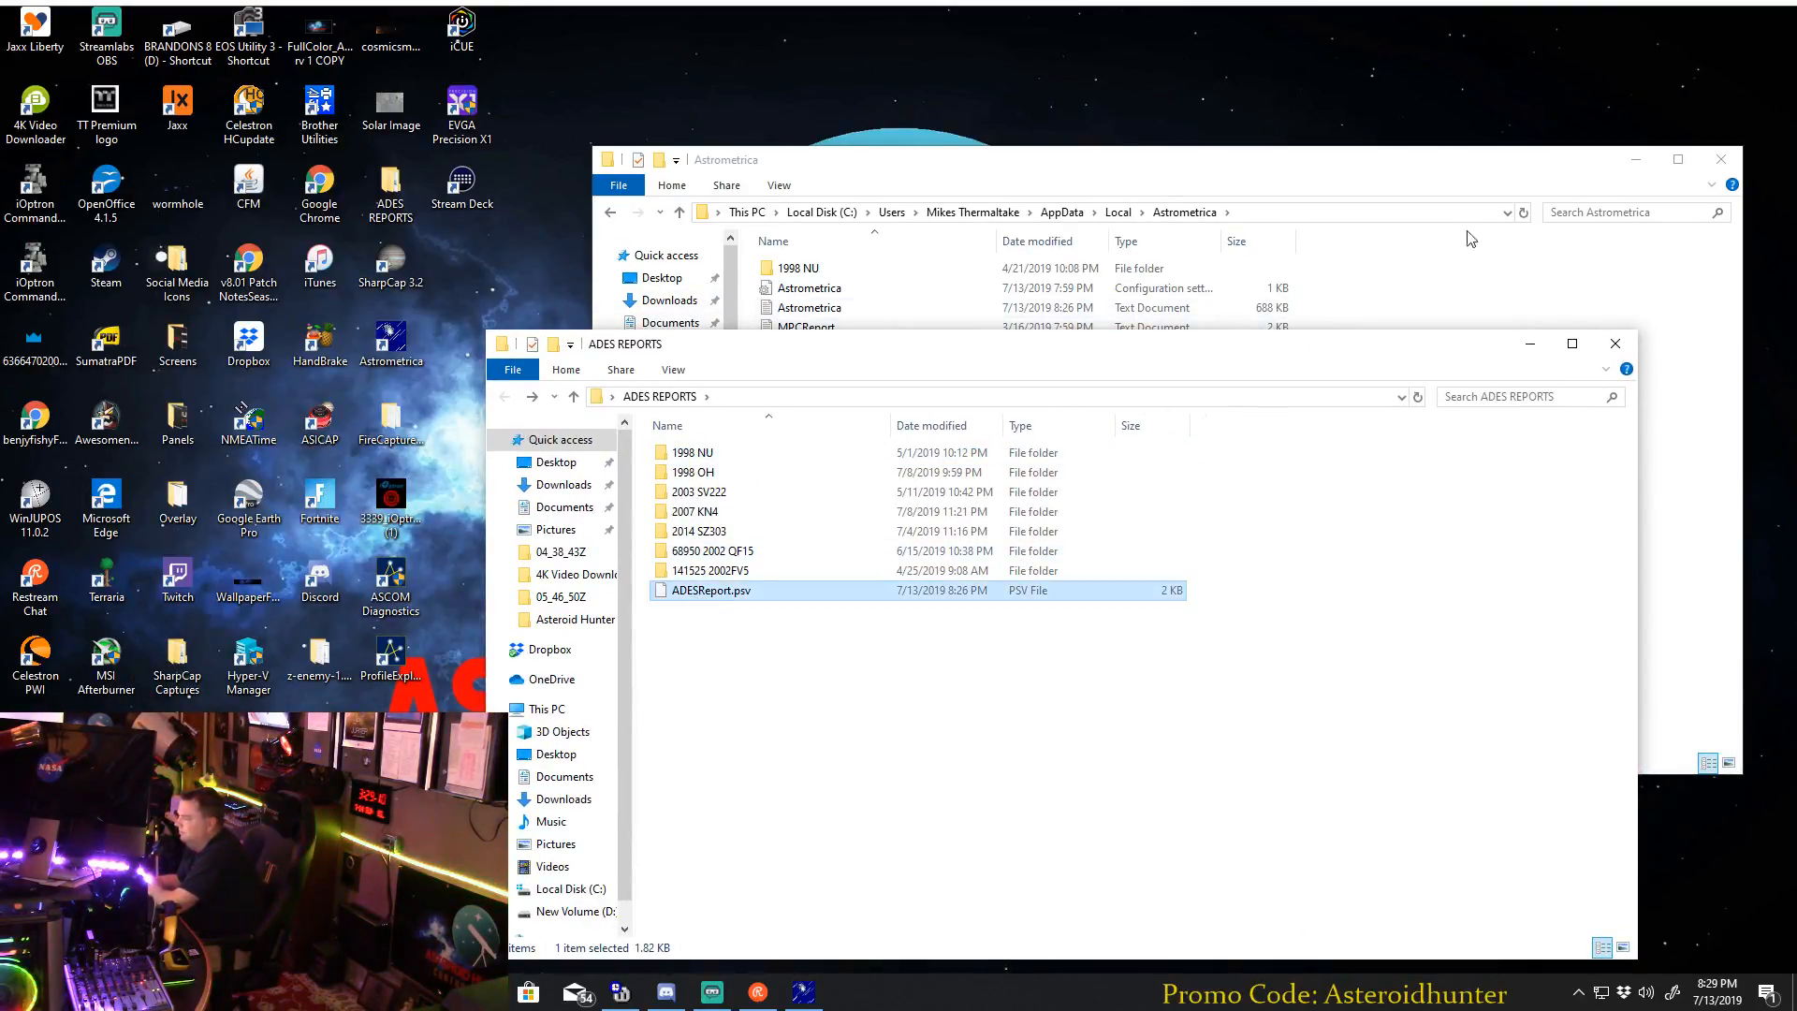
left_click(1720, 159)
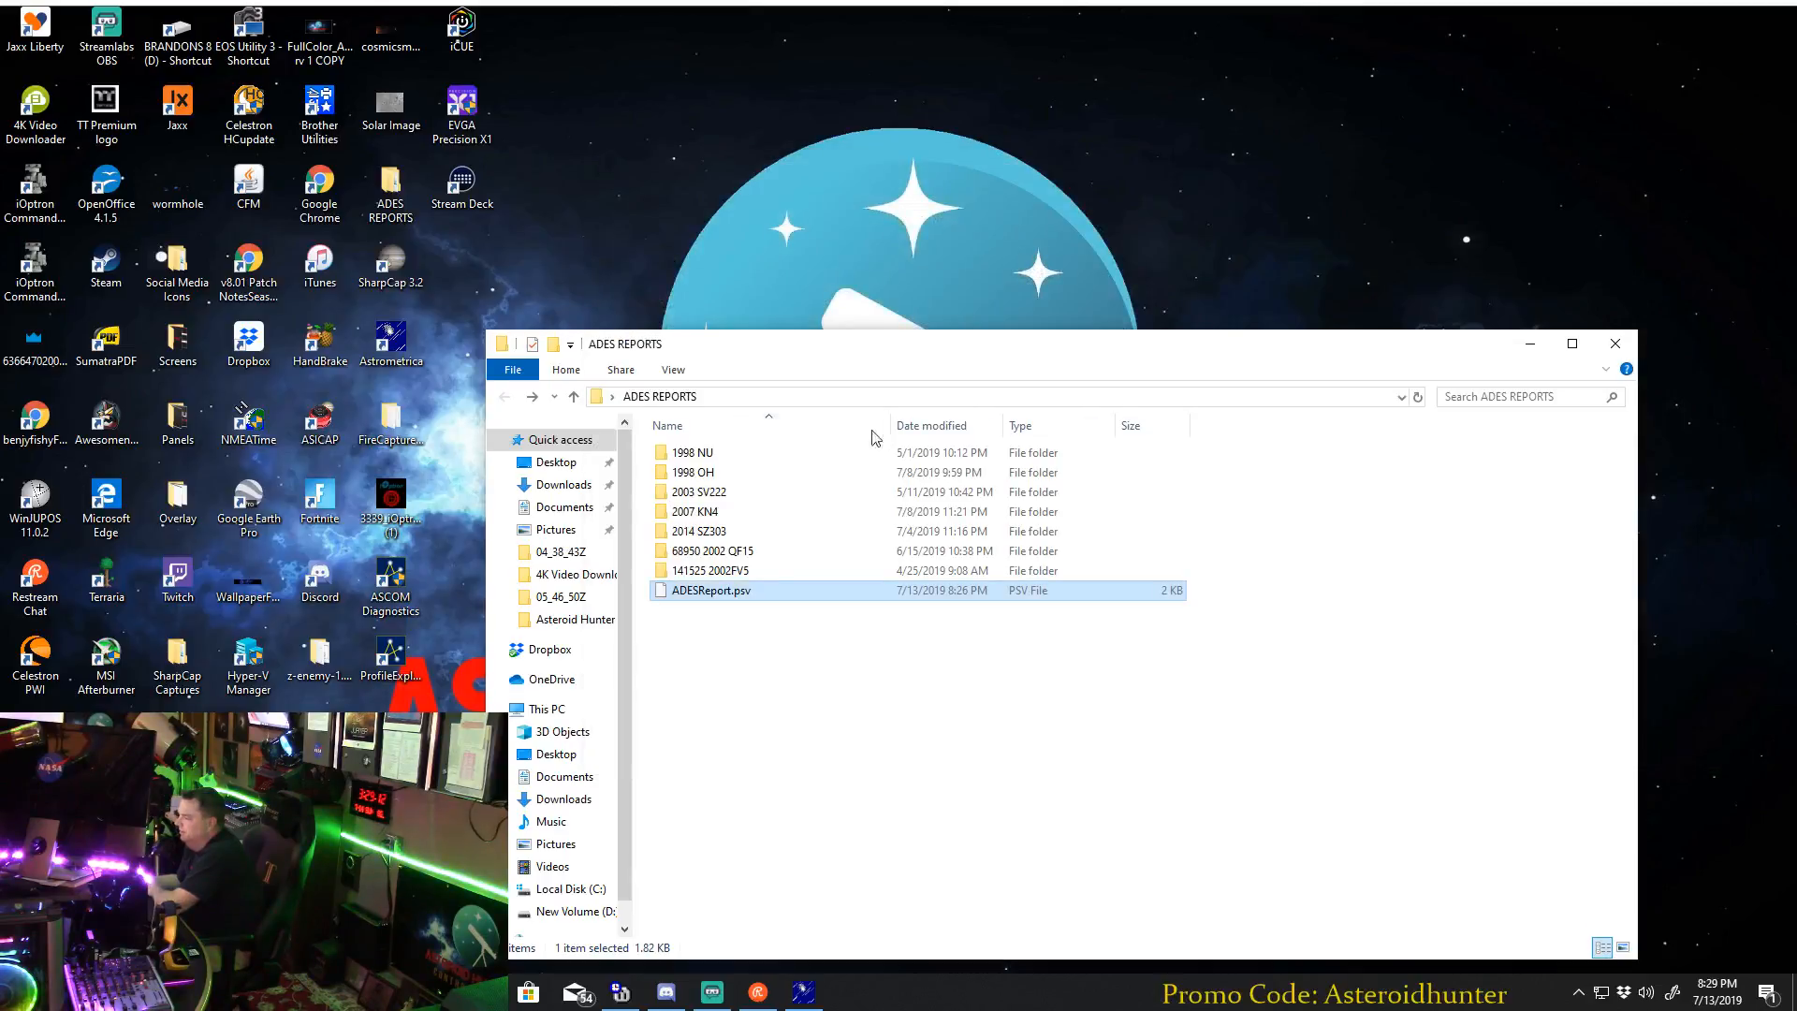
left_click_drag(882, 353, 978, 181)
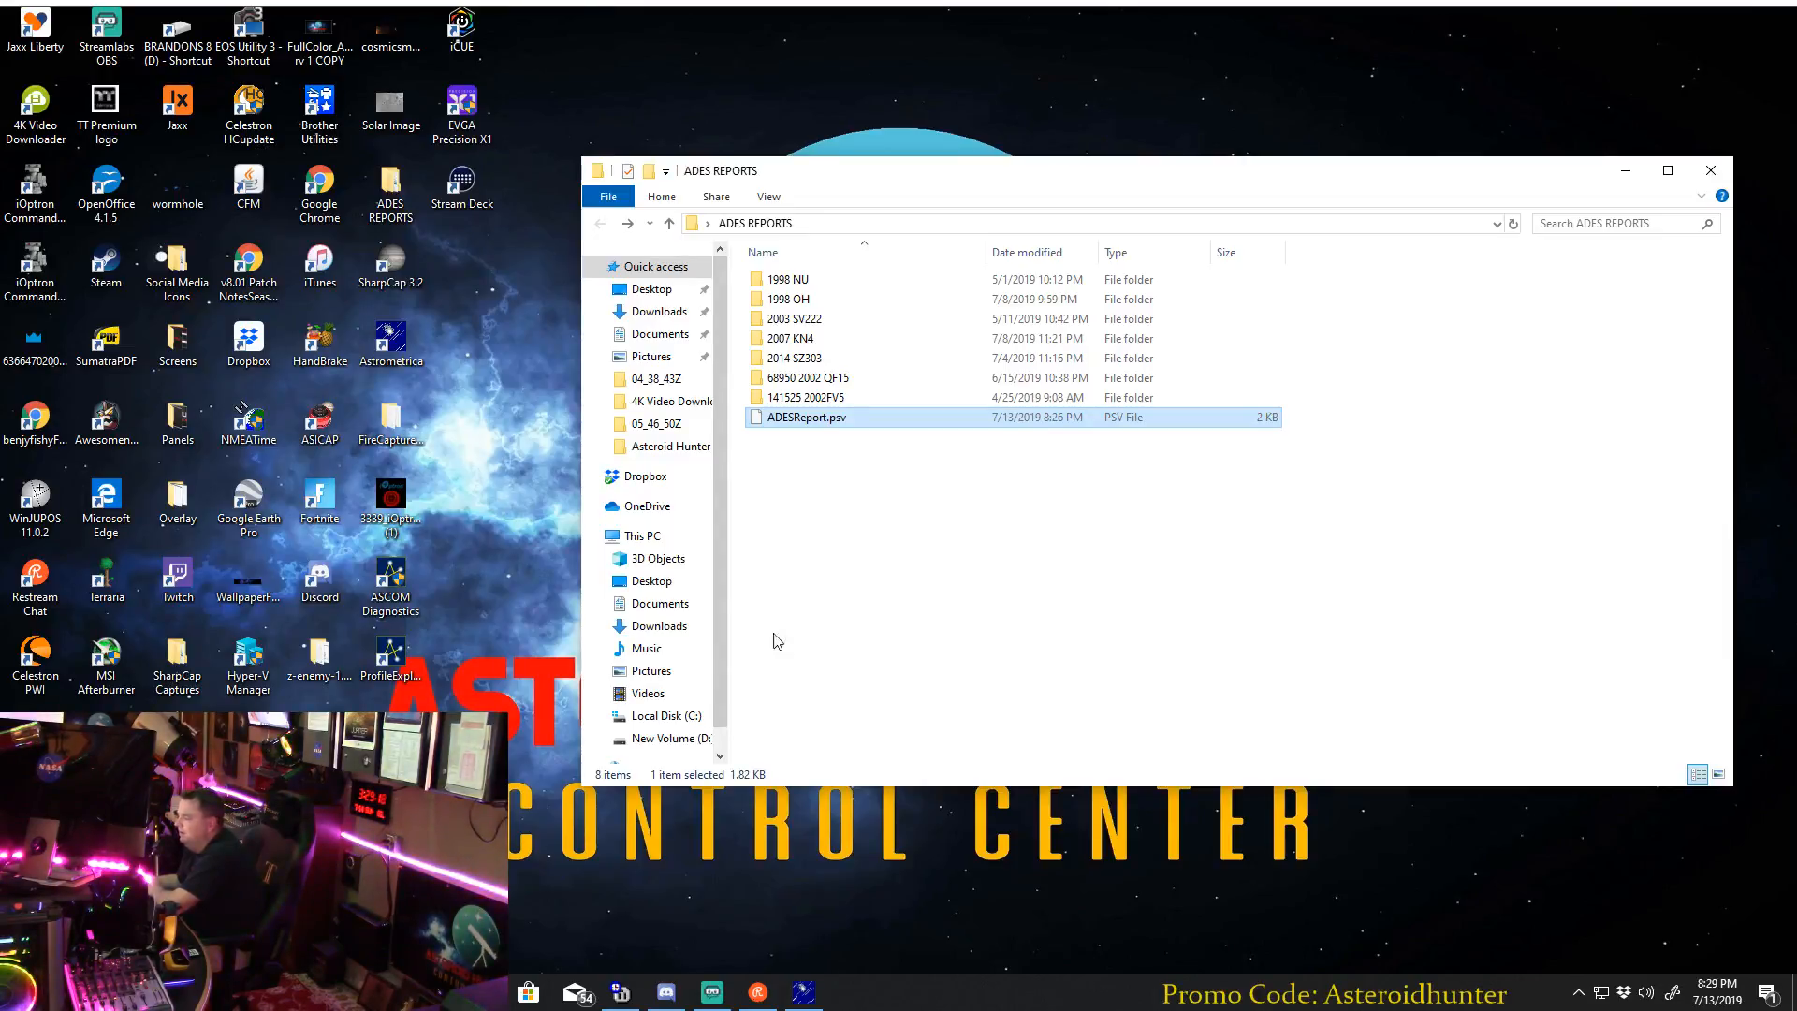
Switch to the Minor Planet Ephemeris Service window in Chrome and open minorplanetcenter.net.
left_click(437, 992)
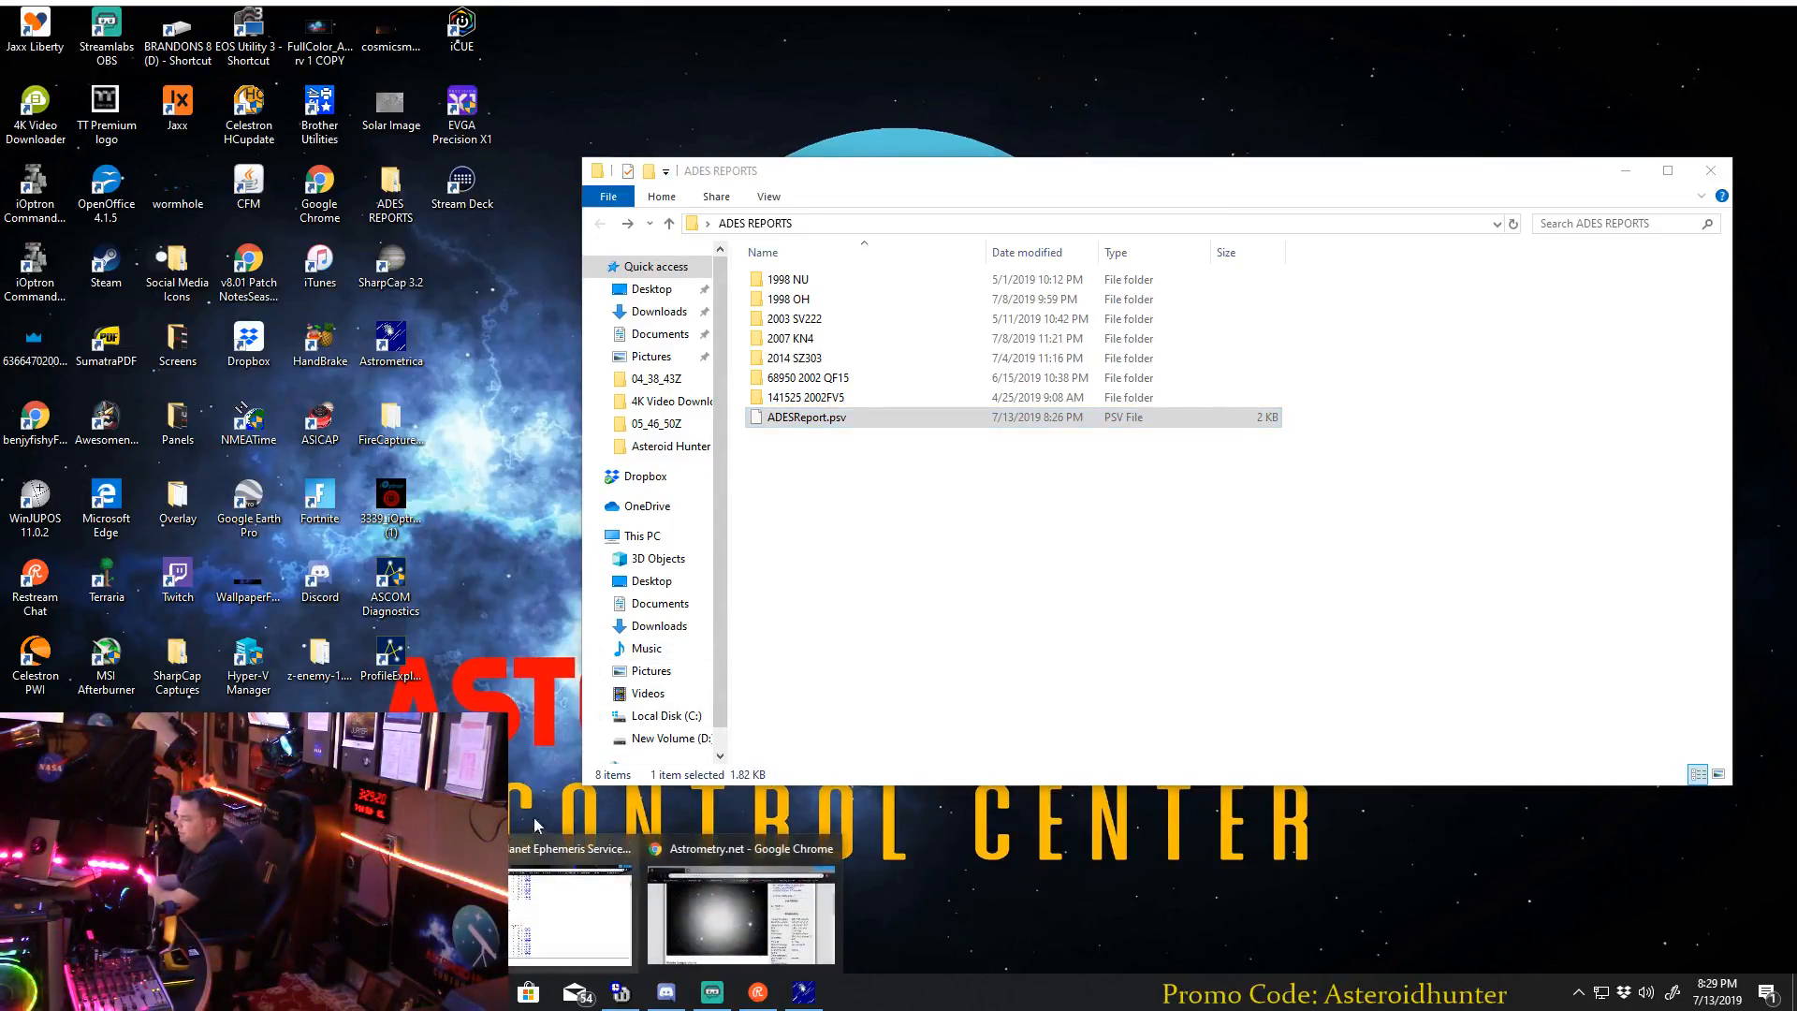
left_click(541, 937)
scroll(851, 409, "up", 10)
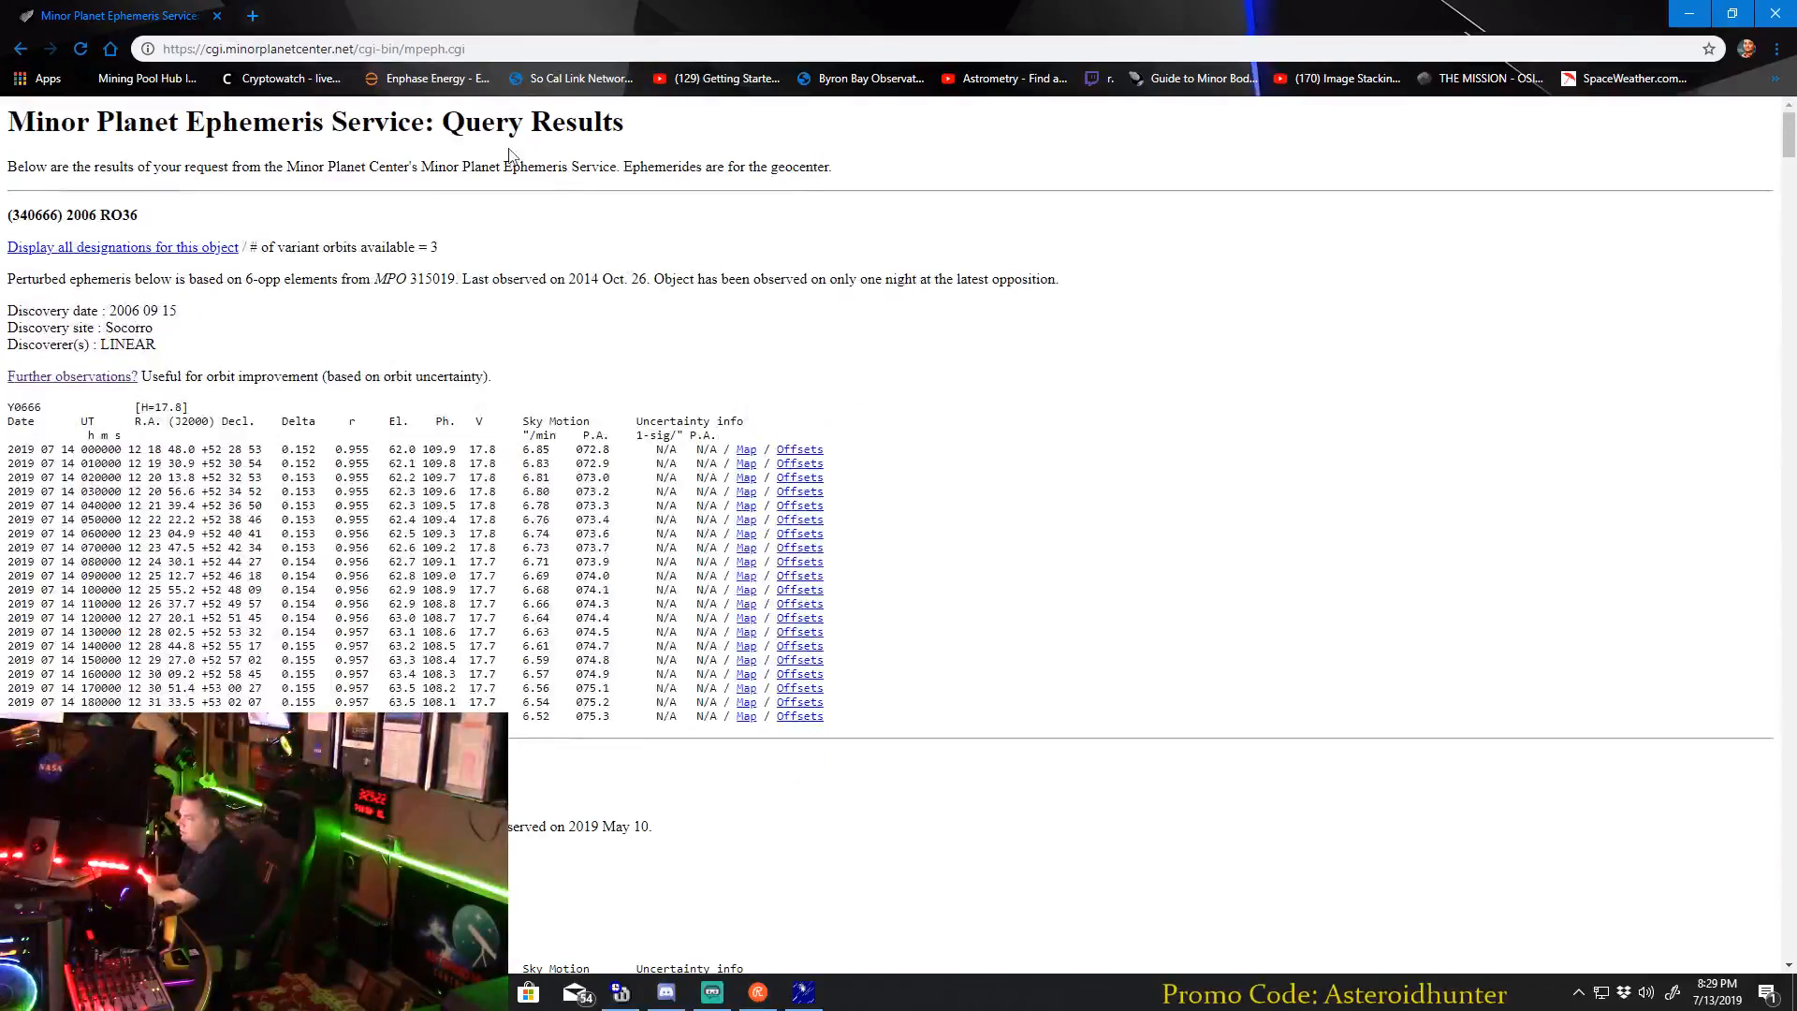
left_click(312, 52)
type("minor")
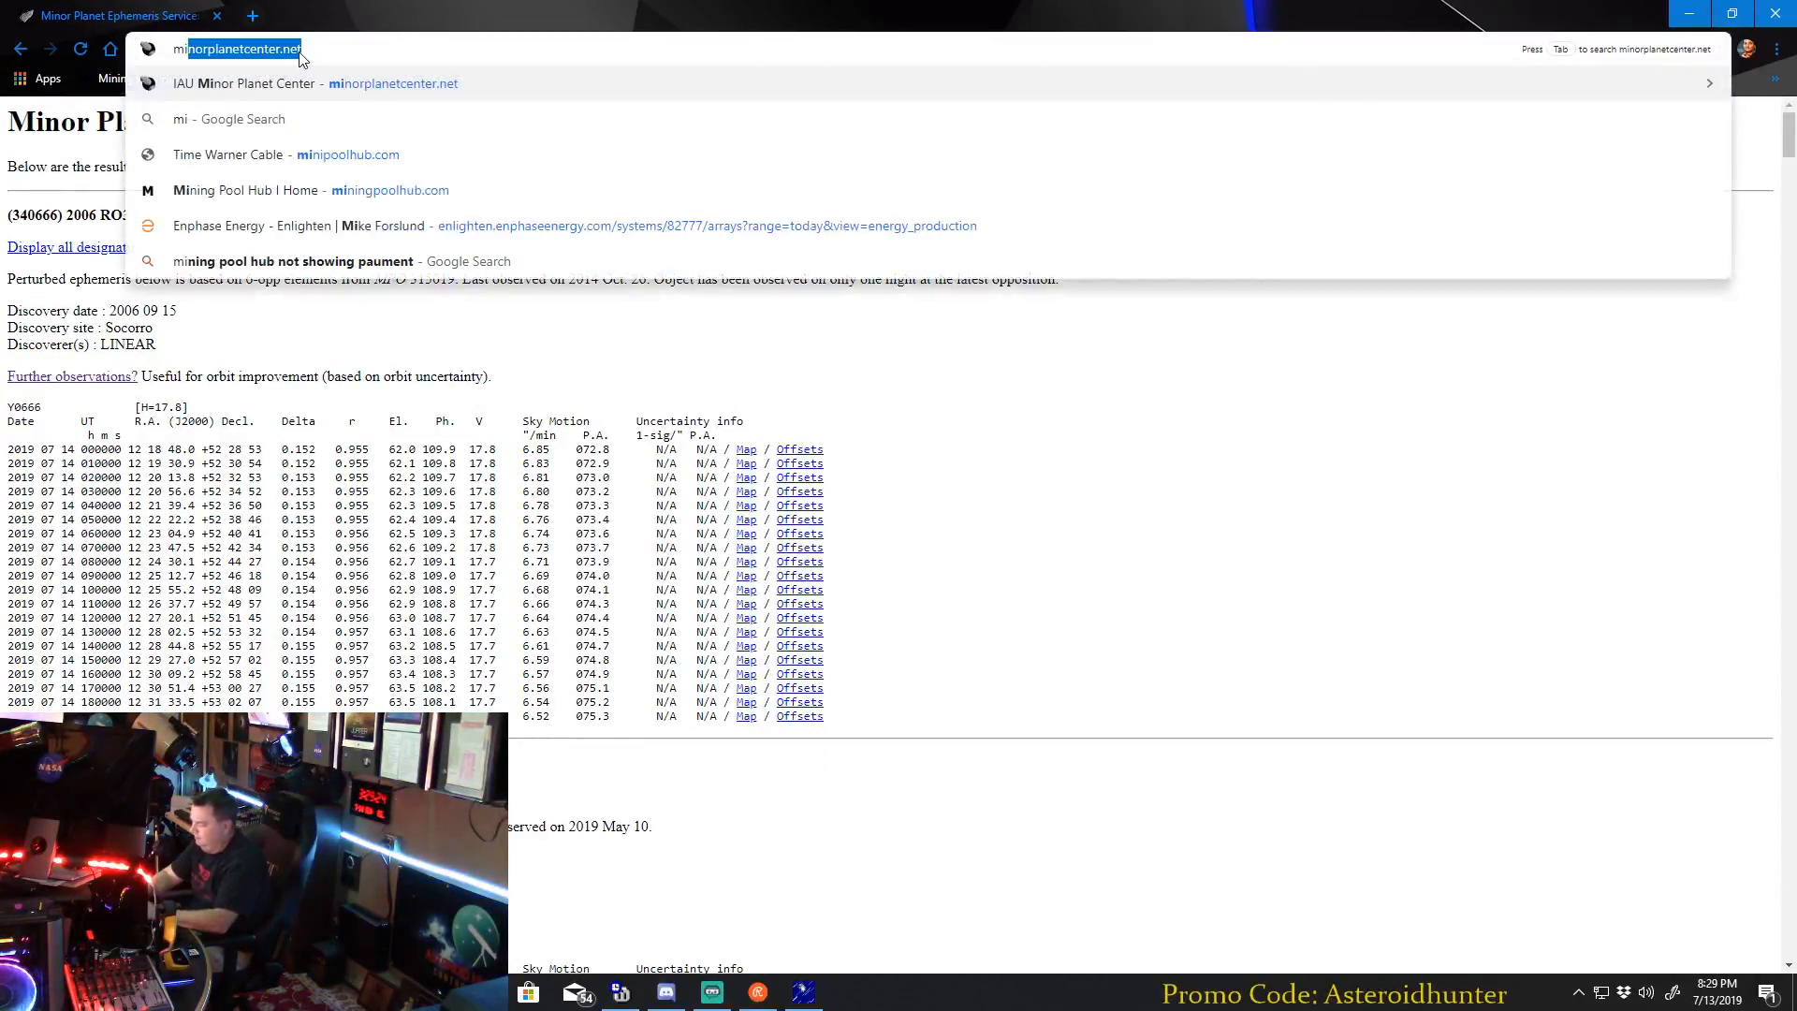
key("Return")
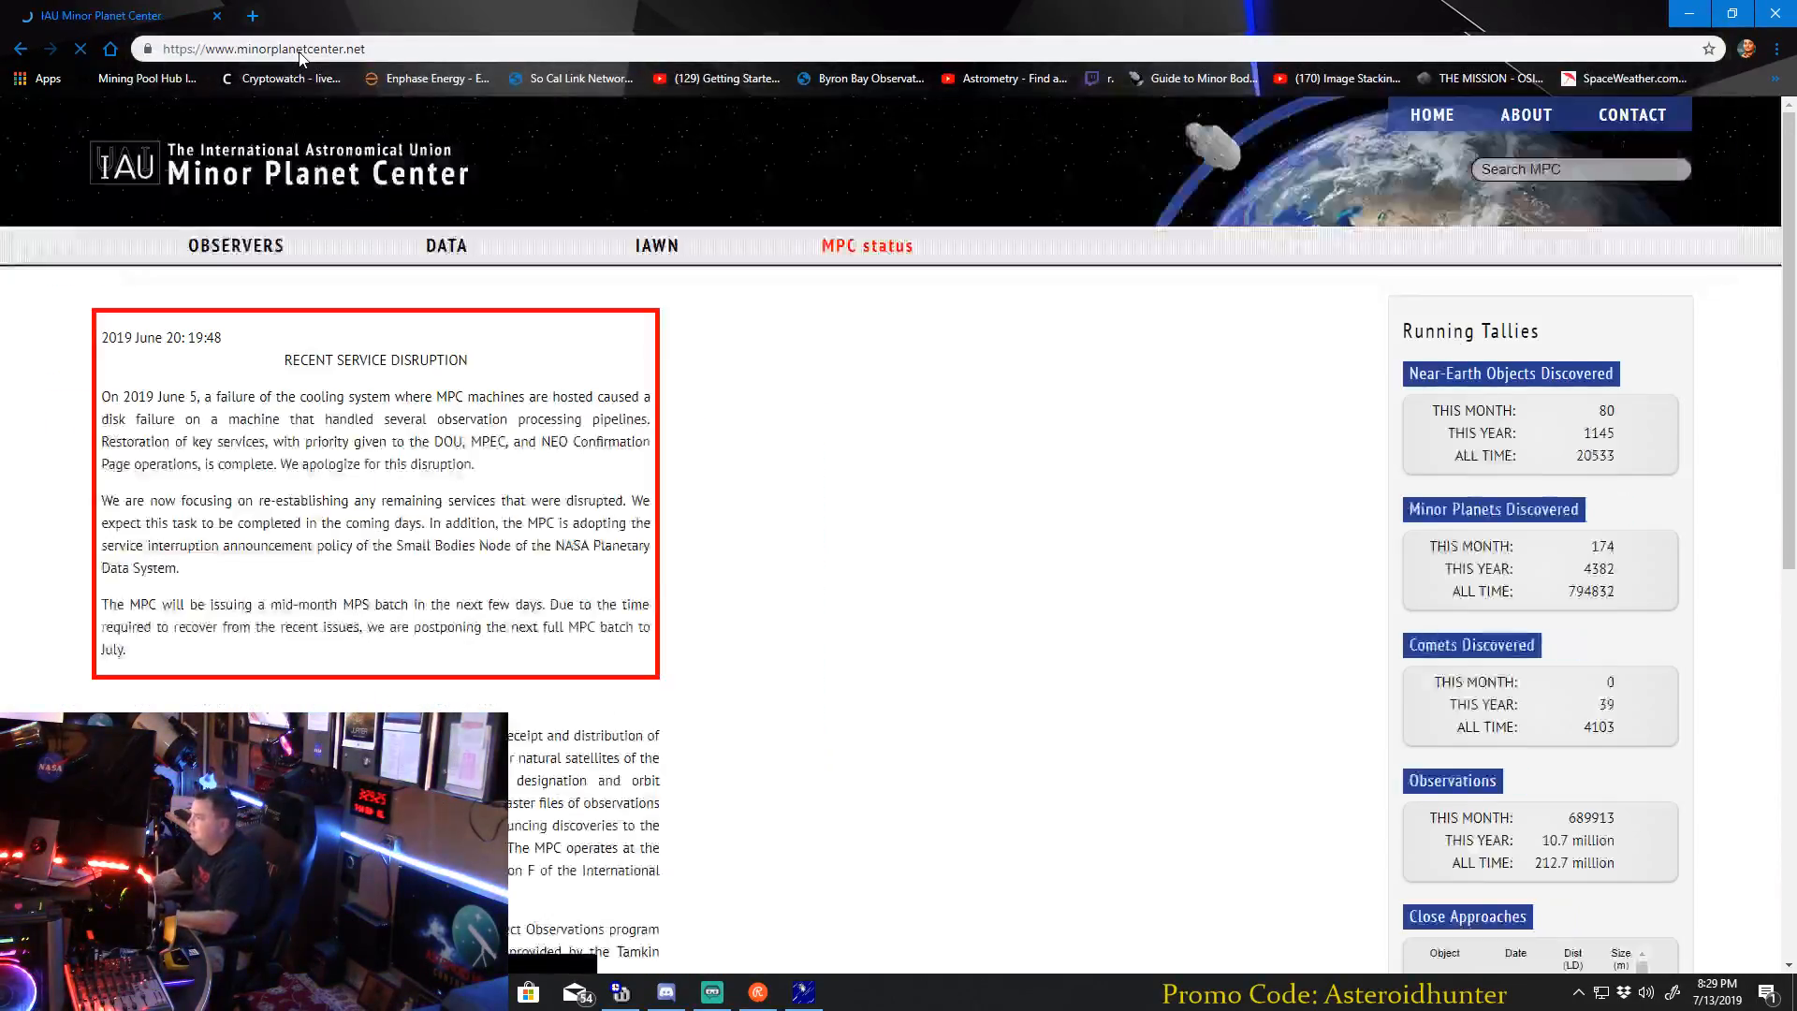
Search the Minor Planet Center site for psv and open the form for submitting ADES-2017 PSV formatted observations.
left_click(1555, 164)
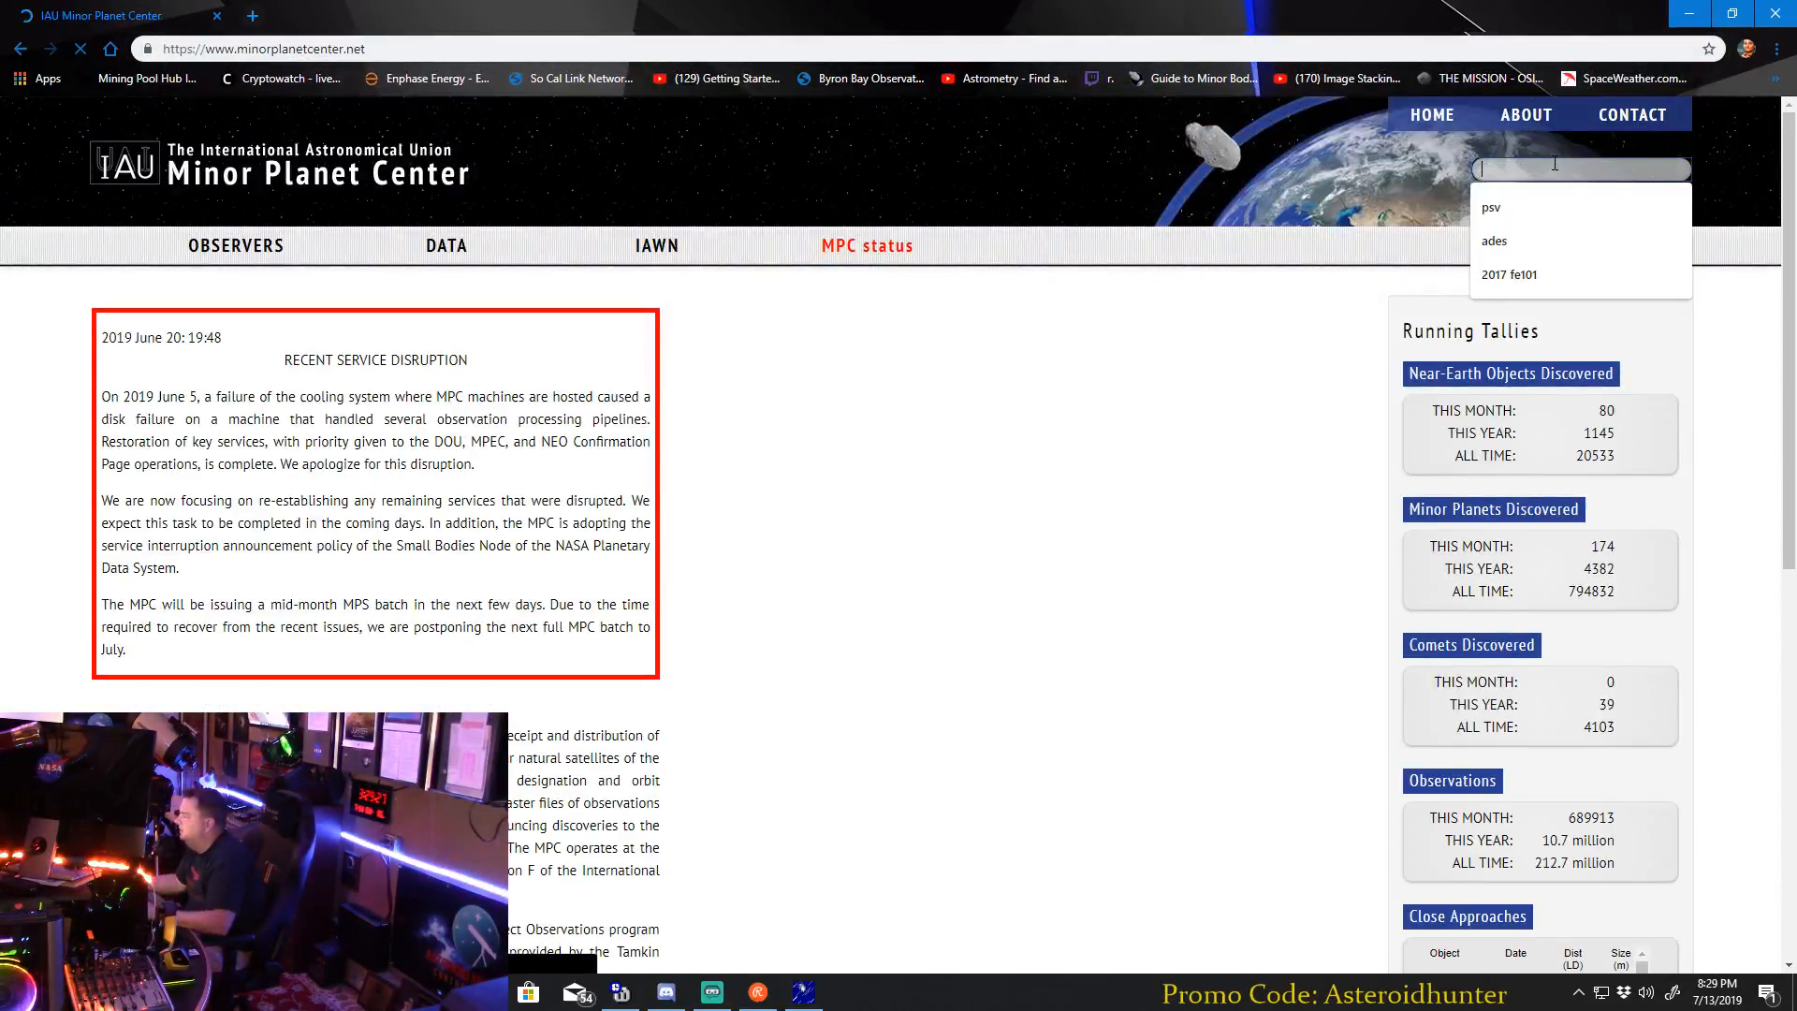
left_click(1521, 208)
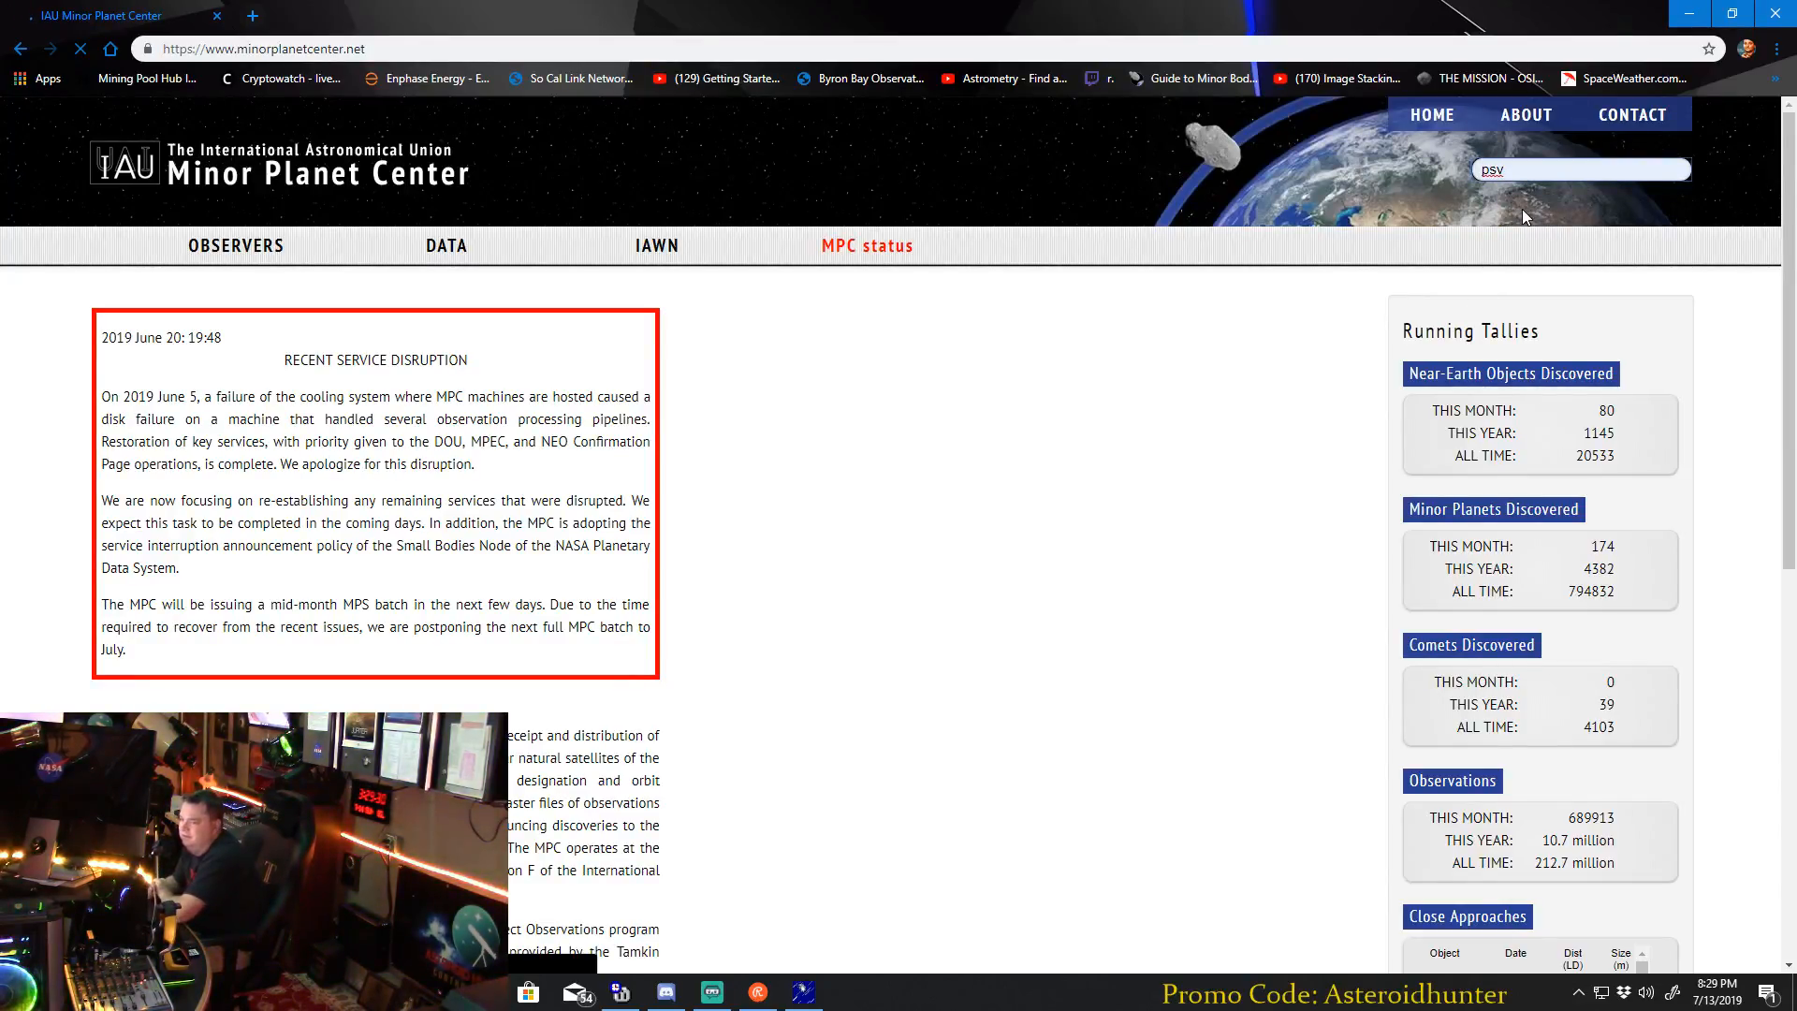
left_click(606, 990)
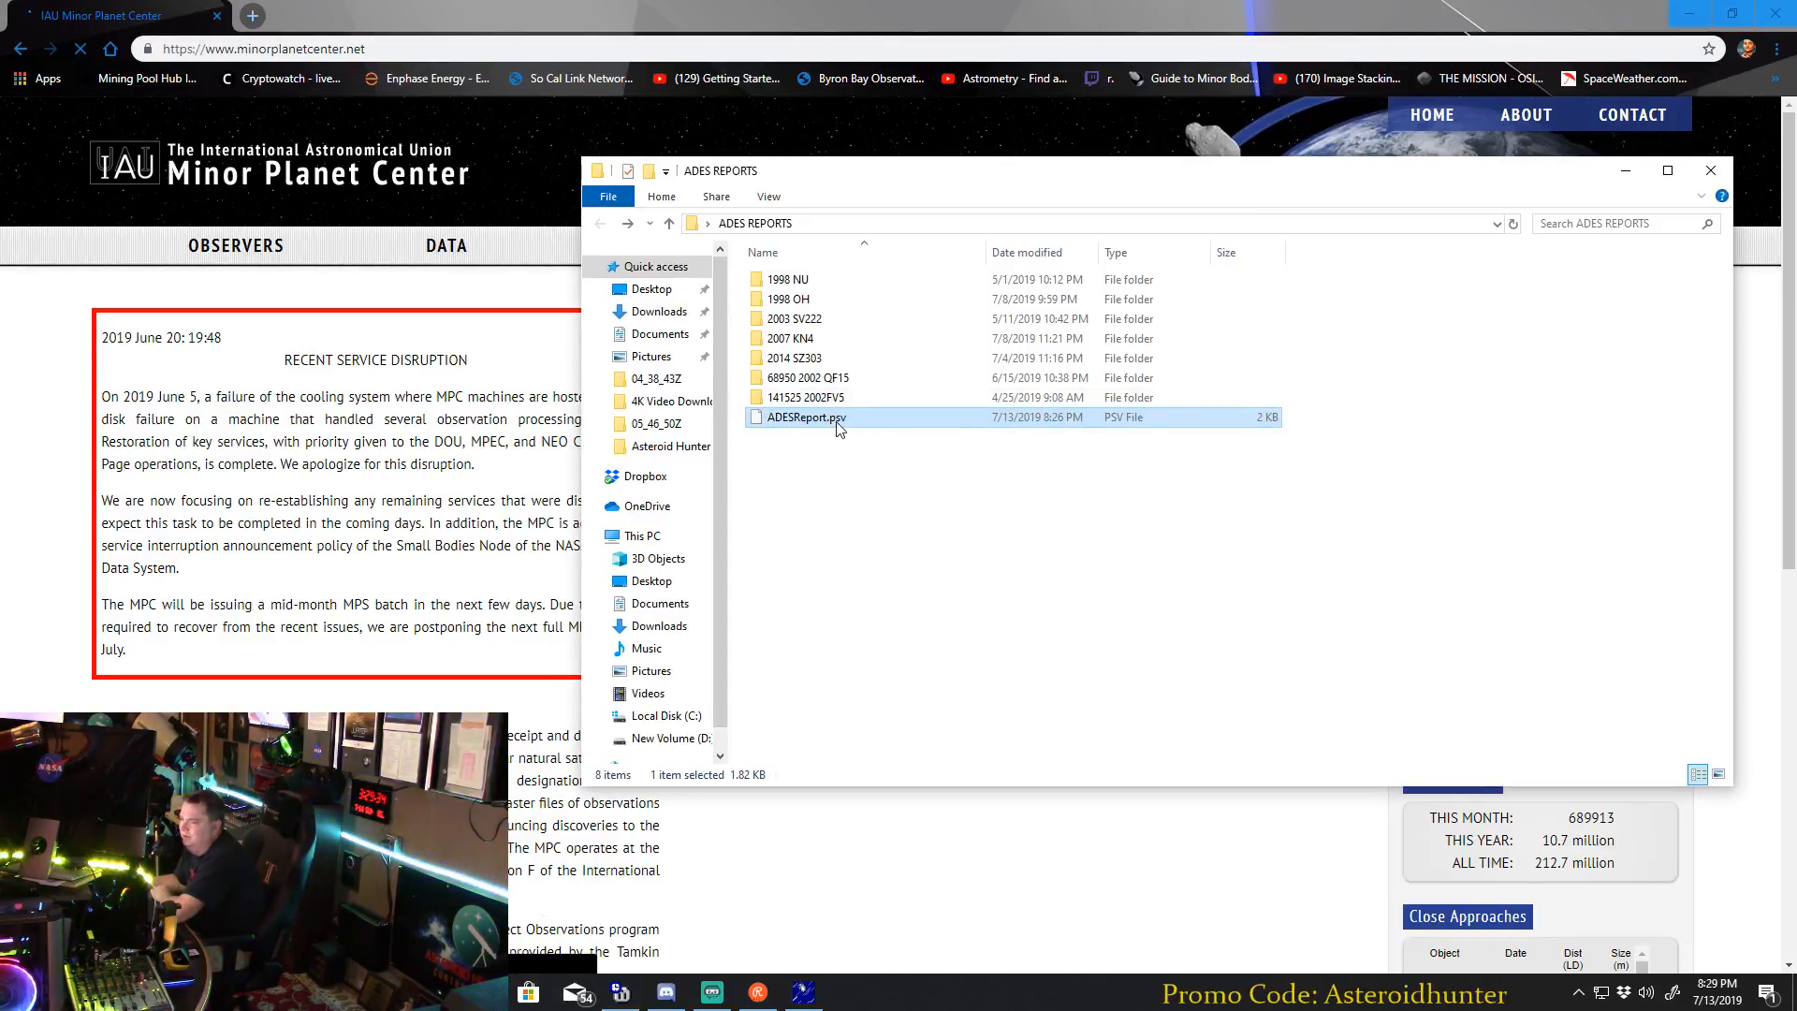
left_click(979, 805)
left_click(1592, 171)
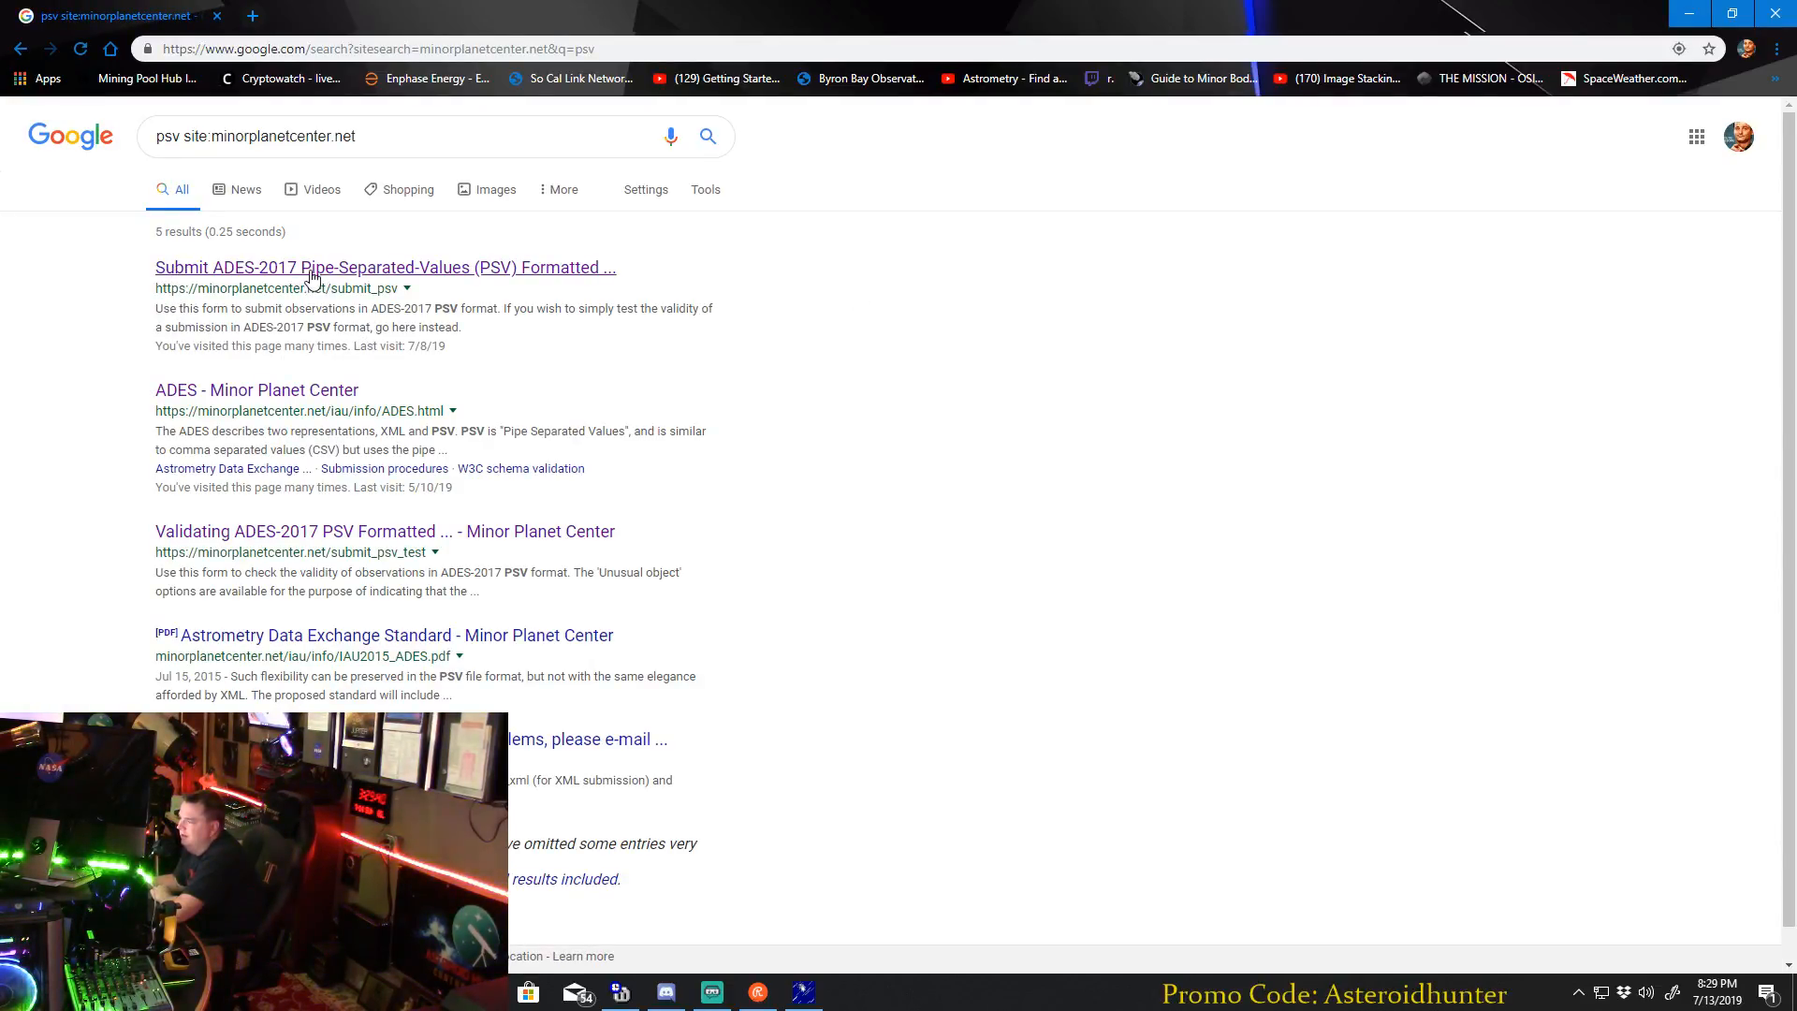
left_click(475, 271)
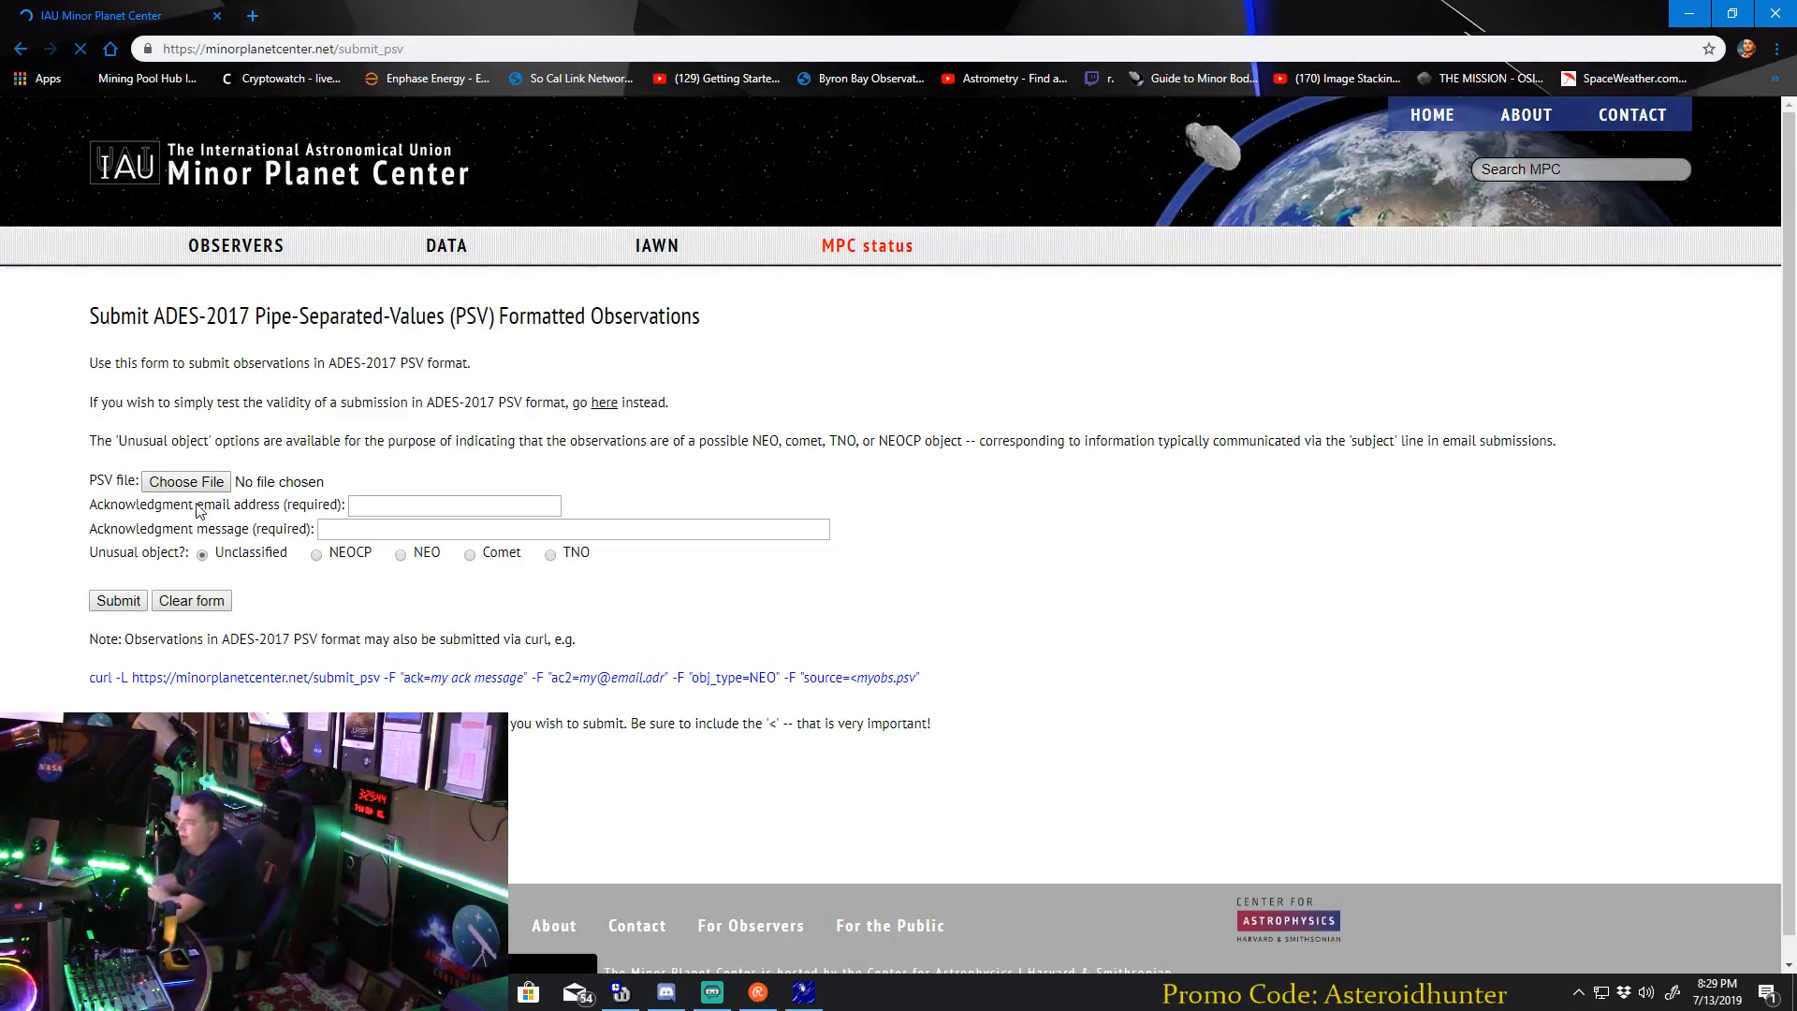
Attach ADESReport.psv from the desktop's ADES REPORTS folder as the form's PSV file.
left_click(186, 480)
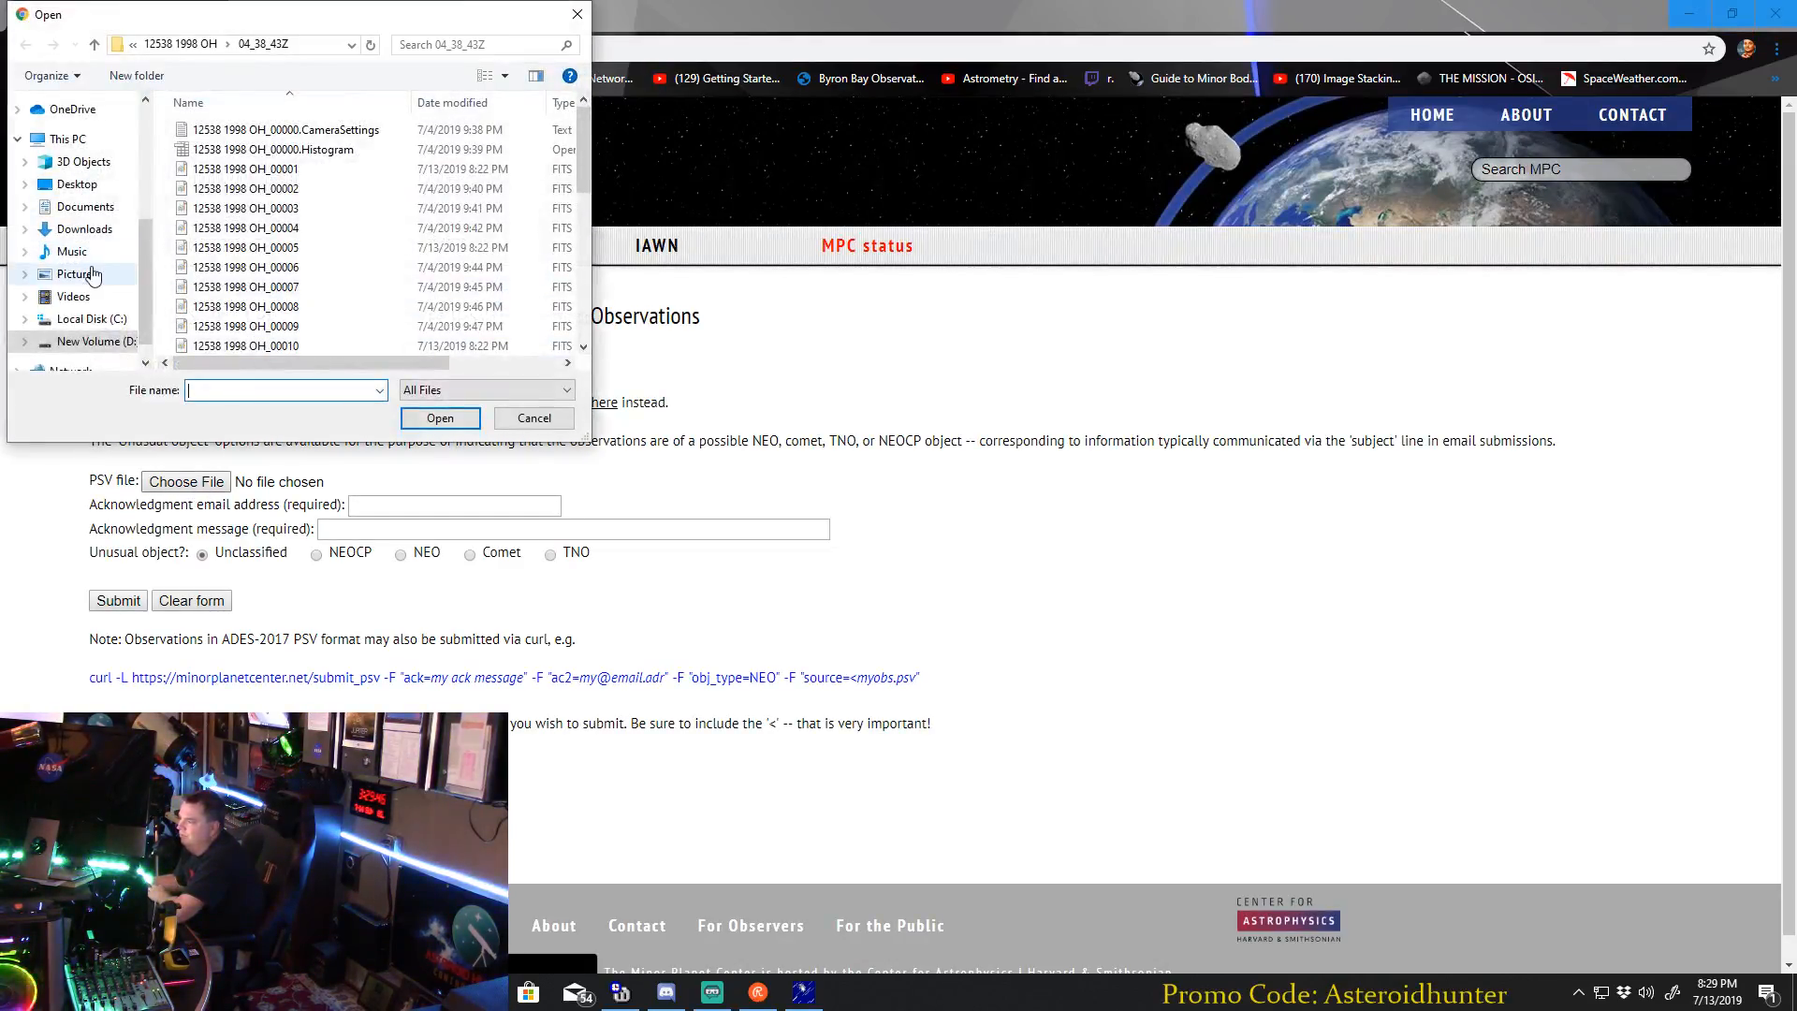
left_click(76, 183)
double_click(241, 136)
left_click(236, 131)
left_click(440, 418)
Fill in the acknowledgment email address, enter Observations as the acknowledgment message, and classify the unusual object as NEO.
left_click(454, 505)
left_click(442, 540)
left_click(393, 529)
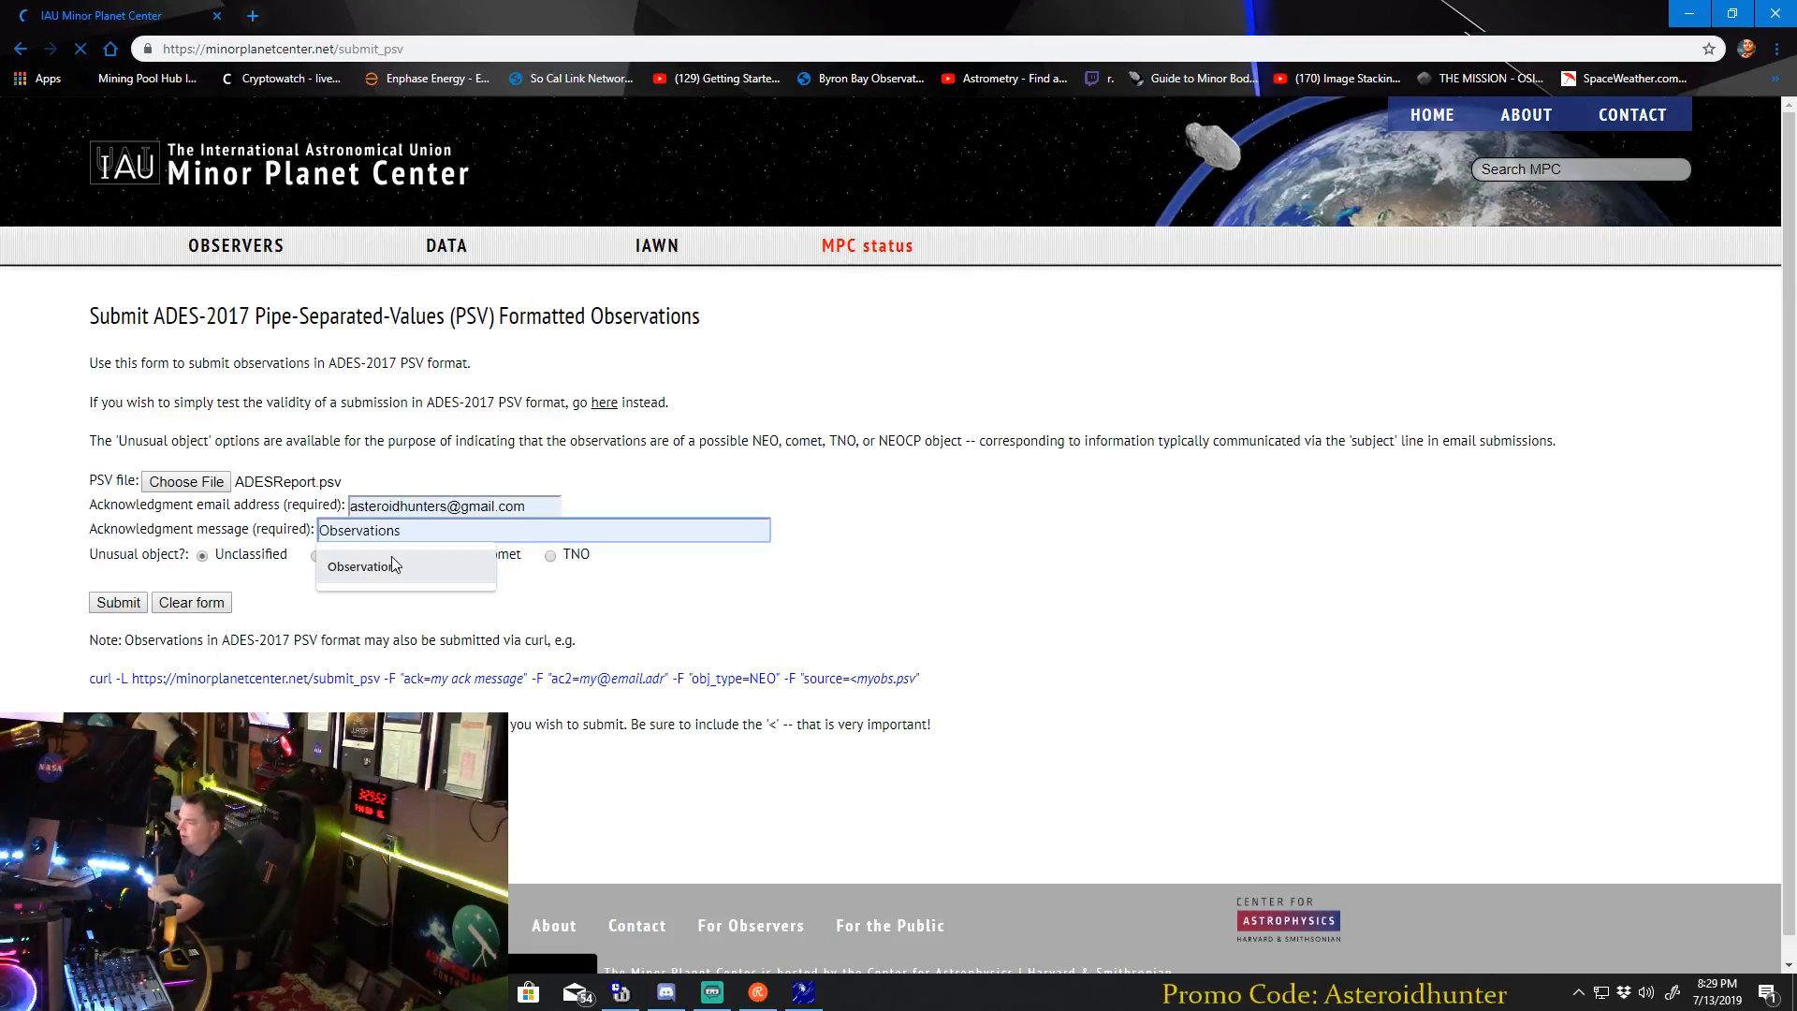
left_click(393, 559)
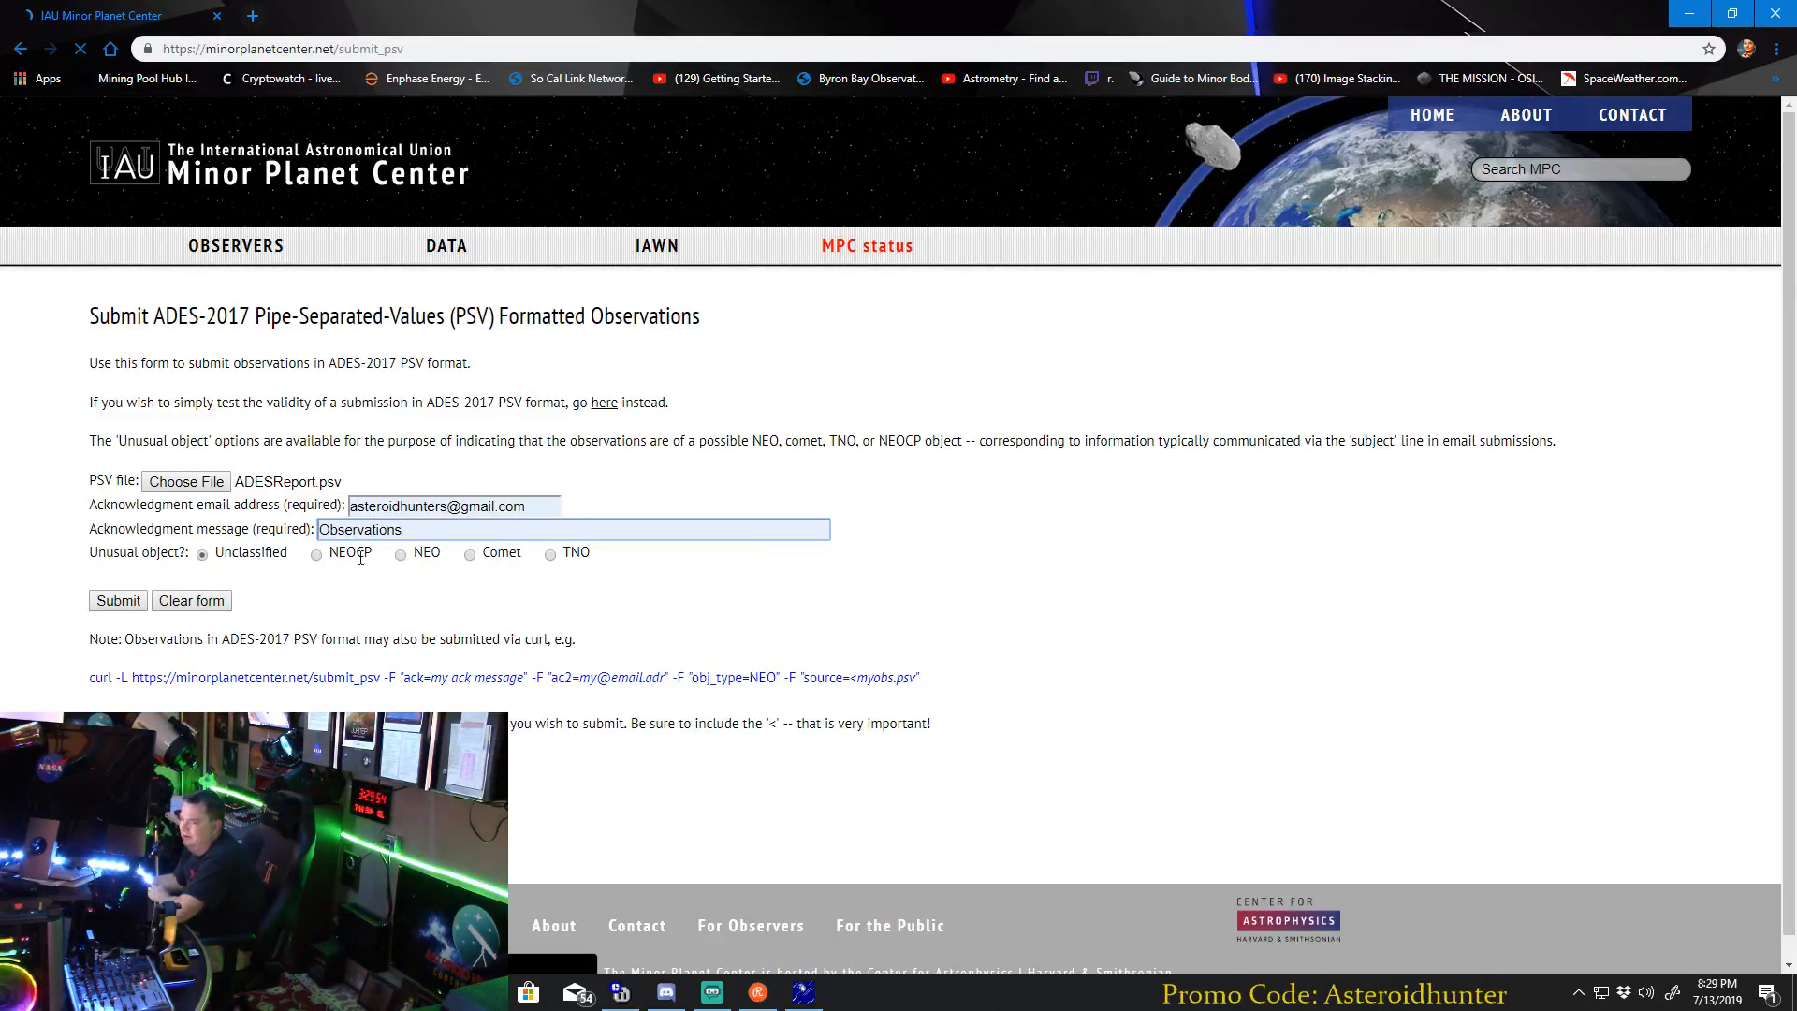
left_click(400, 554)
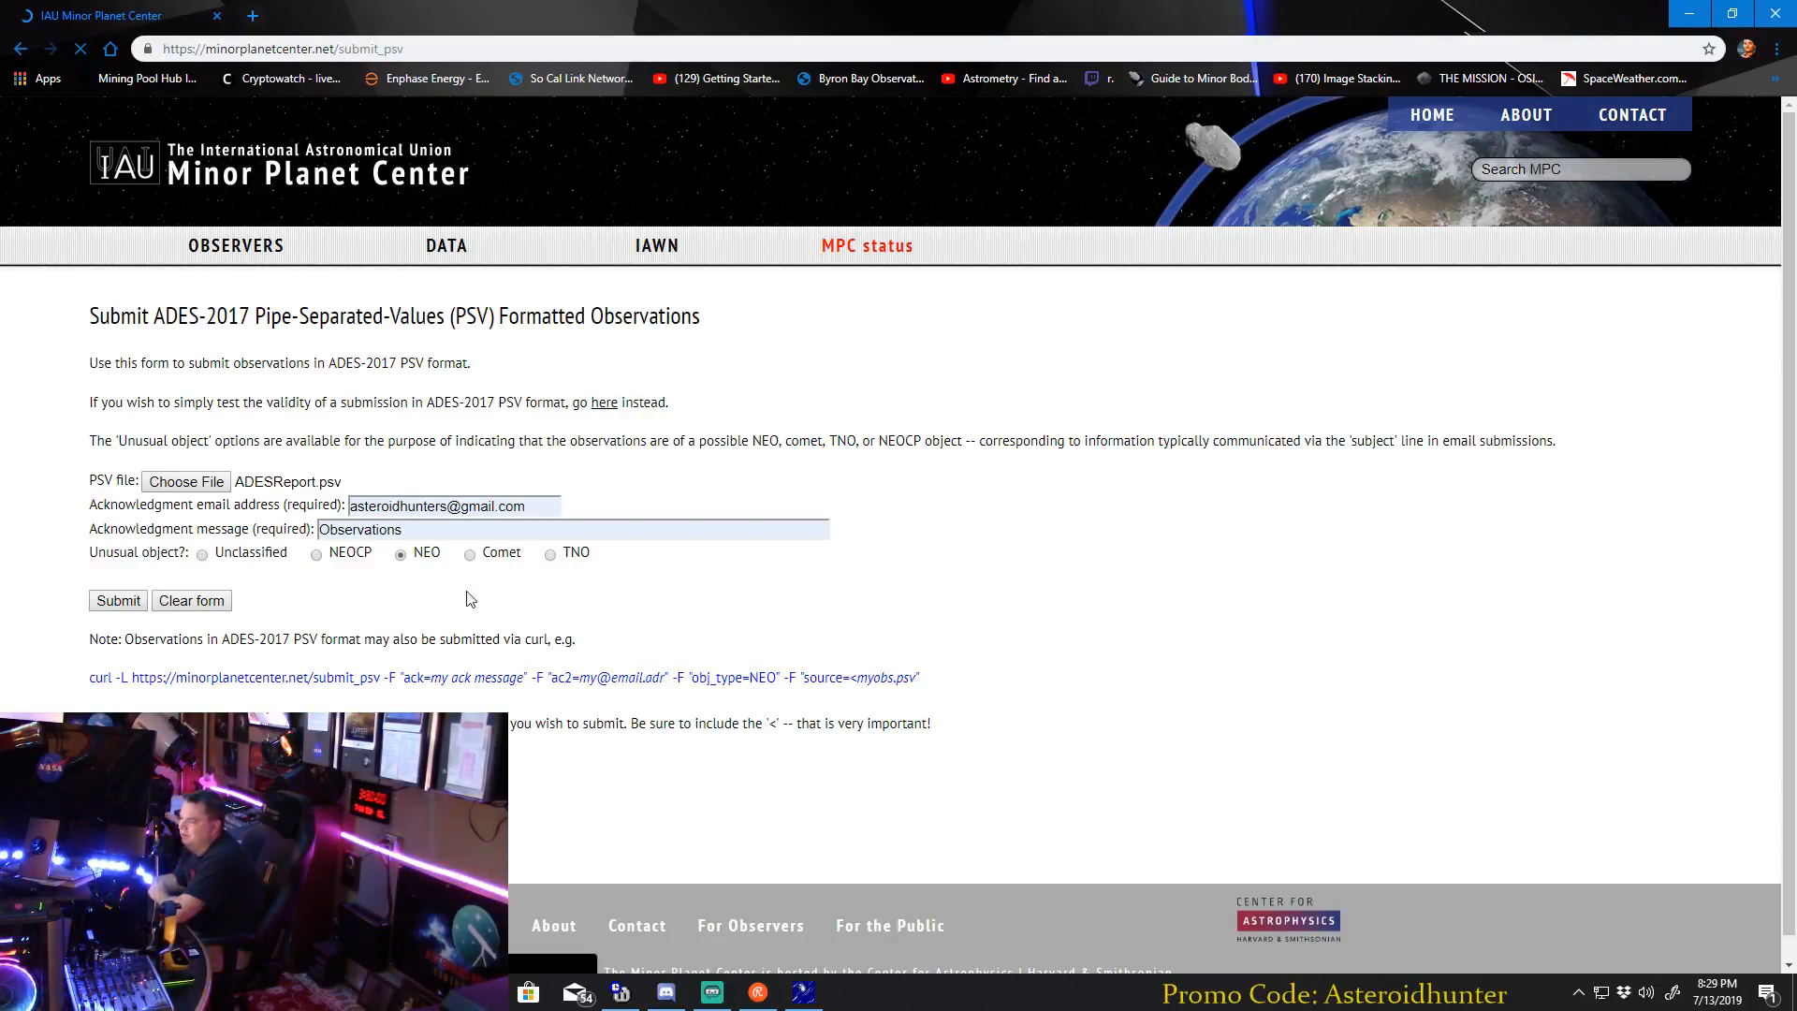
left_click(145, 599)
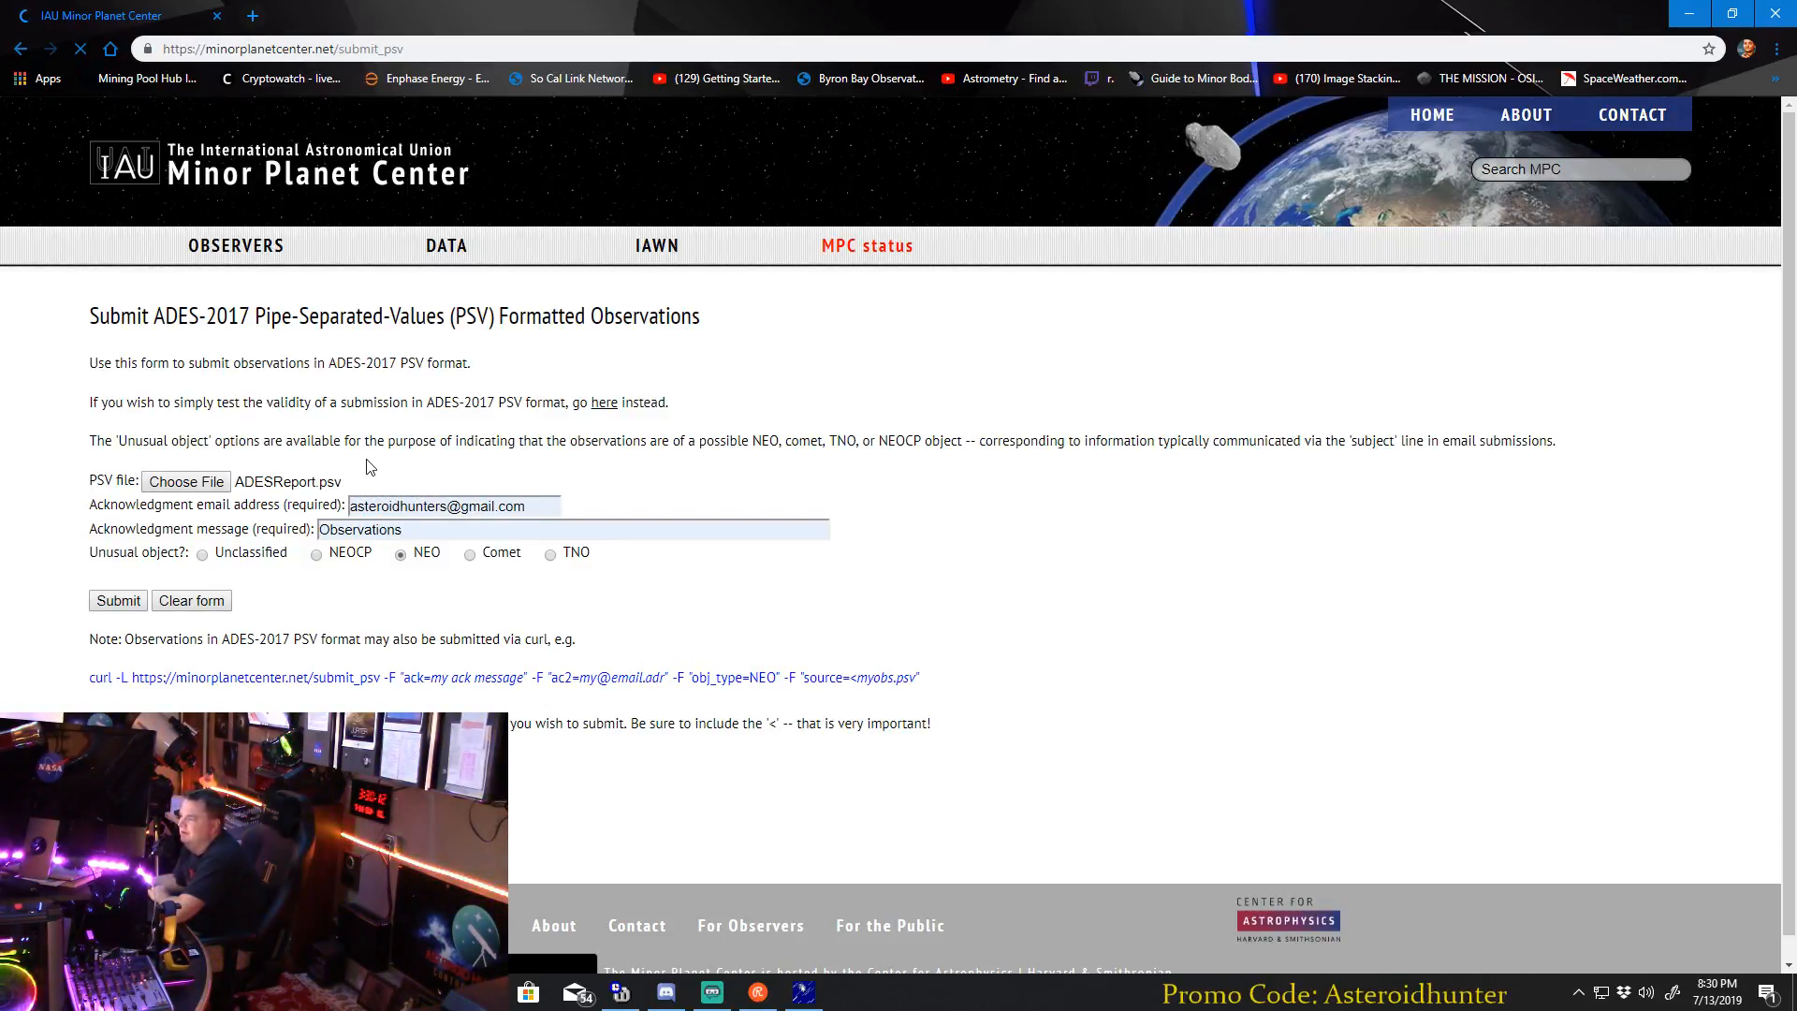
Open the Gmail inbox in a new browser tab.
left_click(253, 16)
type("gmail")
key("Return")
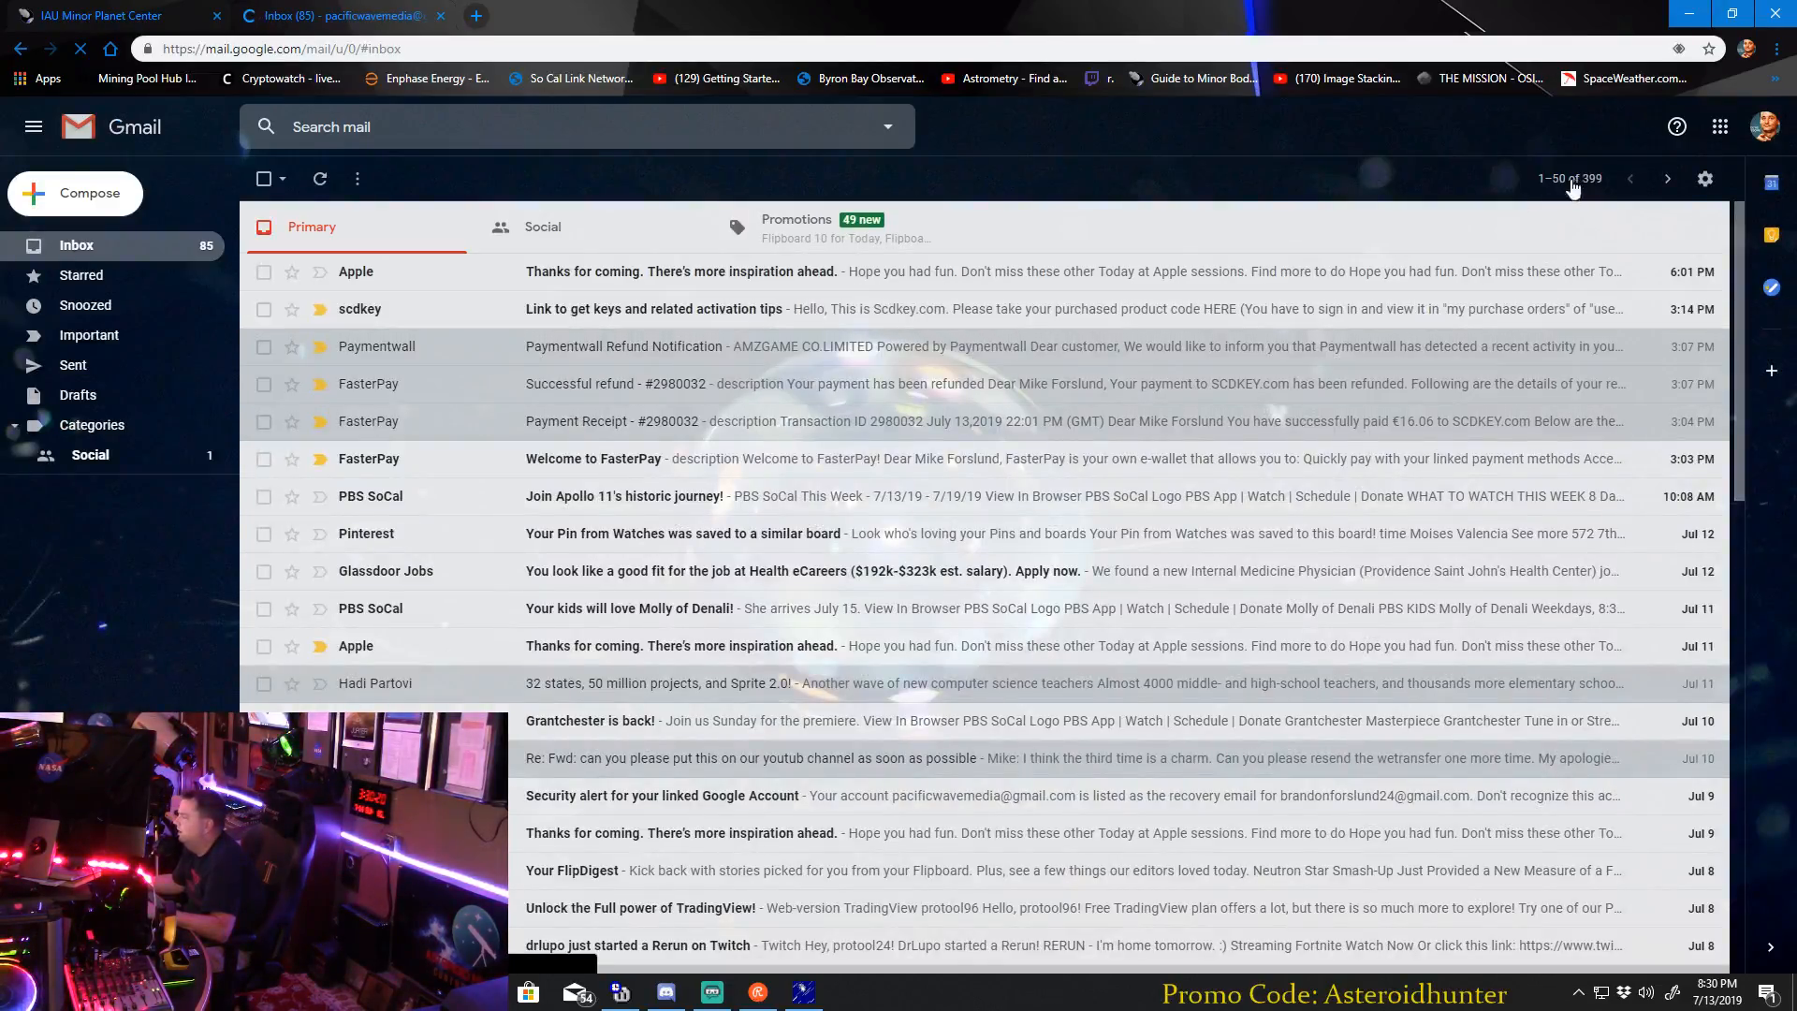
Switch to the asteroid-hunting channel's Gmail account and read the latest "ACK message : Observations" email, including its acceptance statement.
left_click(1762, 126)
left_click(1642, 314)
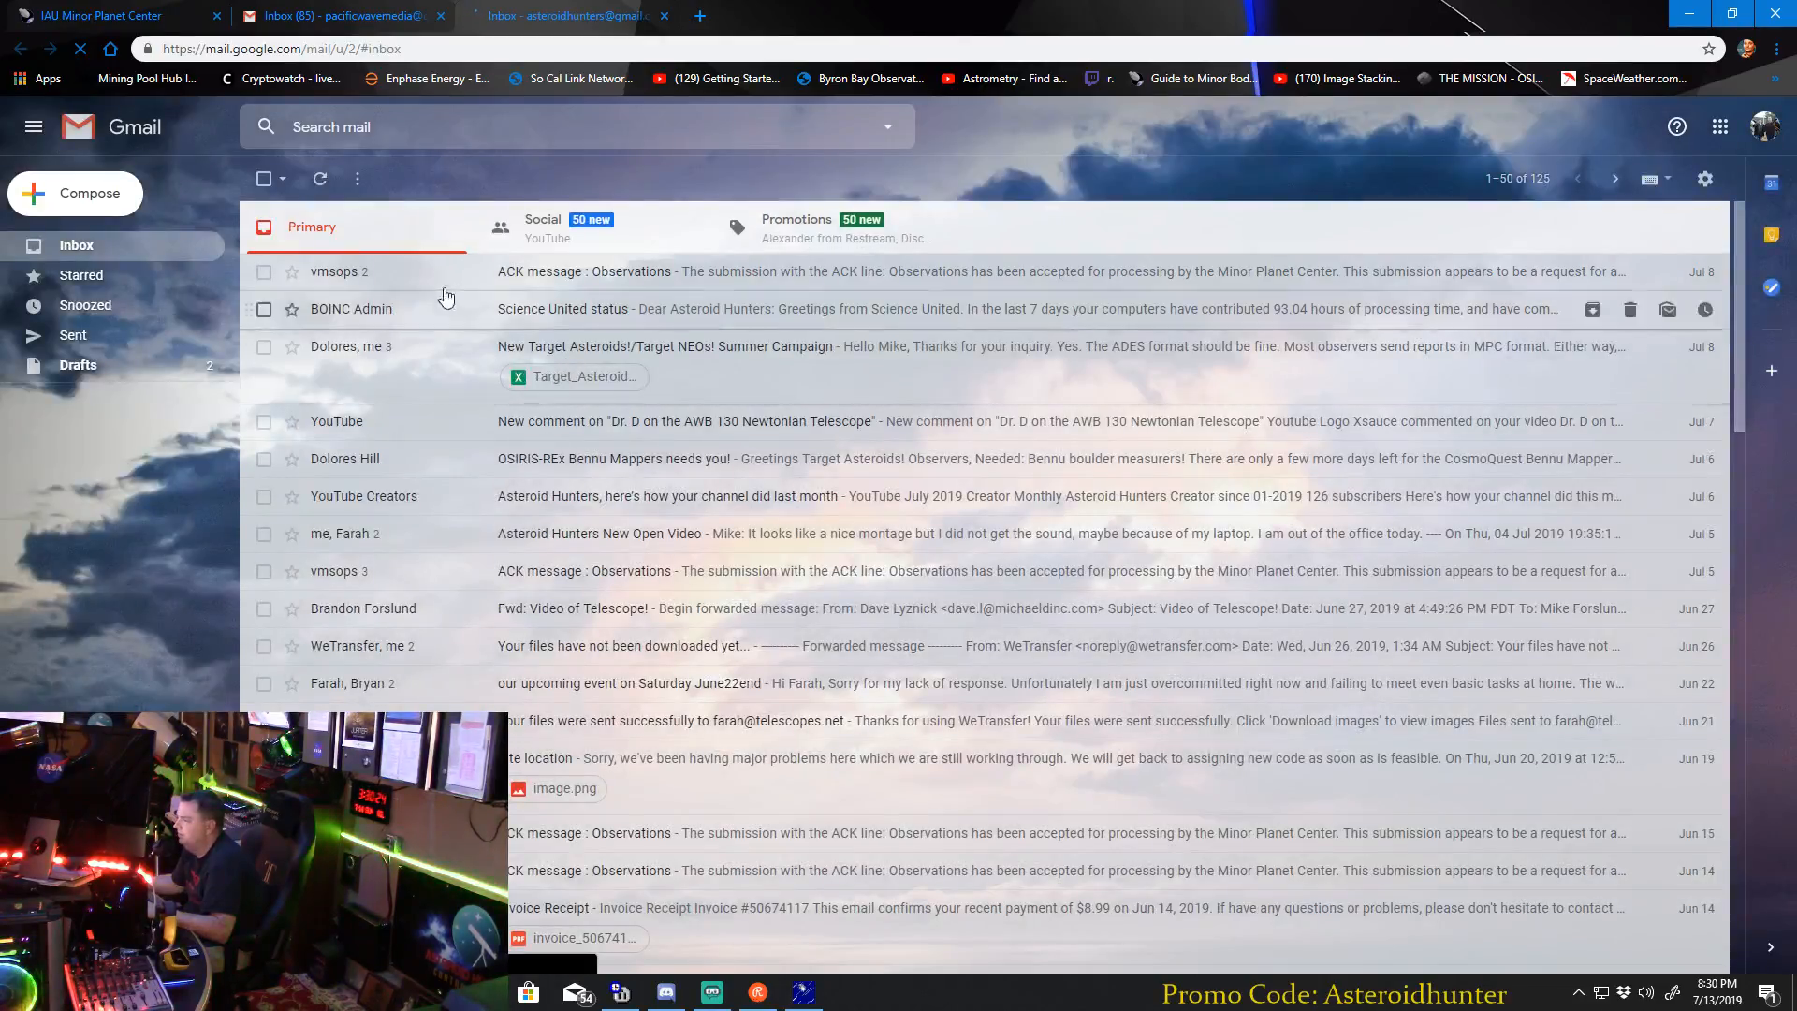
left_click(582, 272)
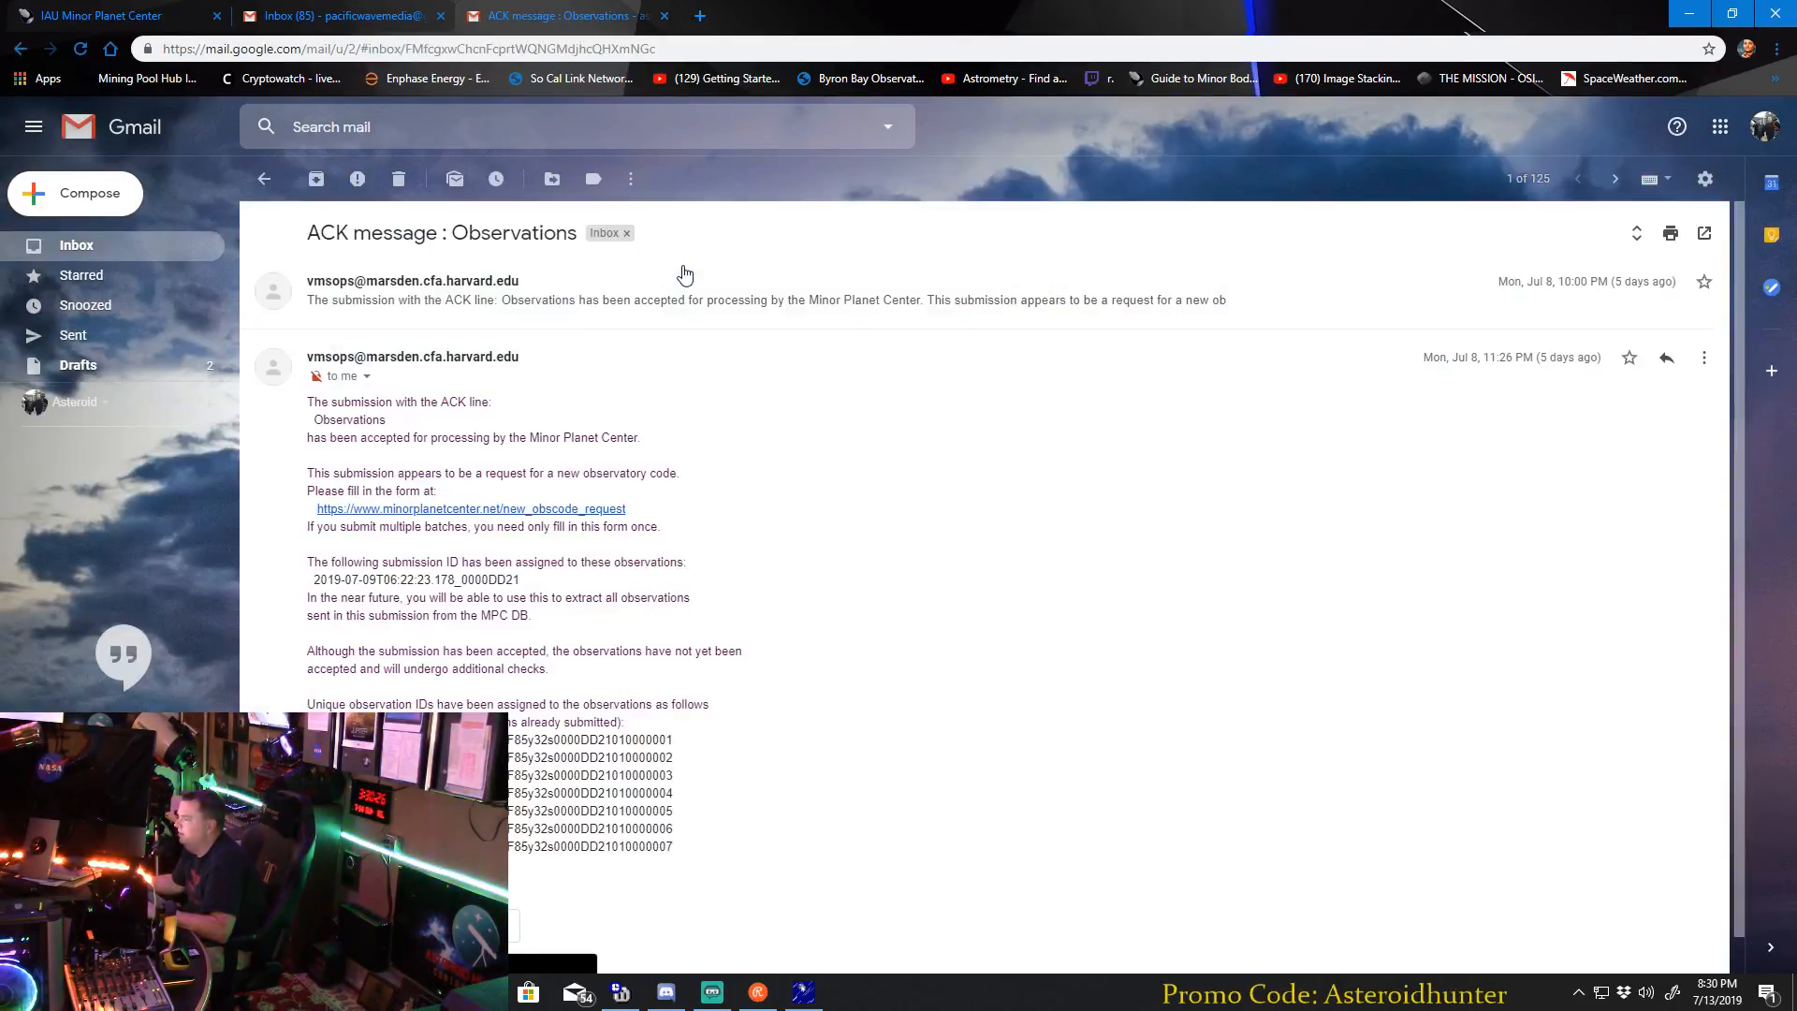
scroll(792, 446, "down", 1)
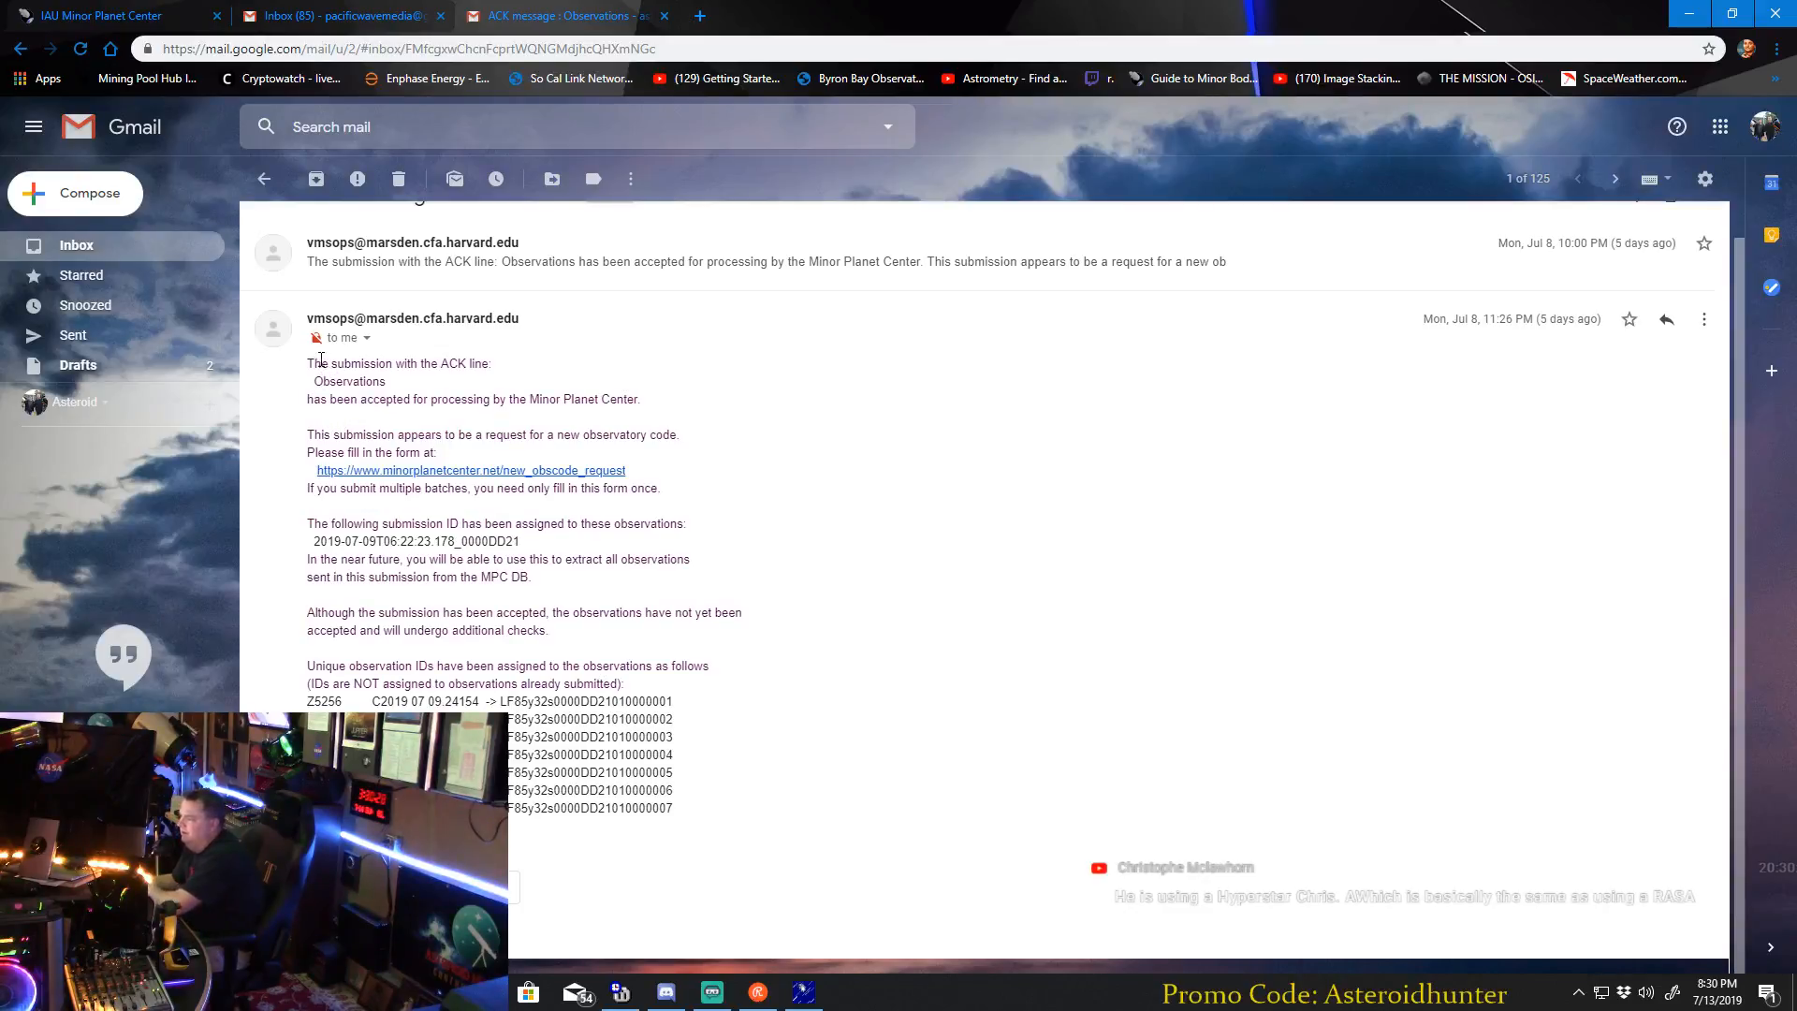
left_click_drag(373, 397, 532, 394)
left_click(554, 394)
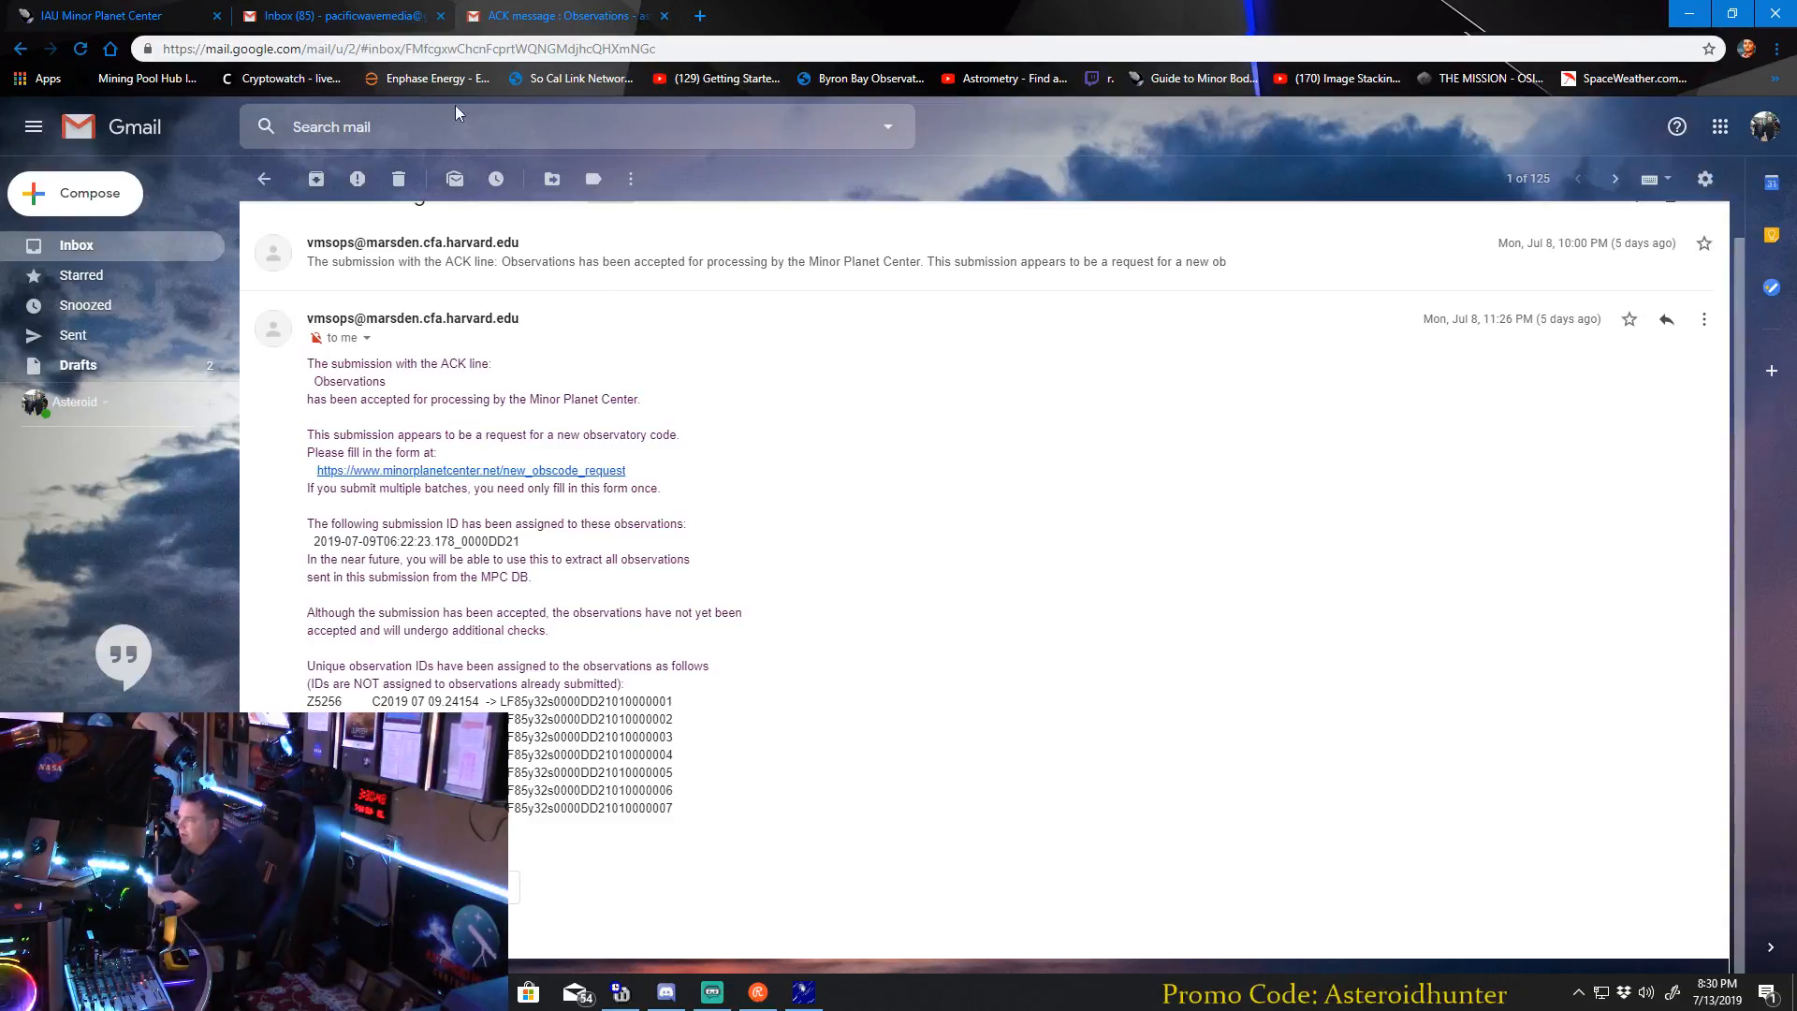
Close both Gmail tabs, clear away the browser and the ADES REPORTS folder window, and return to Astrometrica.
left_click(664, 16)
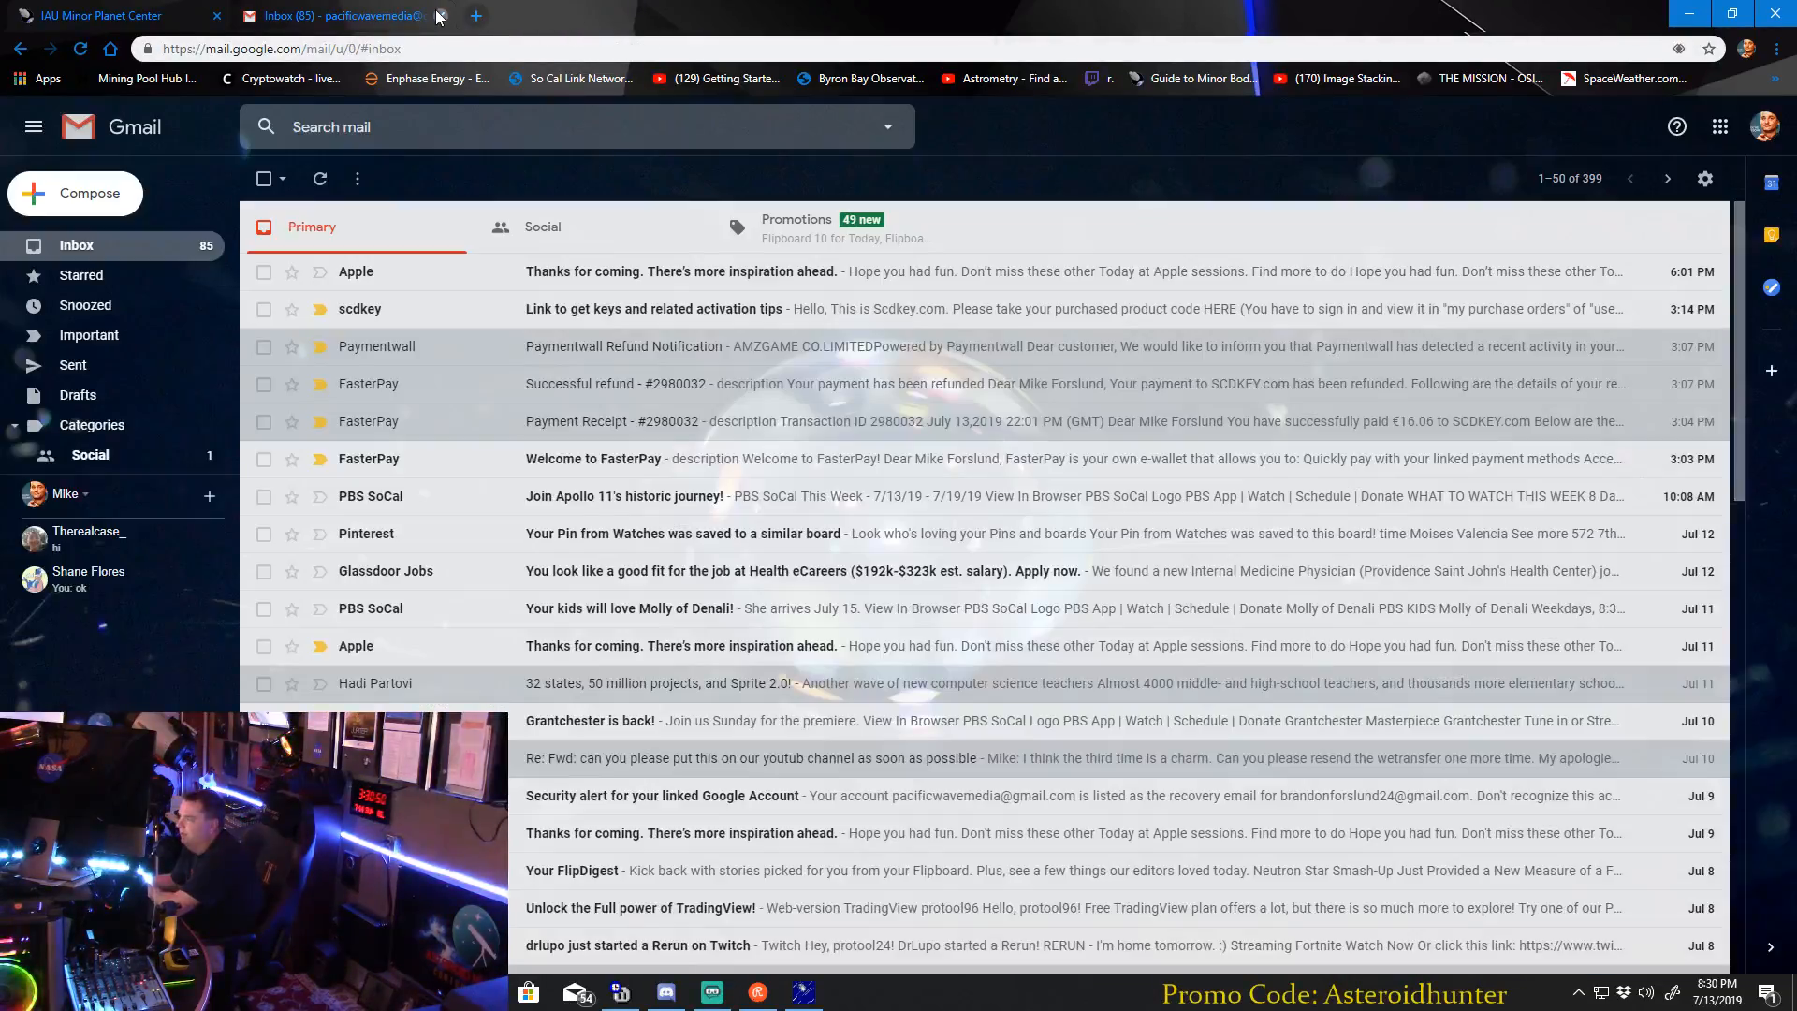
left_click(441, 16)
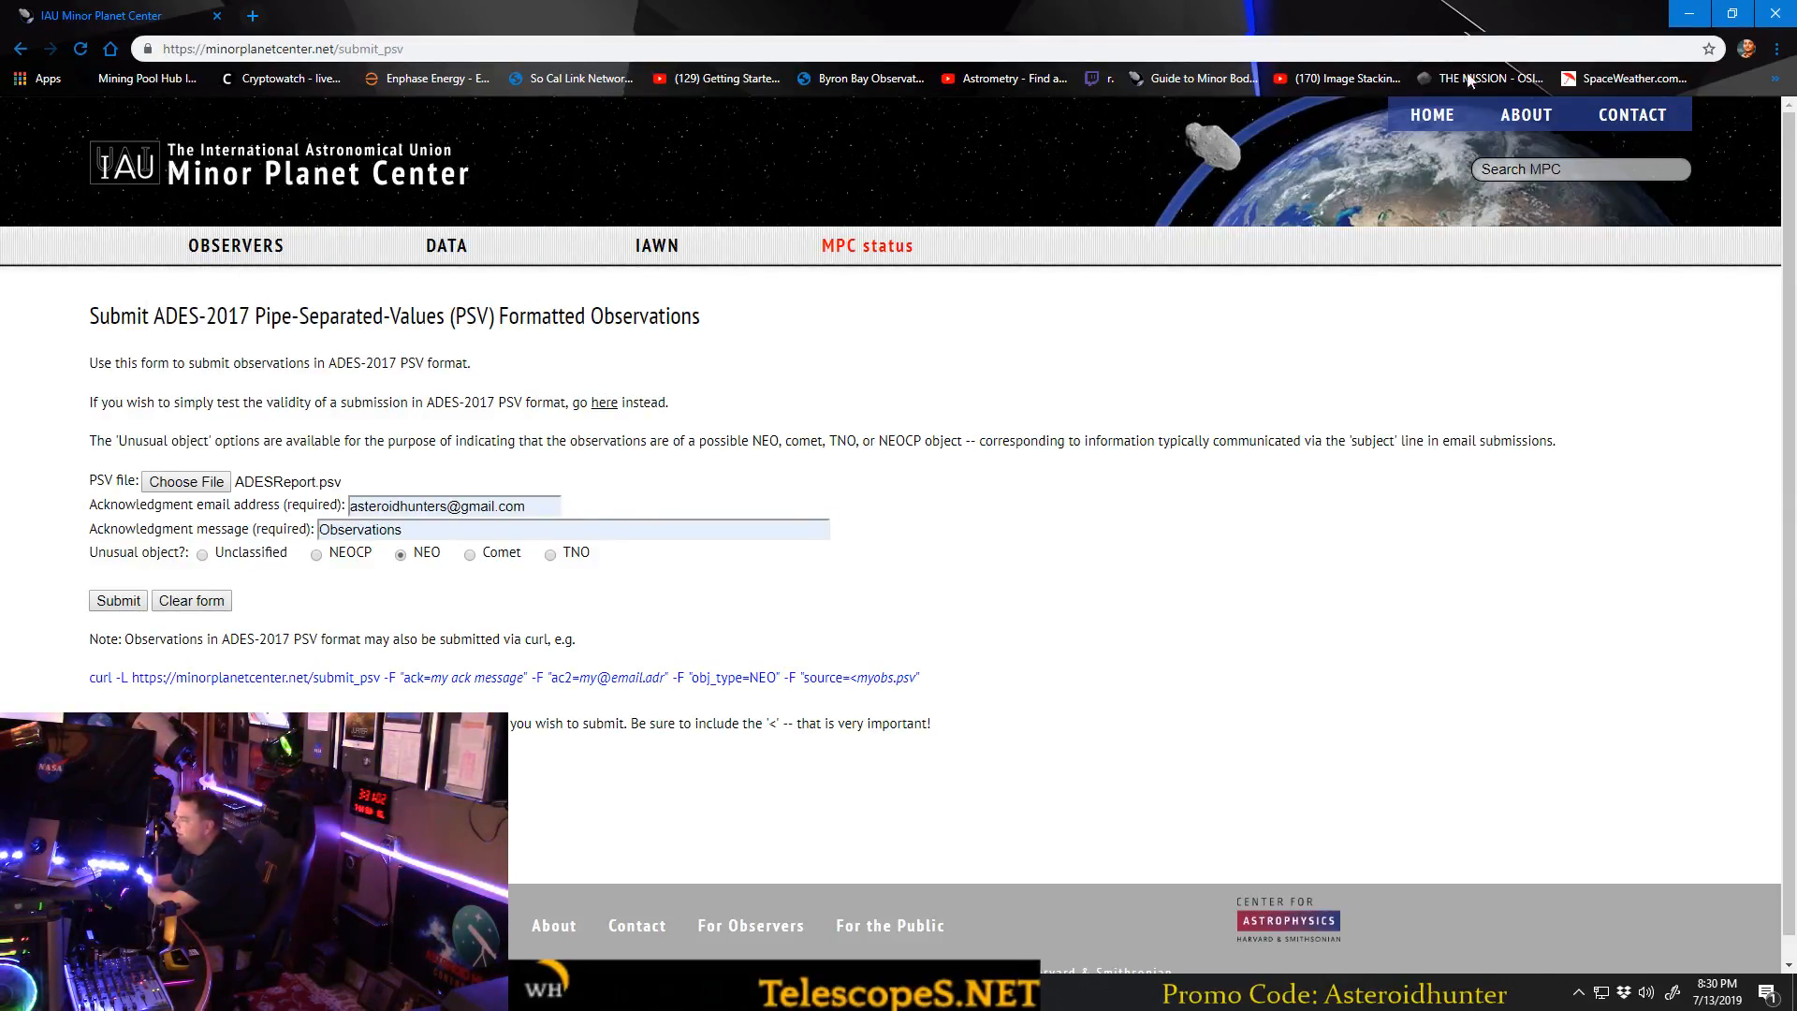
left_click(1689, 14)
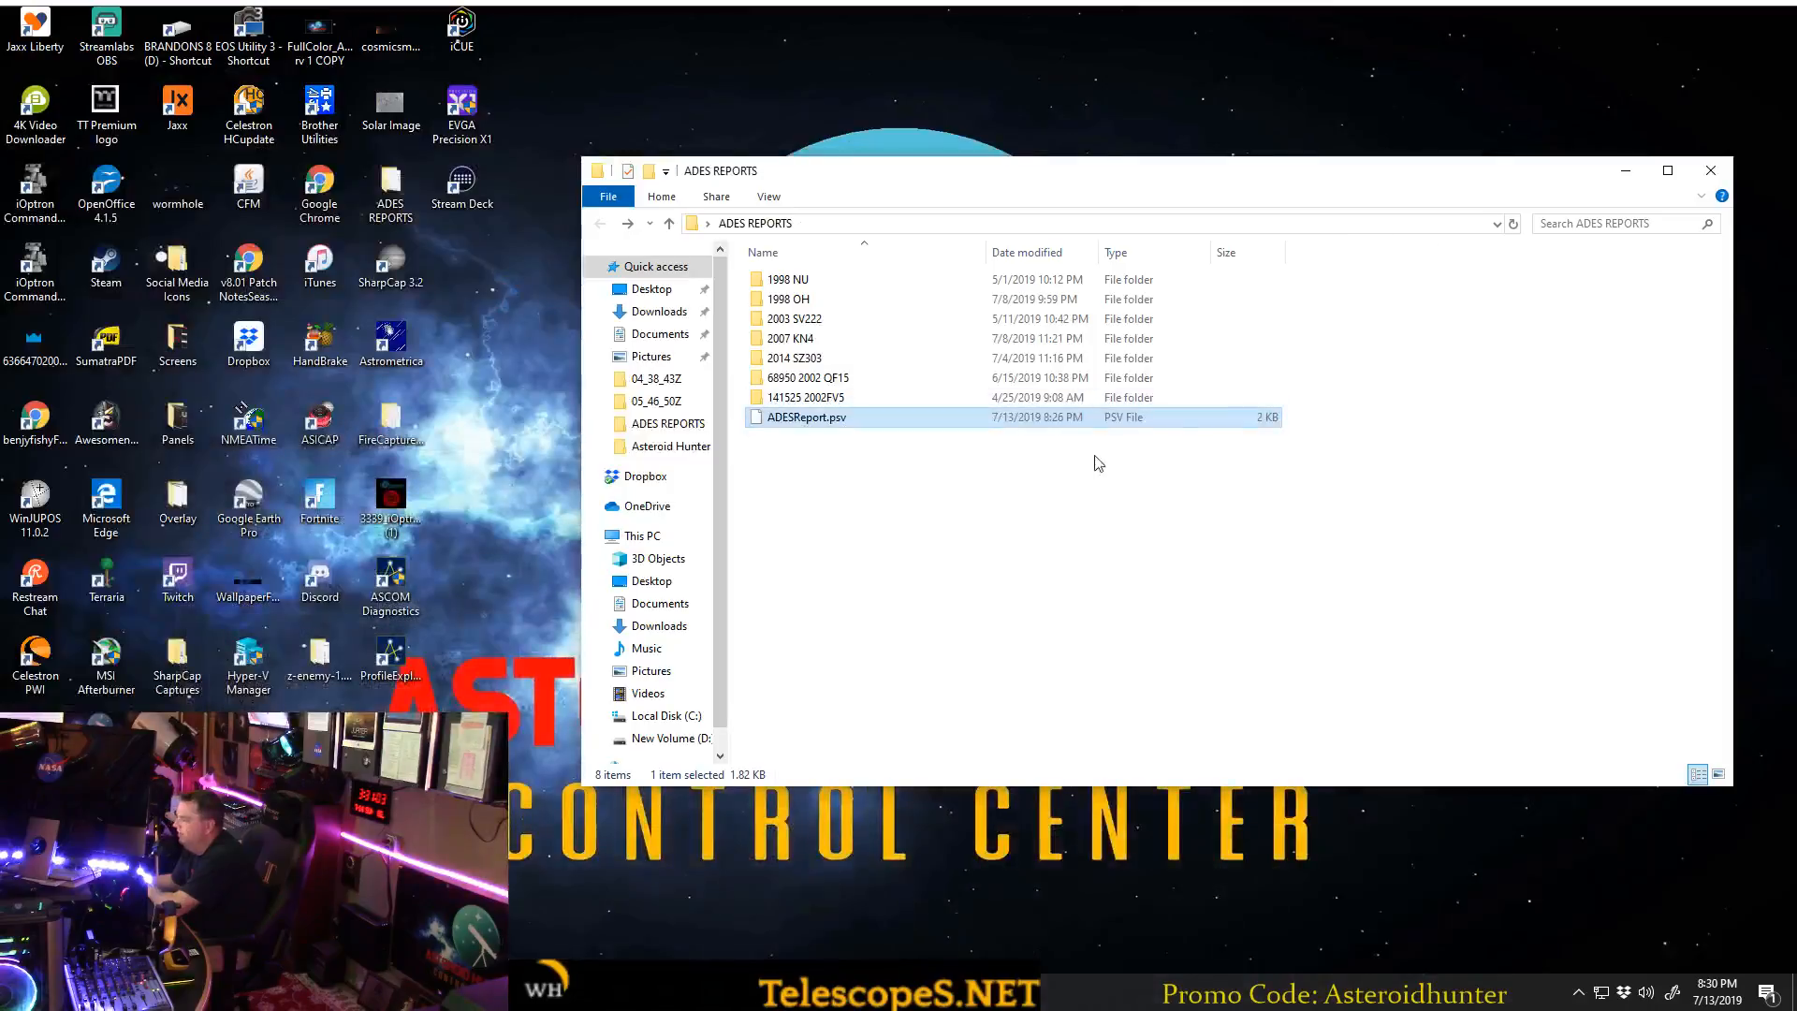
left_click(1727, 177)
left_click(747, 990)
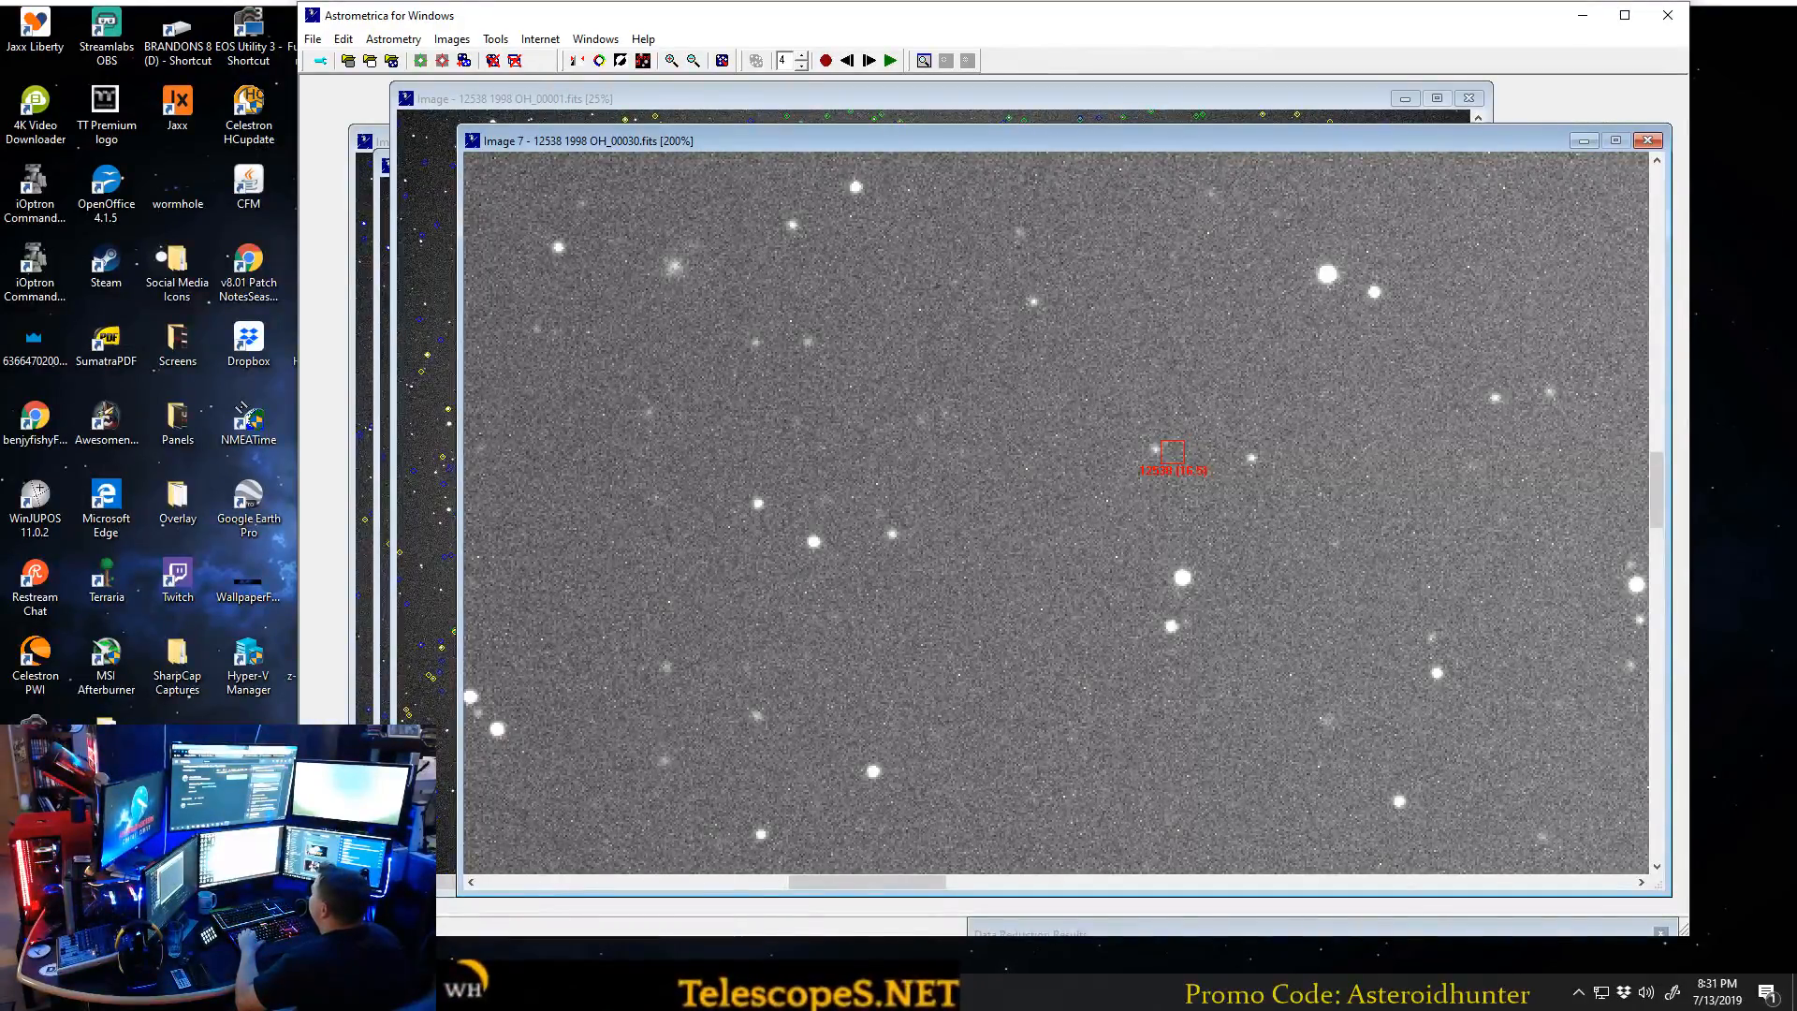
Open photo 3L6A7001 from the EDGE HD 8 Product Pictures folder within PRODUCT PICTS on New Volume (D:).
key("super+e")
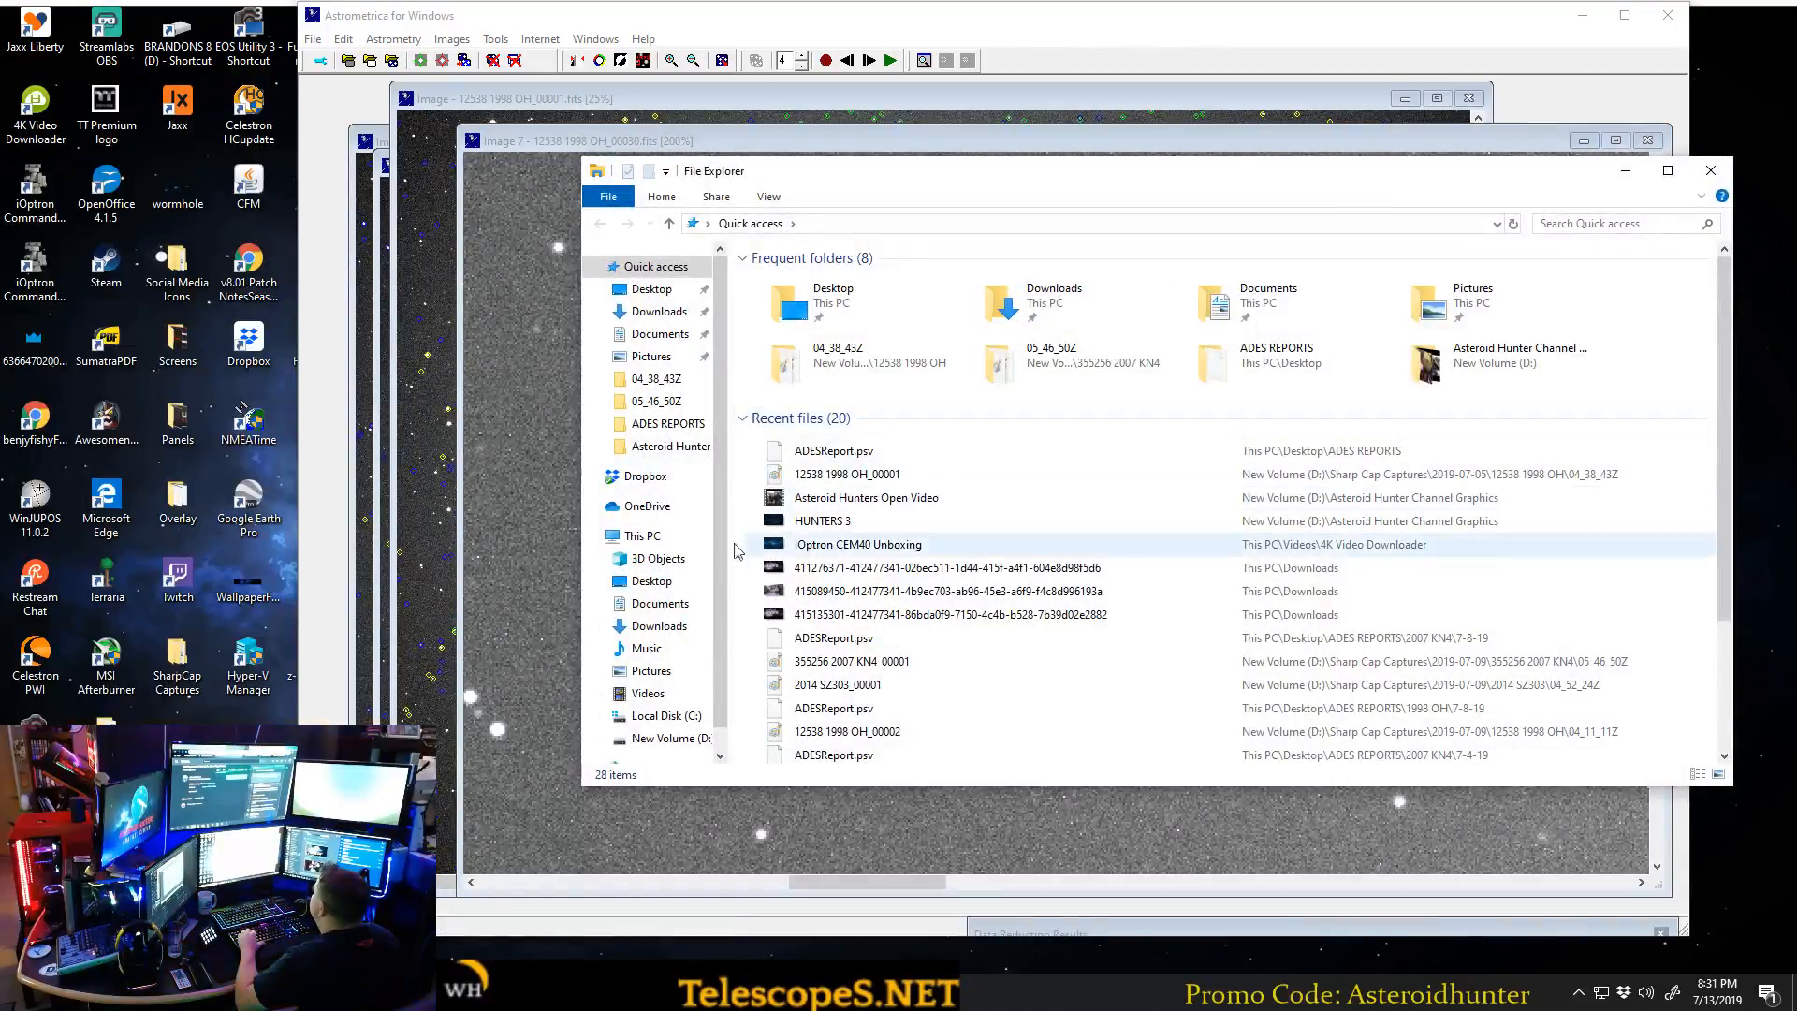
left_click(666, 738)
double_click(920, 305)
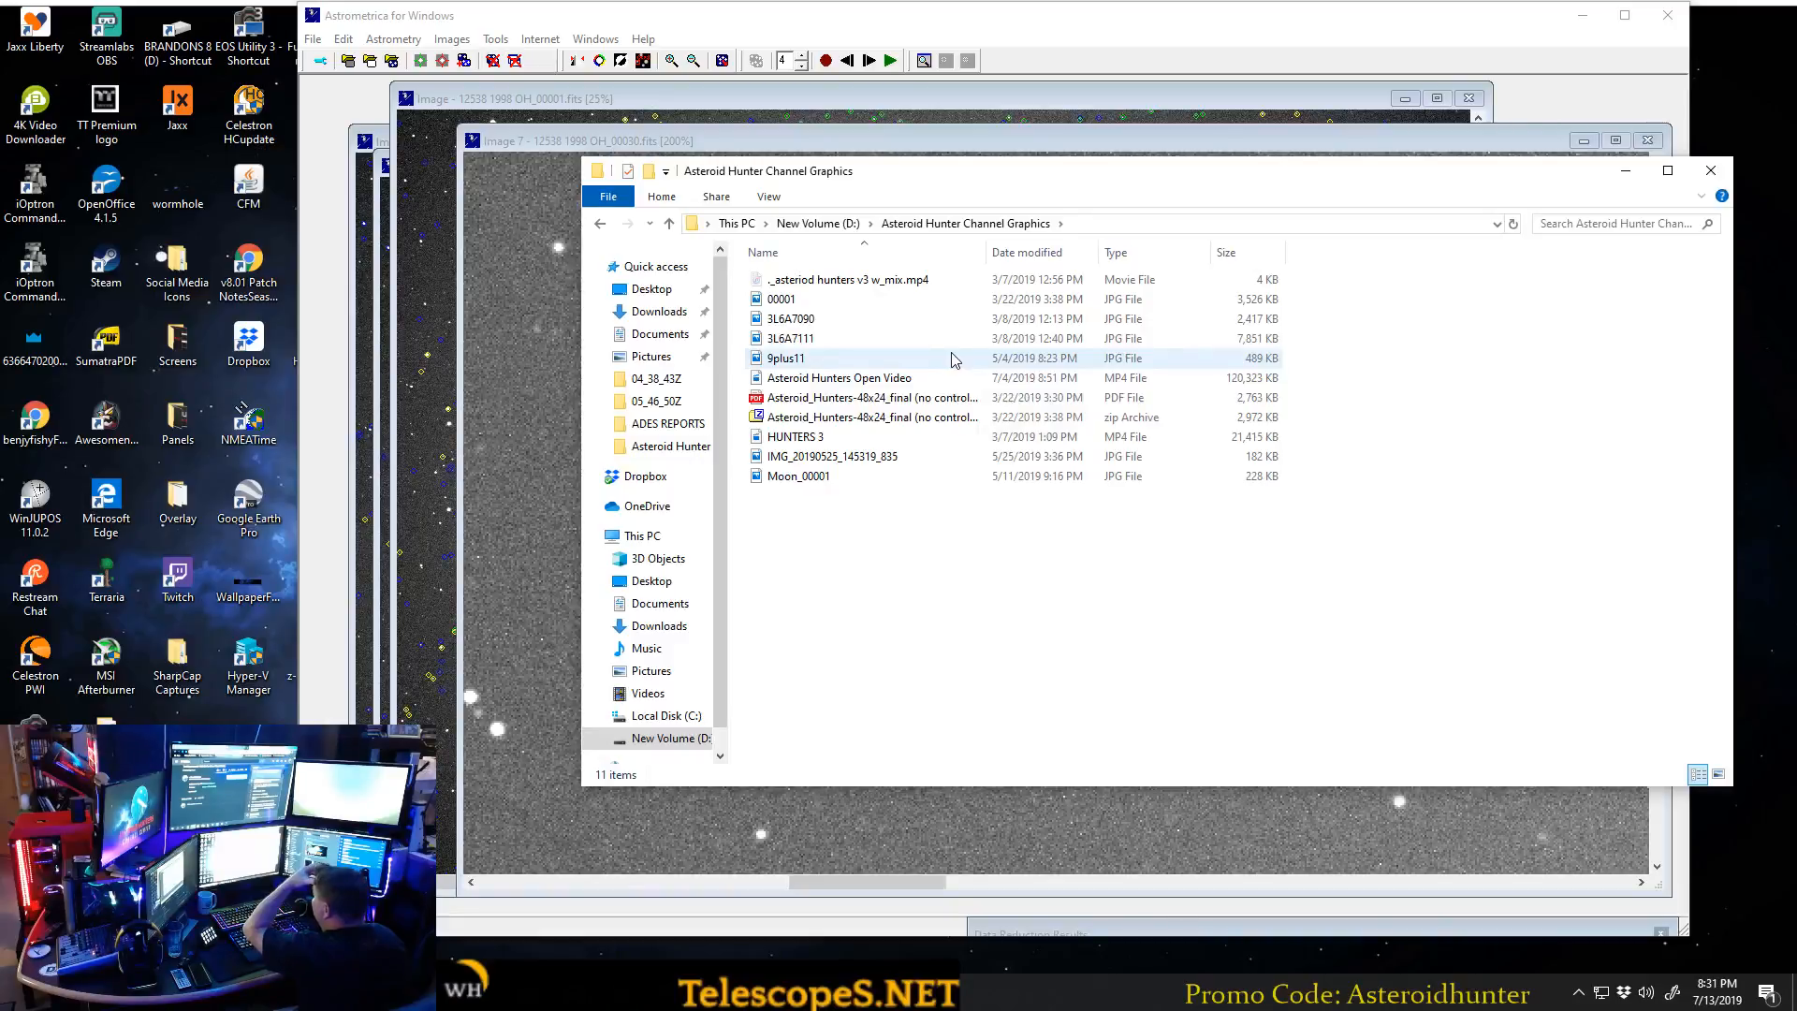
left_click(600, 223)
double_click(839, 379)
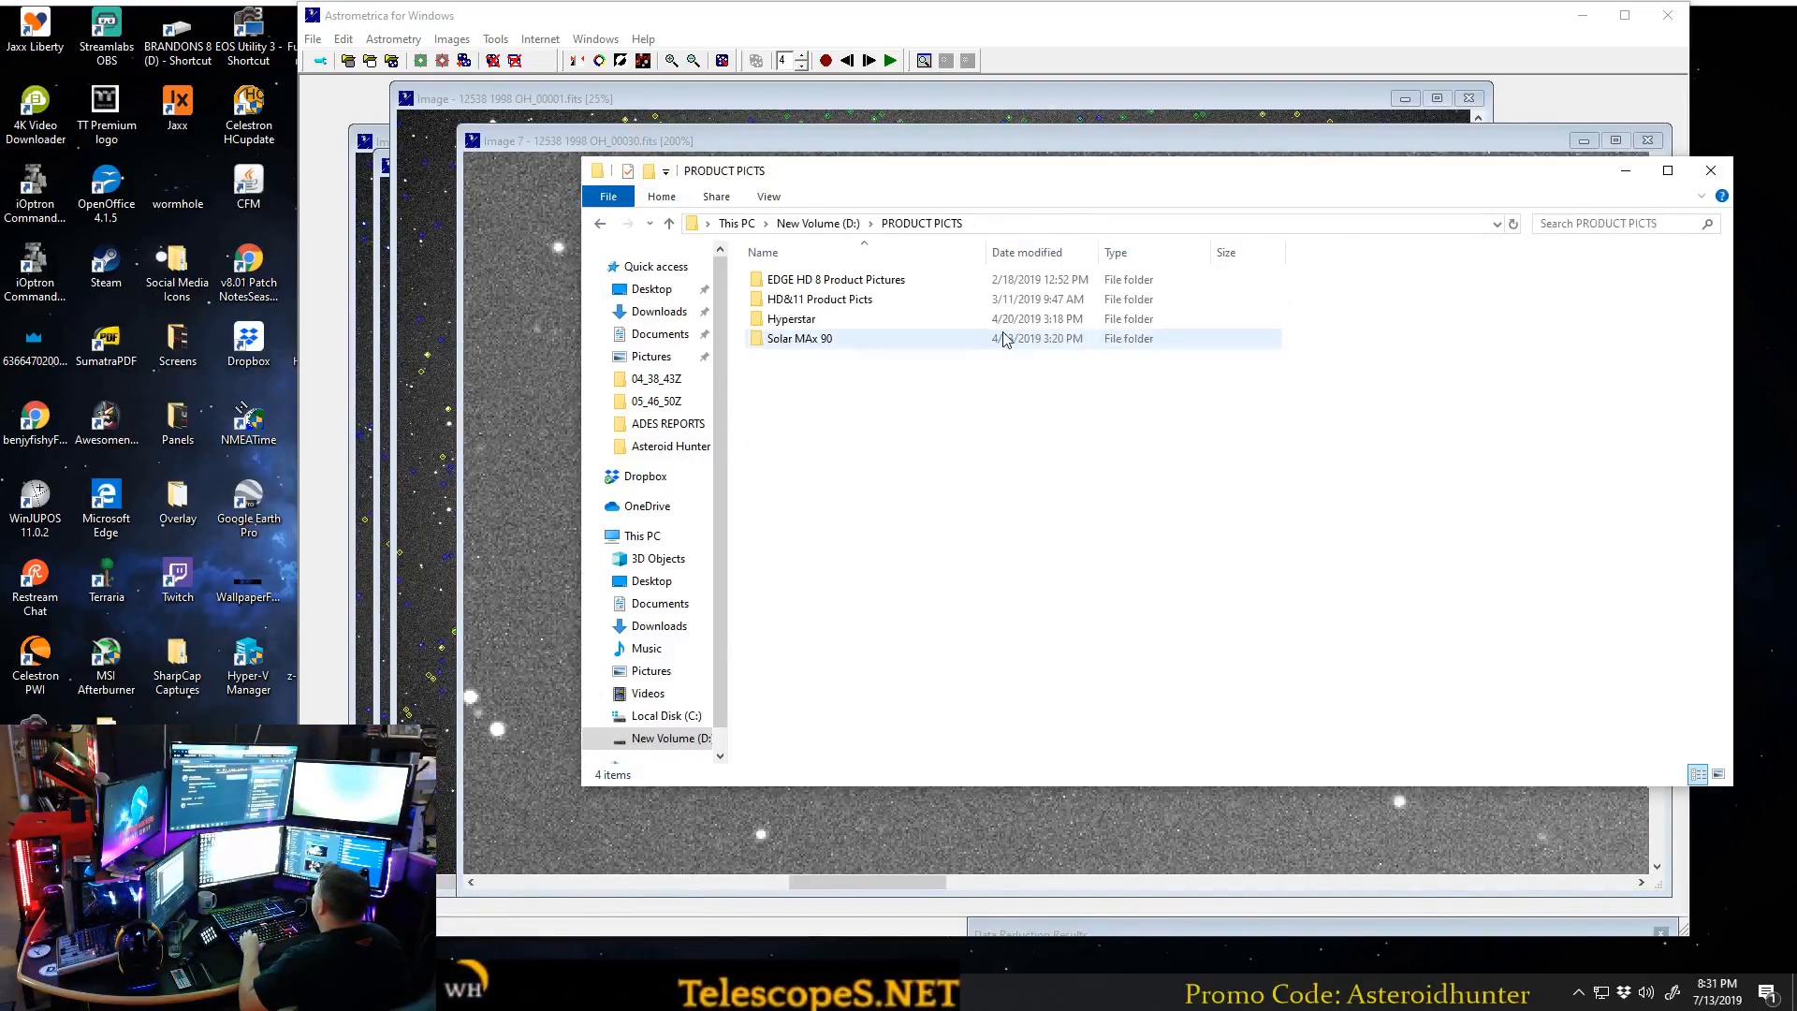
left_click(830, 282)
double_click(831, 283)
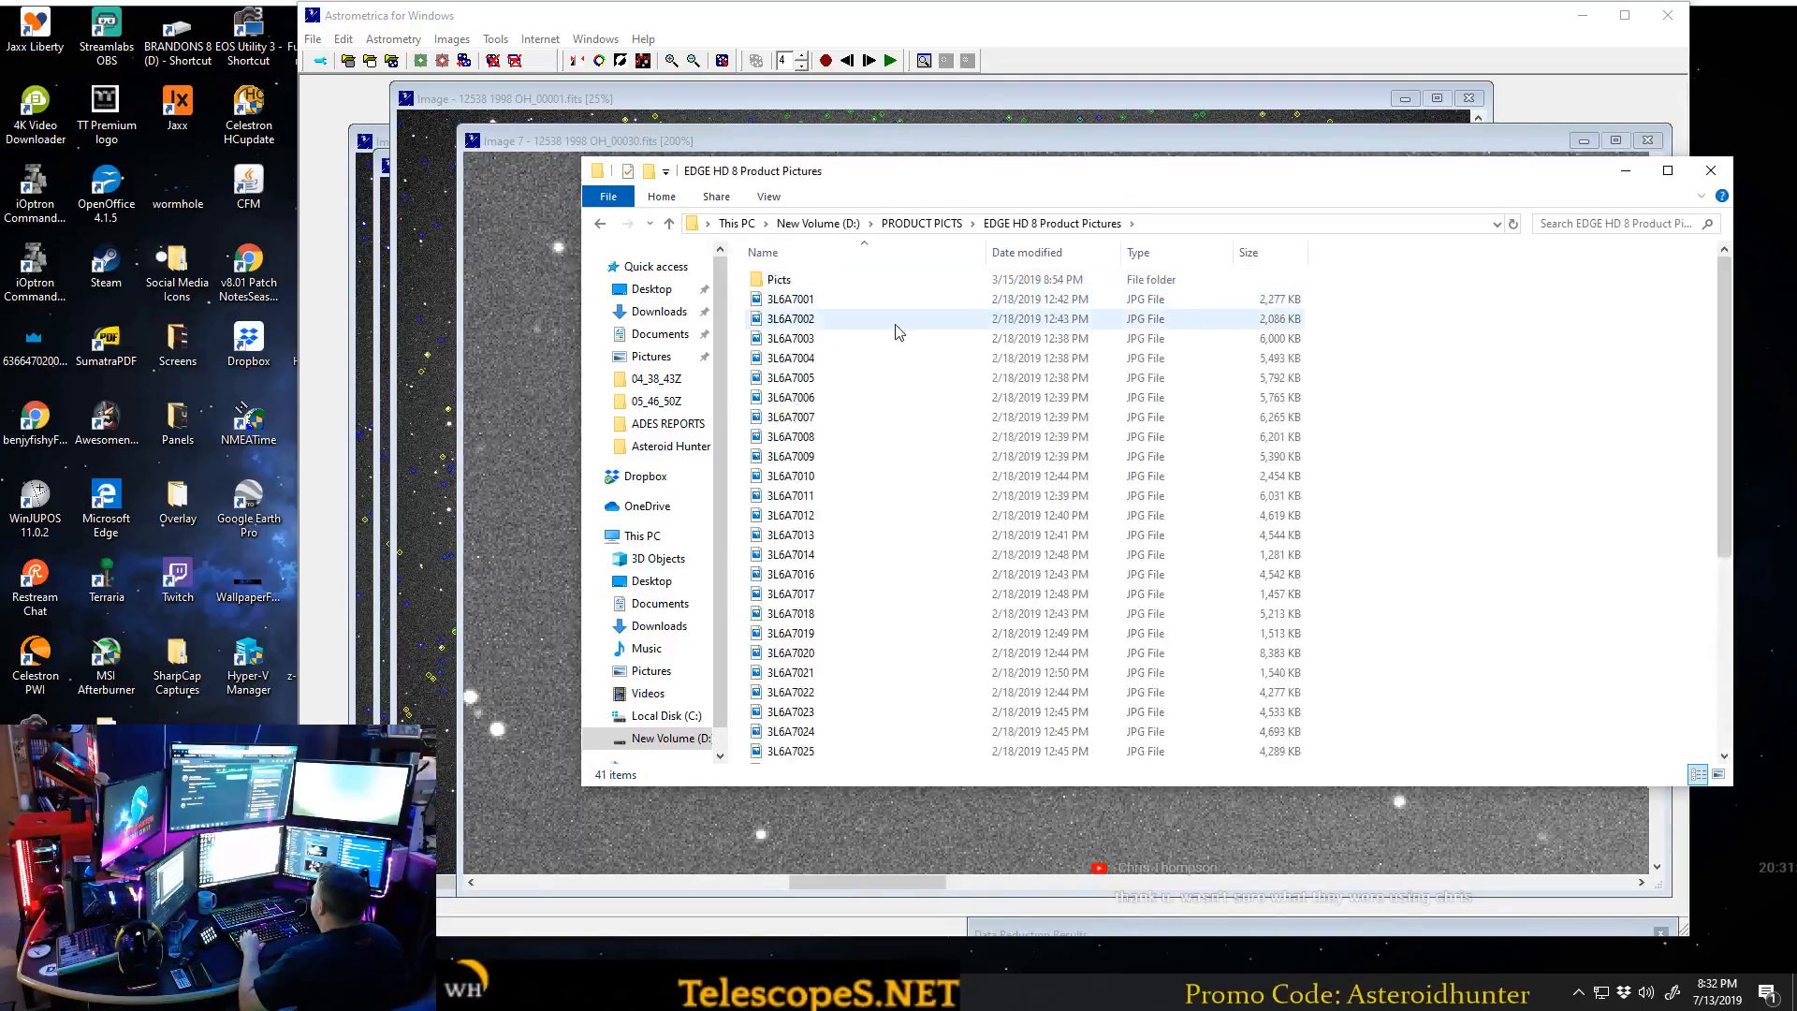
double_click(877, 302)
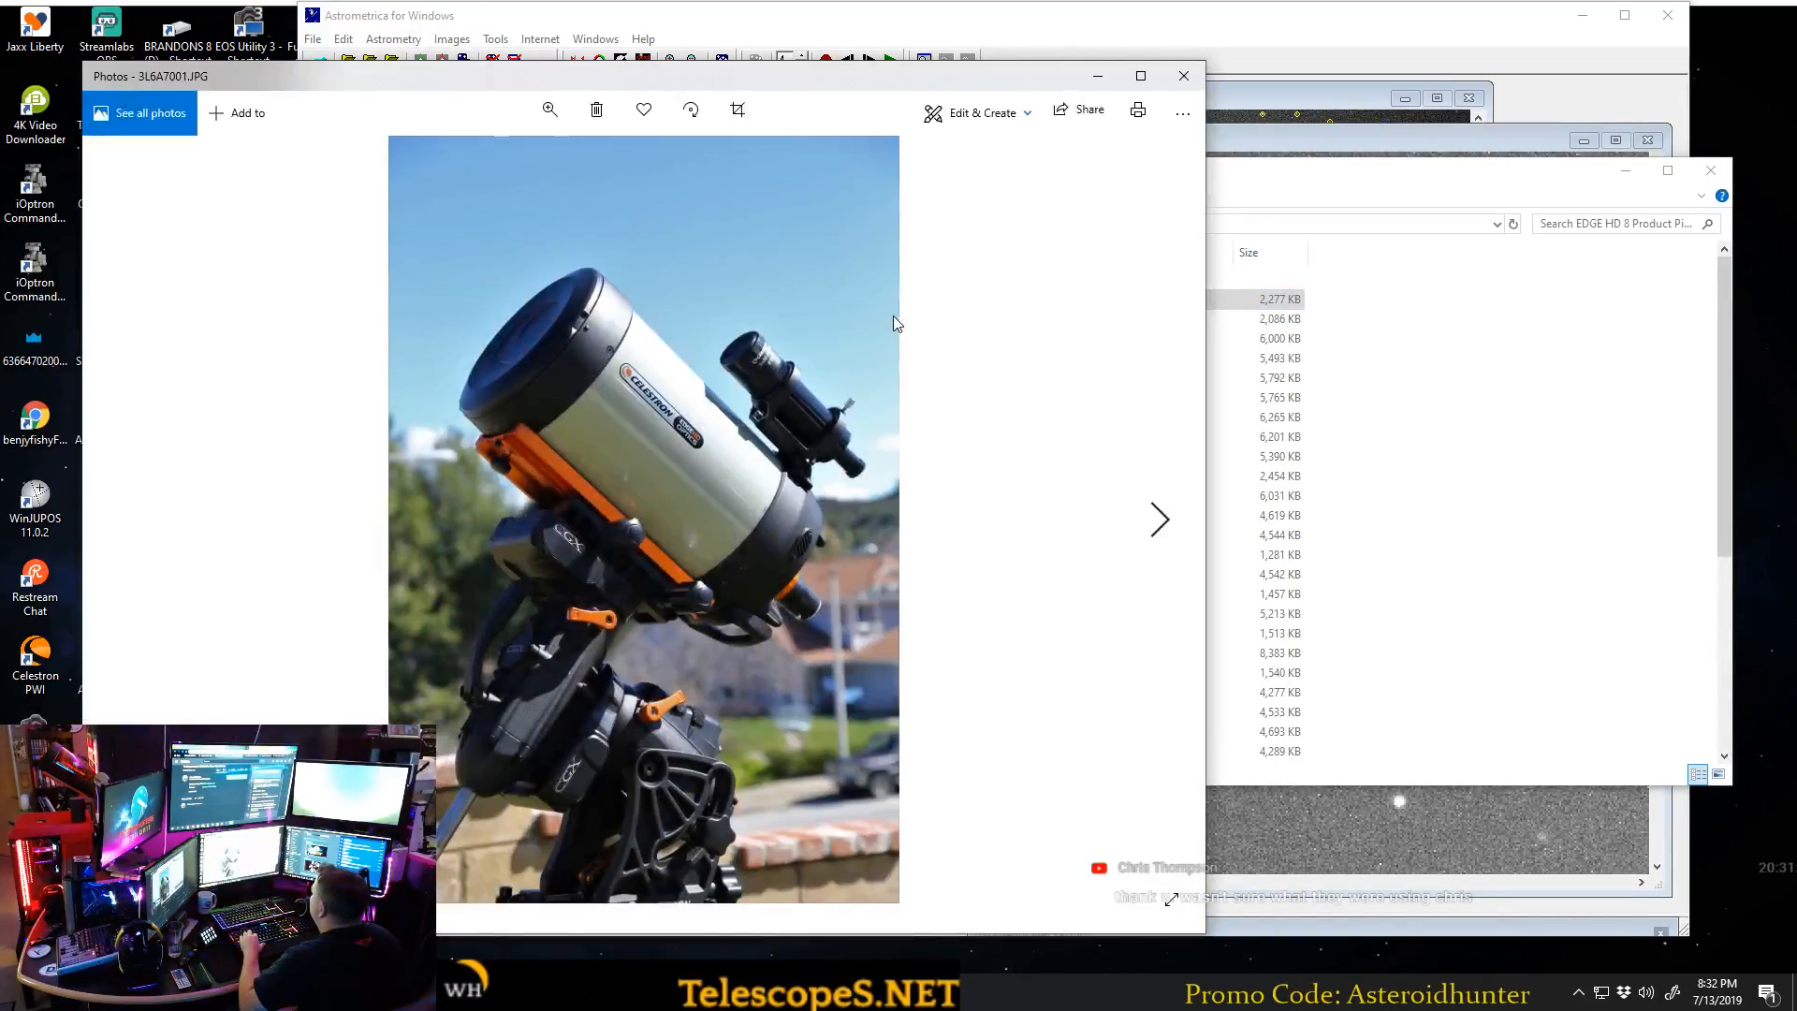
Browse forward through the telescope photos to 3L6A7026, showing the red camera mounted on the front of the tube.
left_click(1151, 521)
left_click(1153, 521)
left_click(1156, 524)
left_click(1162, 529)
left_click(1163, 530)
left_click(1164, 530)
left_click(1166, 527)
left_click(1168, 522)
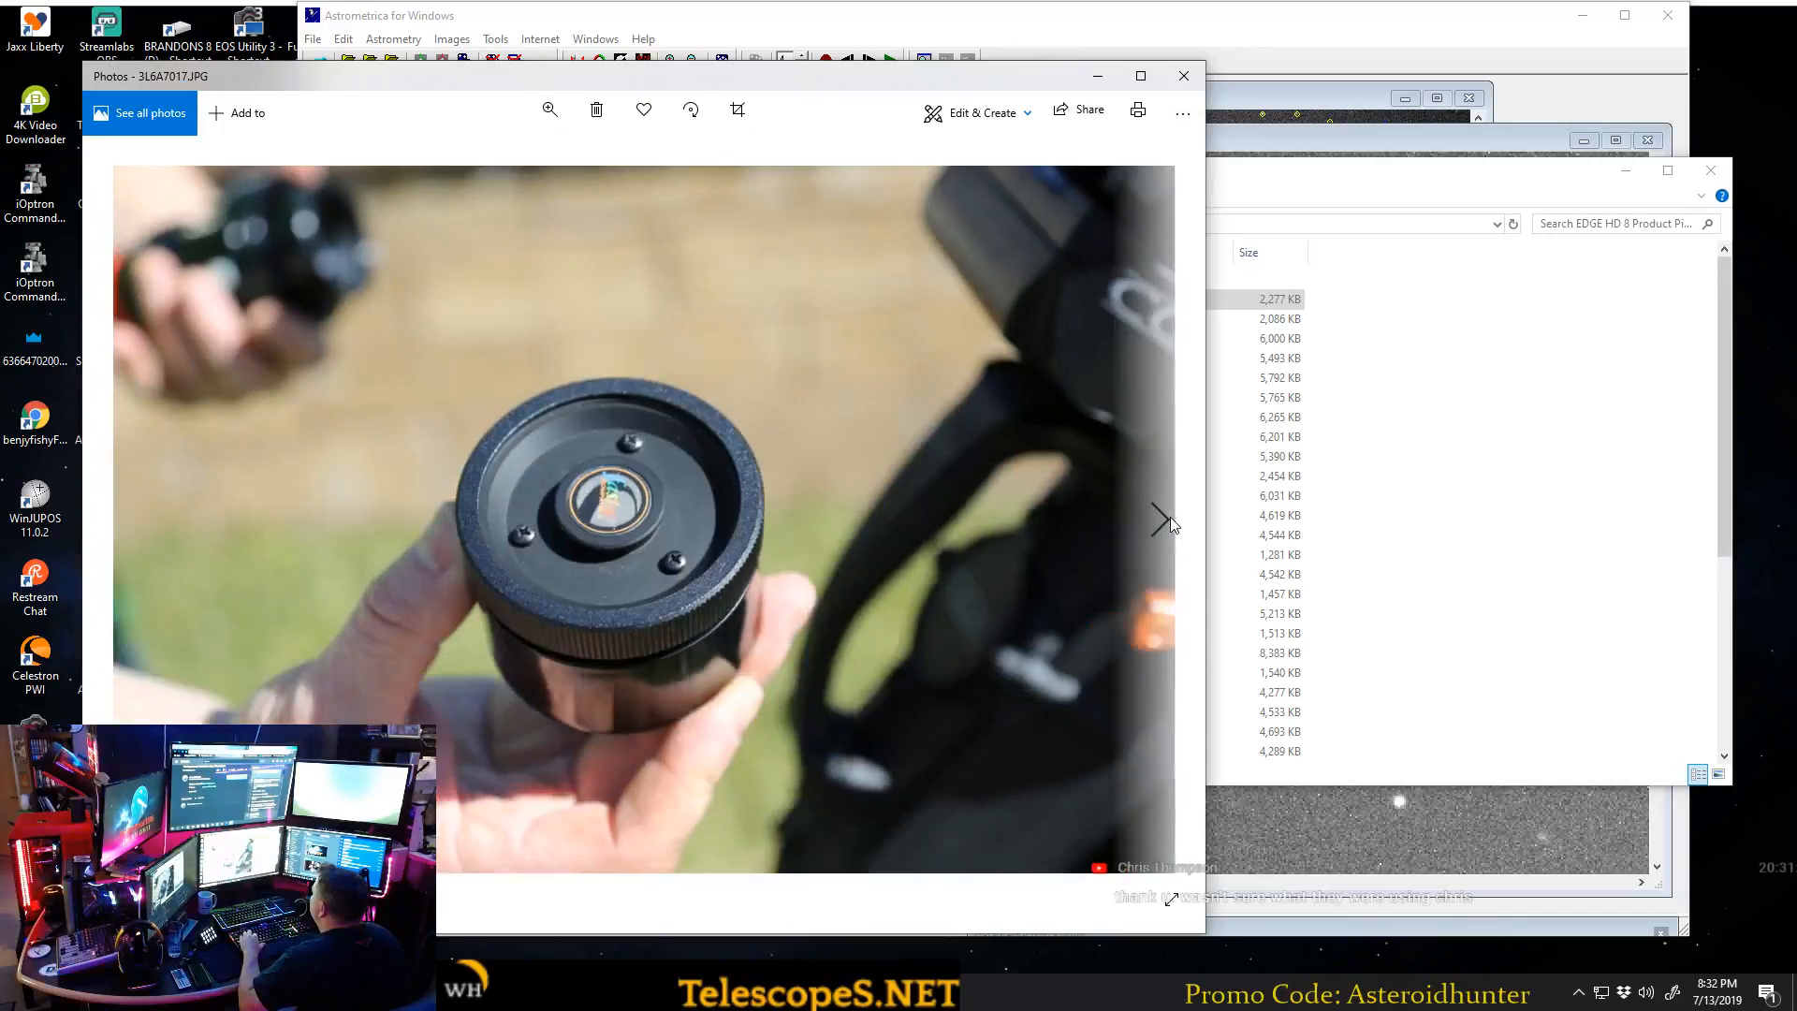
left_click(1172, 521)
left_click(1171, 522)
left_click(1172, 522)
left_click(1172, 522)
left_click(1172, 522)
left_click(1171, 522)
left_click(1170, 521)
left_click(1168, 521)
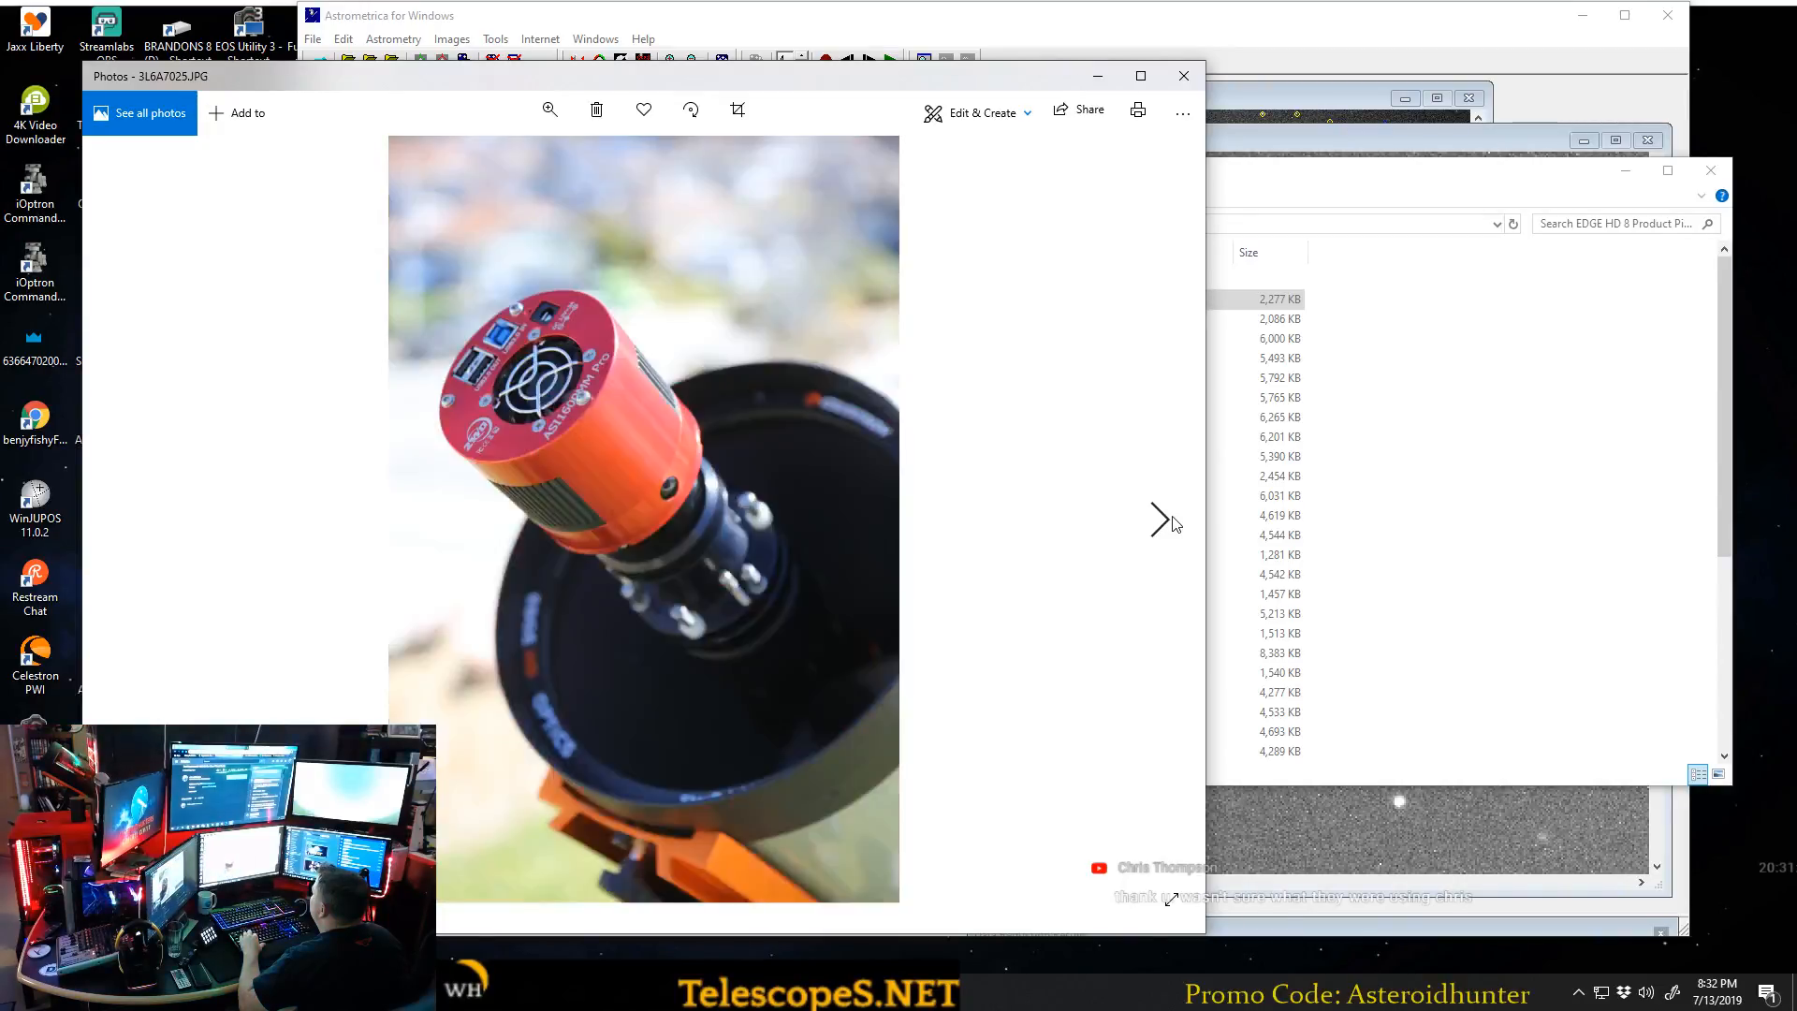
left_click(1166, 521)
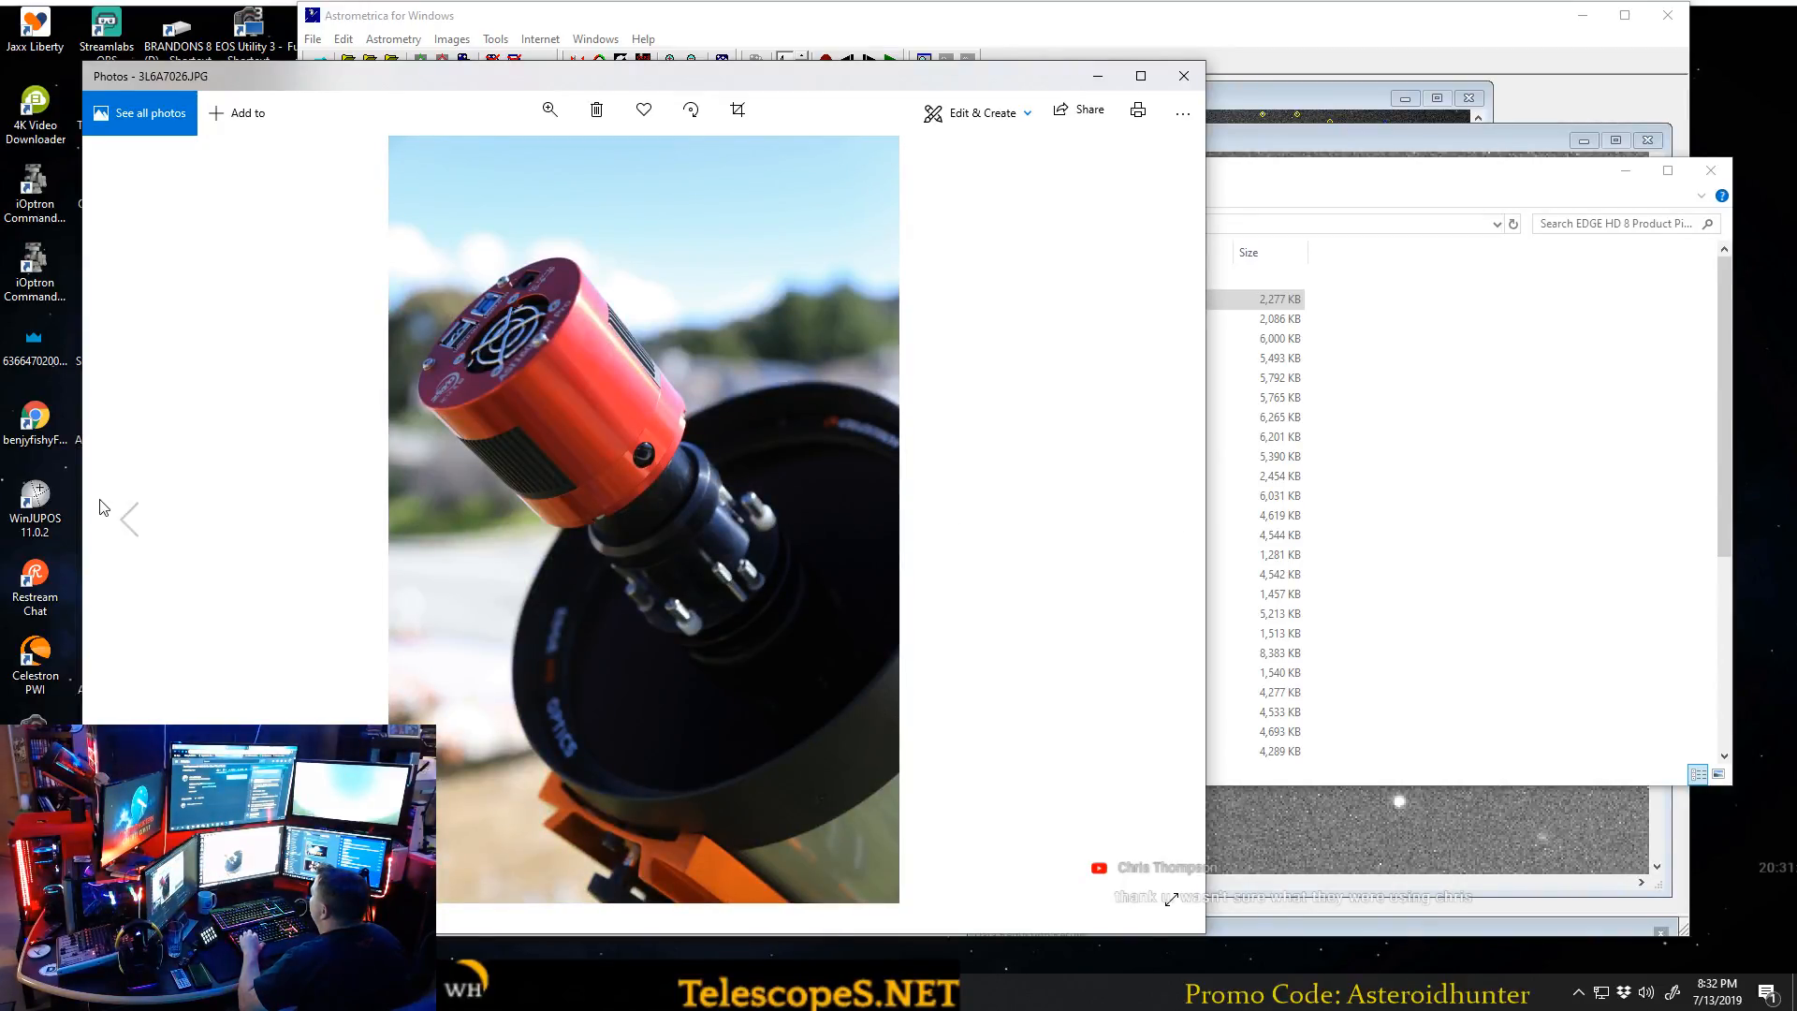
Review the lens adapter in photo 3L6A7022, advance to the full telescope view in 3L6A7027, and reposition the photo window.
left_click(129, 520)
left_click(129, 522)
left_click(129, 522)
left_click(129, 522)
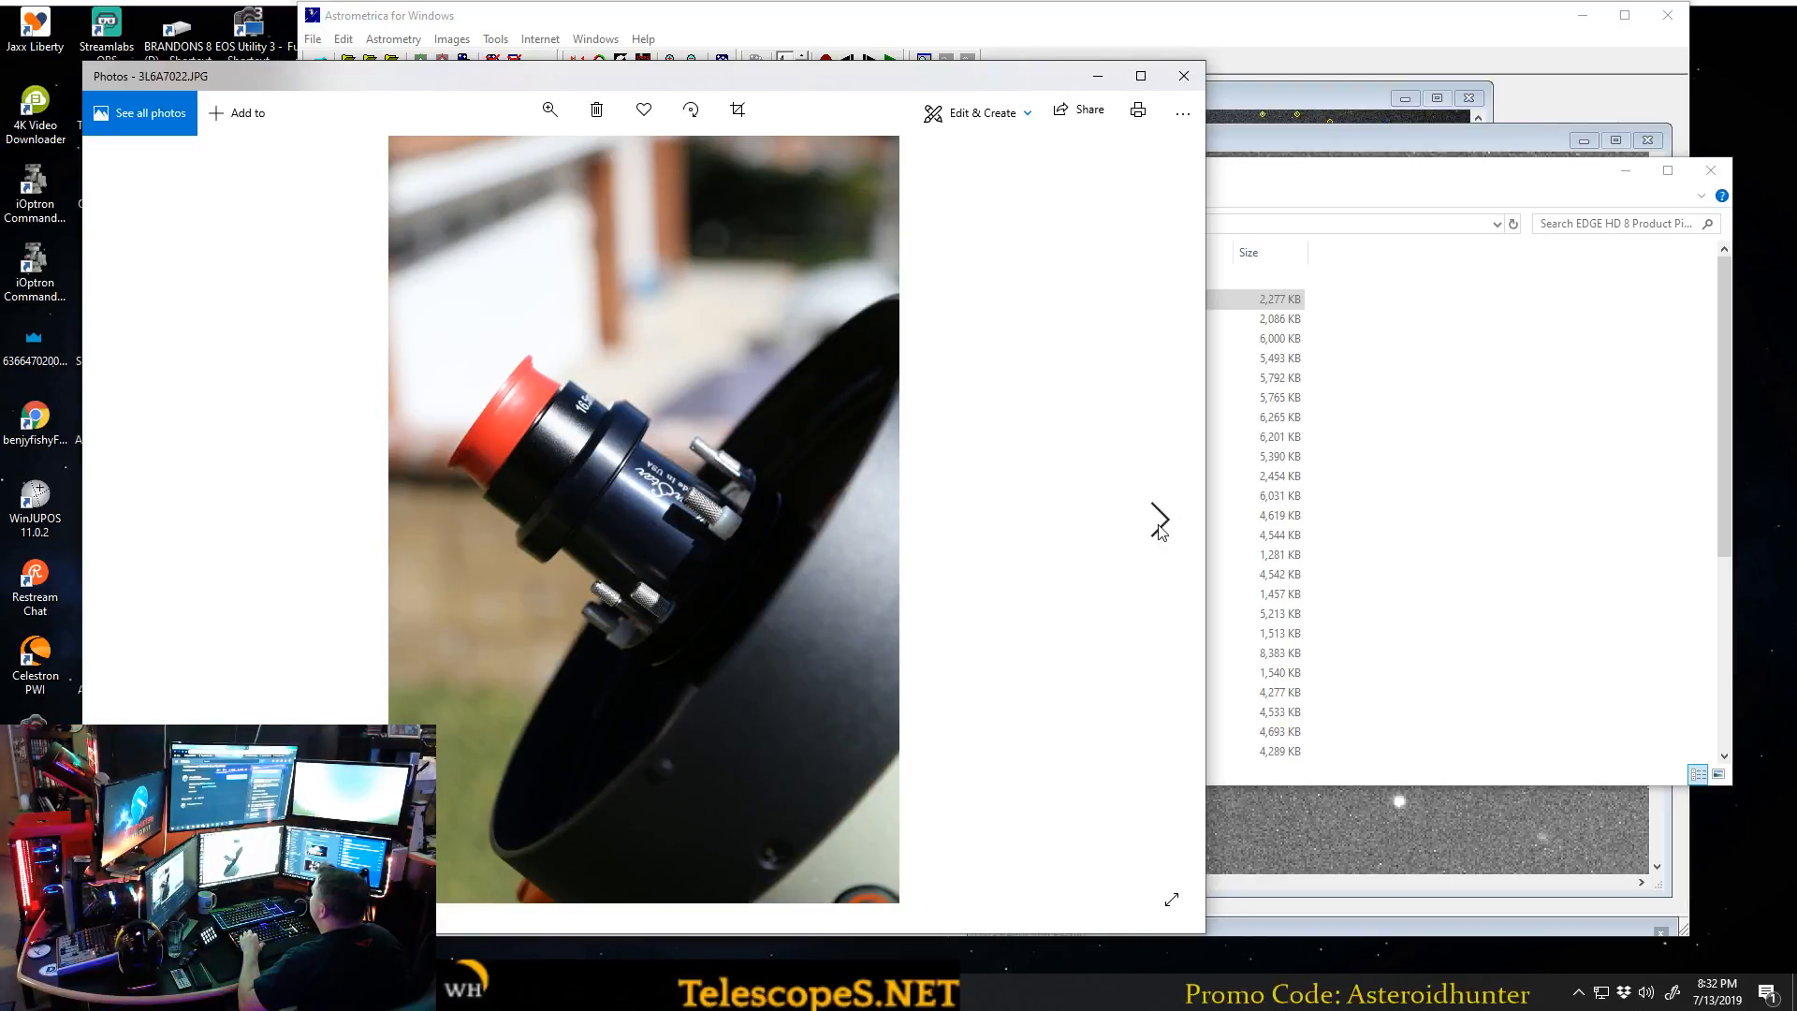
left_click(1158, 526)
left_click(1159, 527)
left_click(1158, 528)
left_click(1158, 530)
left_click(1157, 529)
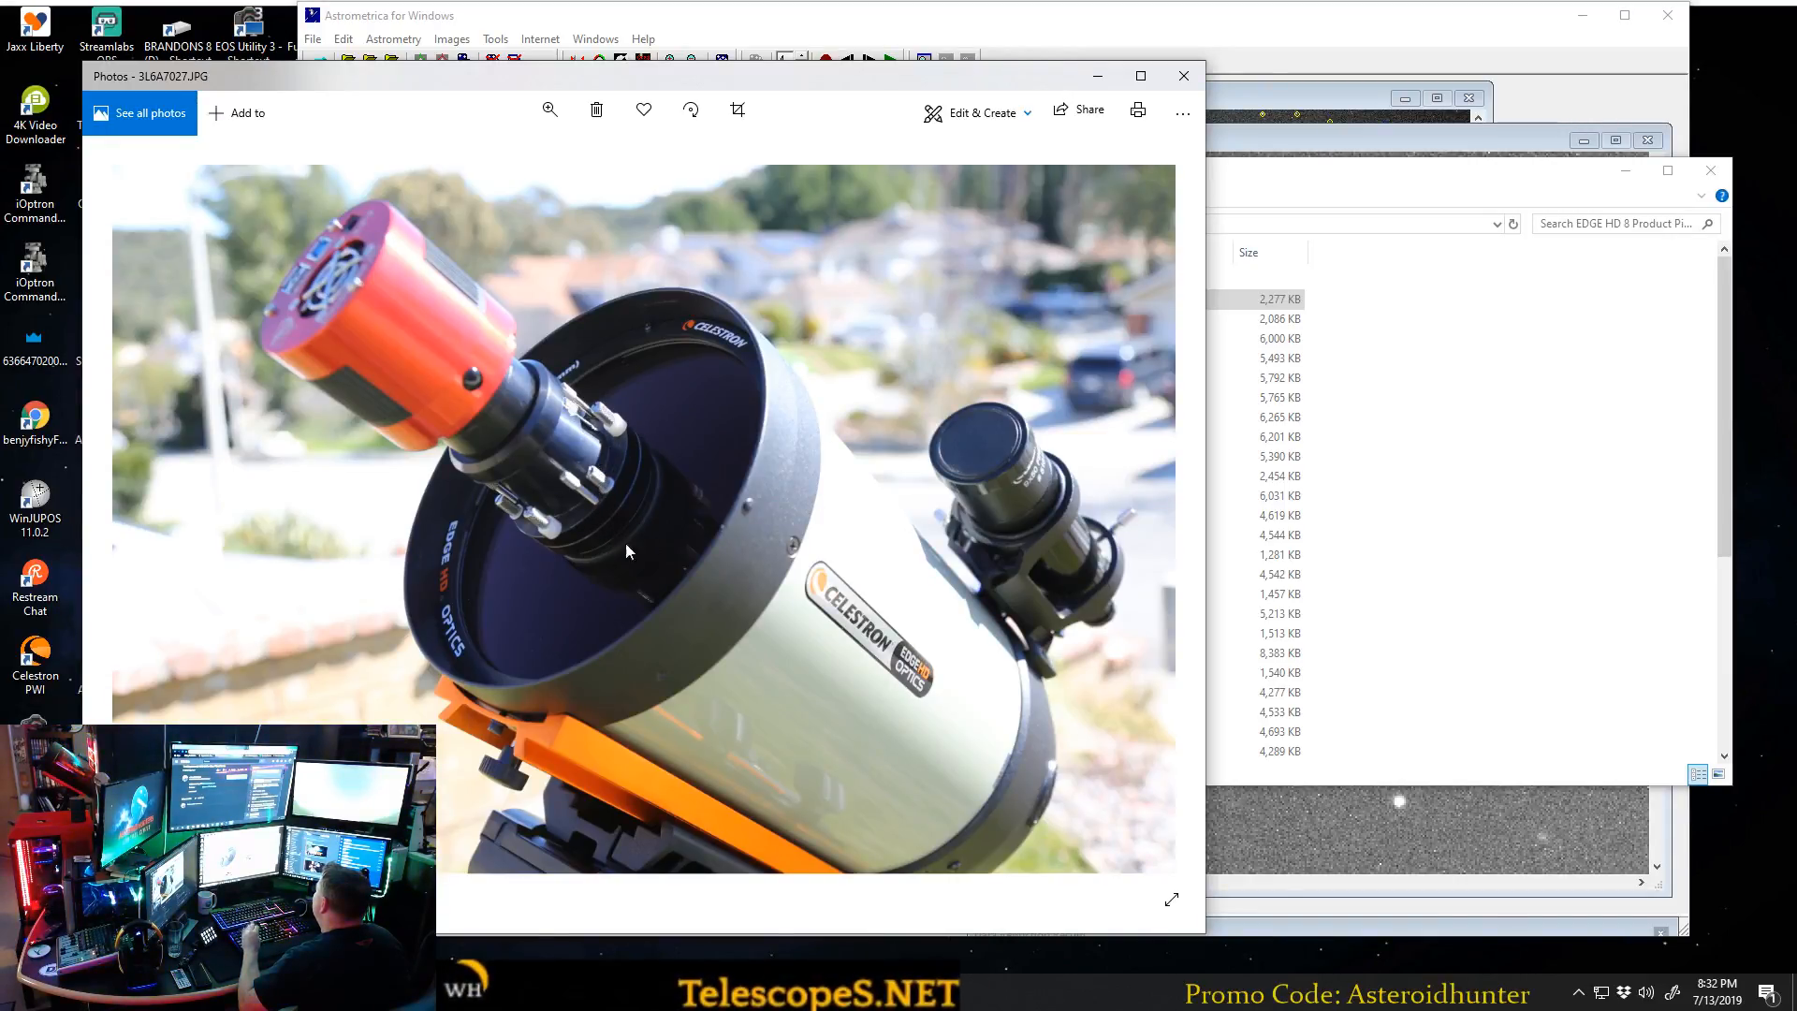
left_click_drag(464, 77, 668, 42)
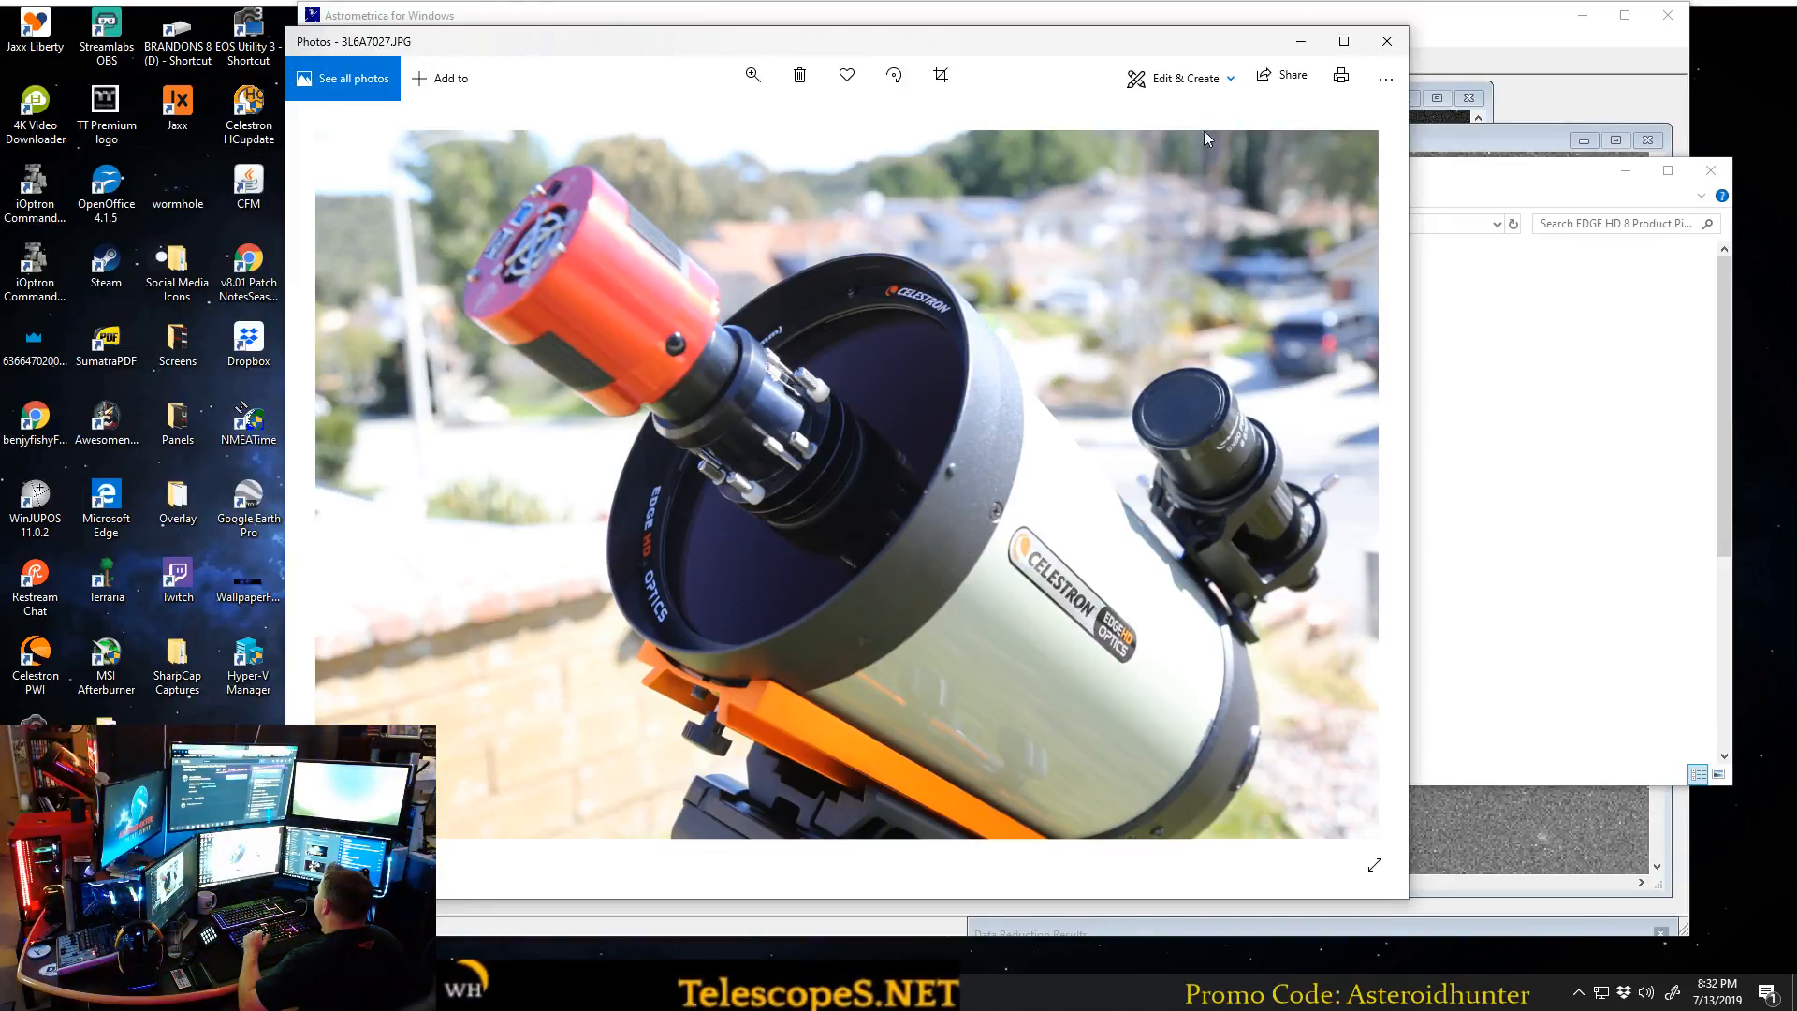
Go back through the photos to 3L6A7013, the front view of the telescope with its secondary mirror in place.
left_click(335, 487)
left_click(335, 487)
left_click(335, 486)
left_click(337, 491)
left_click(337, 490)
left_click(337, 490)
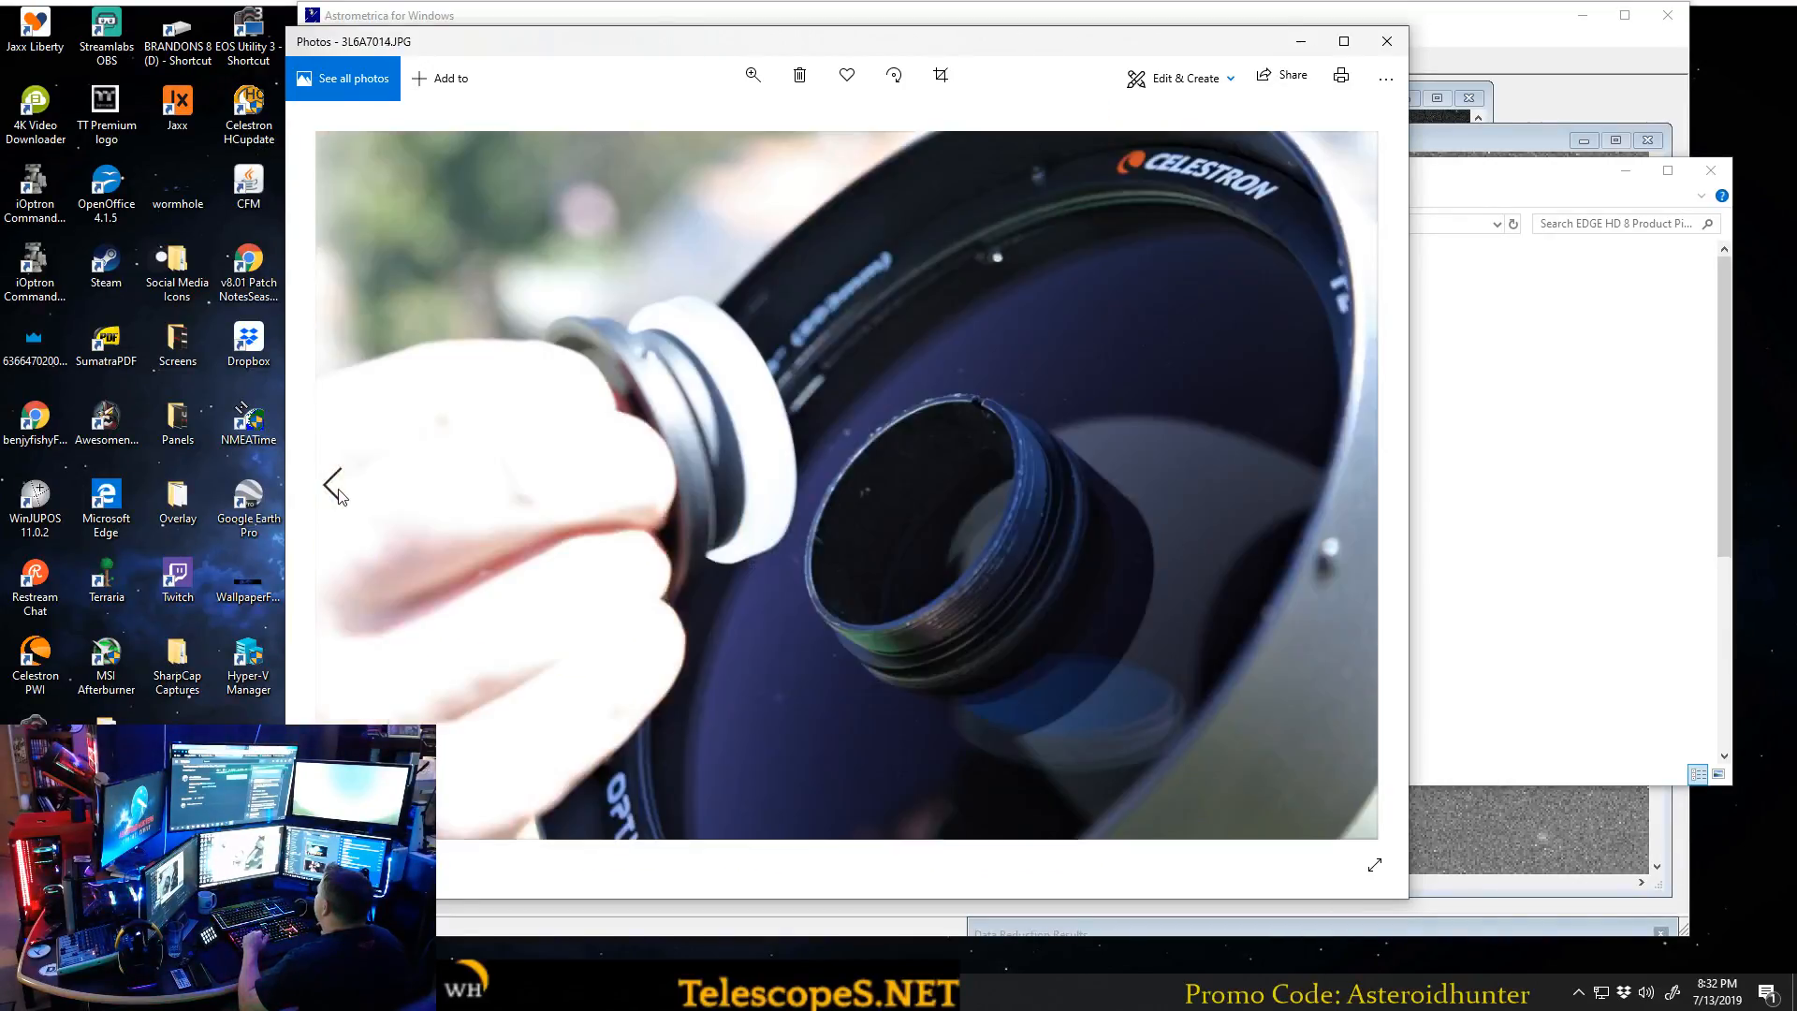
left_click(333, 485)
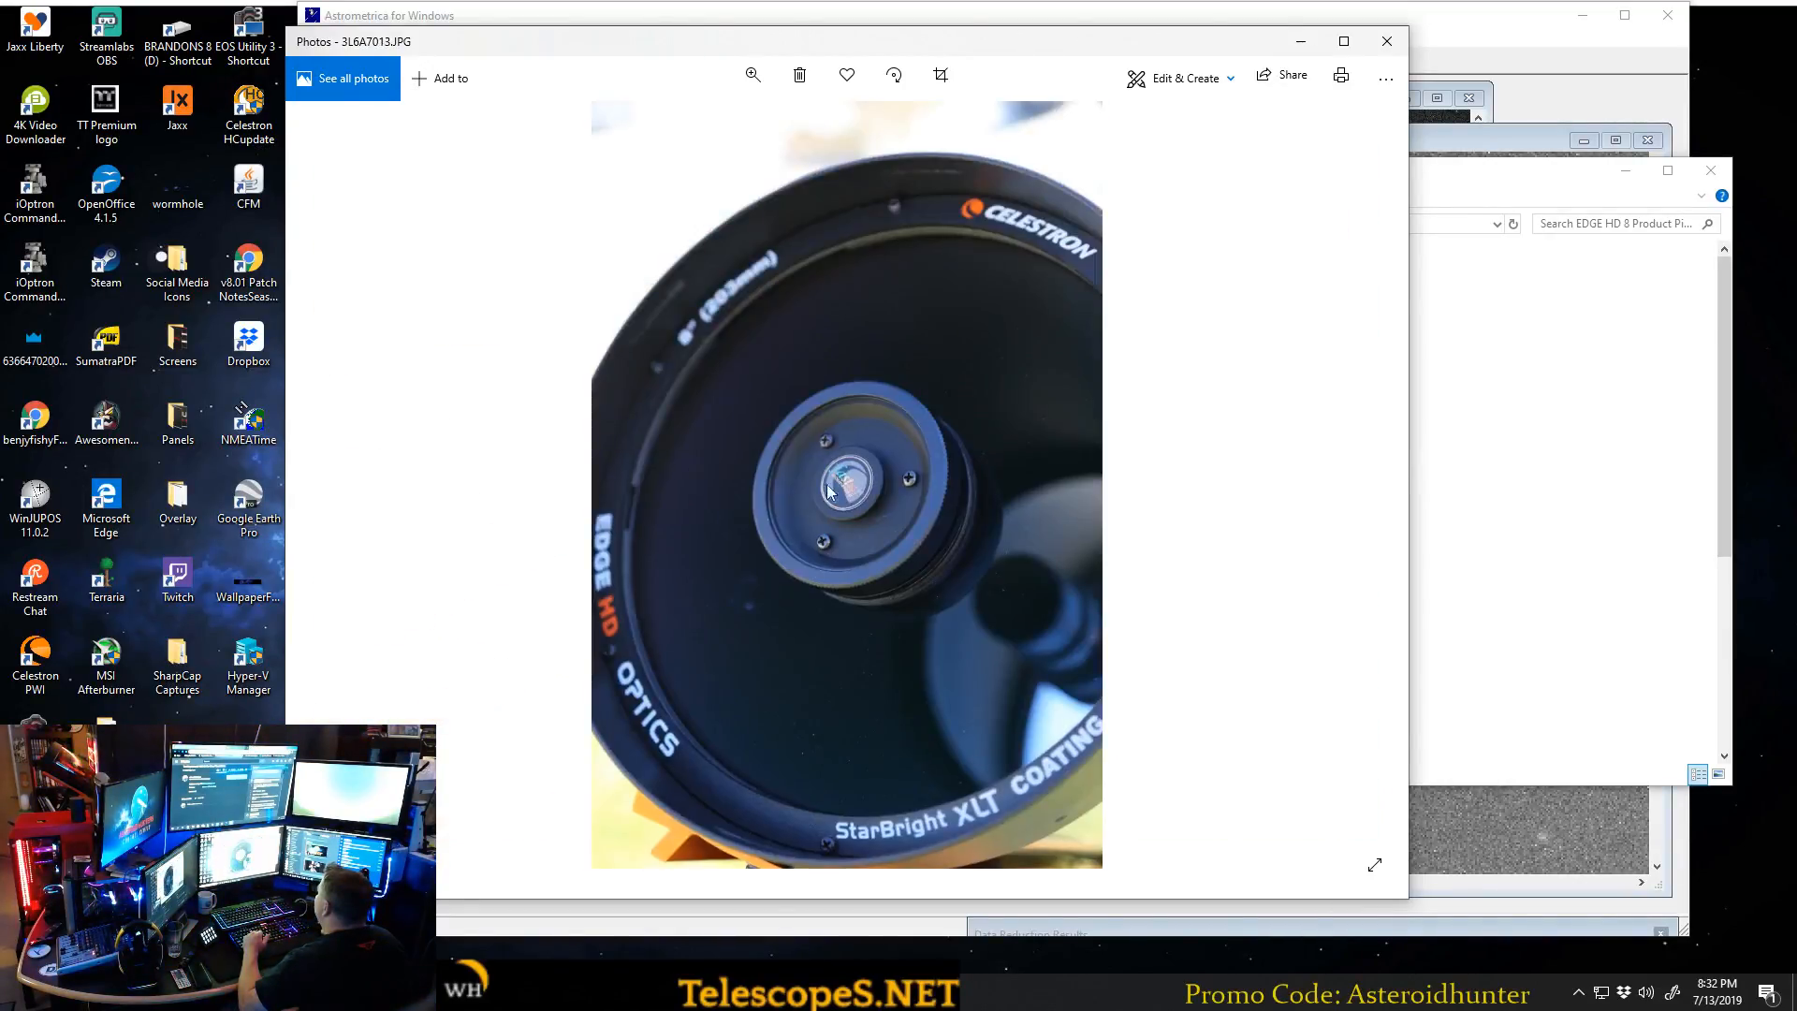
Advance through the secondary mirror removal photos to 3L6A7017, the close-up of the mirror held in a hand.
left_click(1363, 486)
left_click(1362, 487)
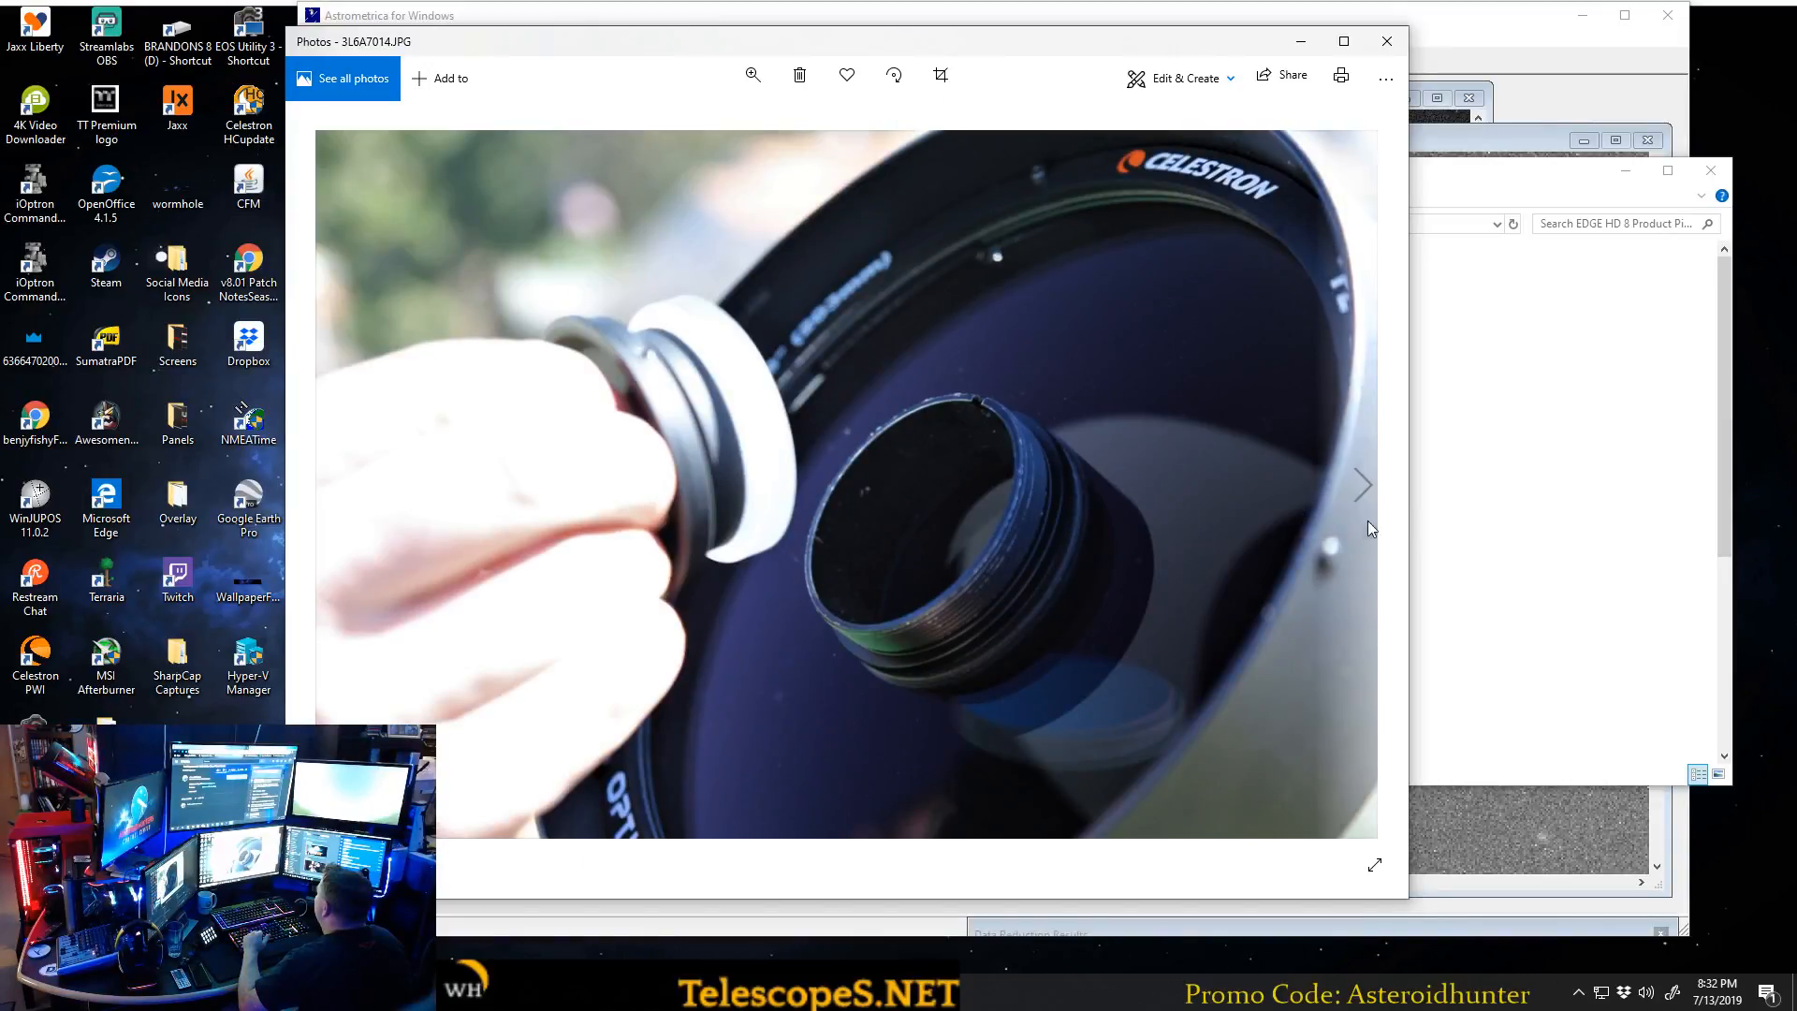
left_click(1362, 486)
left_click(1363, 487)
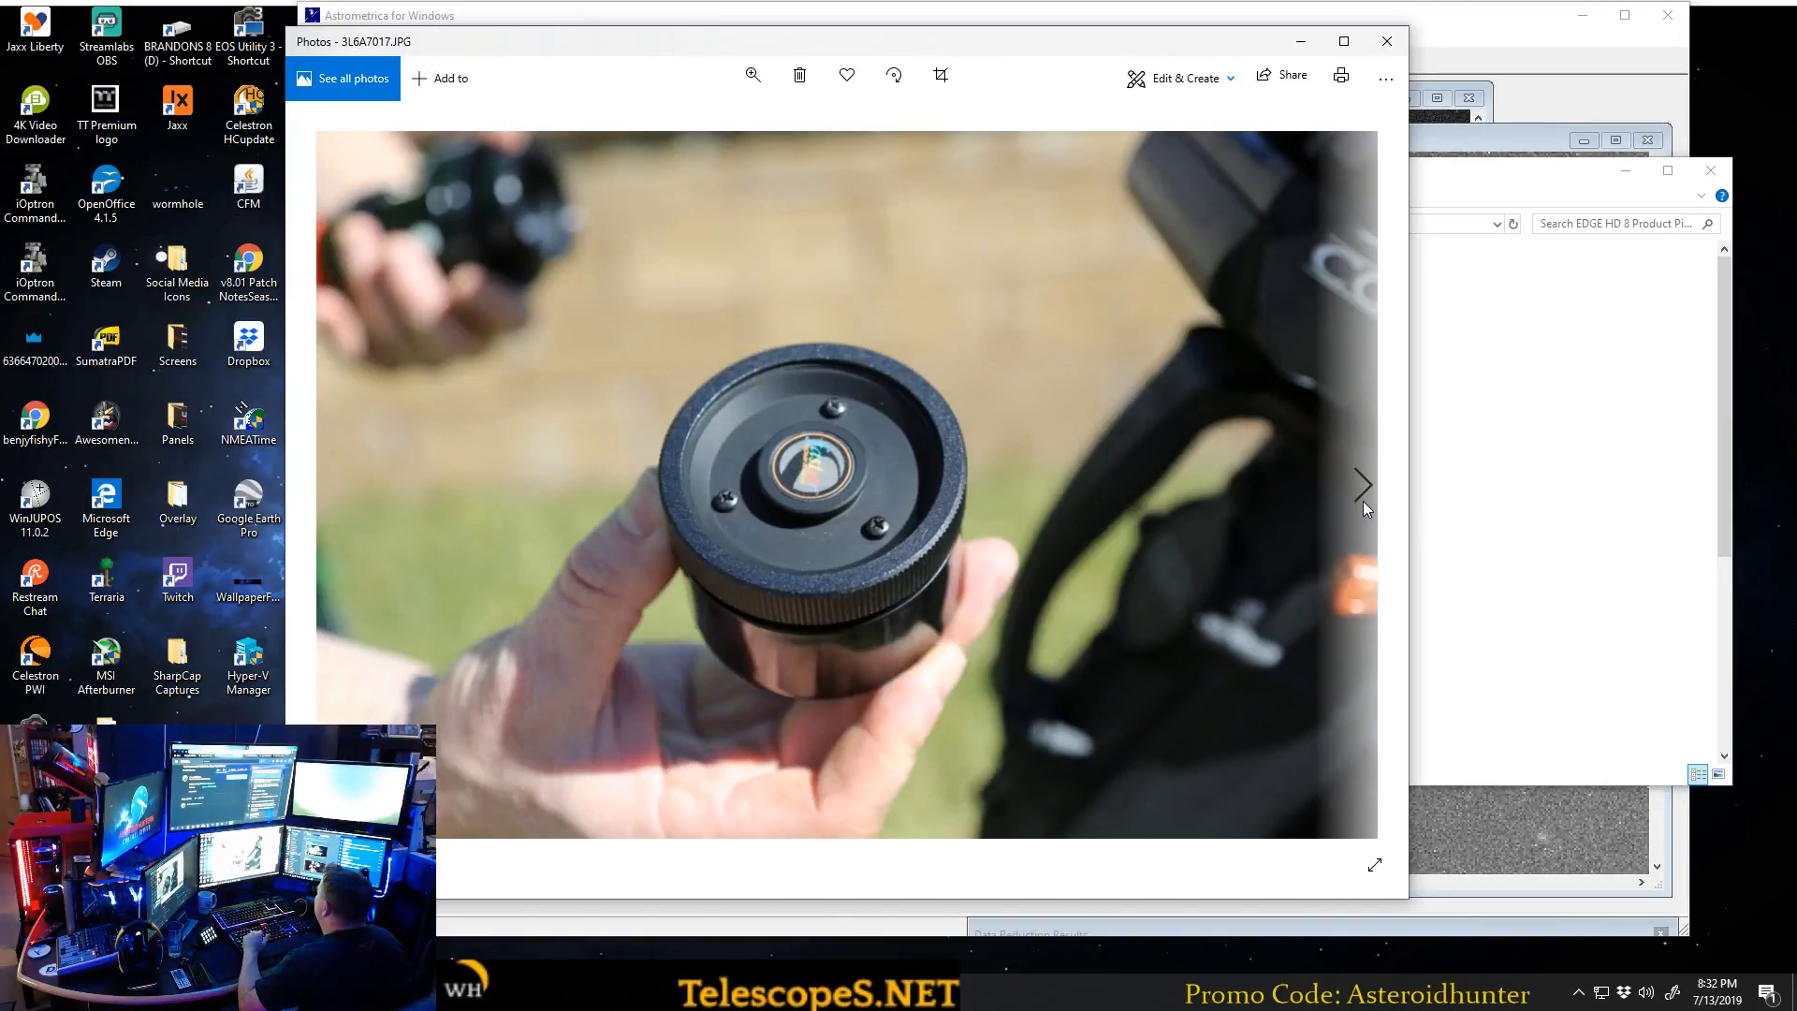
Close the photo viewer and reposition the 200% image window of 12538 1998 OH in Astrometrica.
left_click(1387, 41)
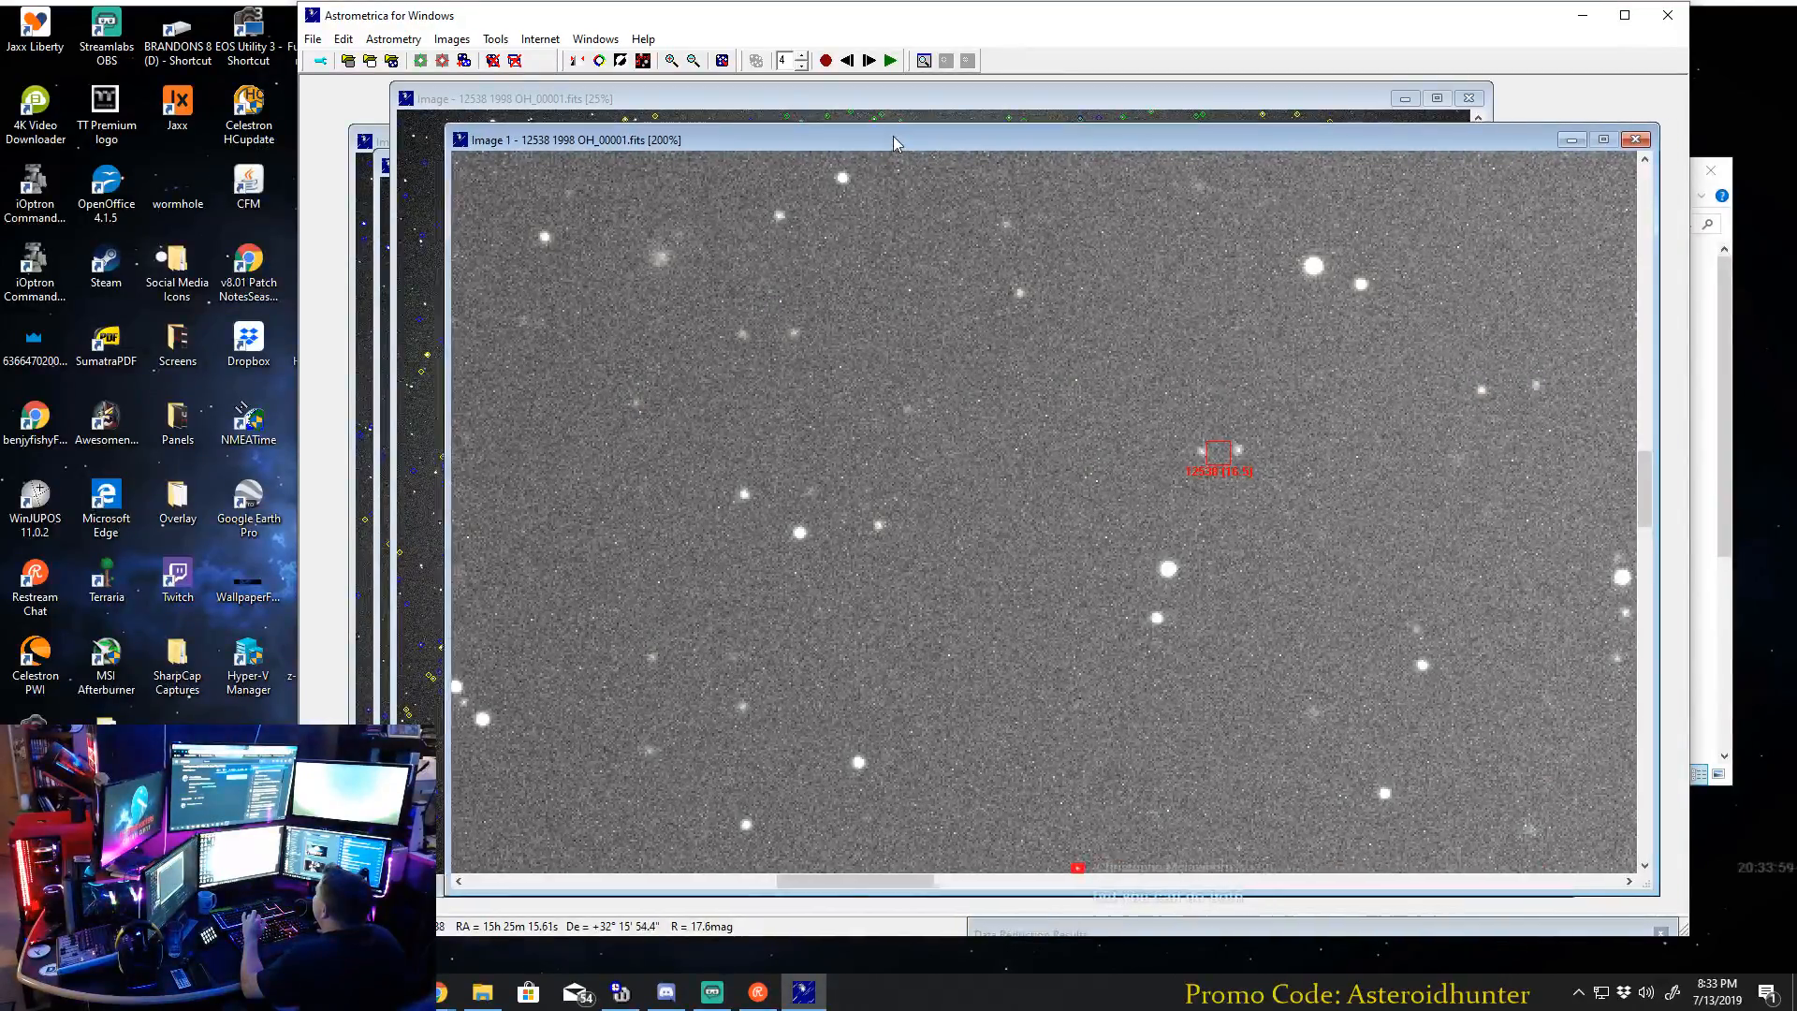
left_click_drag(920, 153, 866, 135)
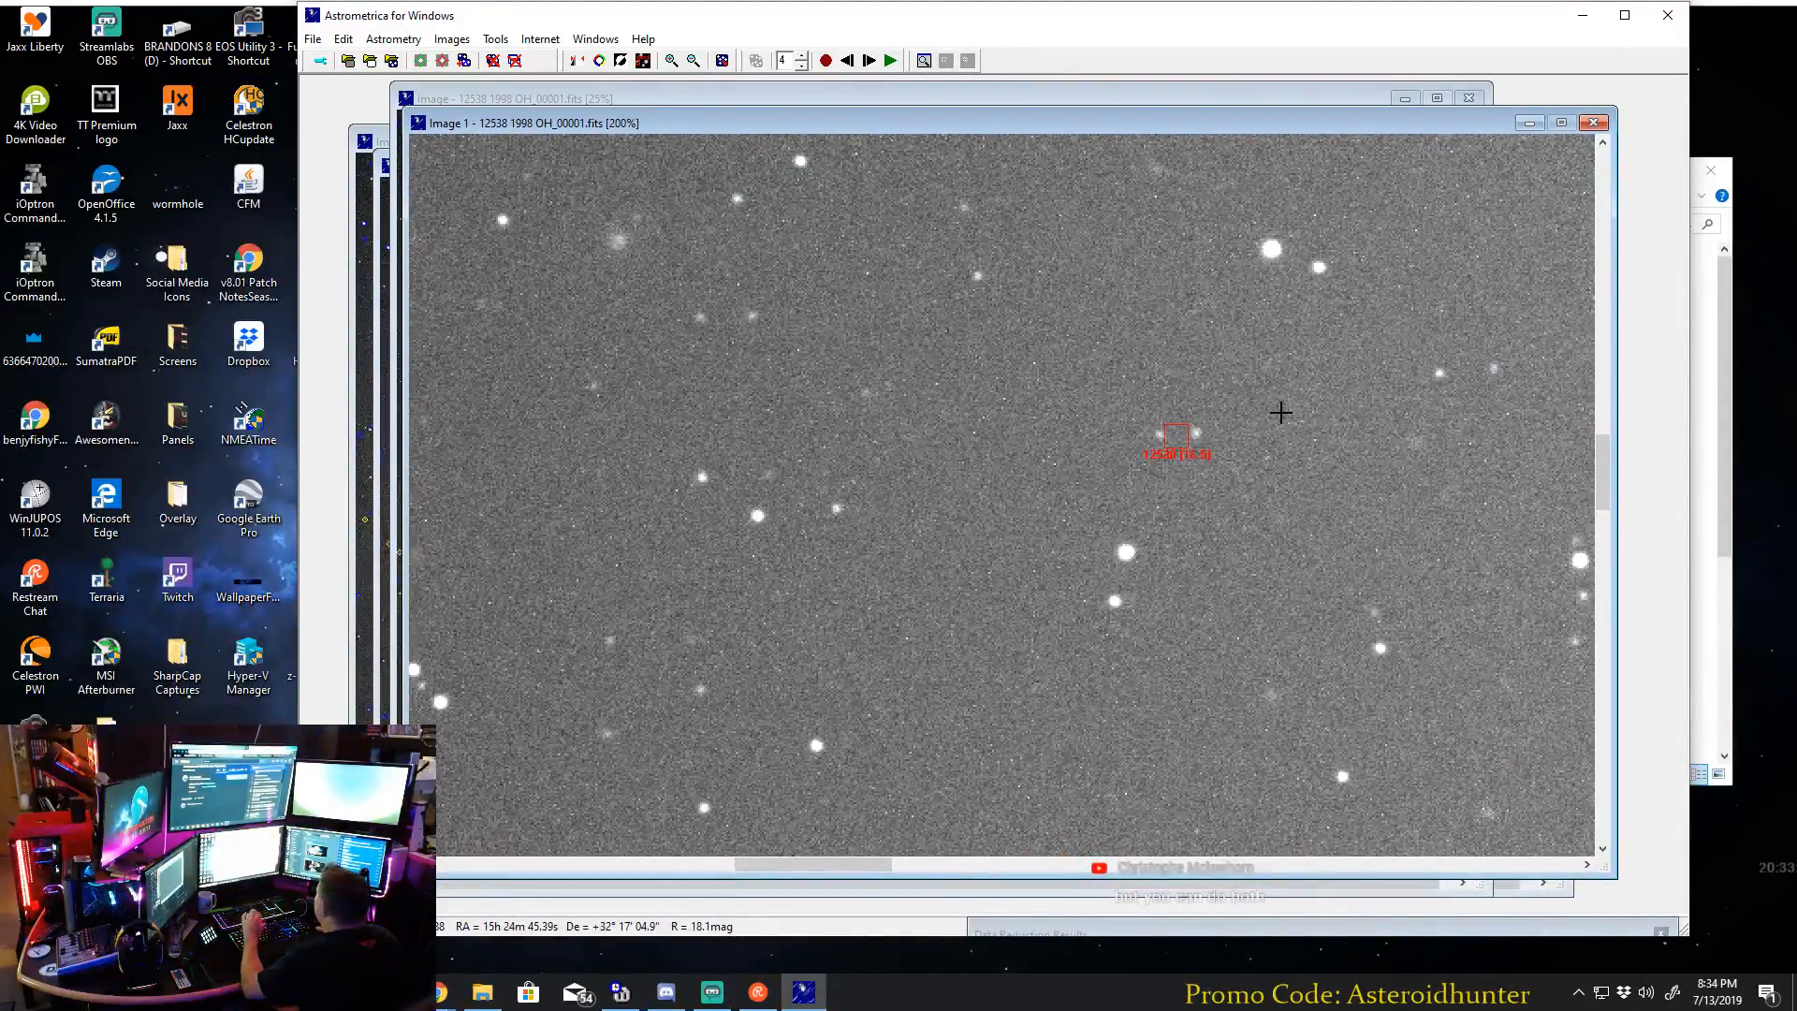